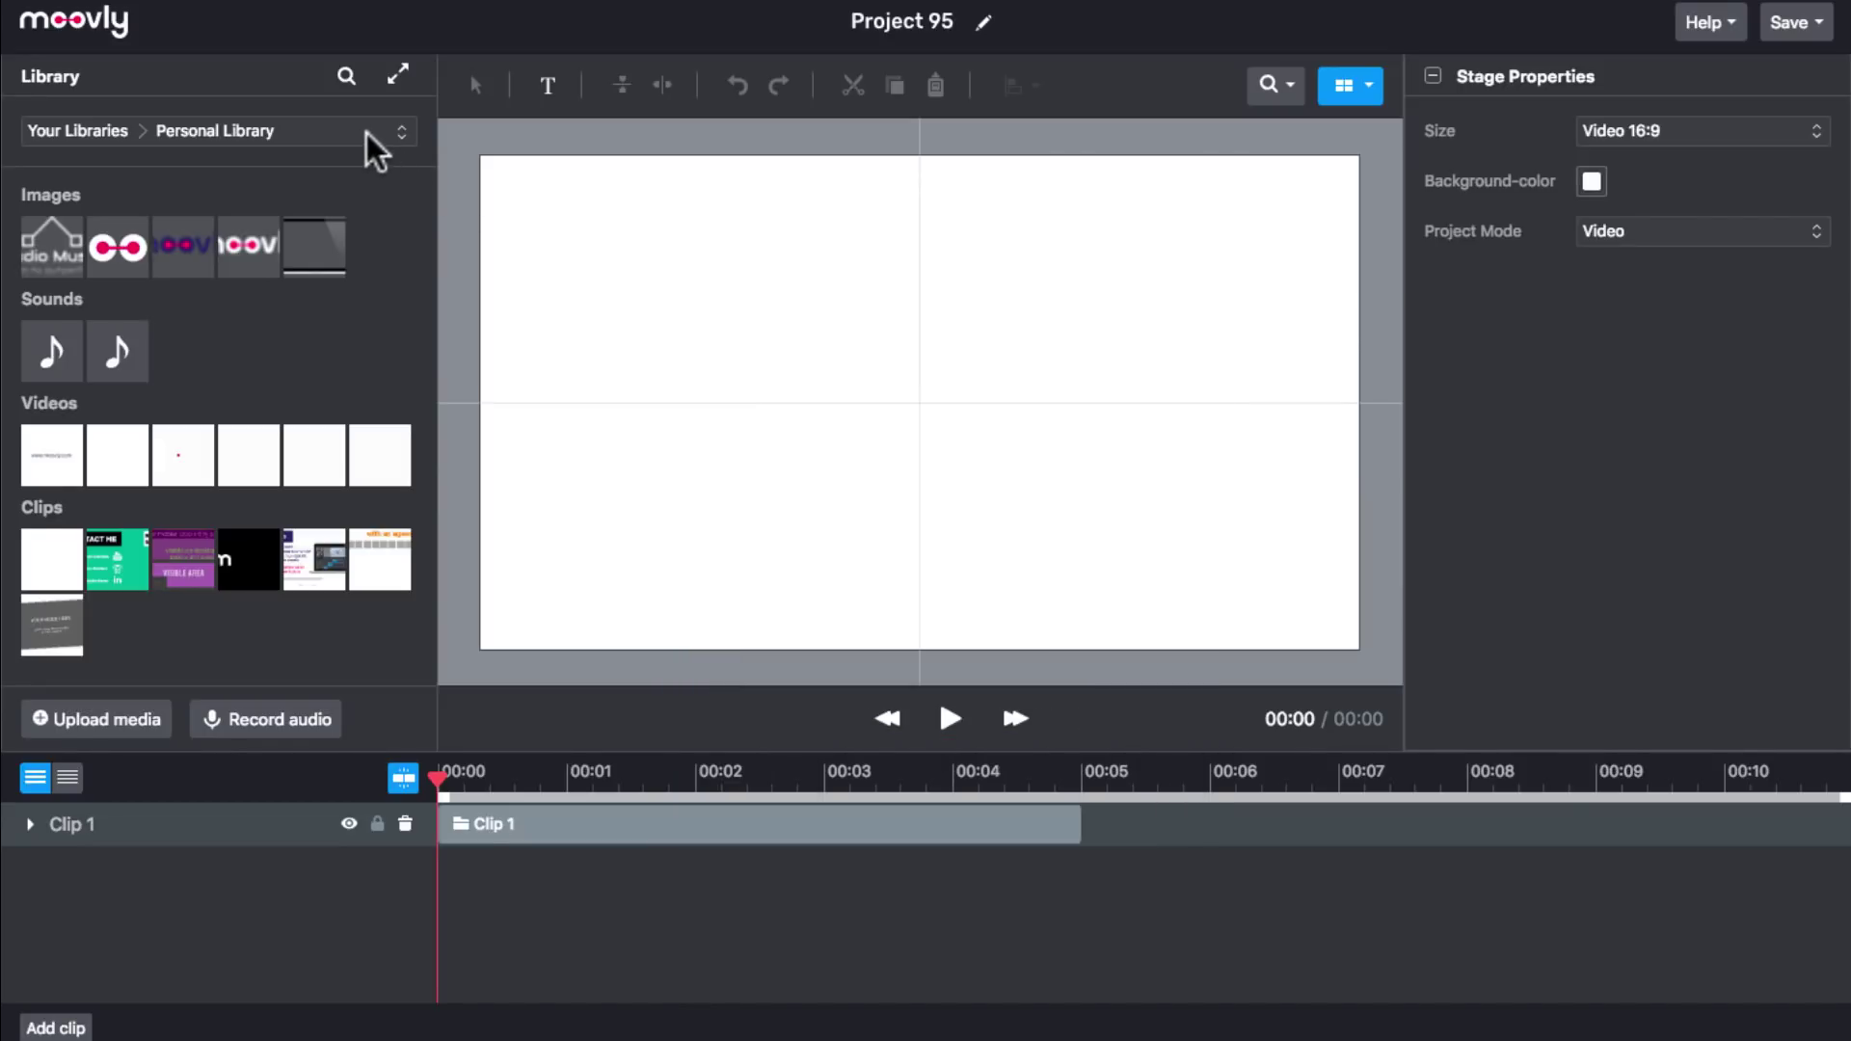
Switch the library to Infographics and rename the project to 'Moovly Ad'.
left_click(364, 133)
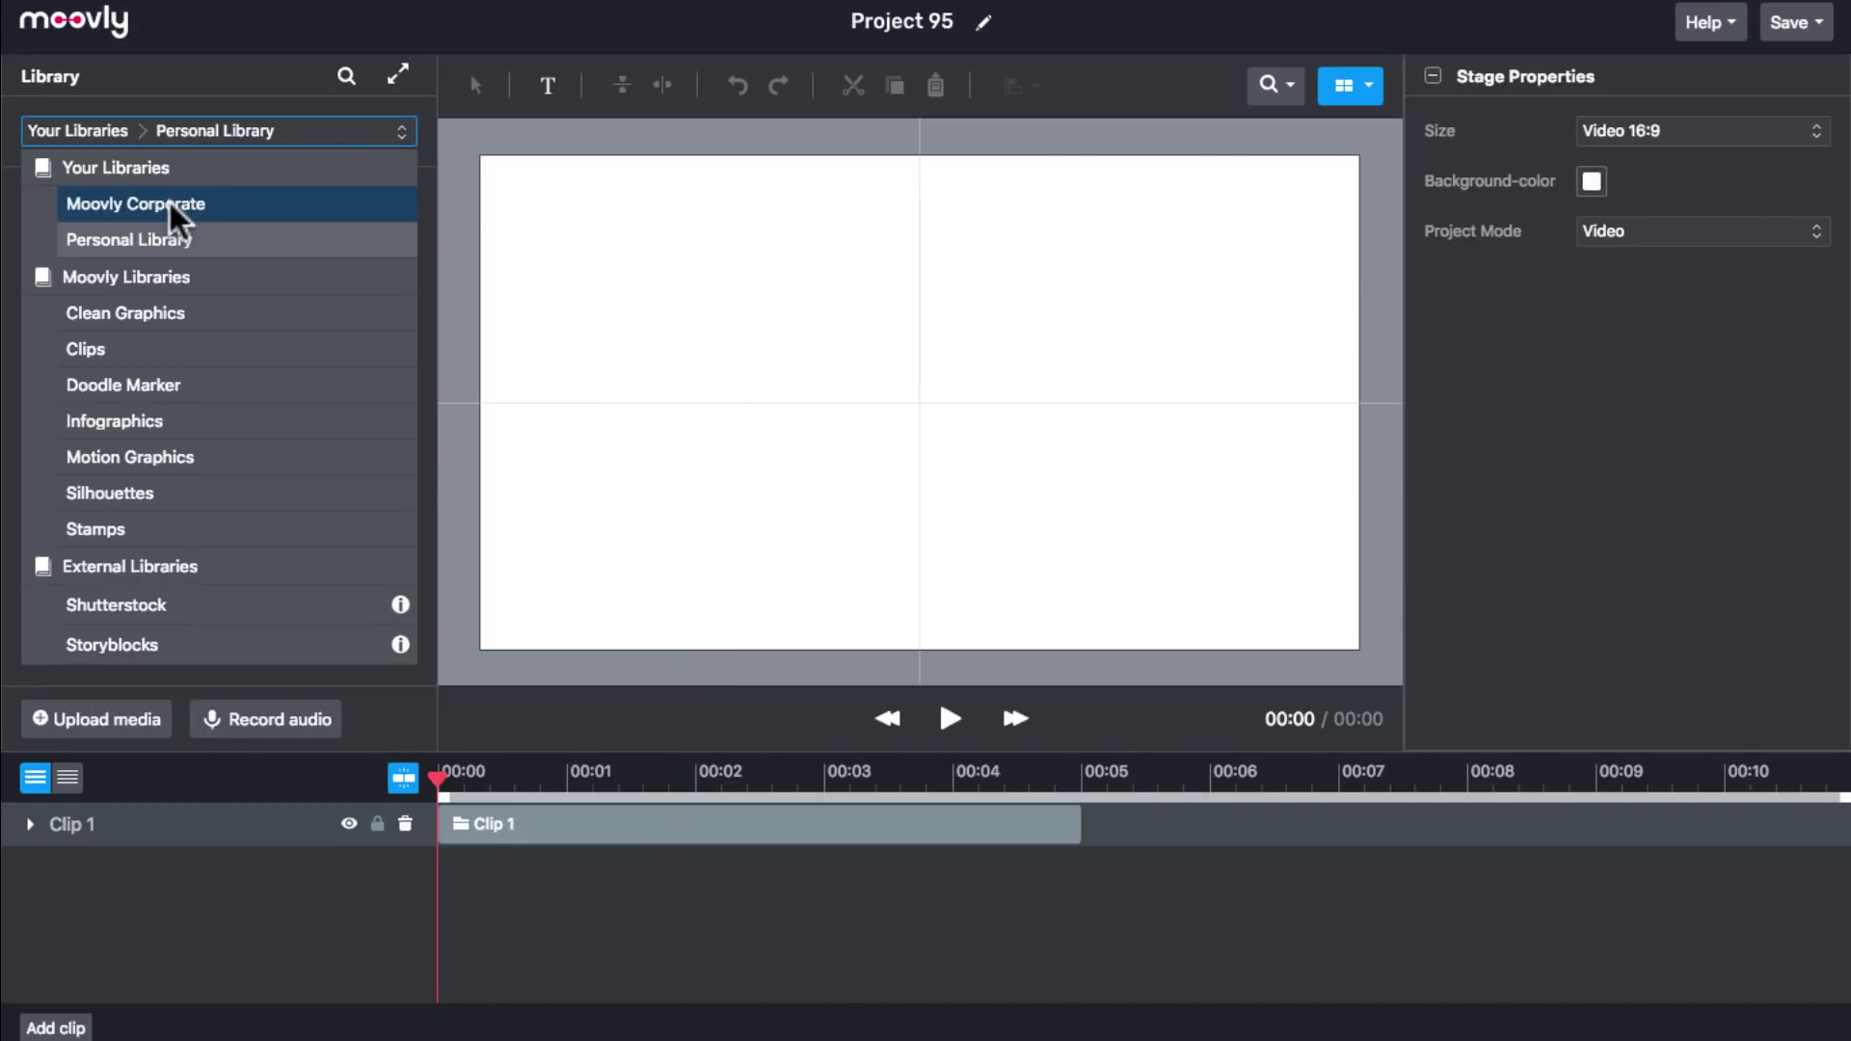
left_click(142, 425)
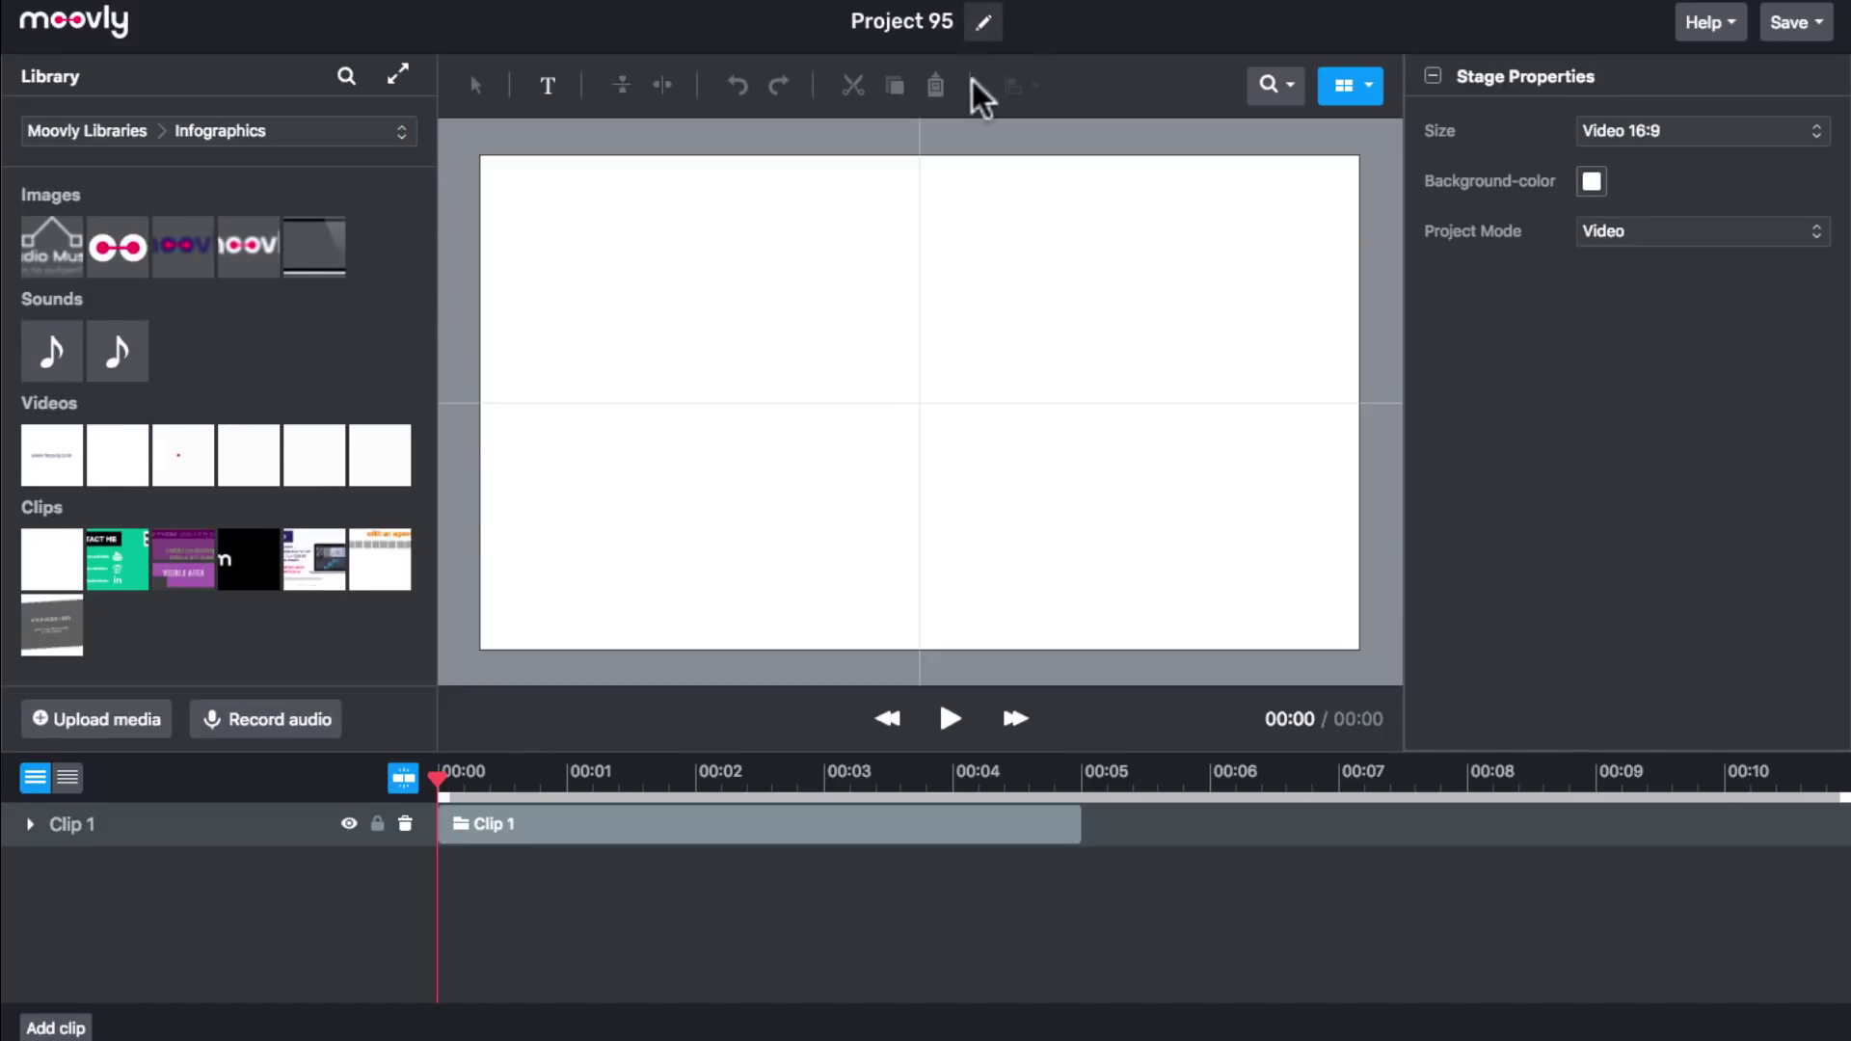
left_click(985, 21)
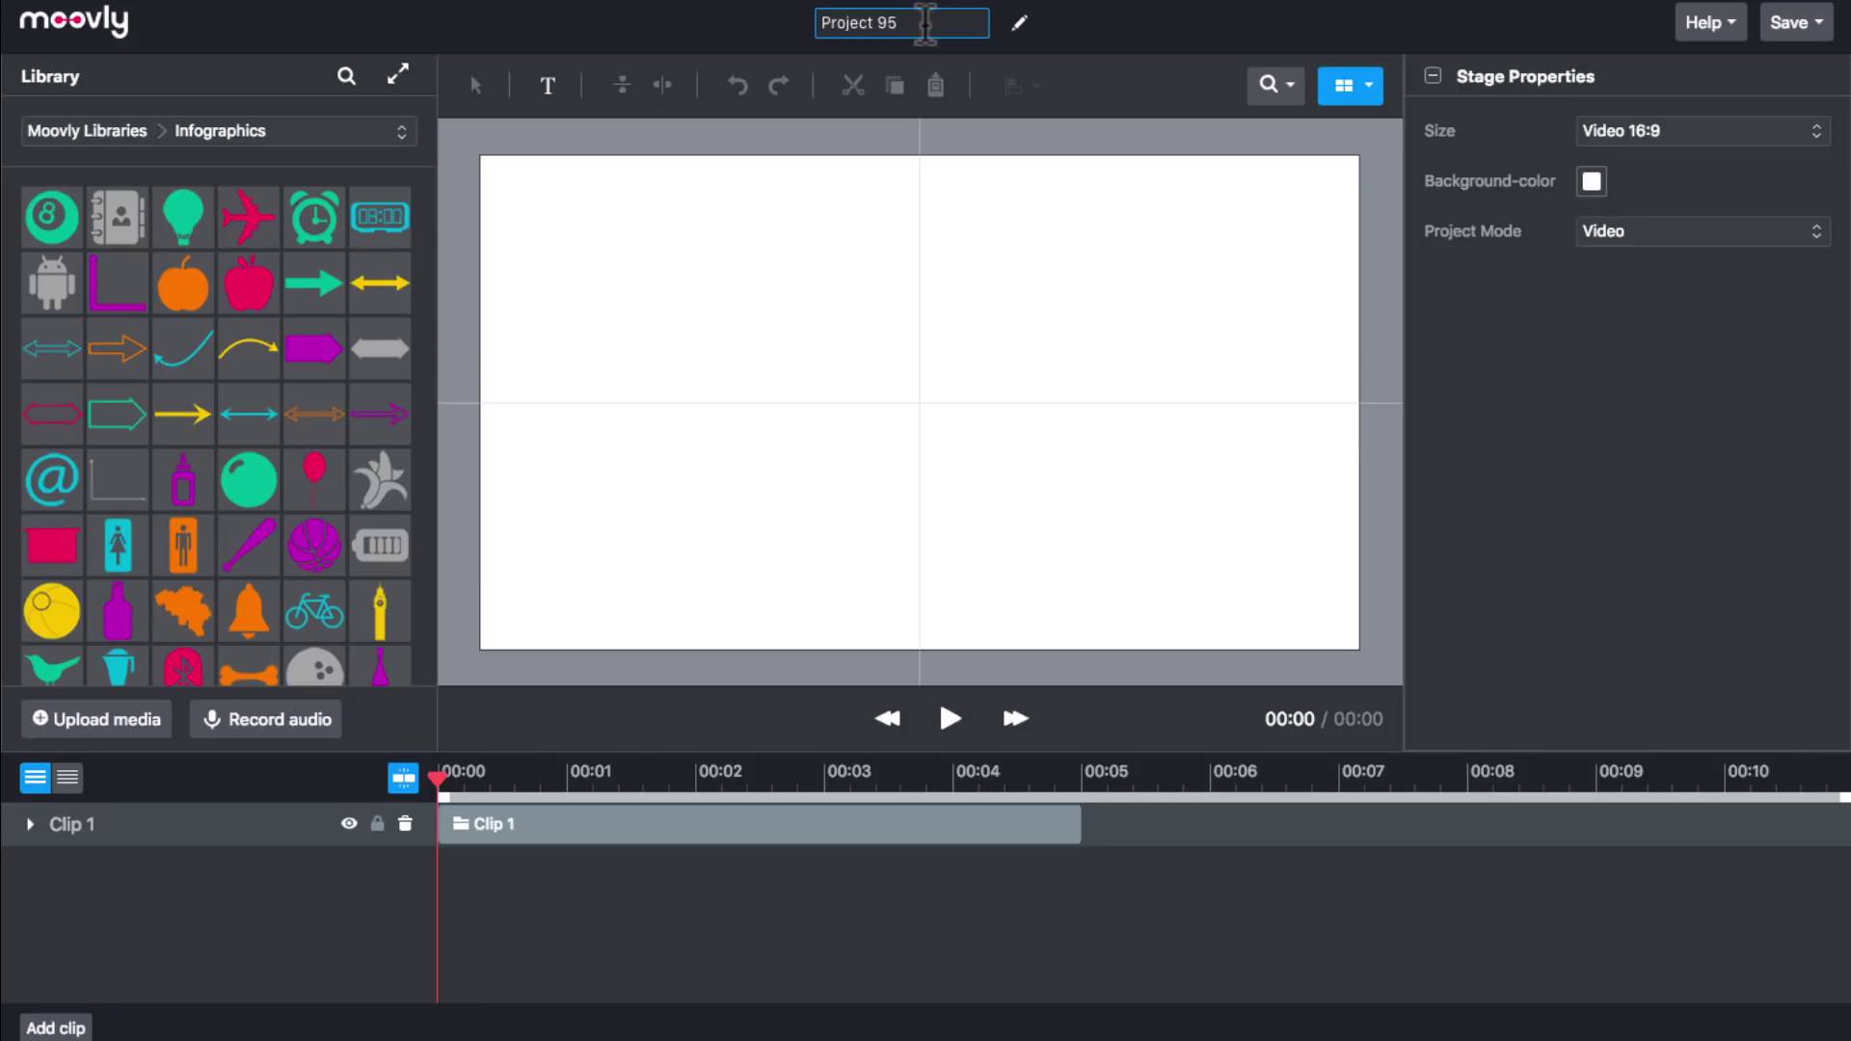
key("BackSpace")
key("BackSpace")
key("BackSpace")
key("BackSpace")
key("BackSpace")
key("BackSpace")
key("BackSpace")
key("BackSpace")
key("BackSpace")
key("BackSpace")
type("Moovly")
type(" Ed")
key("Return")
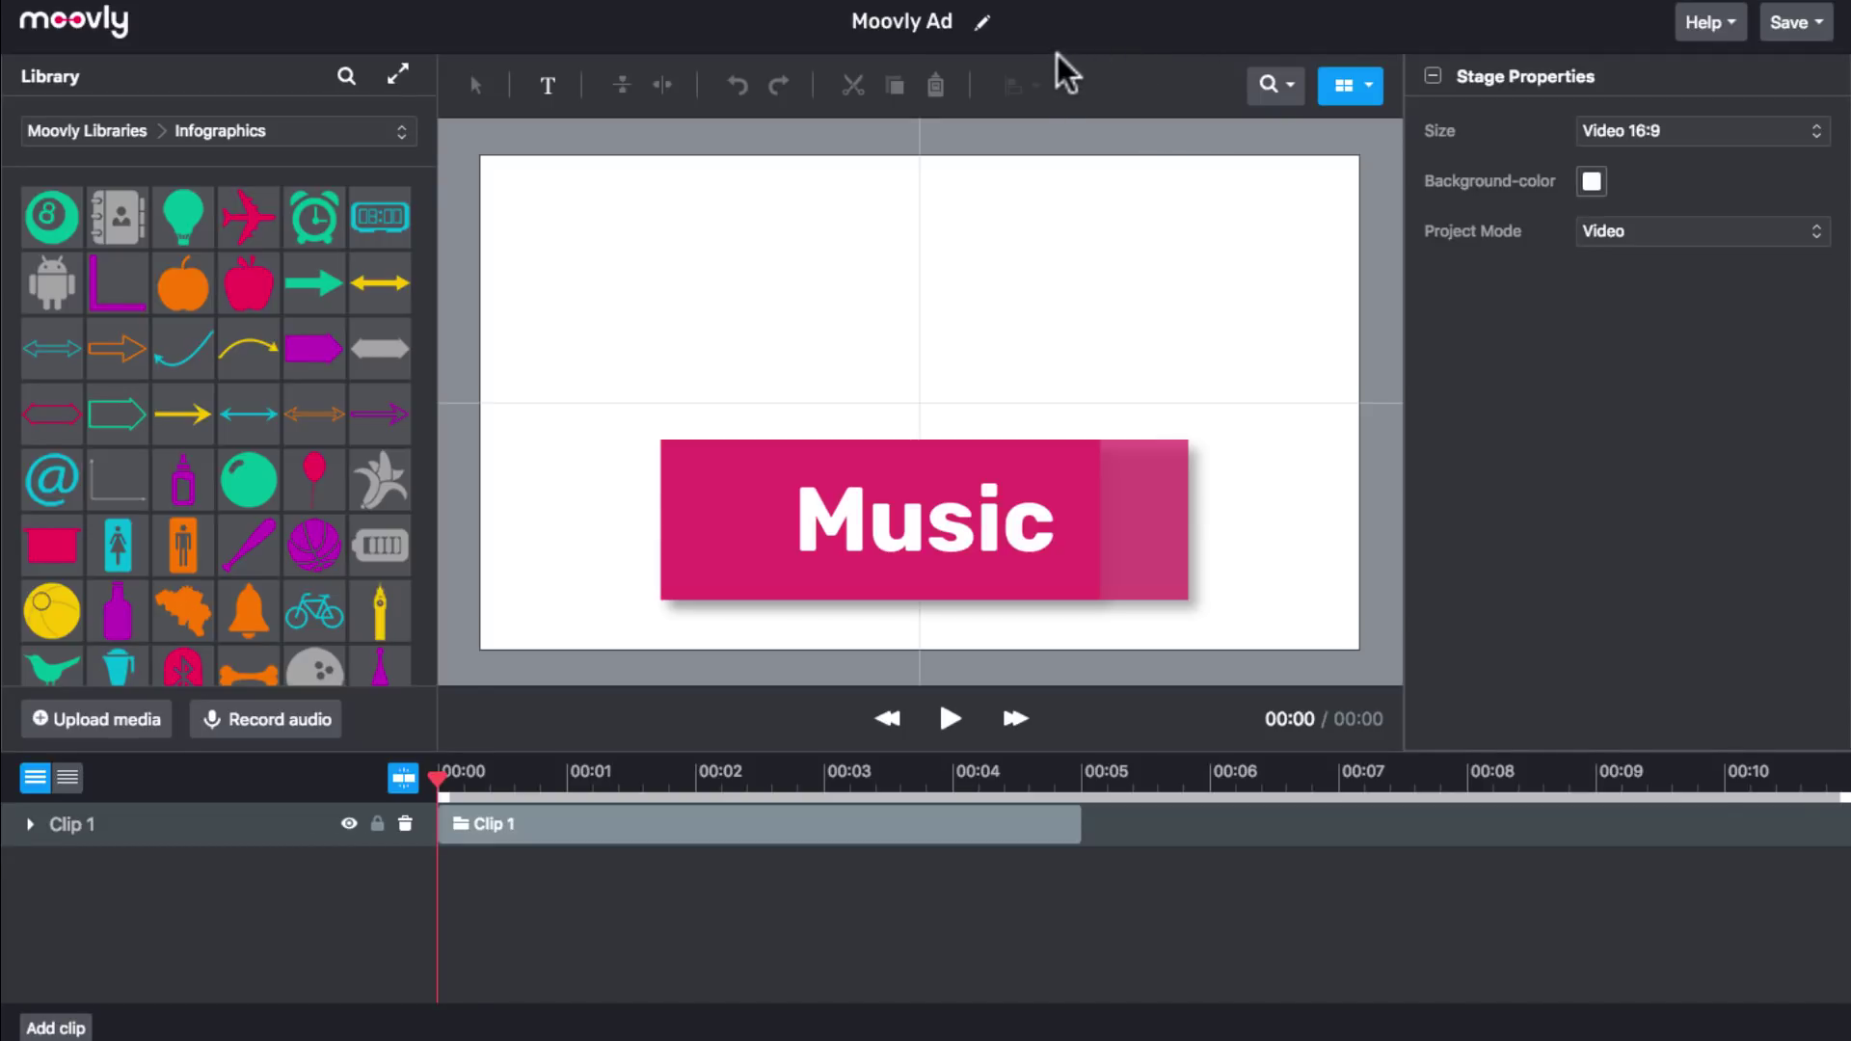
left_click(206, 126)
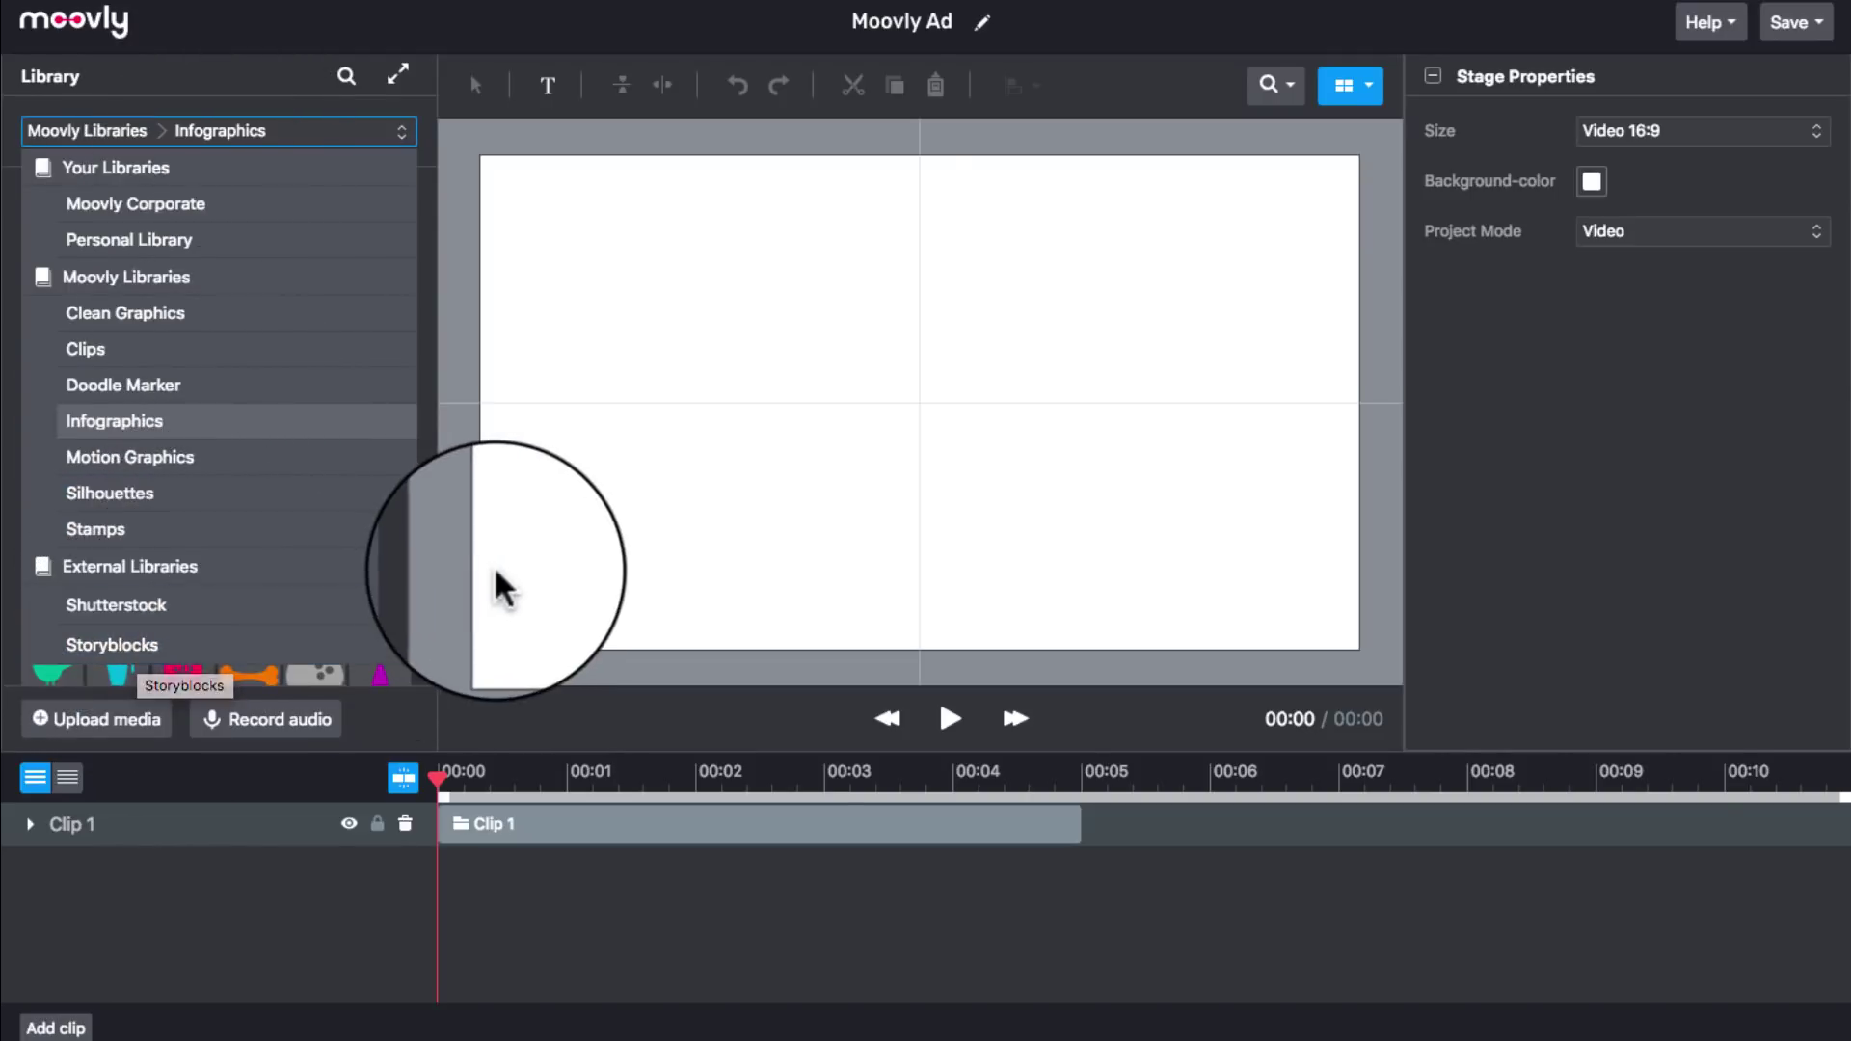
List Storyblocks Dramatic genre music with the Duration slider capped at 3:34.
left_click(652, 472)
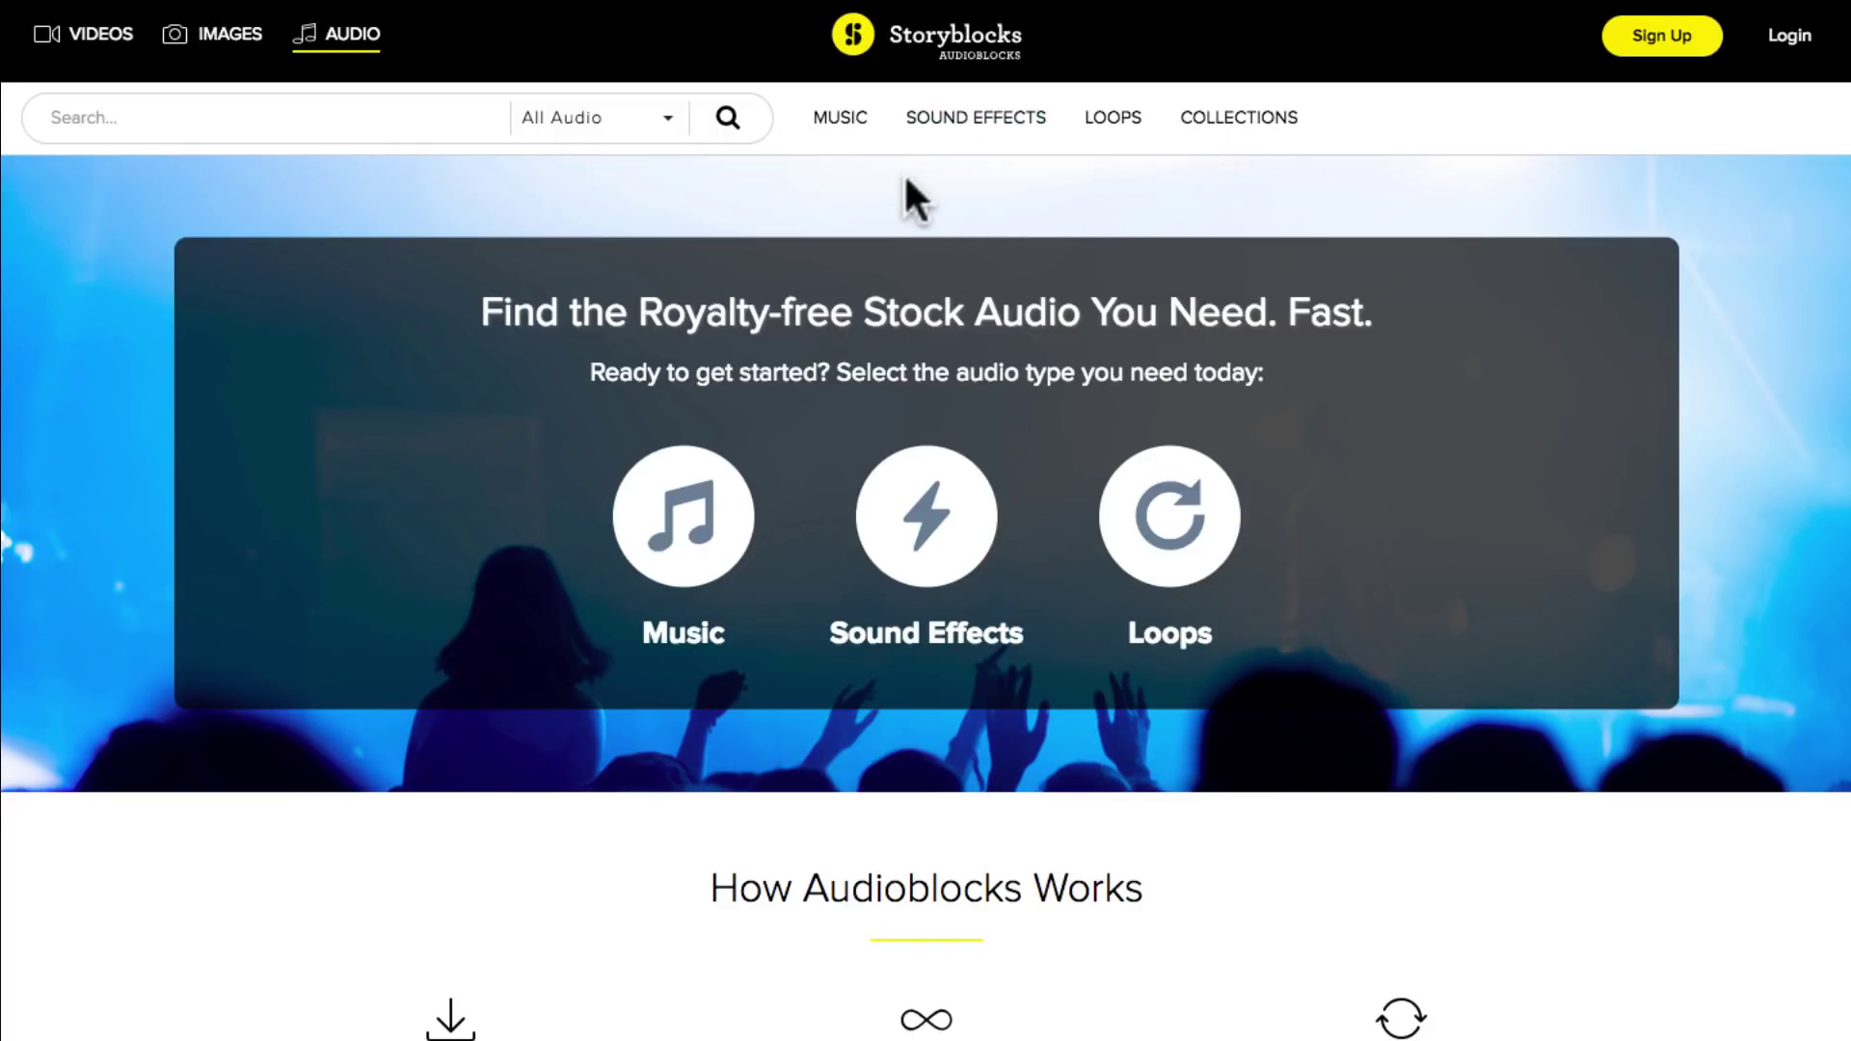
mouse_move(848, 133)
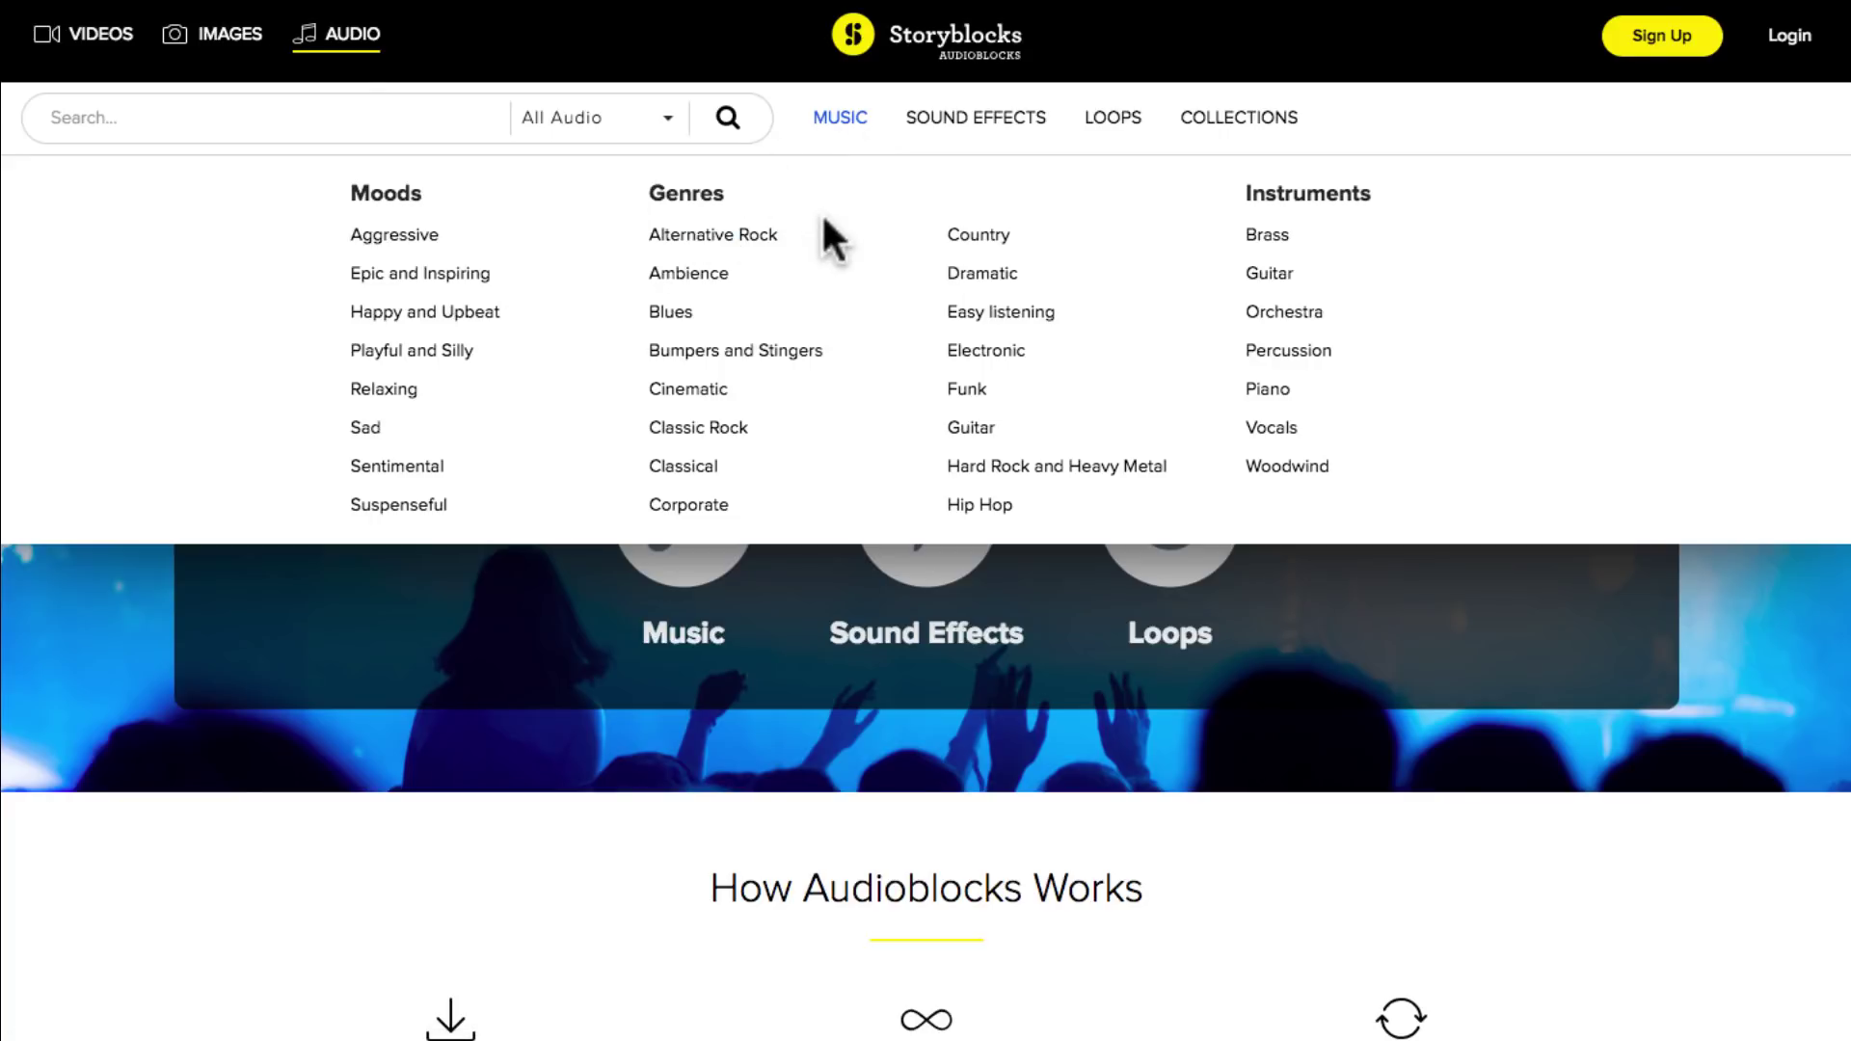
left_click(957, 273)
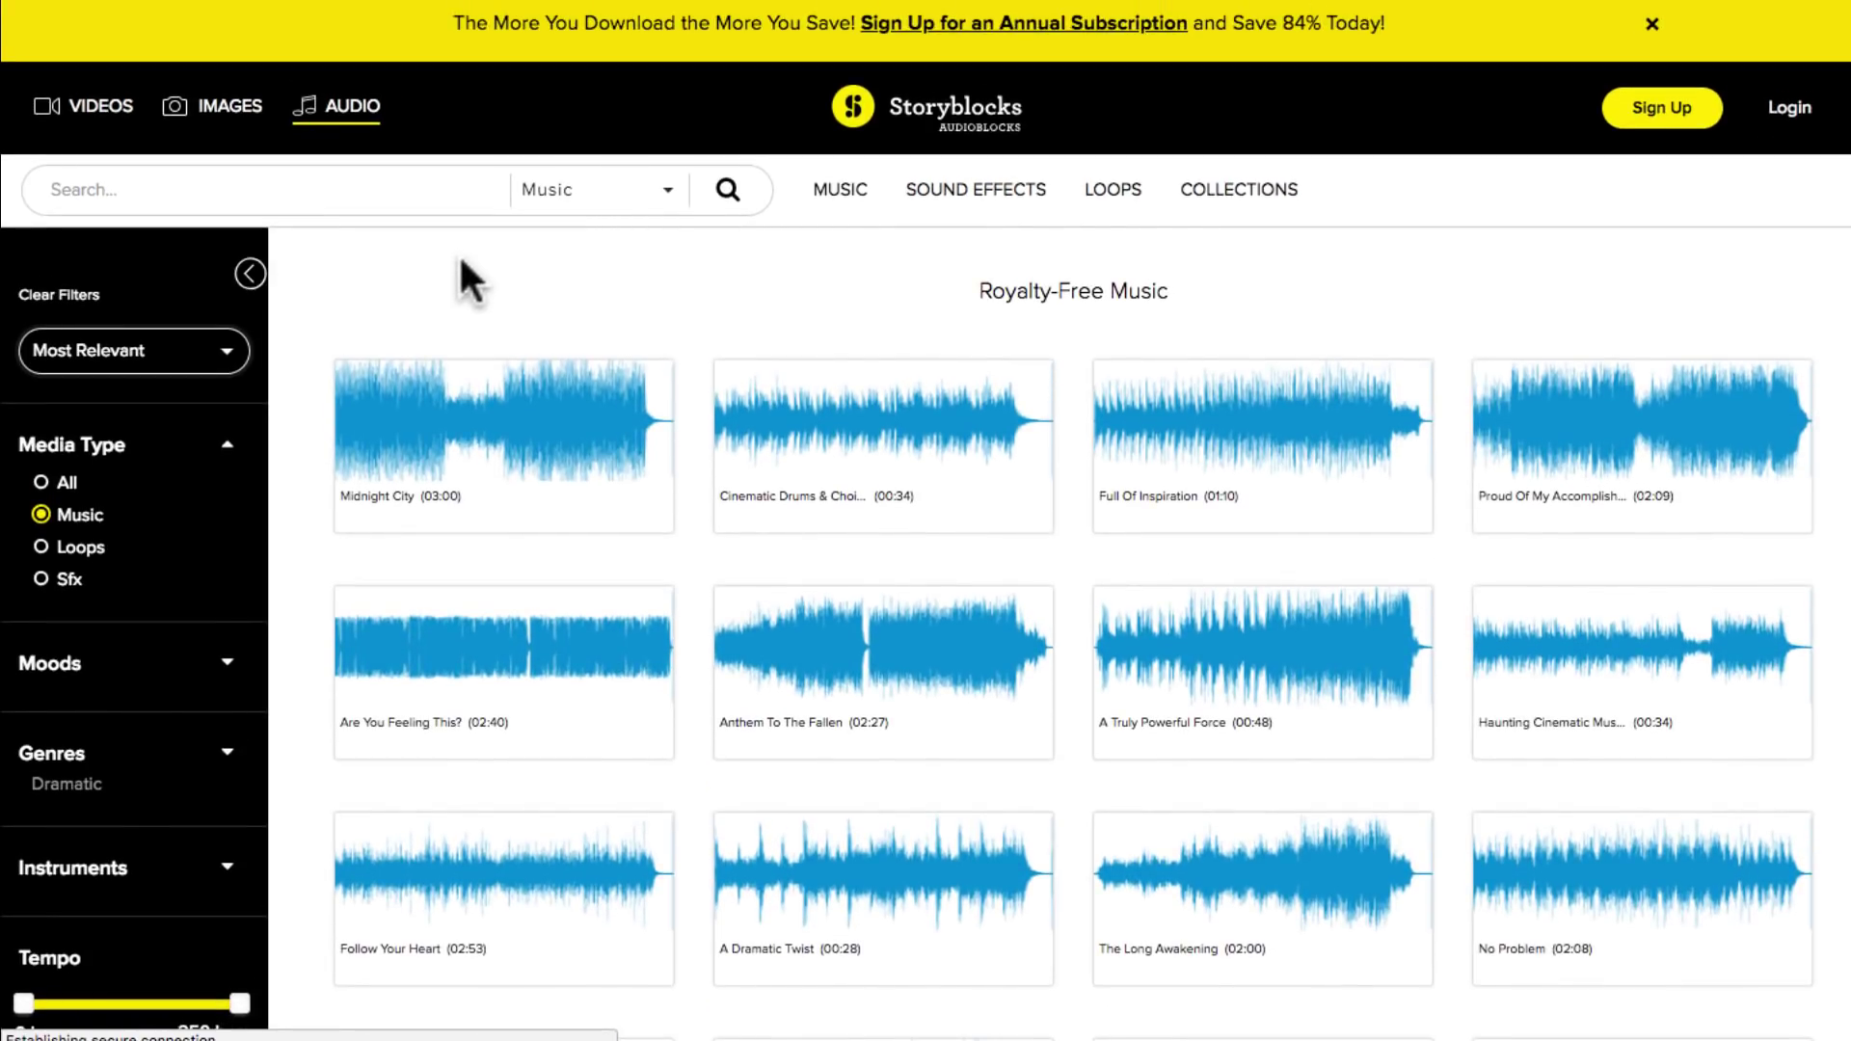
scroll(296, 272, "down", 2)
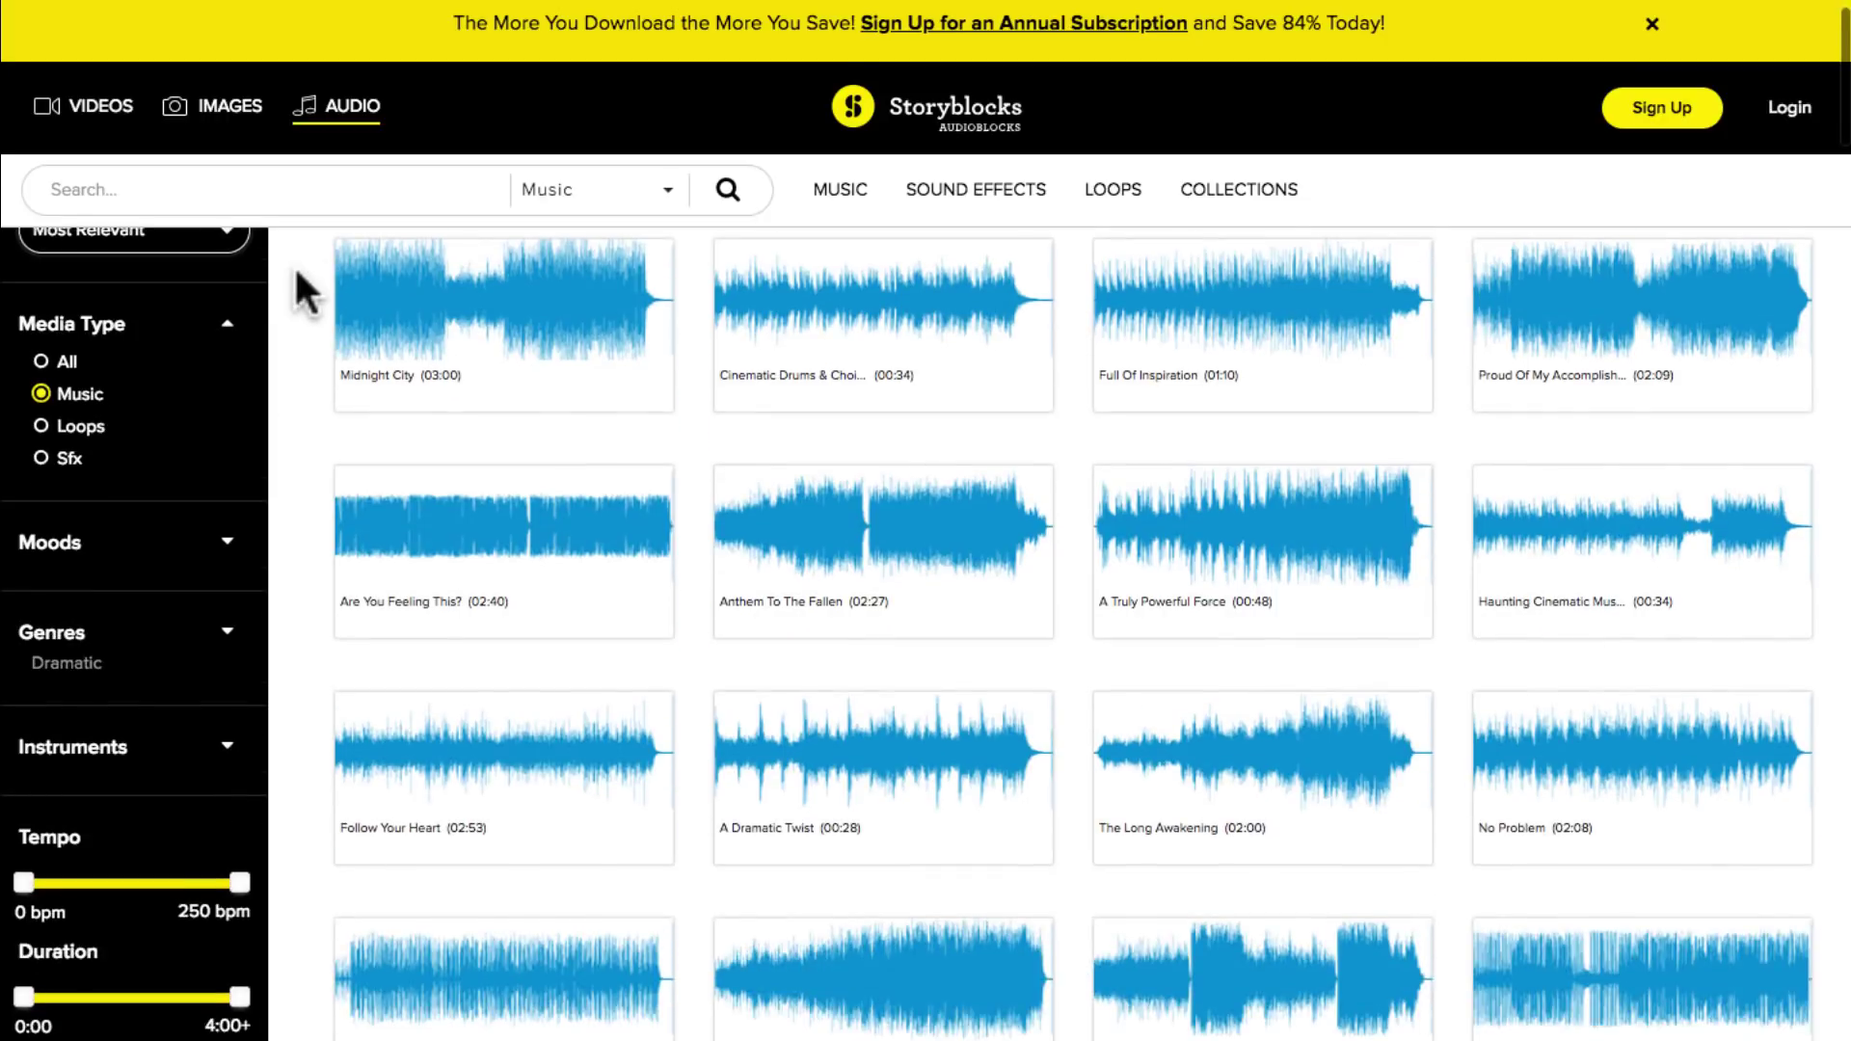
scroll(296, 279, "down", 1)
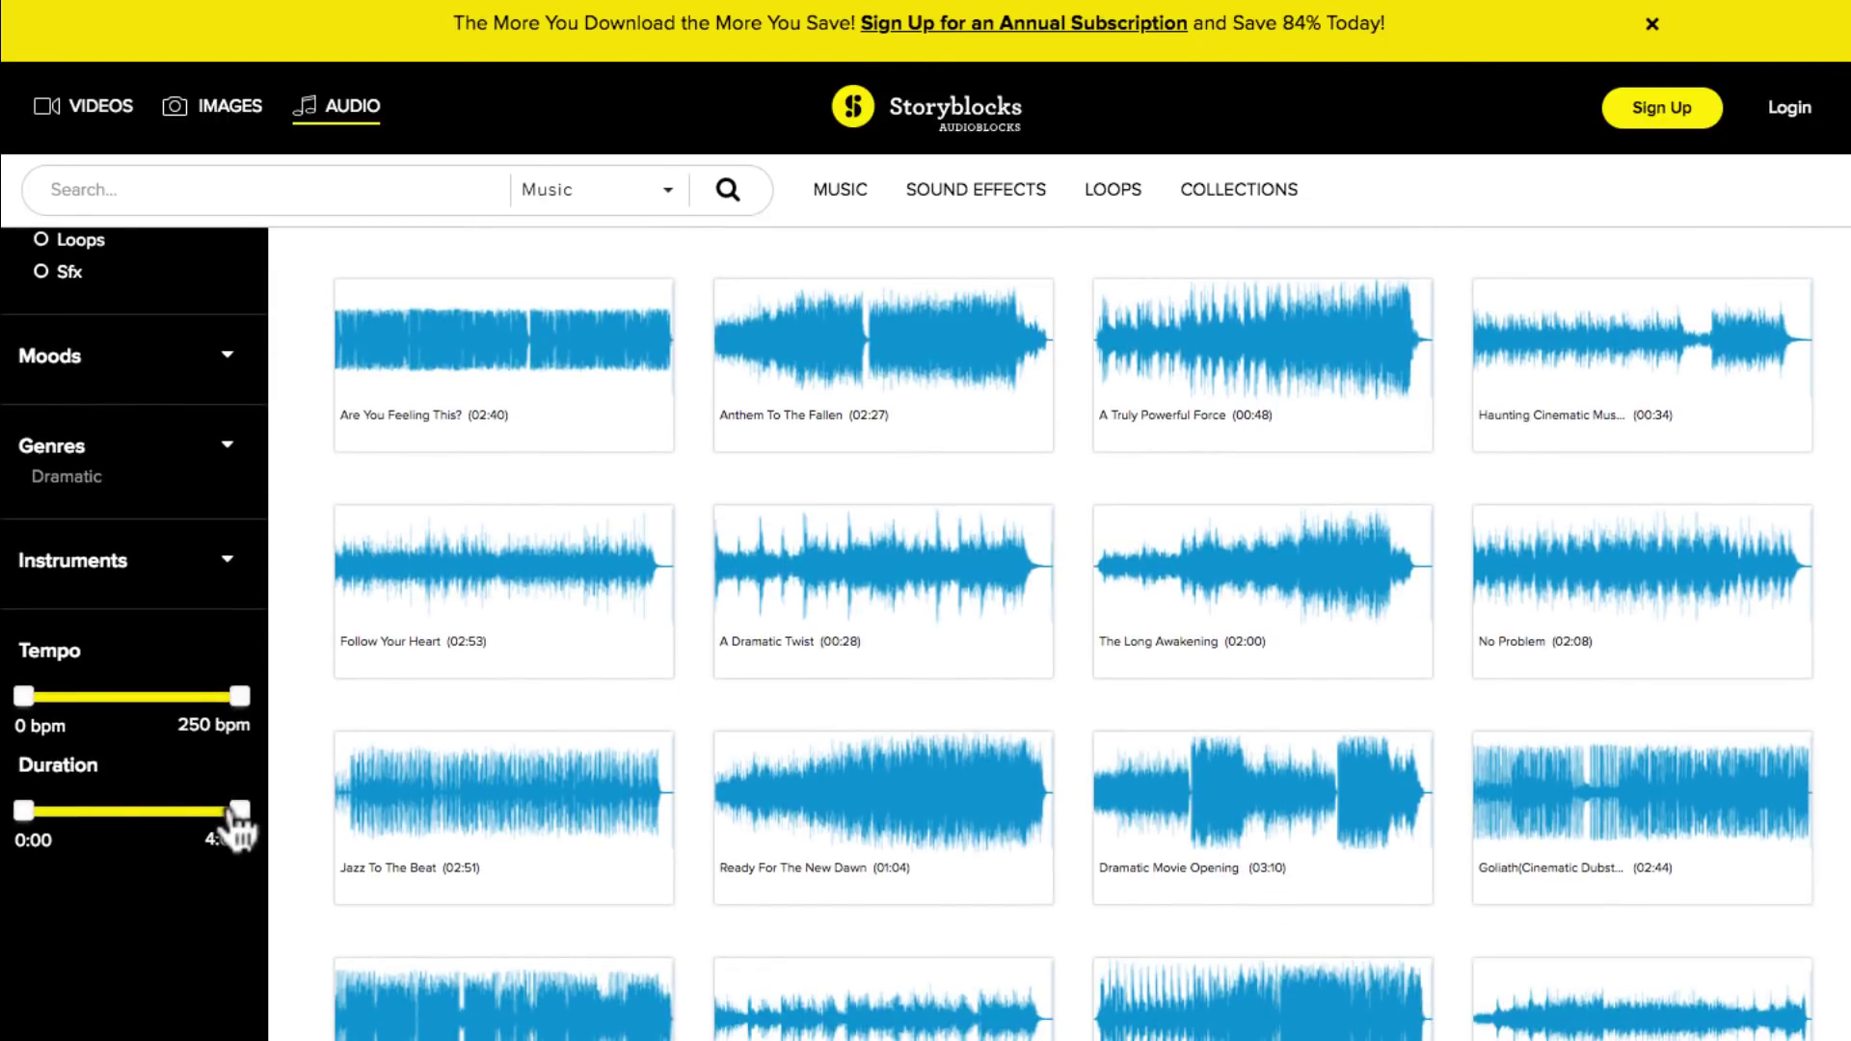
left_click_drag(239, 808, 51, 819)
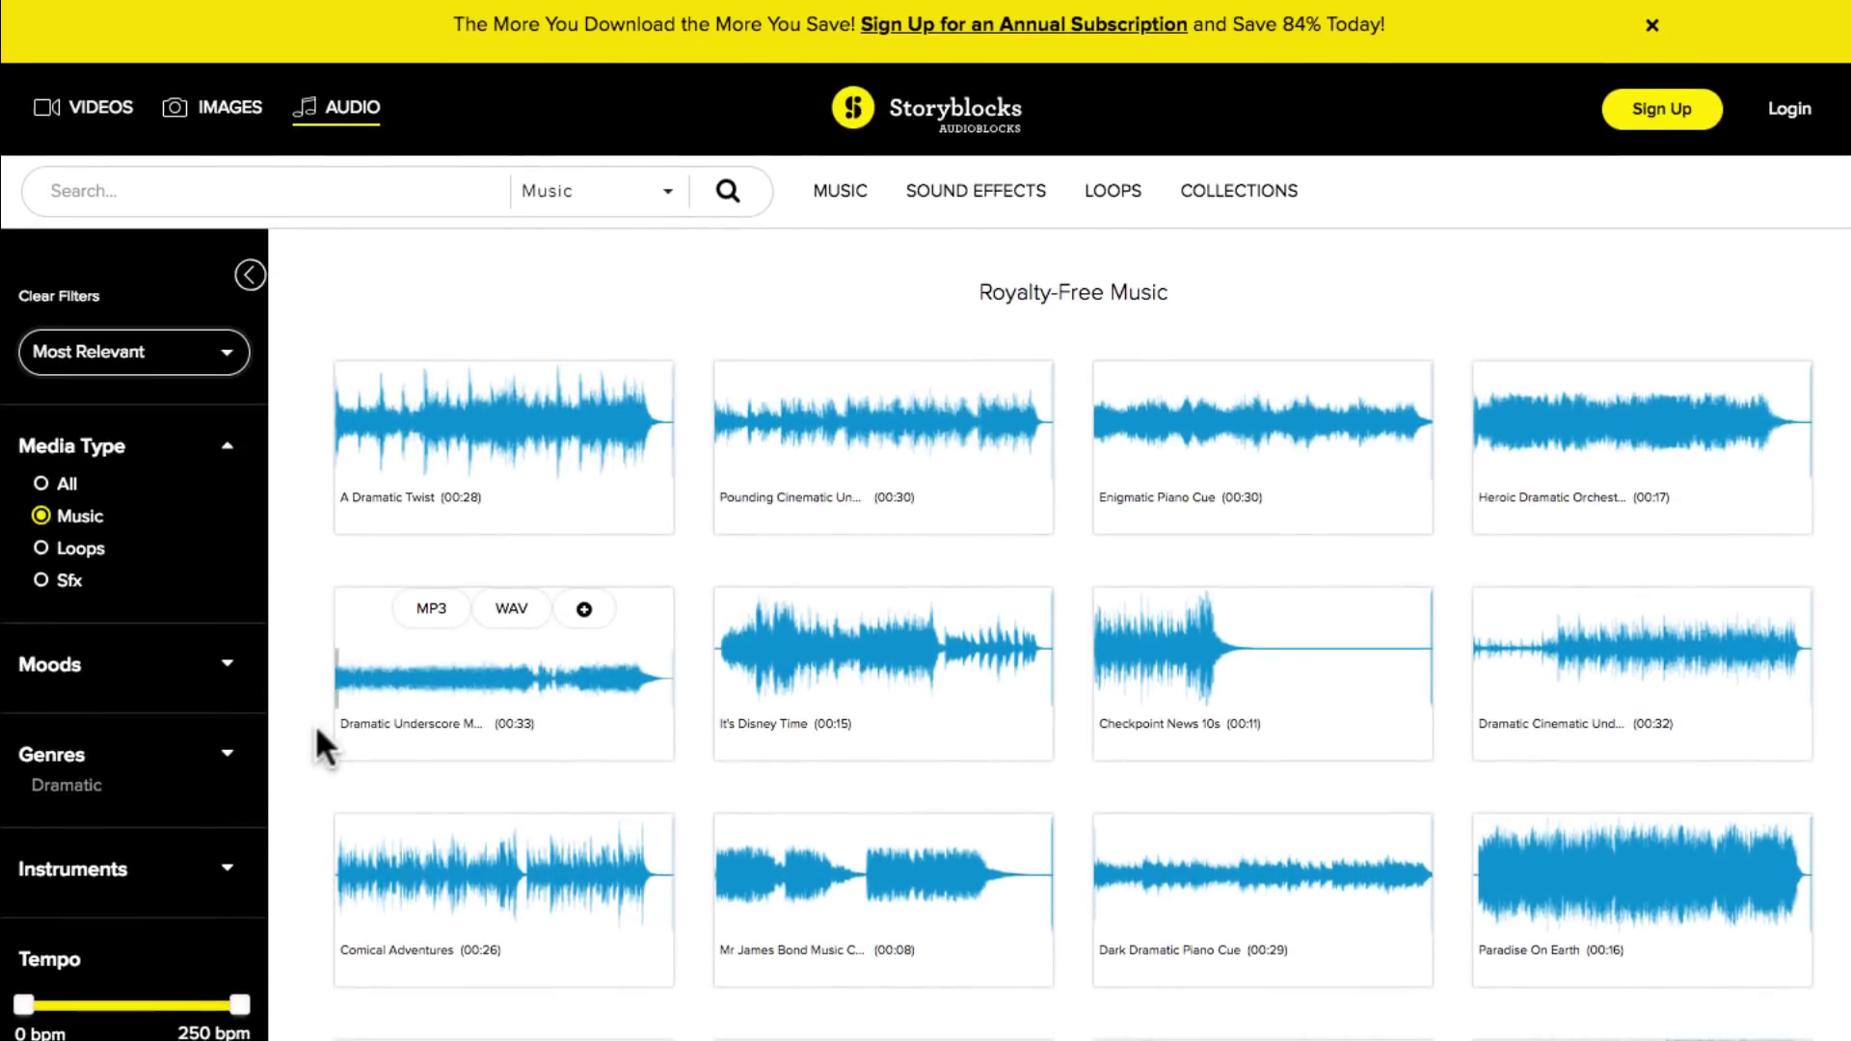
Search Storyblocks for 'Rebel Snarl' and play the Rebel Snarl (15 Sec Edit) preview.
left_click(296, 195)
type("e")
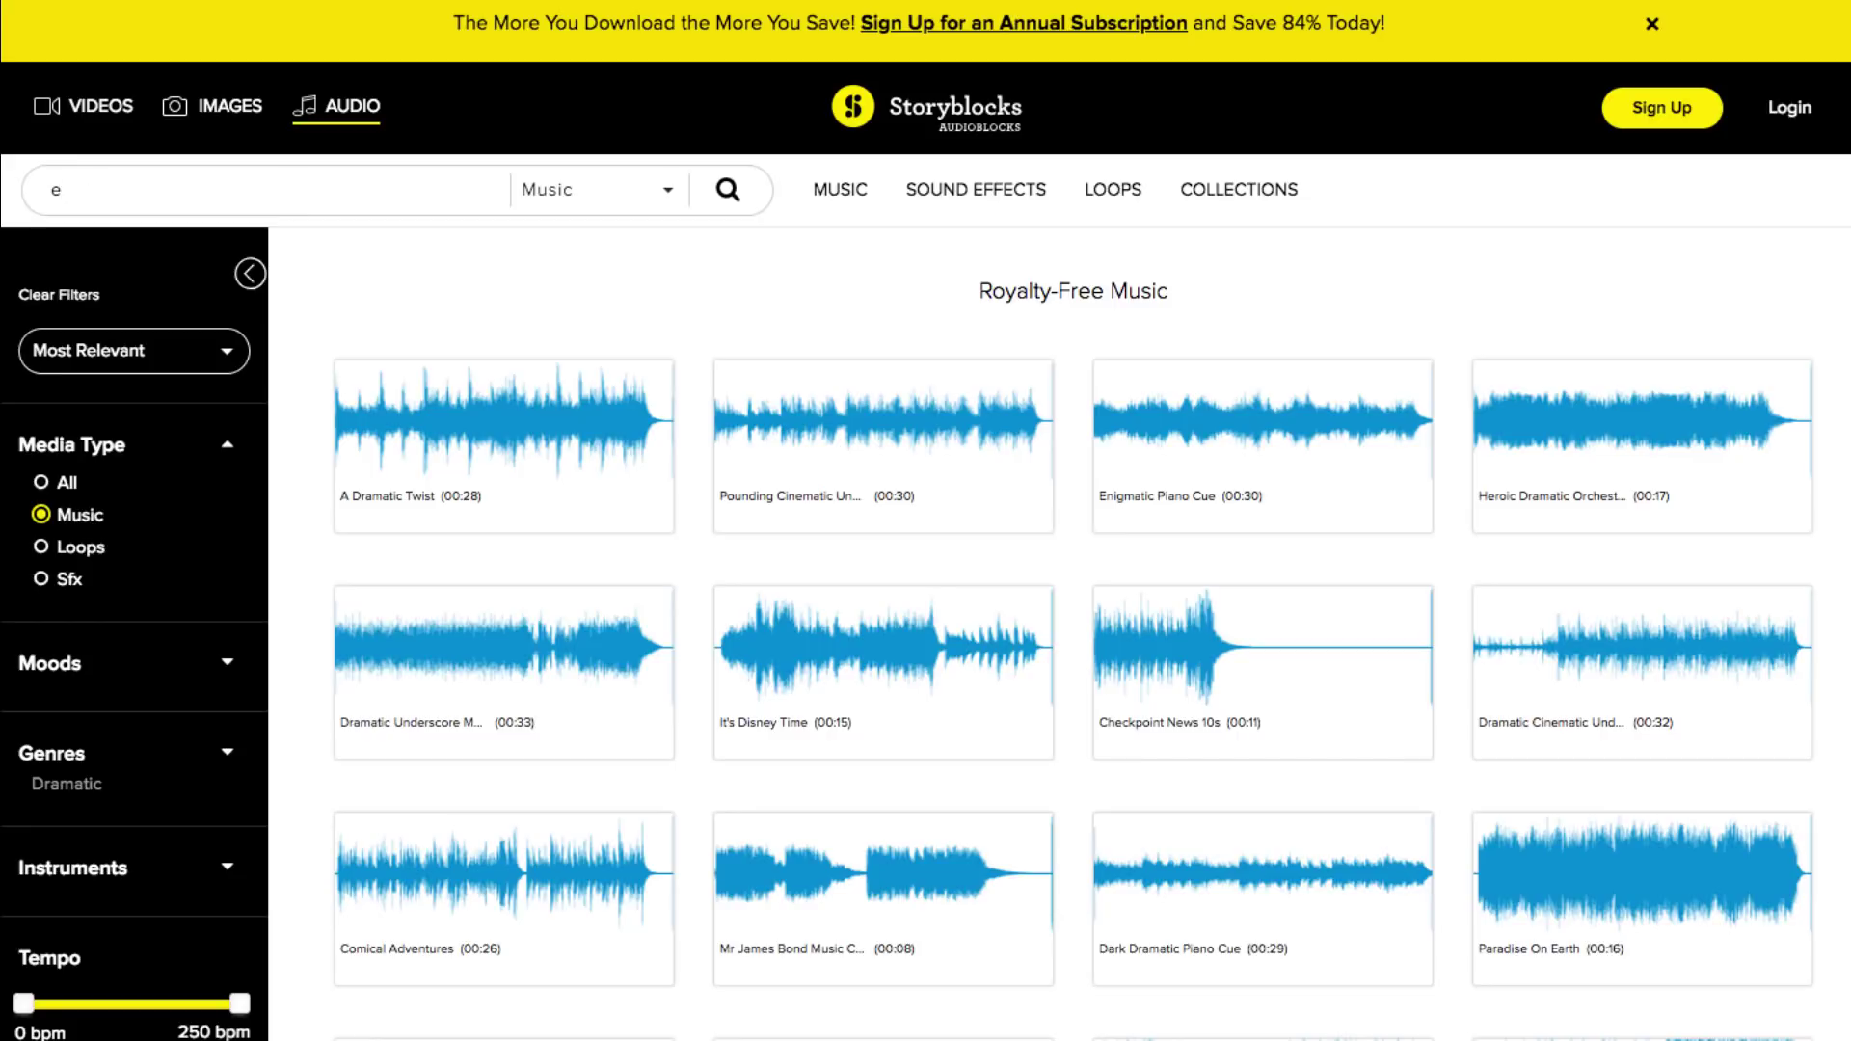
key("BackSpace")
type("Rebel Sna")
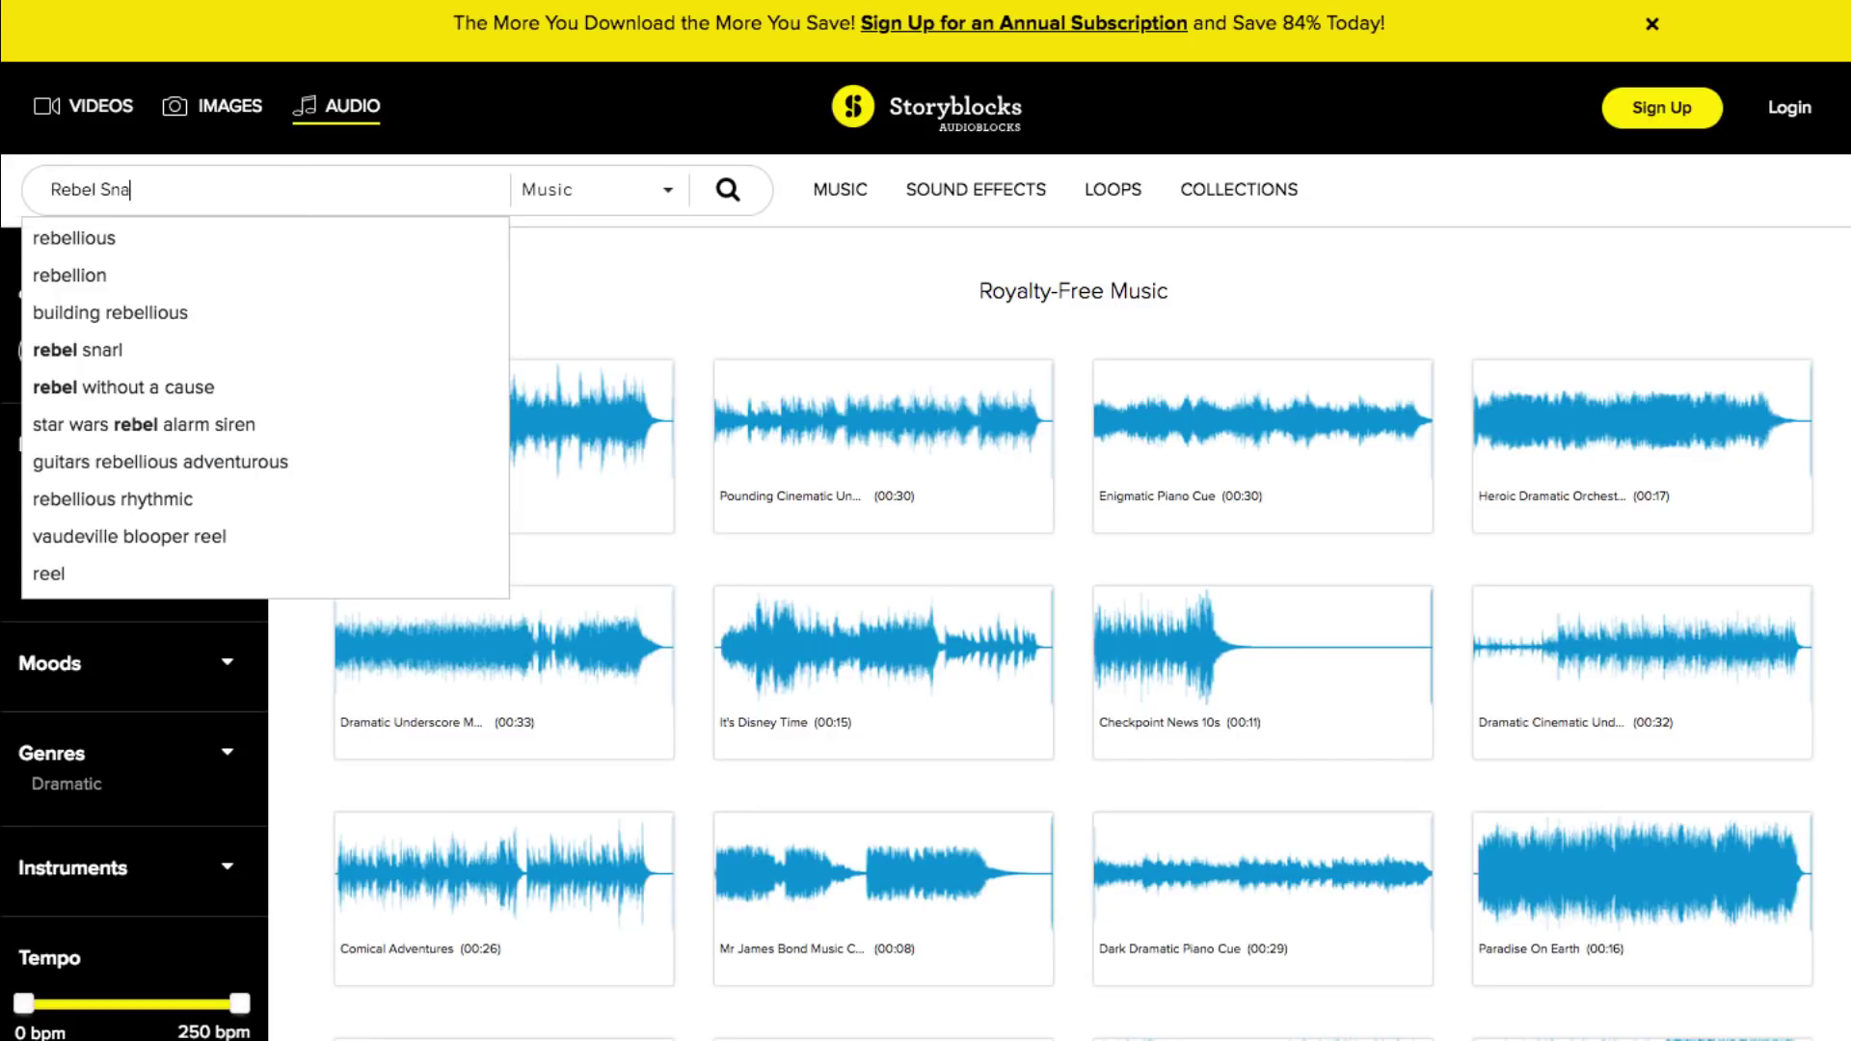
type("rl")
key("Return")
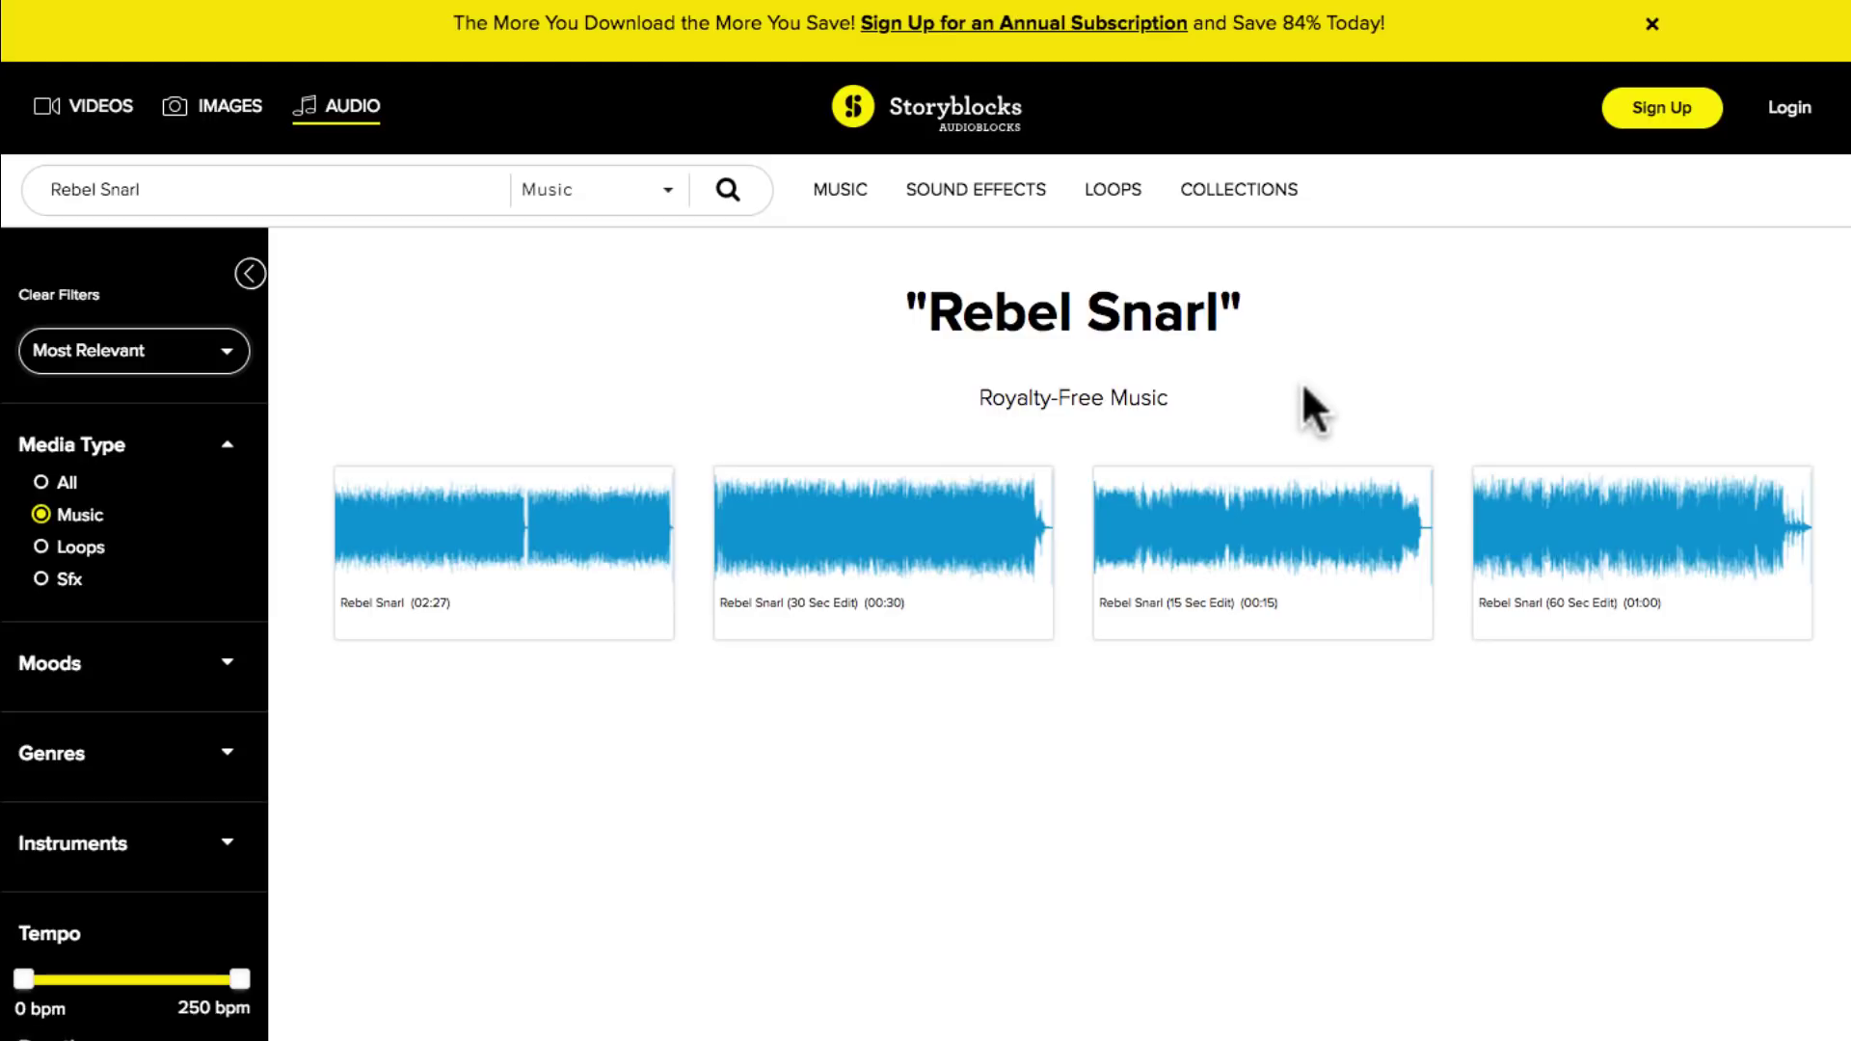
left_click(1238, 560)
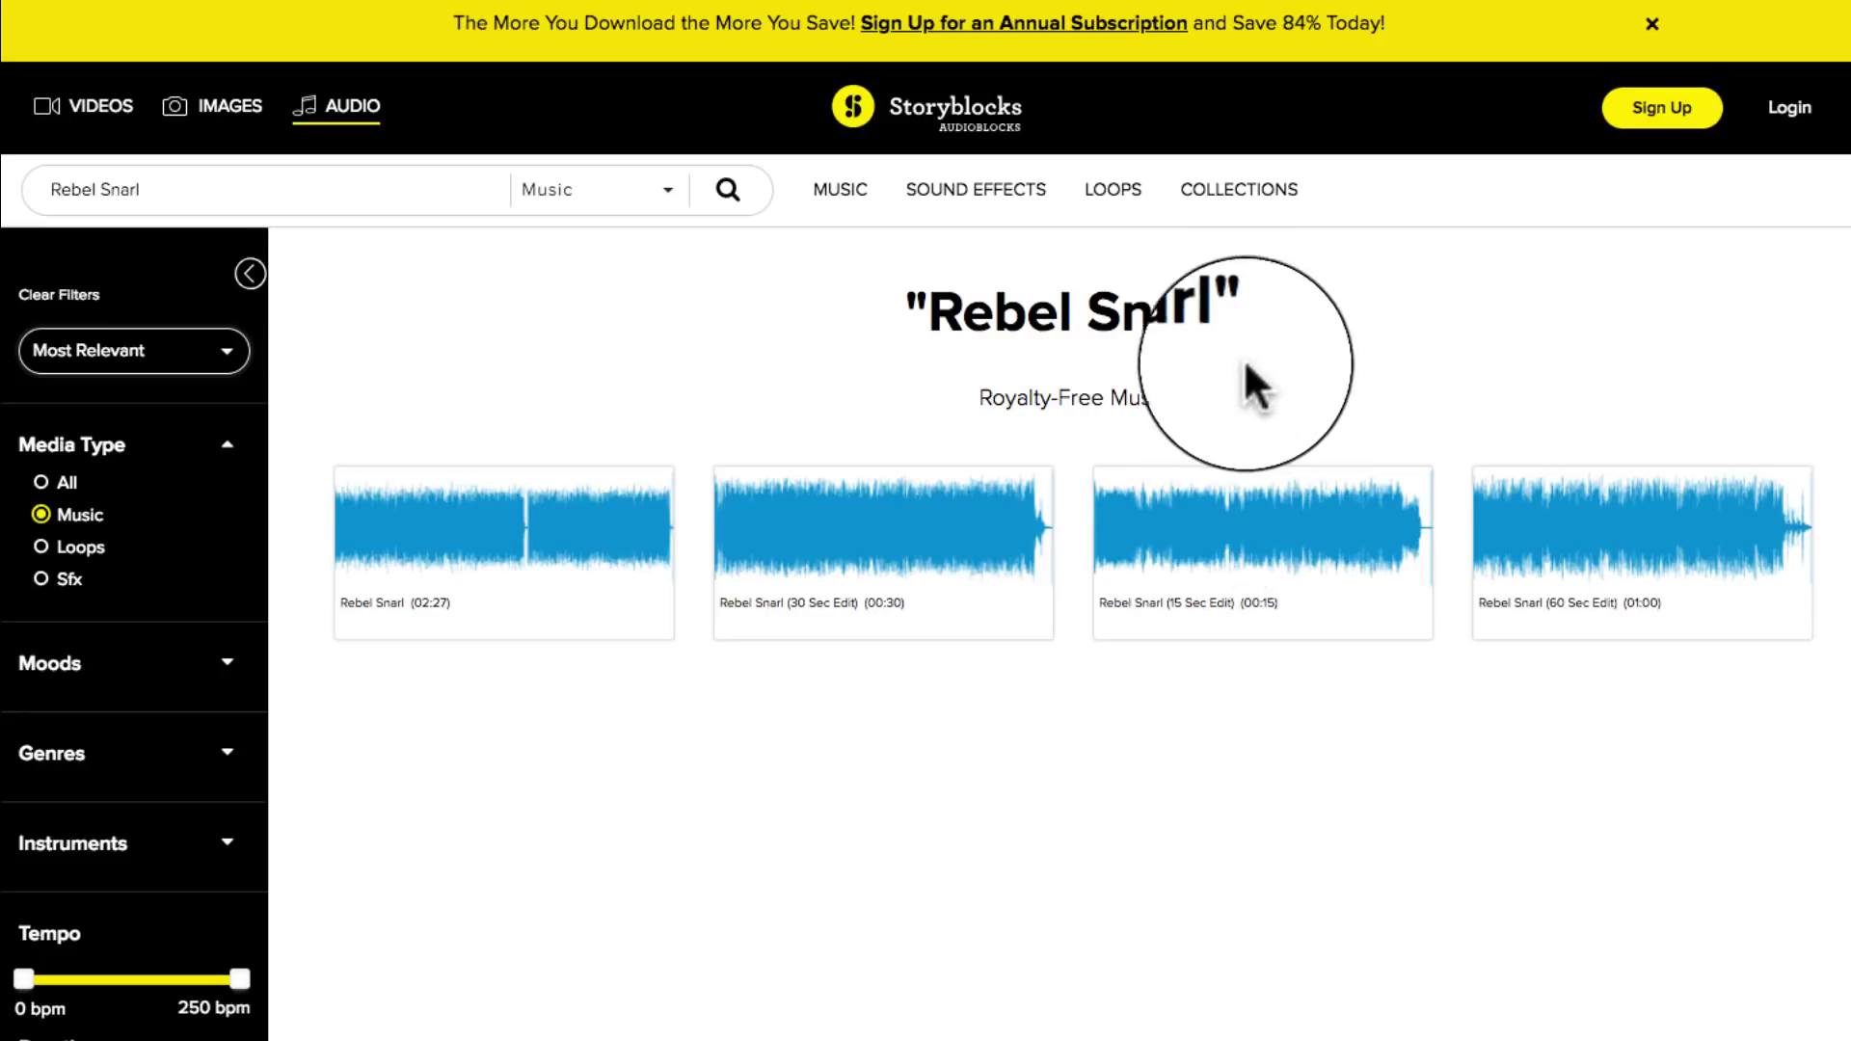
left_click_drag(1218, 330, 933, 325)
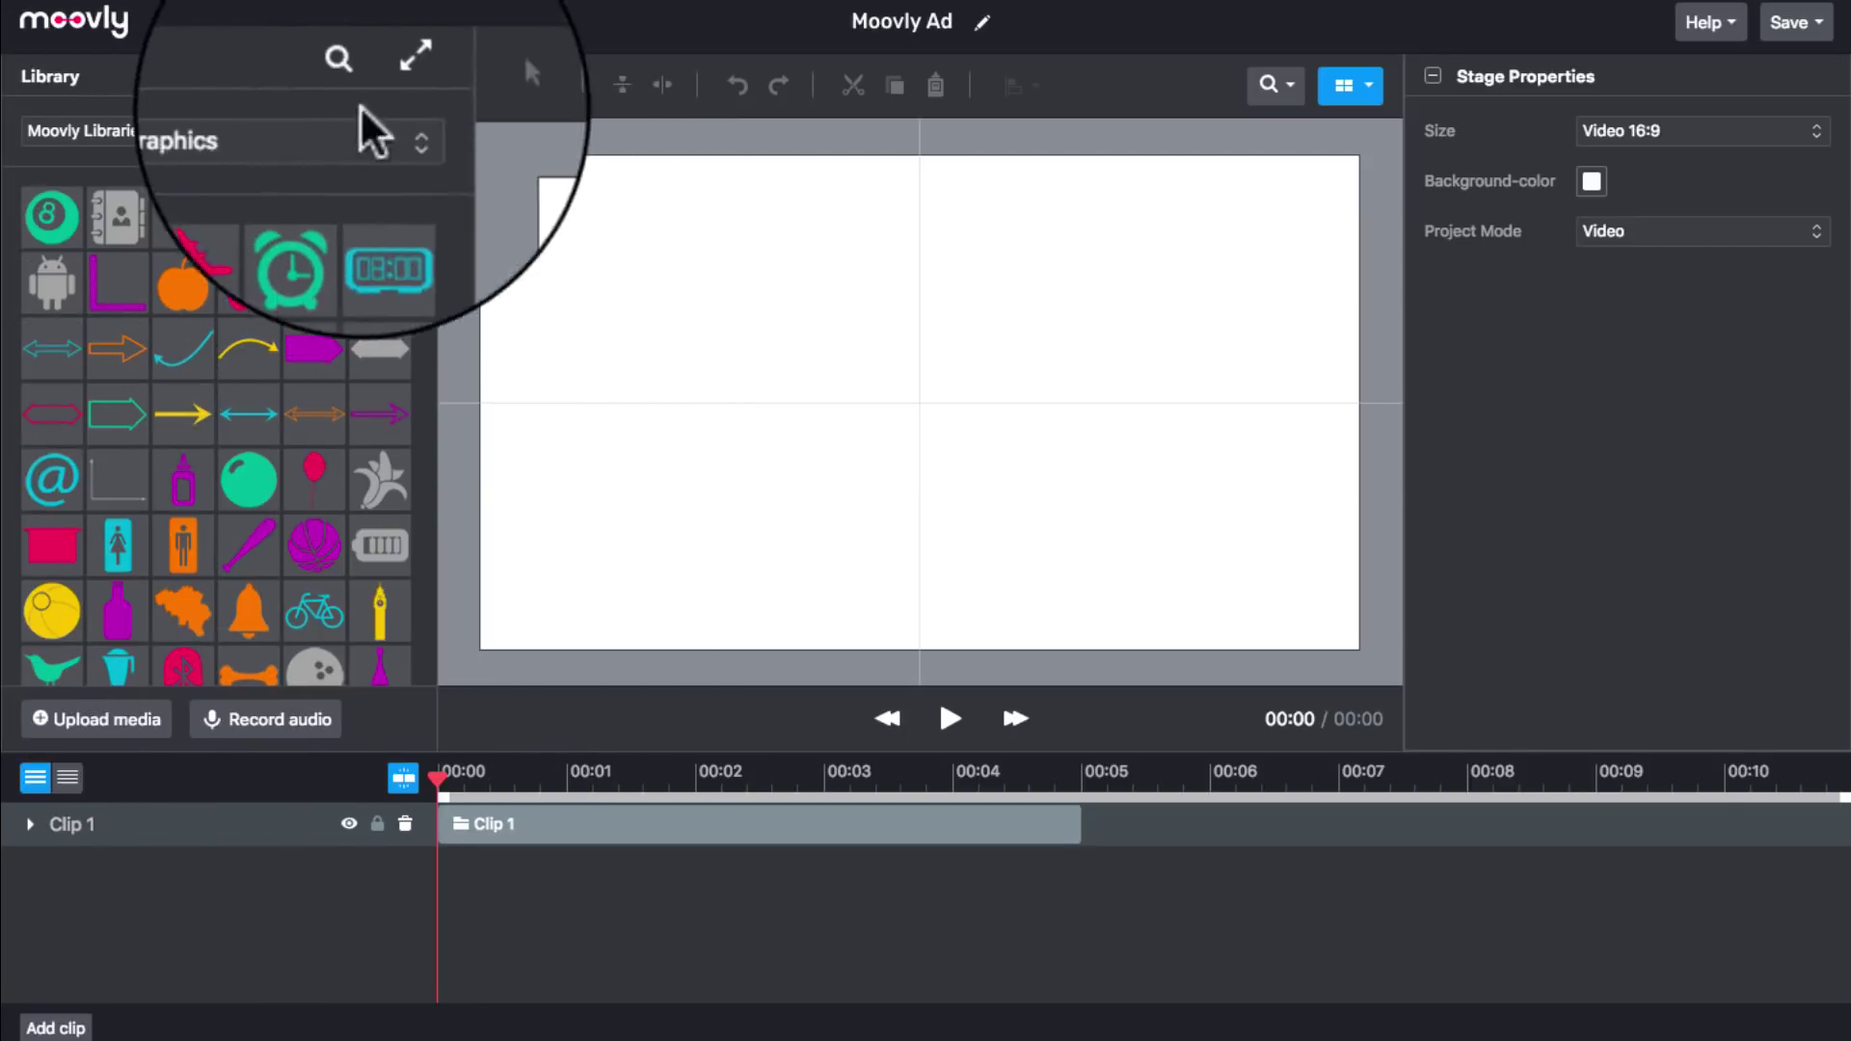
Switch to the Storyblocks library's full browser and filter results to Sounds.
left_click(288, 130)
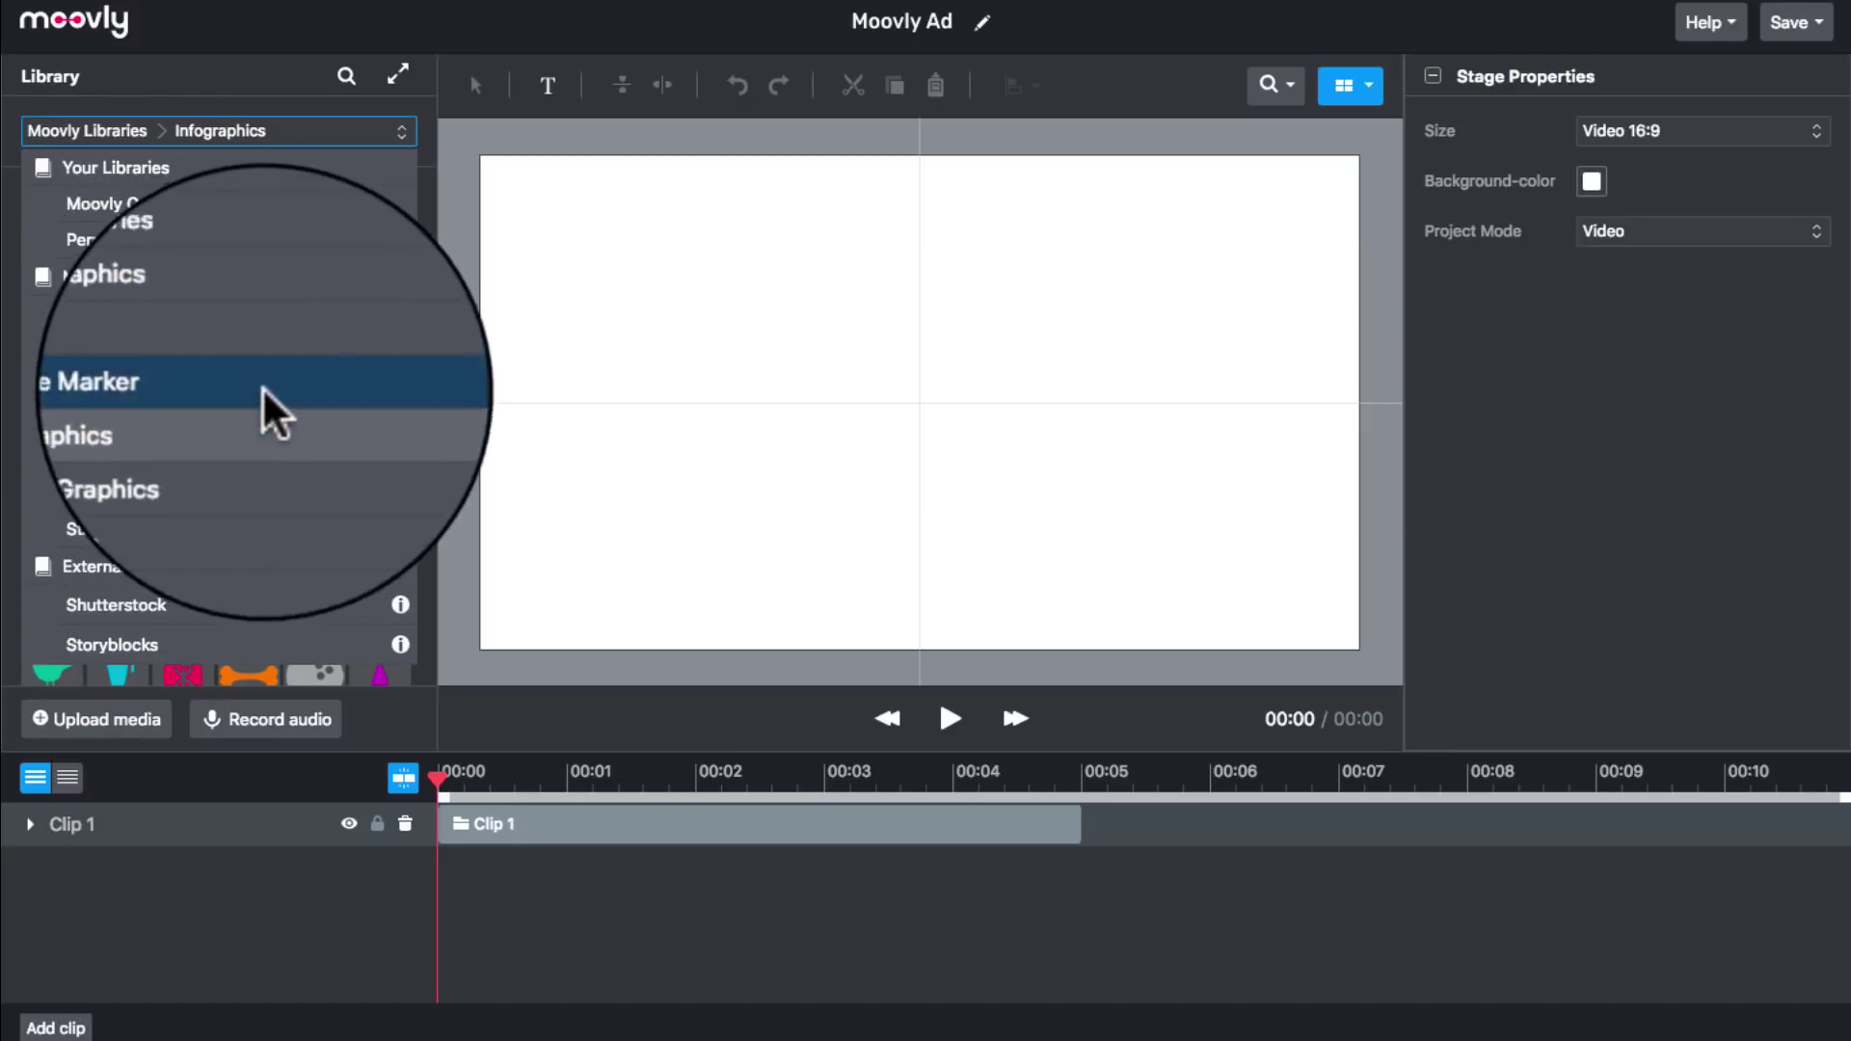
left_click(182, 633)
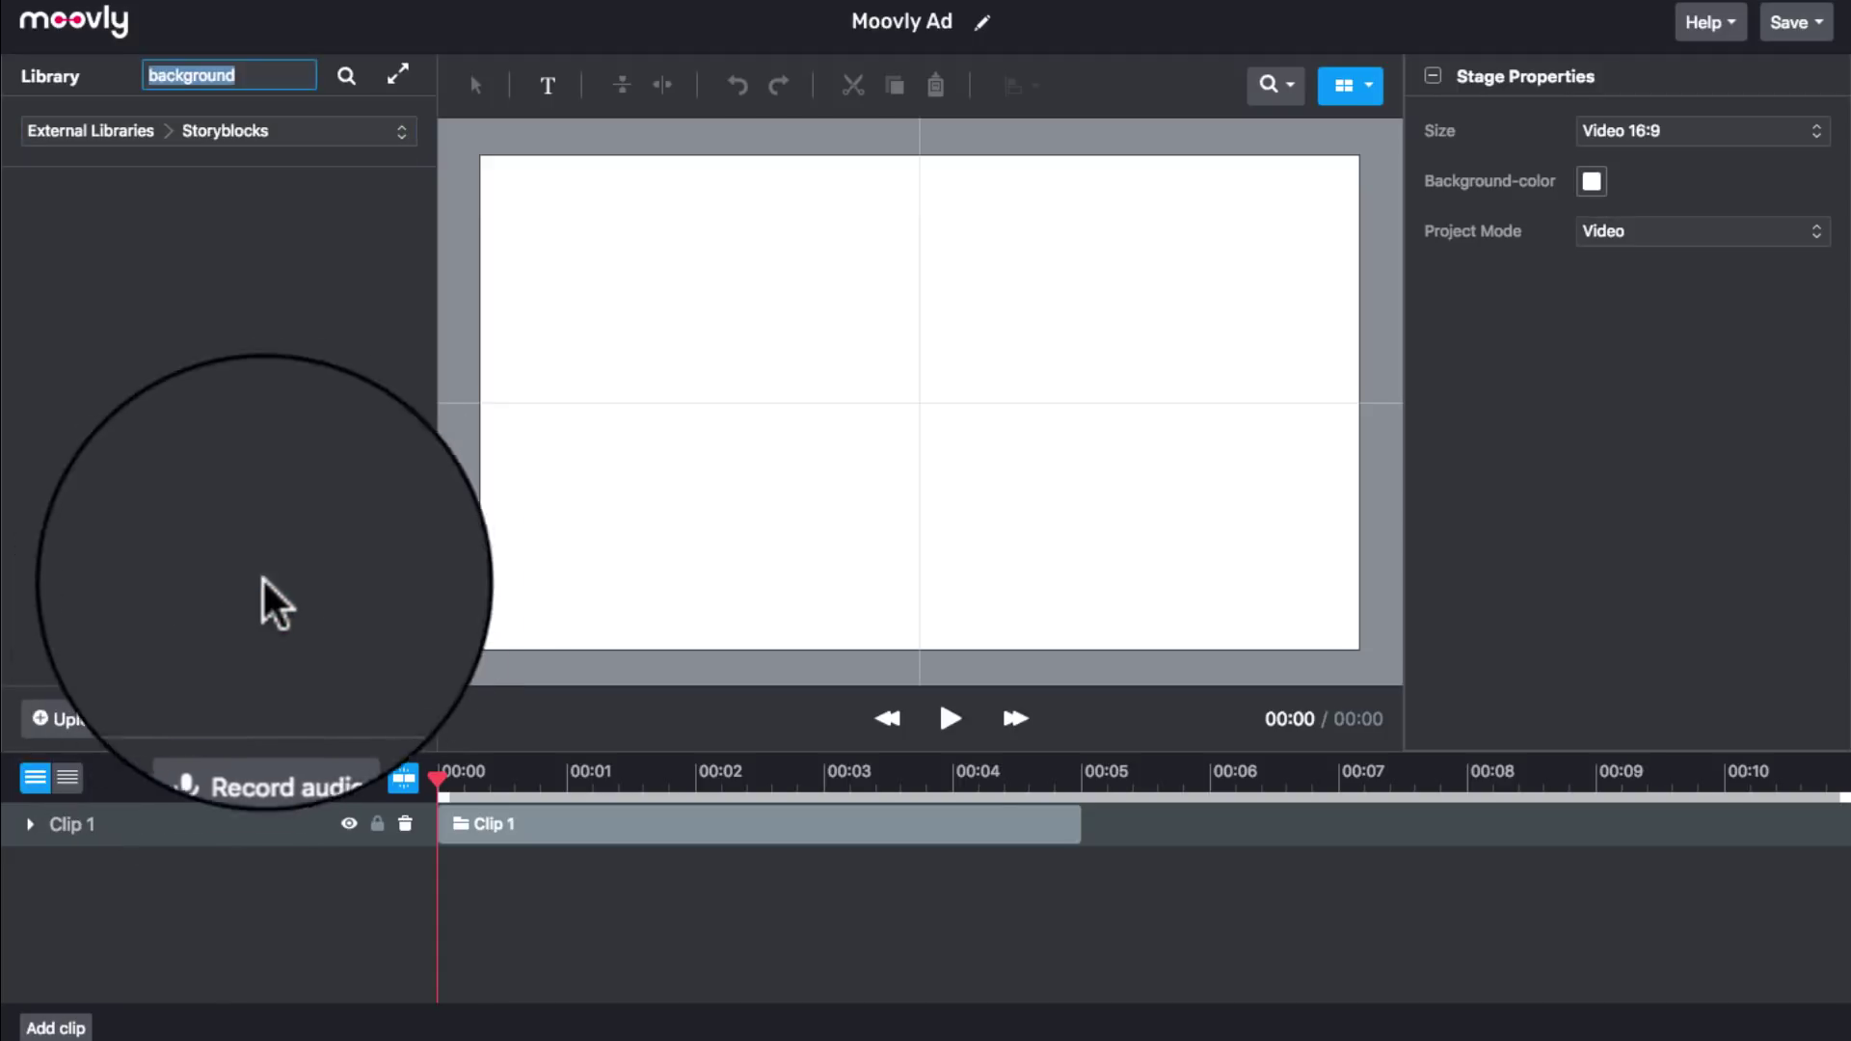
scroll(183, 622, "down", 5)
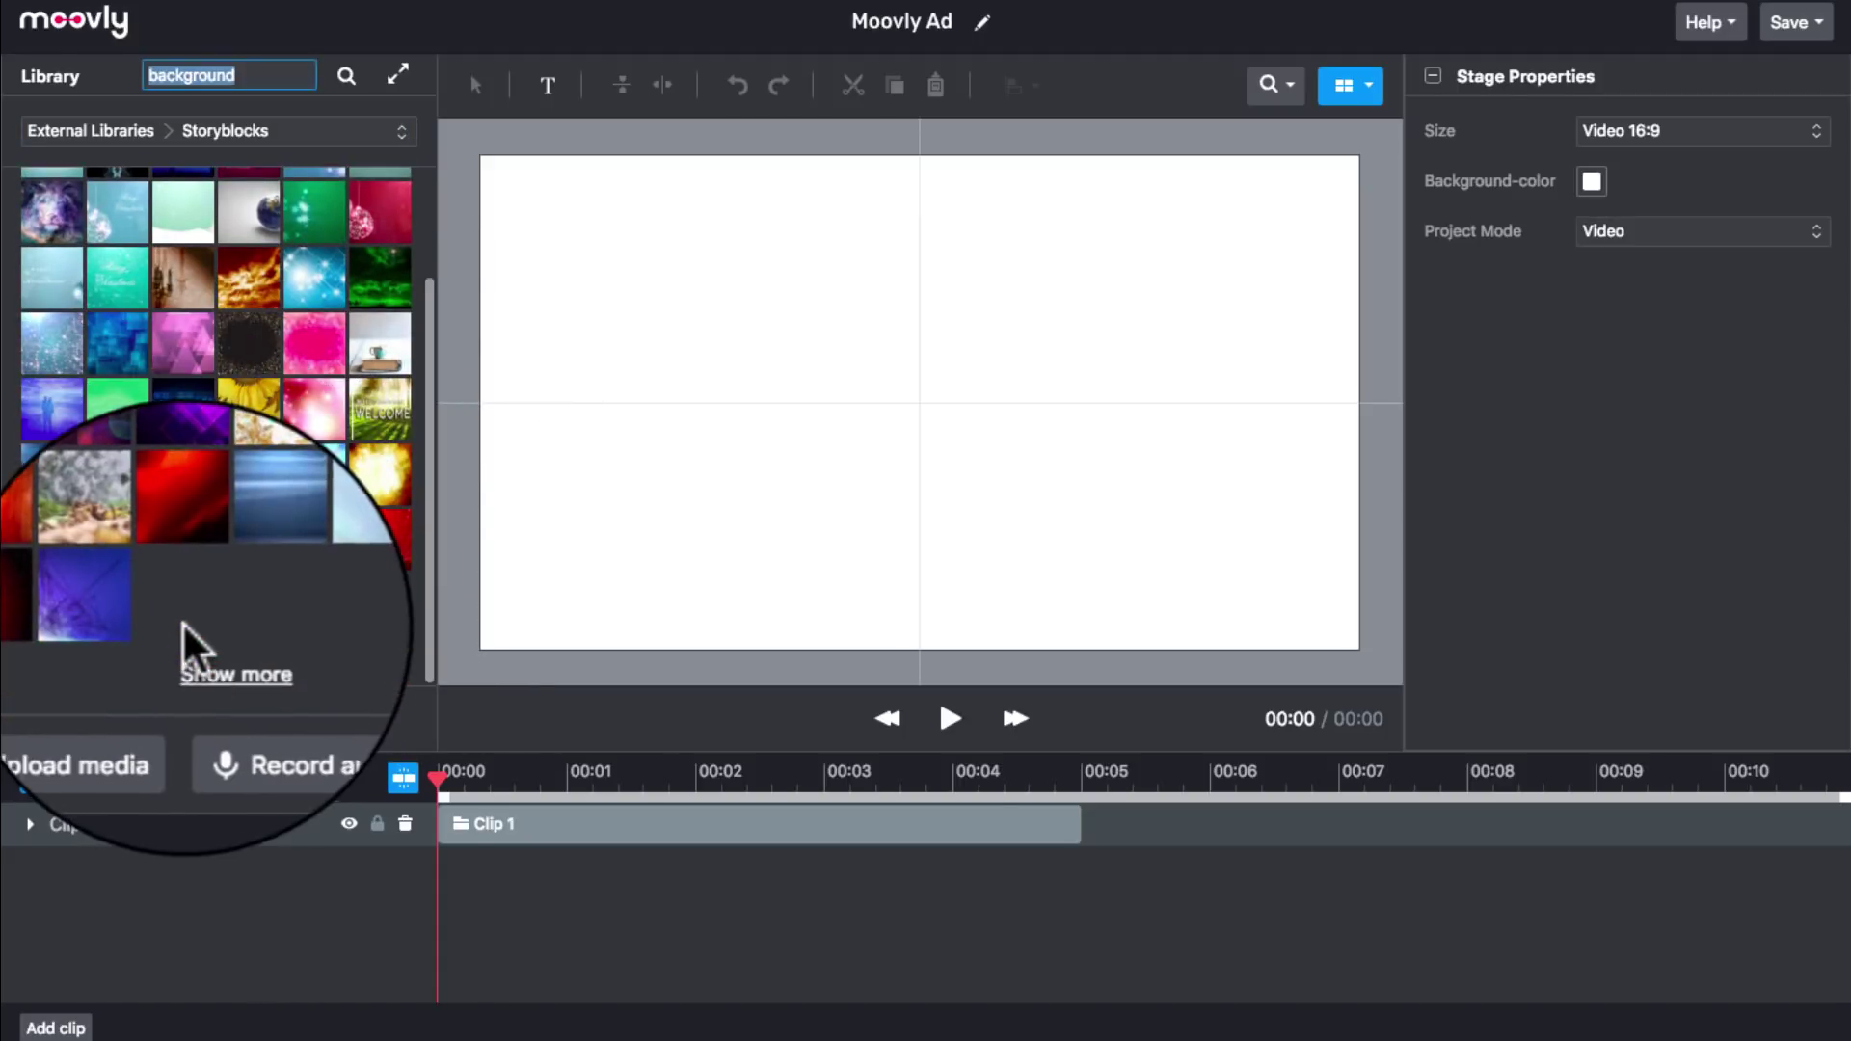
left_click(222, 655)
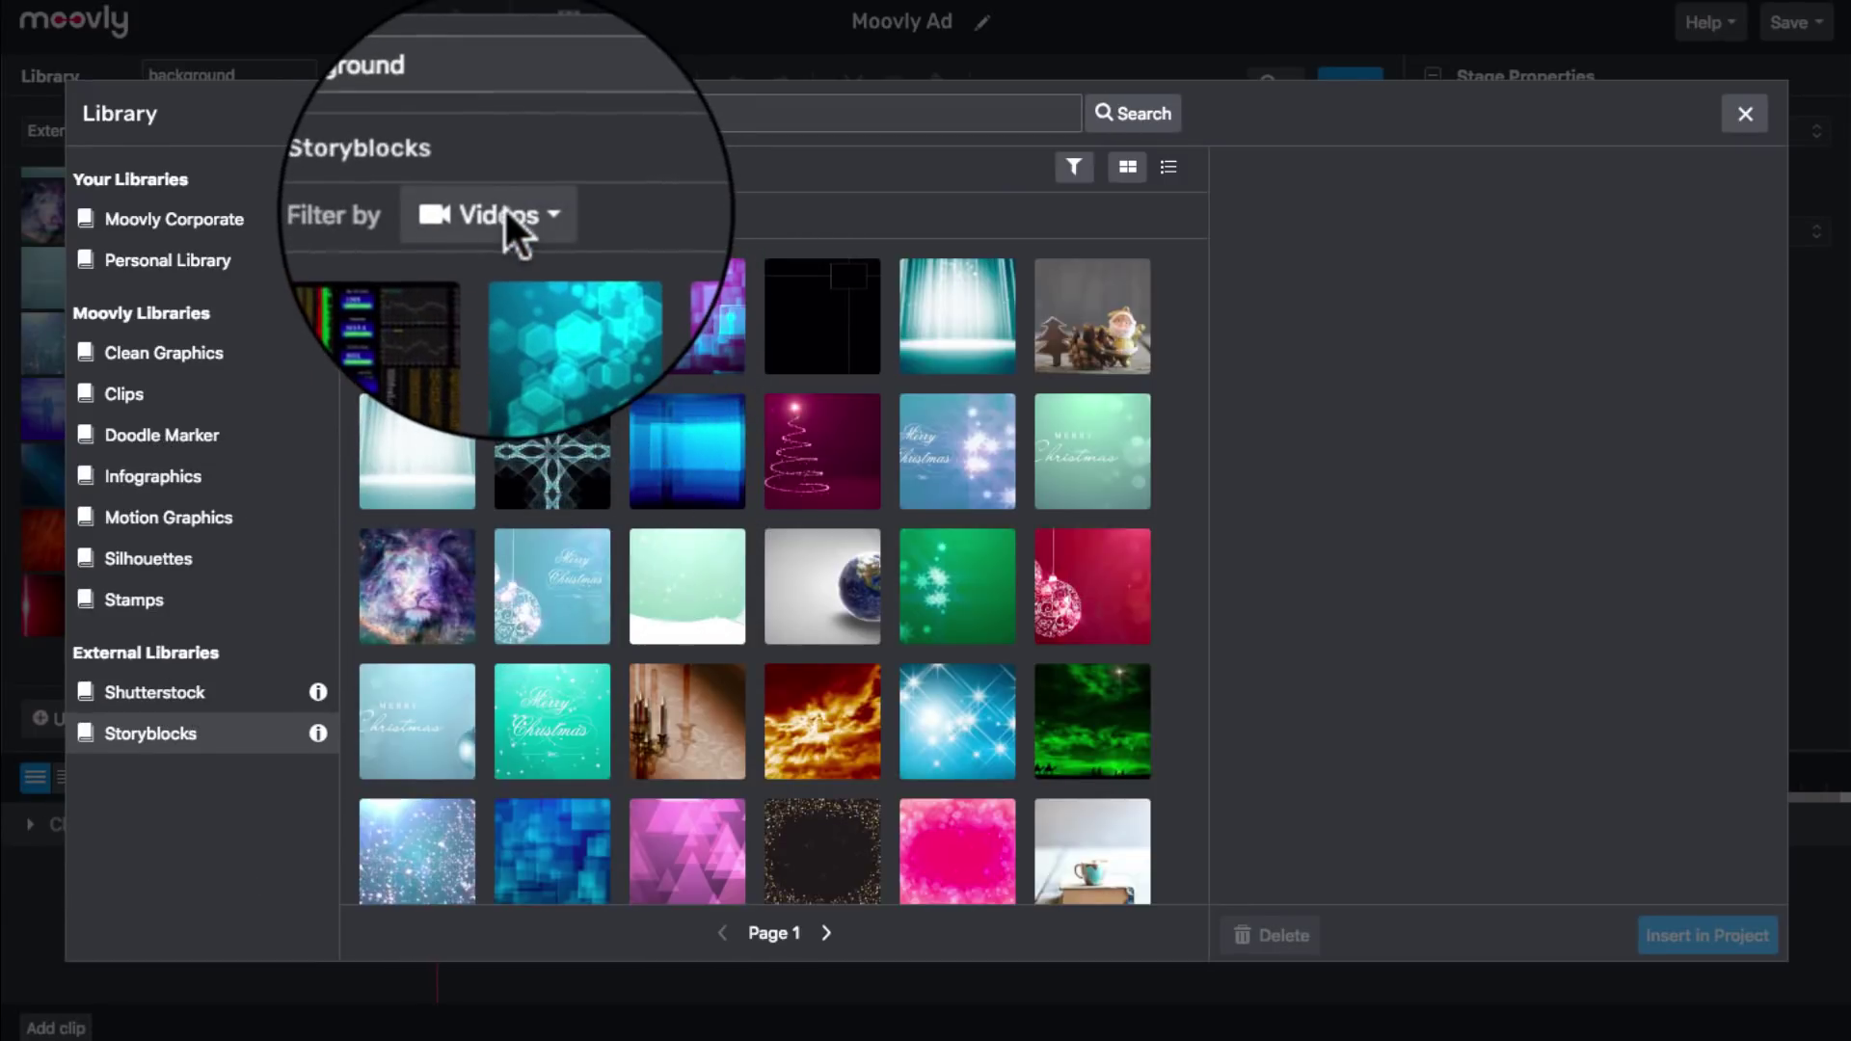
left_click(503, 206)
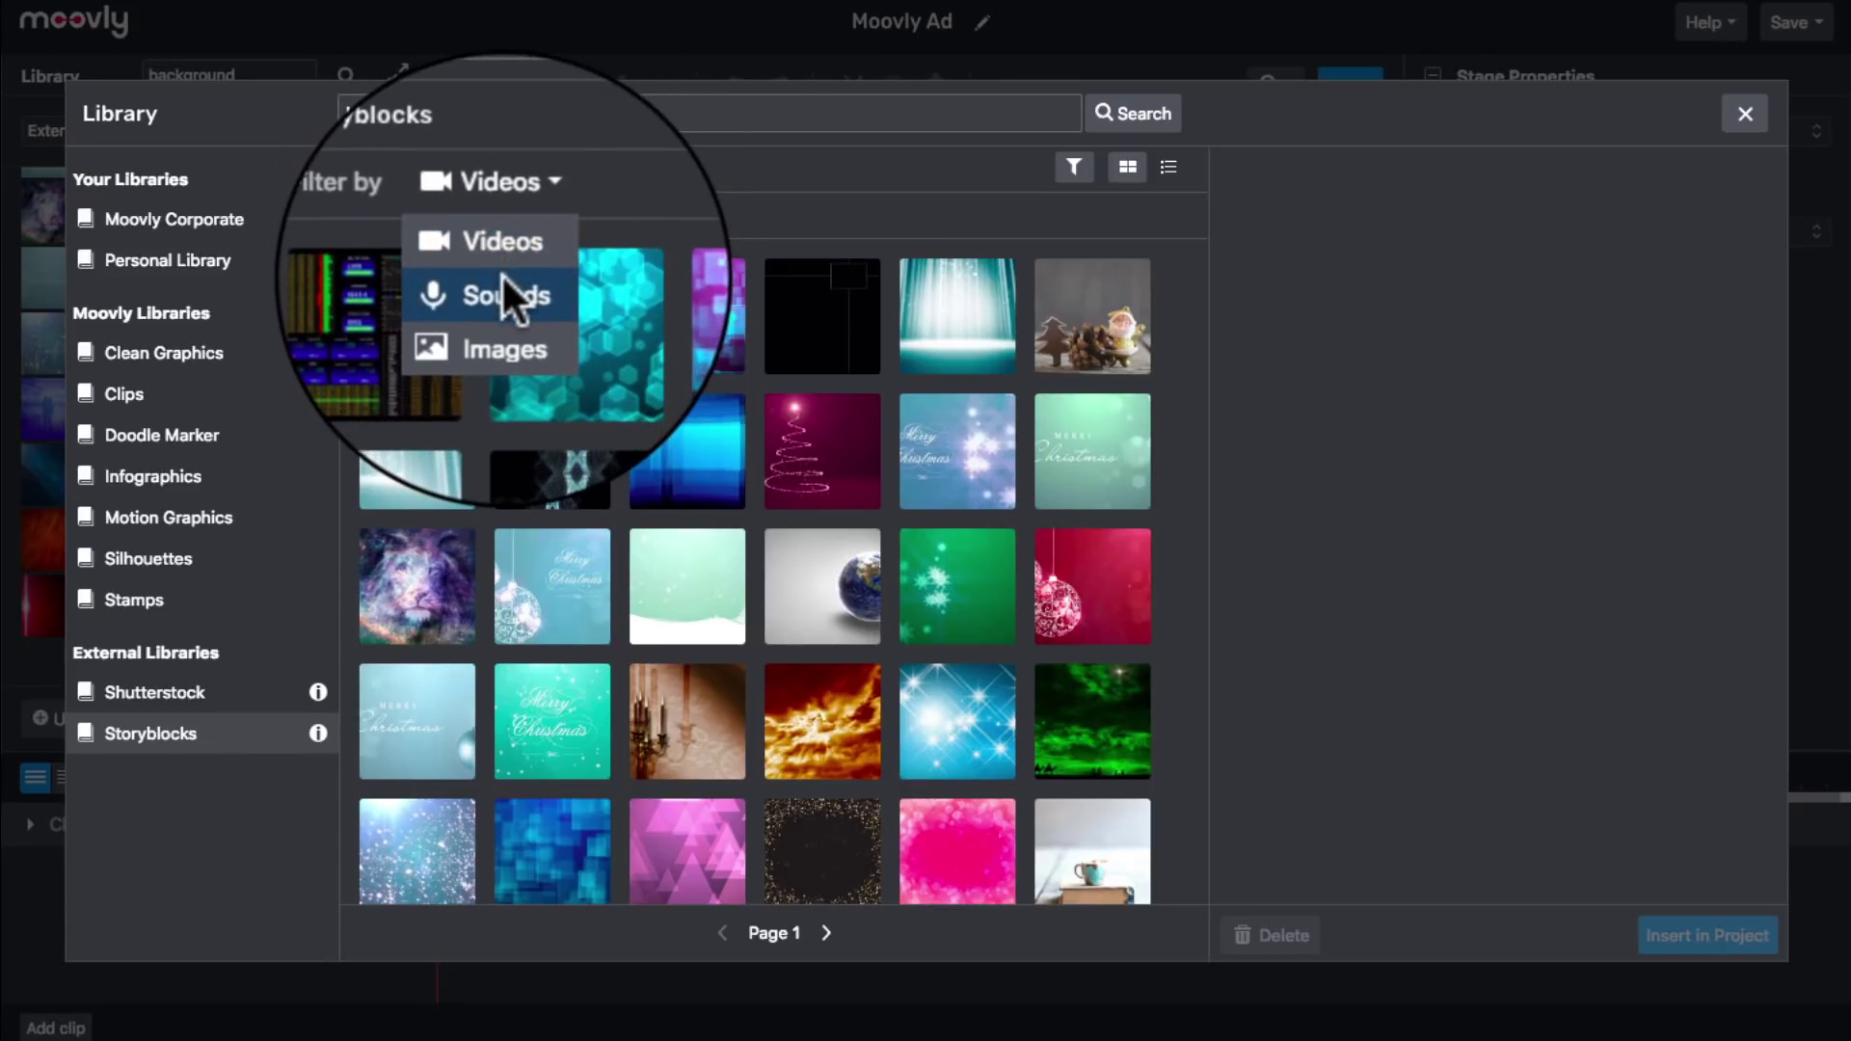
left_click(501, 281)
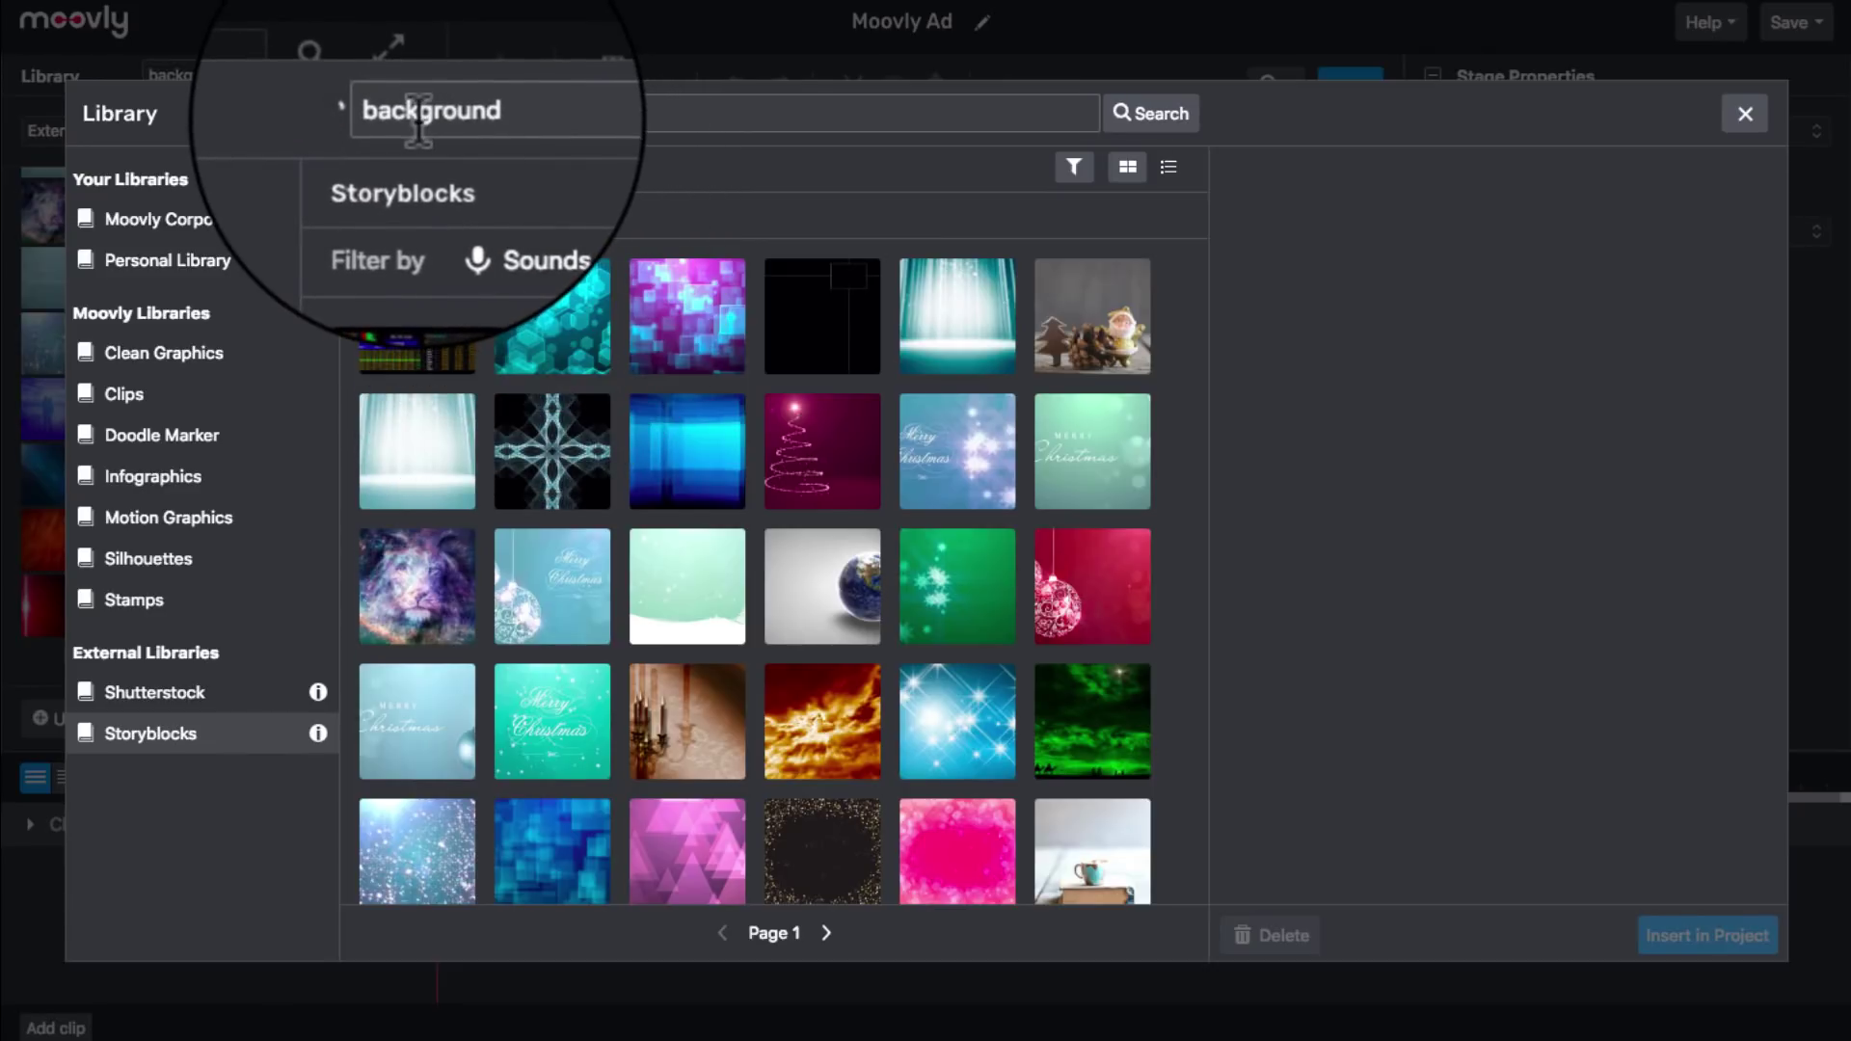
Search 'Rebel Snarl' and insert its 15 Sec Edit into the project.
double_click(422, 111)
key("BackSpace")
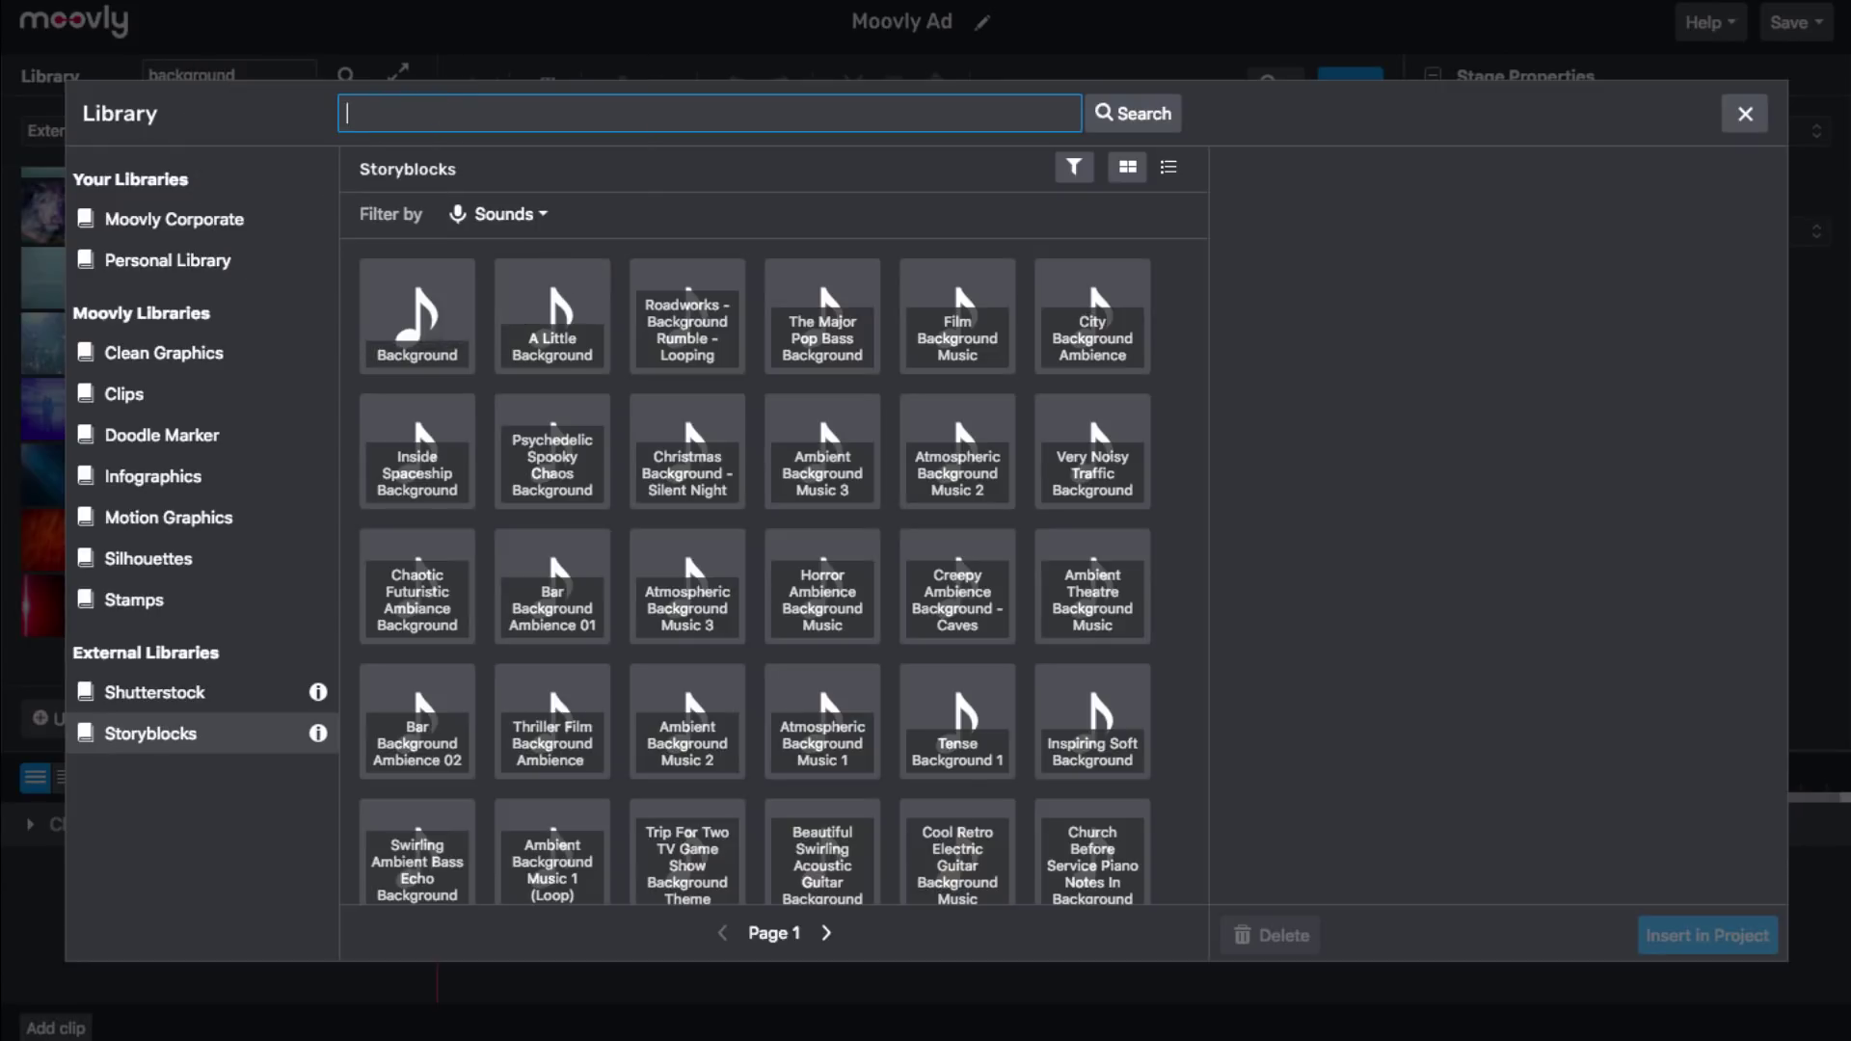
type("Rebel Snarl")
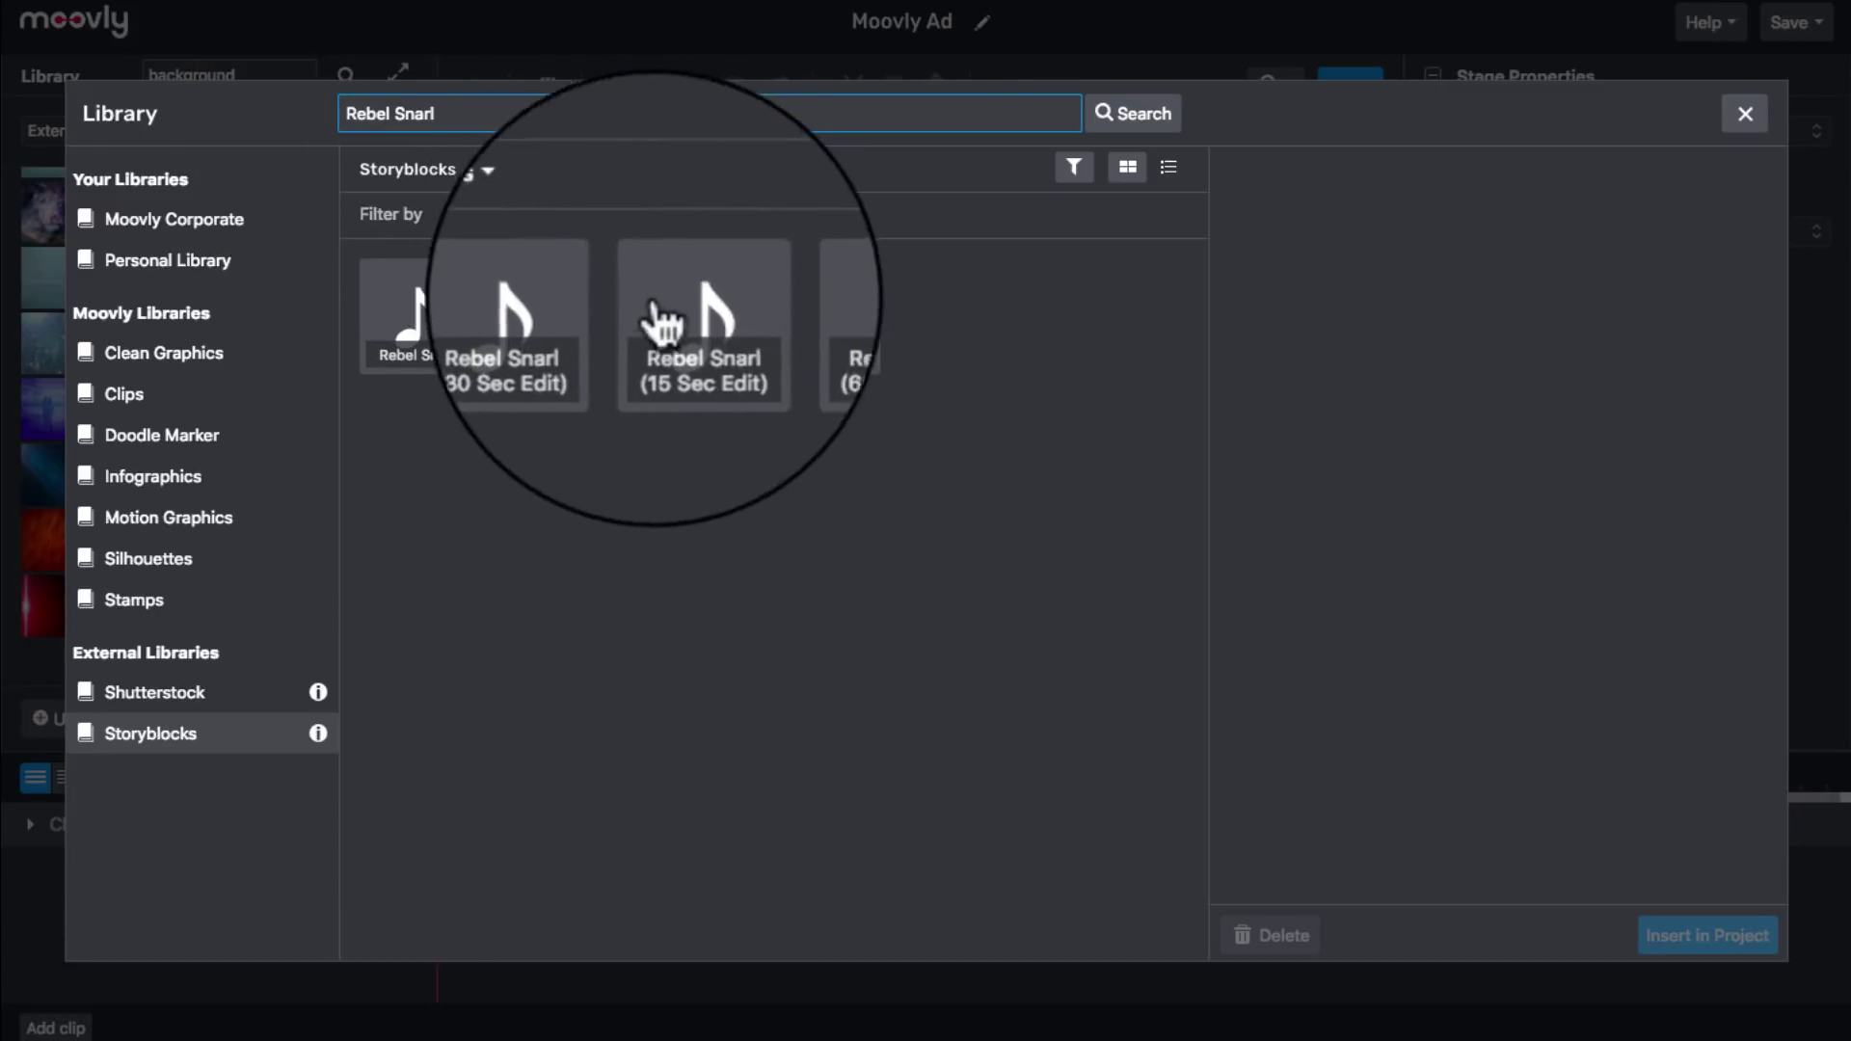
left_click(673, 325)
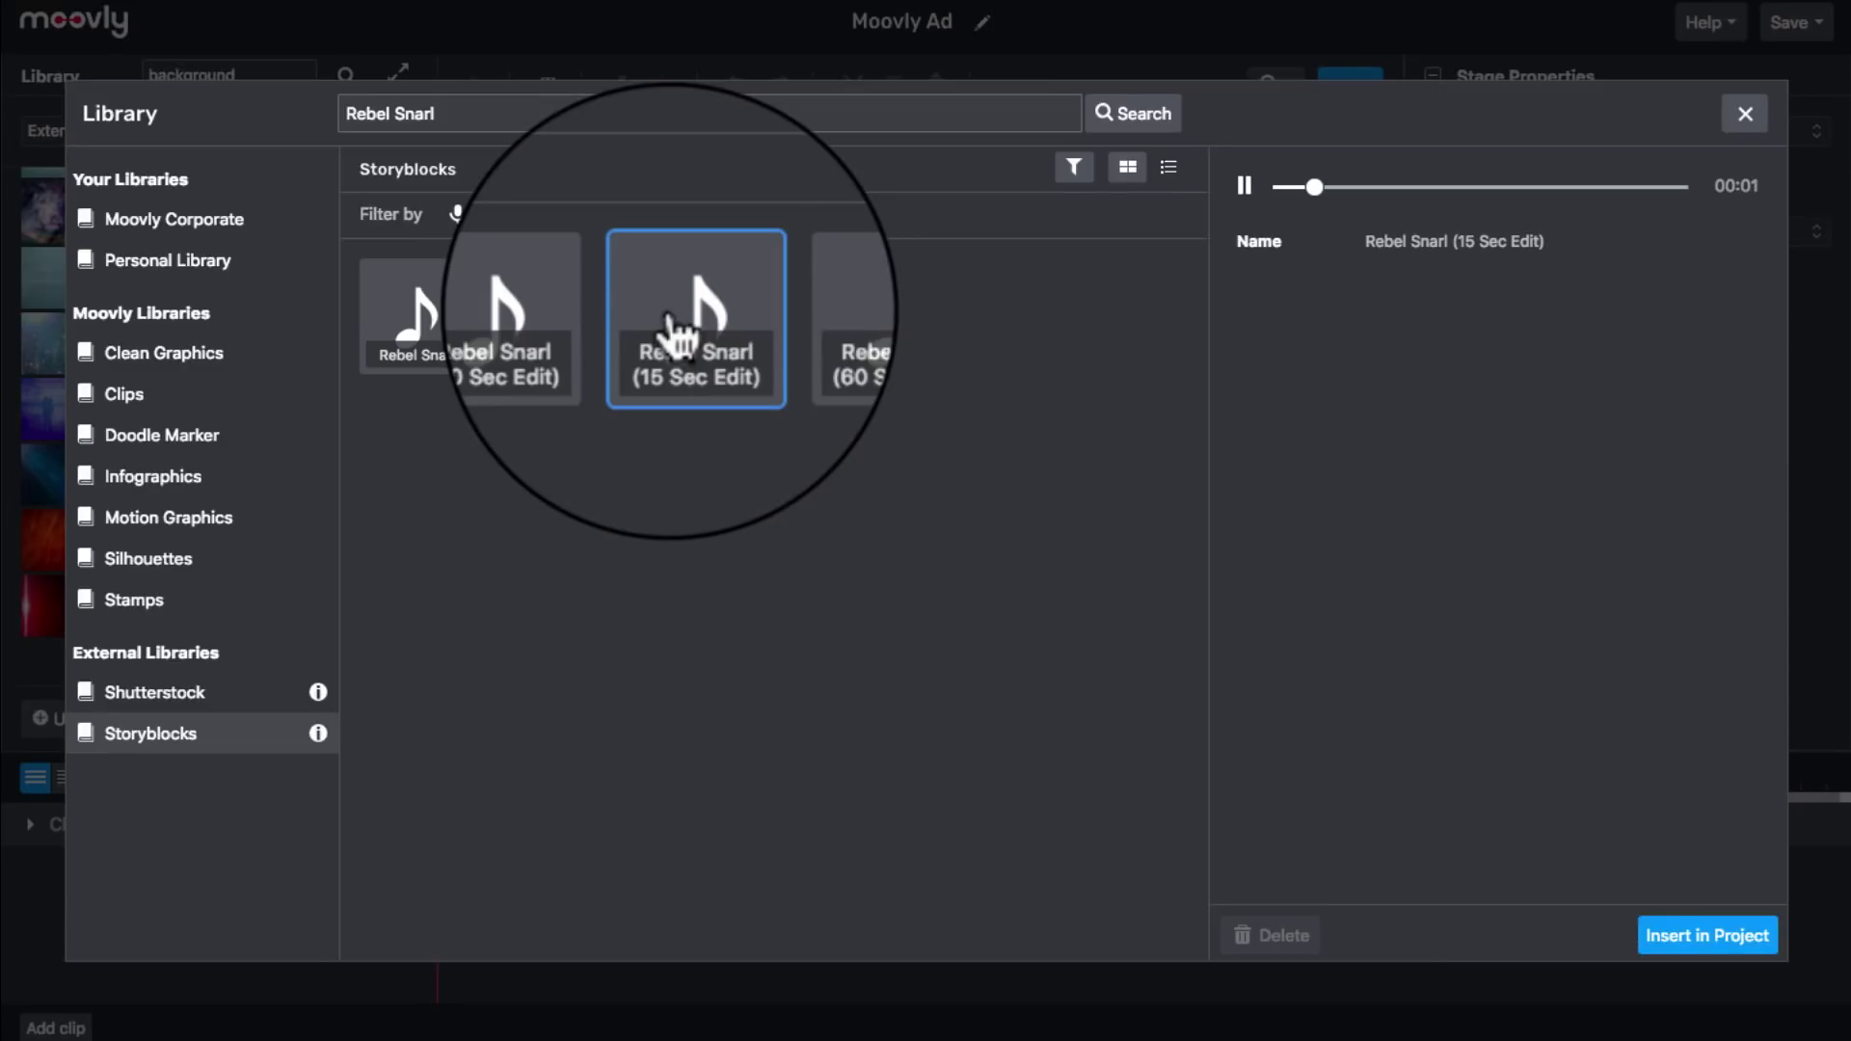
left_click(1697, 933)
left_click(1309, 565)
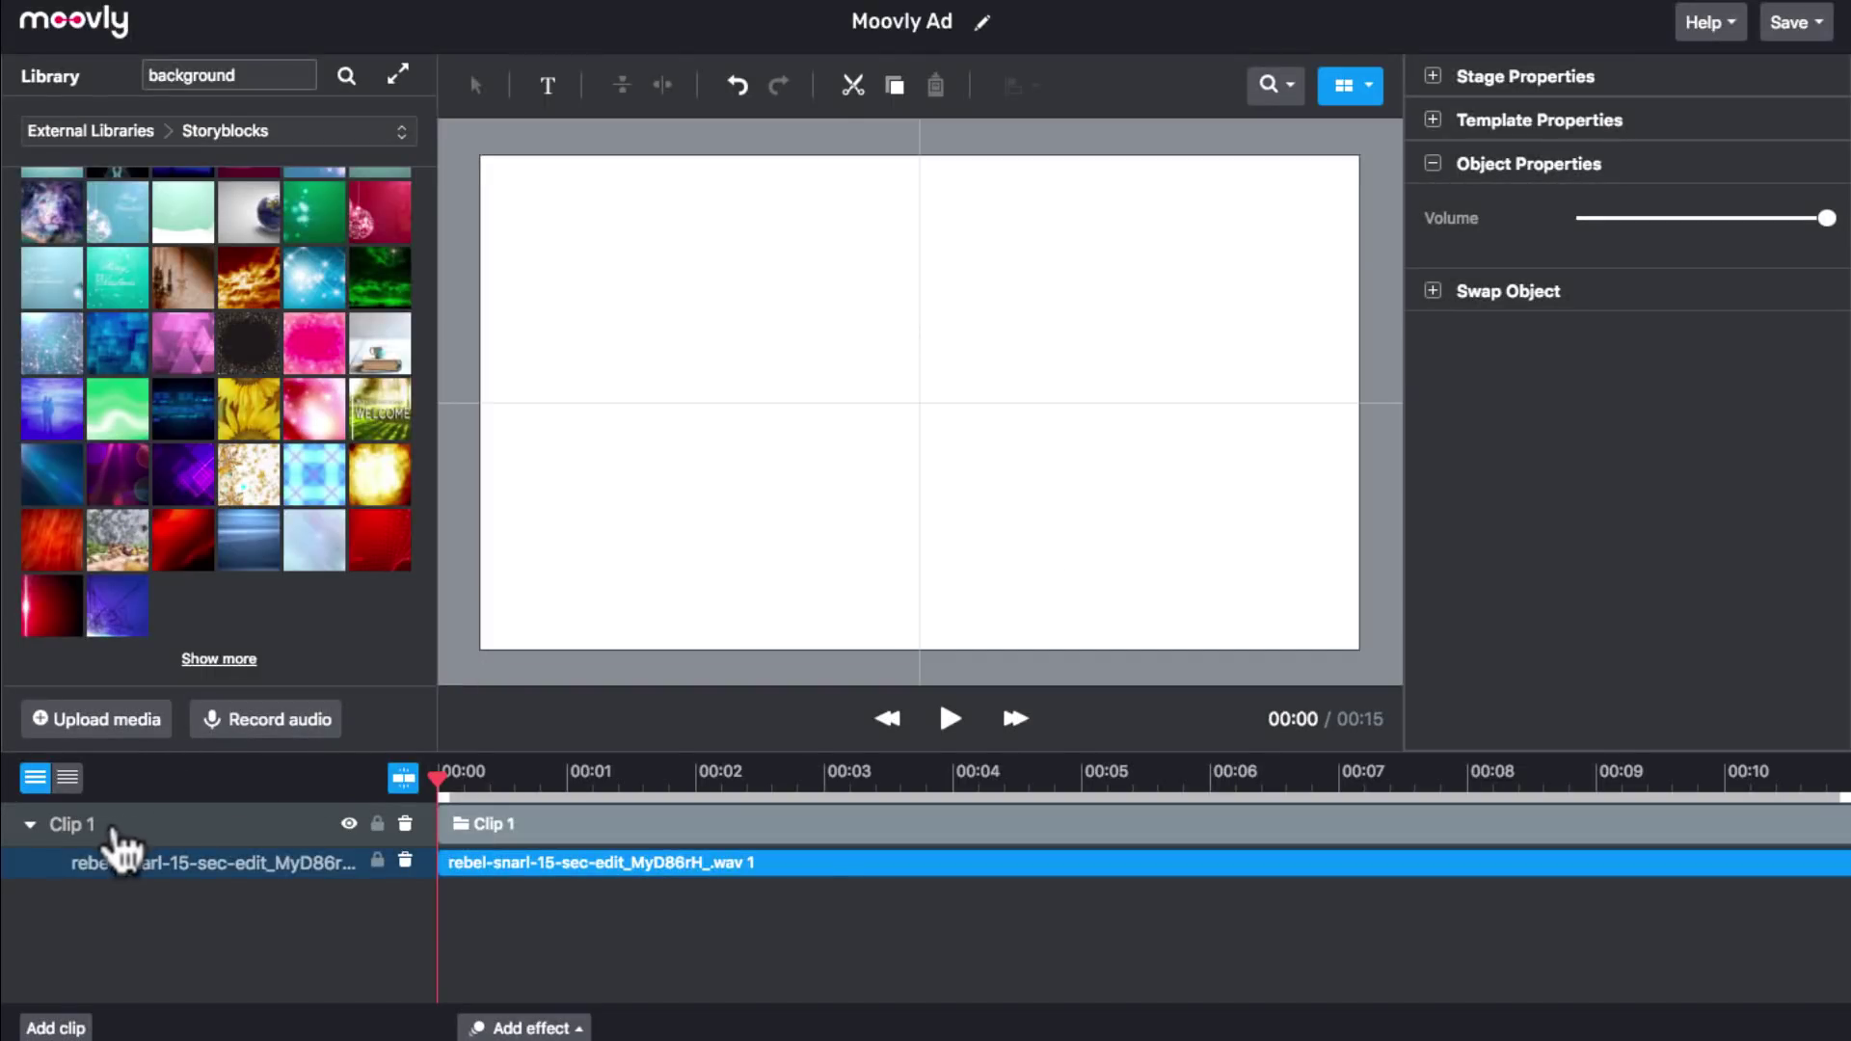
Change the Clip 1 layer's name in the timeline to 'Music'.
left_click(82, 831)
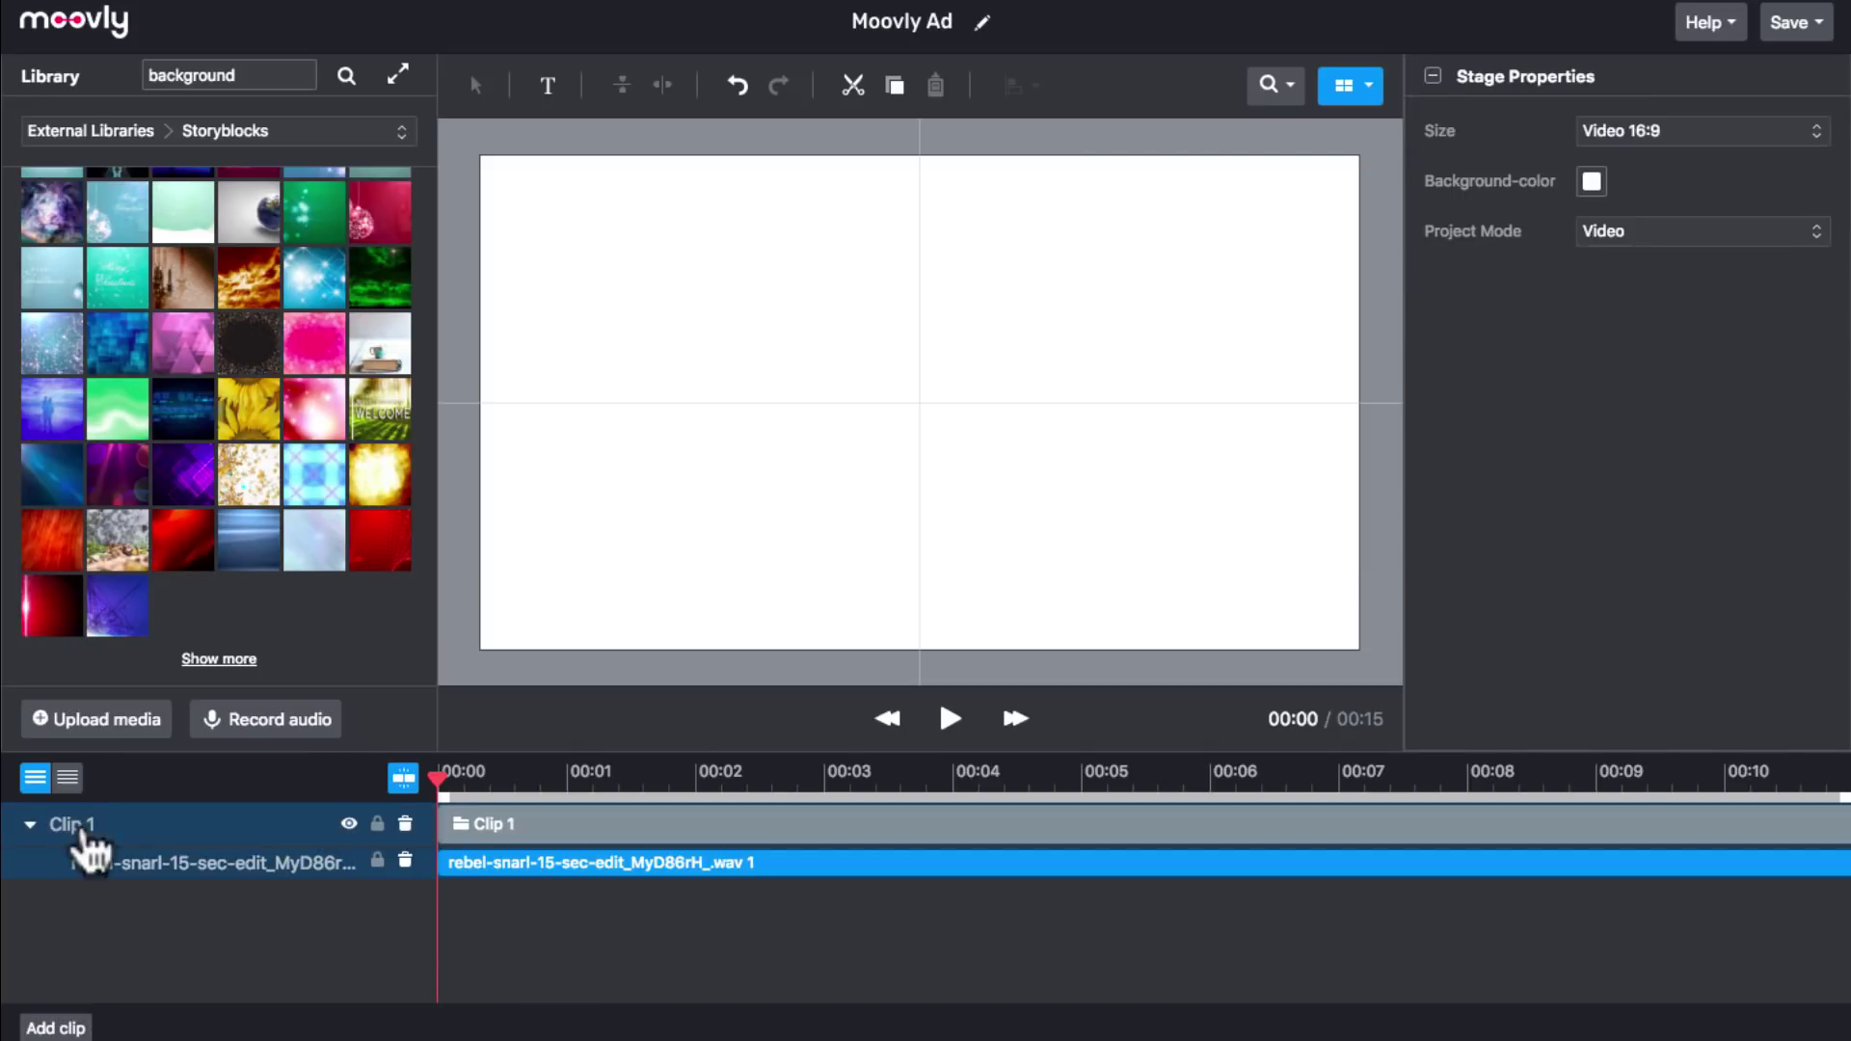
double_click(85, 821)
key("BackSpace")
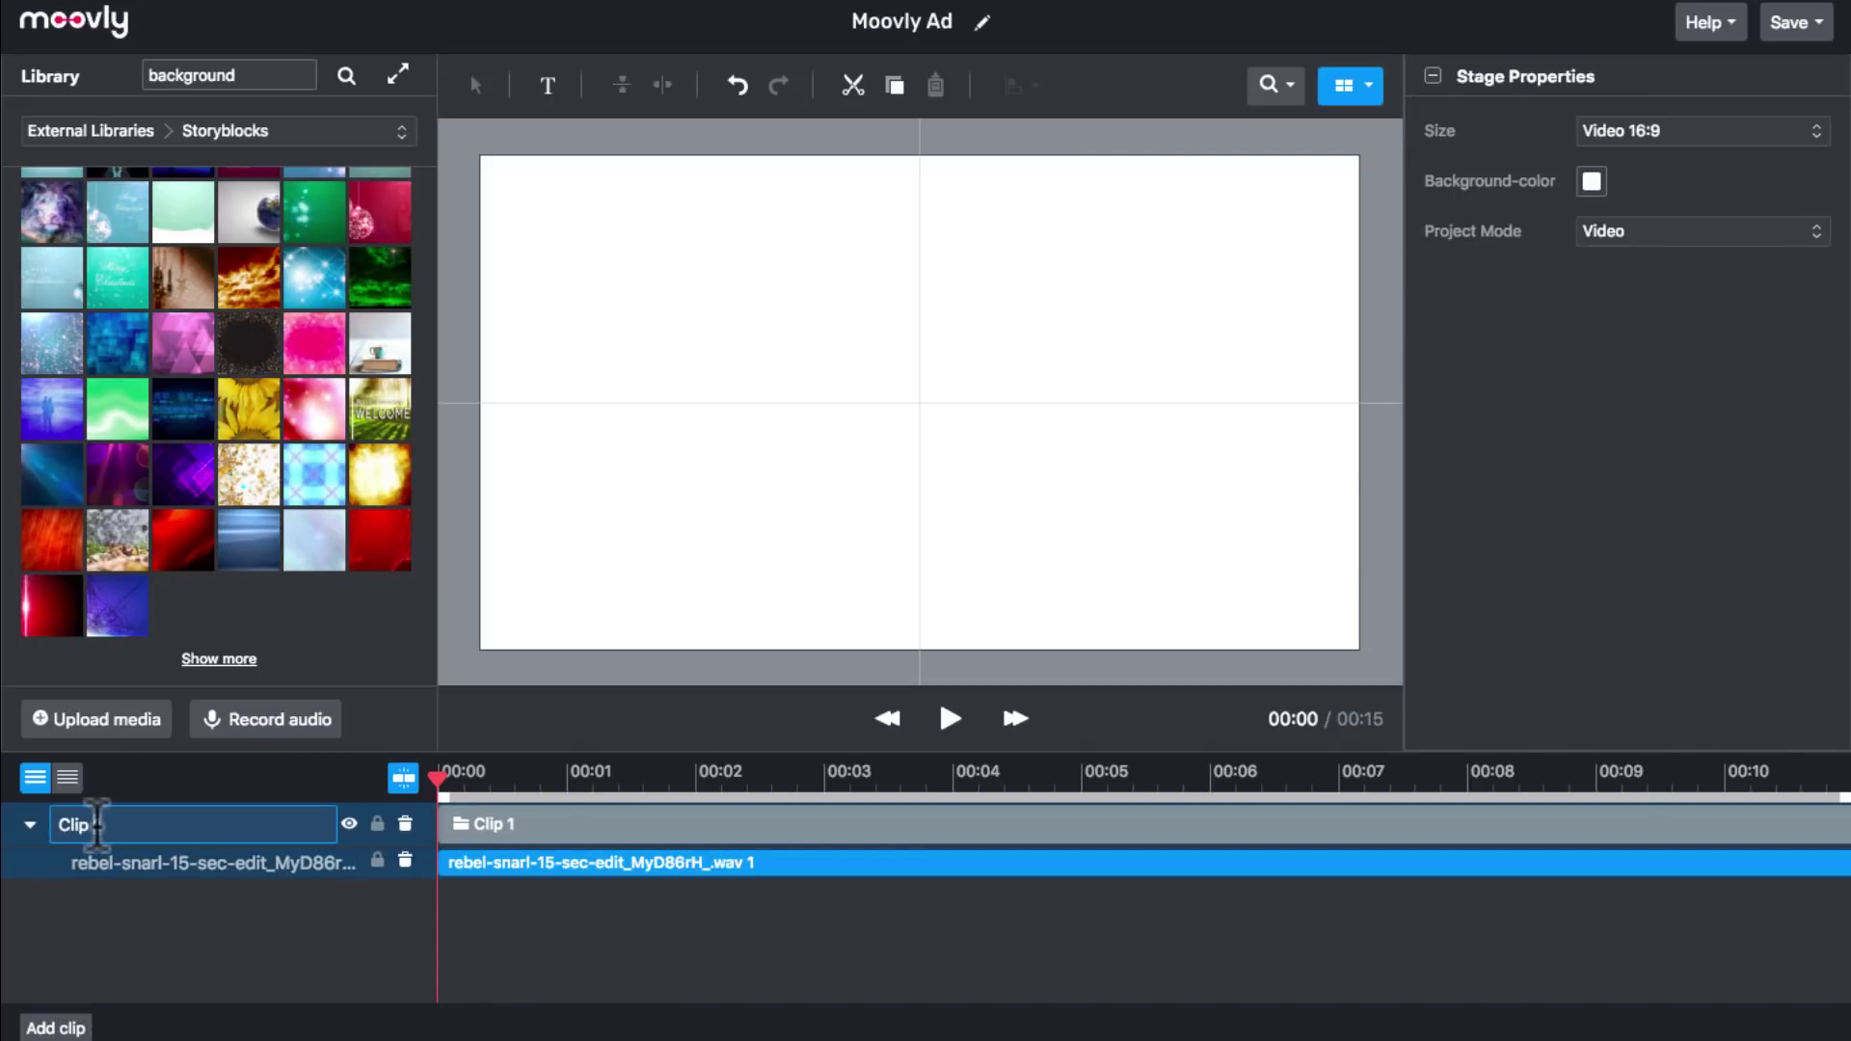
key("BackSpace")
key("BackSpace")
key("BackSpace")
key("BackSpace")
type("Music")
key("Return")
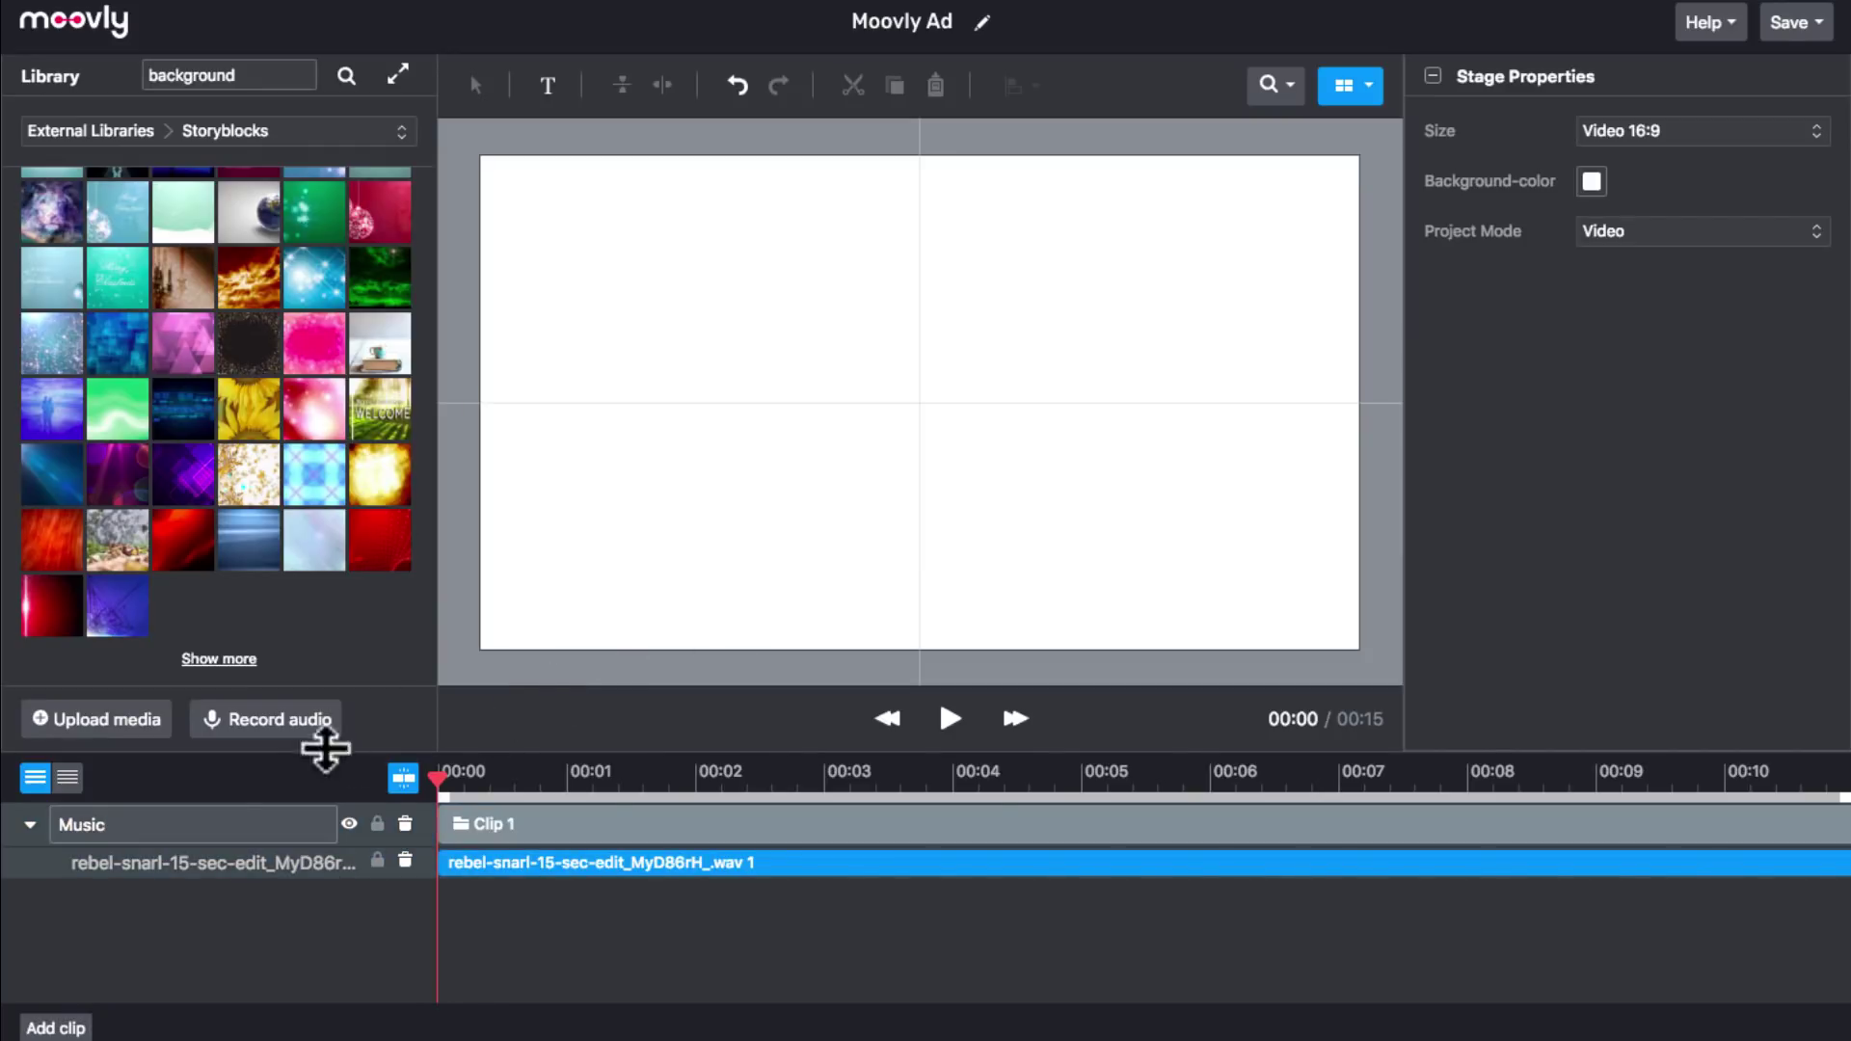
left_click(266, 824)
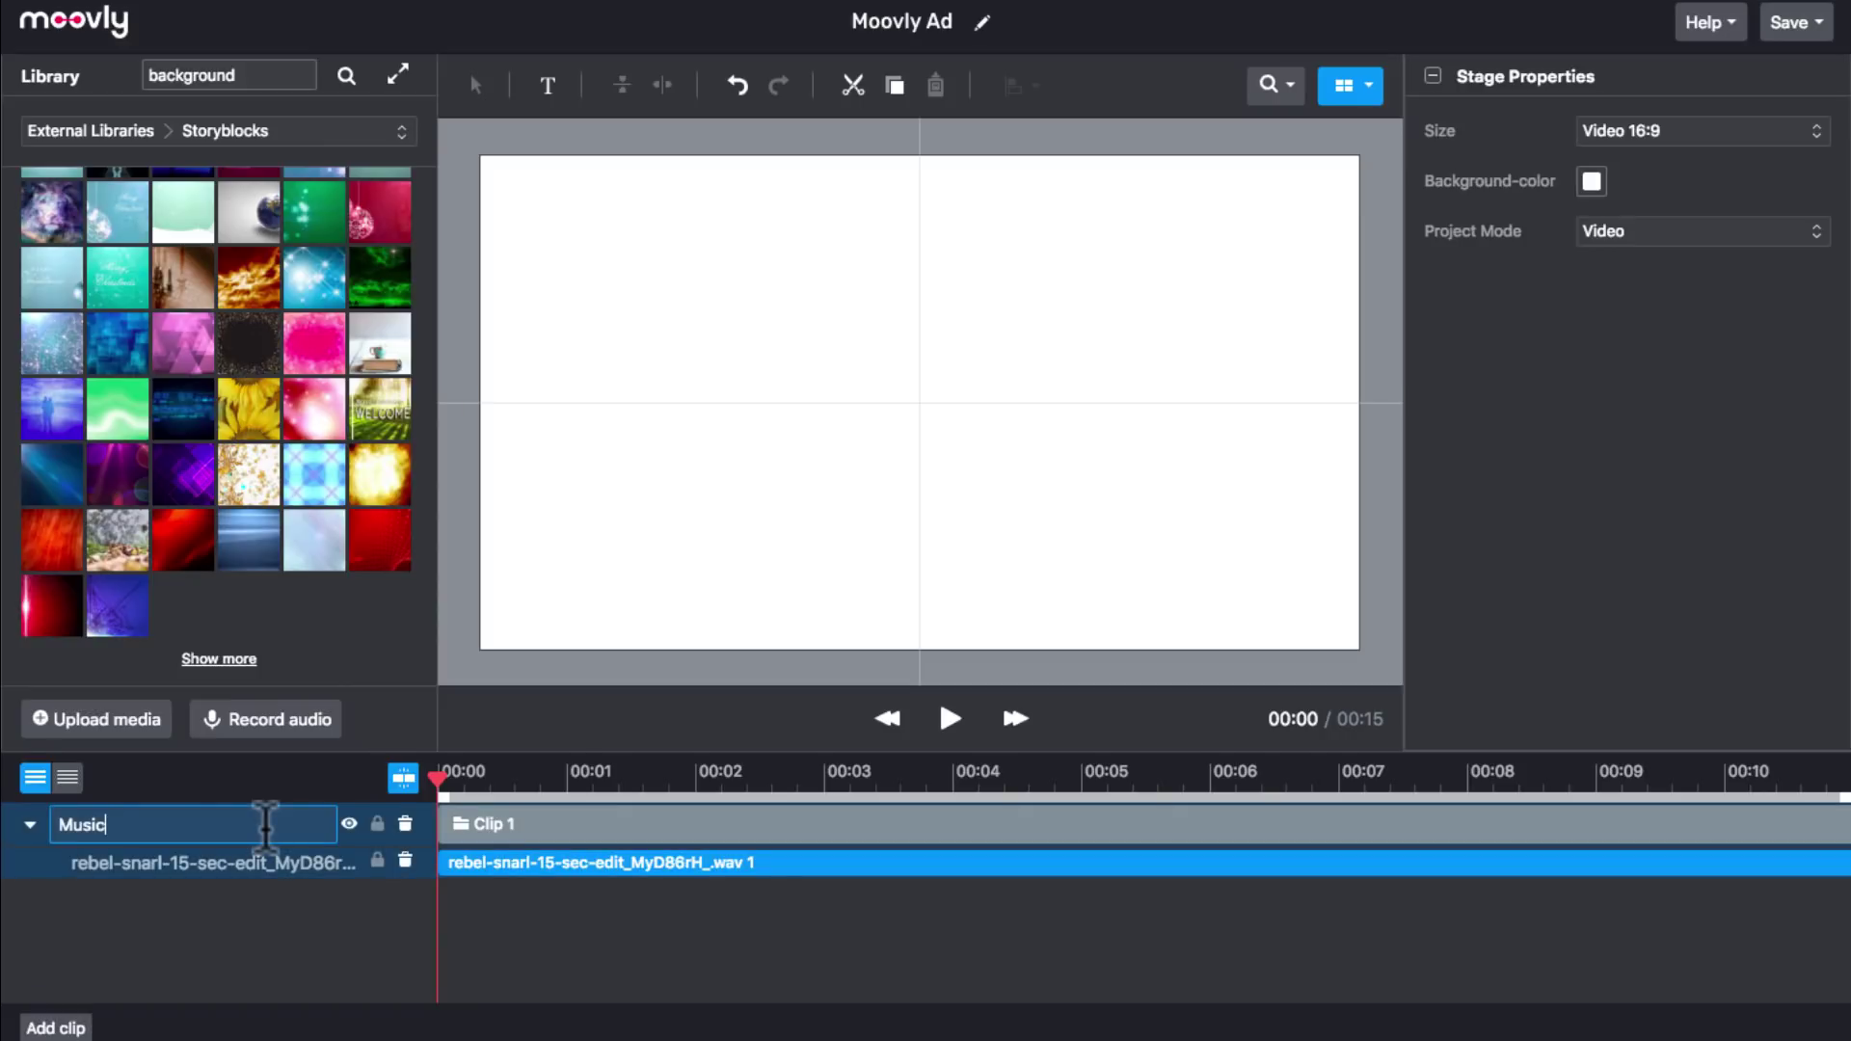
key("Return")
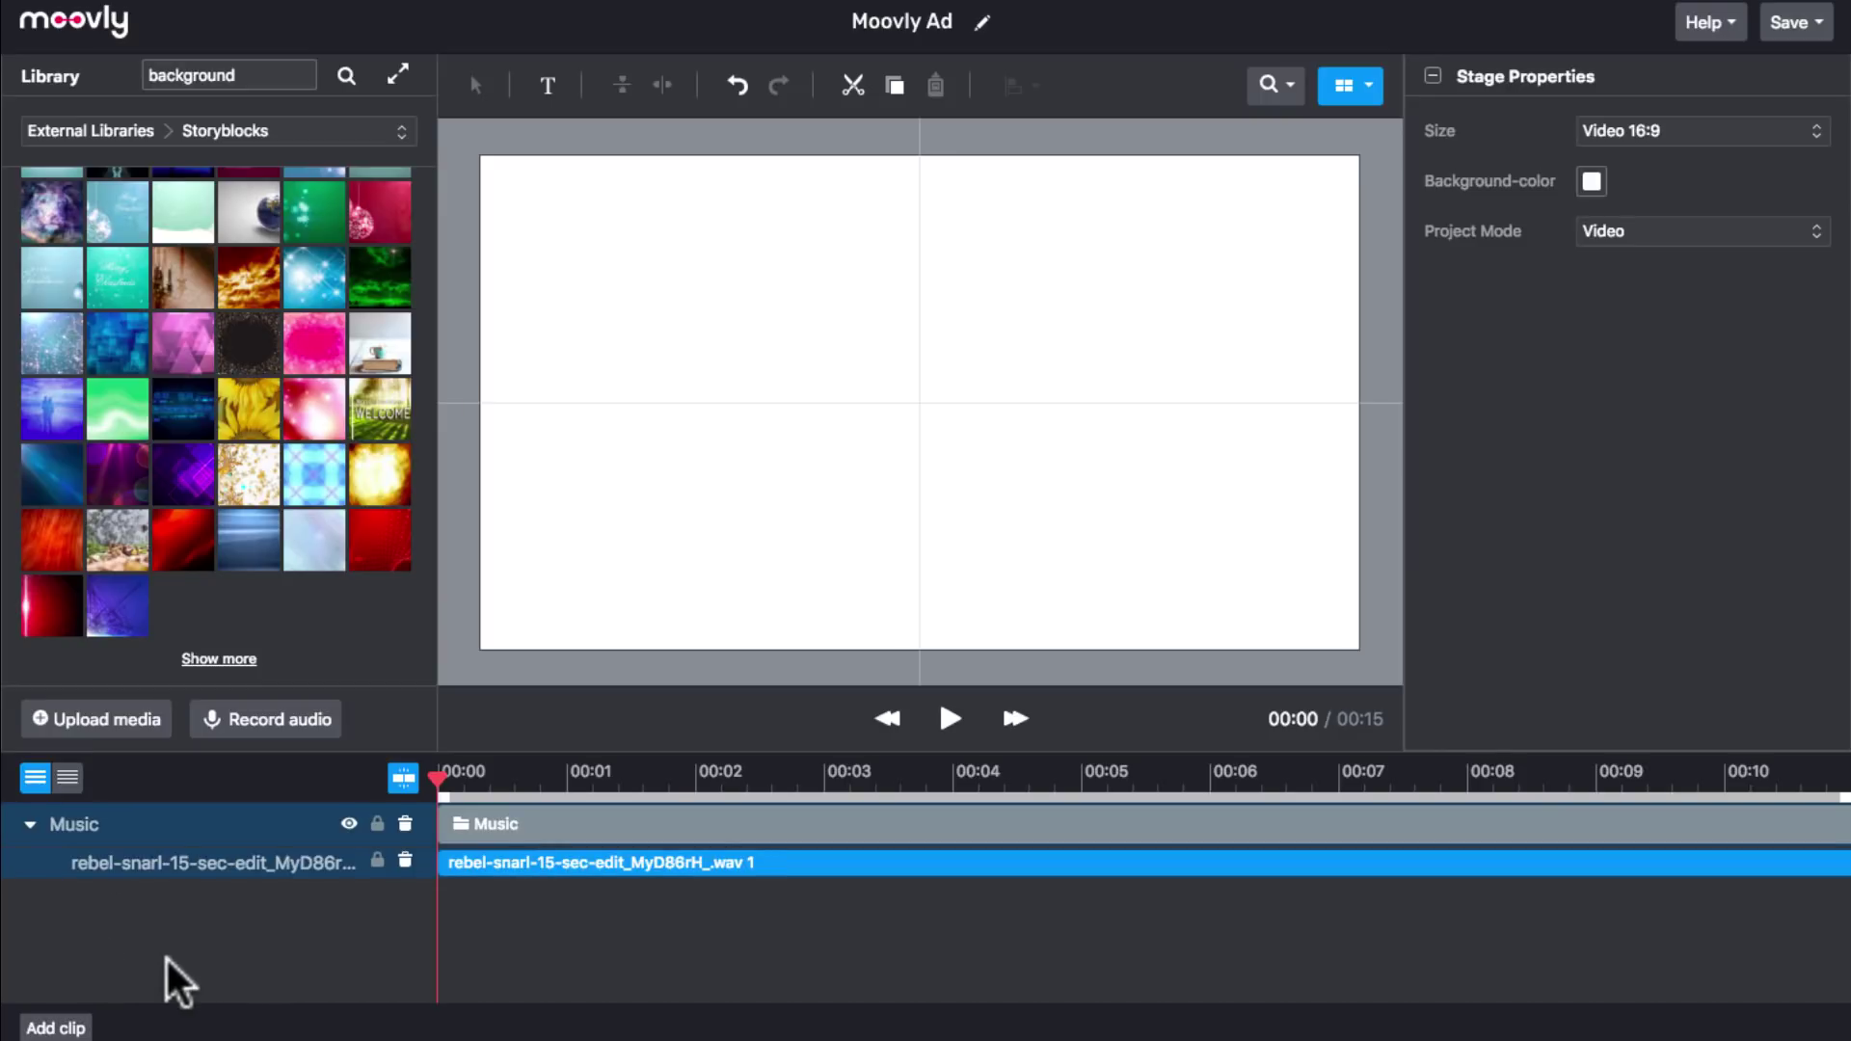
Add a new clip layer to the timeline named 'Video'.
left_click(68, 1028)
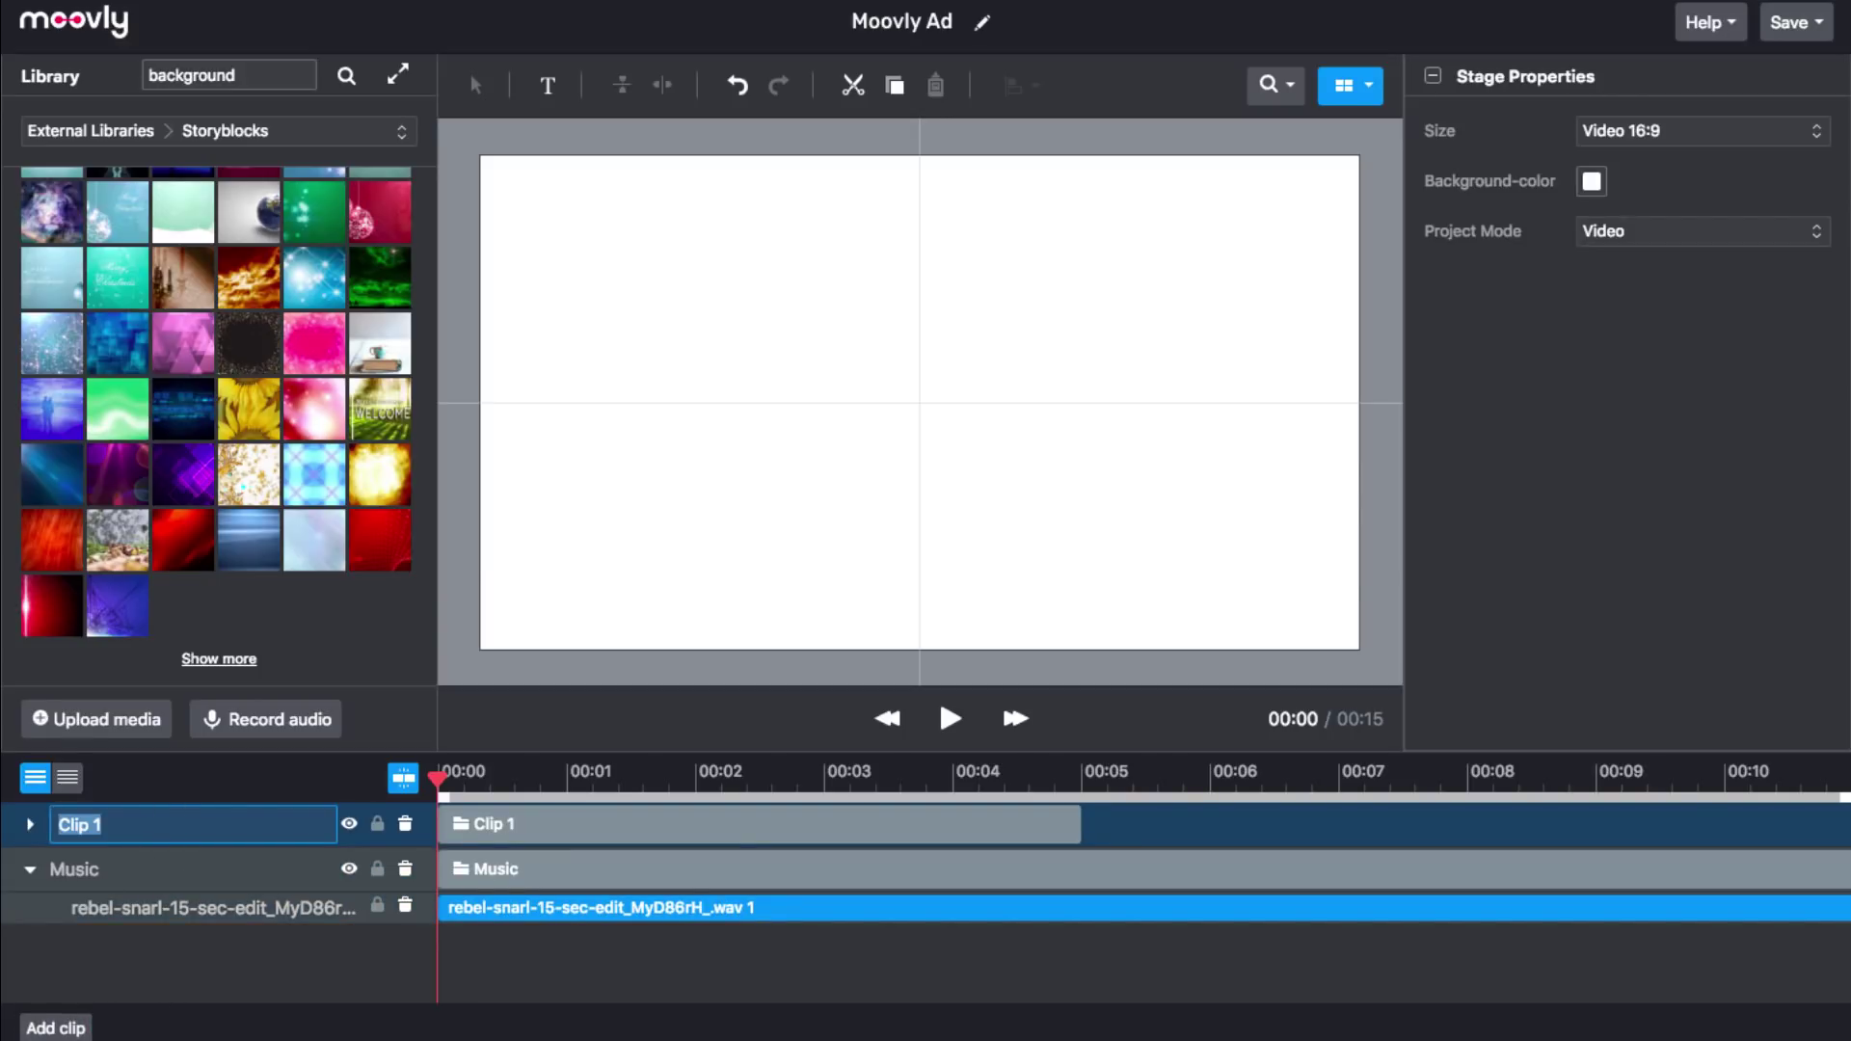
type("Video")
key("Return")
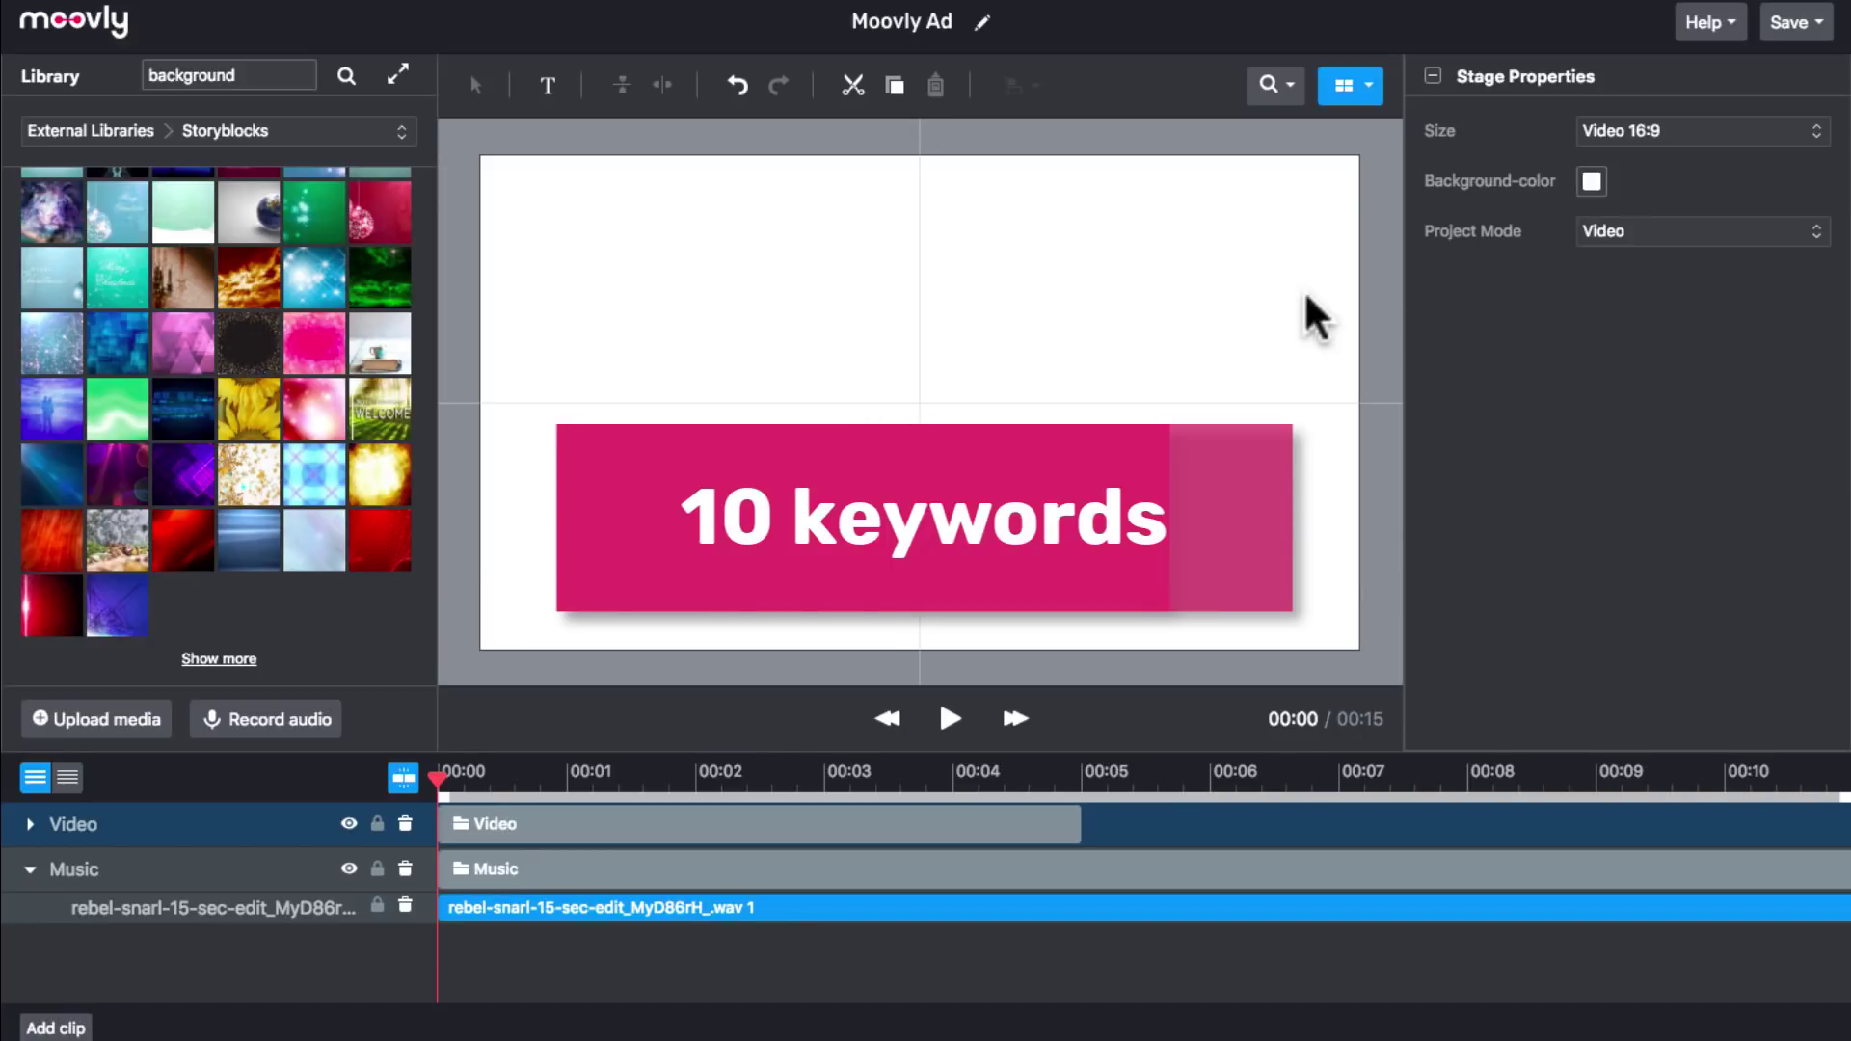
Insert the Storyblocks video found with 'pulling a rope', two women in a gym, into the Video layer.
left_click(1340, 87)
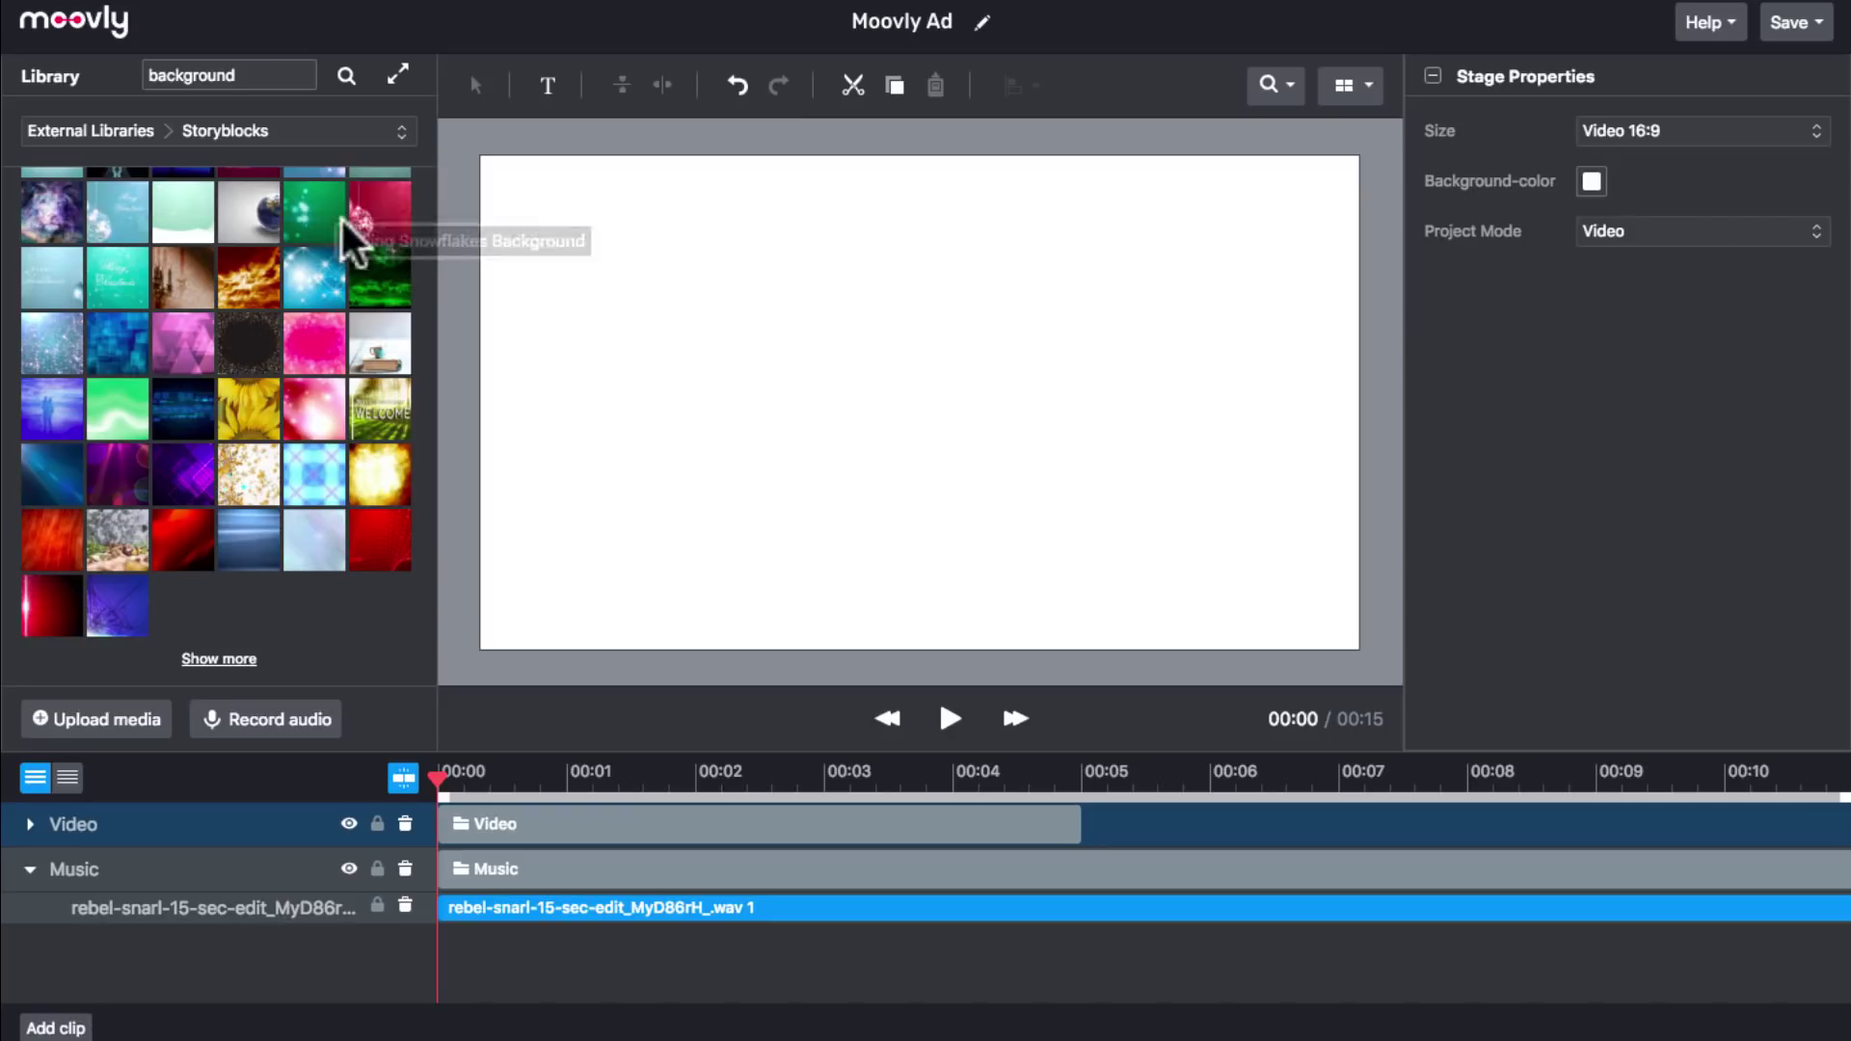
left_click(237, 672)
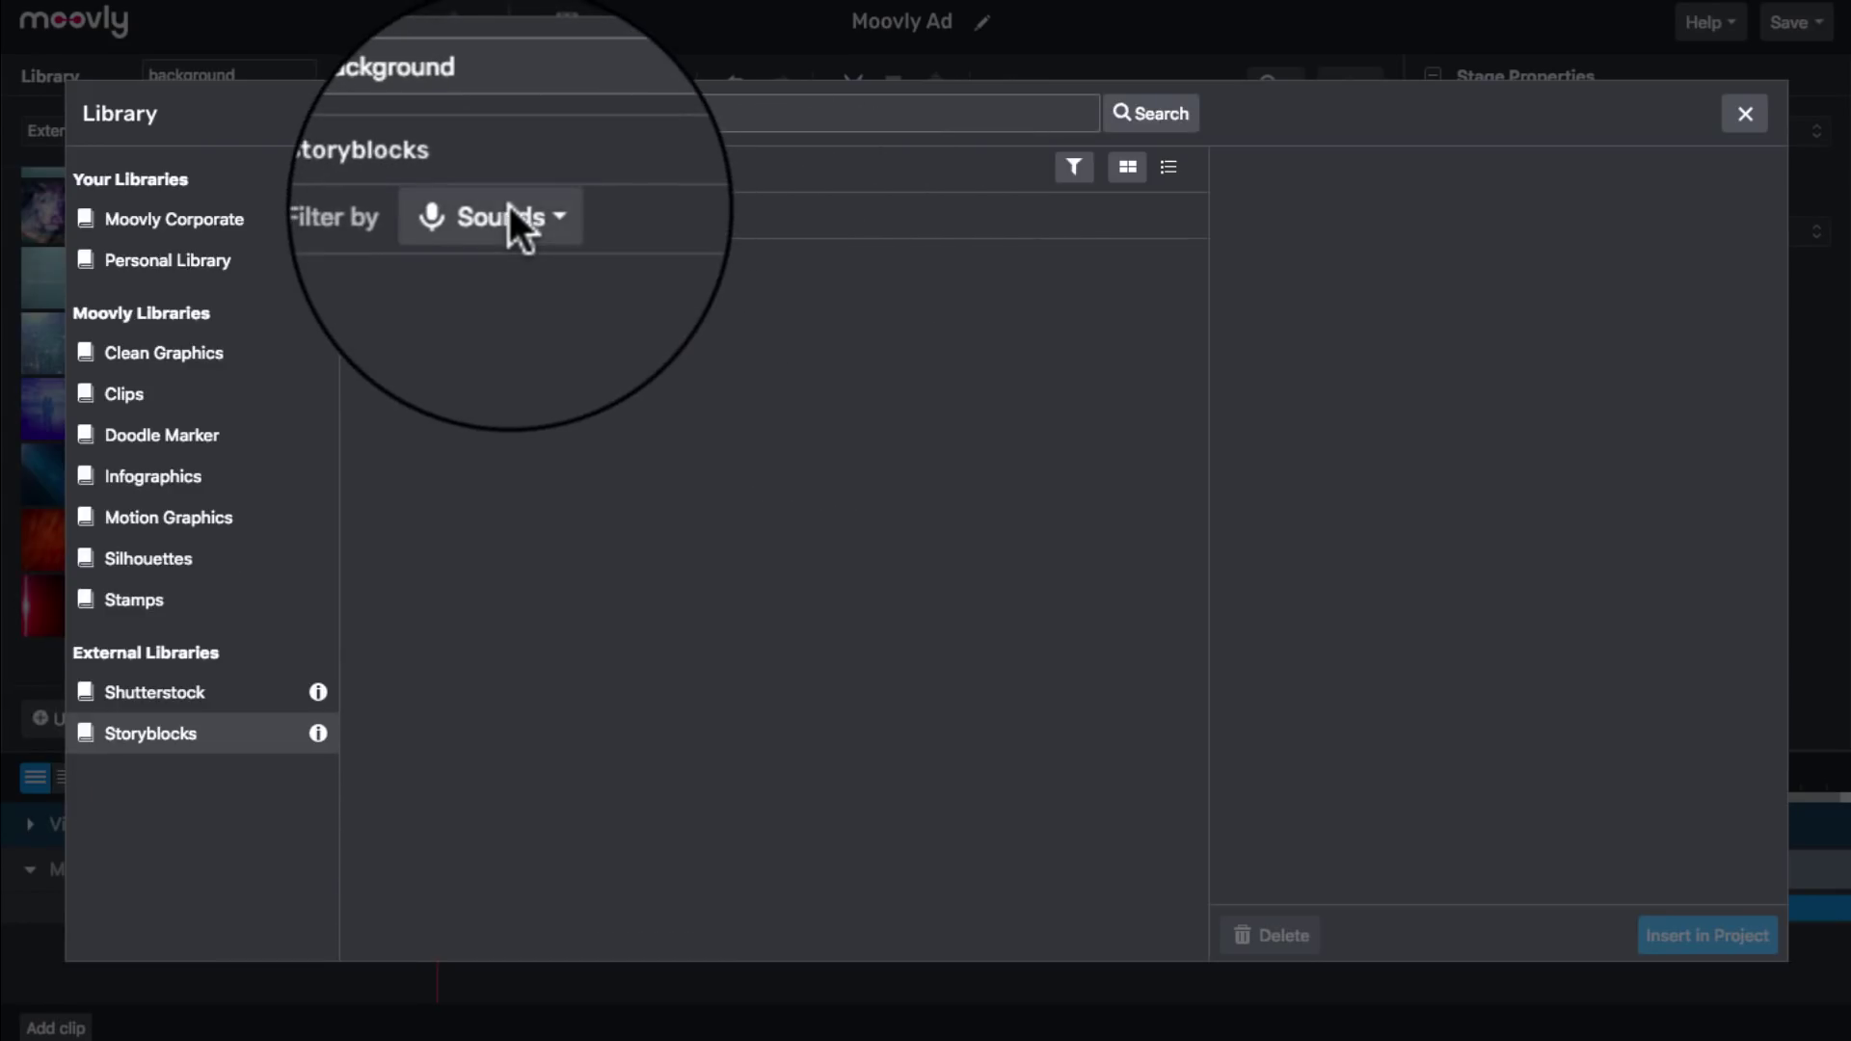
left_click(509, 206)
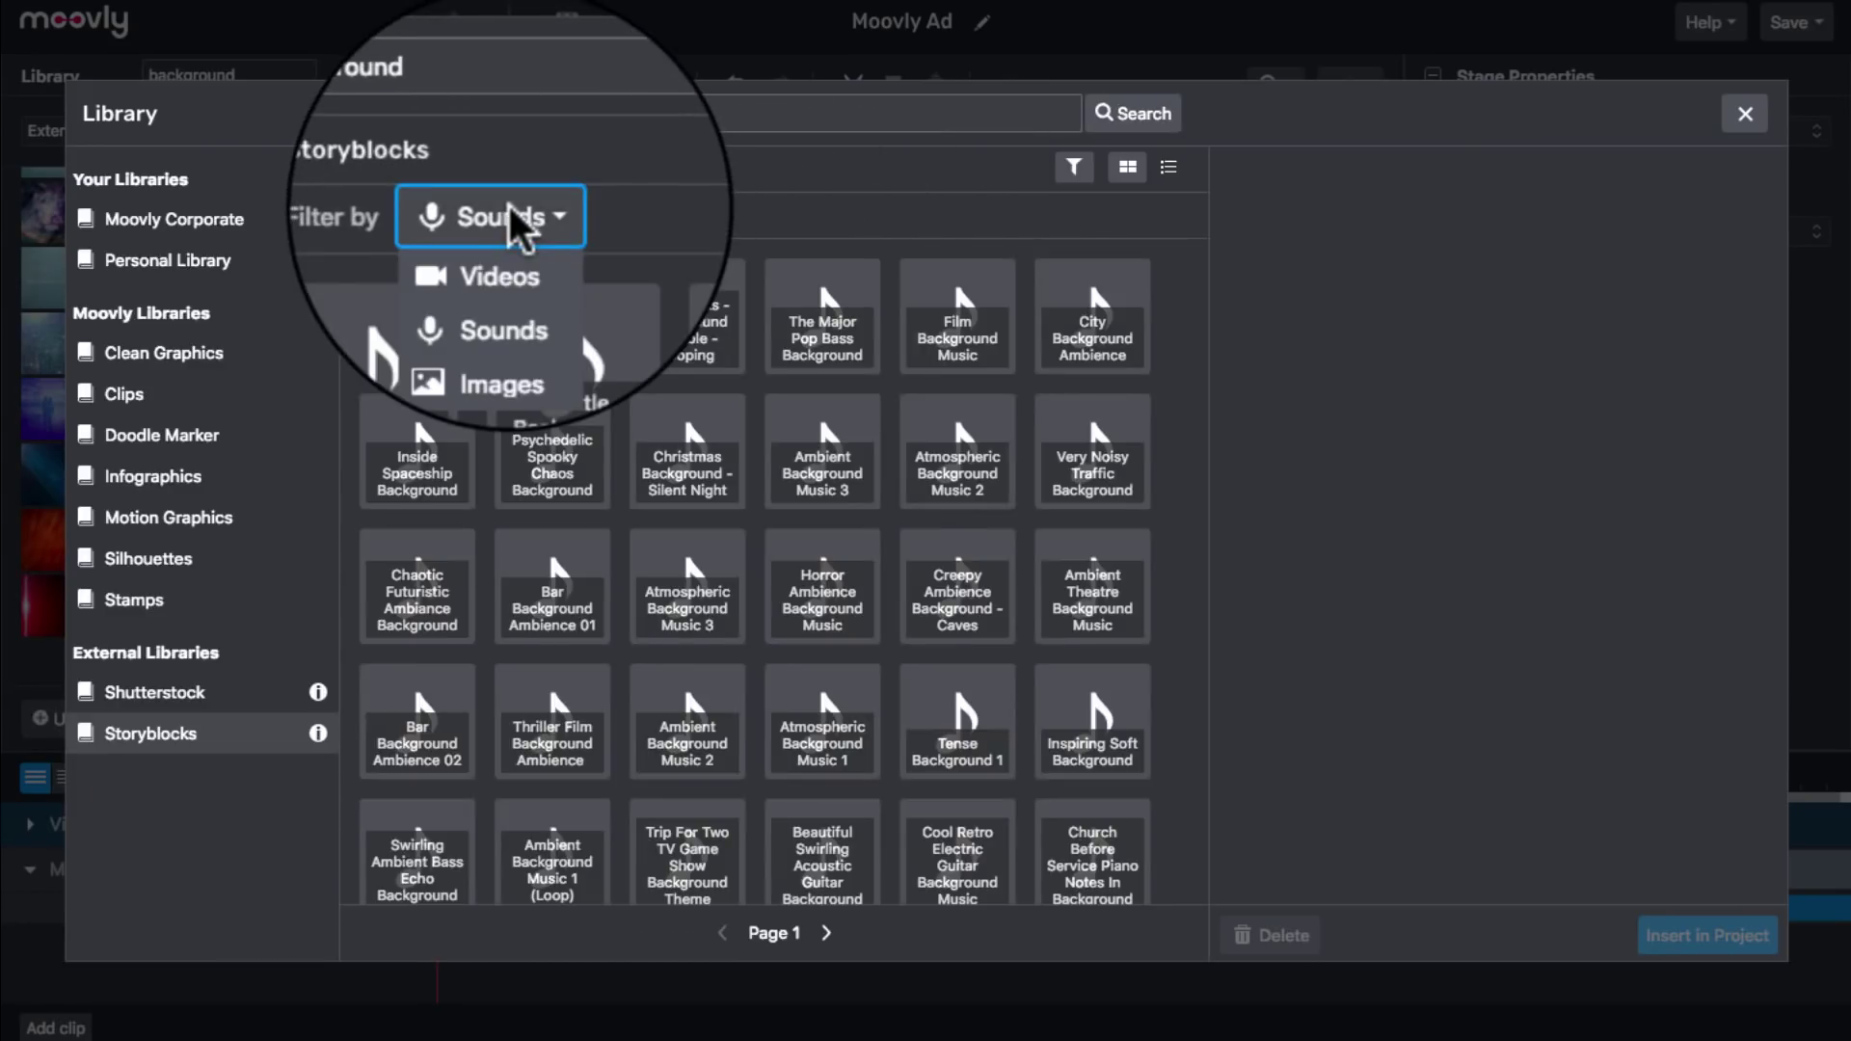
left_click(513, 255)
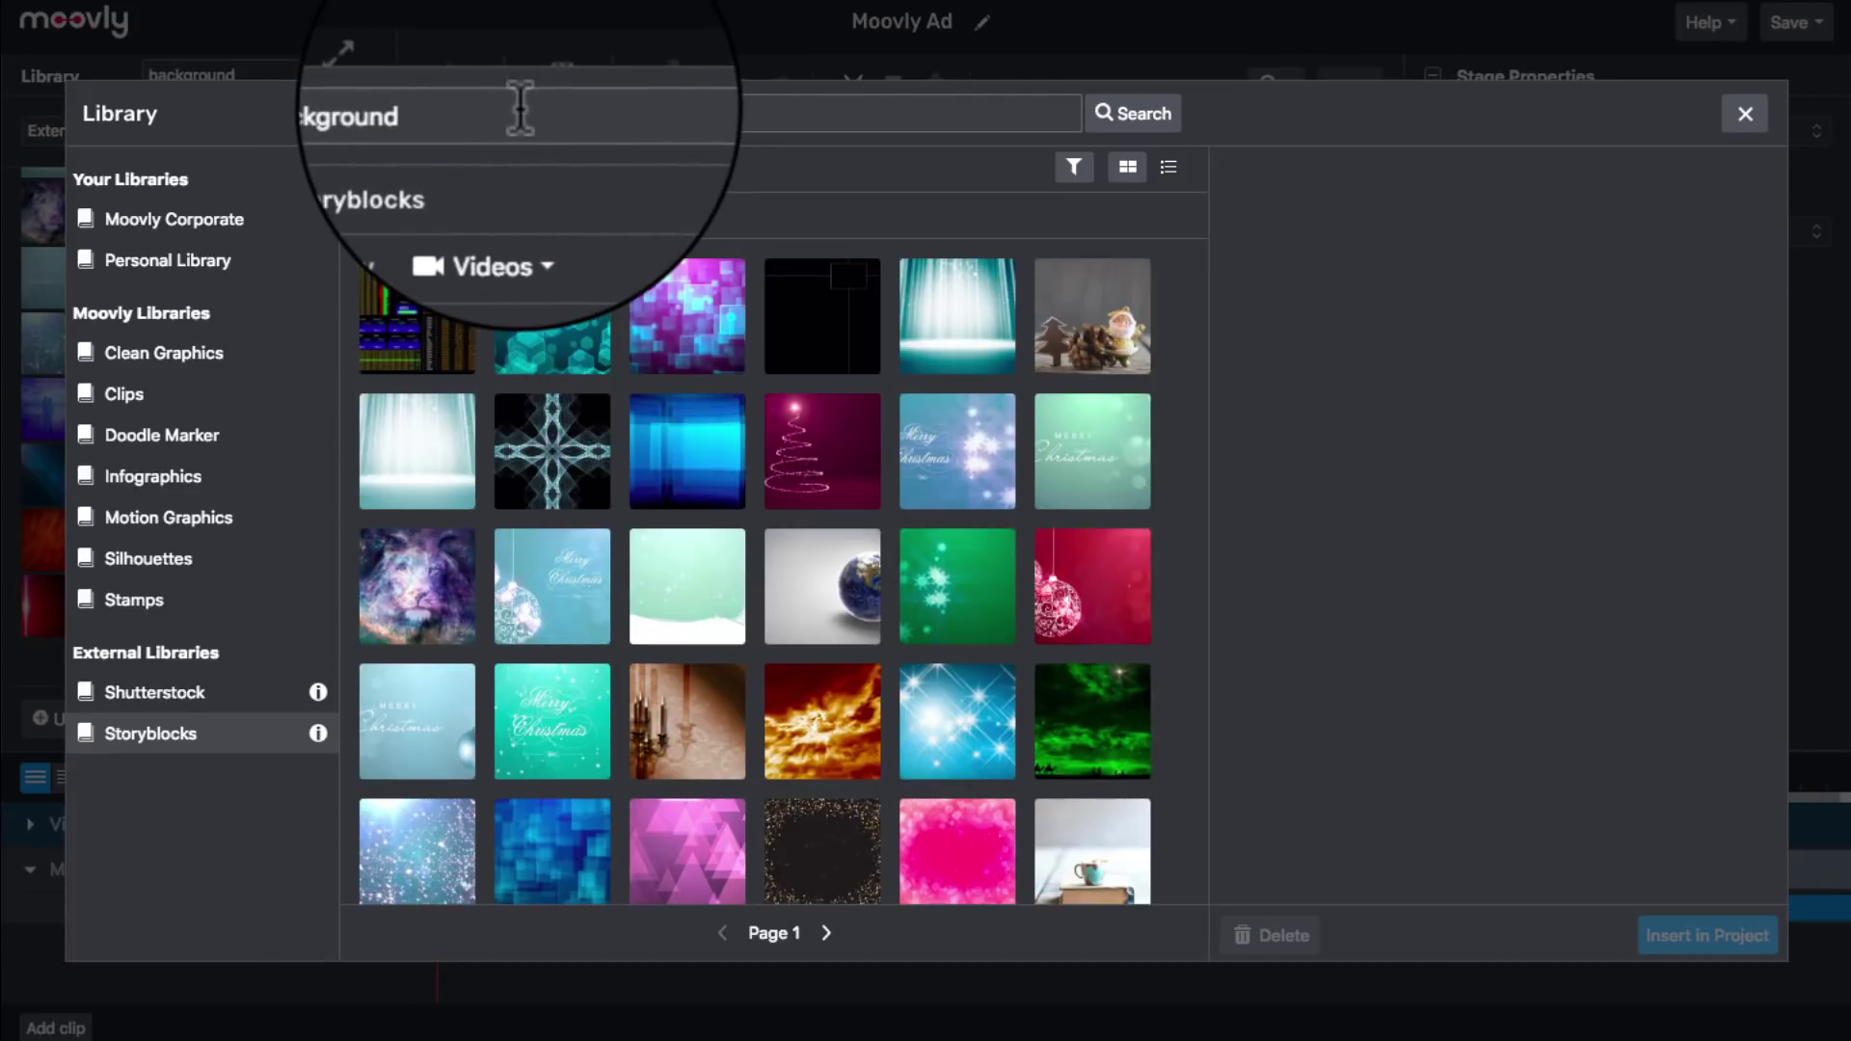
double_click(434, 111)
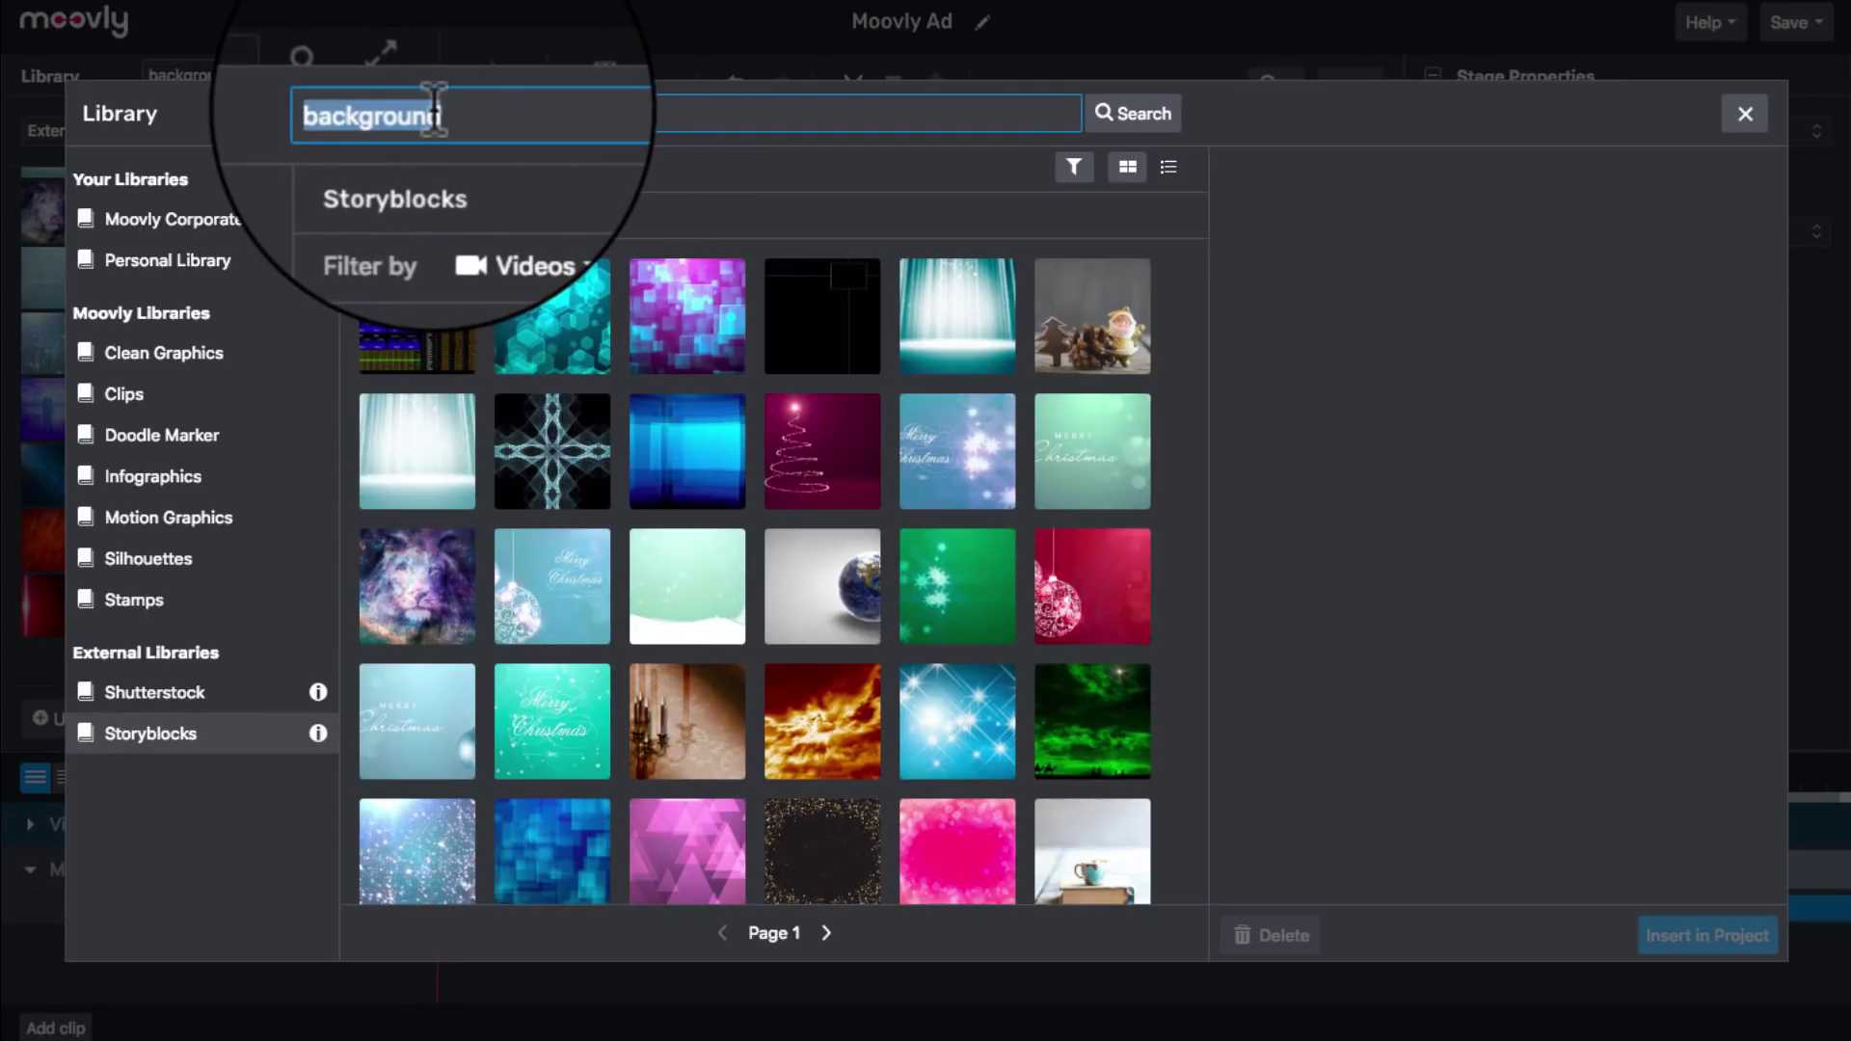
key("BackSpace")
type("p")
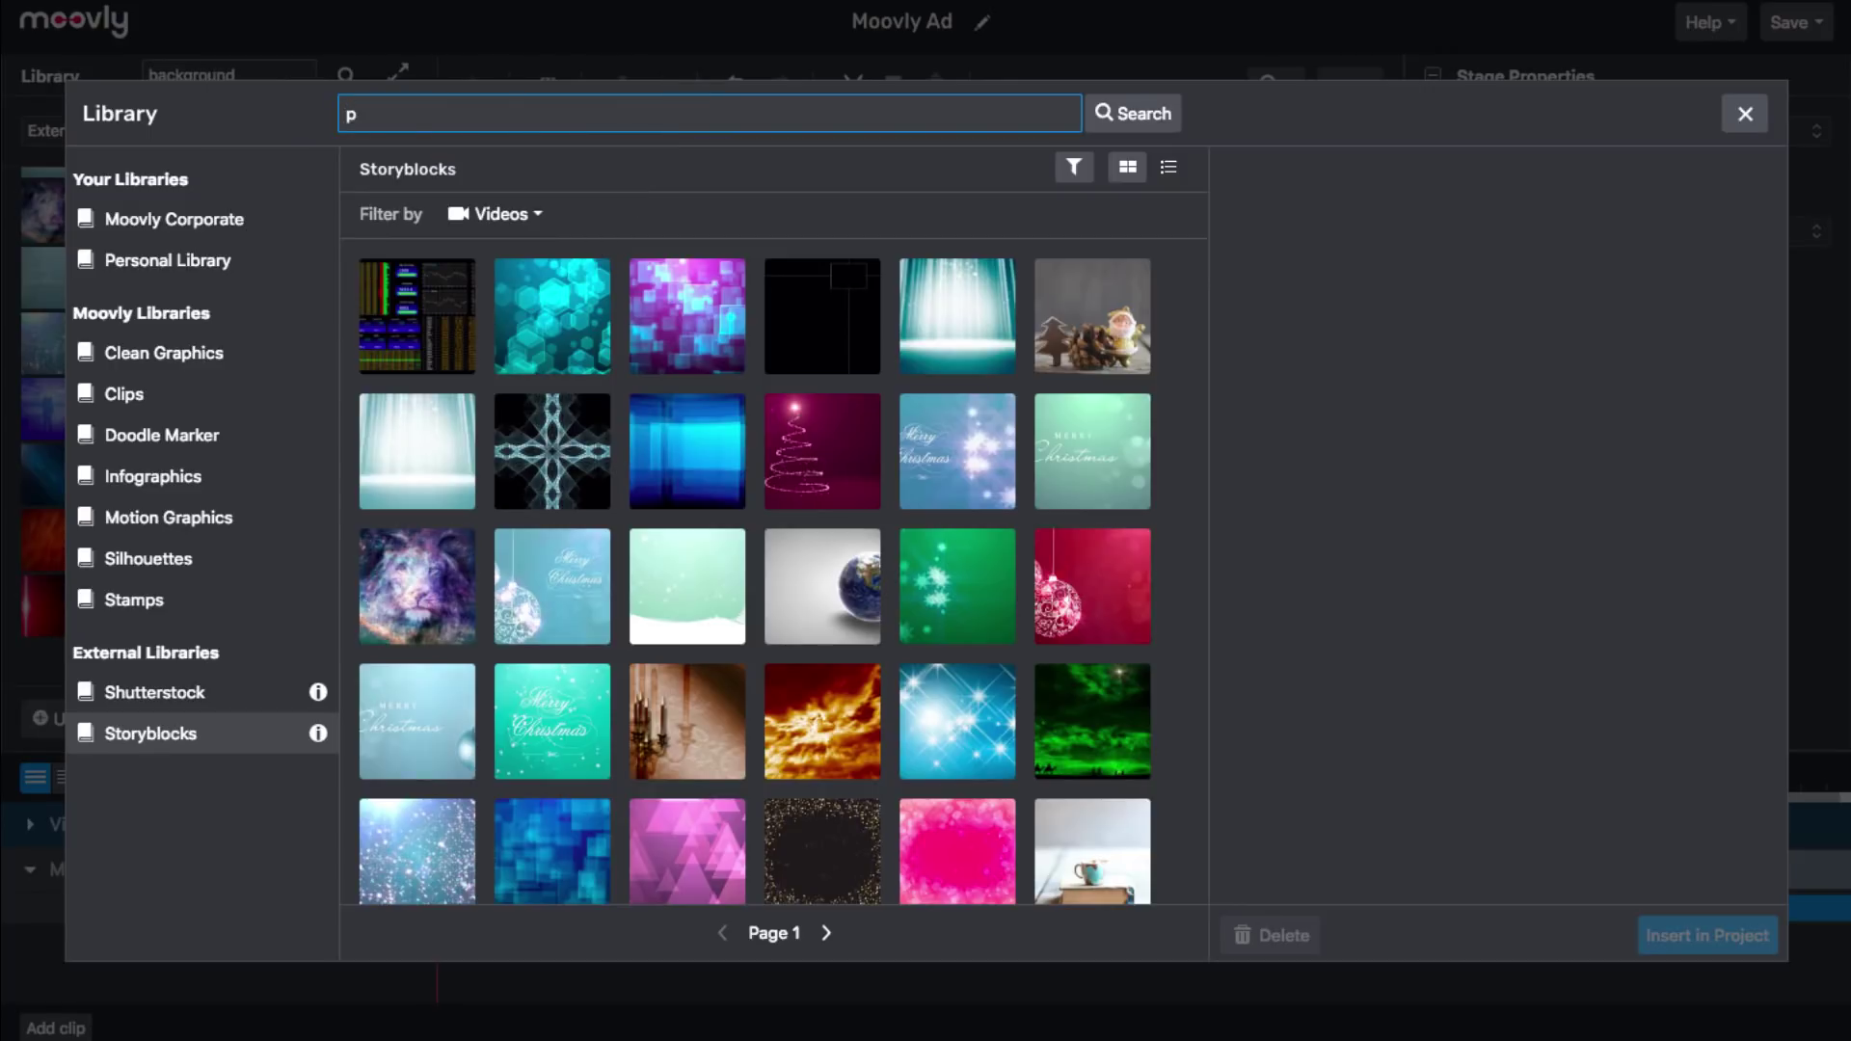
type("ulling a rope")
left_click(417, 328)
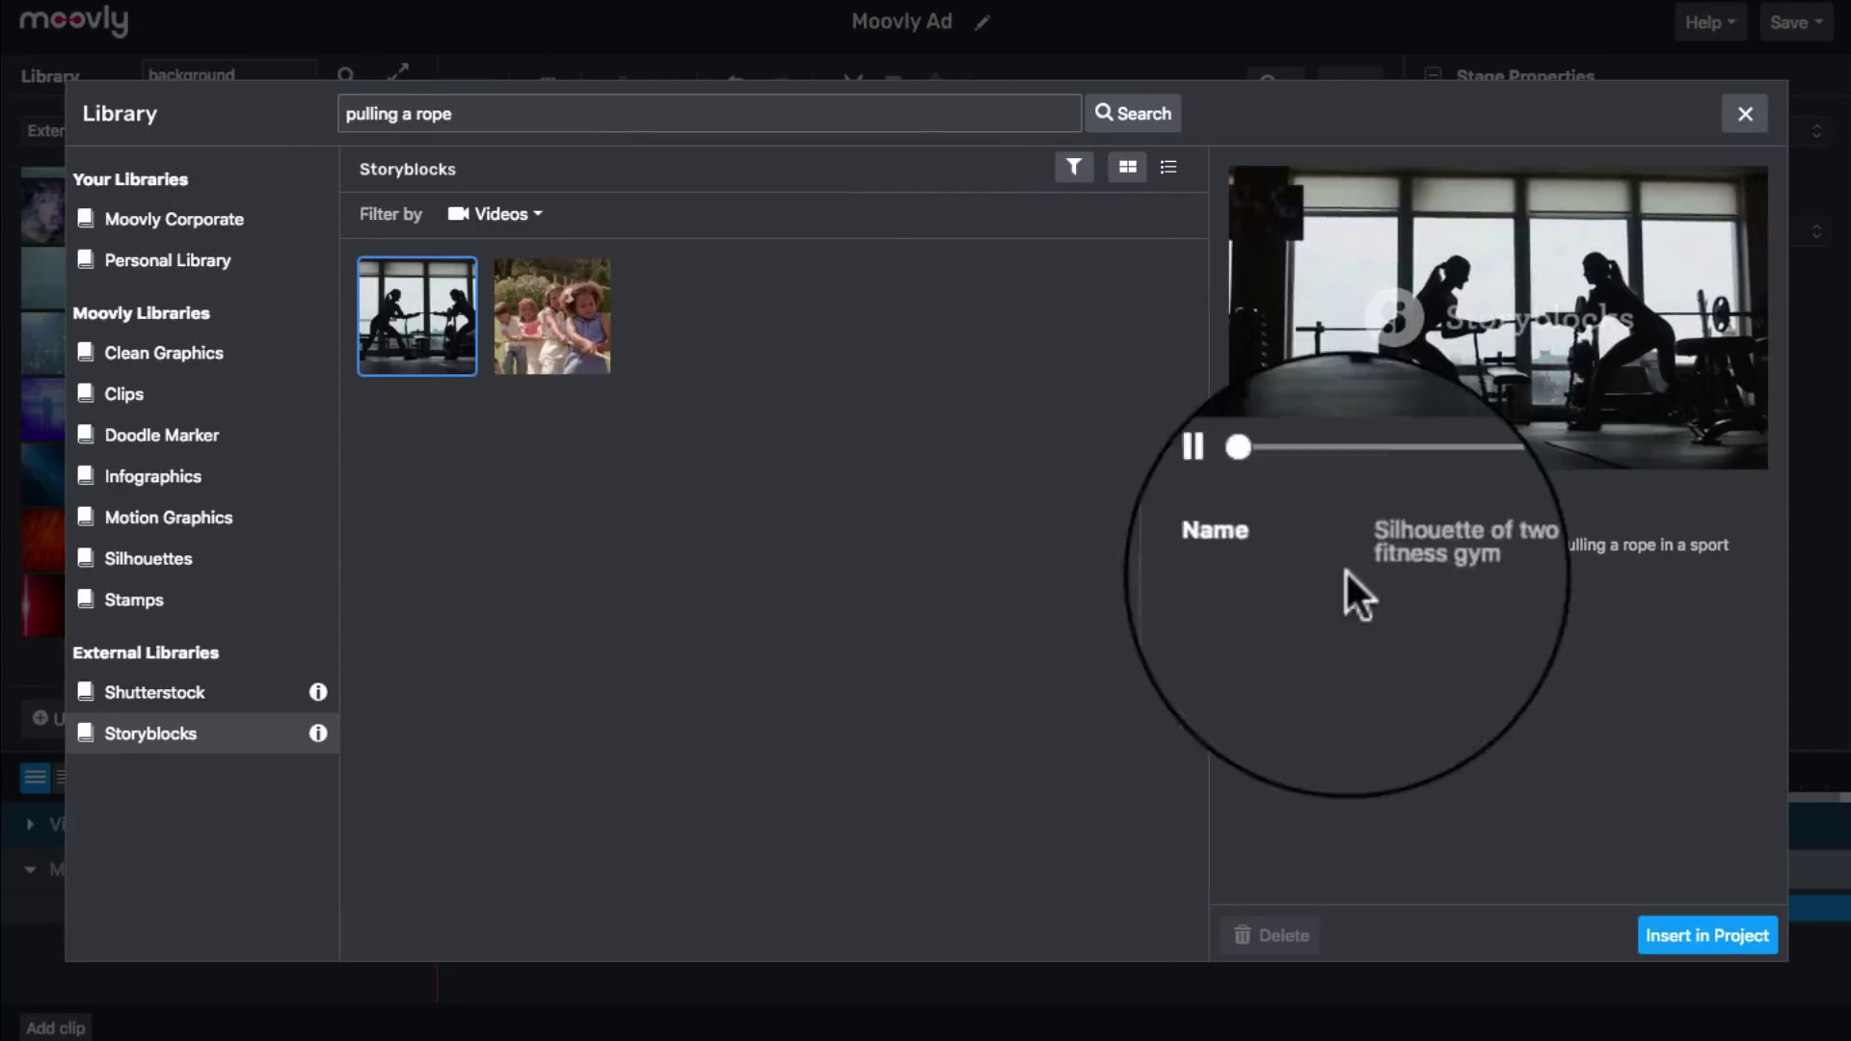
left_click(1703, 934)
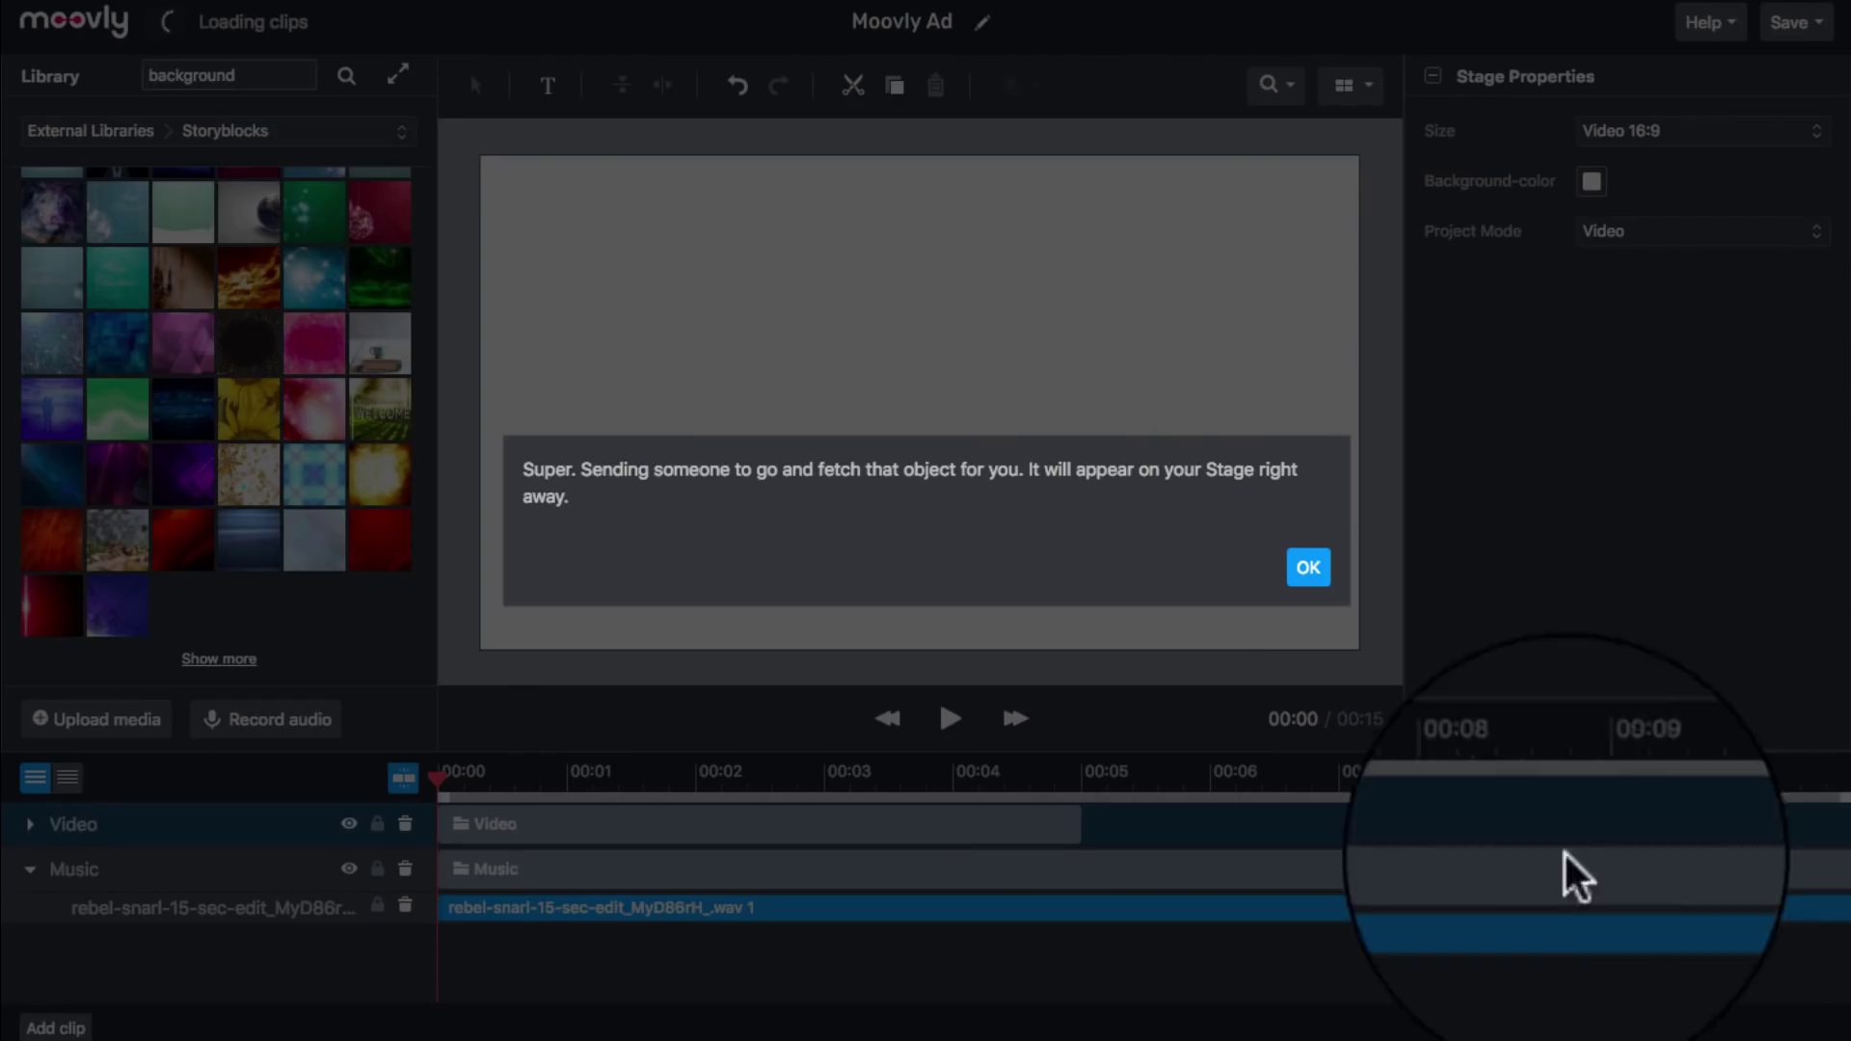
left_click(1309, 568)
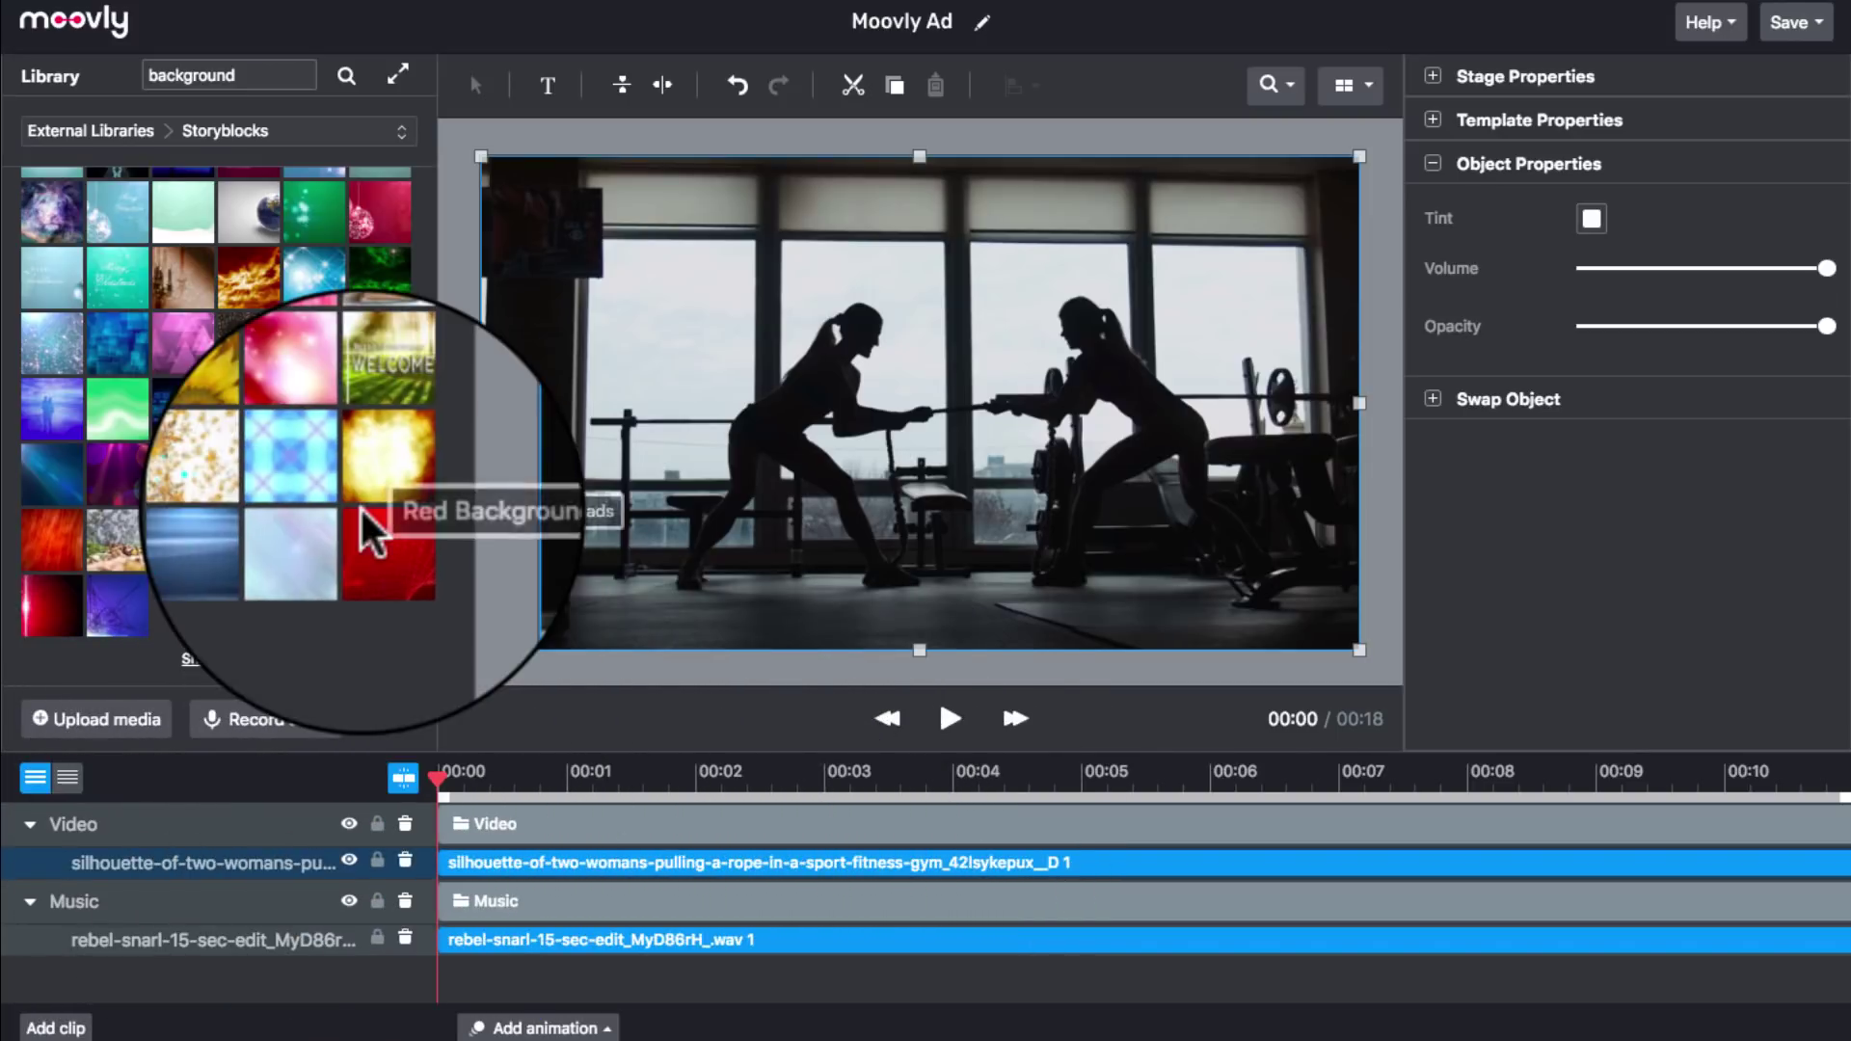
Search 'man running' and insert the clip of a man running toward camera.
left_click(253, 666)
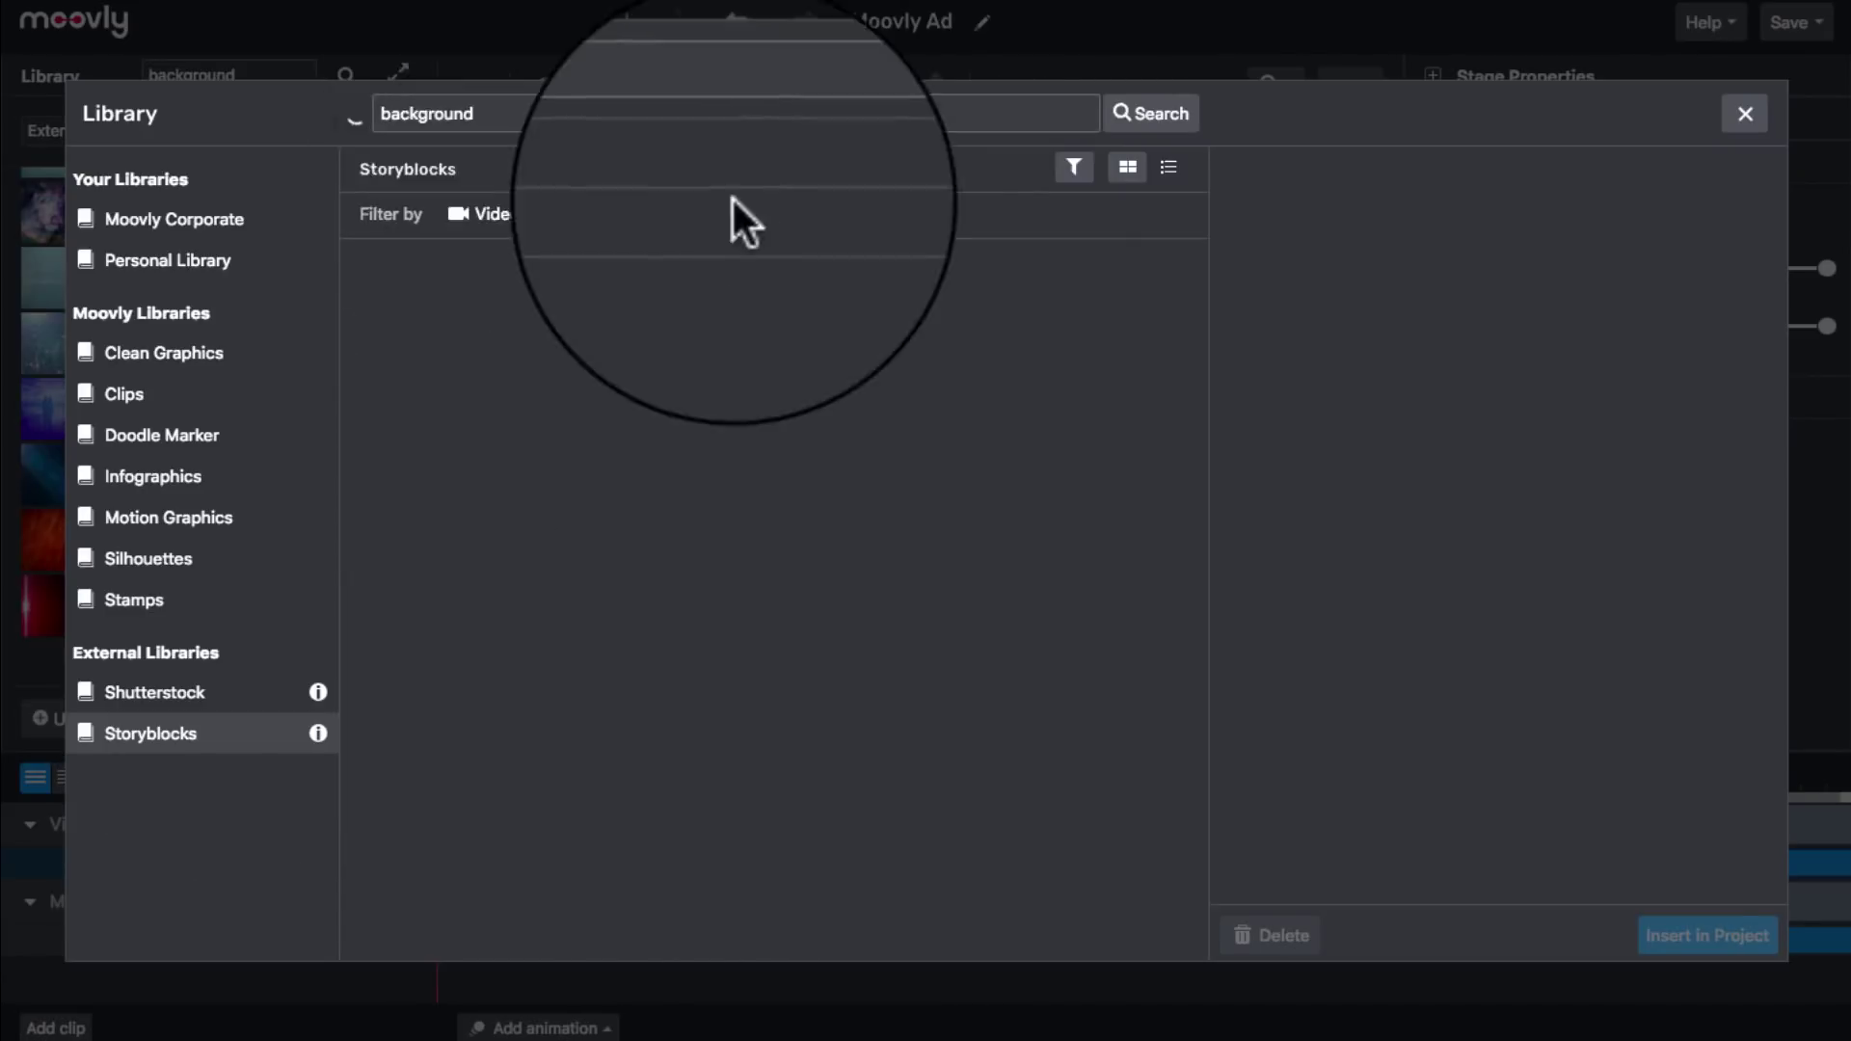
double_click(473, 114)
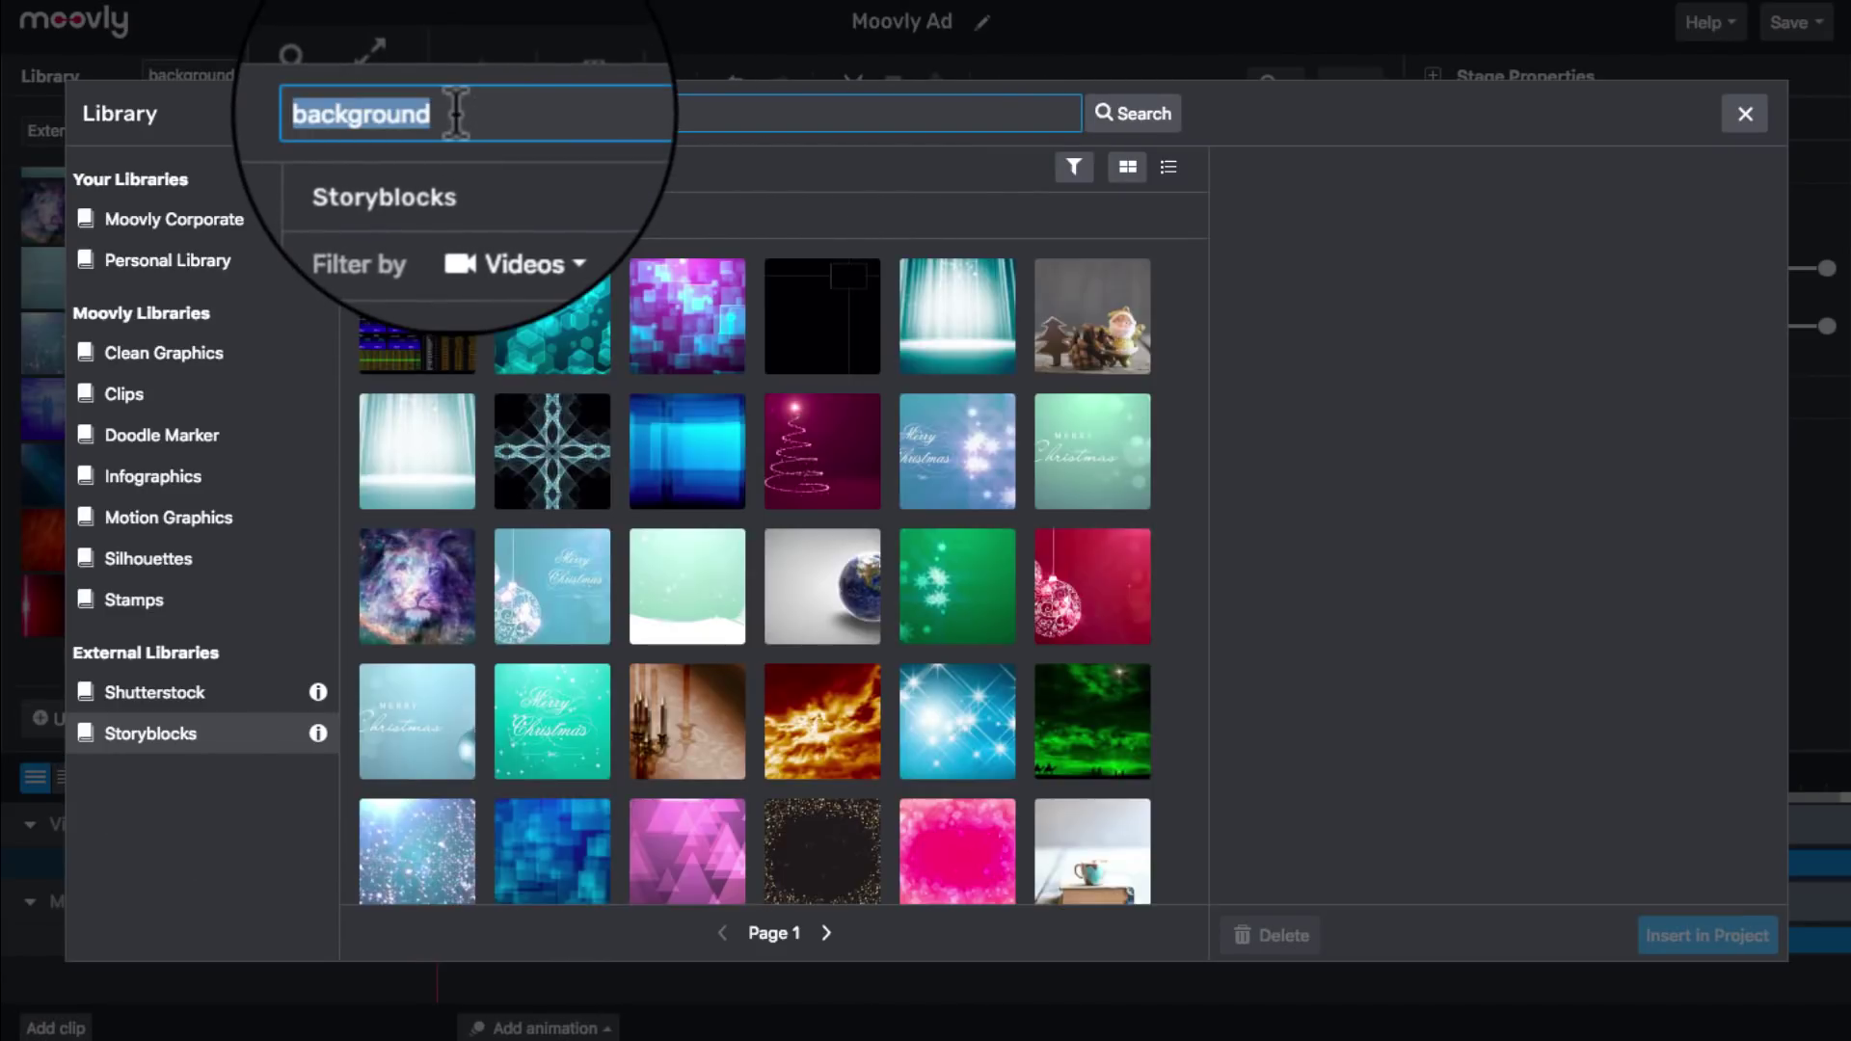
key("BackSpace")
type("man runn")
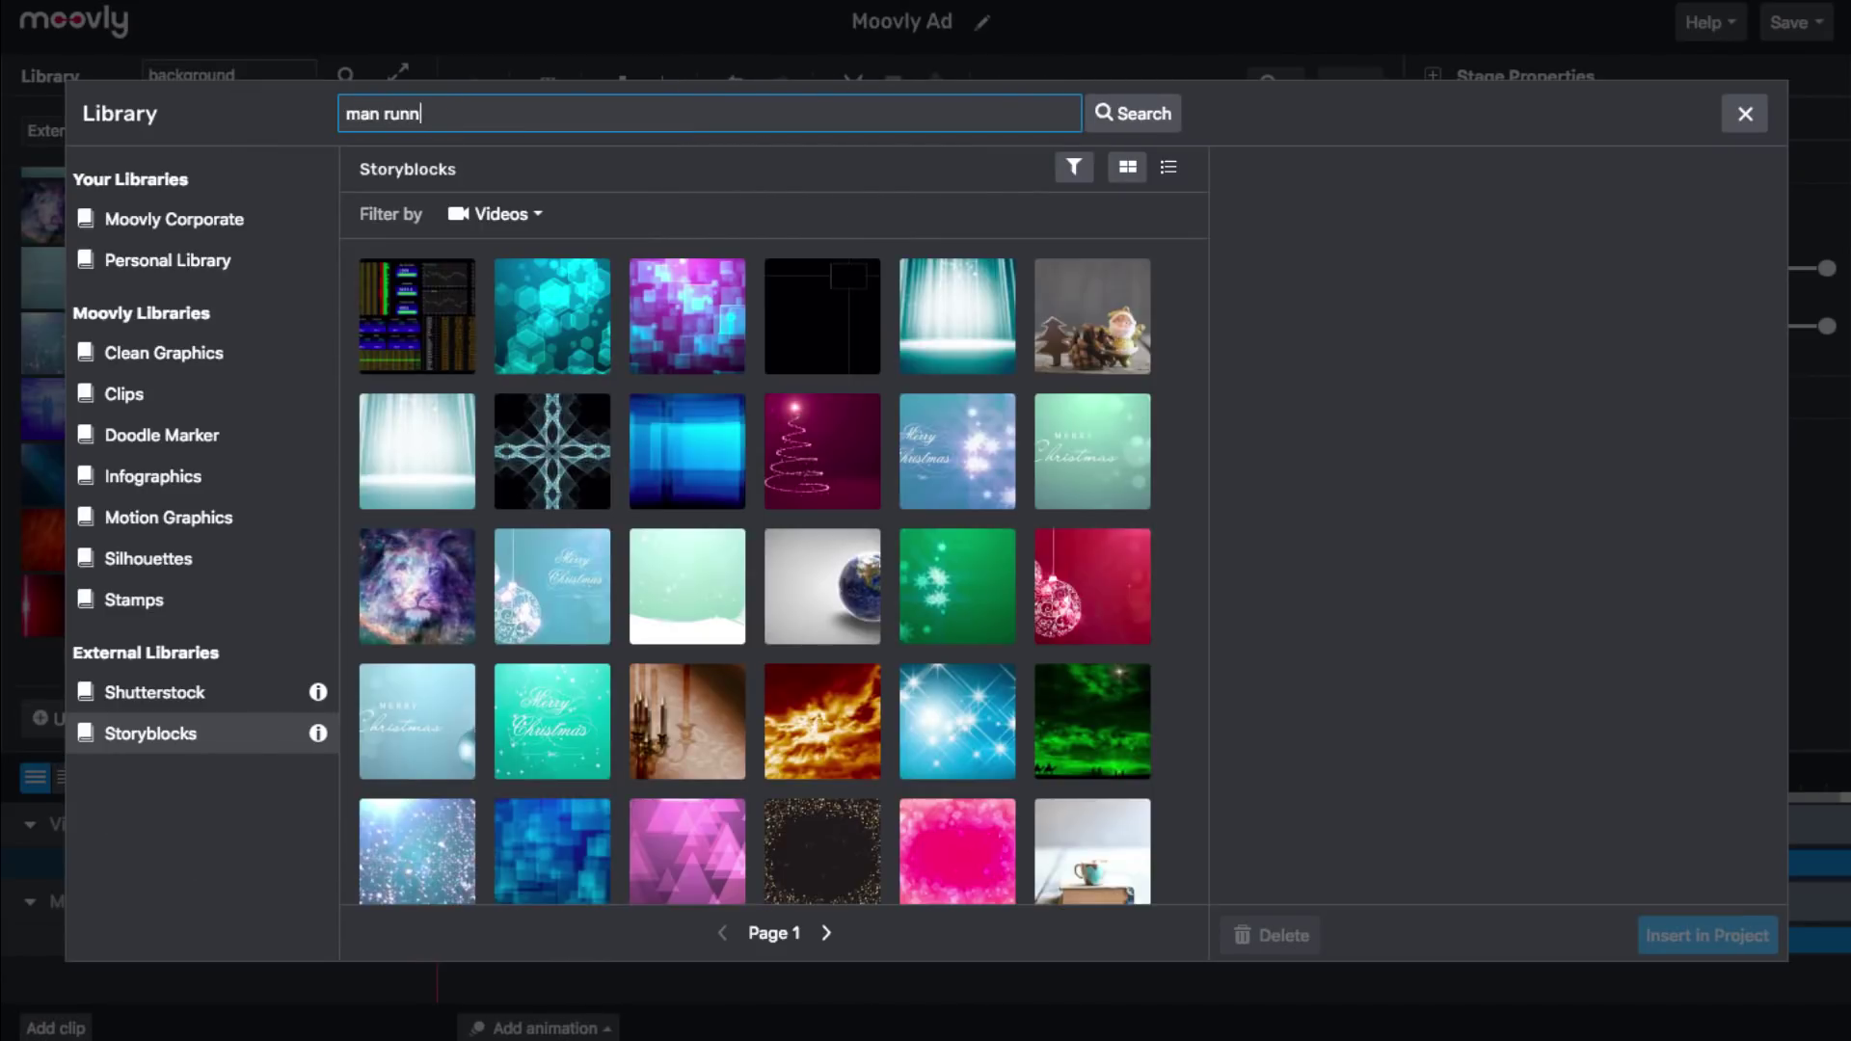
type("ing")
key("Return")
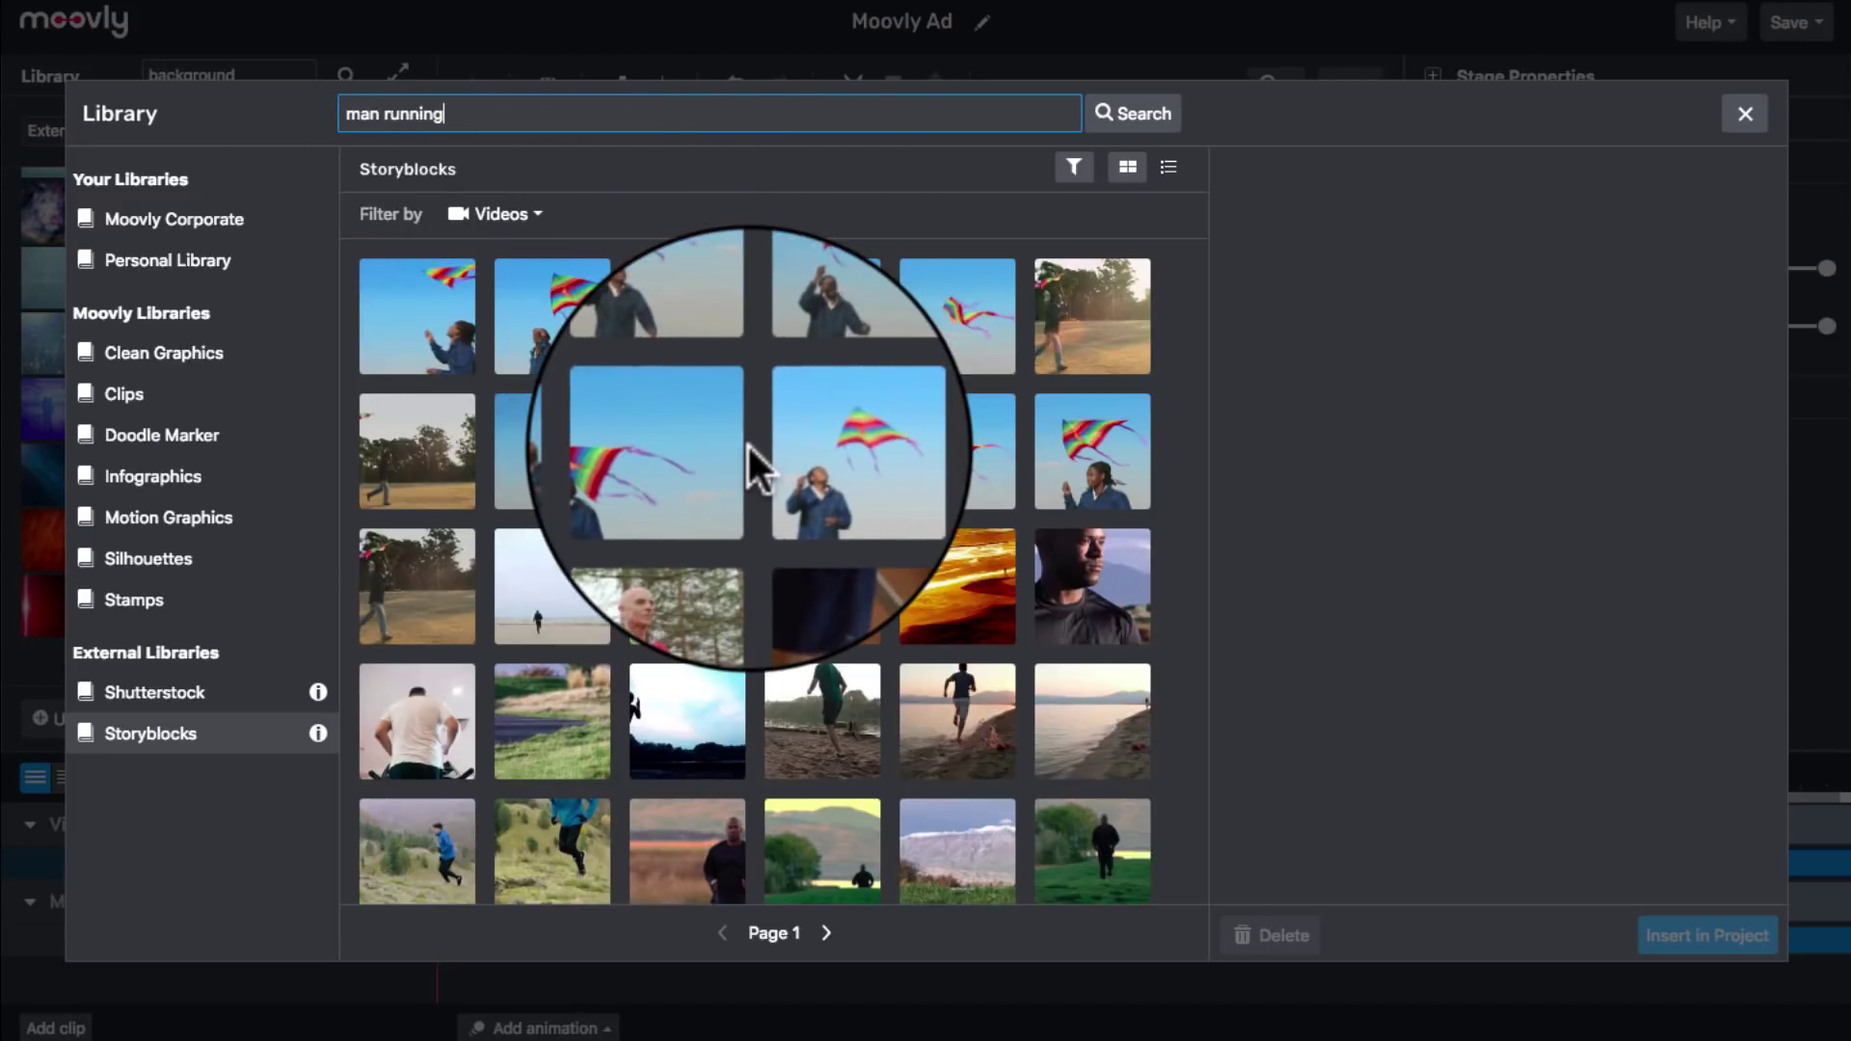
scroll(748, 442, "down", 2)
left_click(542, 841)
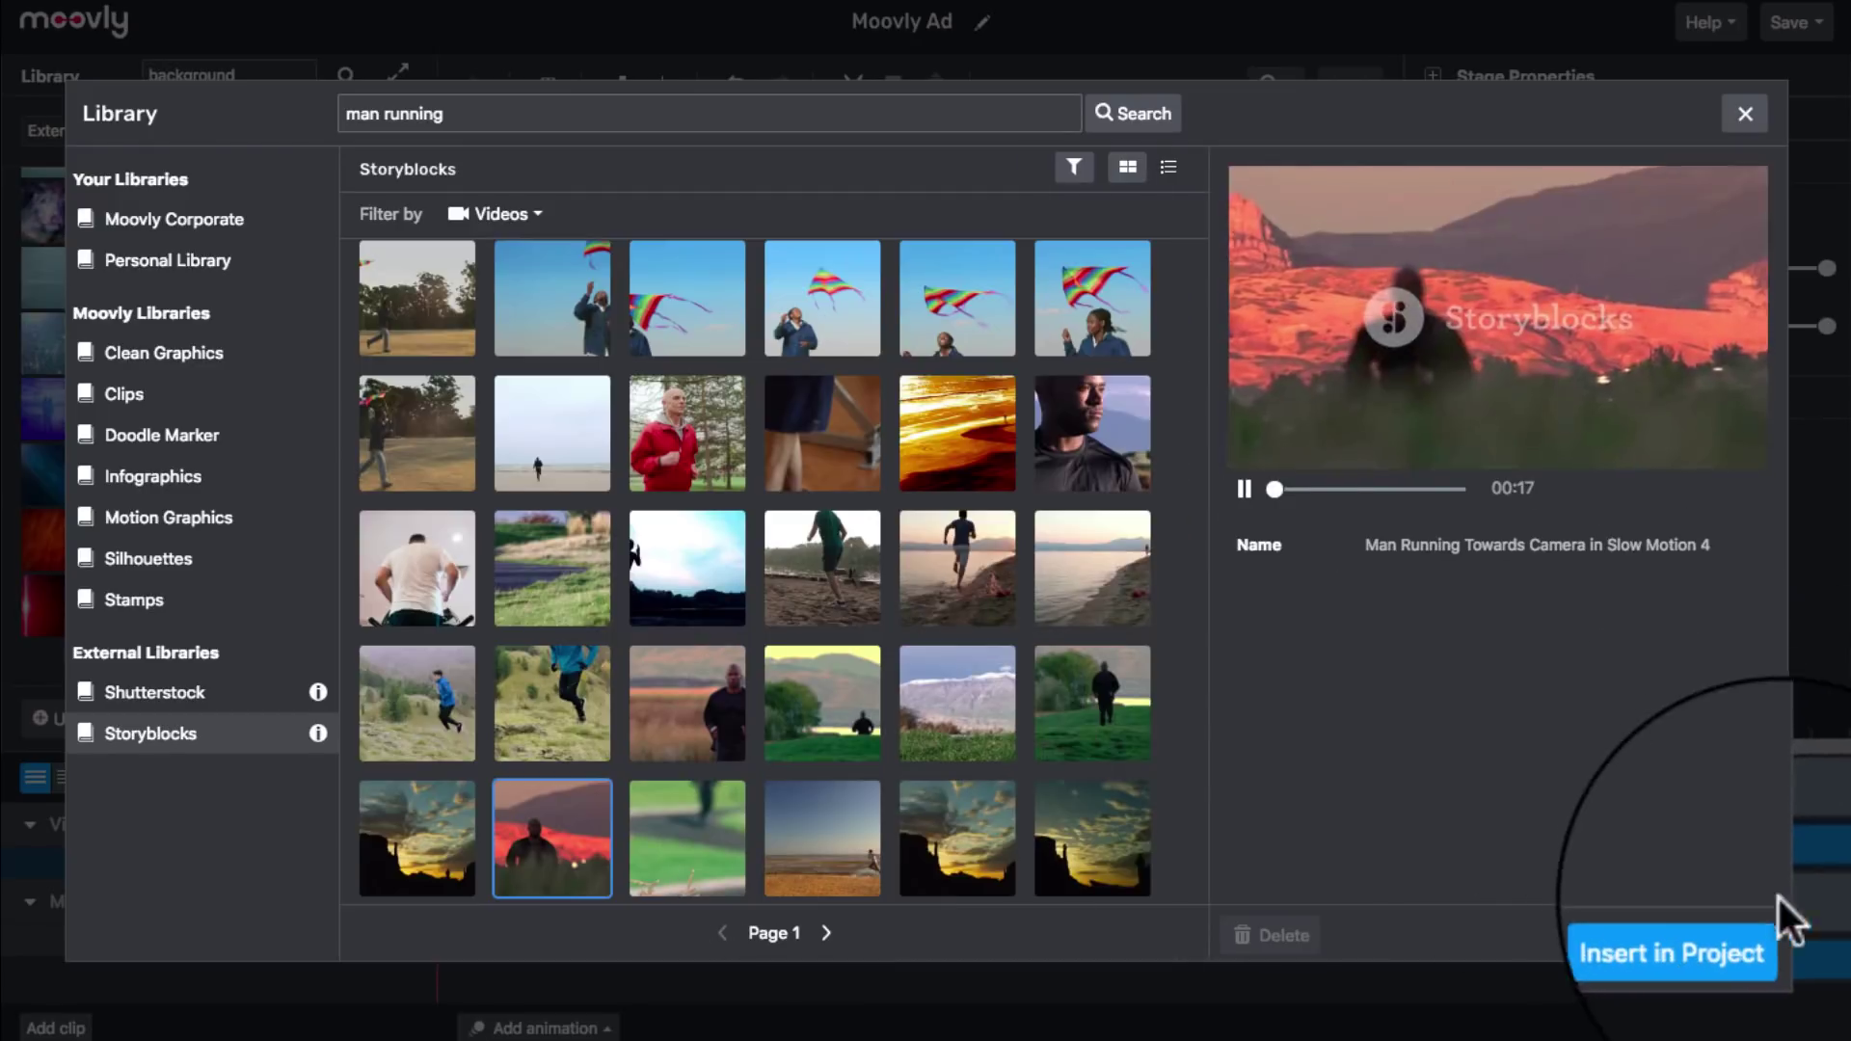
left_click(1745, 935)
left_click(1303, 557)
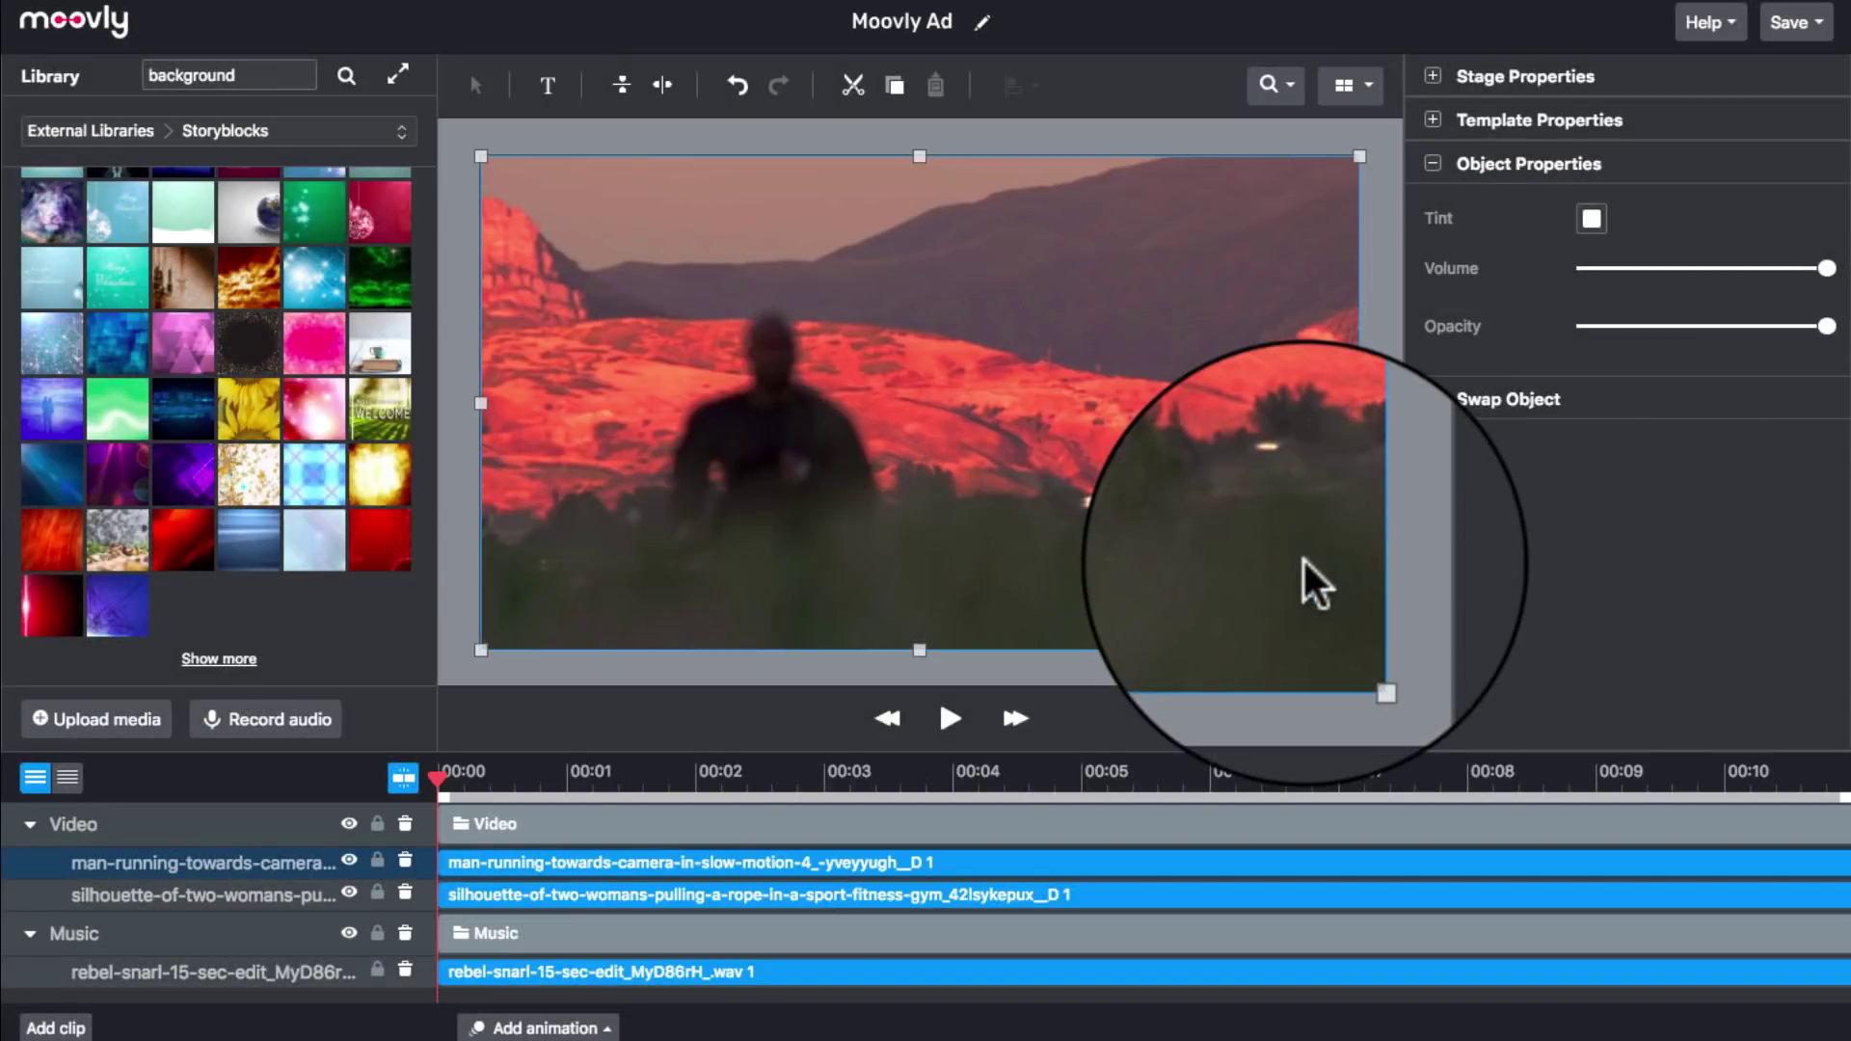
Search 'girl does squats' and insert the girl doing squat jumps clip.
left_click(243, 658)
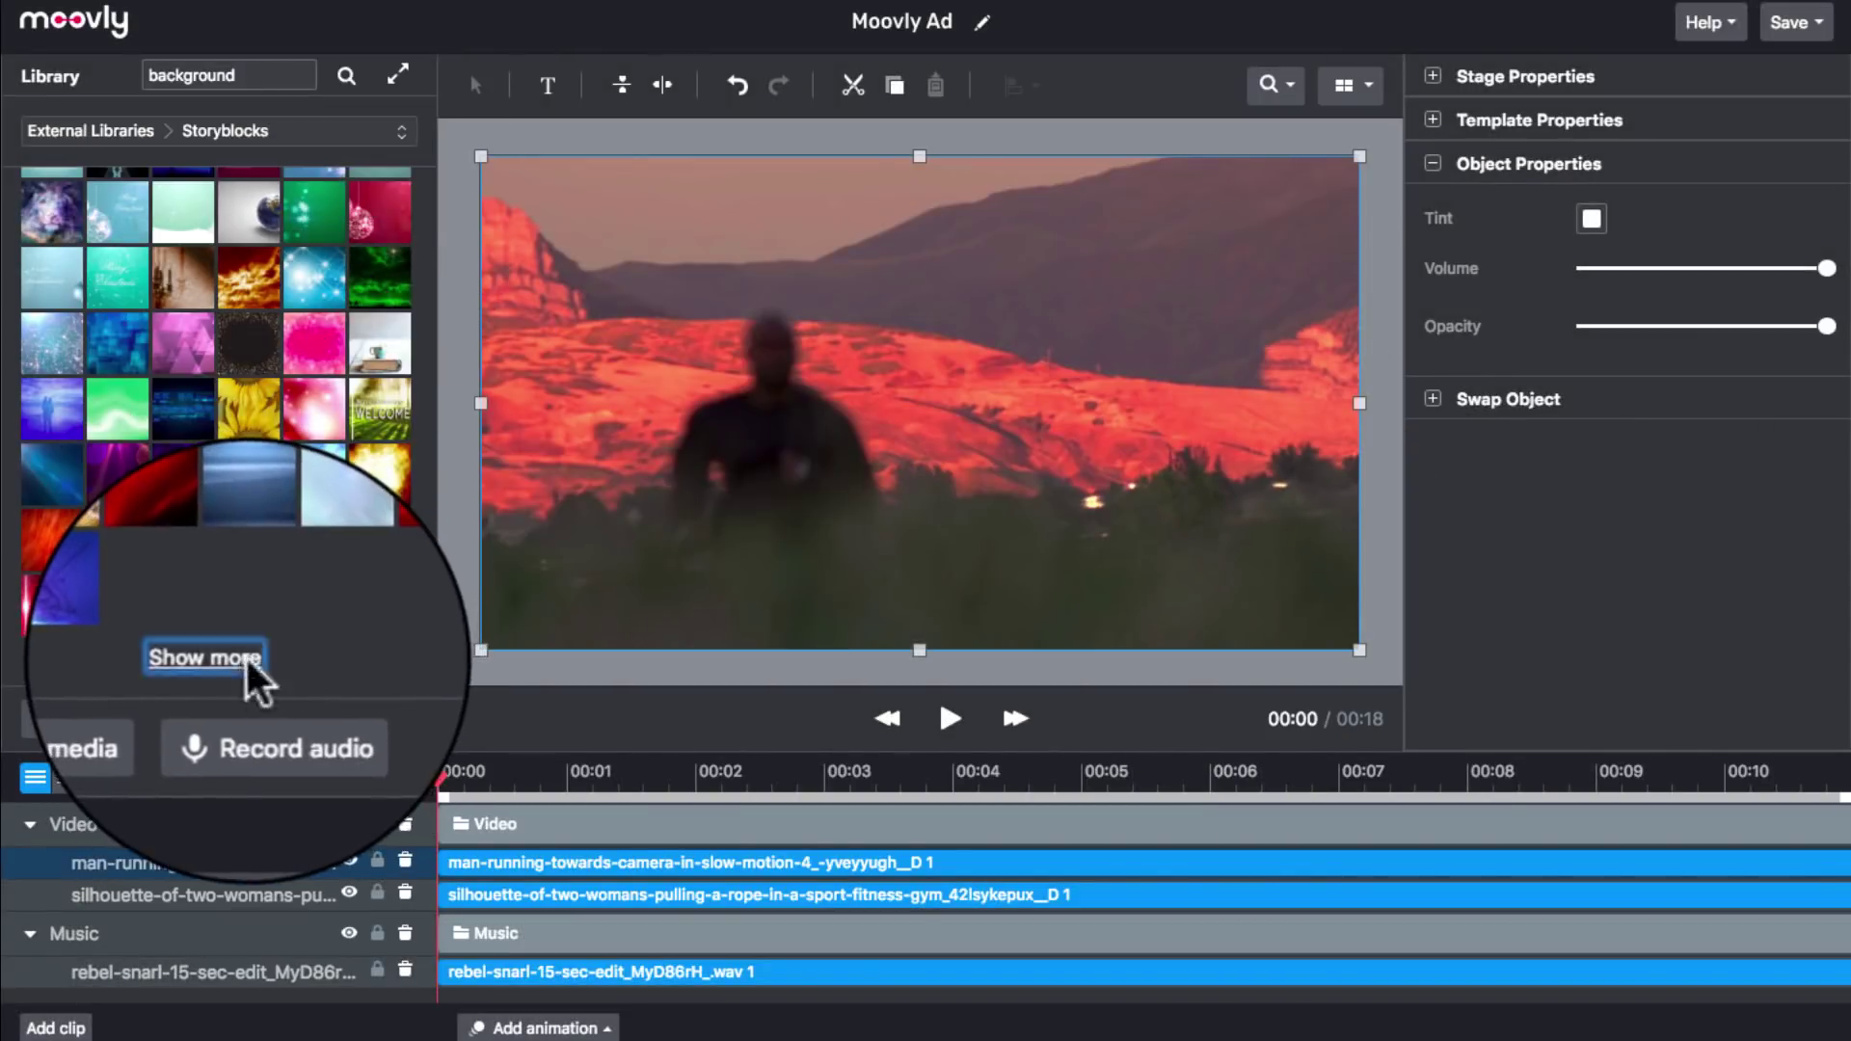
double_click(465, 112)
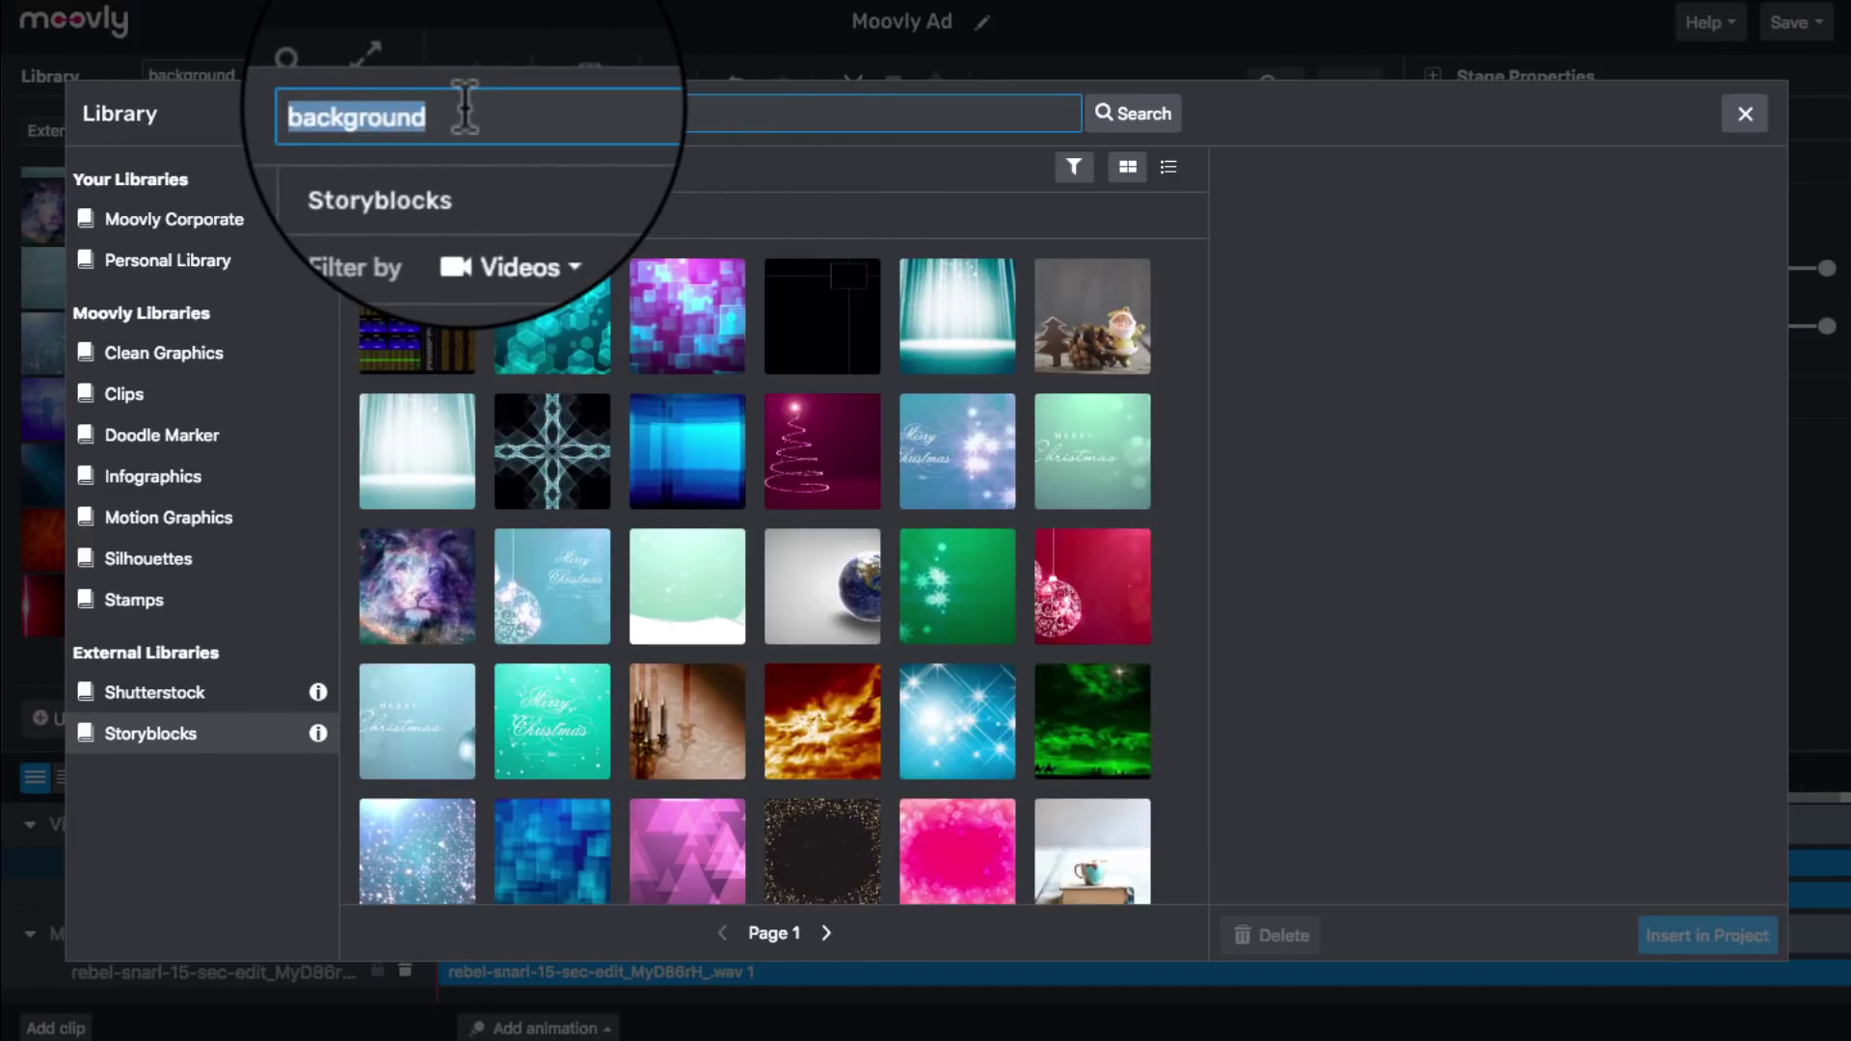
key("BackSpace")
type("gi")
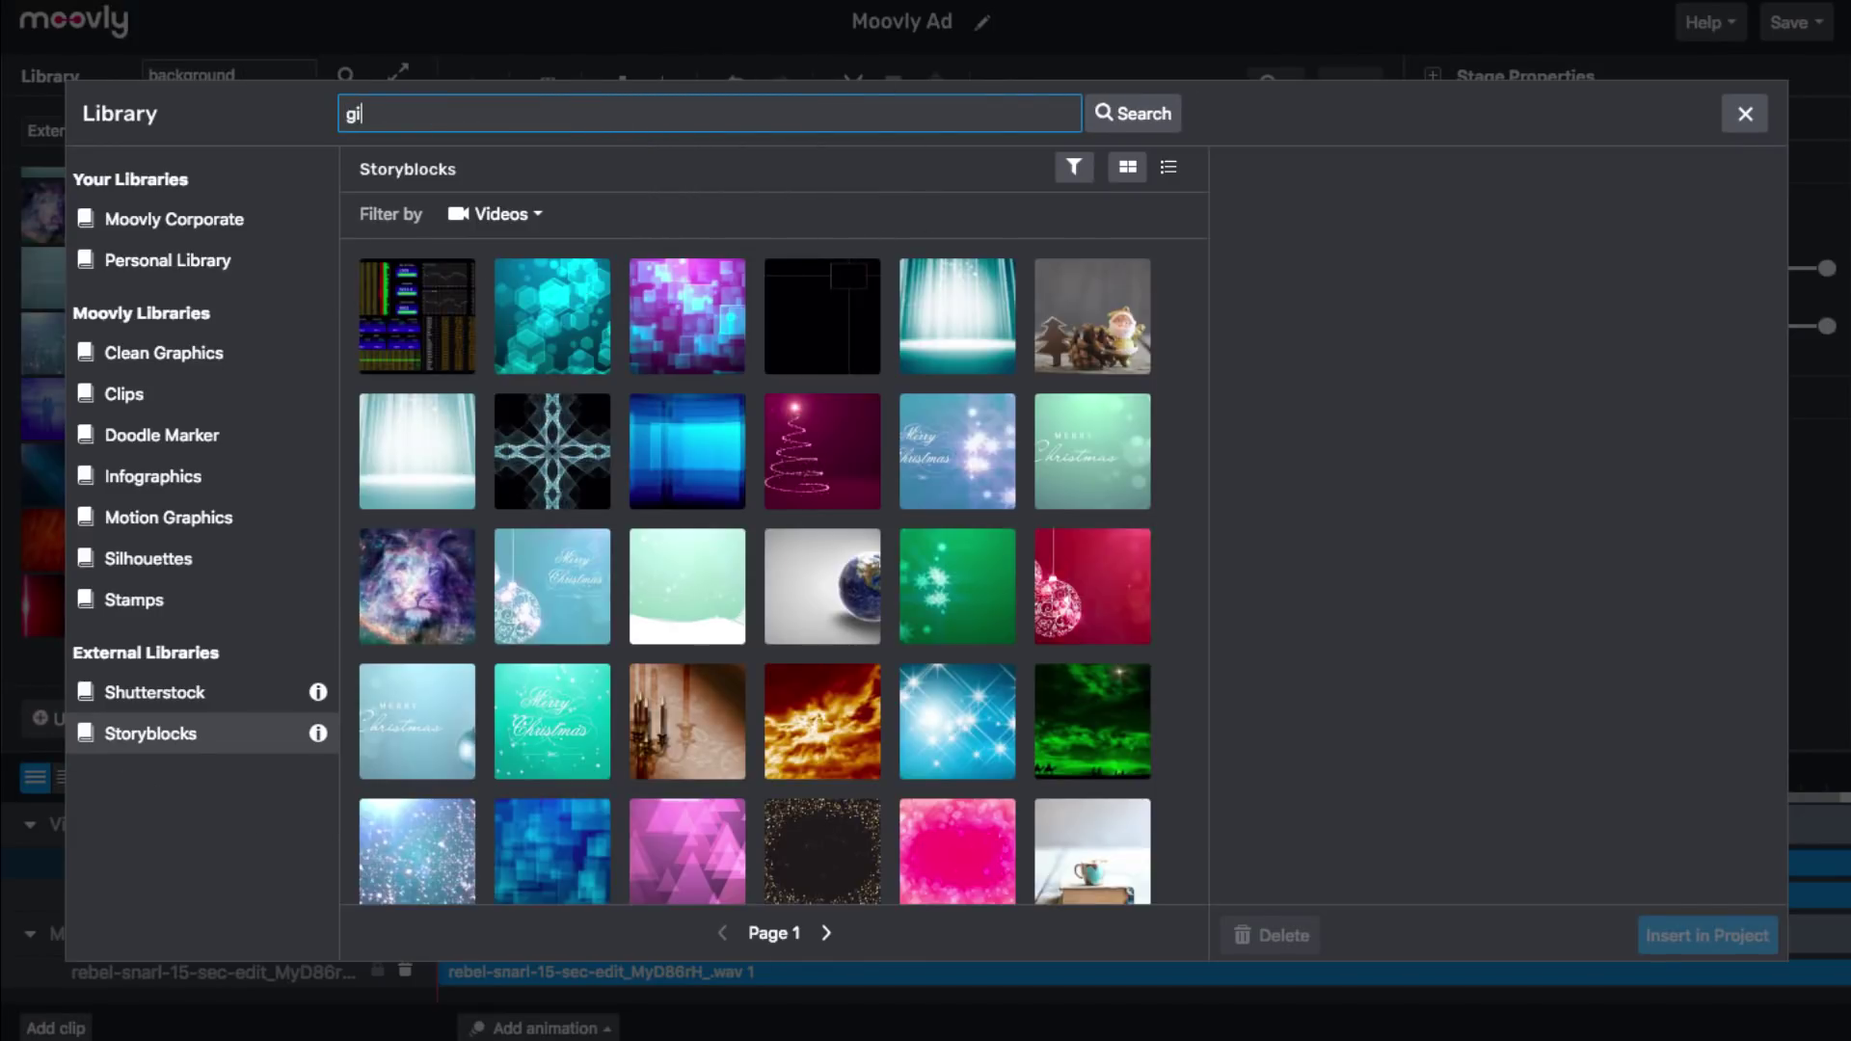
type("rl does squats")
key("Return")
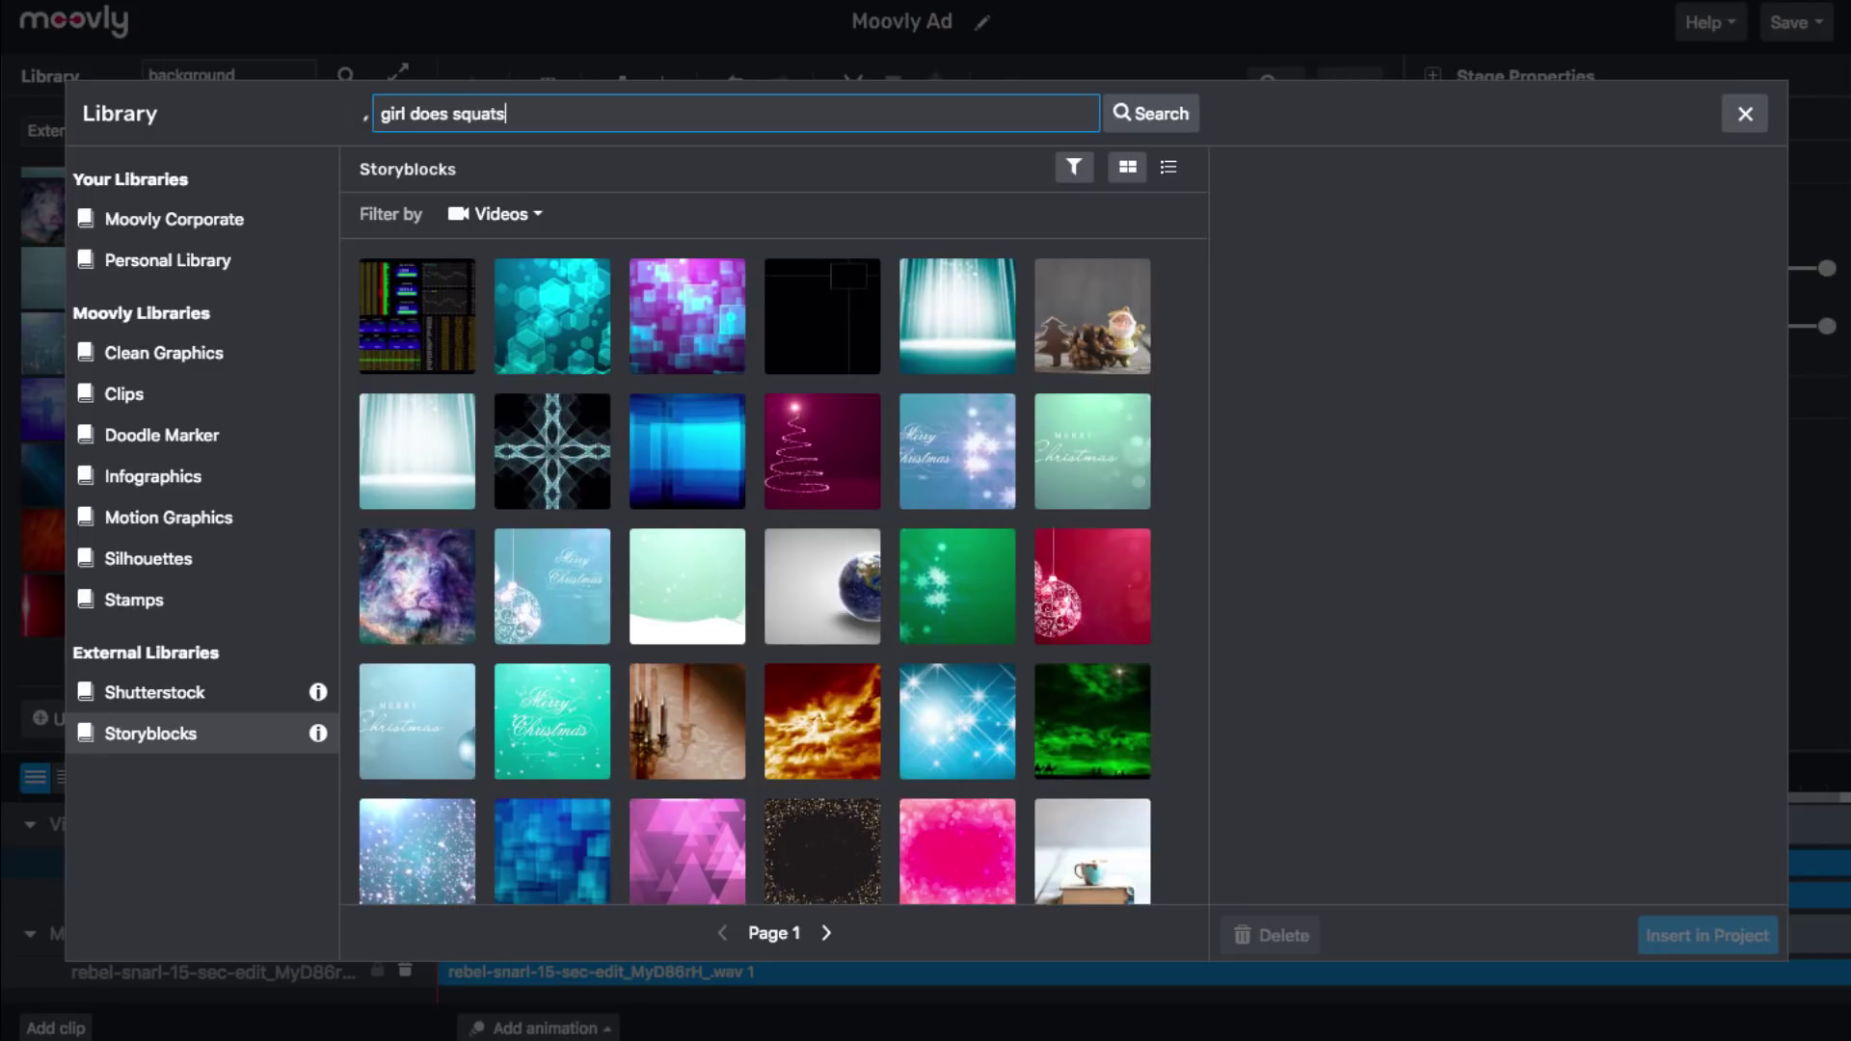
left_click(458, 277)
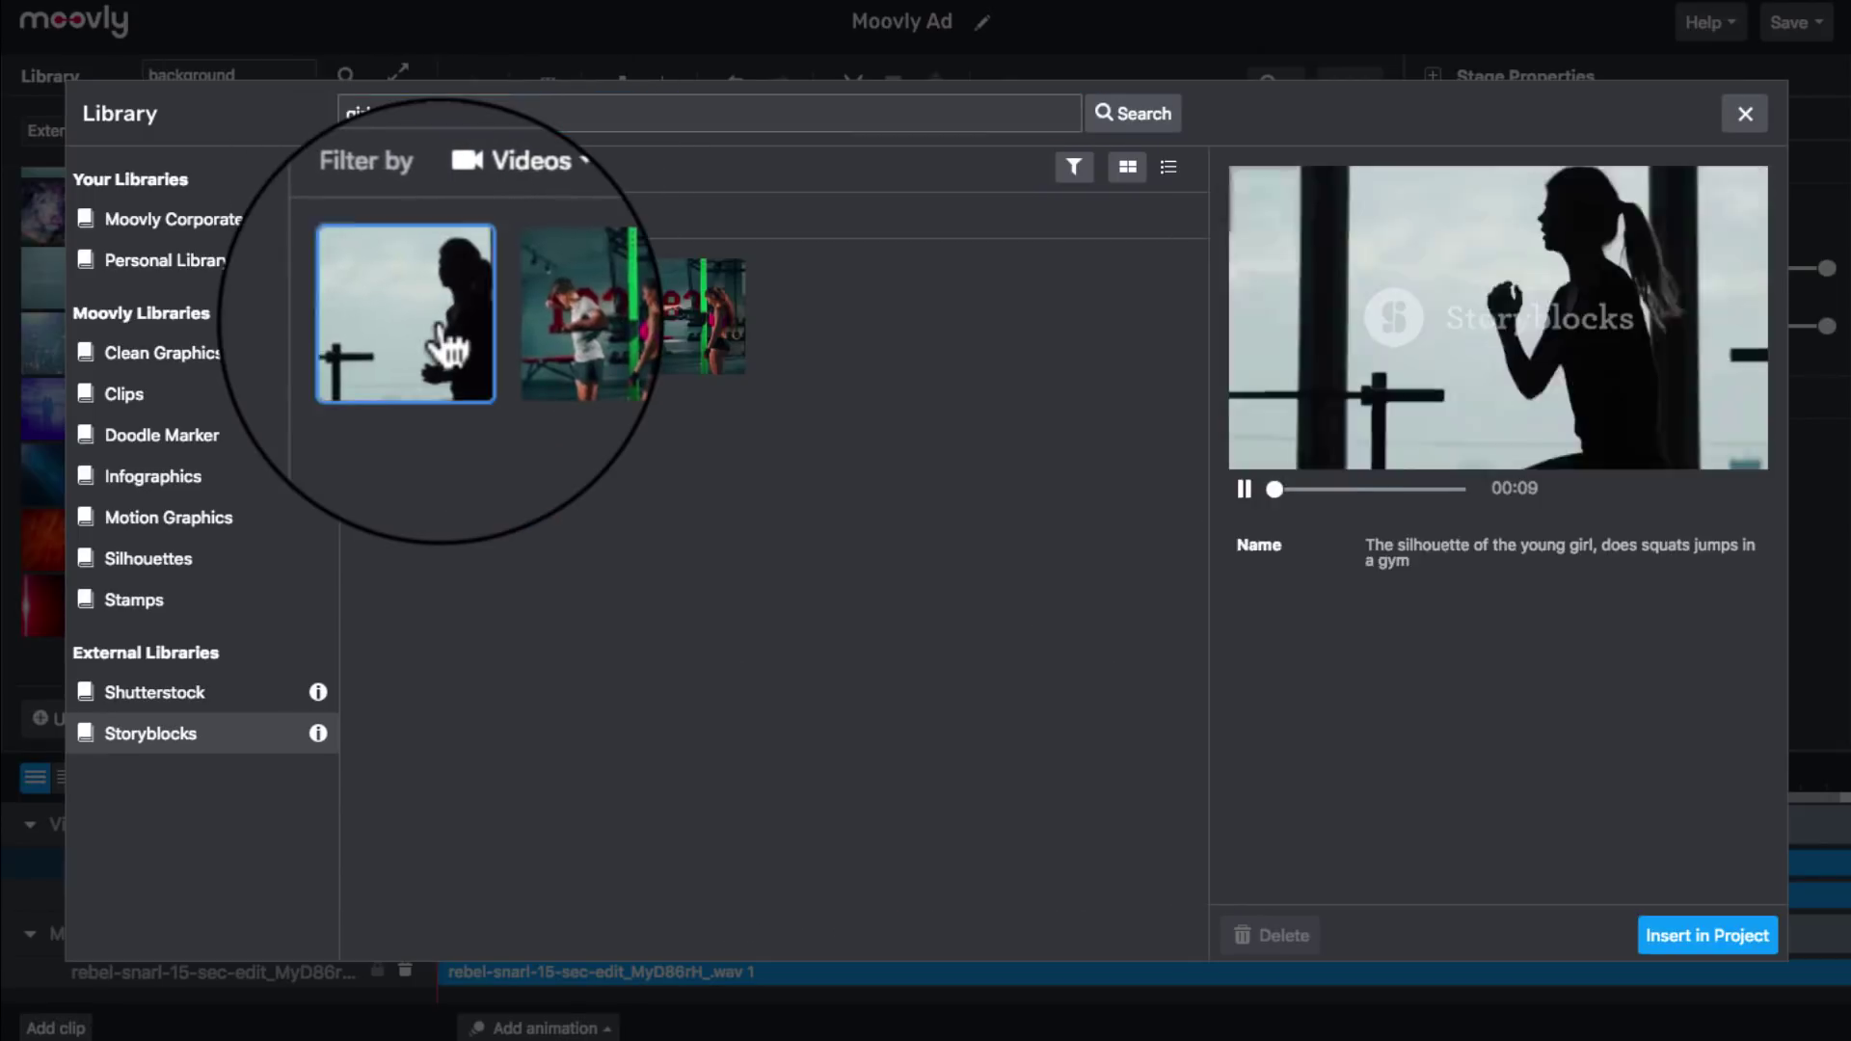
left_click(1692, 921)
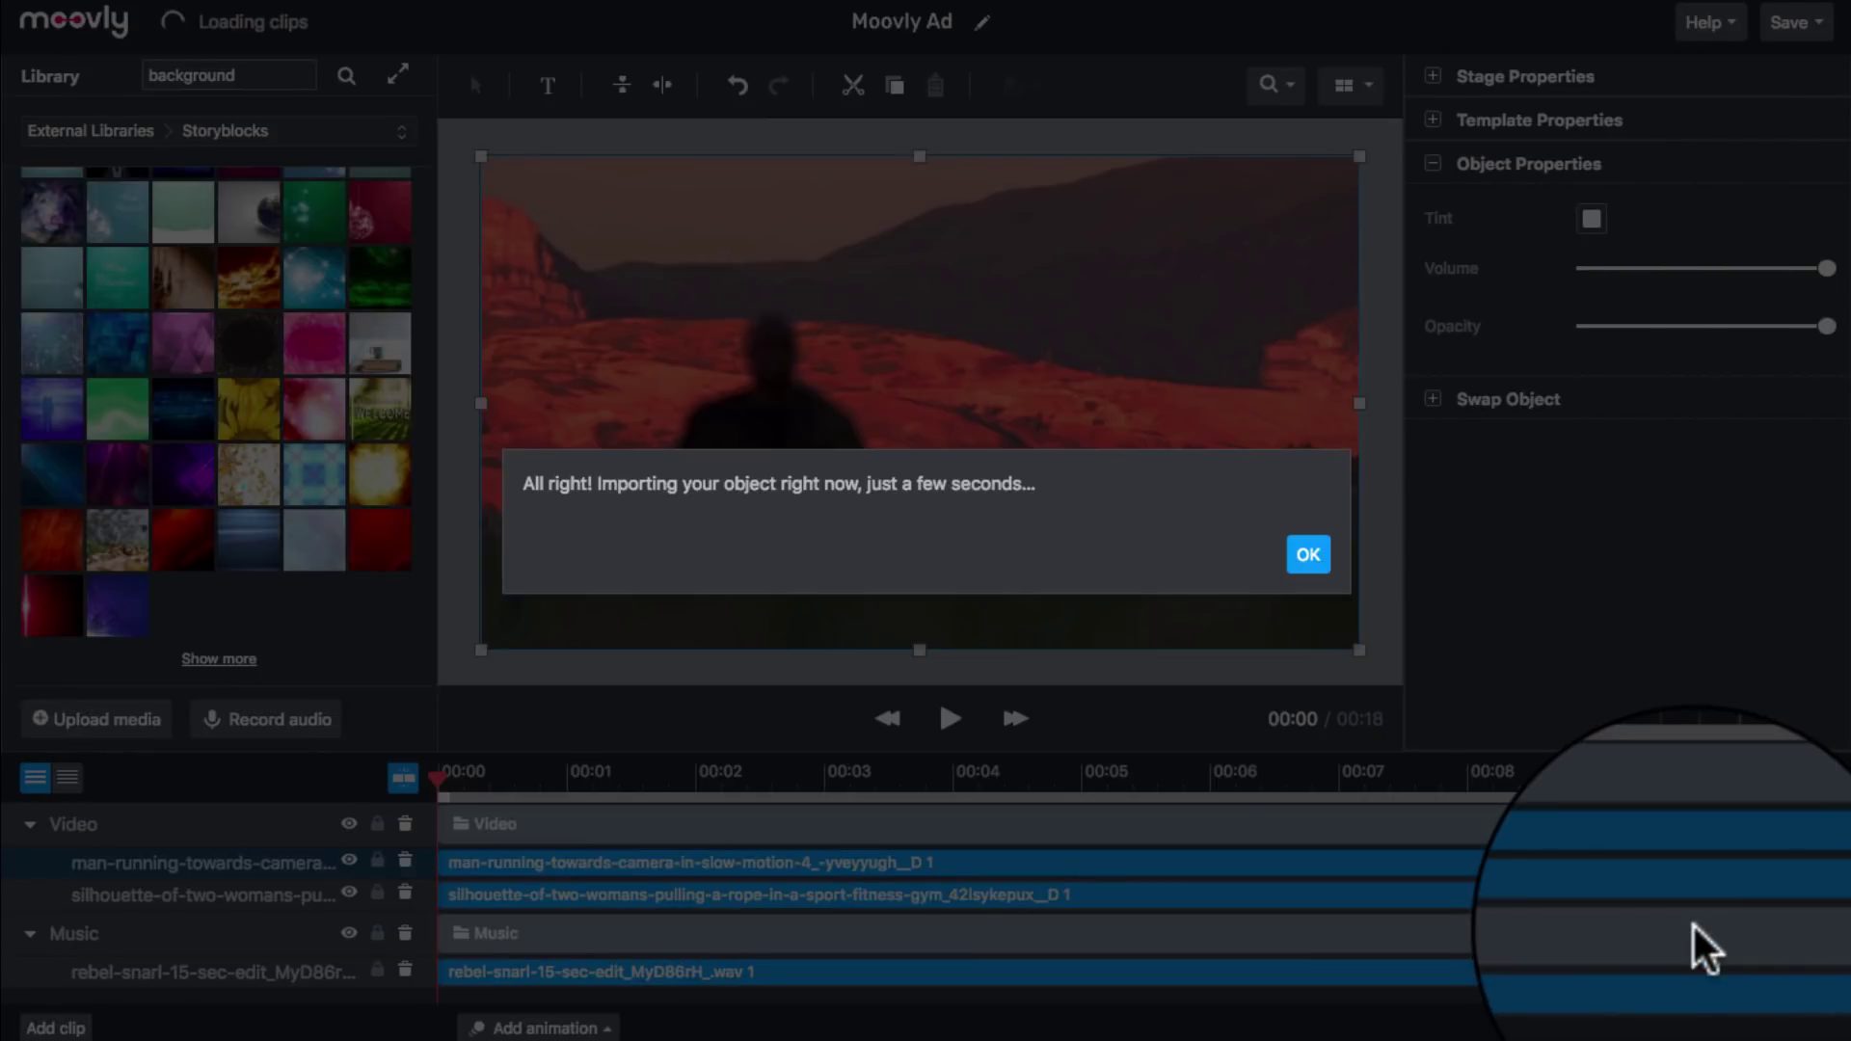
left_click(1310, 559)
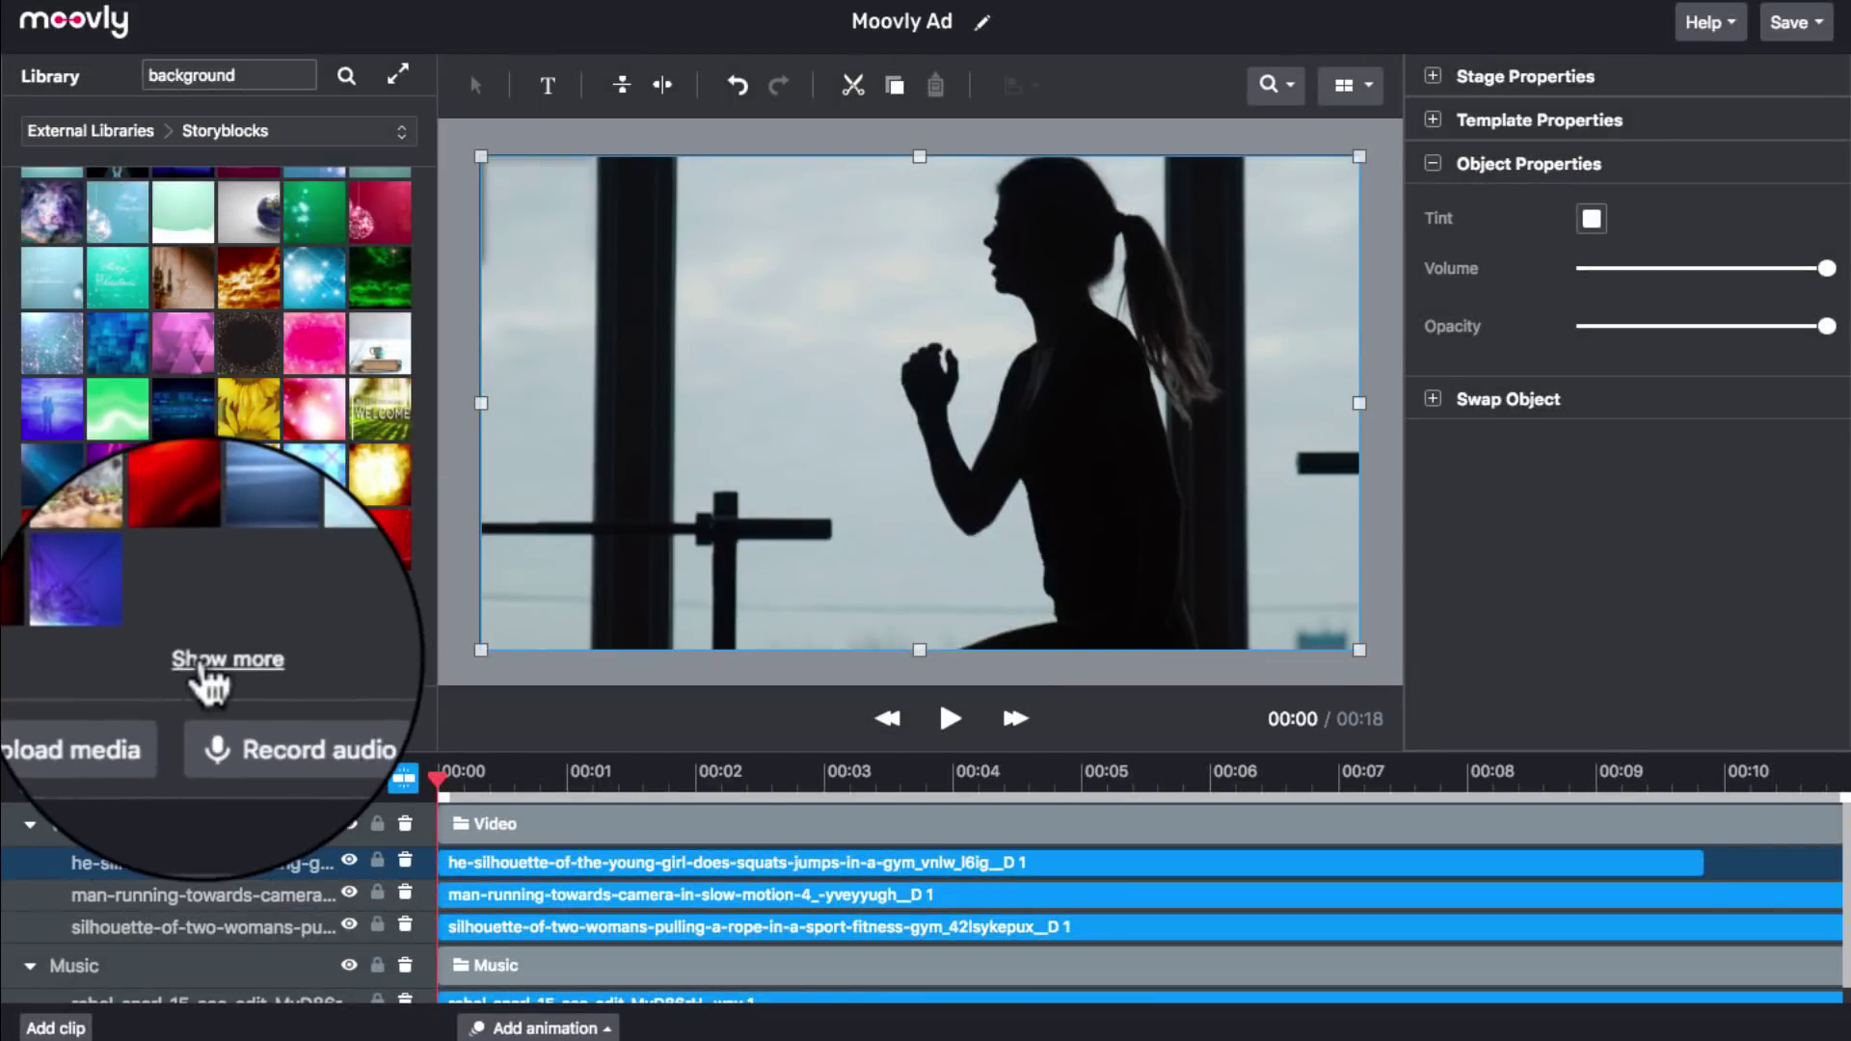
left_click(198, 674)
Search 'weightlifter' and insert the first weightlifter clip into the project.
double_click(472, 117)
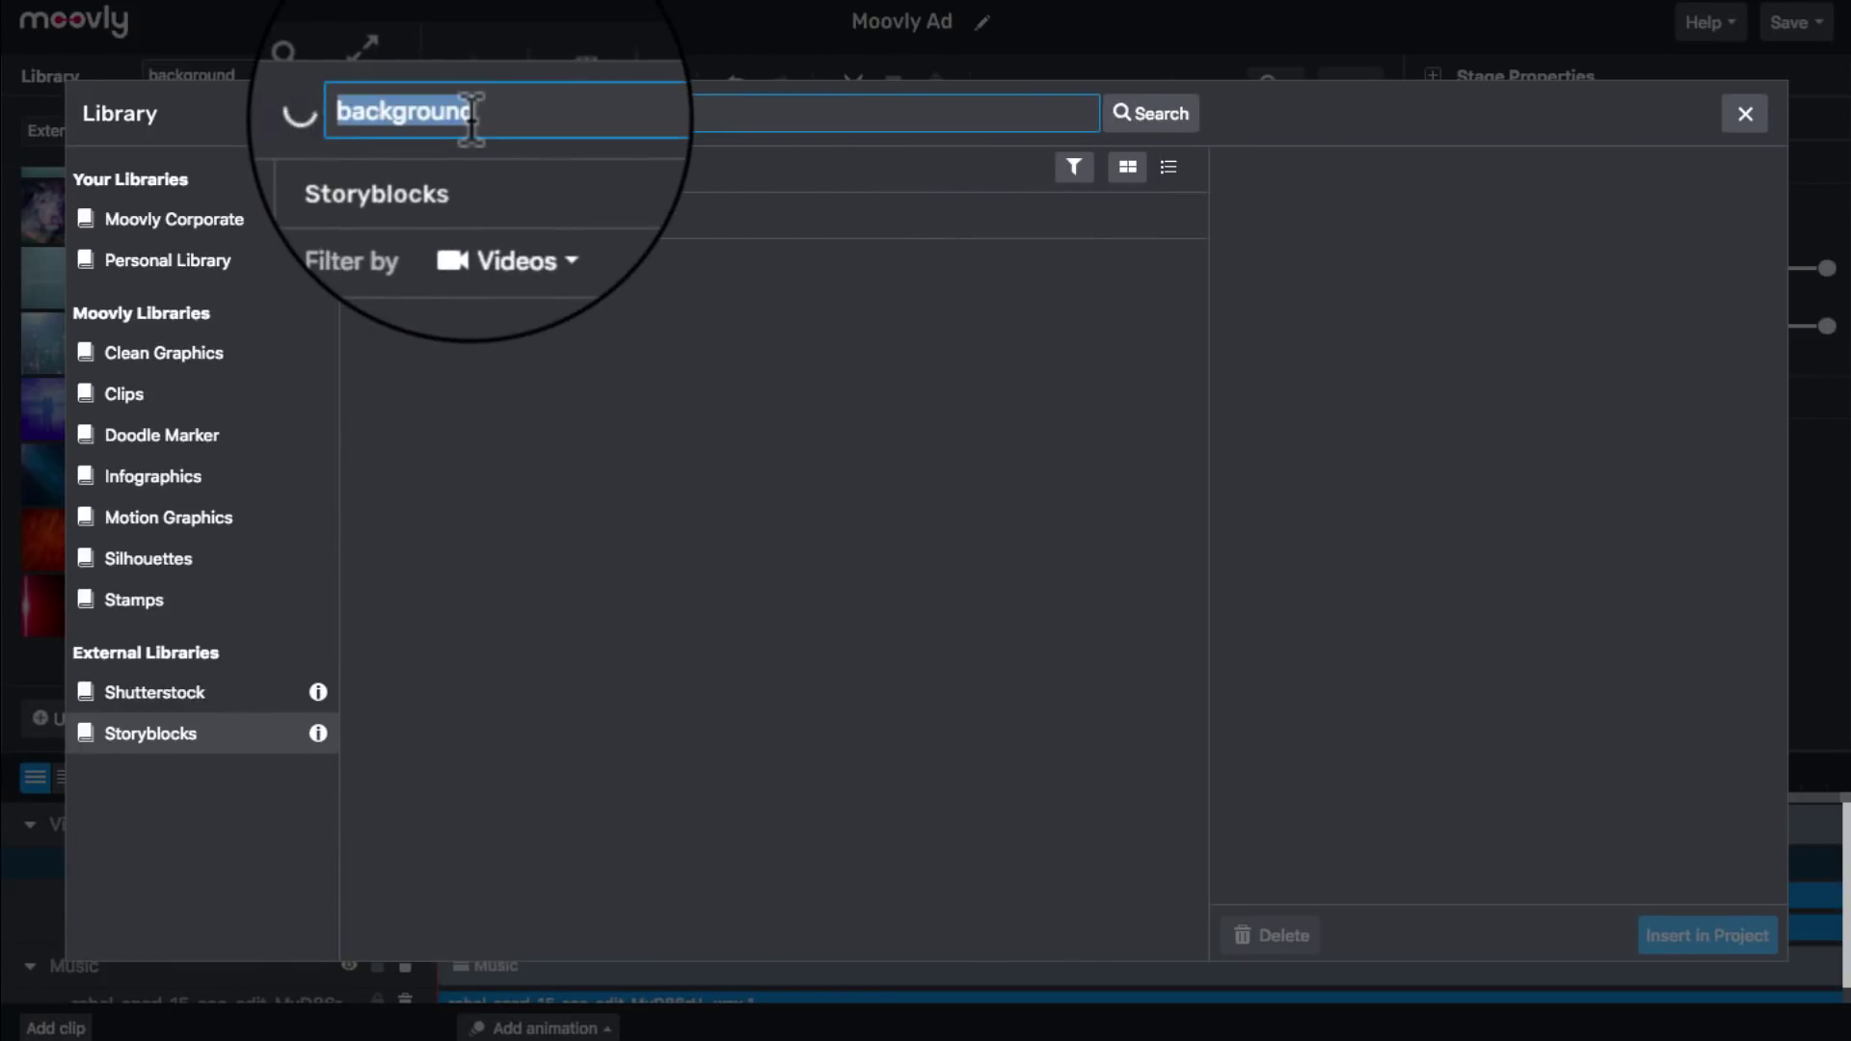
key("BackSpace")
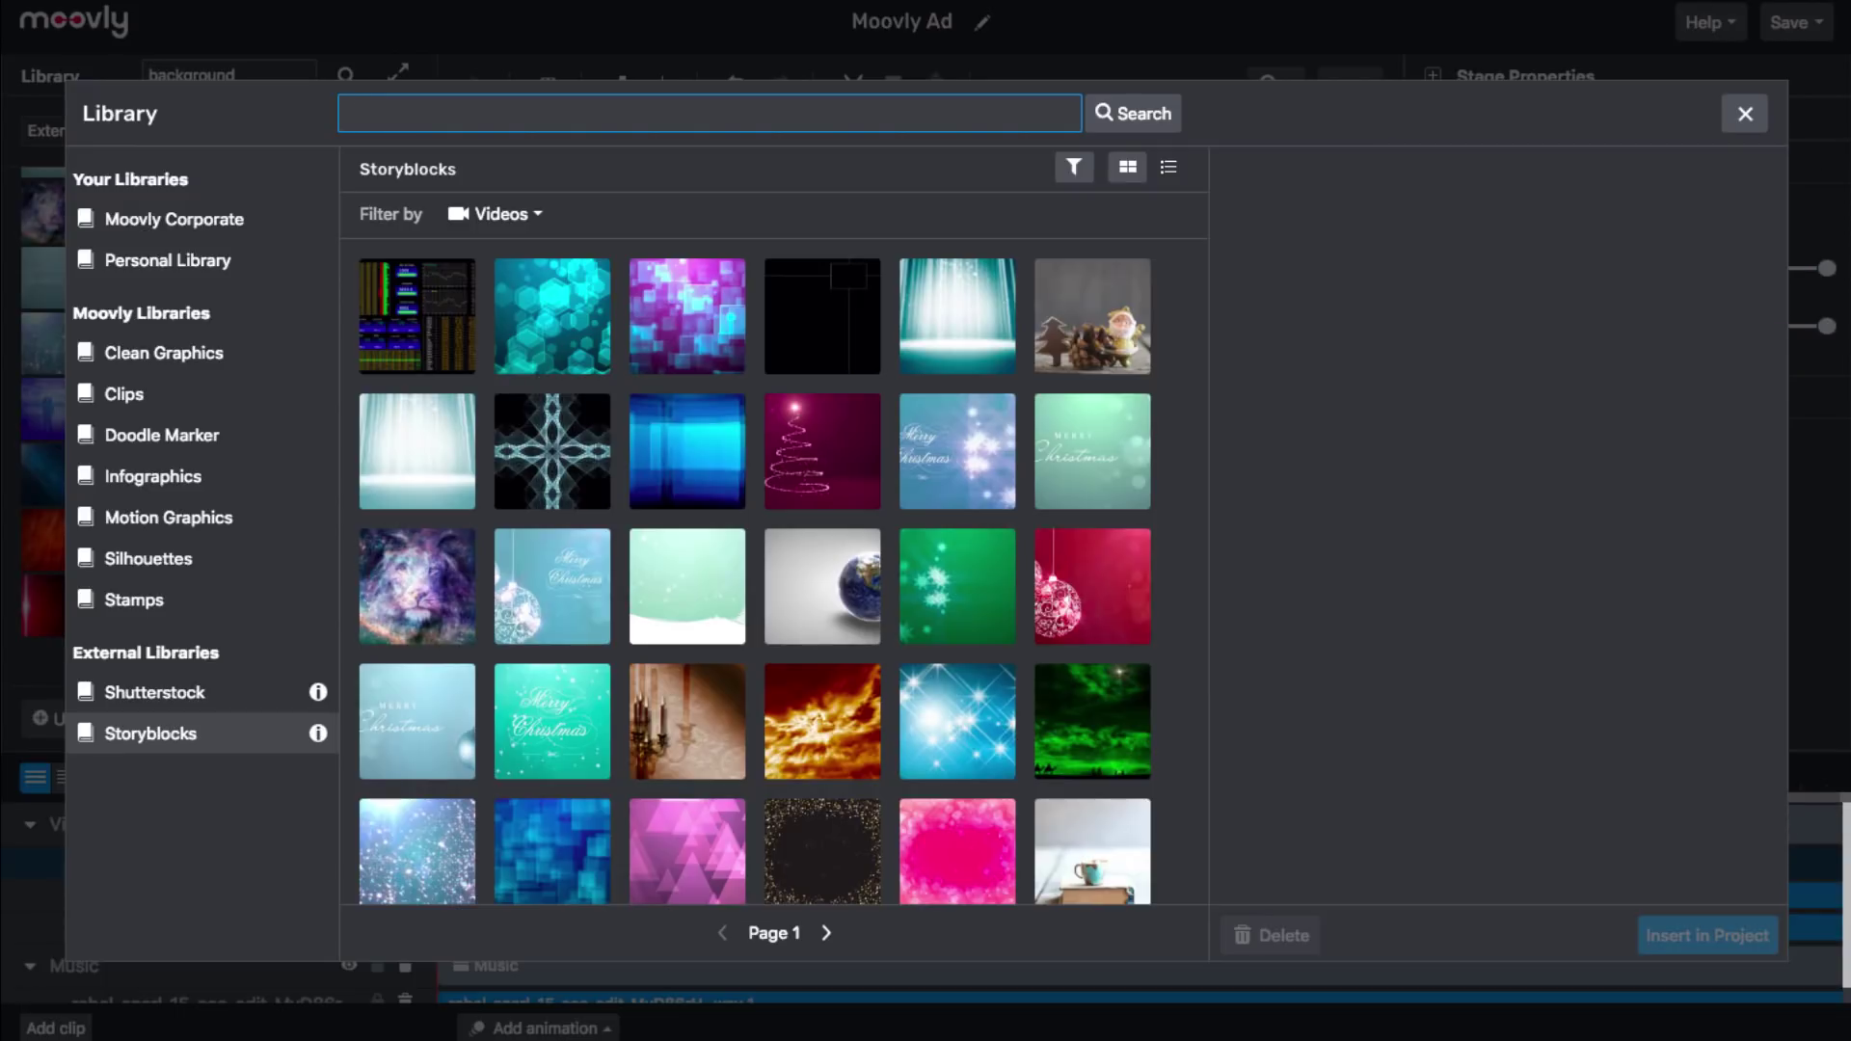
type("weightlifter")
key("Return")
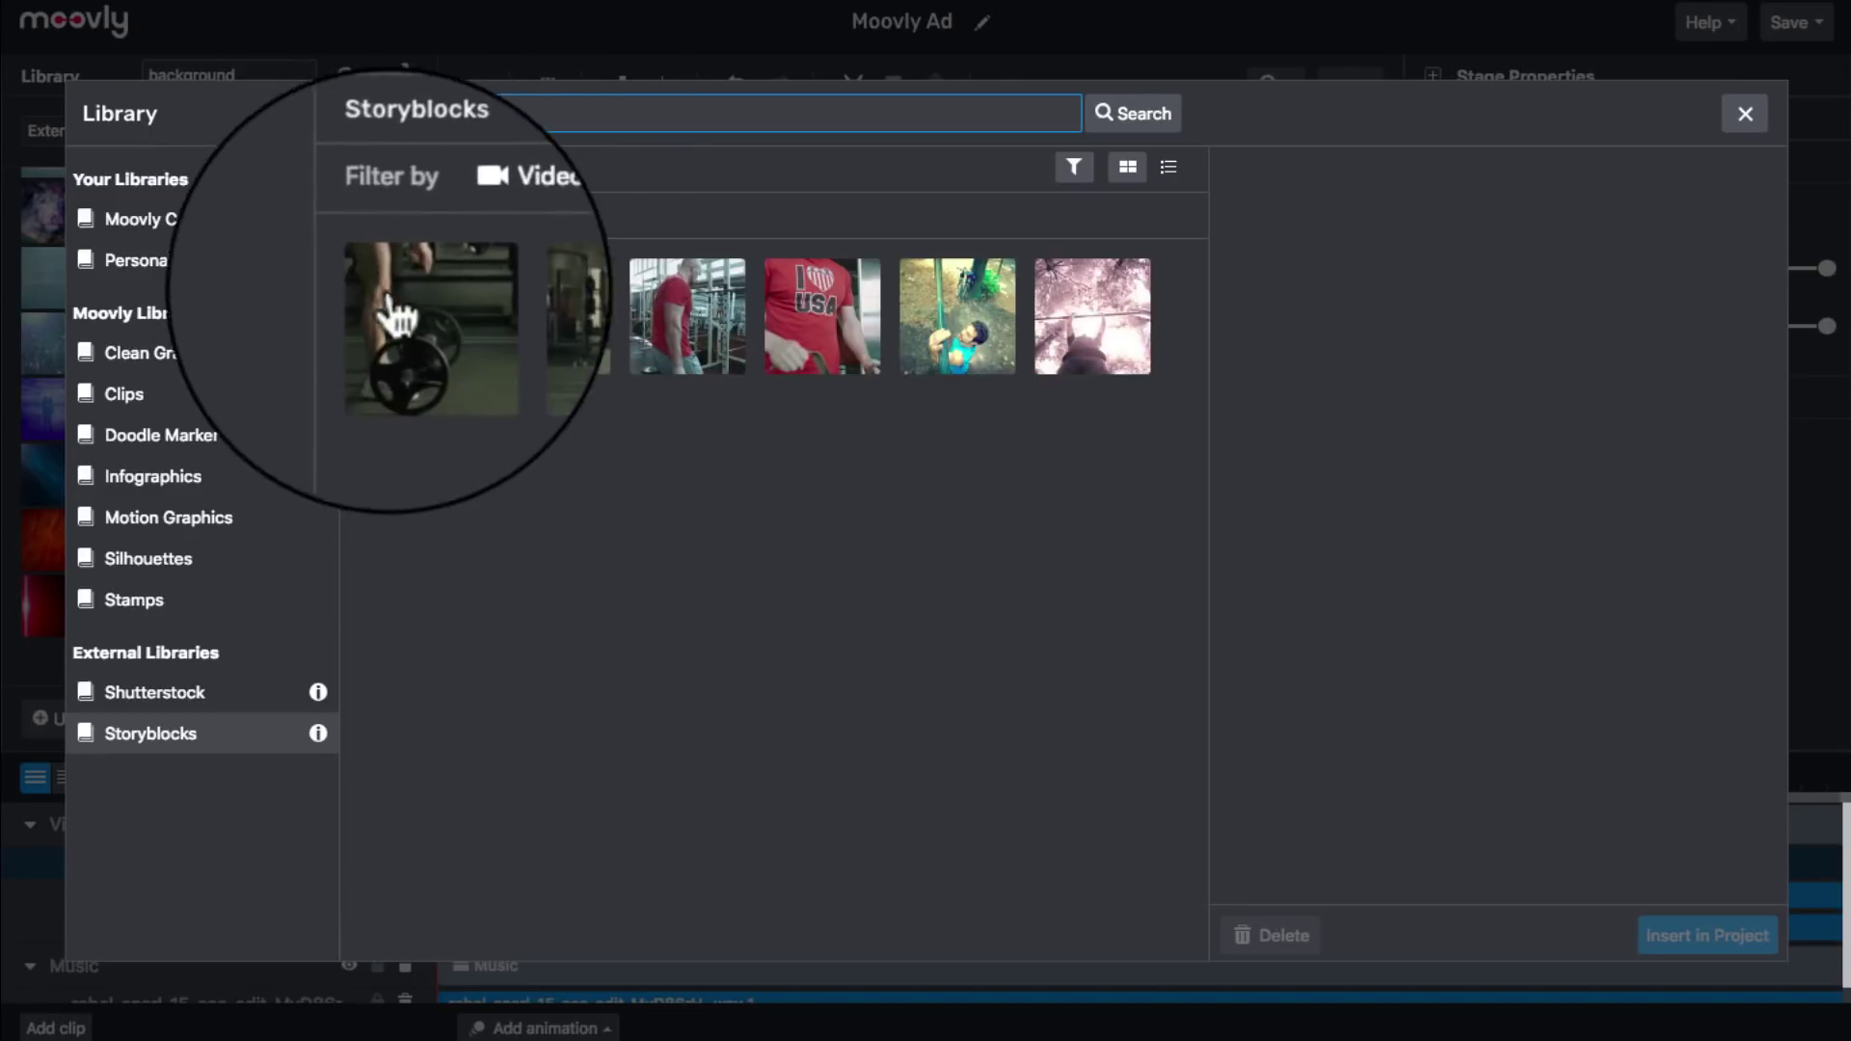
left_click(470, 342)
left_click(1703, 934)
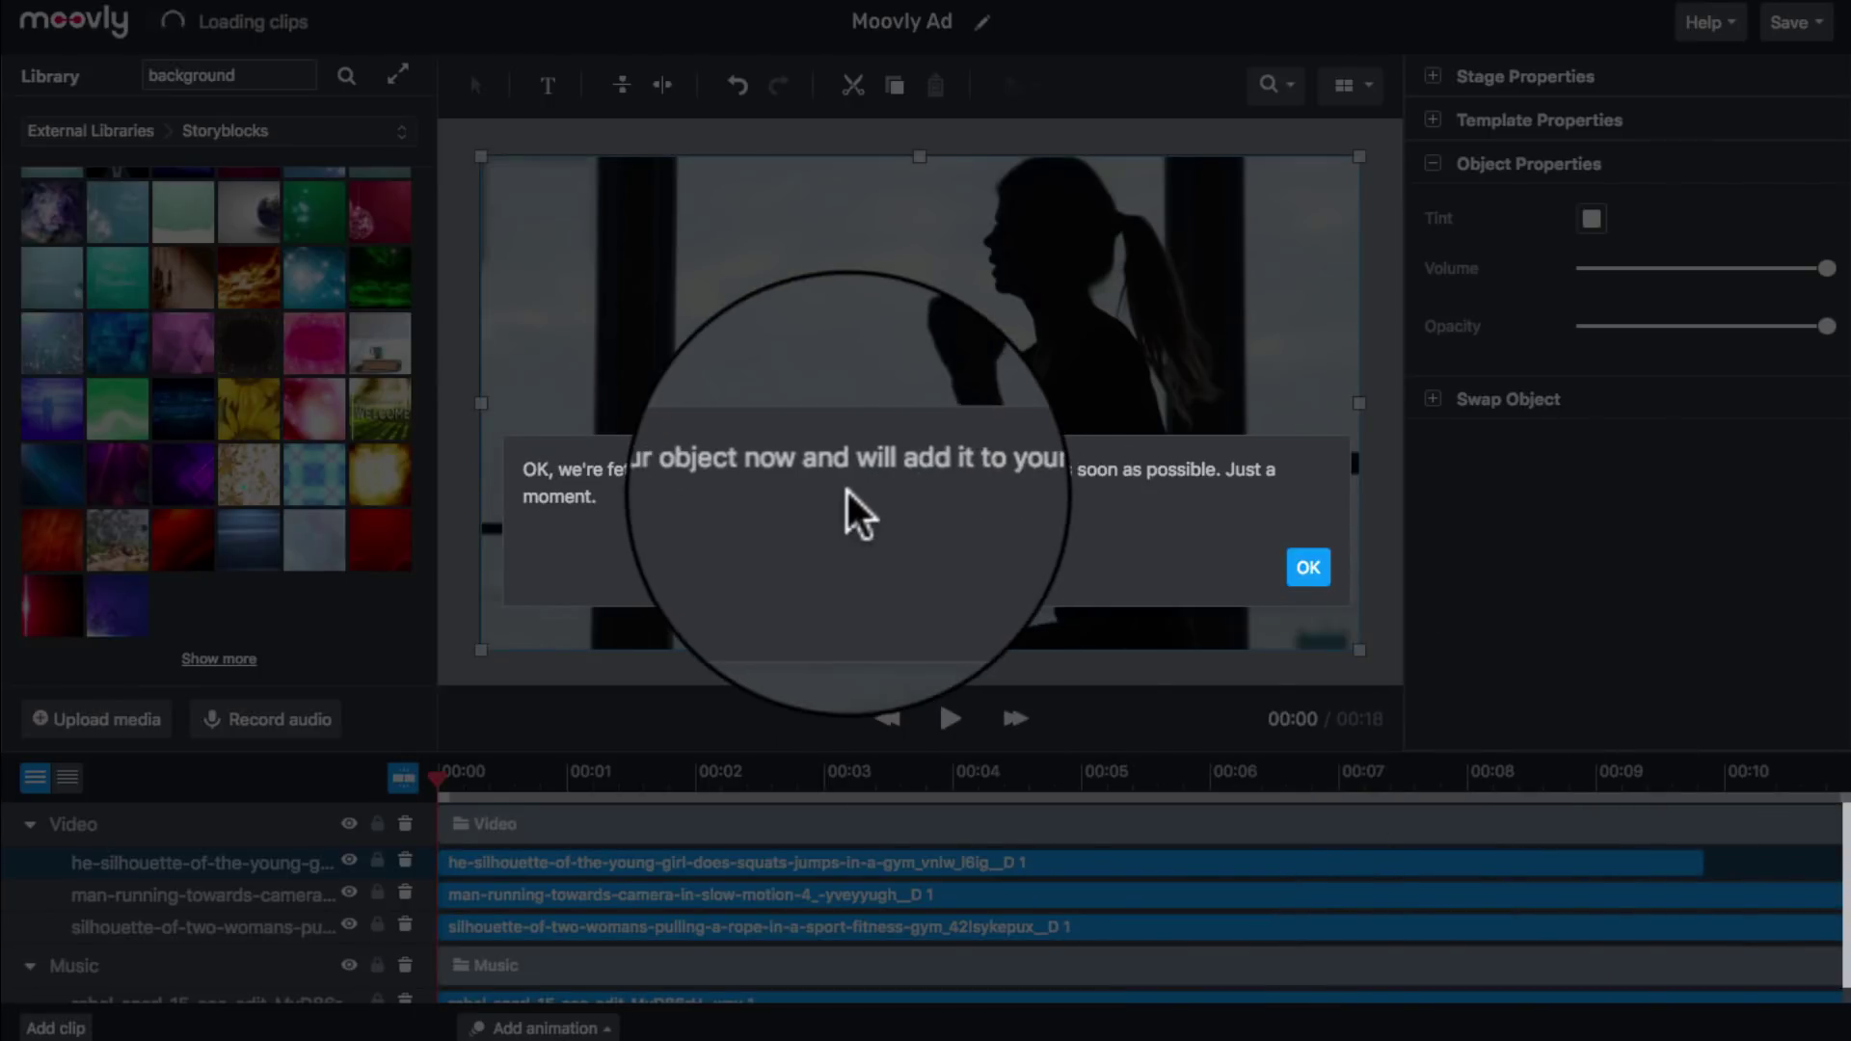
left_click(1312, 564)
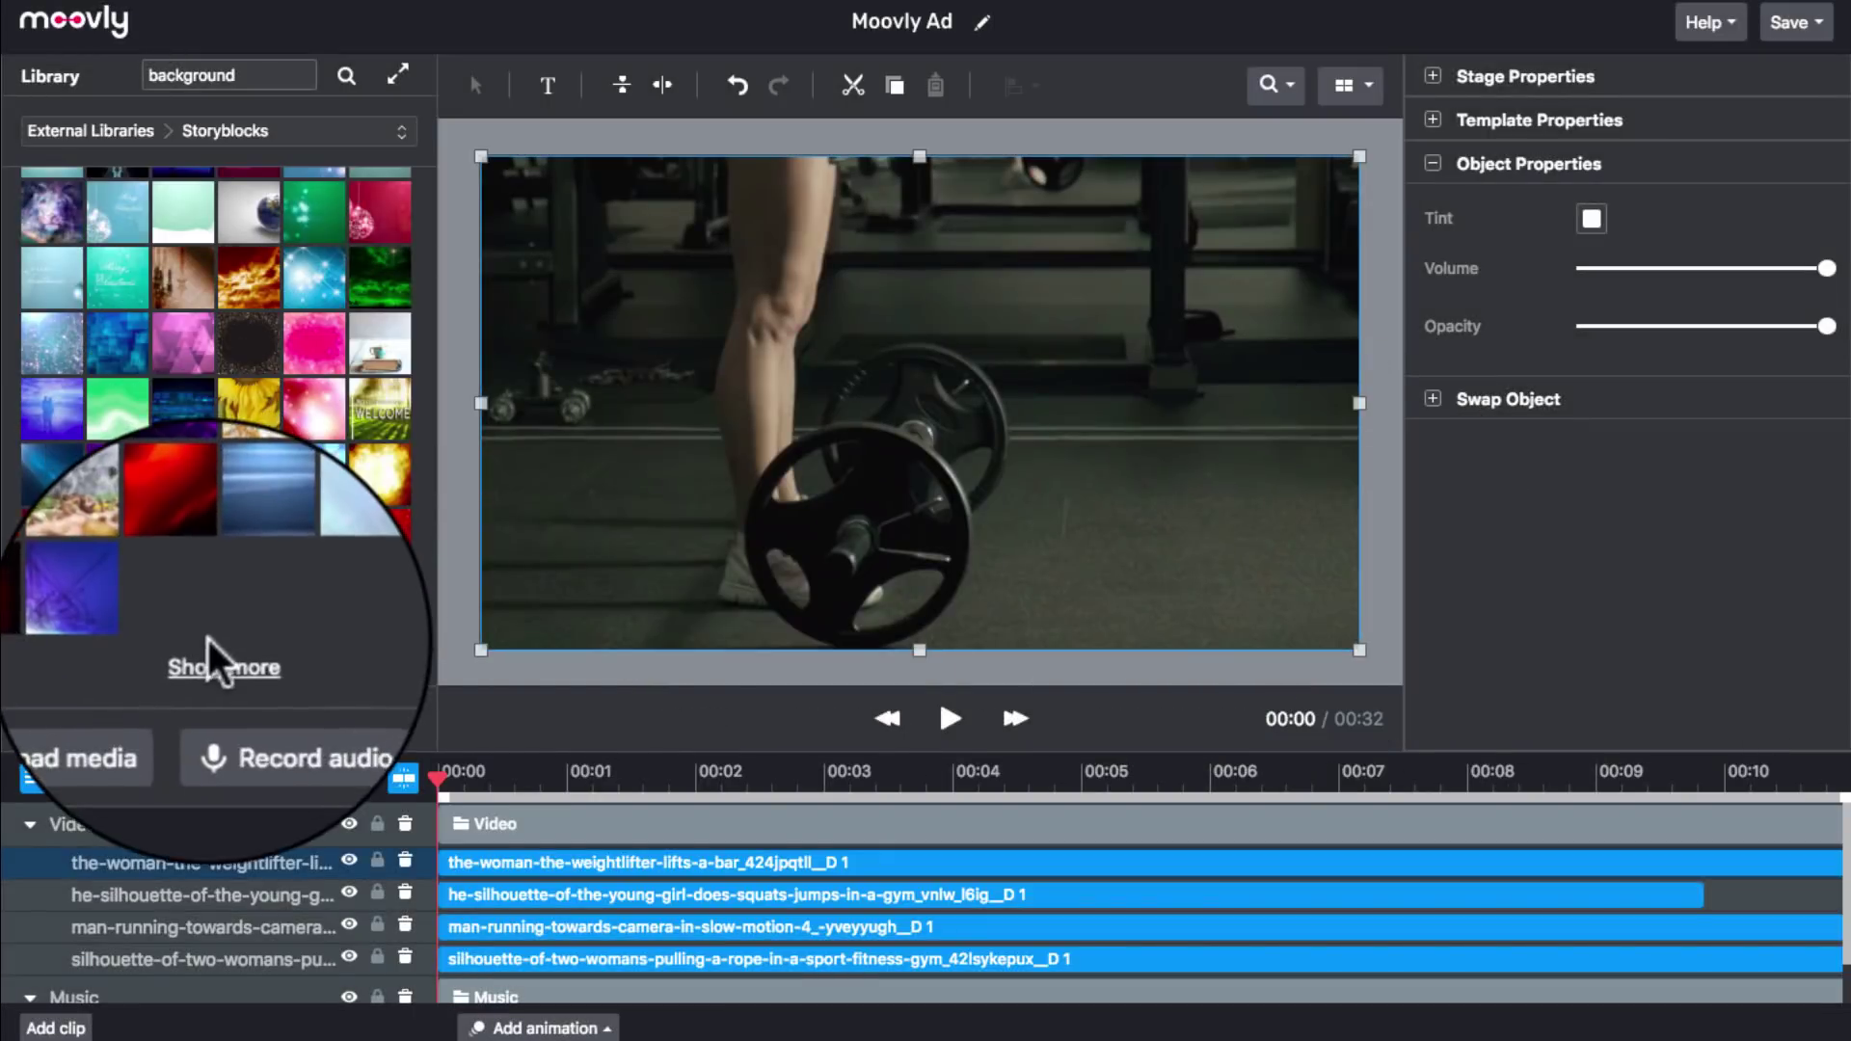
Search 'men peddling' and insert the clip of two men cycling at sunset.
left_click(218, 661)
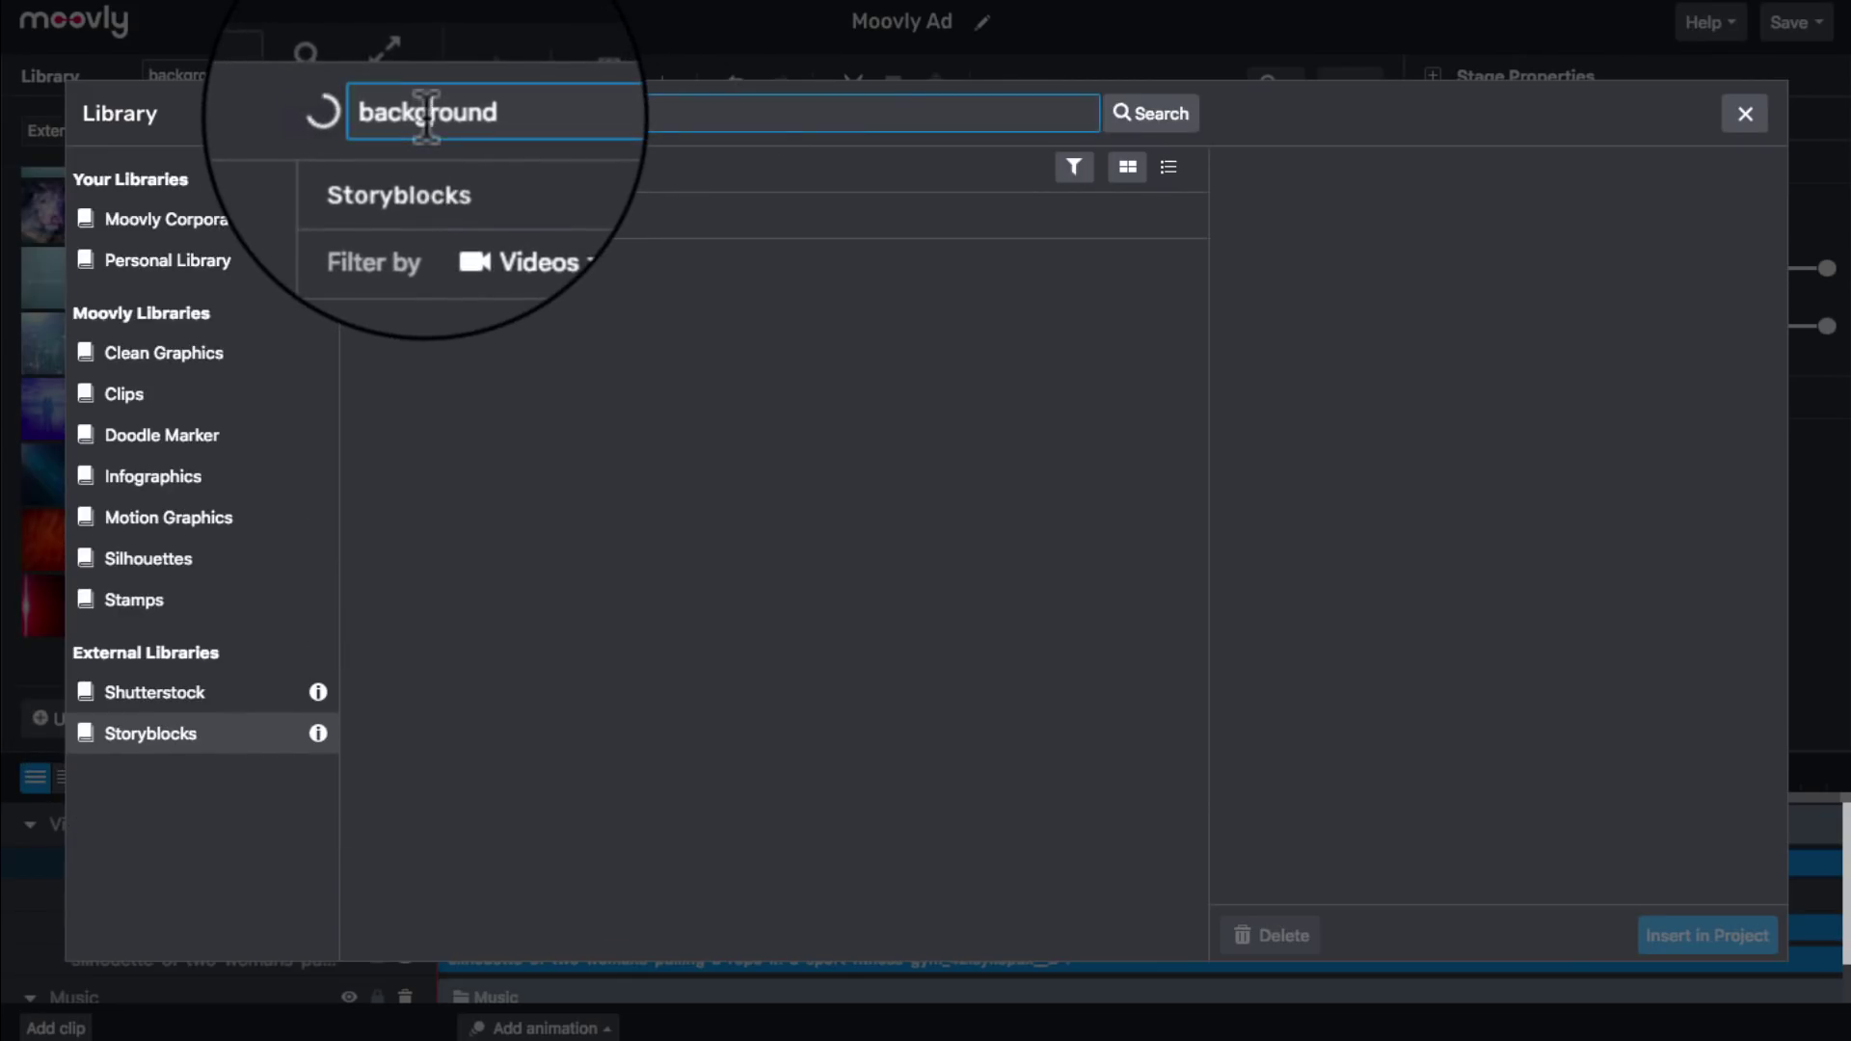
double_click(426, 114)
key("BackSpace")
type("m")
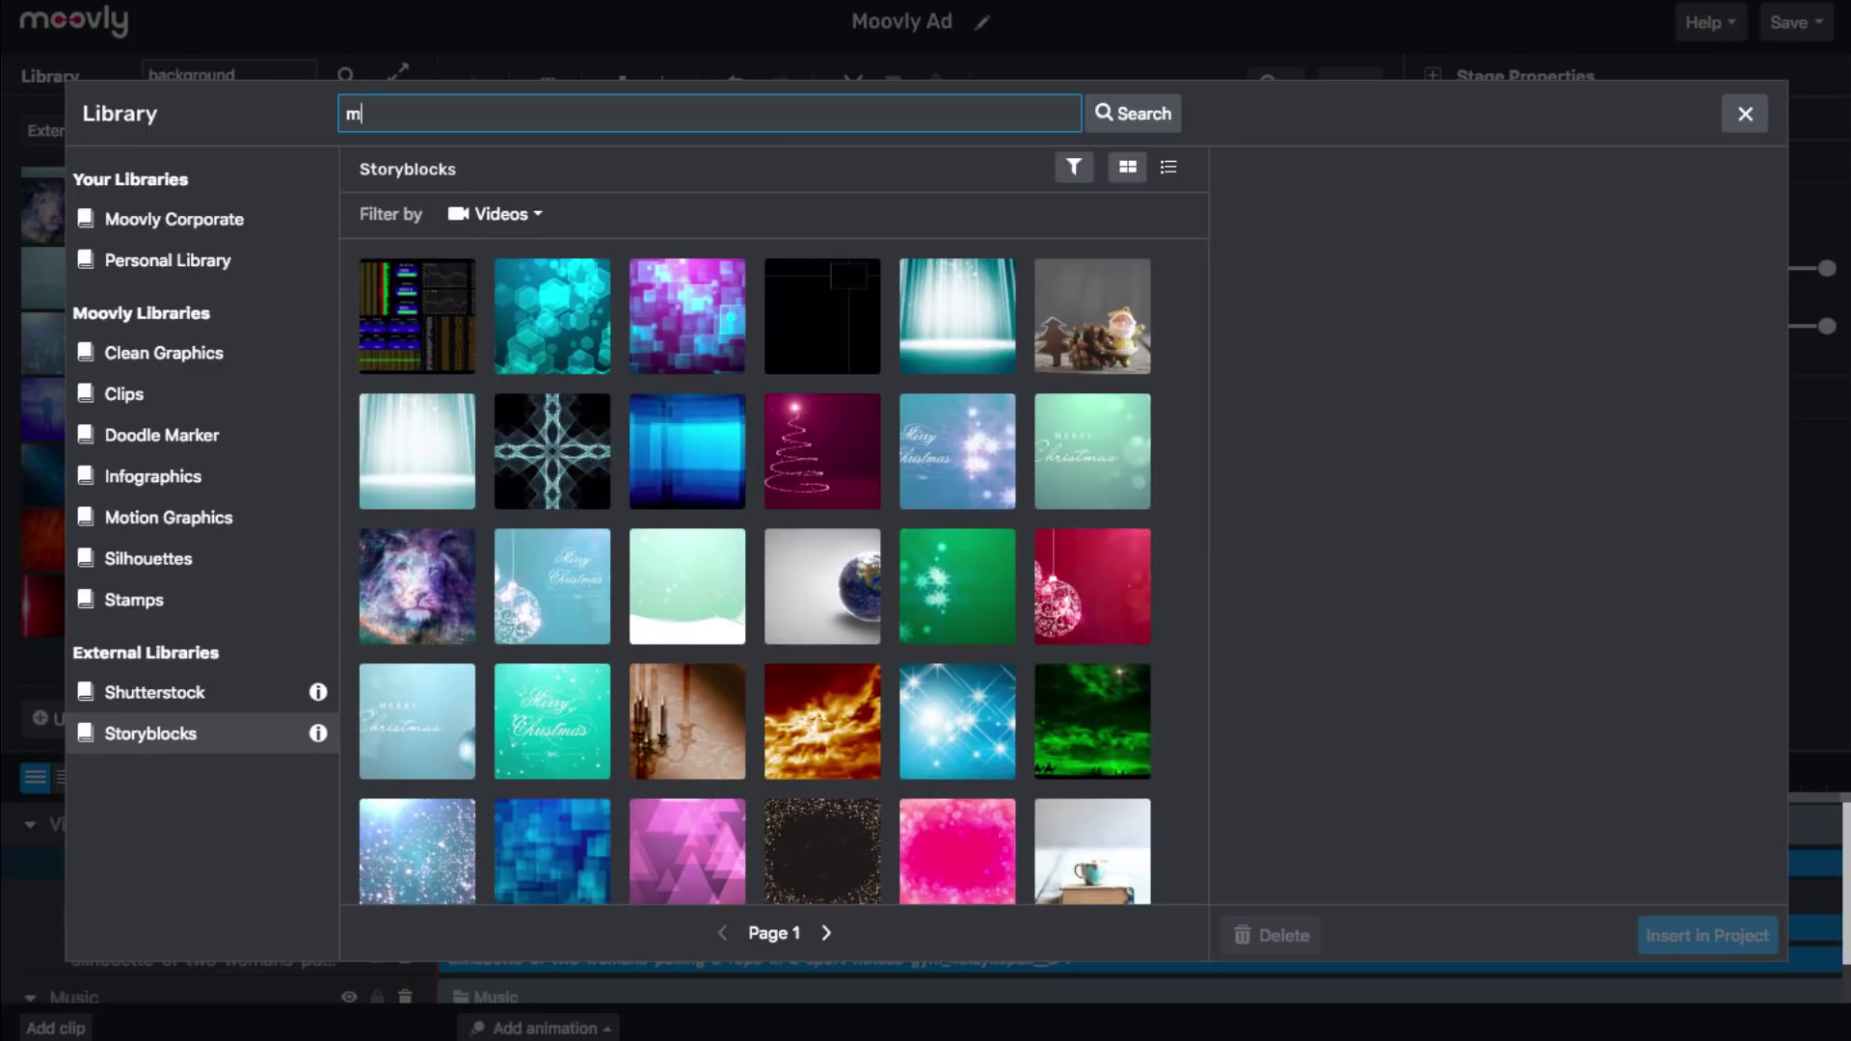
type("en peddling")
key("Return")
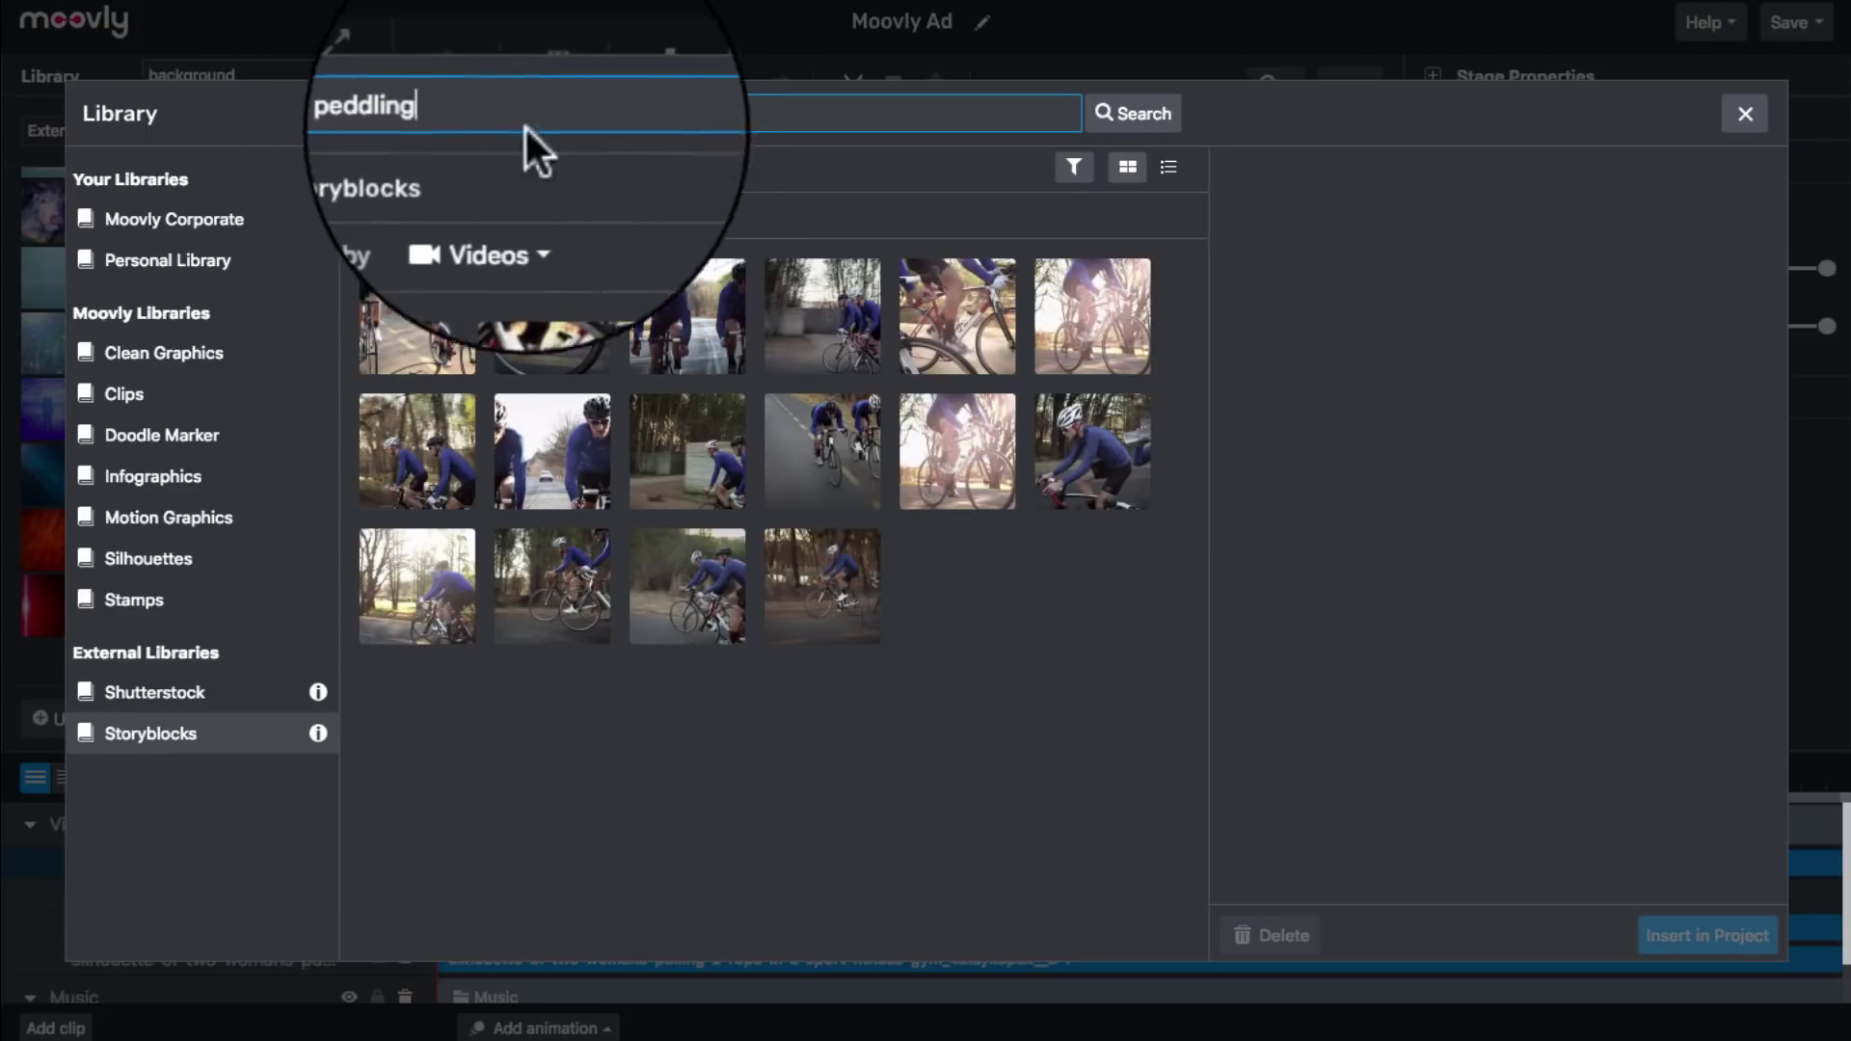
left_click(552, 316)
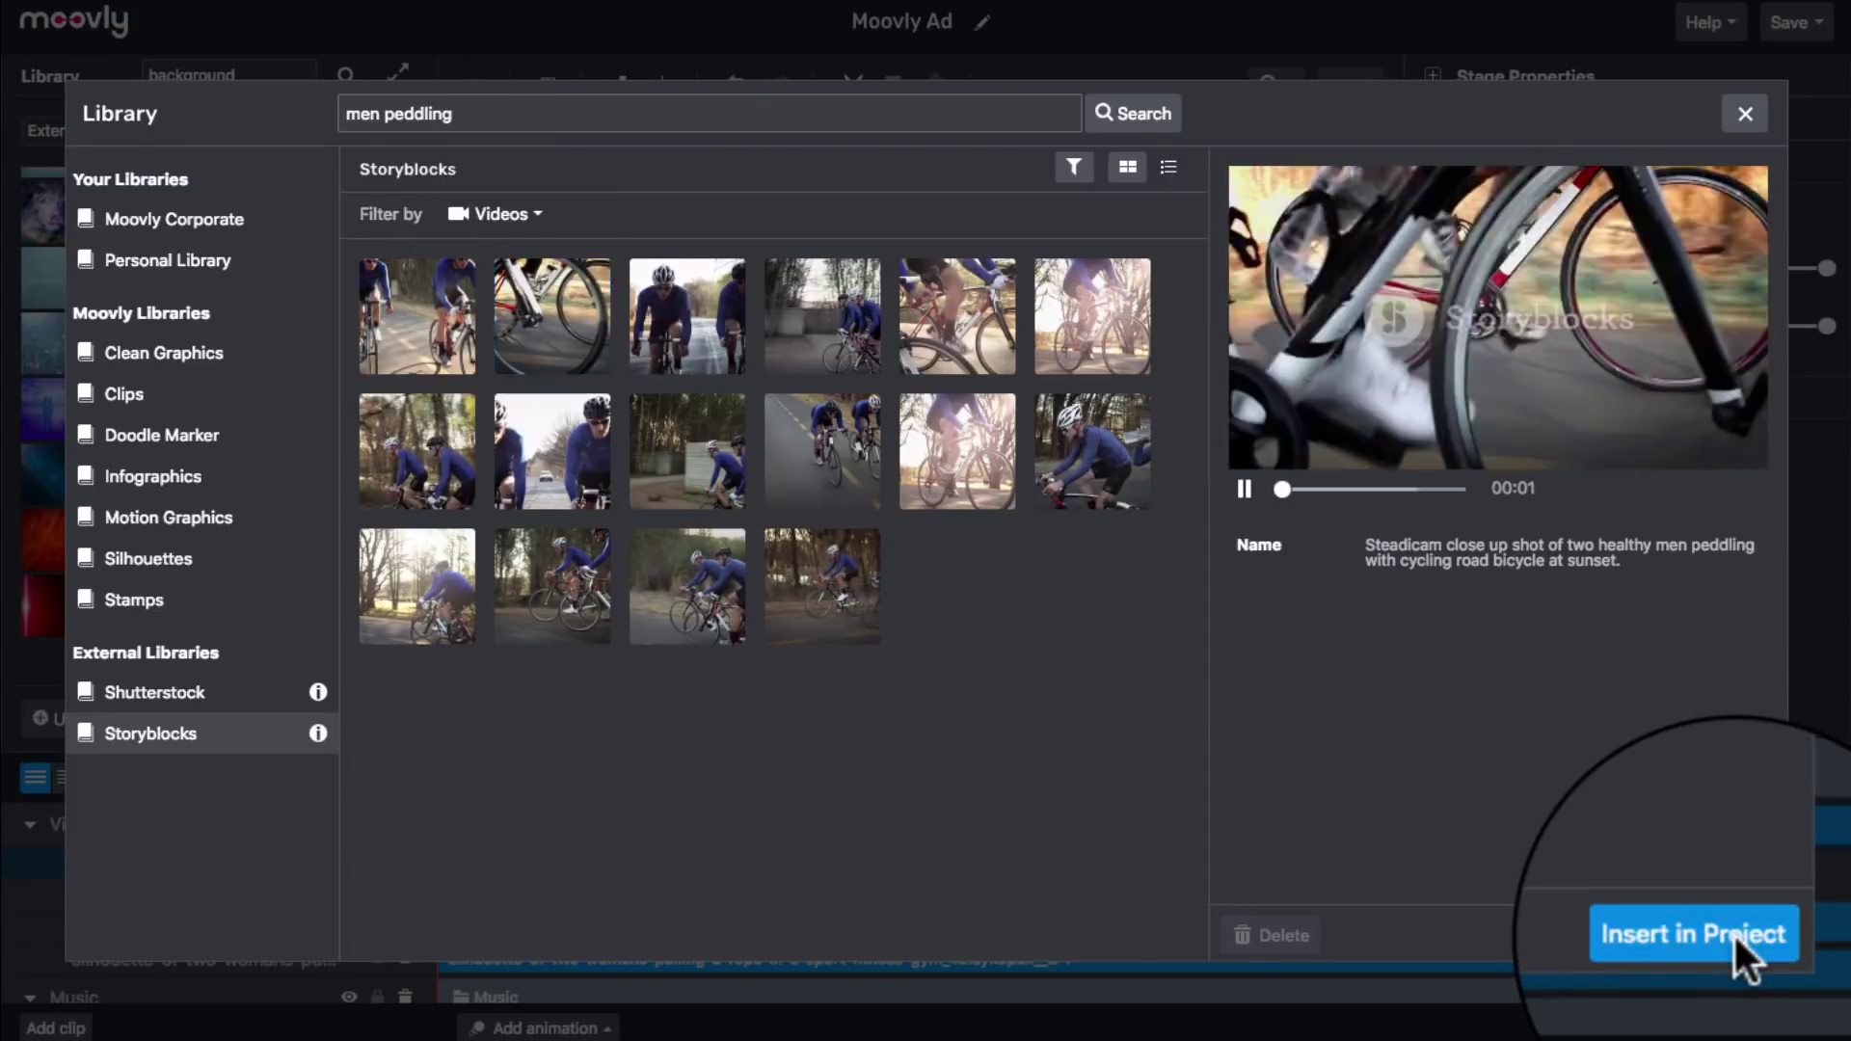
left_click(1733, 933)
left_click(1311, 553)
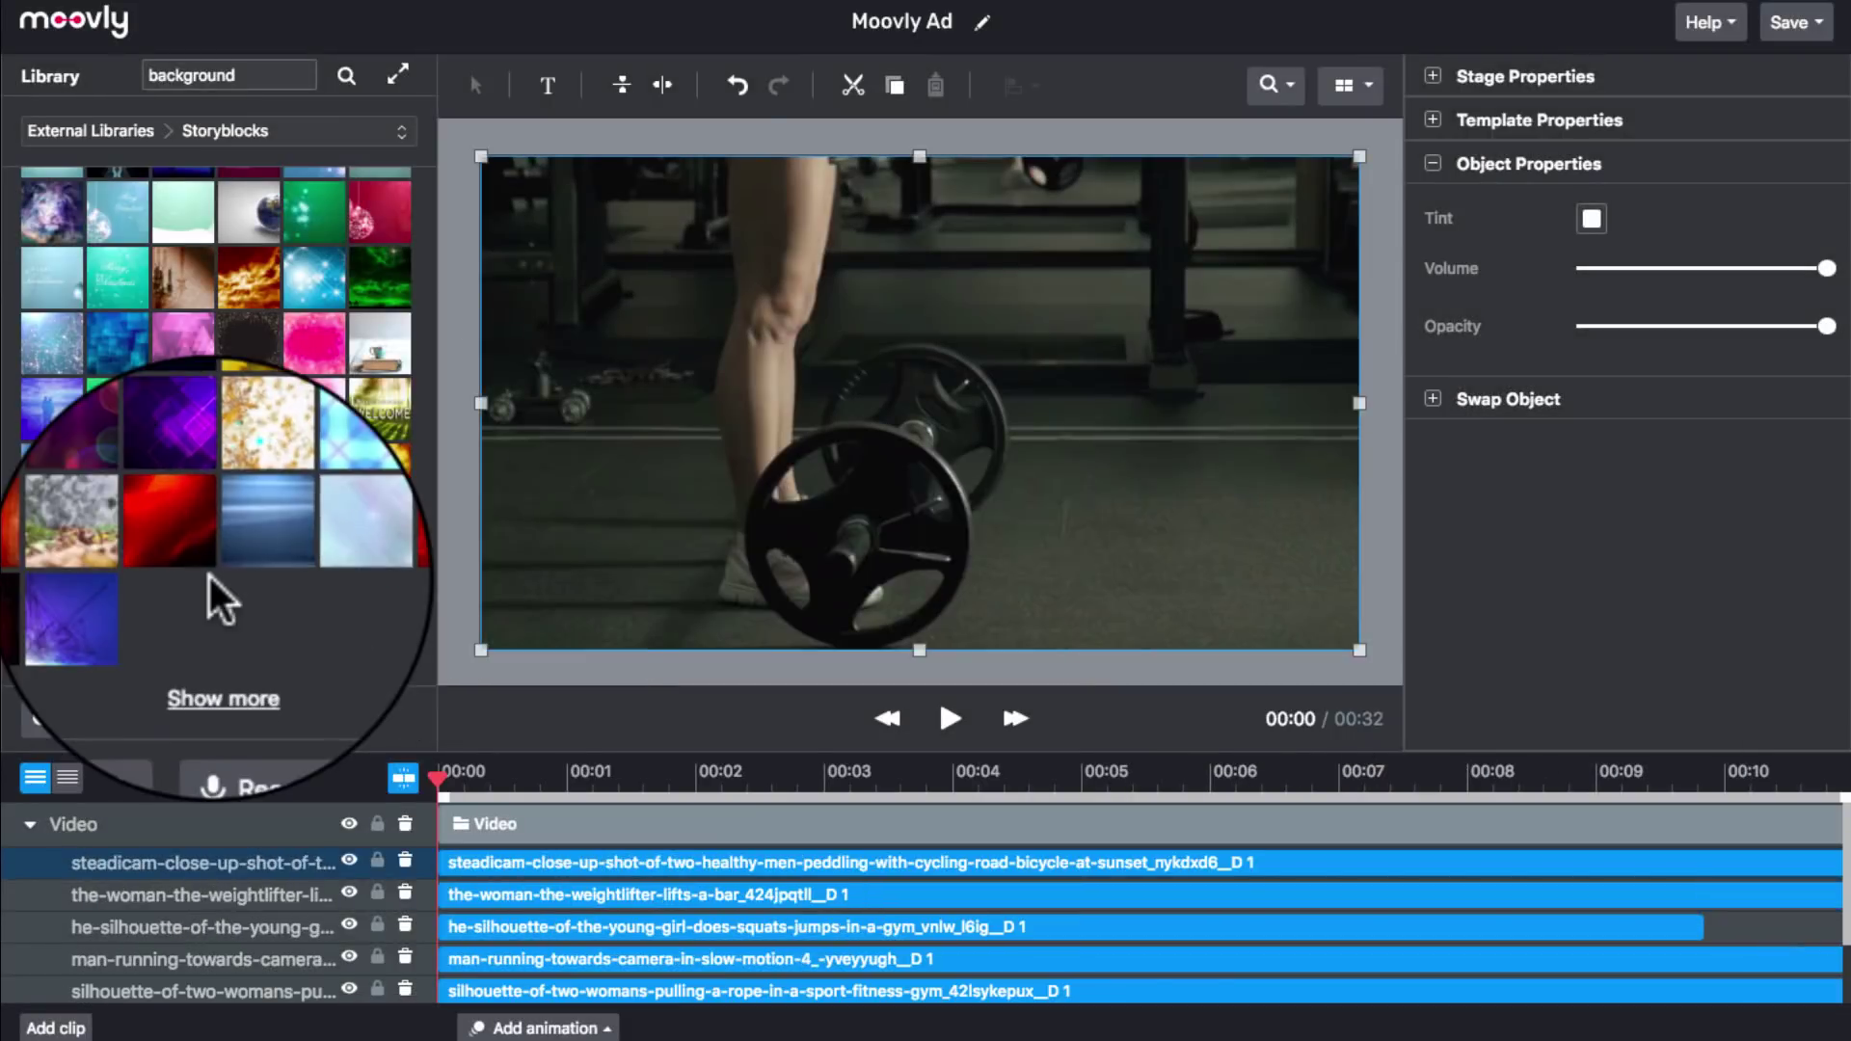
Search 'screw weight' and insert the clip of hands screwing a weight into place.
left_click(219, 659)
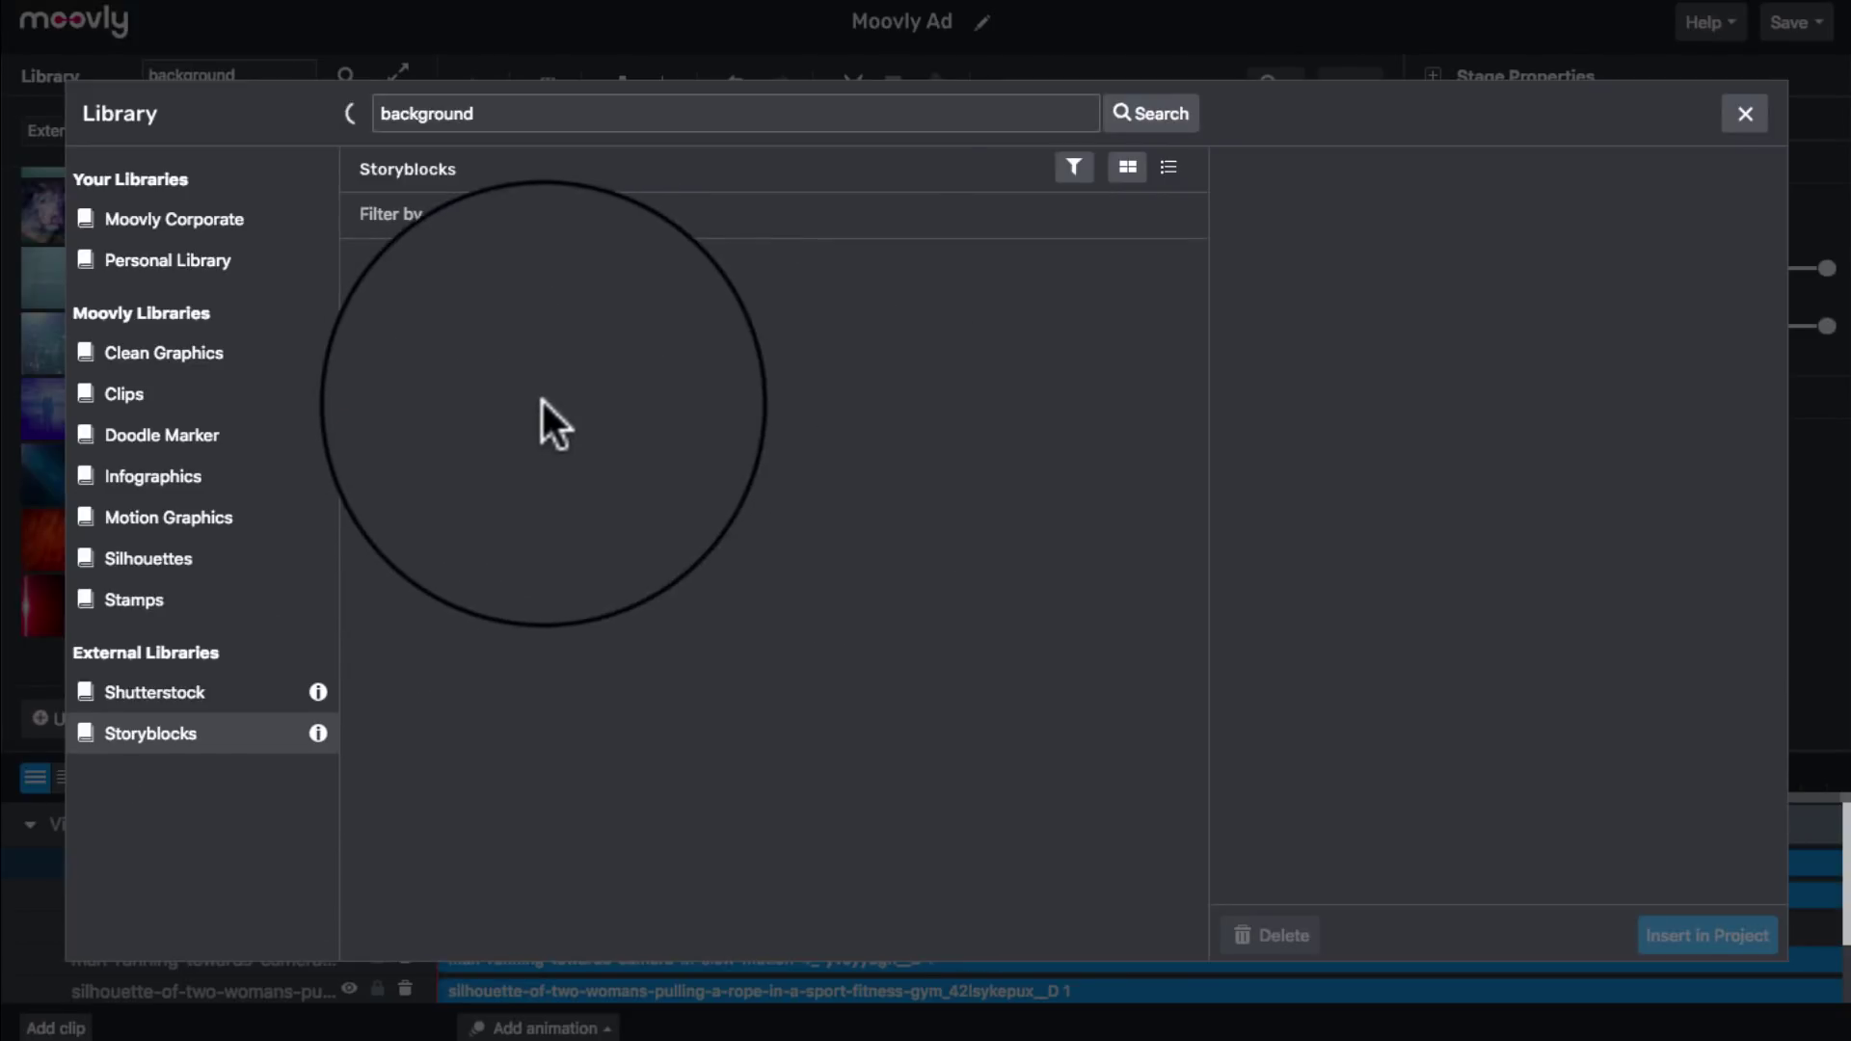
double_click(463, 113)
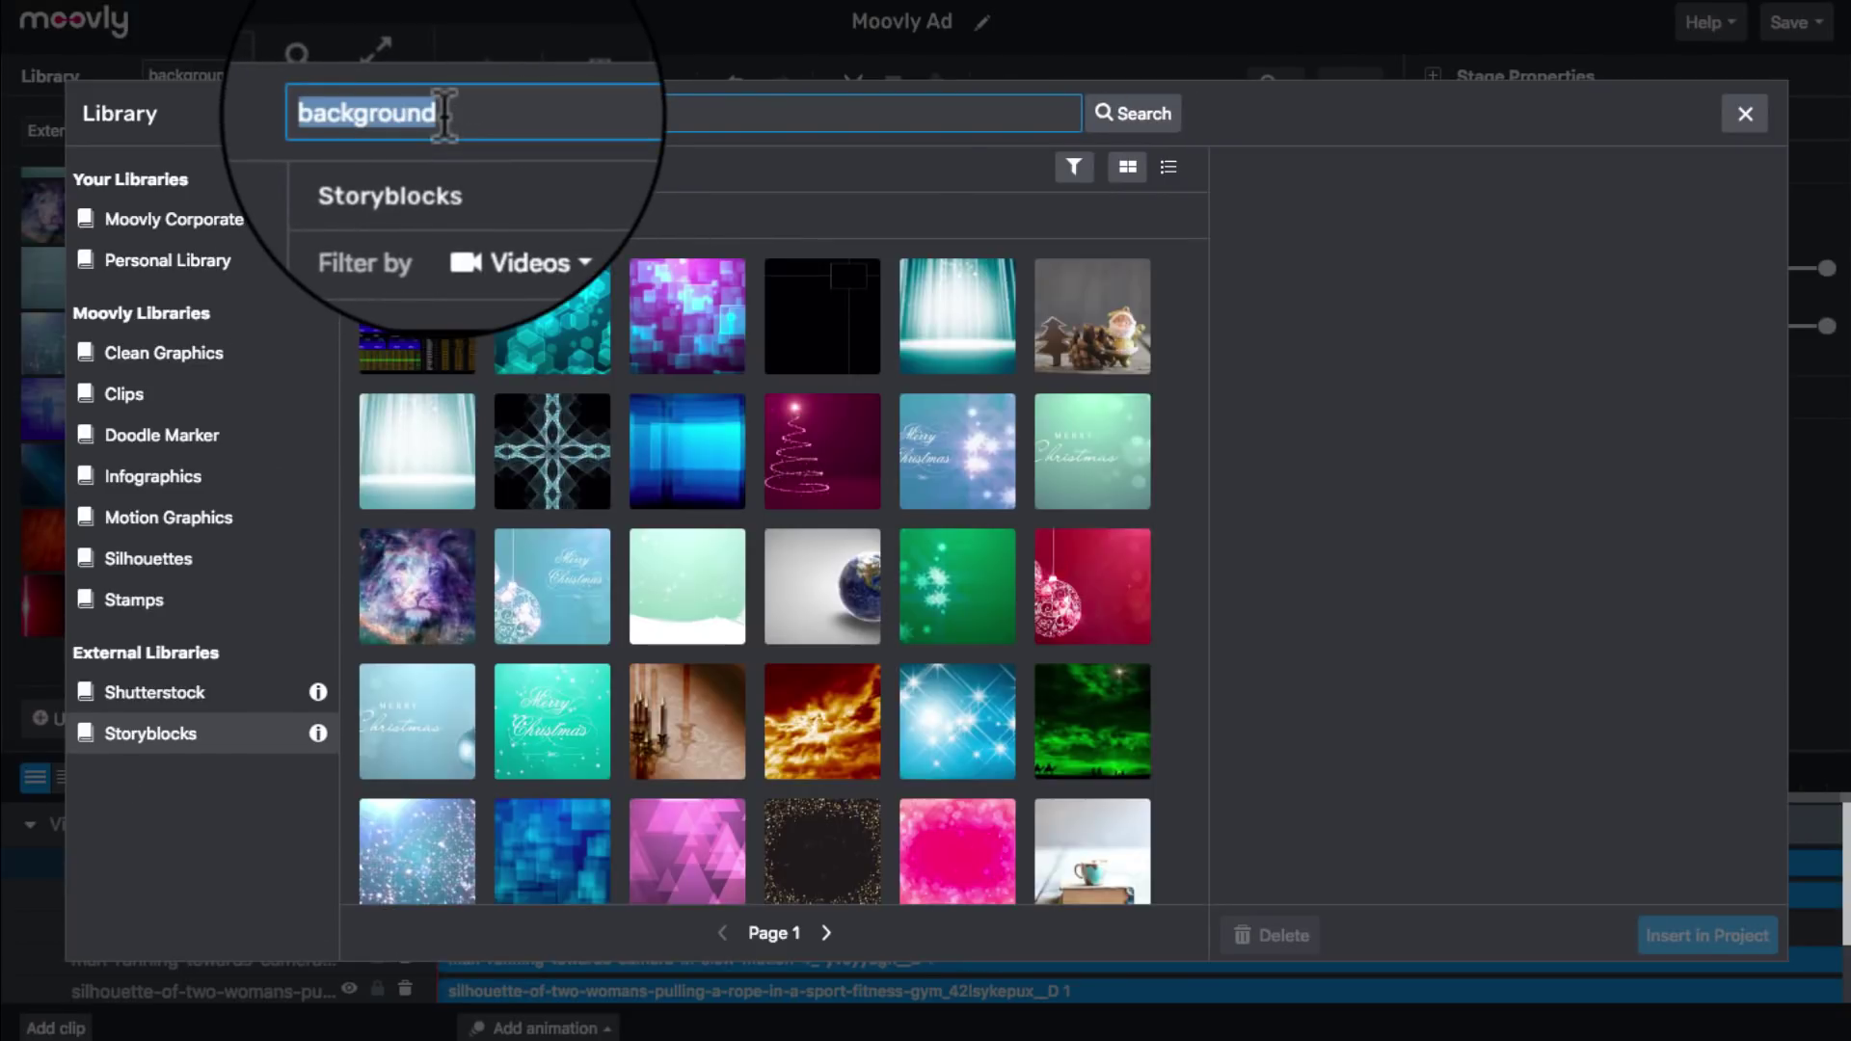
key("BackSpace")
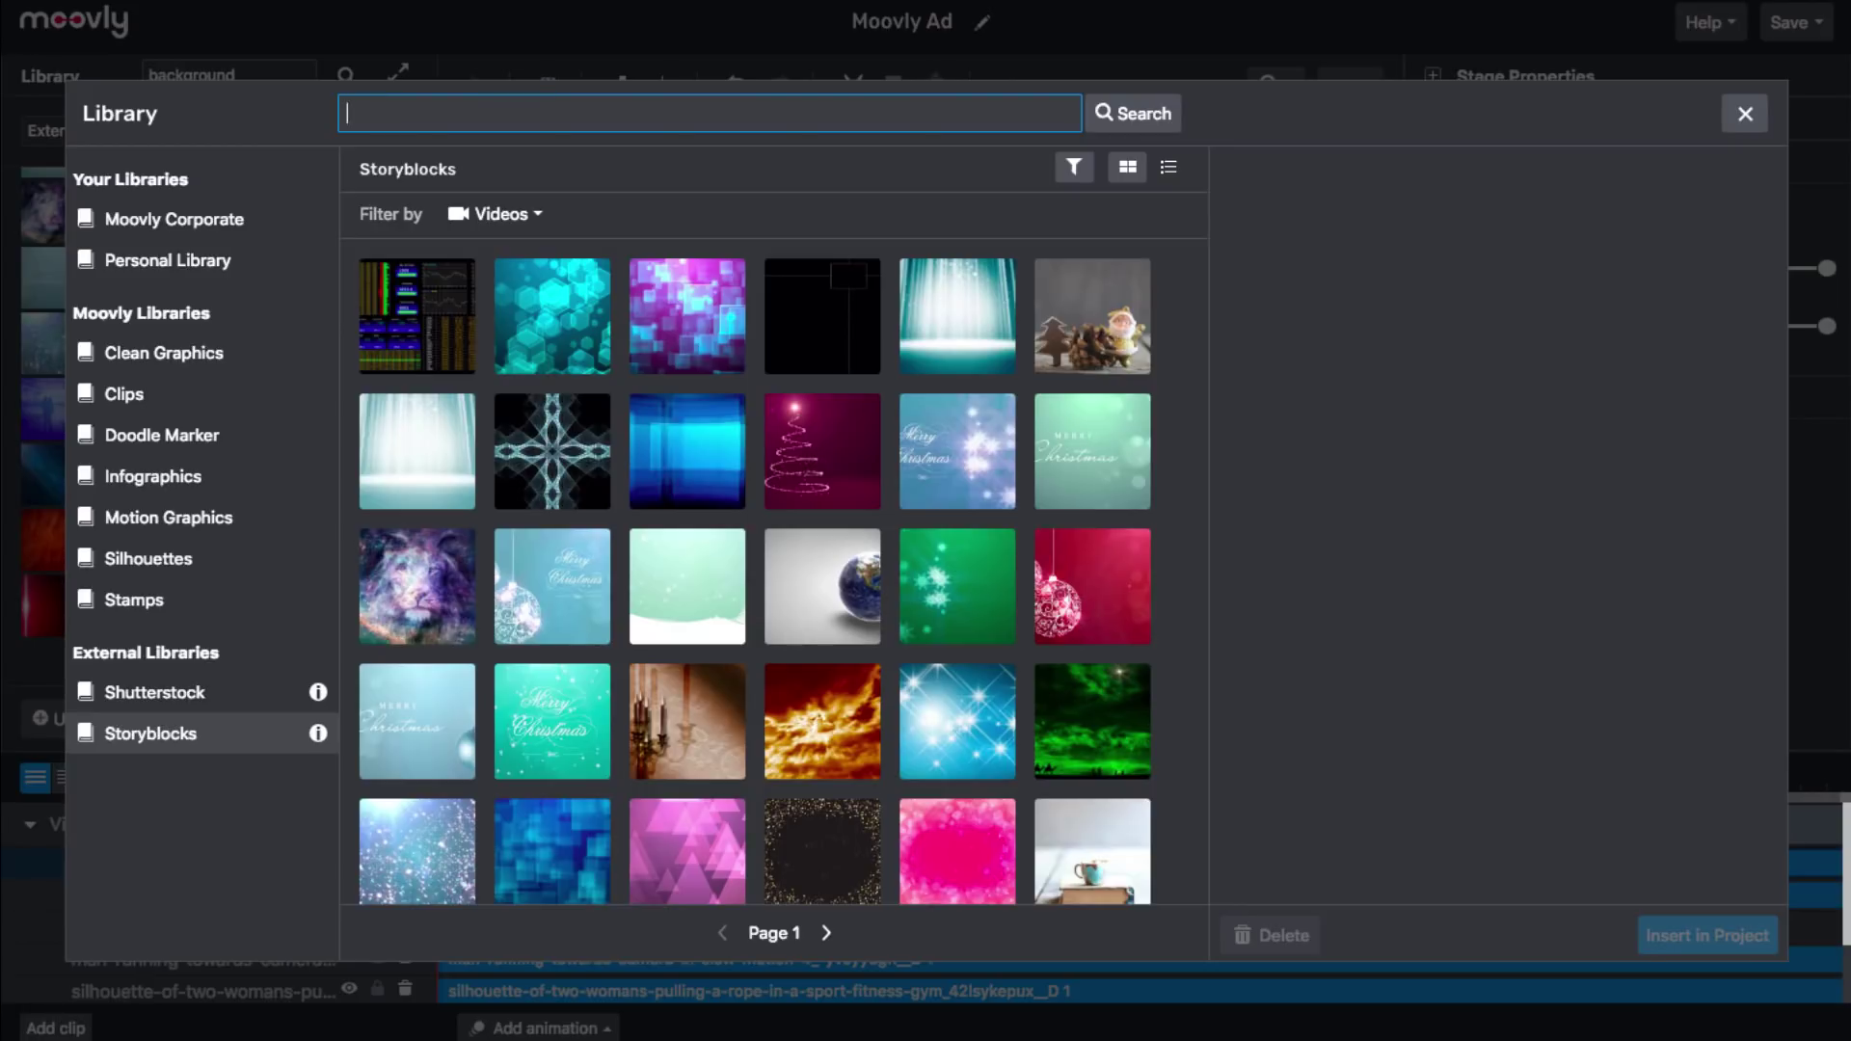
type("screw weight")
key("Return")
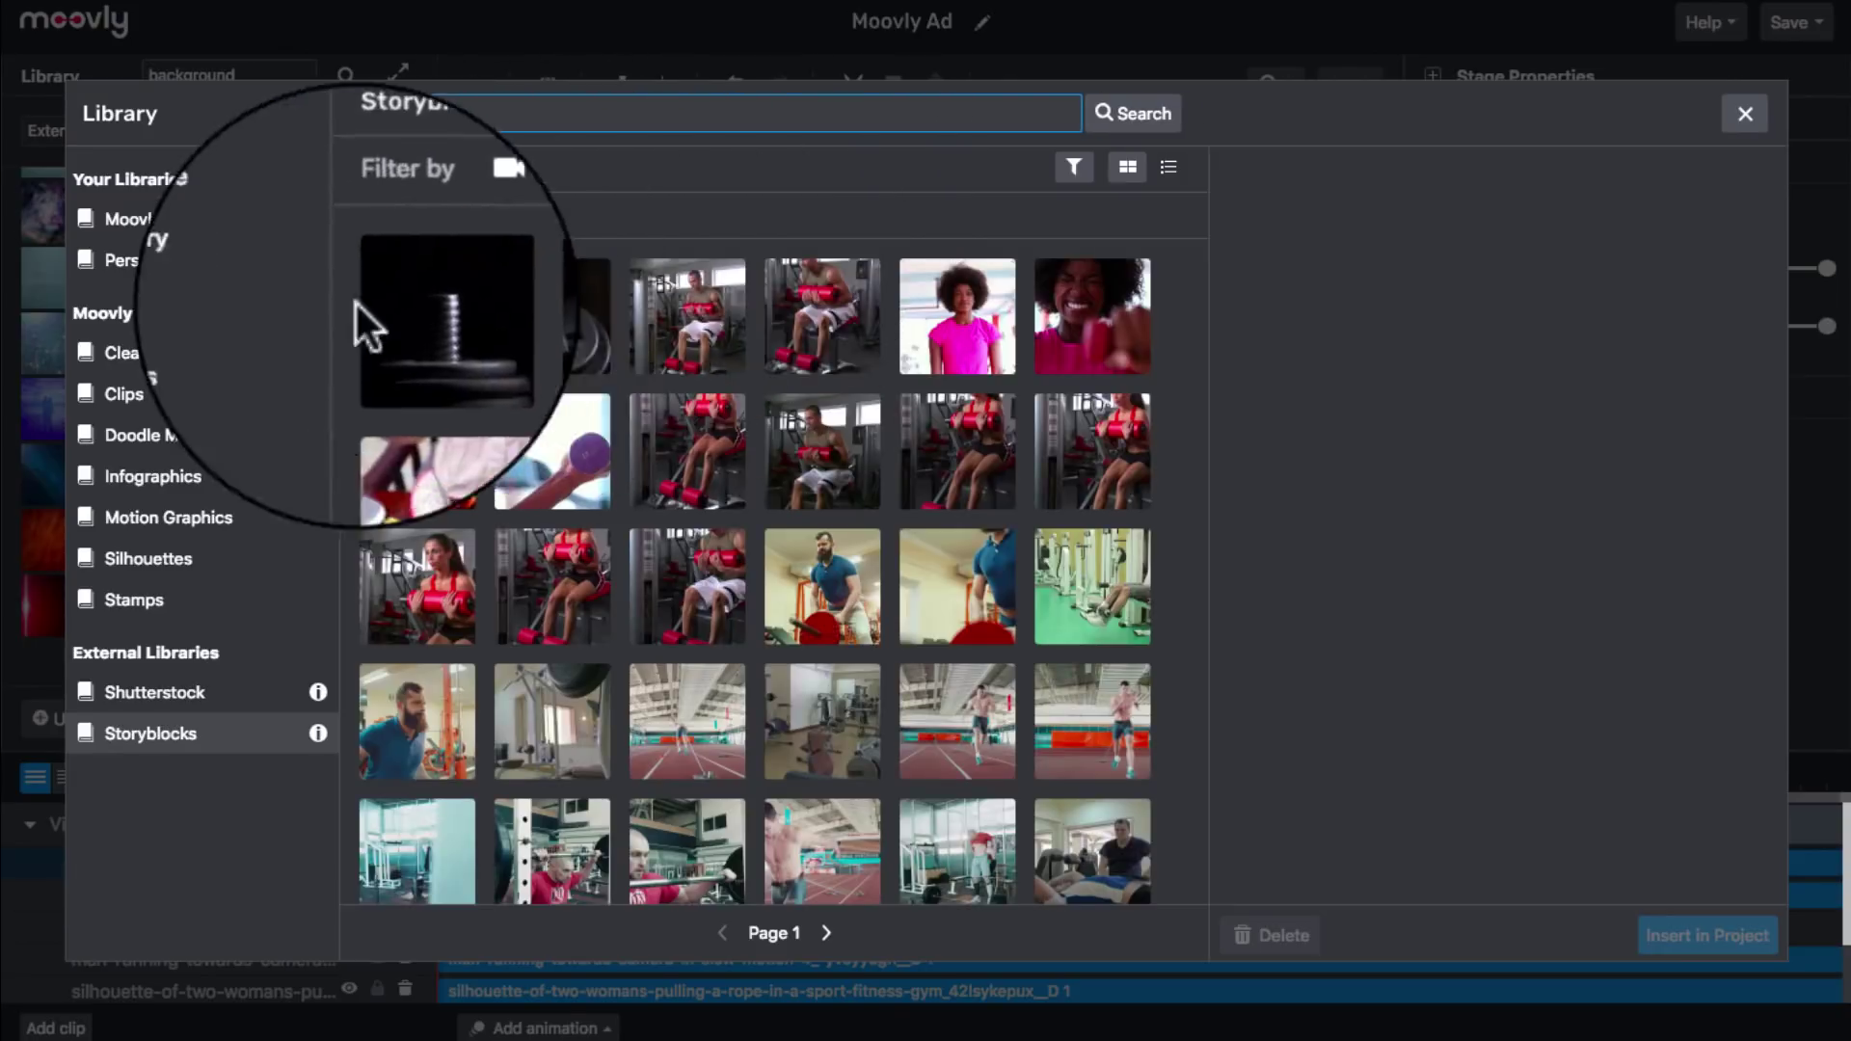
left_click(551, 323)
left_click(1683, 929)
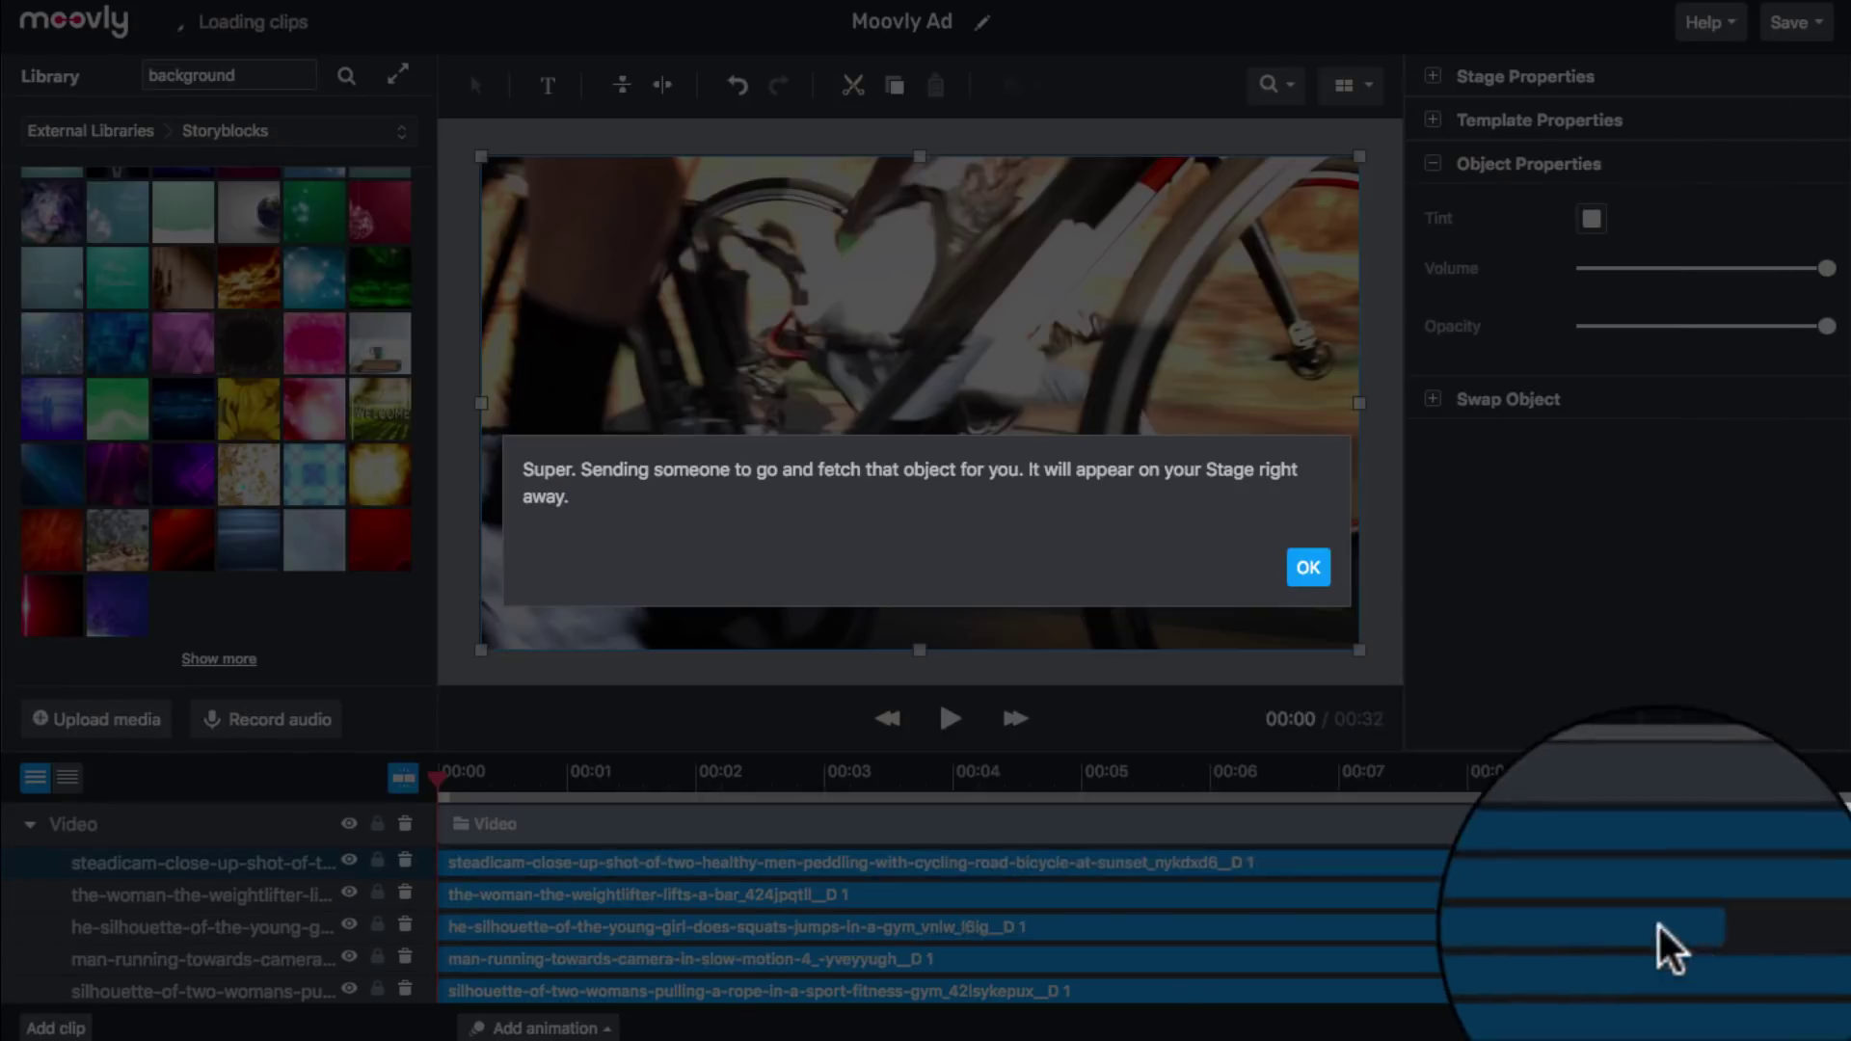
left_click(1300, 561)
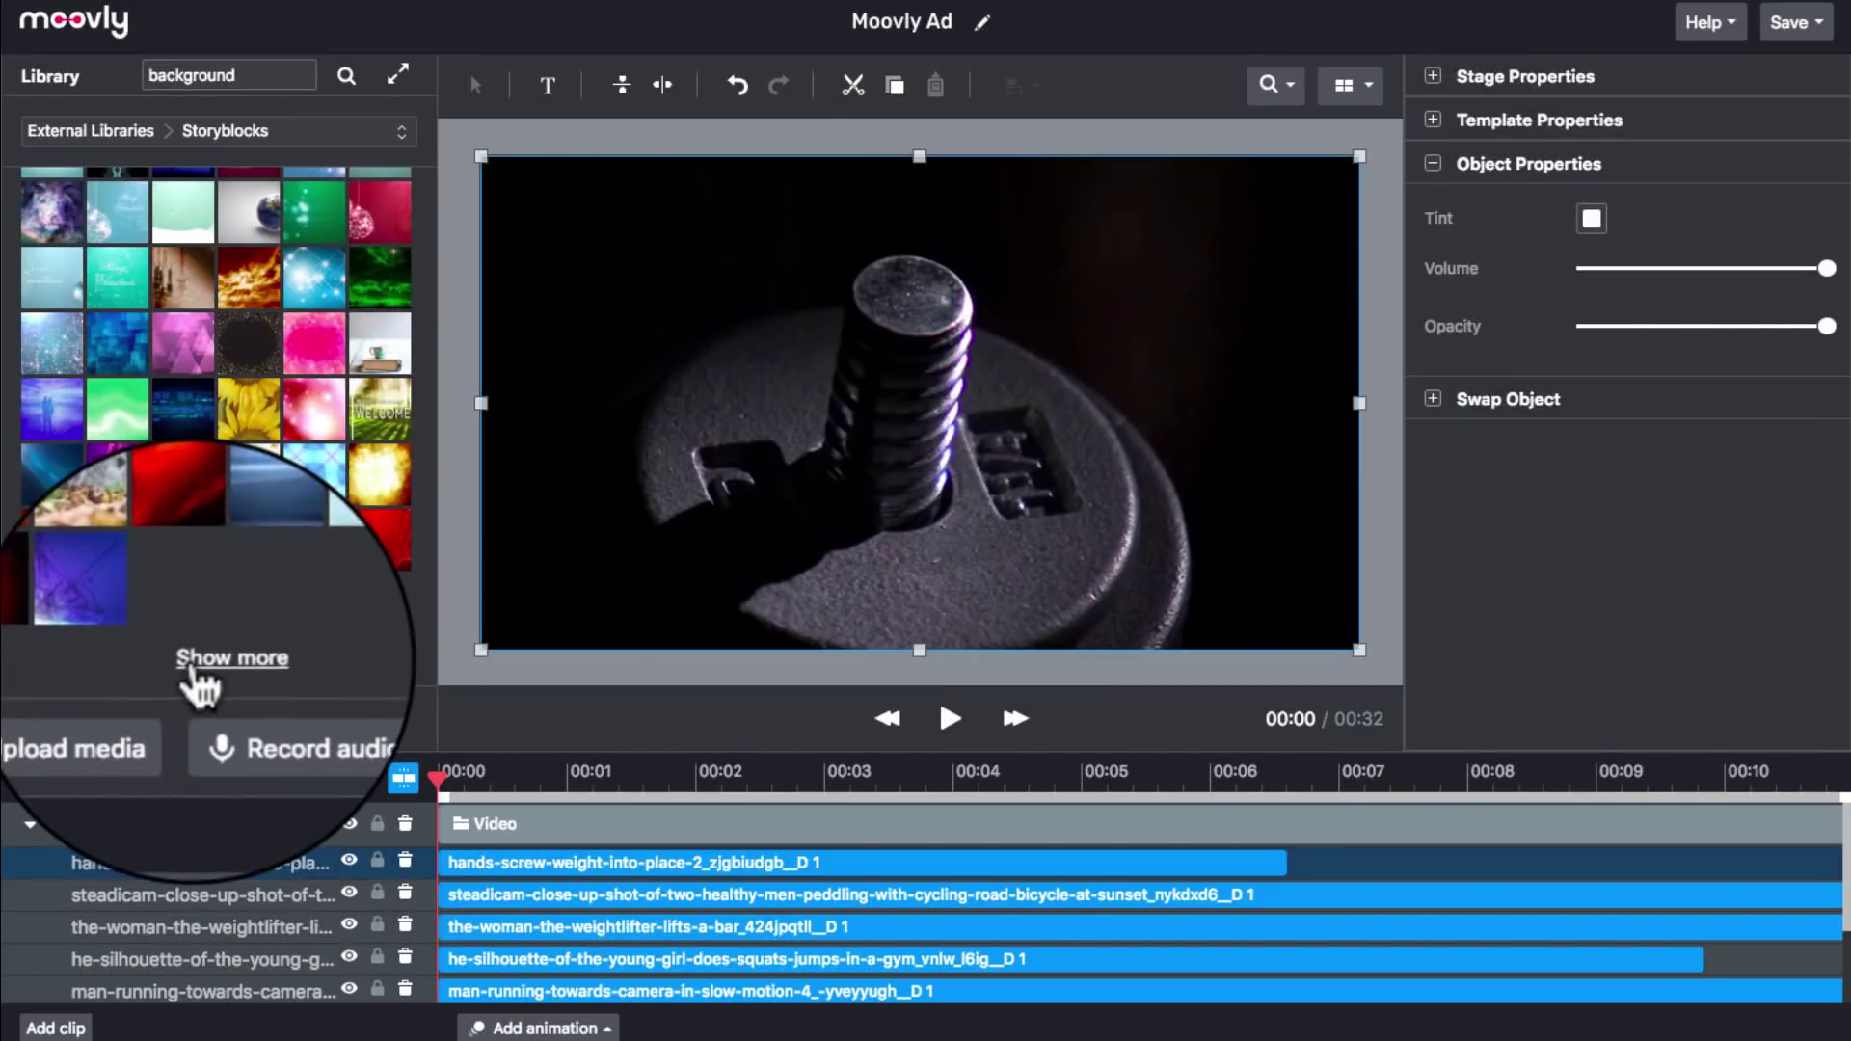
Search 'dumbbell' and insert the clip of a guy taking a dumbbell.
left_click(214, 709)
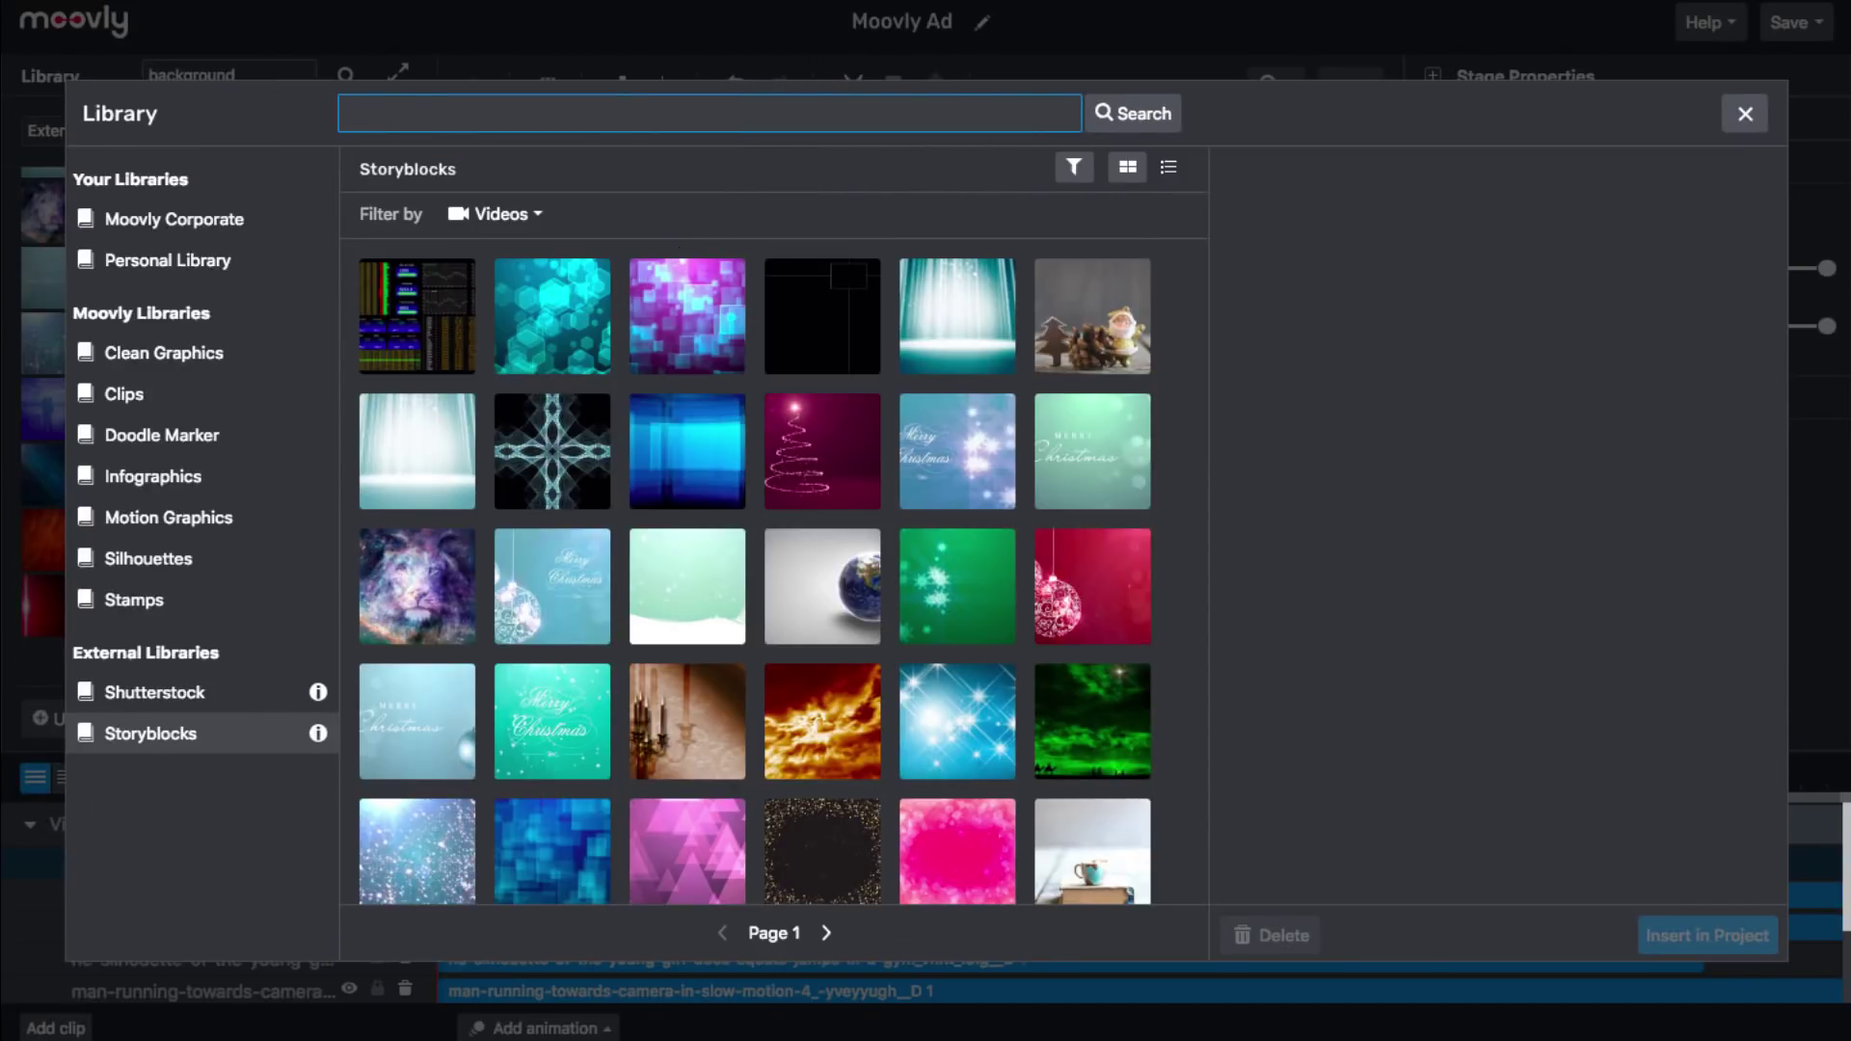
type("dumbbell")
key("Return")
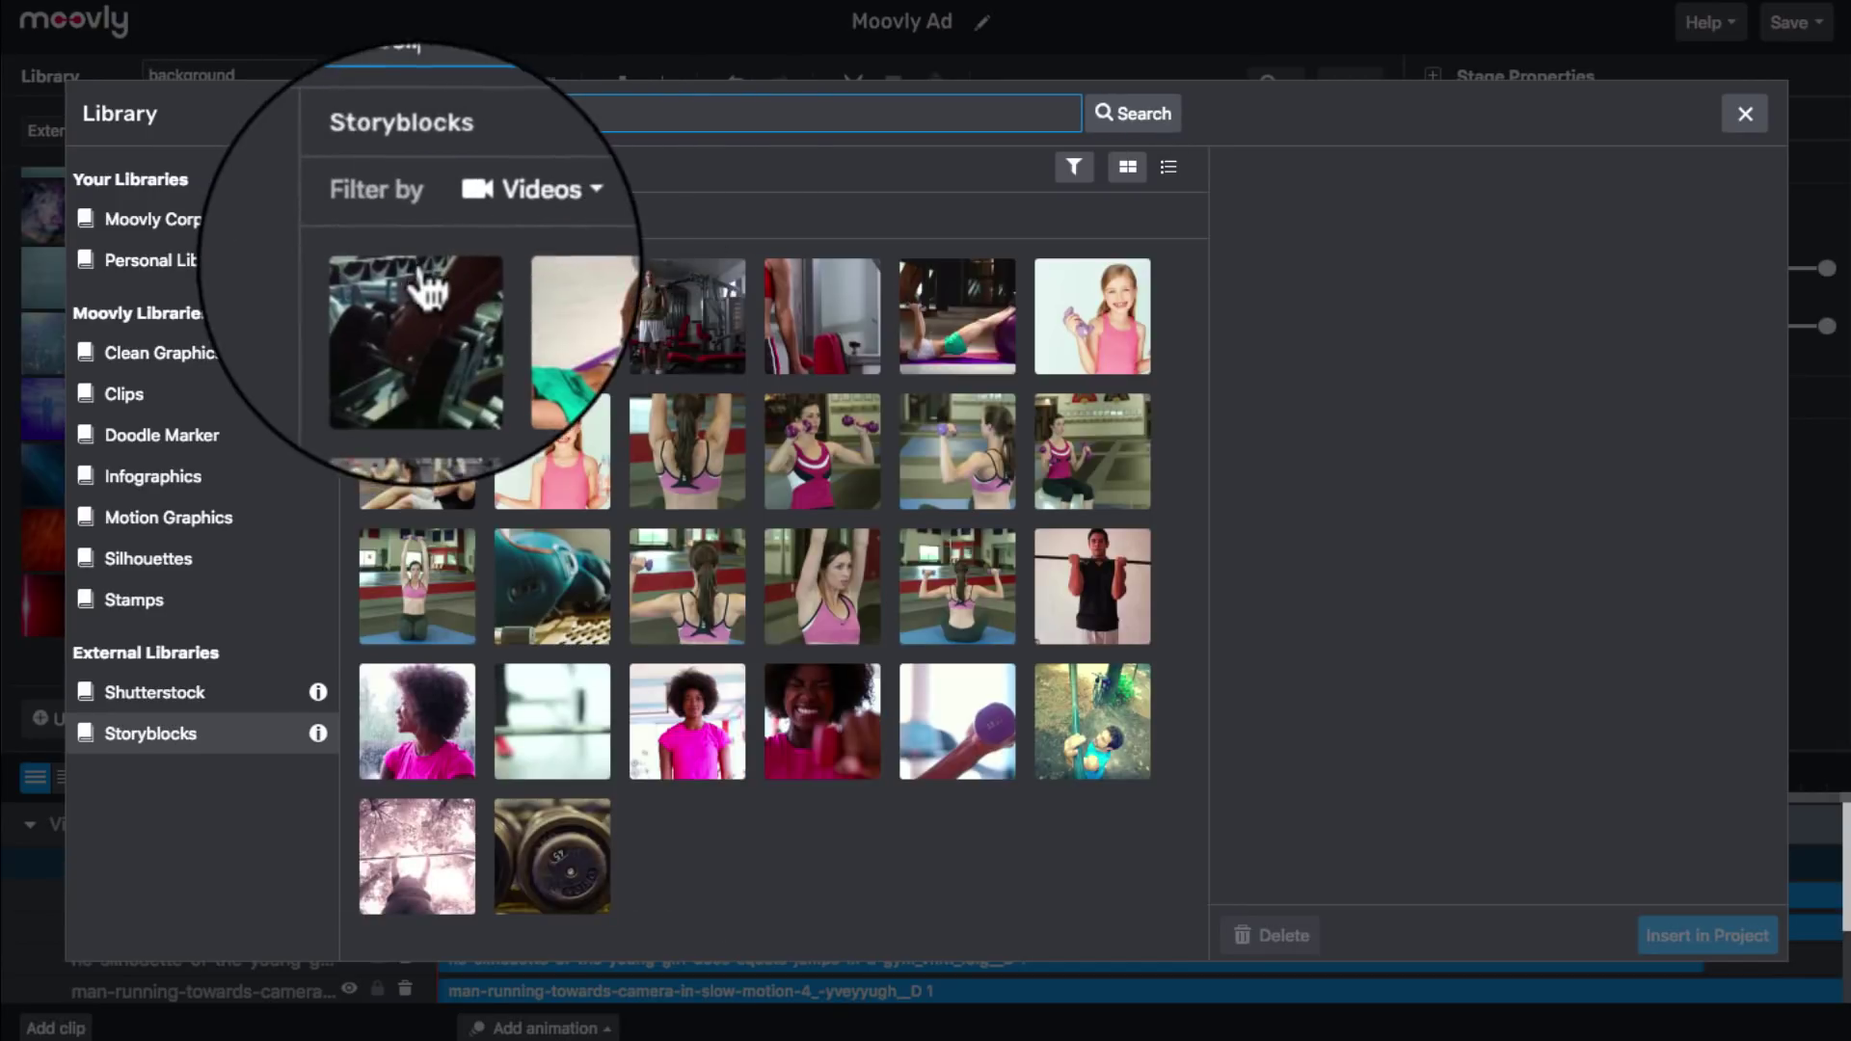
left_click(422, 280)
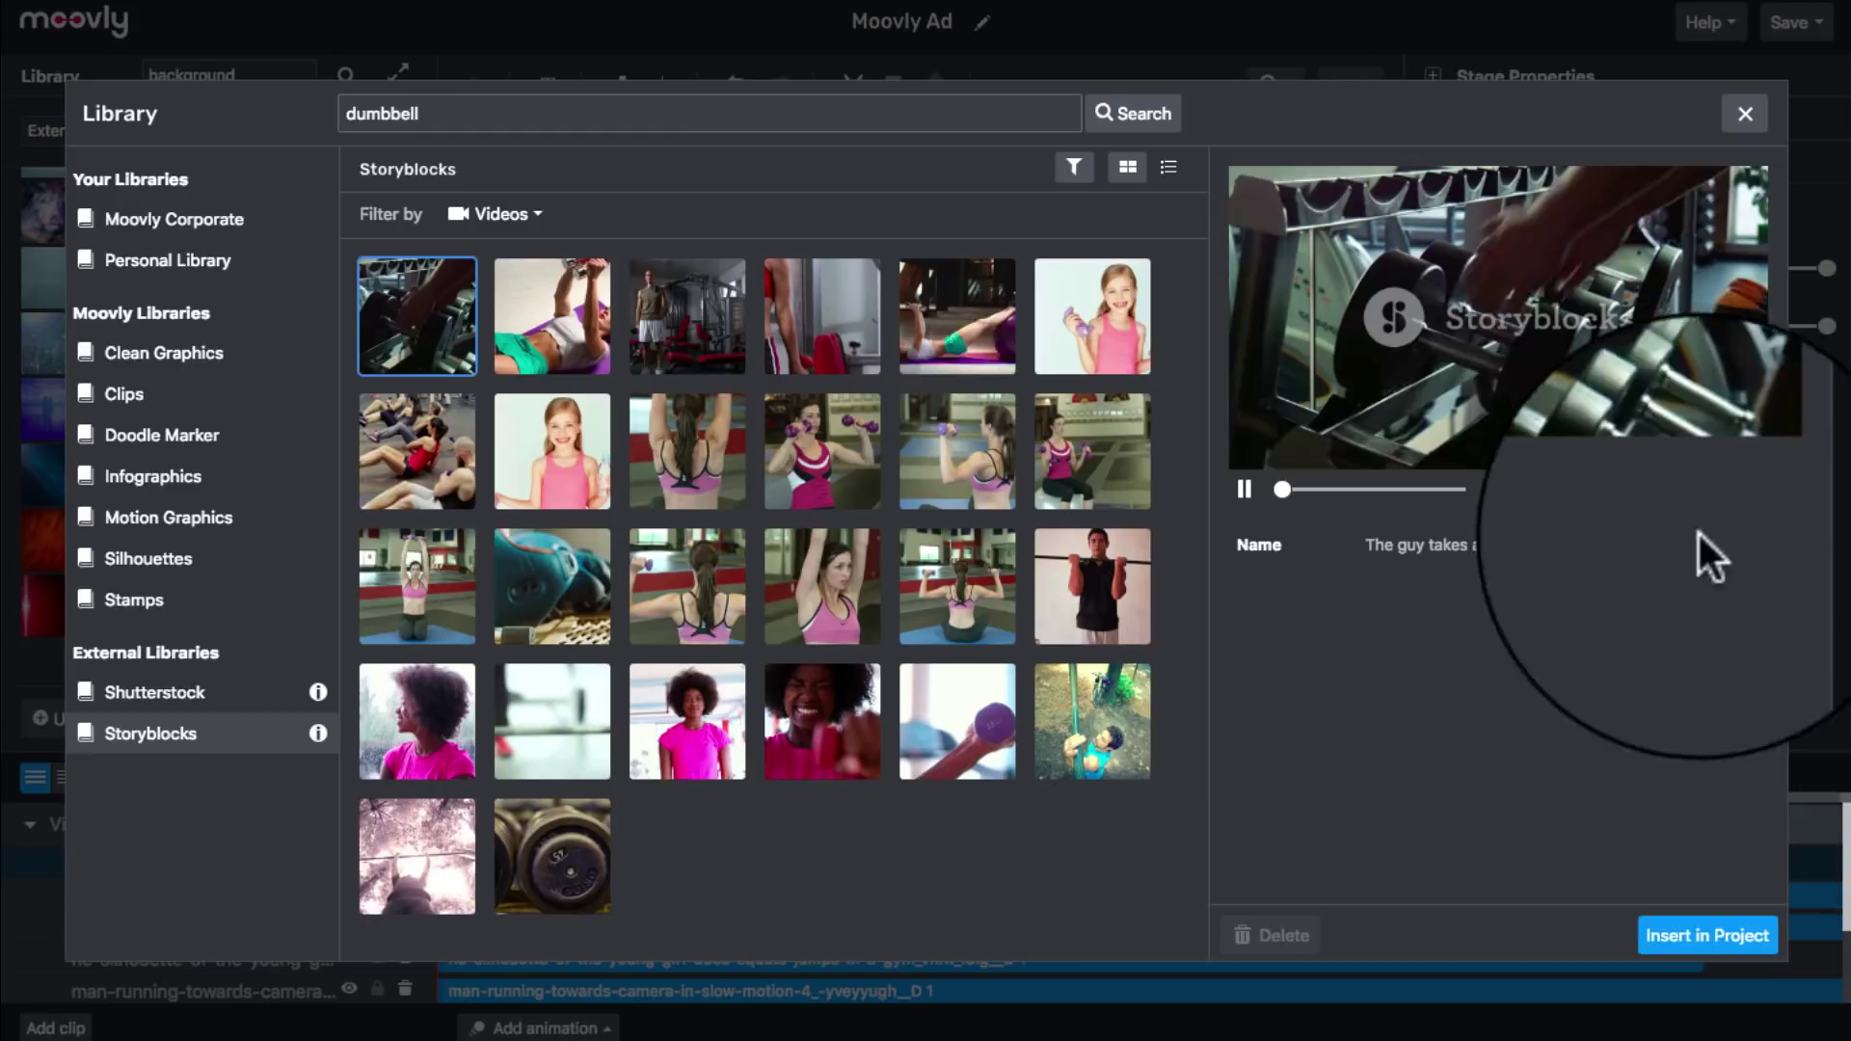
left_click(1708, 931)
left_click(1305, 569)
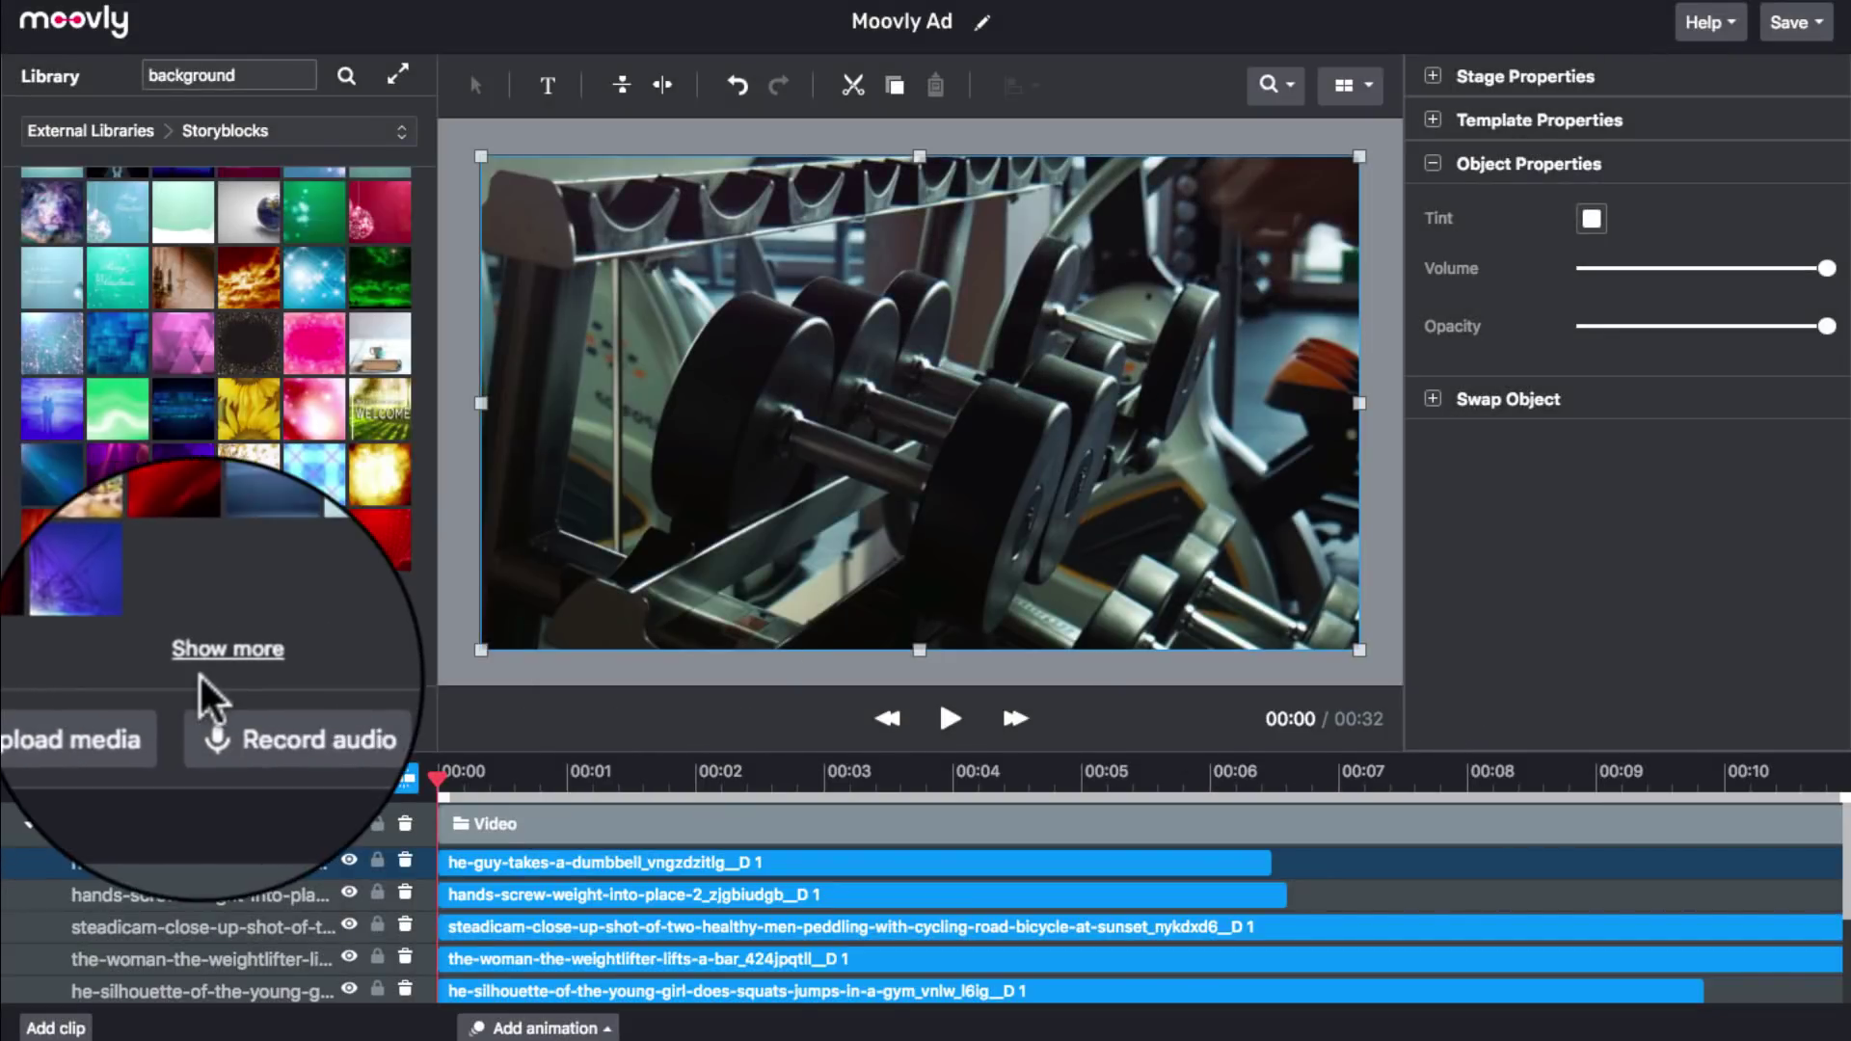
Search Storyblocks for 'girls do push ups' and insert the two-girls silhouette push-up clip.
left_click(207, 665)
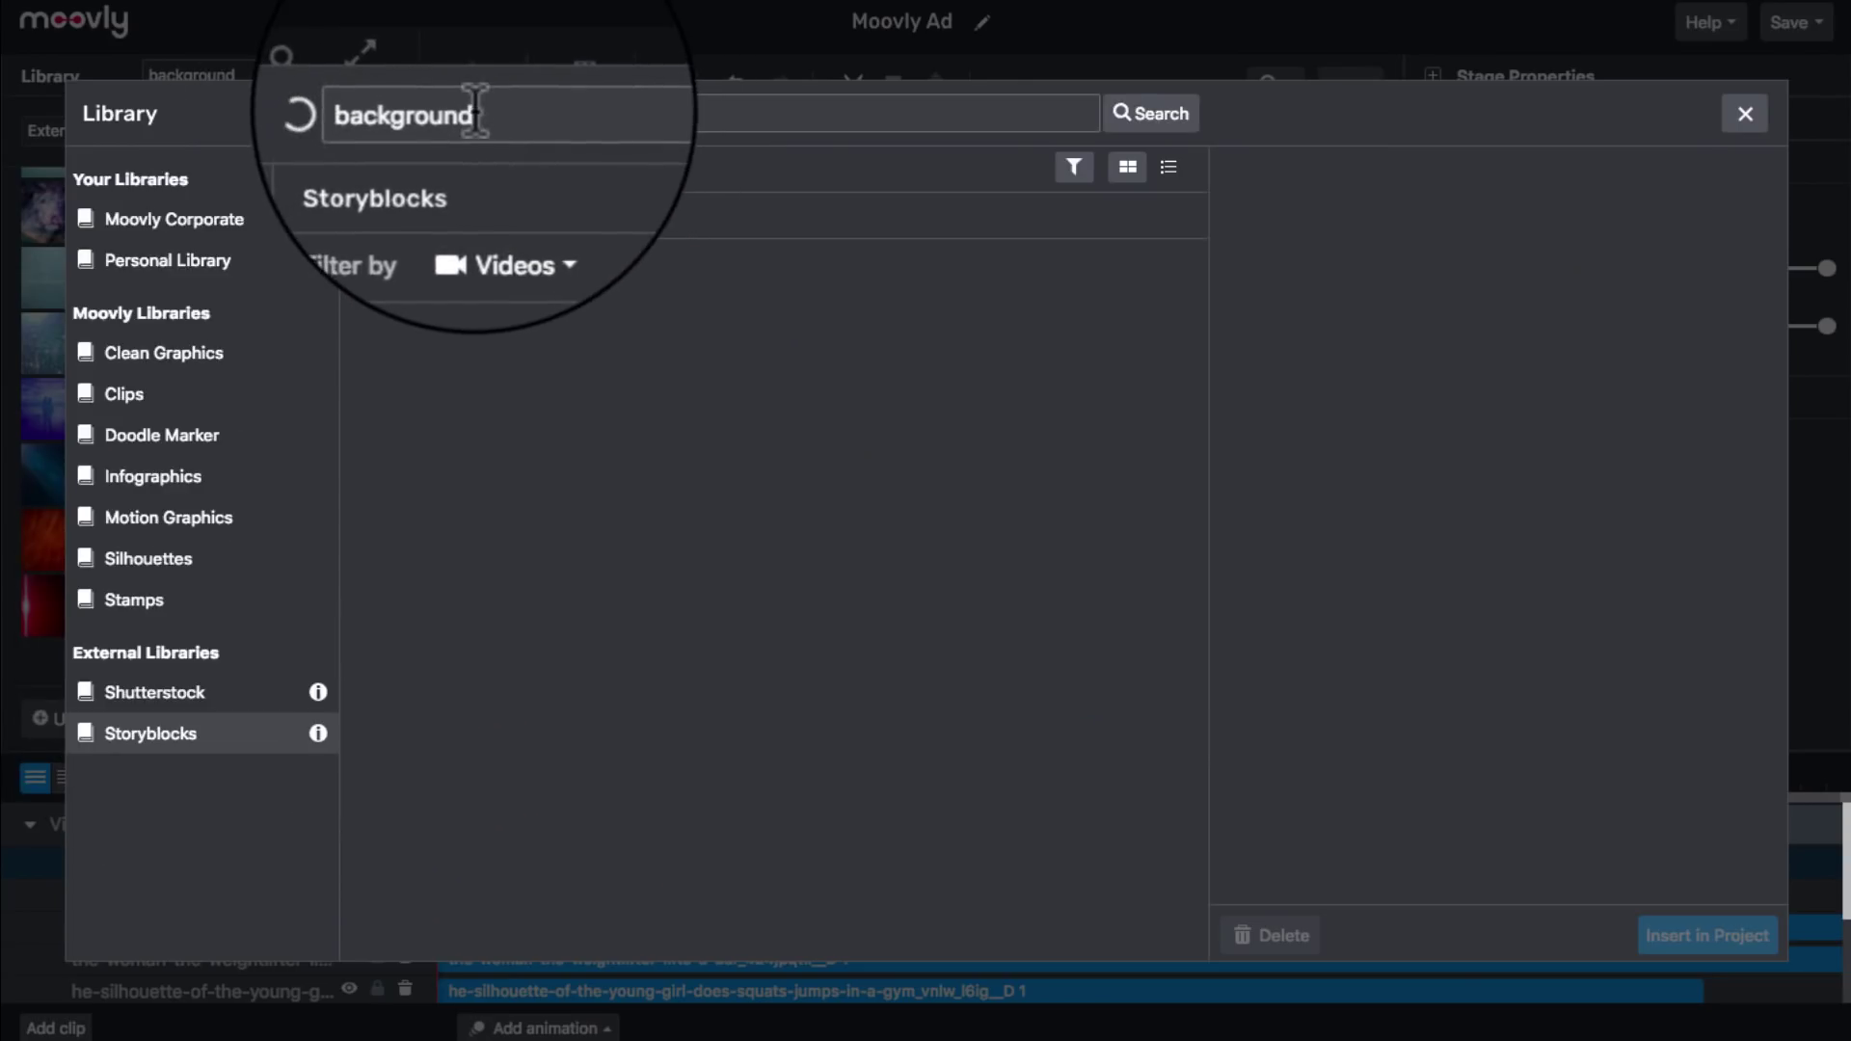
double_click(427, 116)
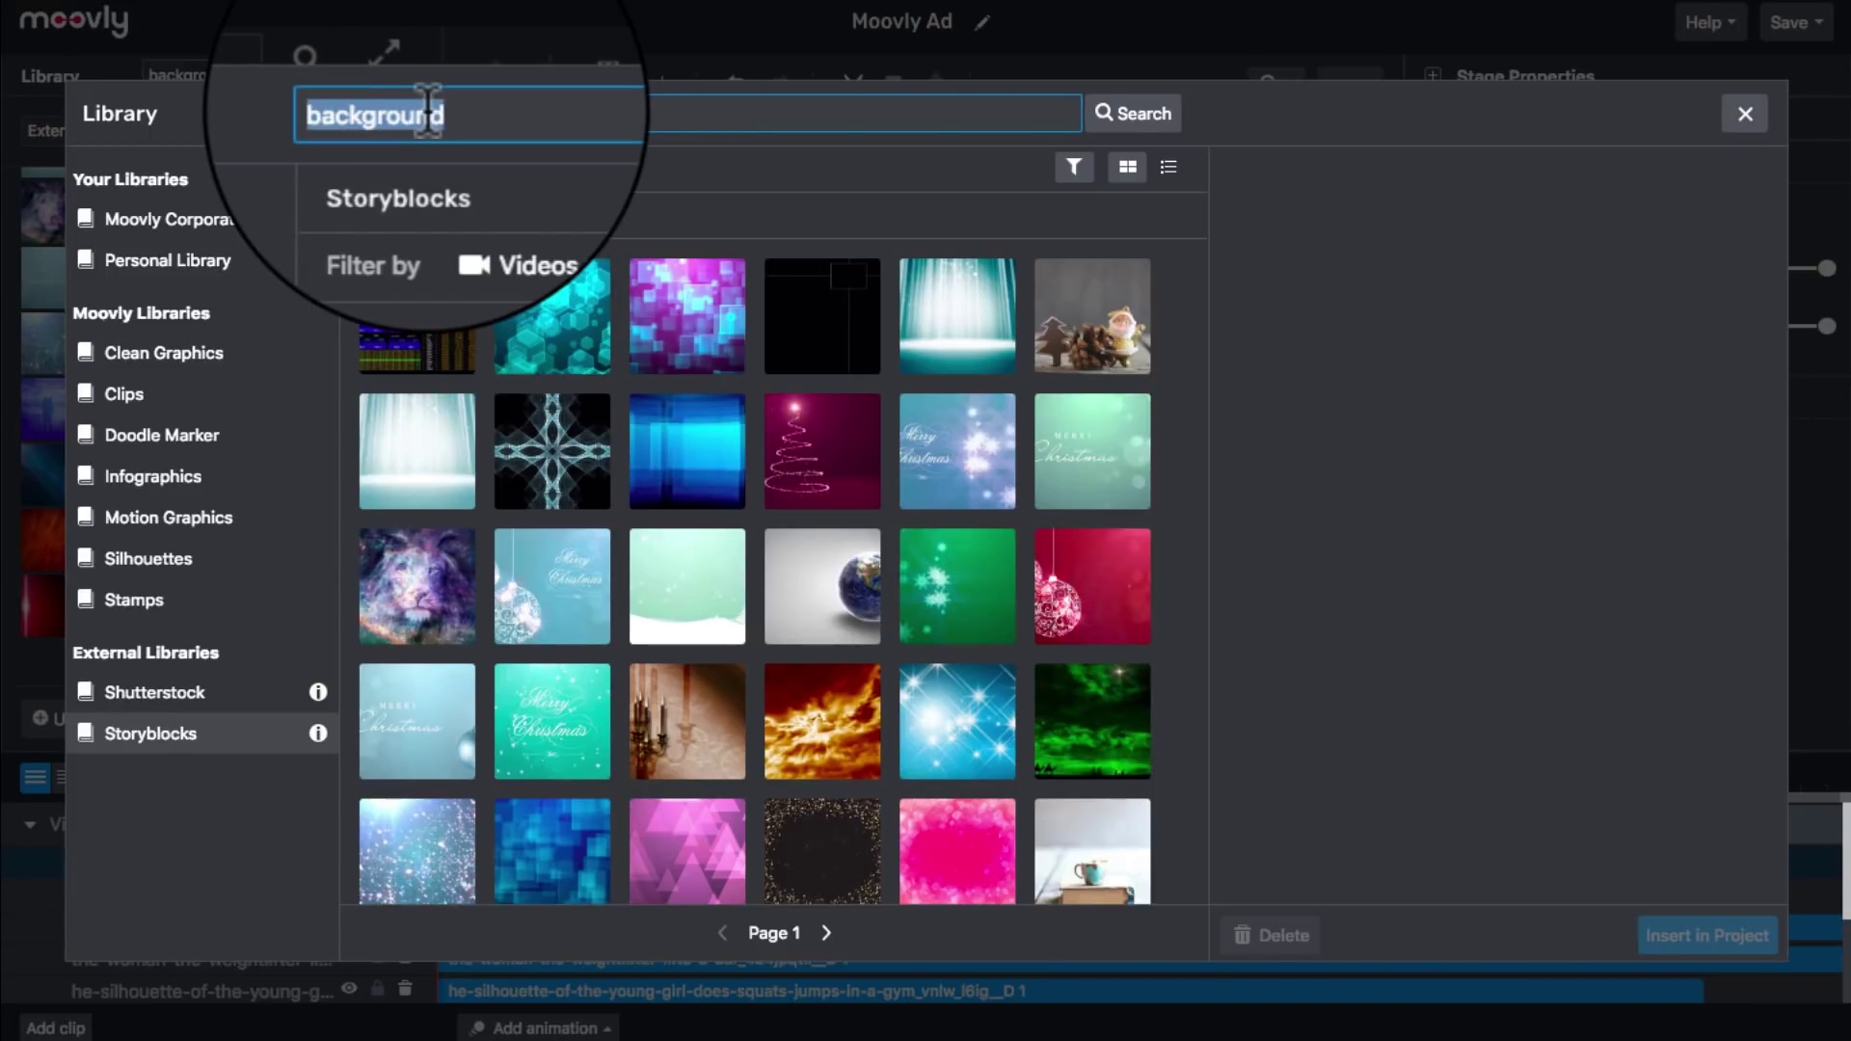
key("BackSpace")
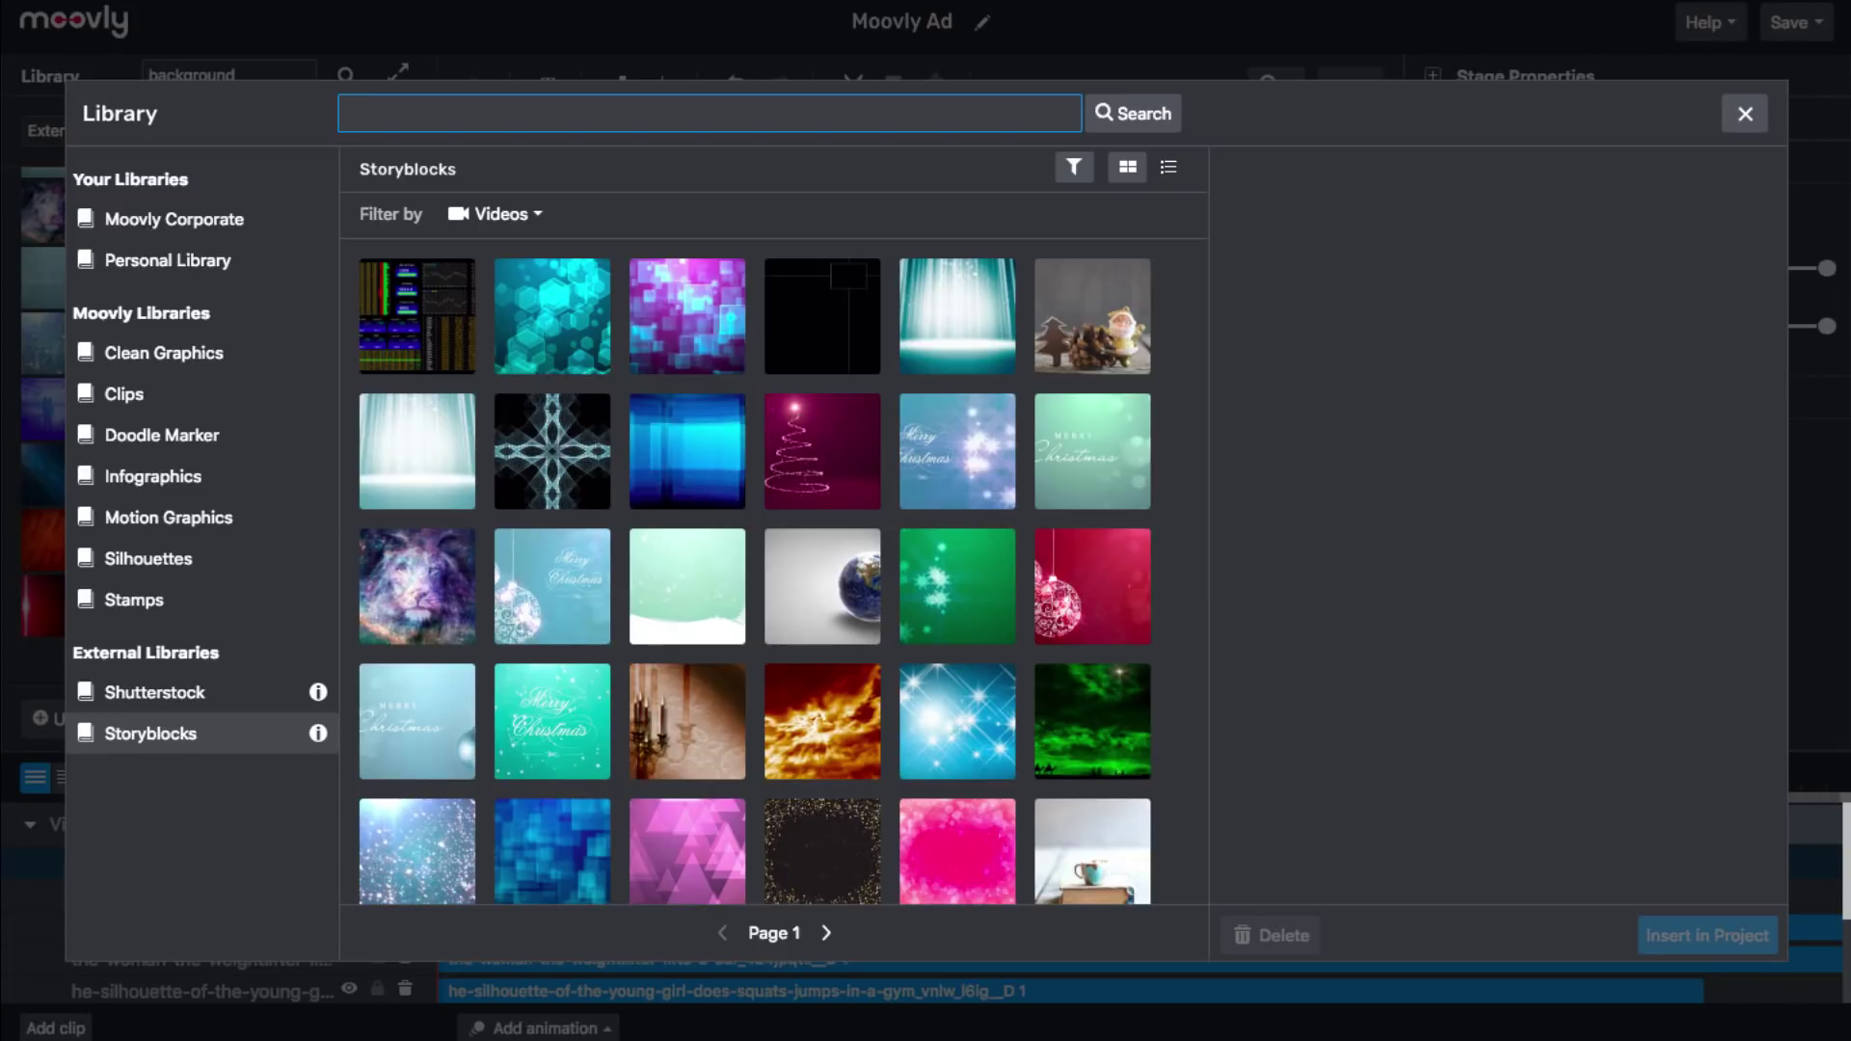
type("girls do push ups")
key("Return")
left_click(443, 318)
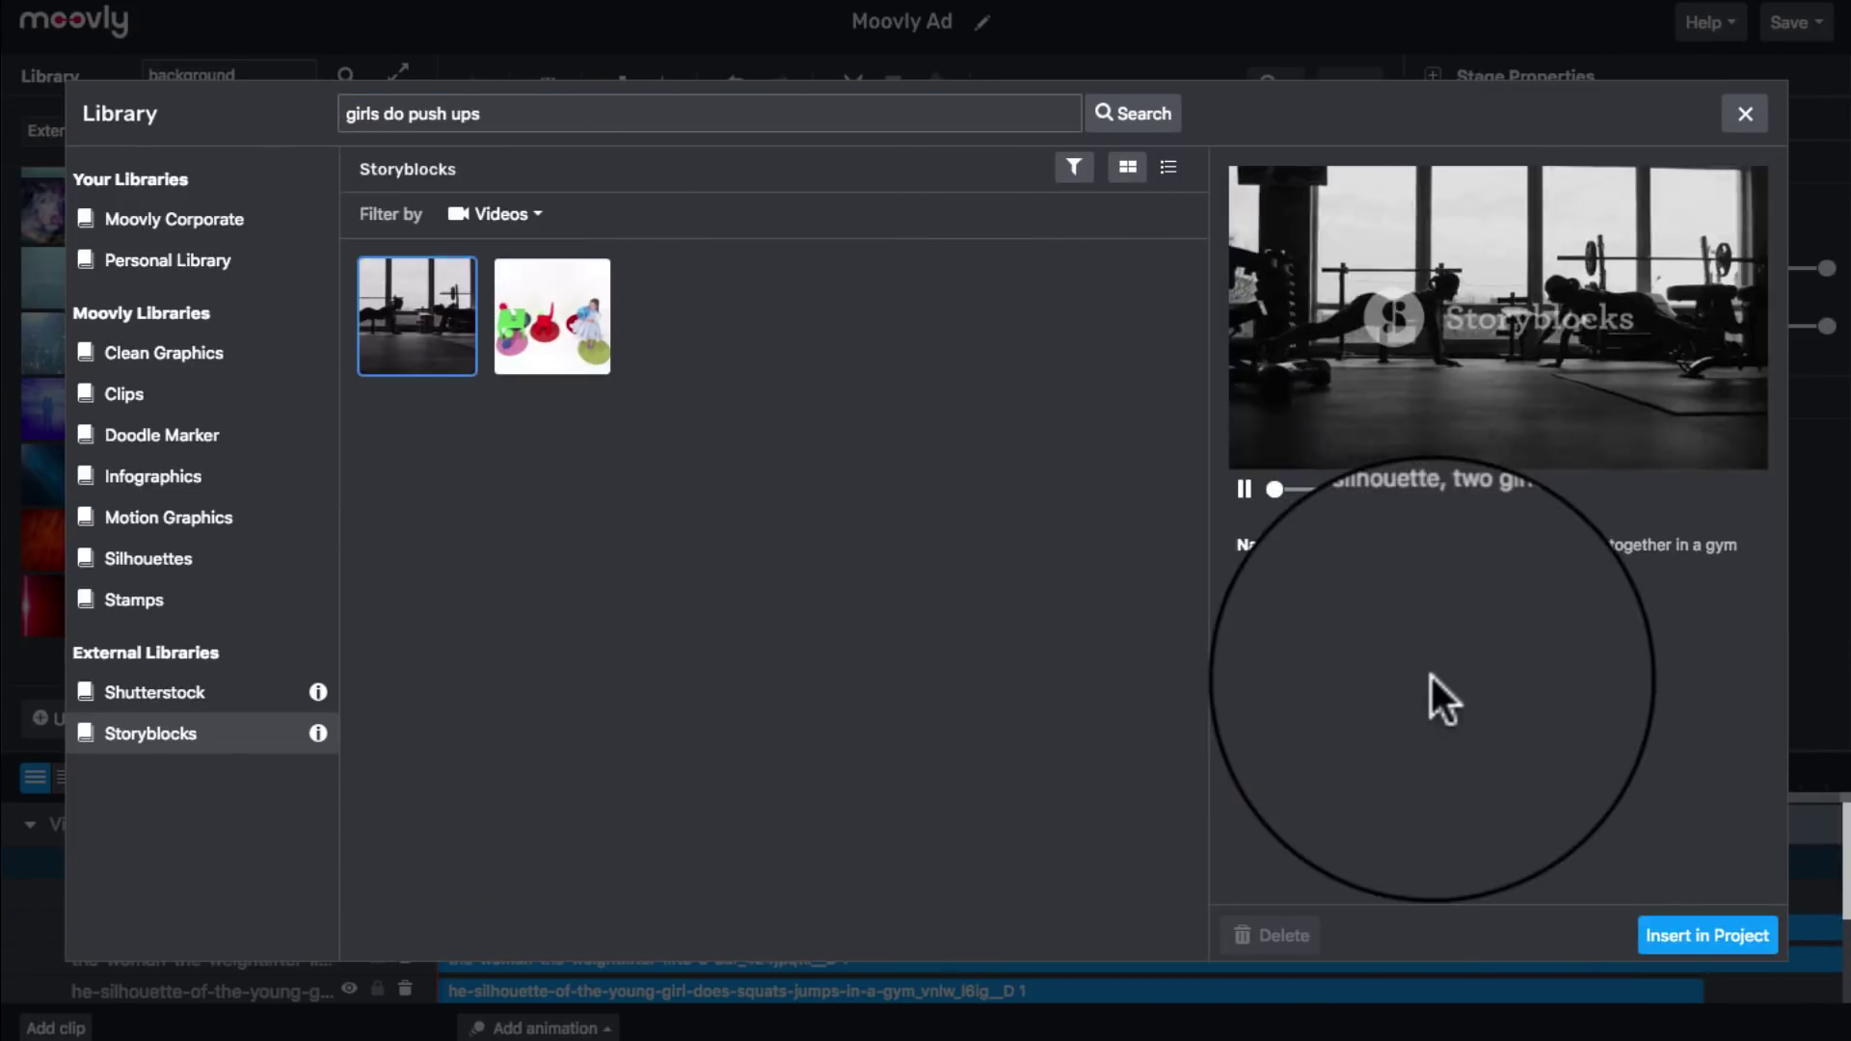
left_click(1735, 940)
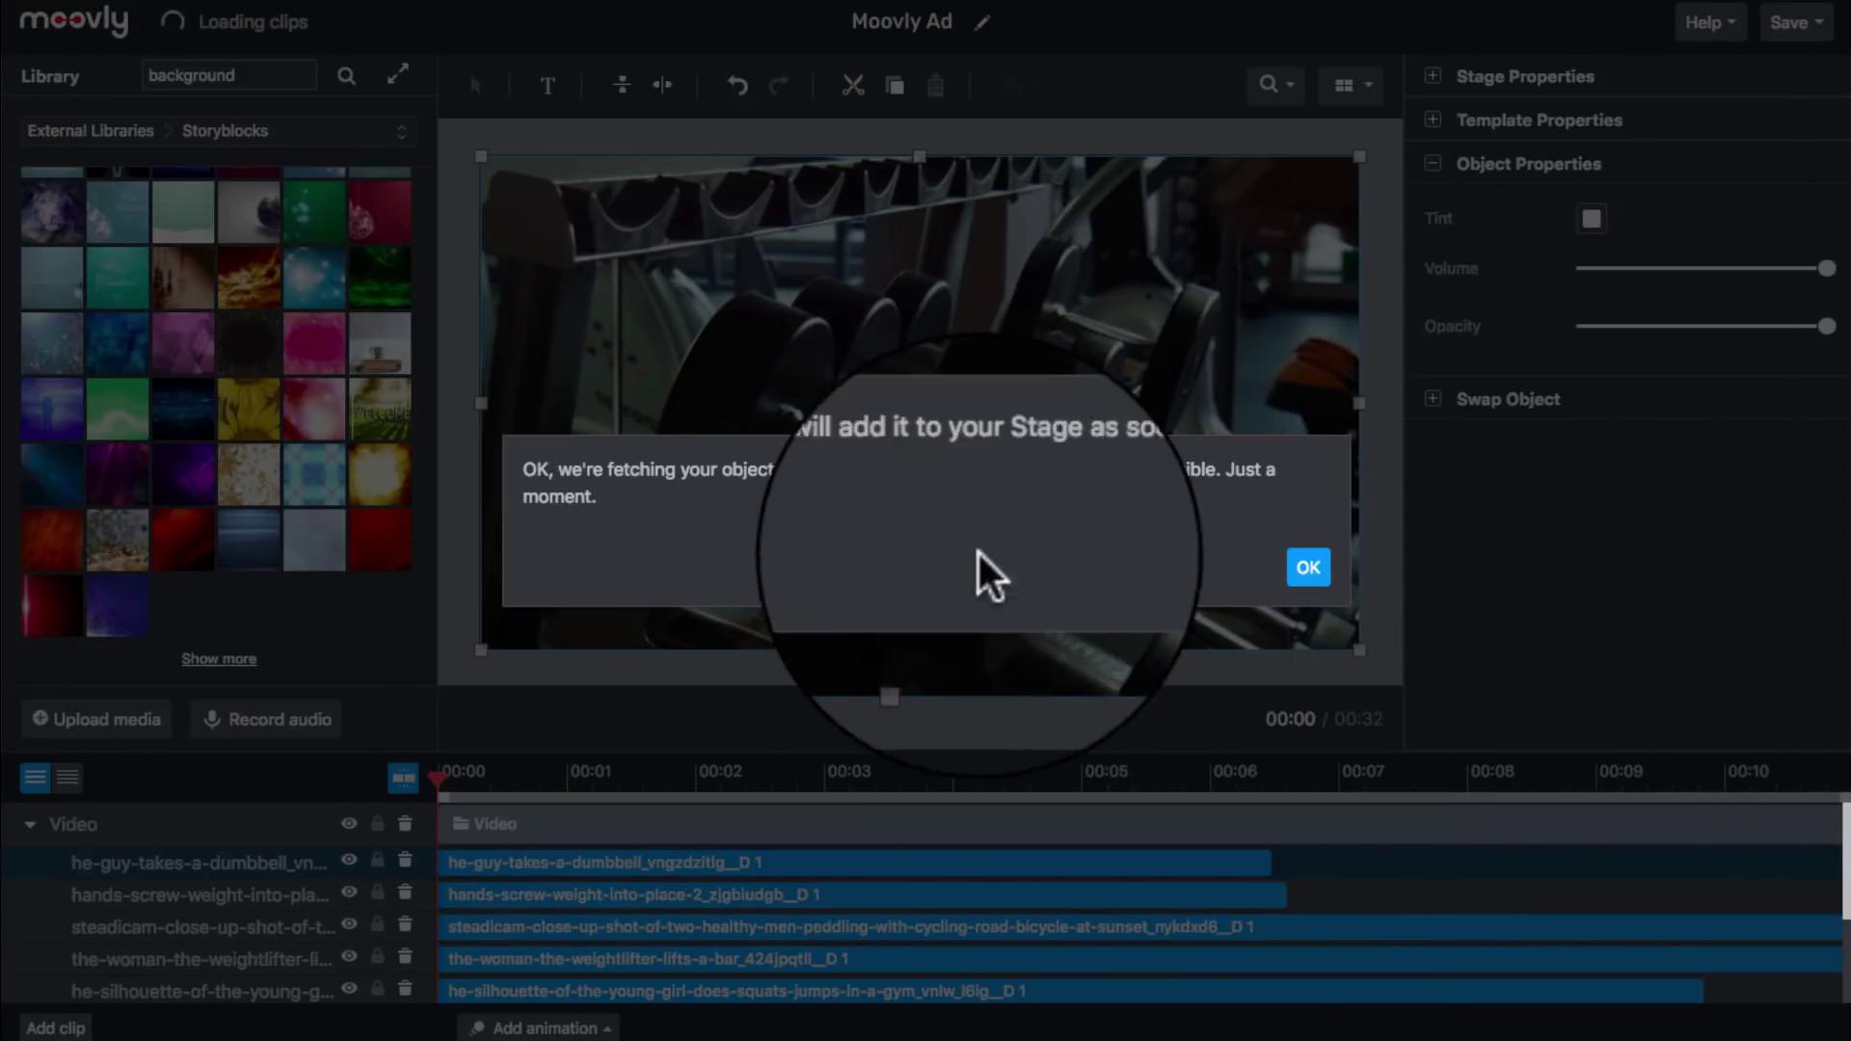
left_click(1311, 569)
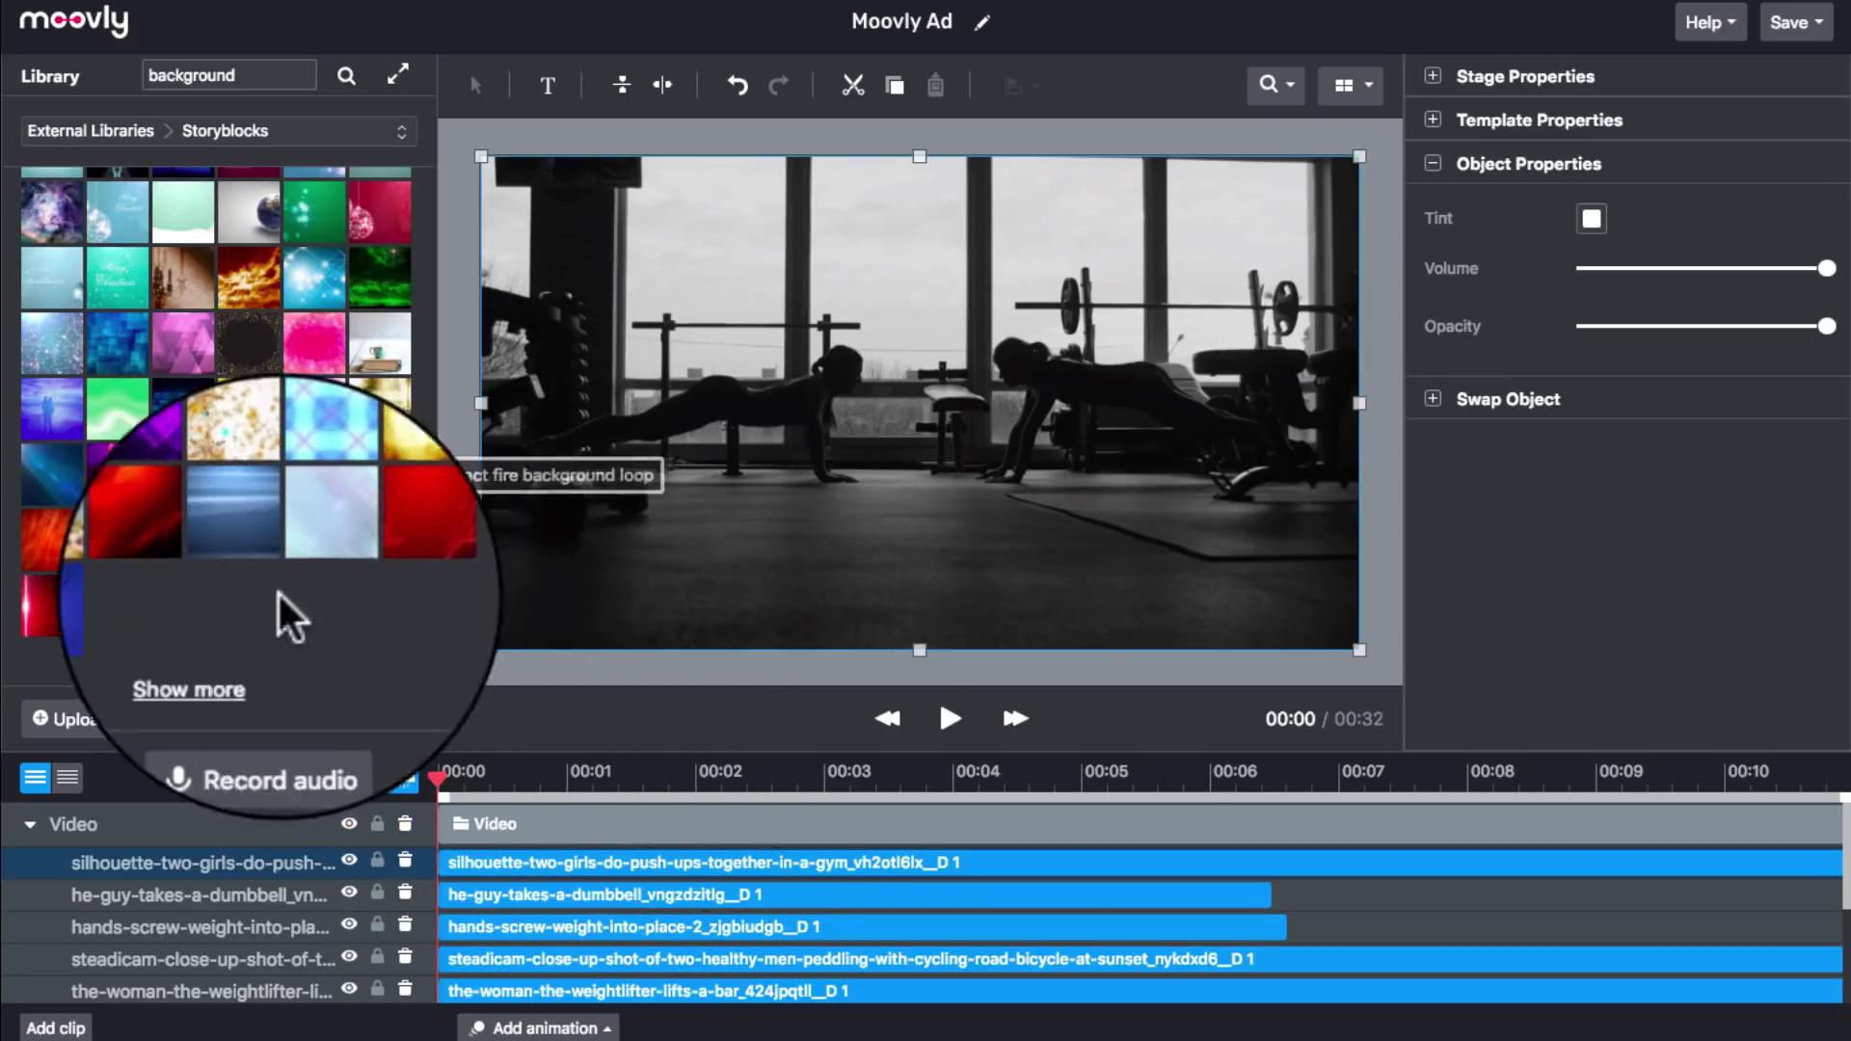
Search 'woman boxes', insert the woman boxing clip, then reopen the full stock library.
left_click(222, 659)
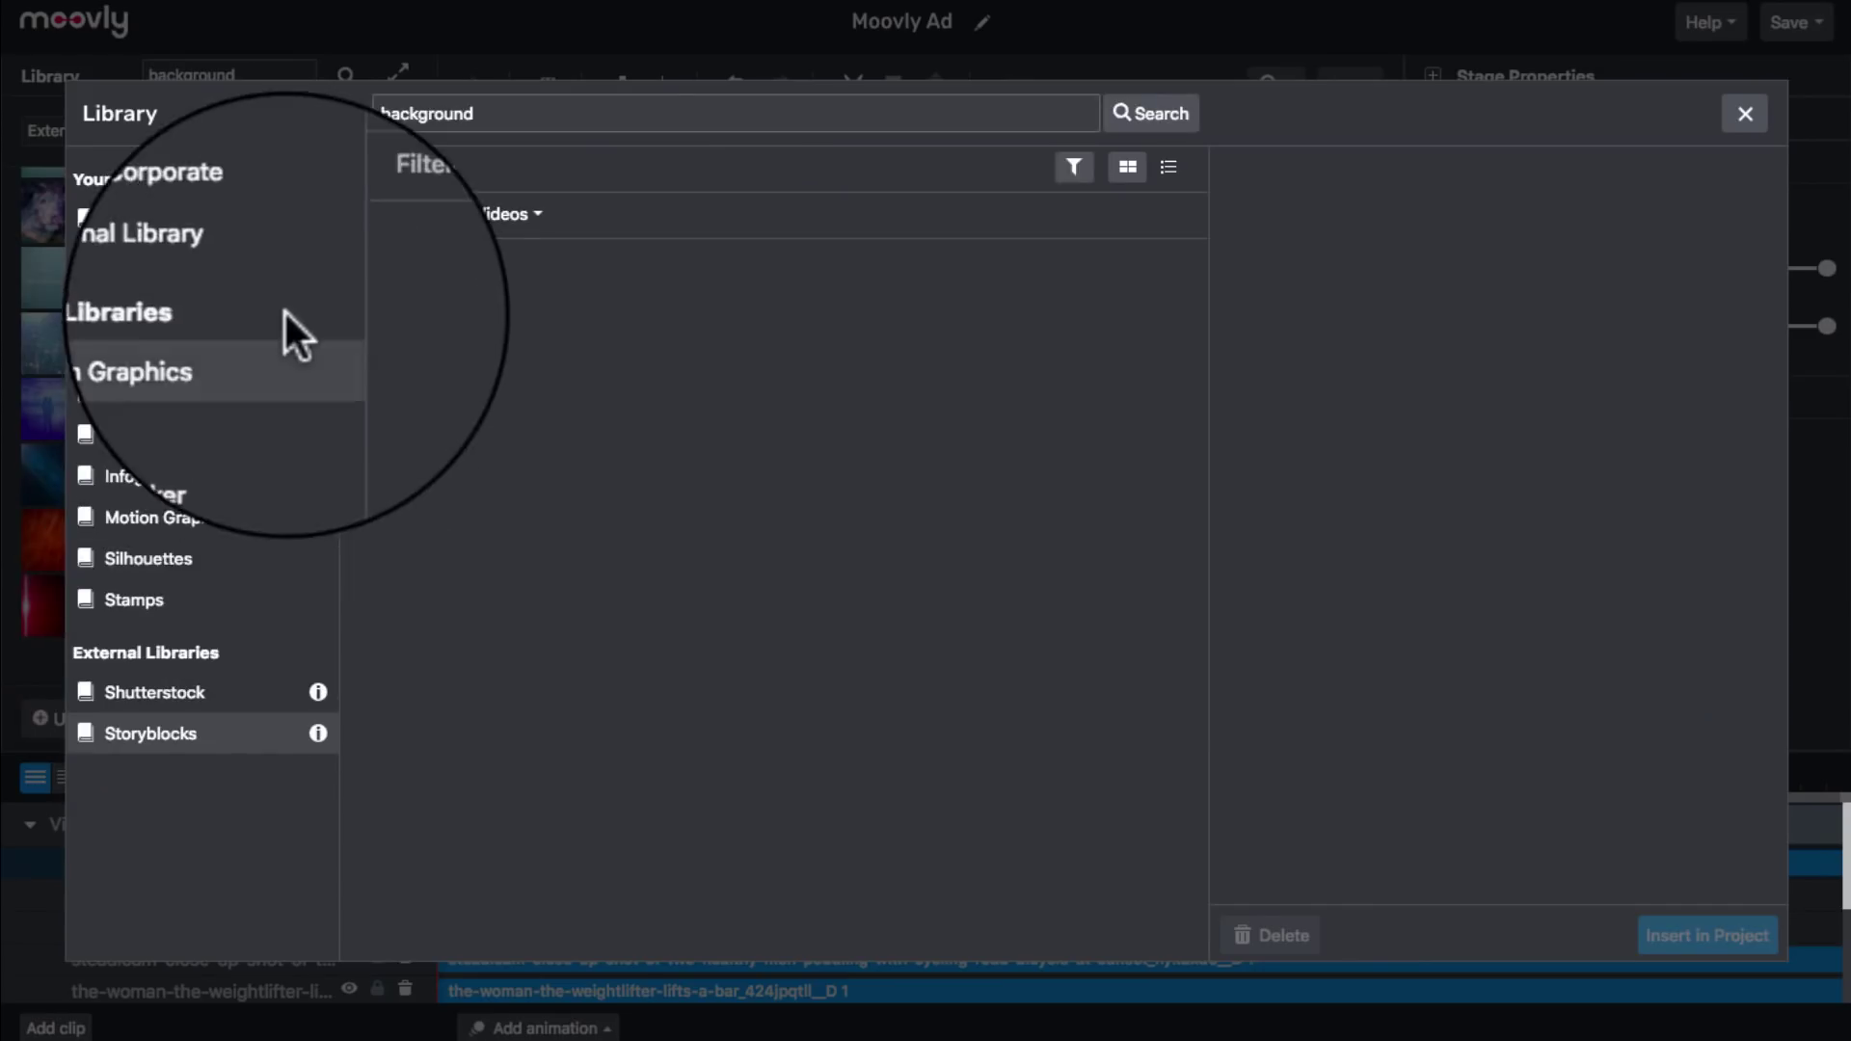
double_click(463, 118)
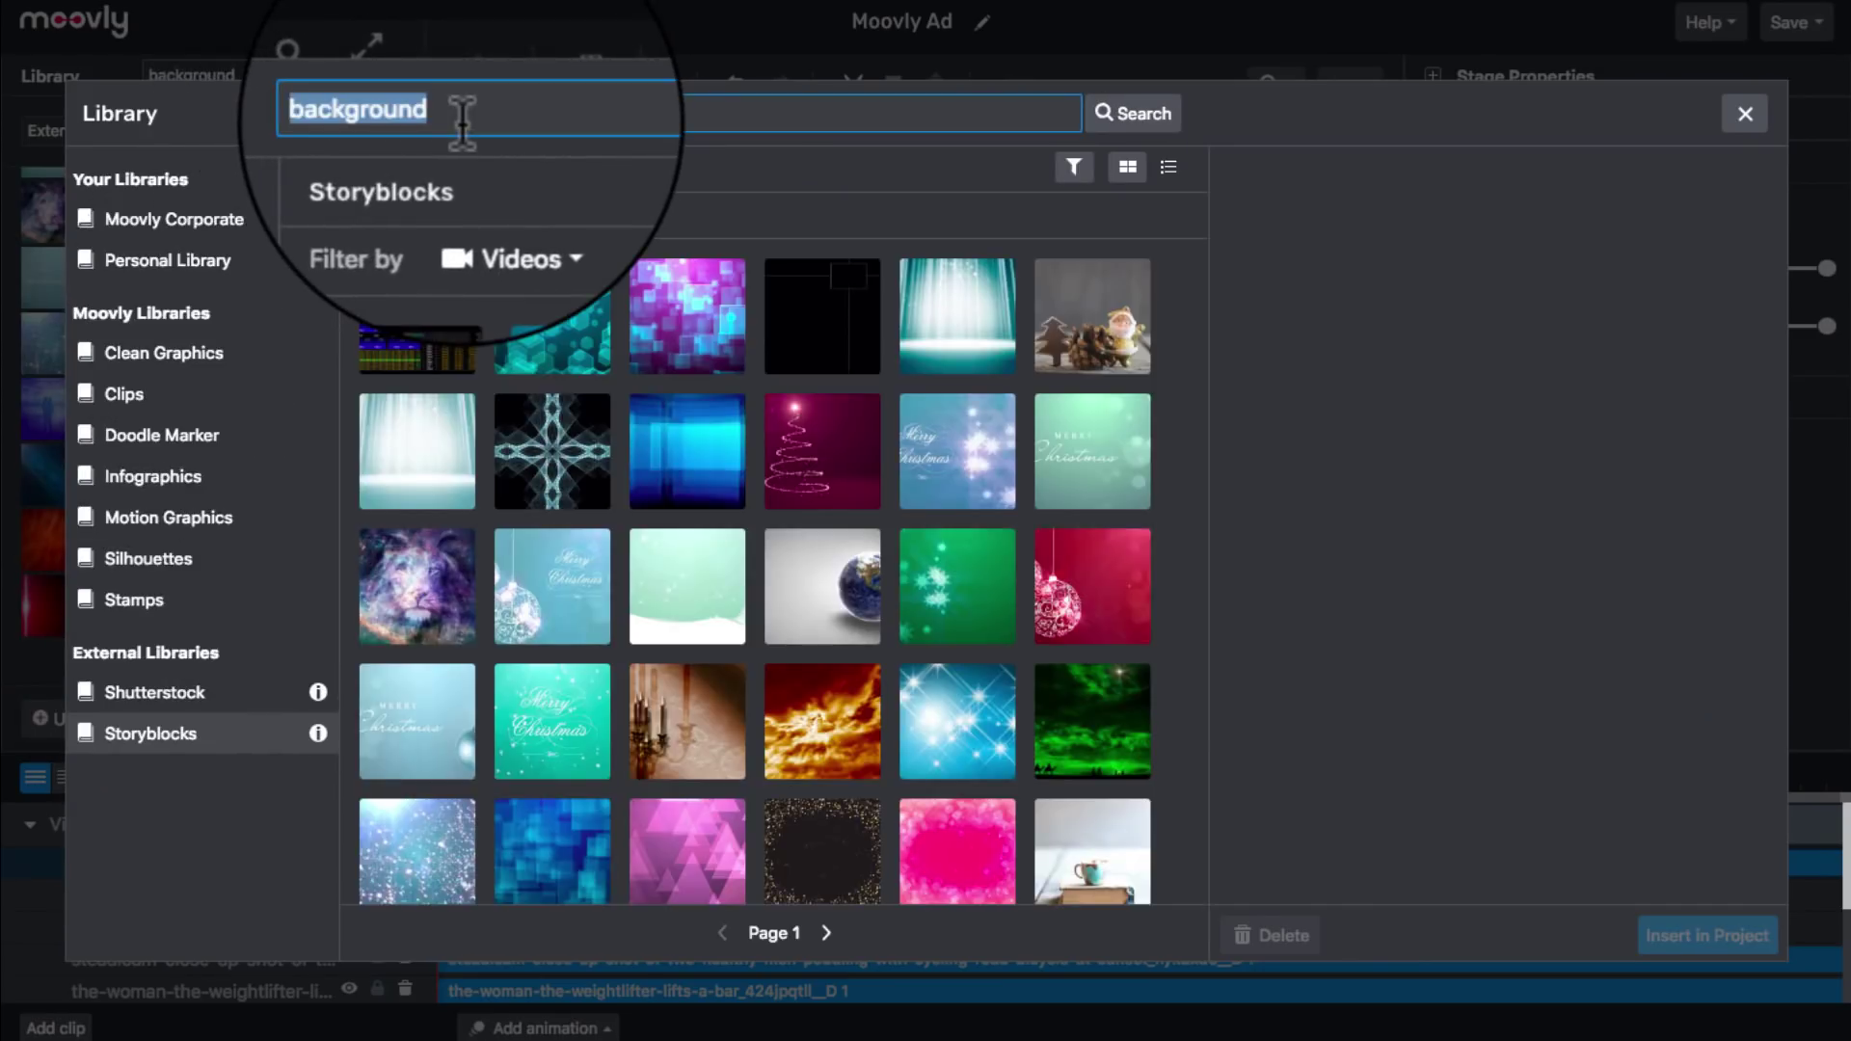
key("BackSpace")
type("woman ")
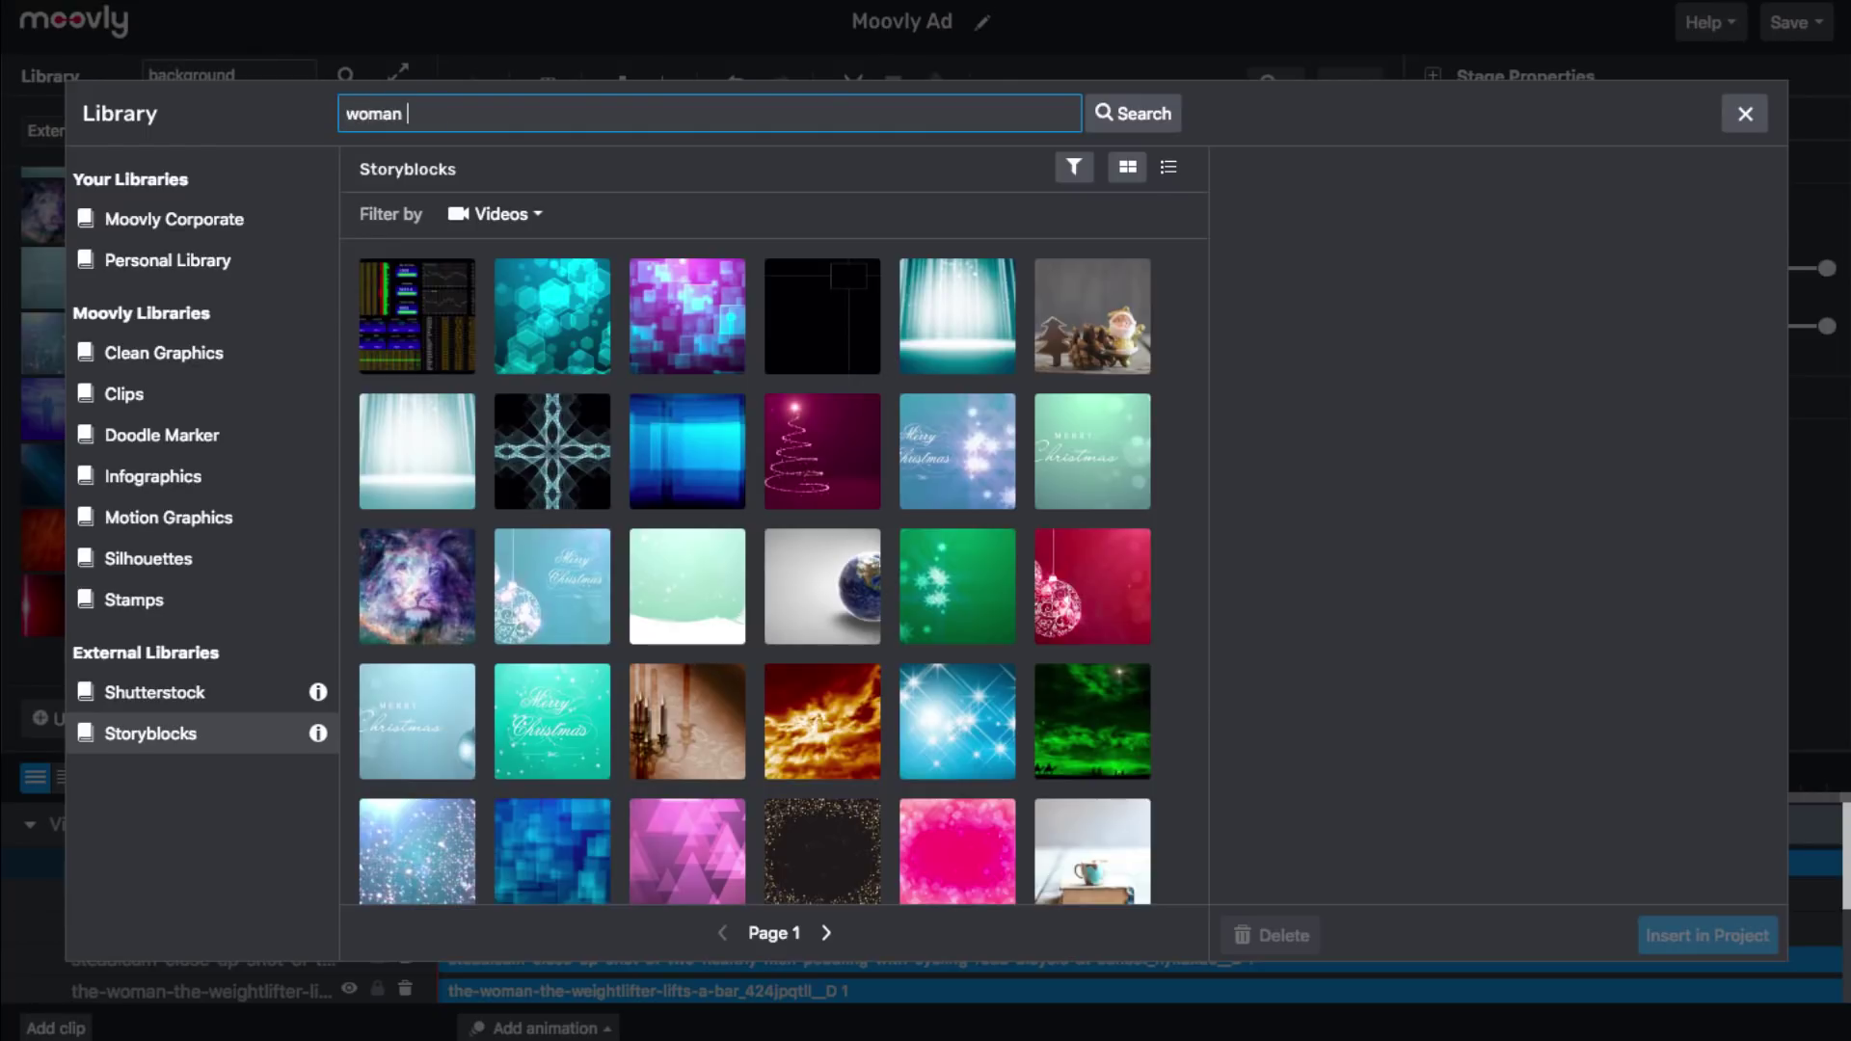
type("boxes")
key("Return")
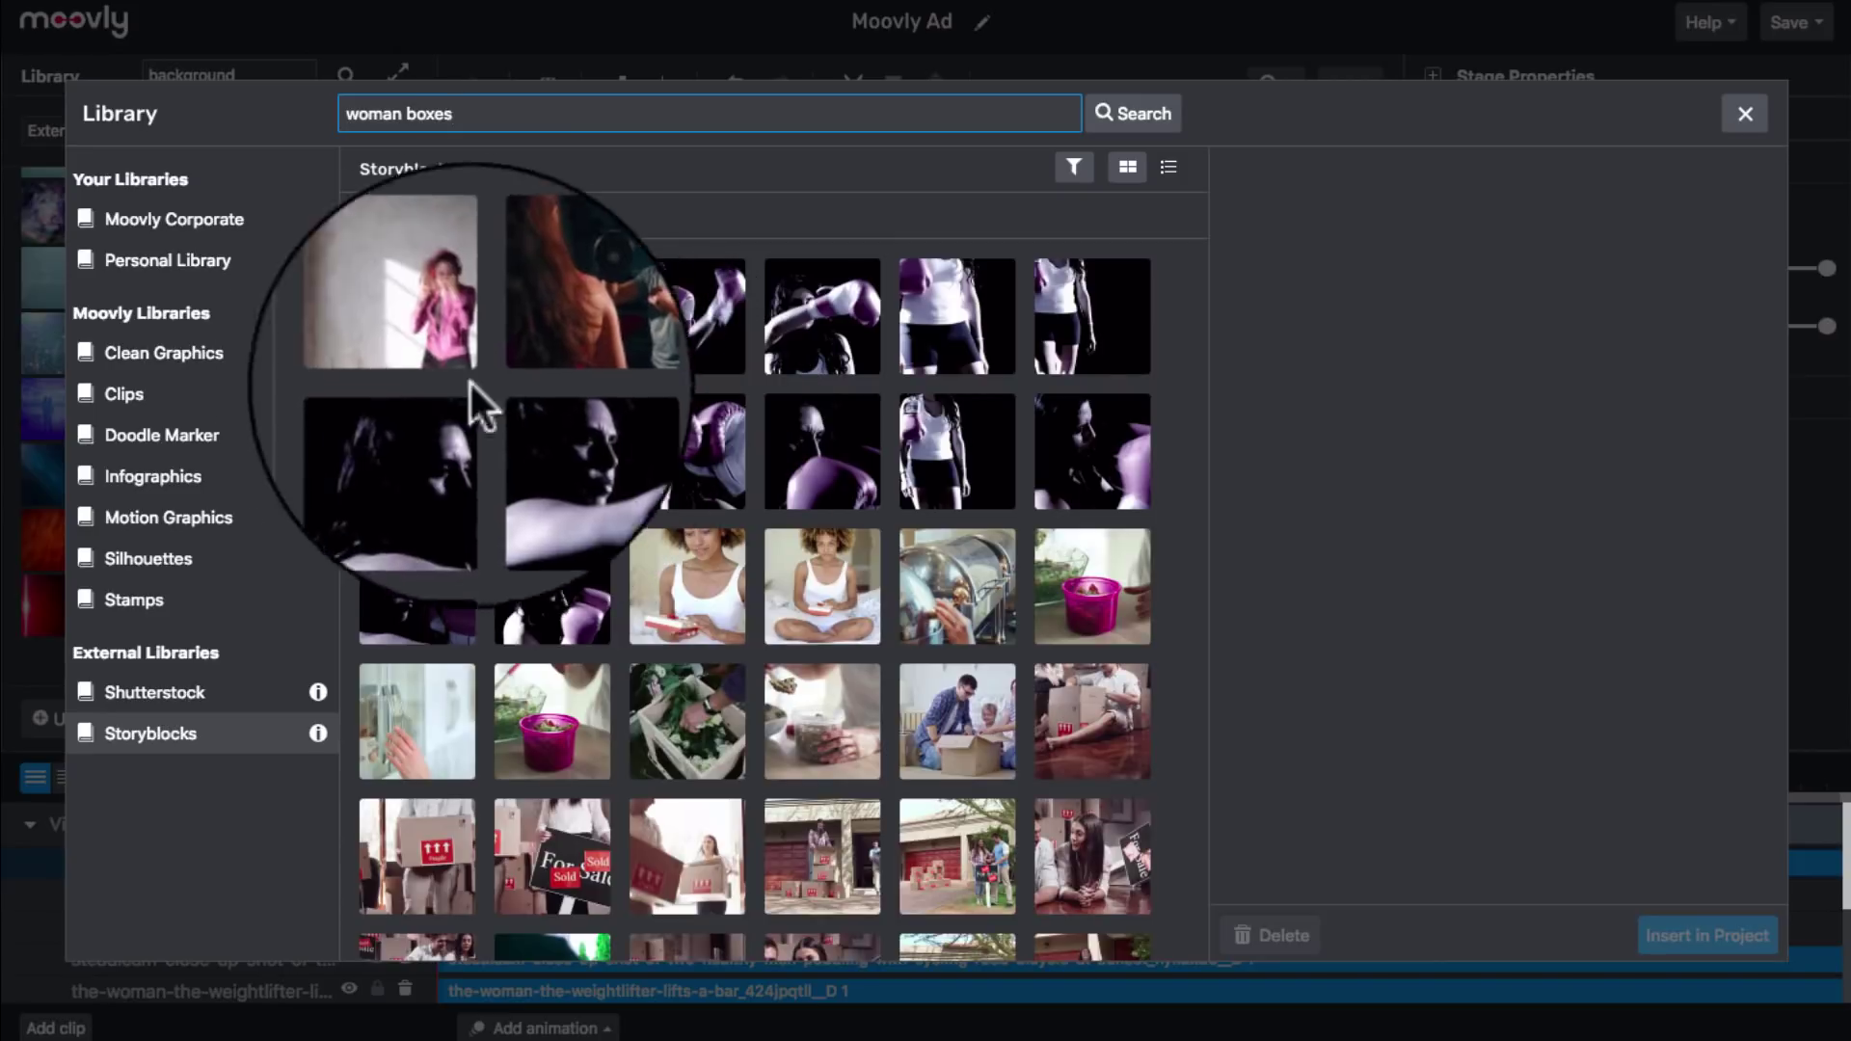
left_click(572, 453)
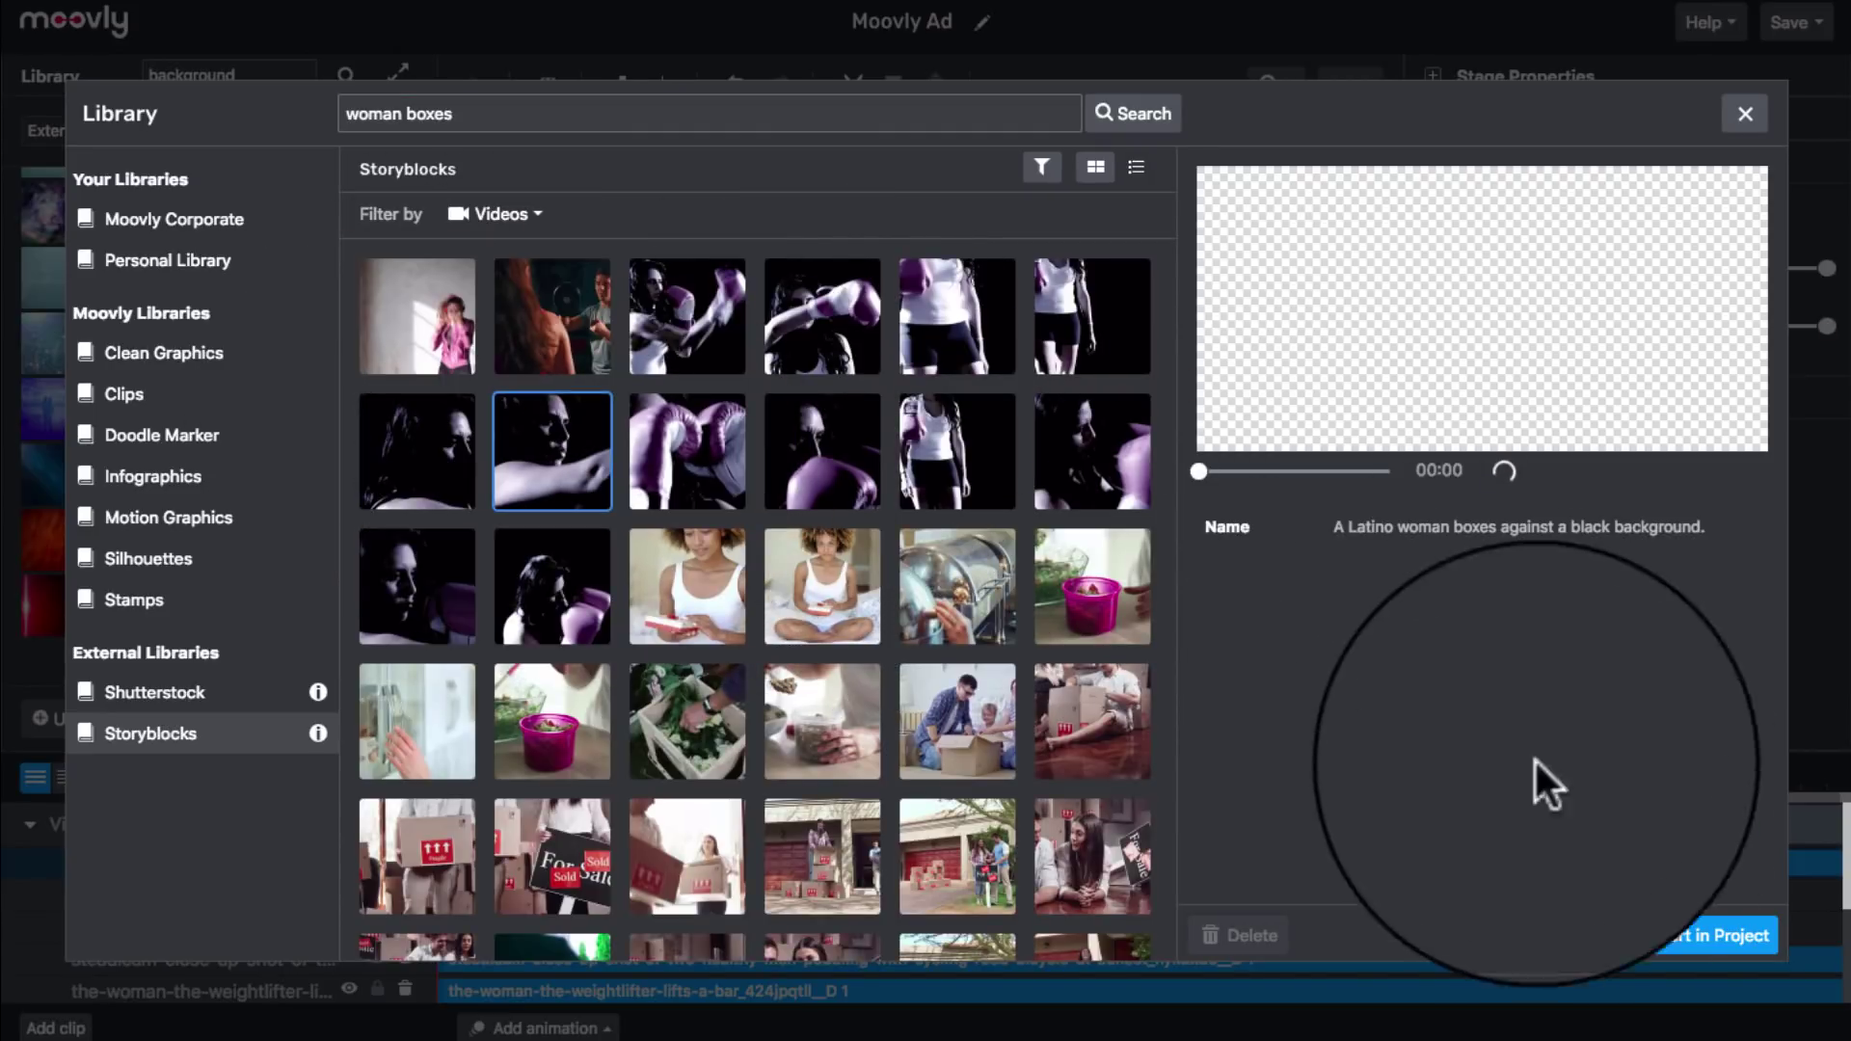
left_click(1699, 935)
left_click(1297, 576)
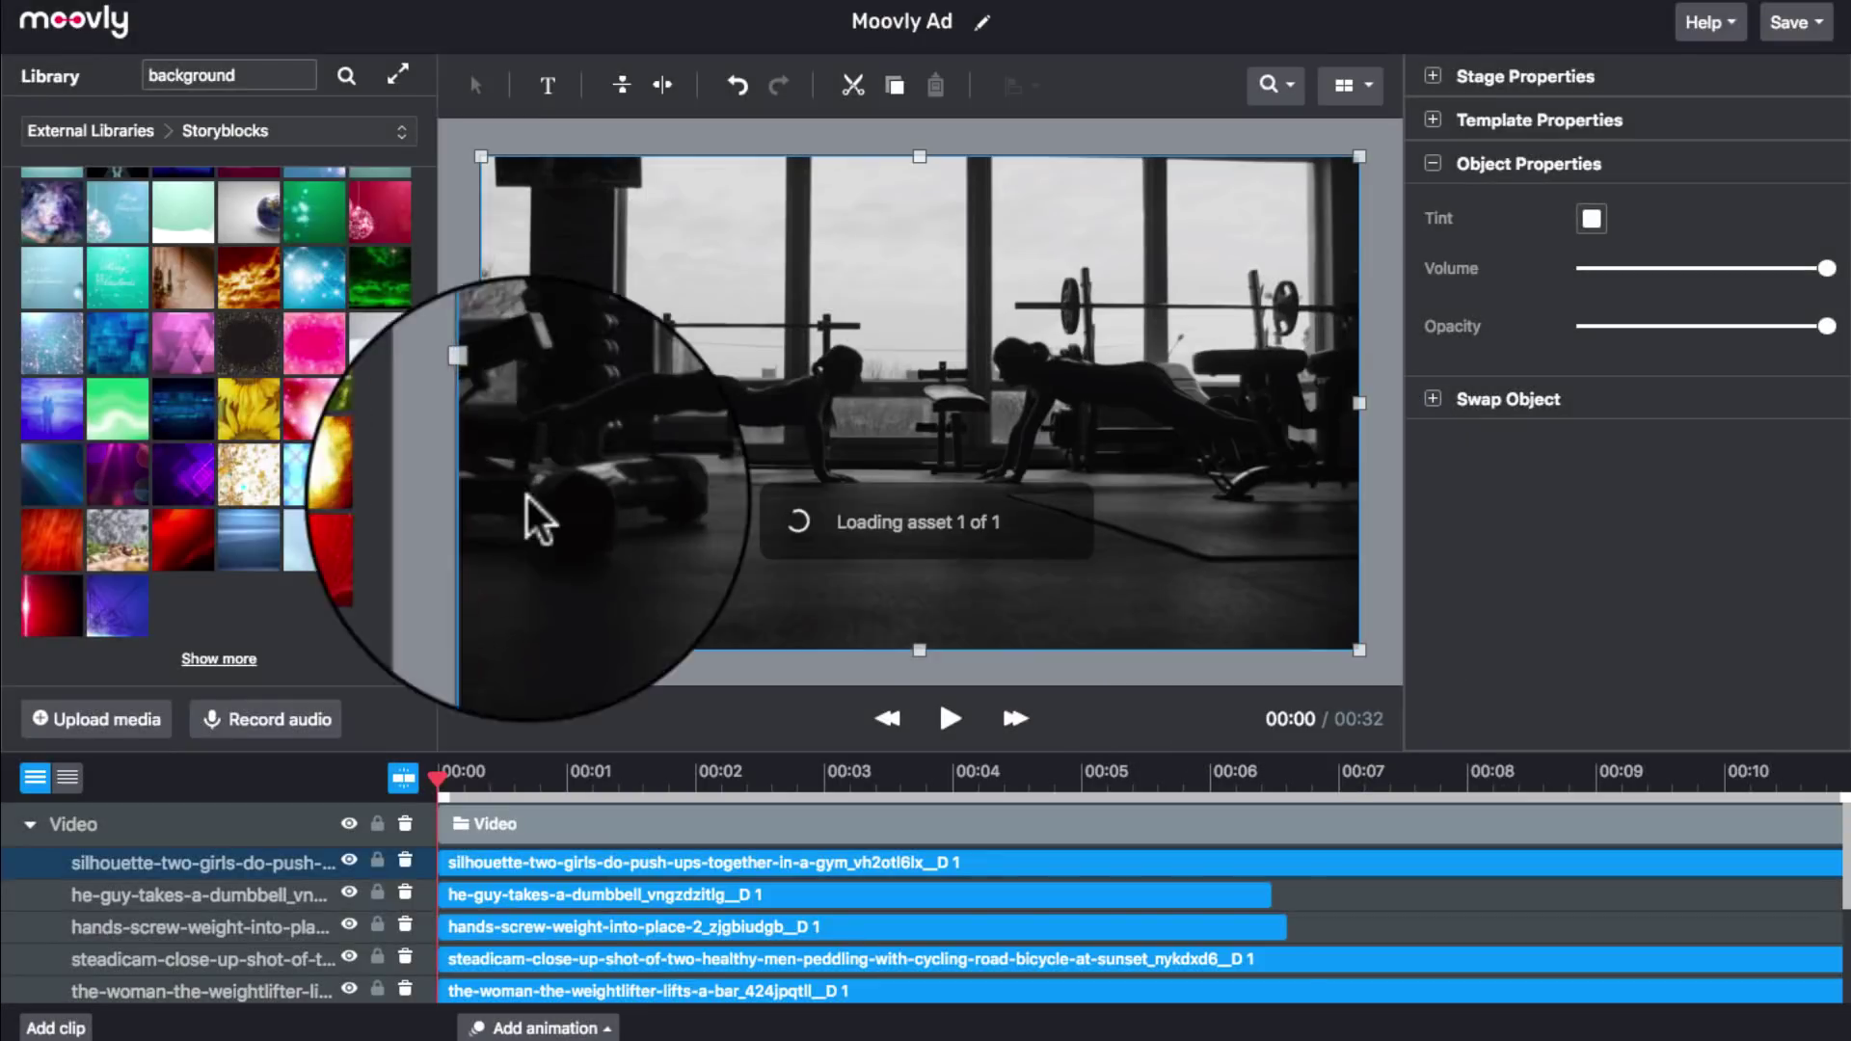
left_click(214, 664)
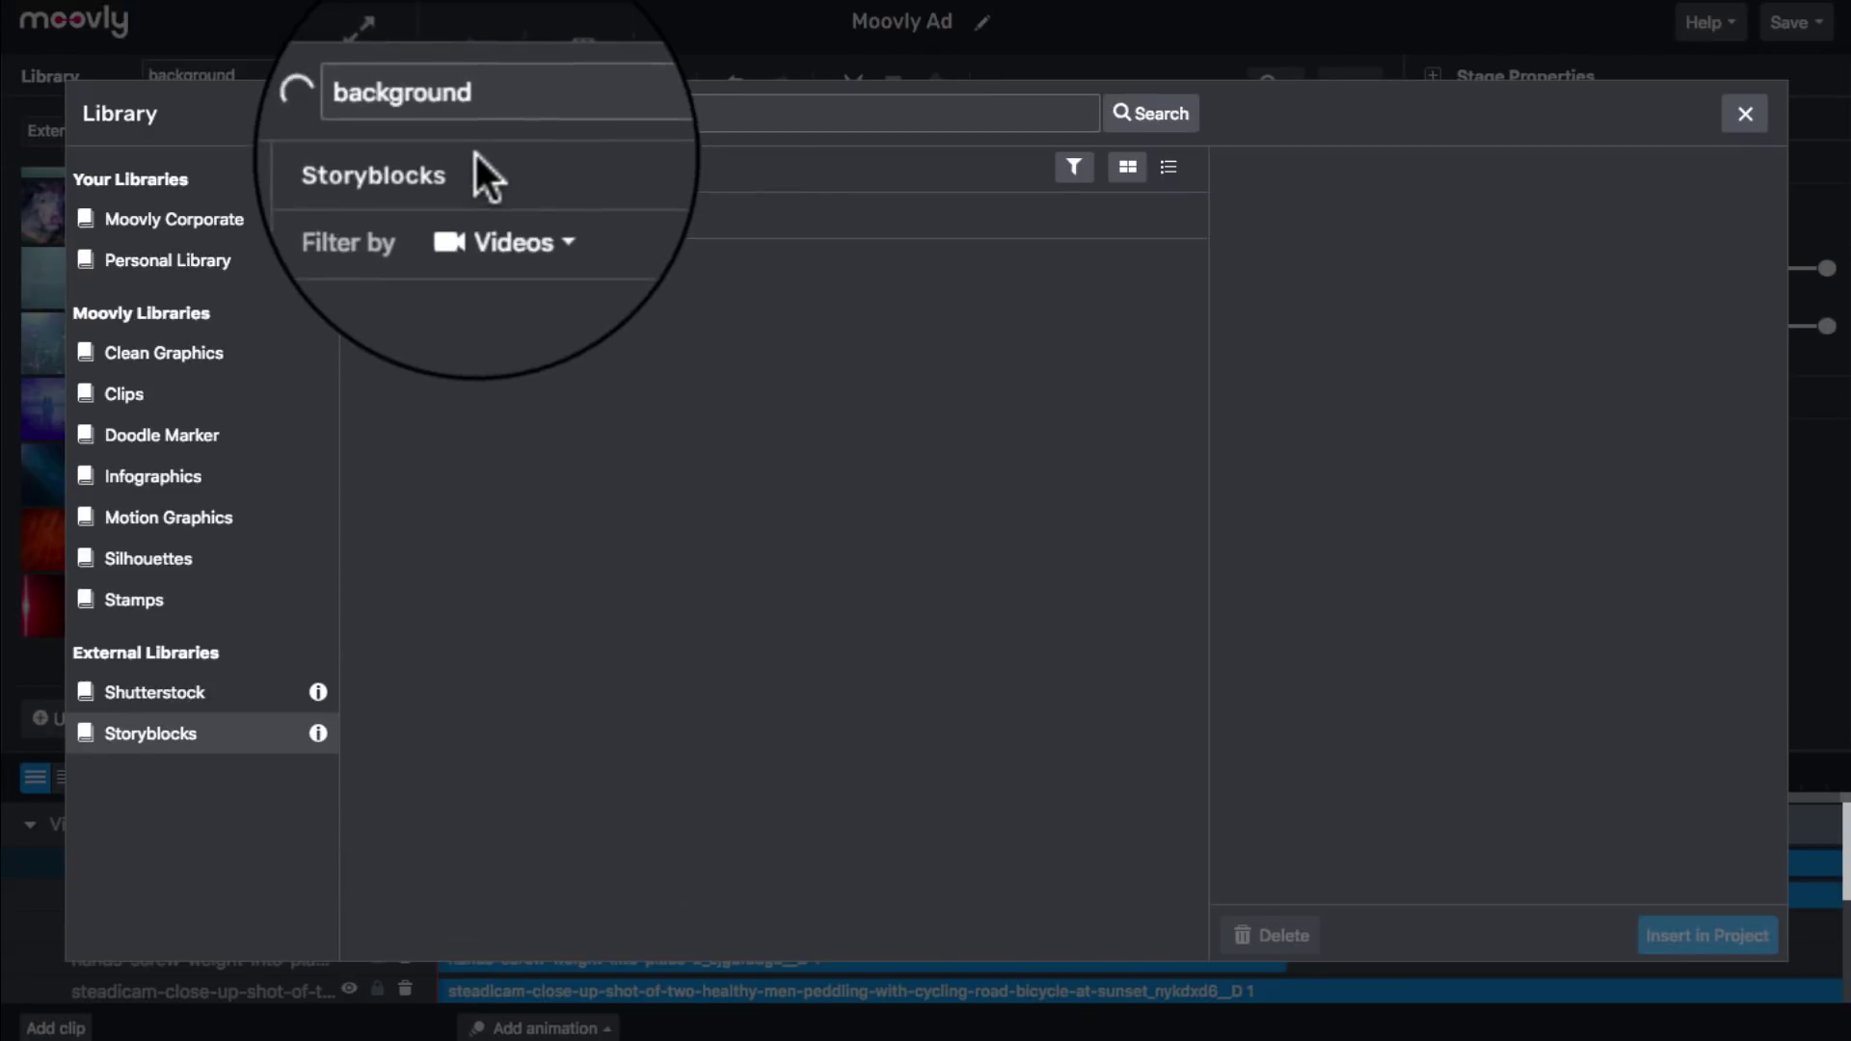
Search 'football stadium' and insert the 50-yard-line stadium clip into the project.
double_click(461, 114)
key("BackSpace")
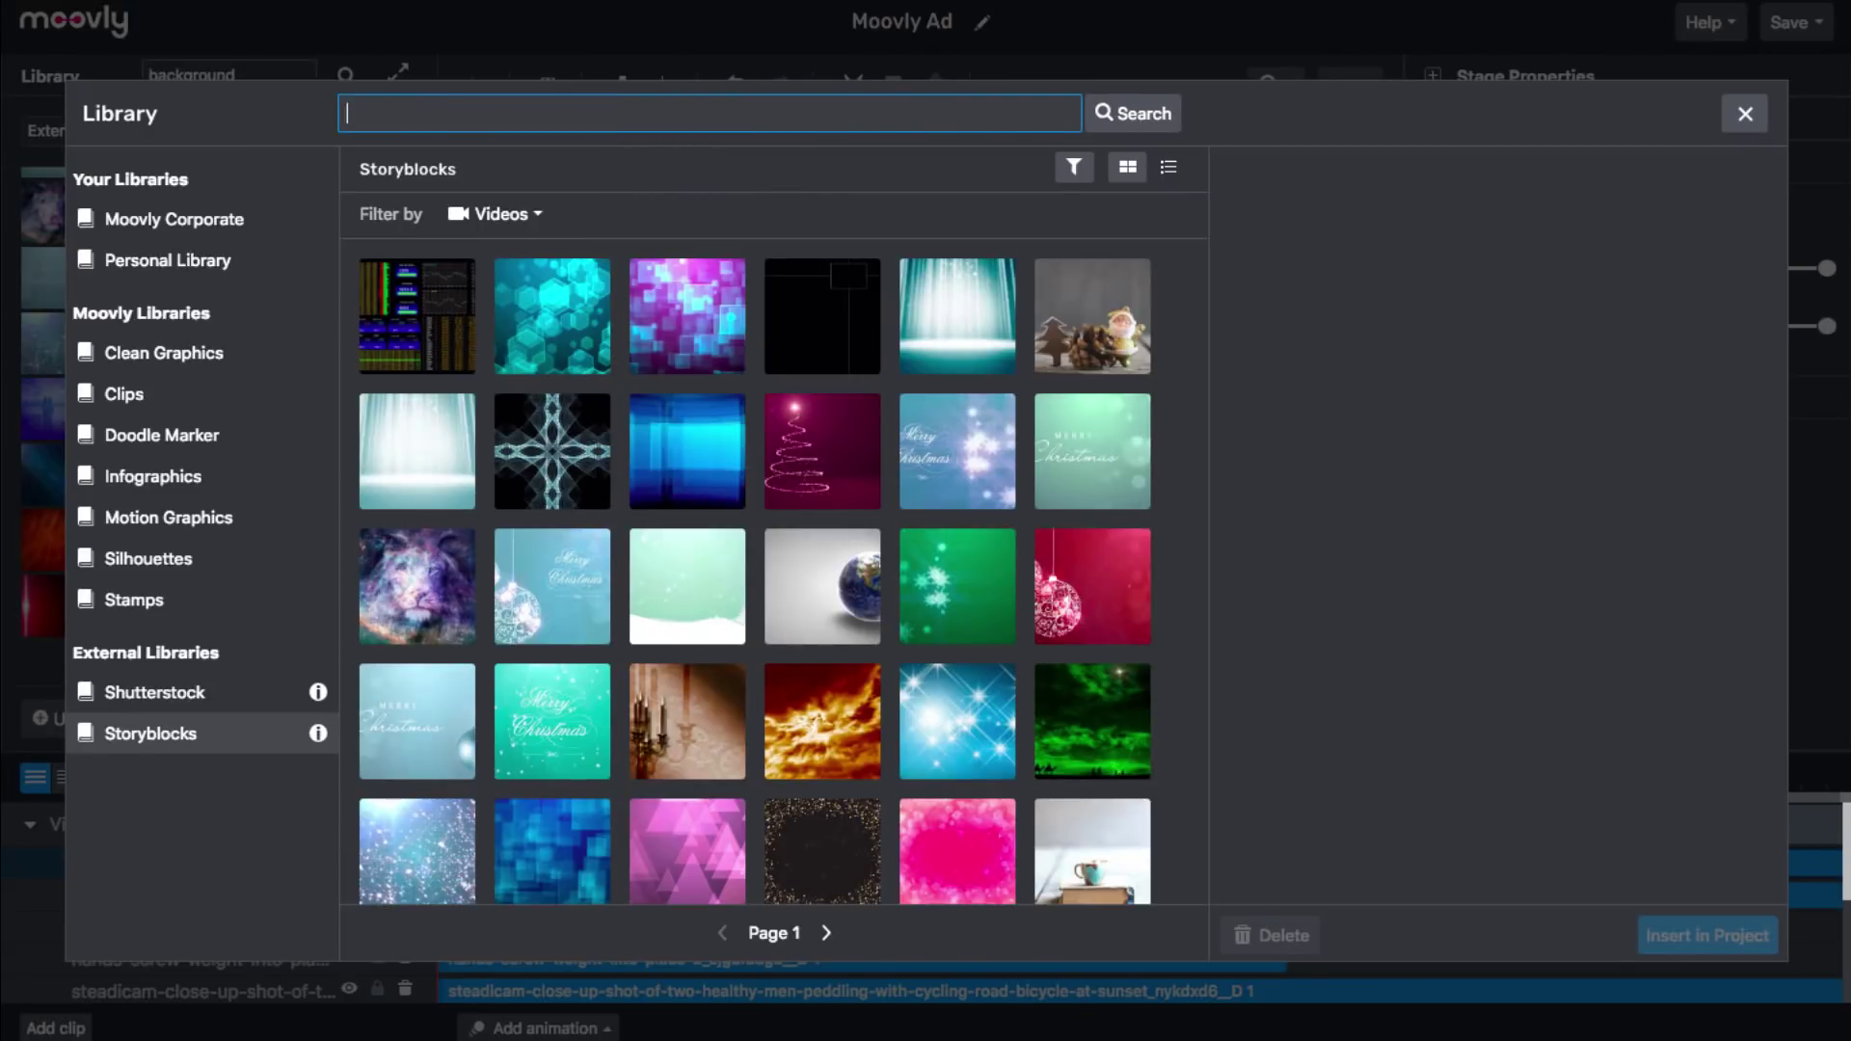
type("football stadium")
key("Return")
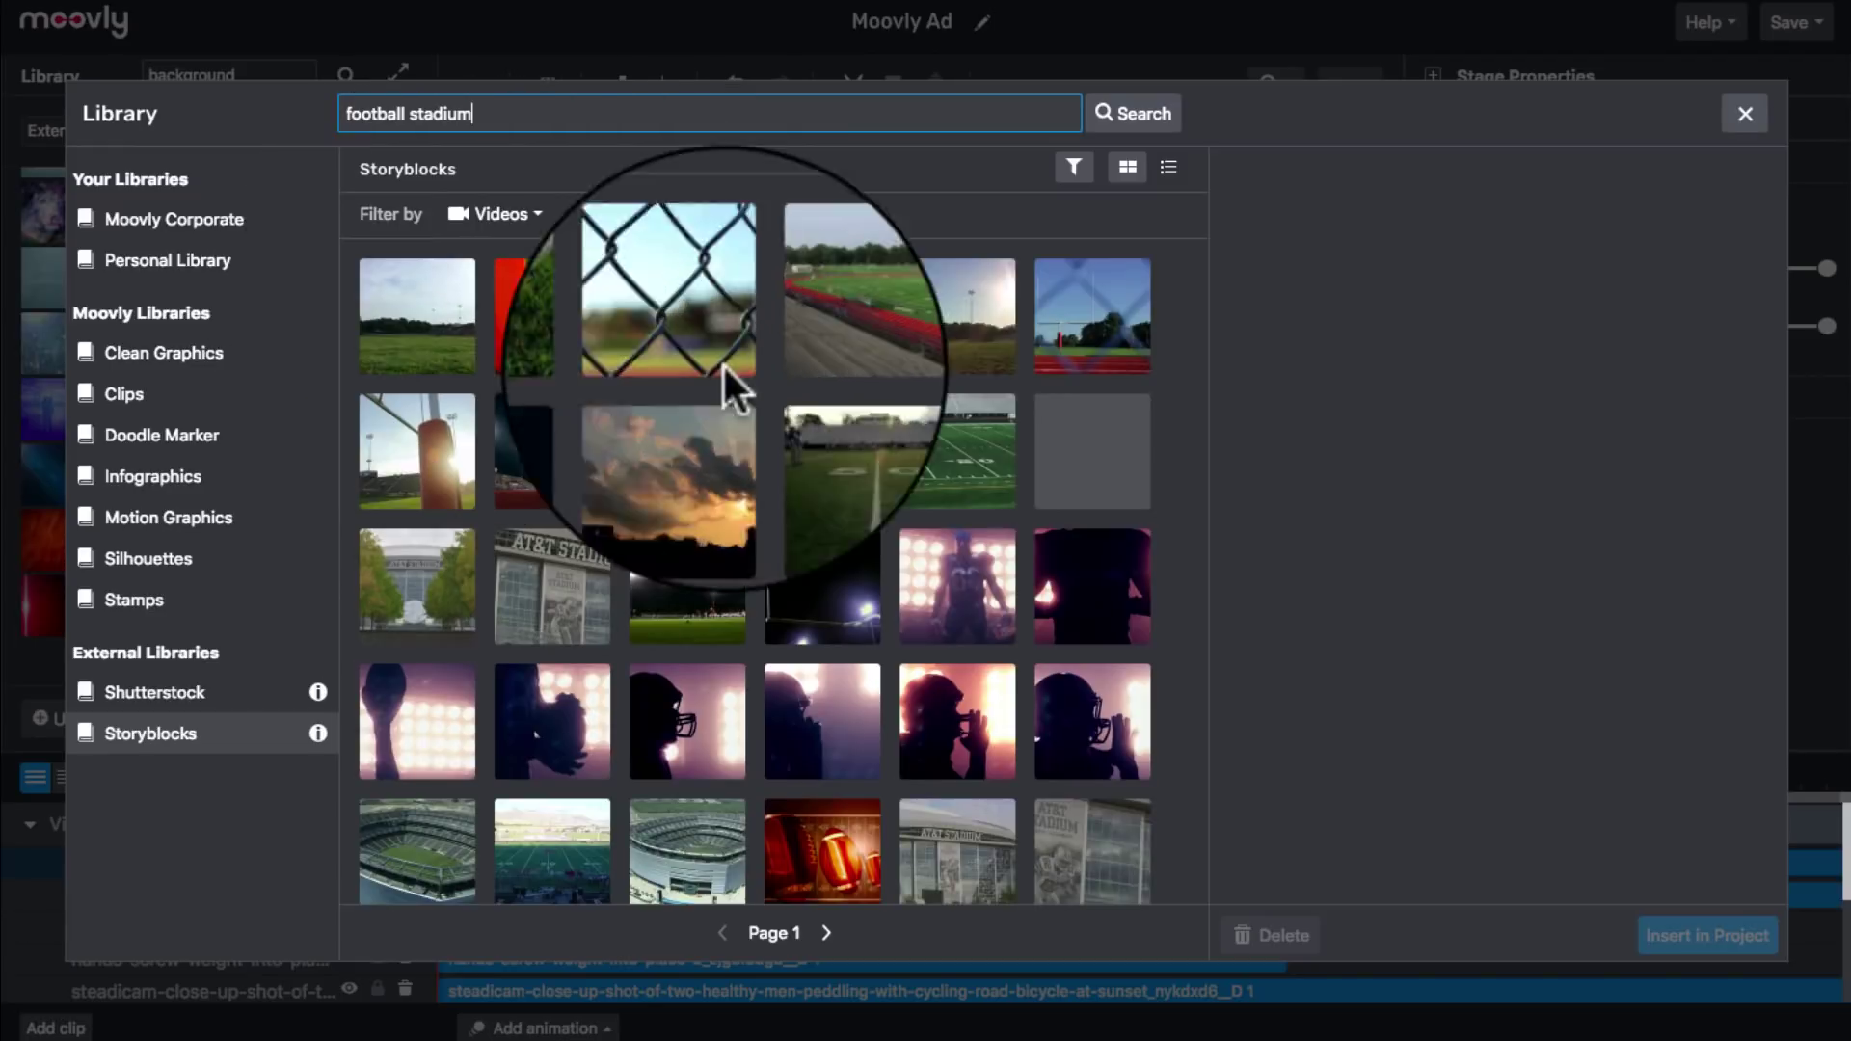
scroll(848, 424, "down", 1)
left_click(845, 439)
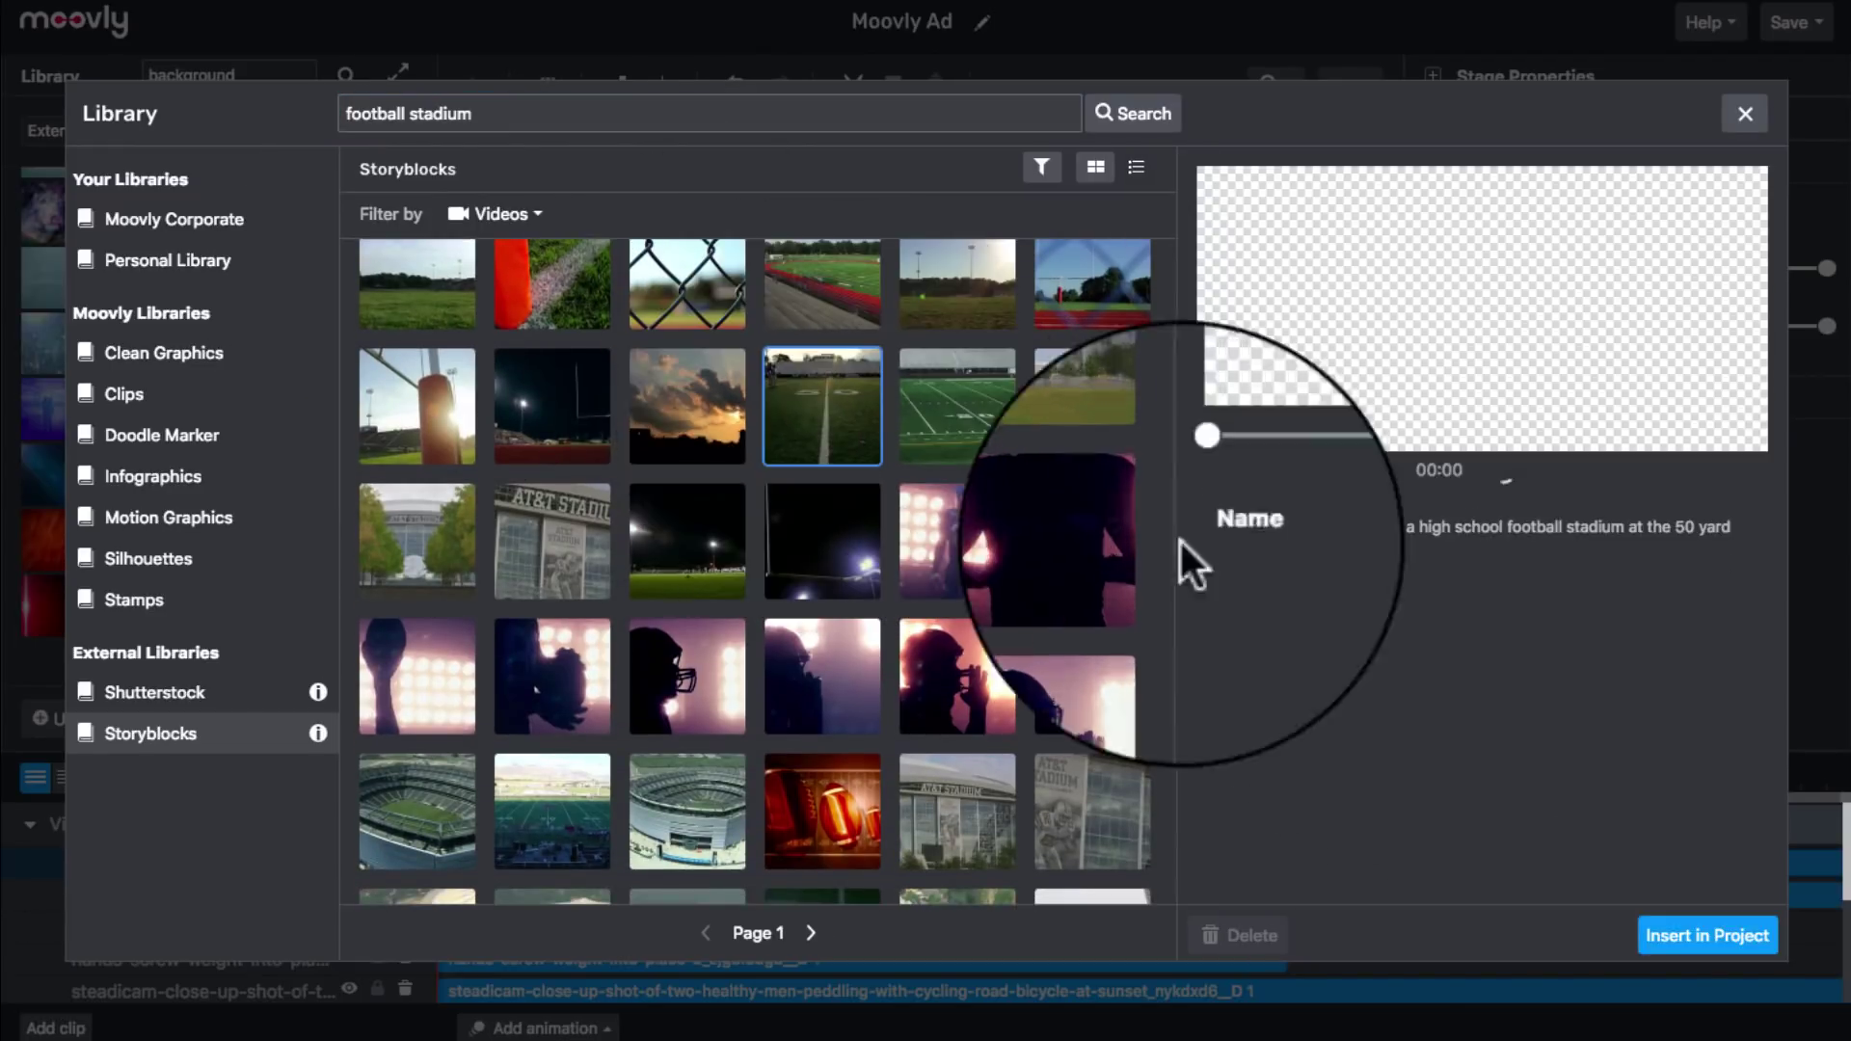
left_click(1697, 933)
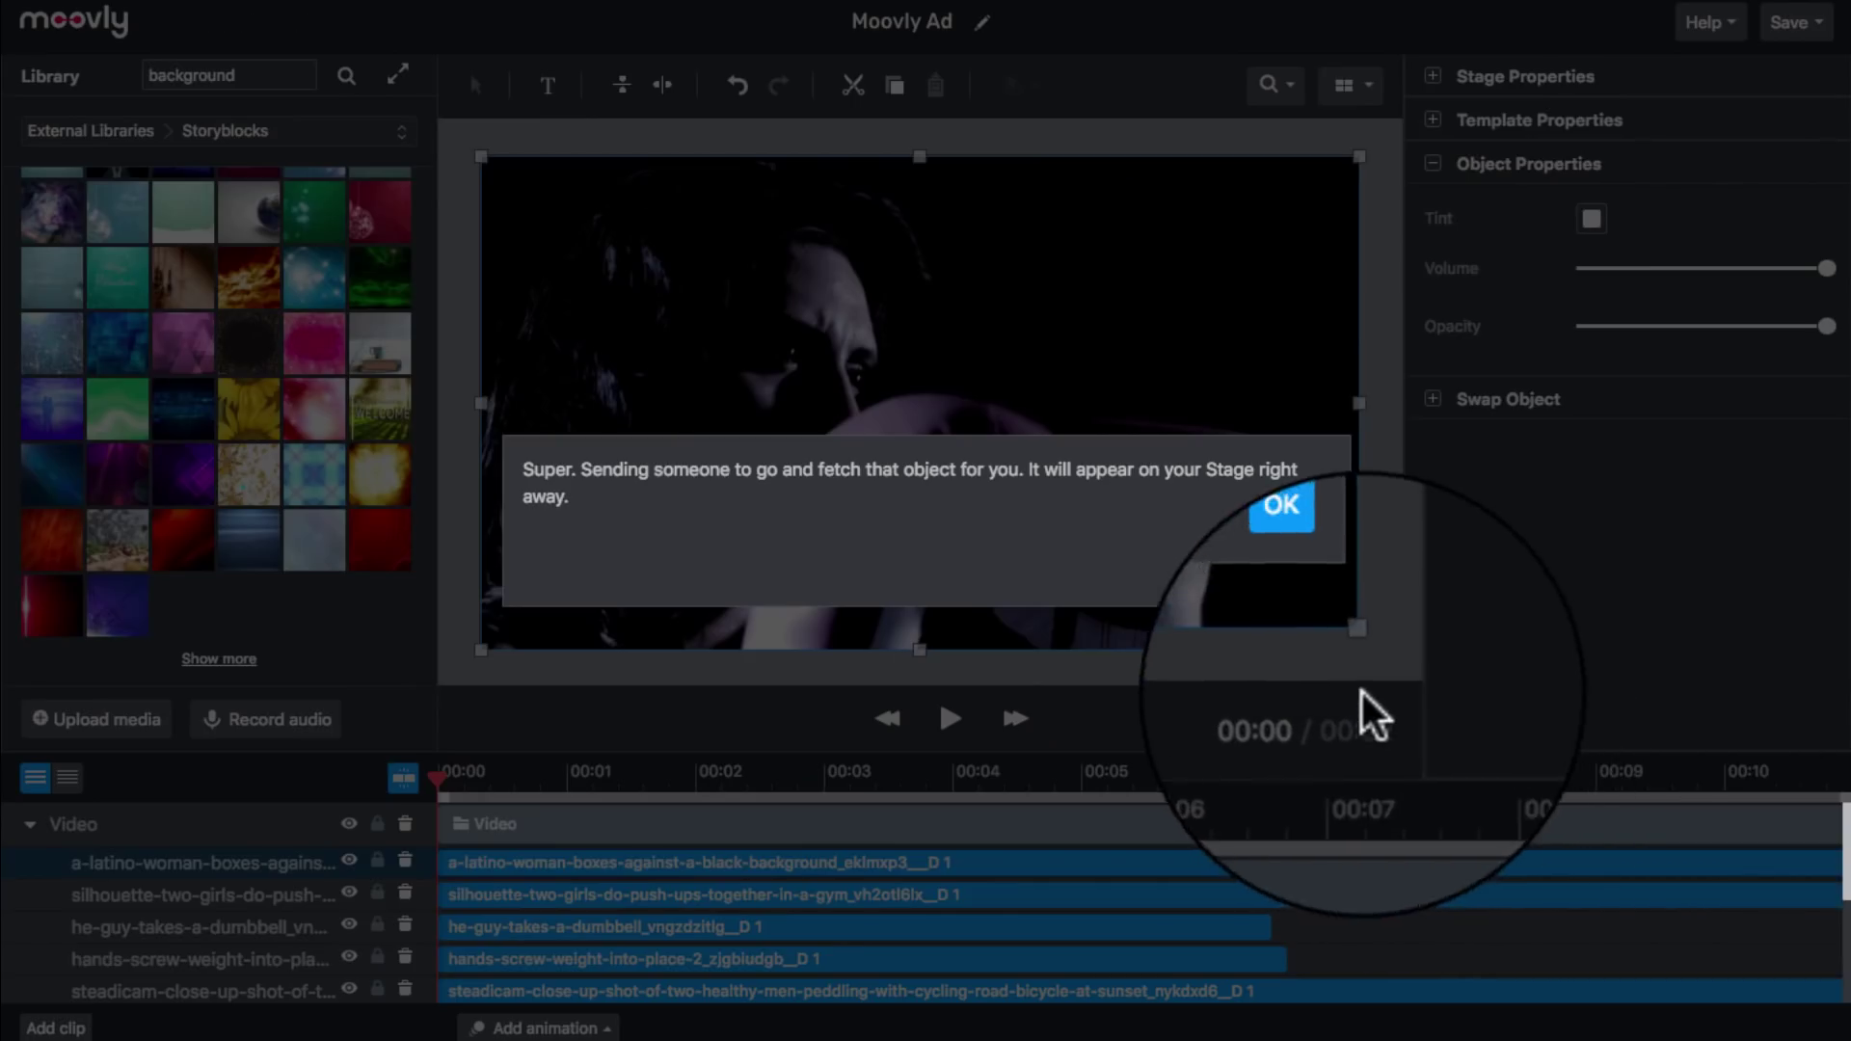
left_click(1308, 567)
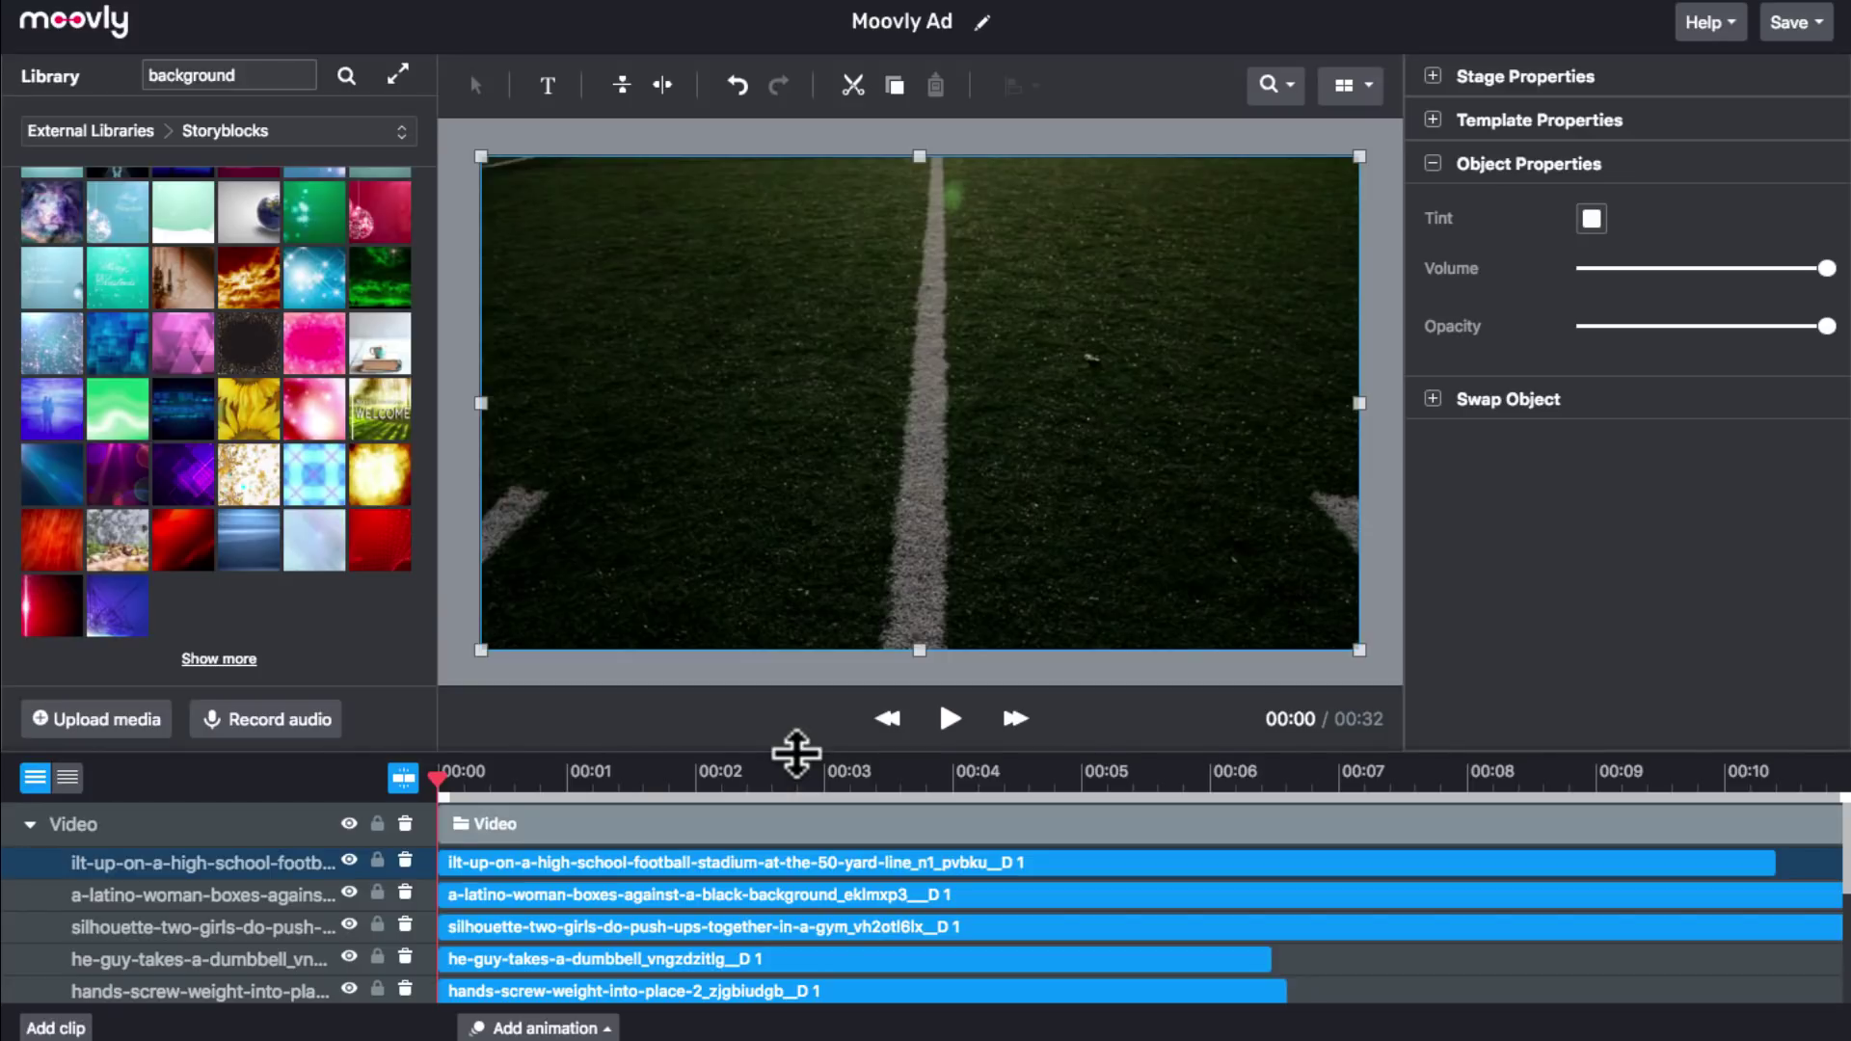
left_click_drag(796, 752, 800, 565)
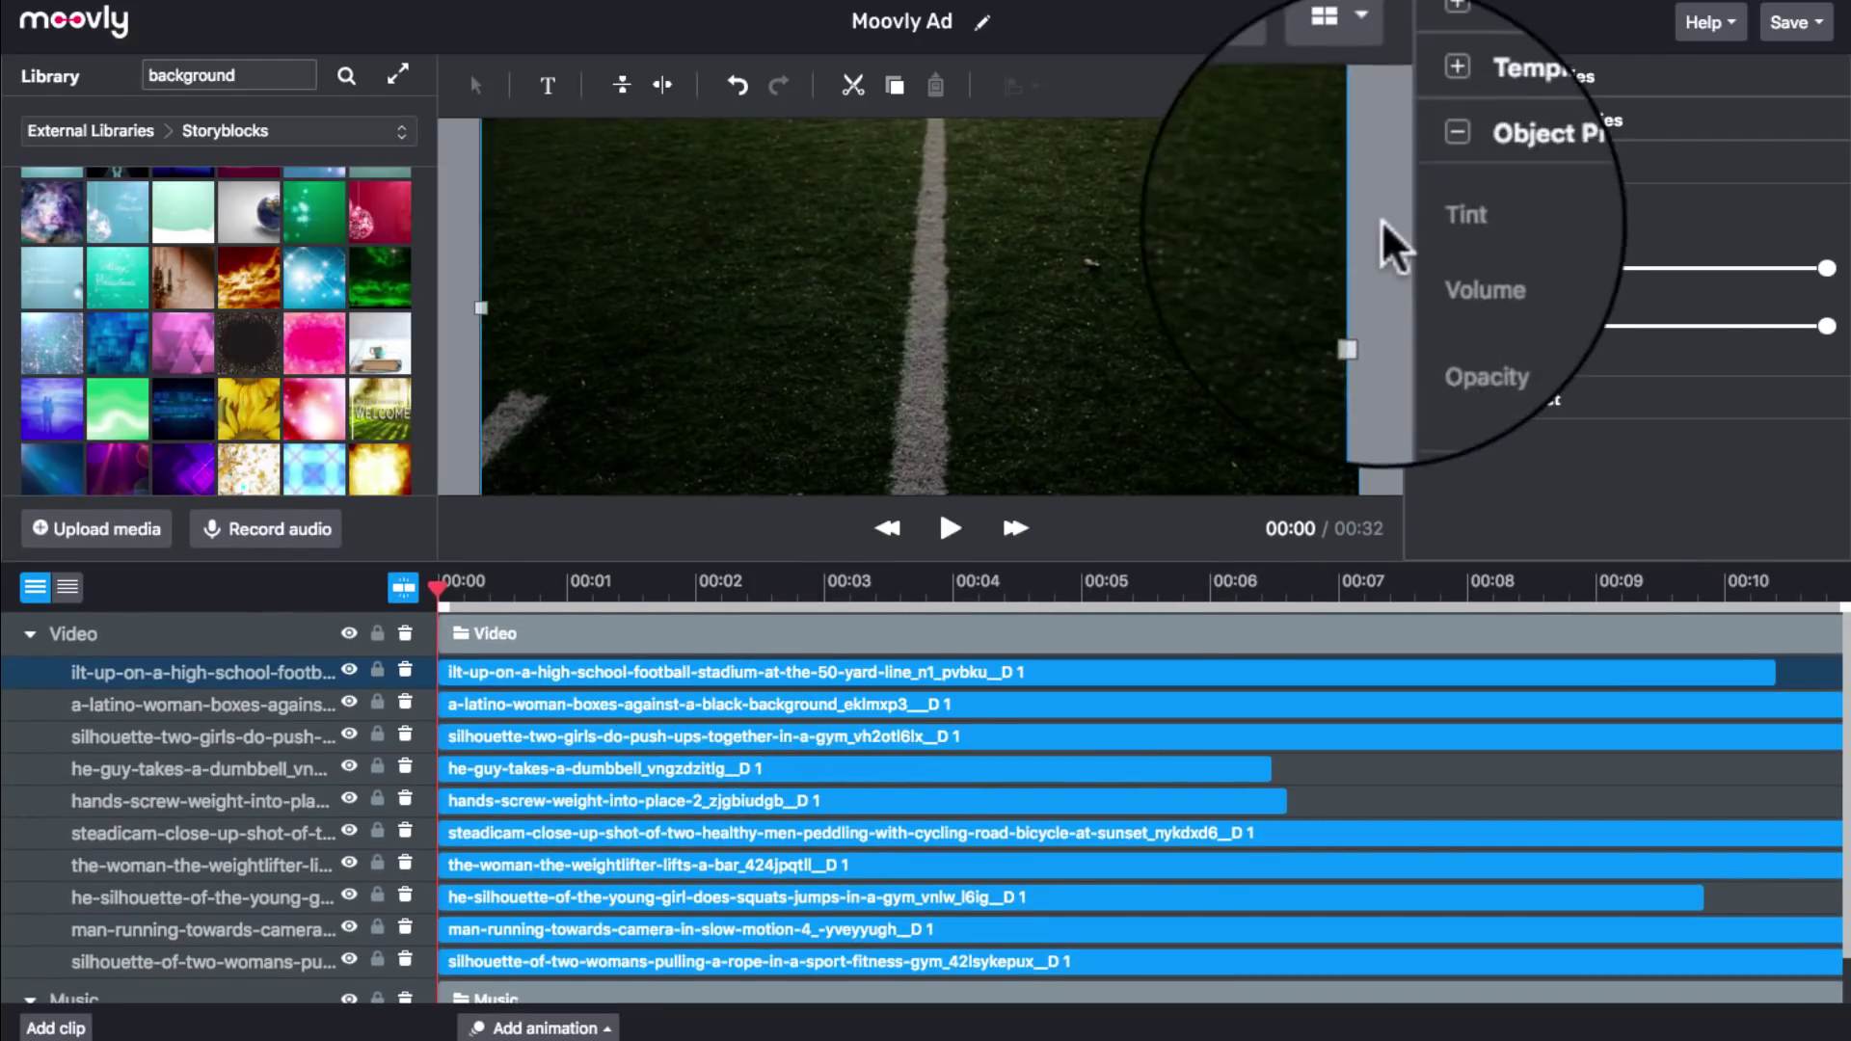
left_click(1292, 92)
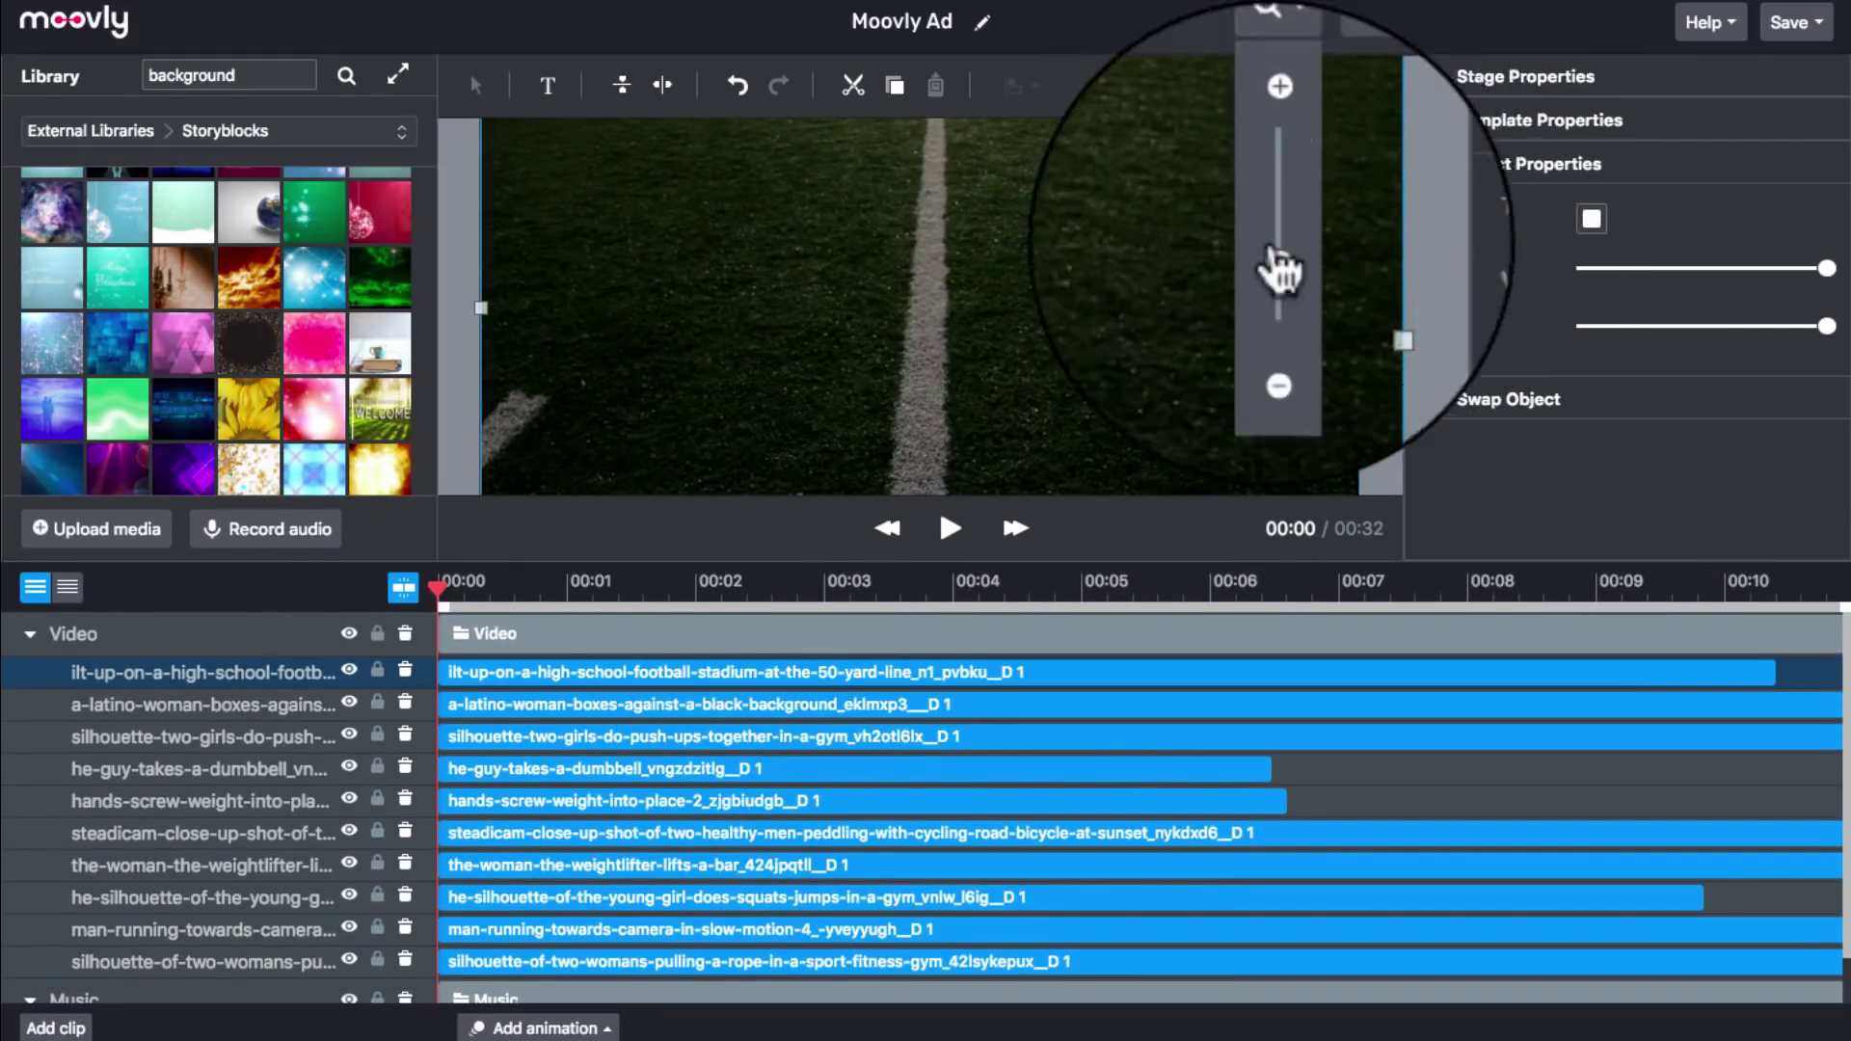
left_click_drag(1278, 260, 1276, 283)
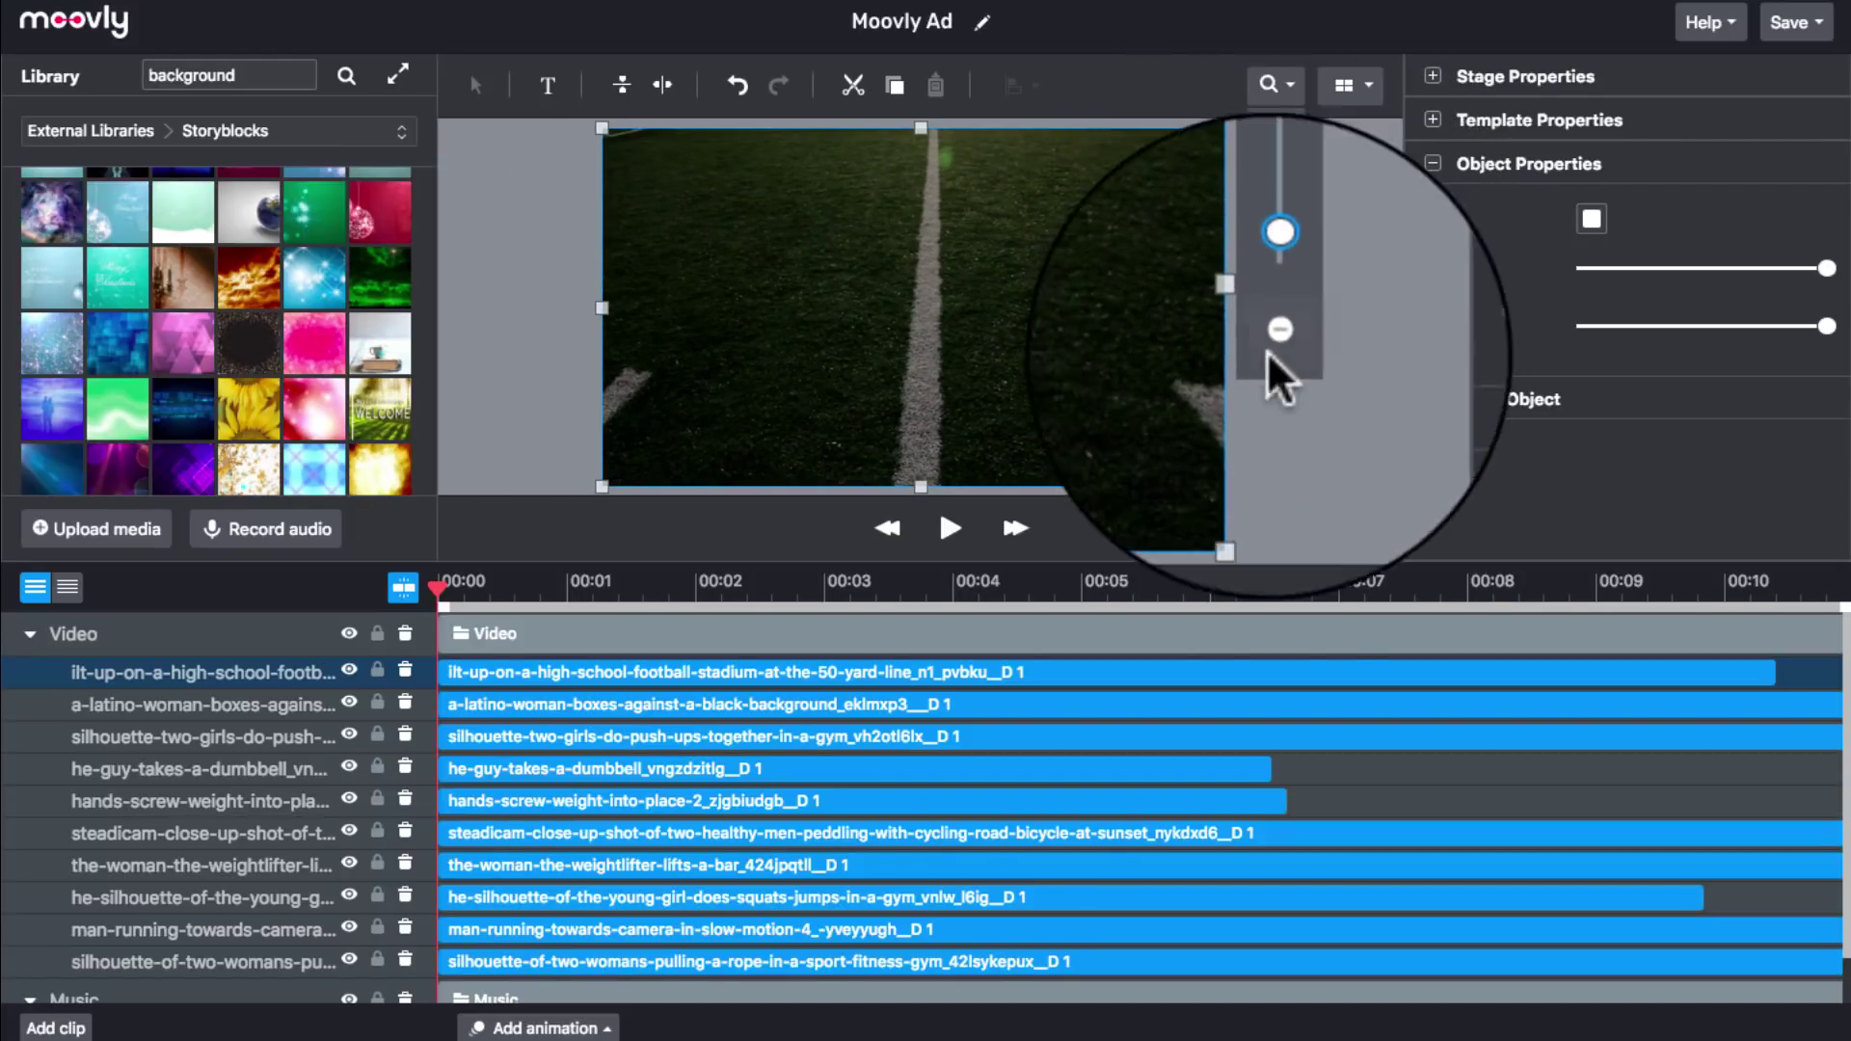
left_click(1282, 451)
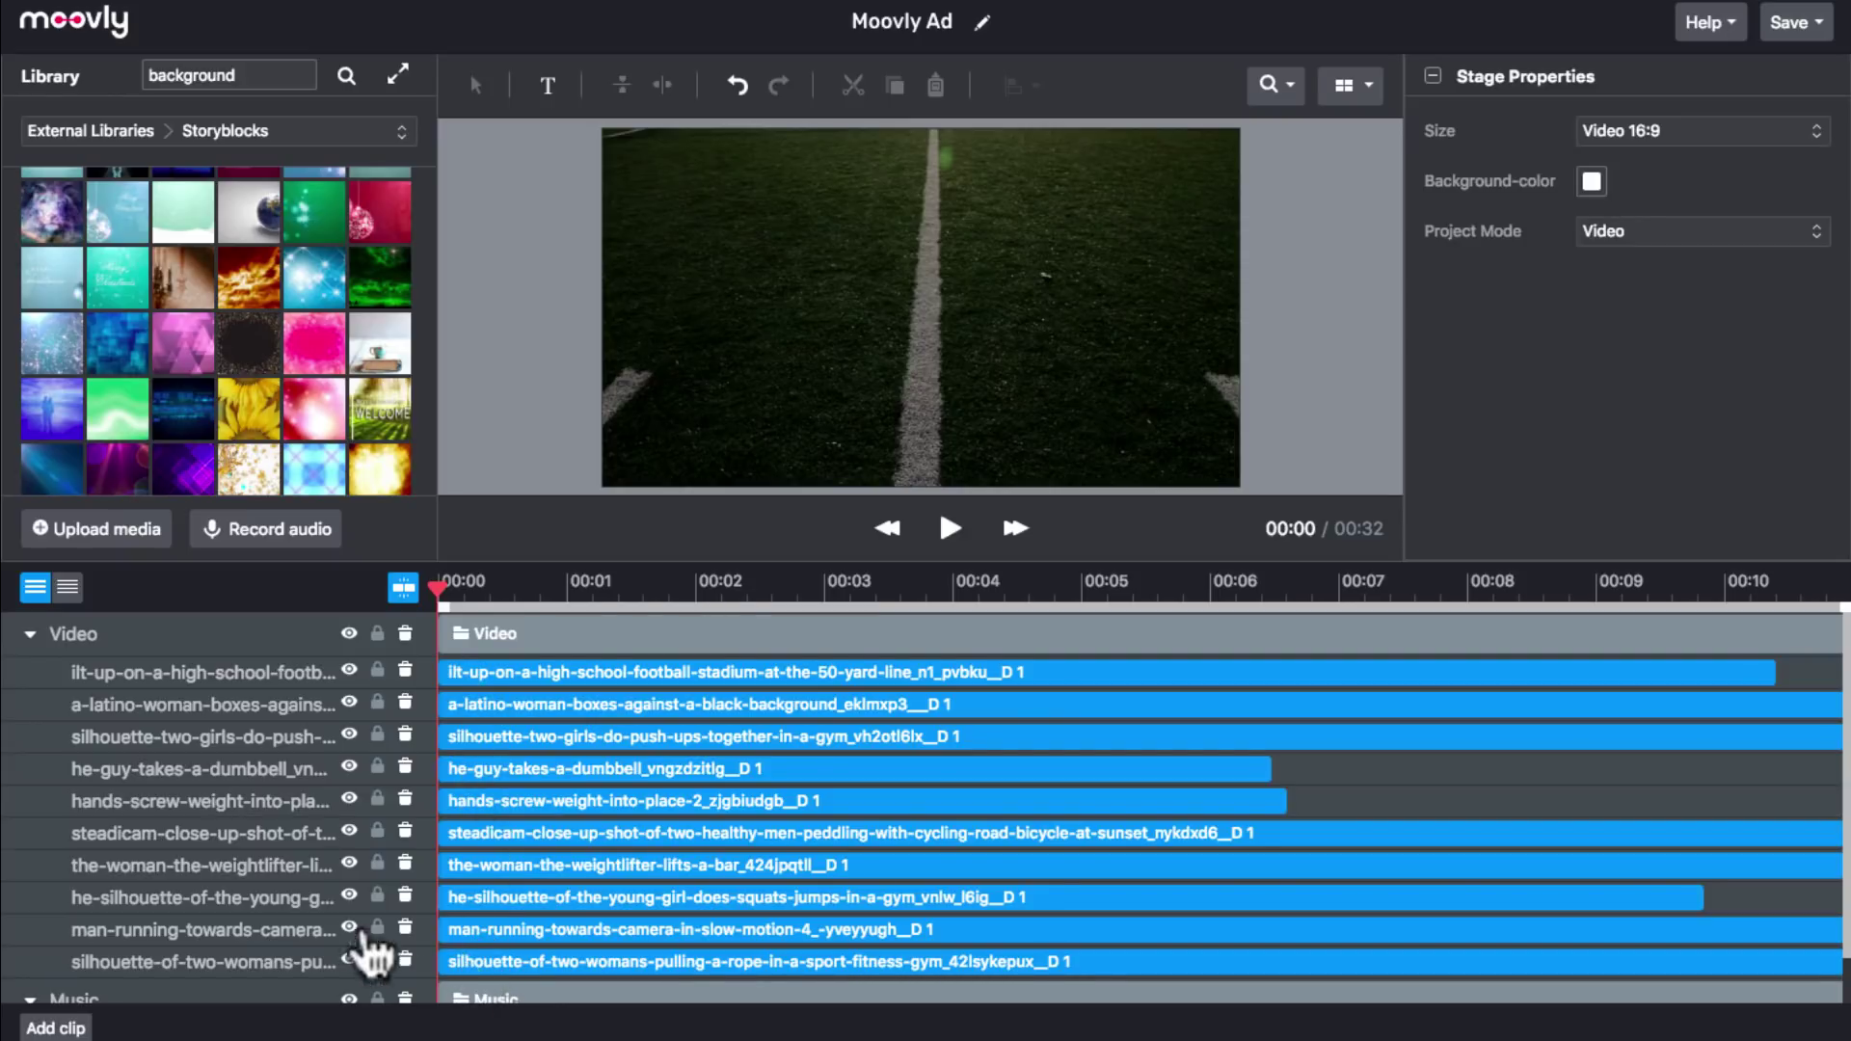
Select the nine clips other than the rope clip and shift them to start at 00:06.
left_click(517, 961)
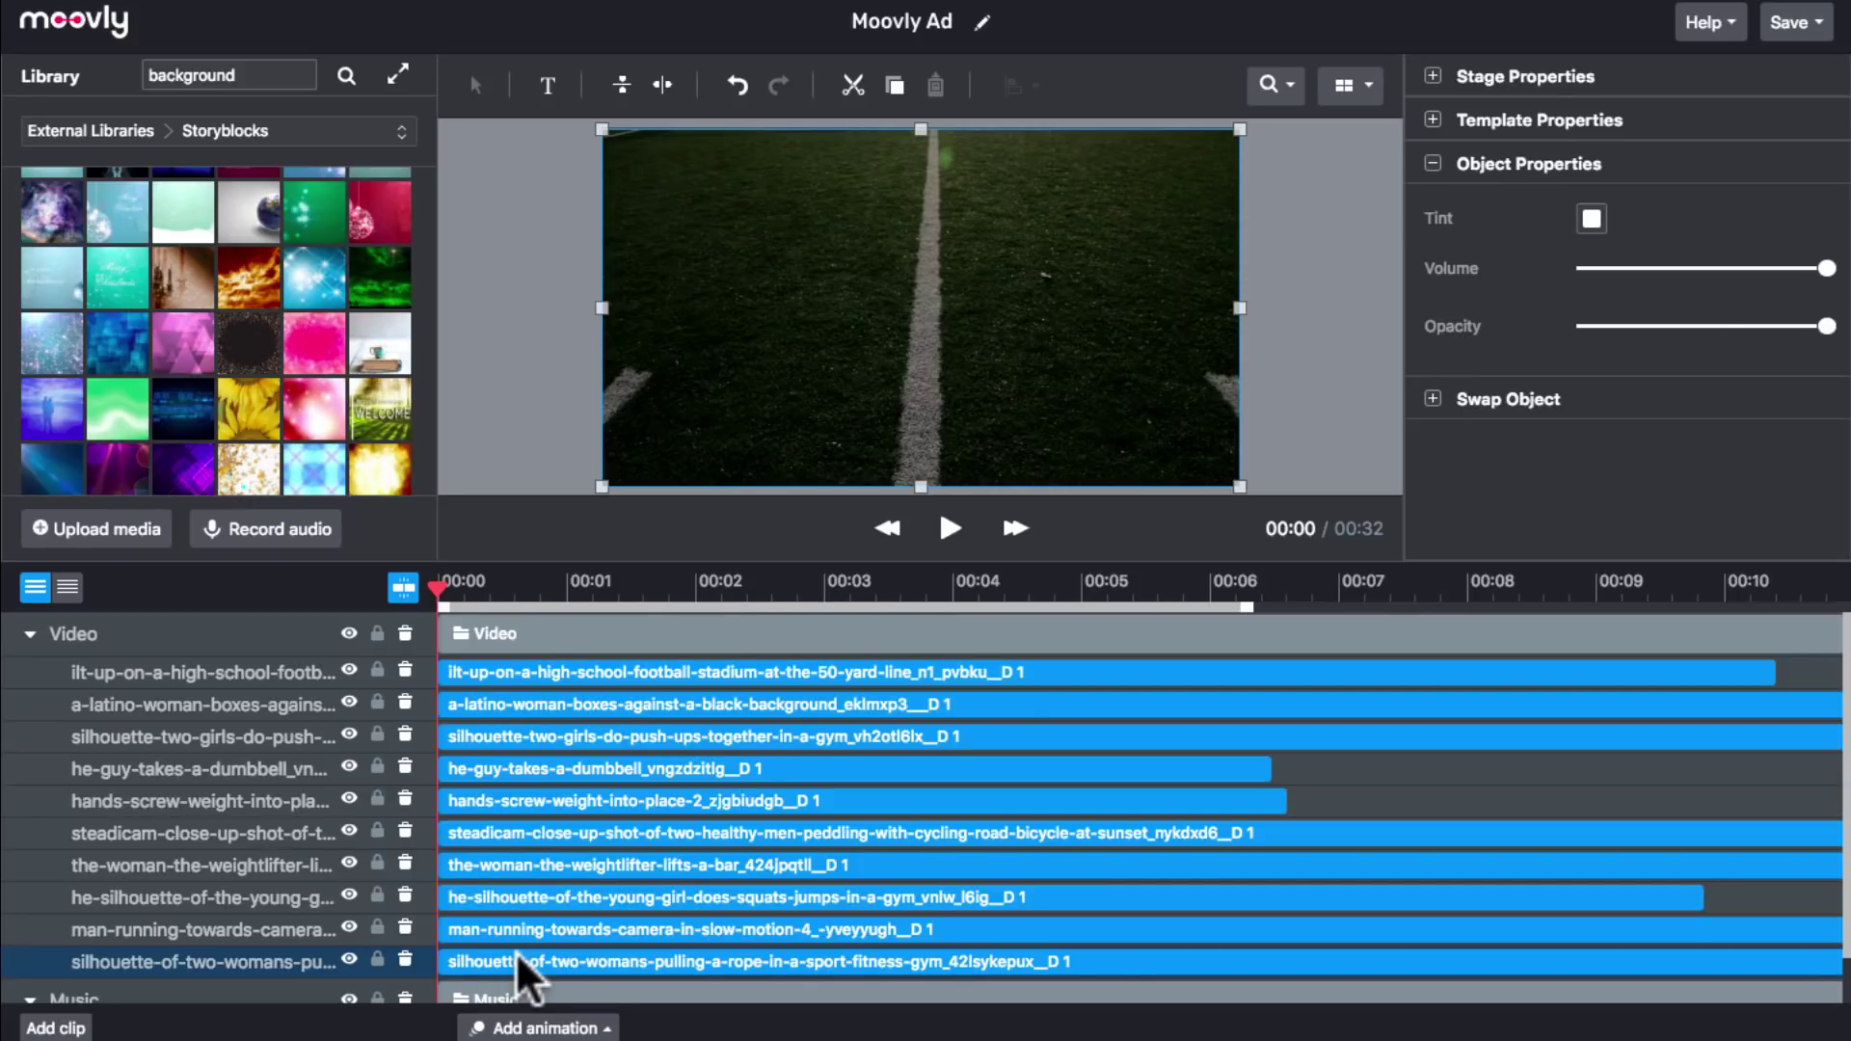
left_click(290, 930)
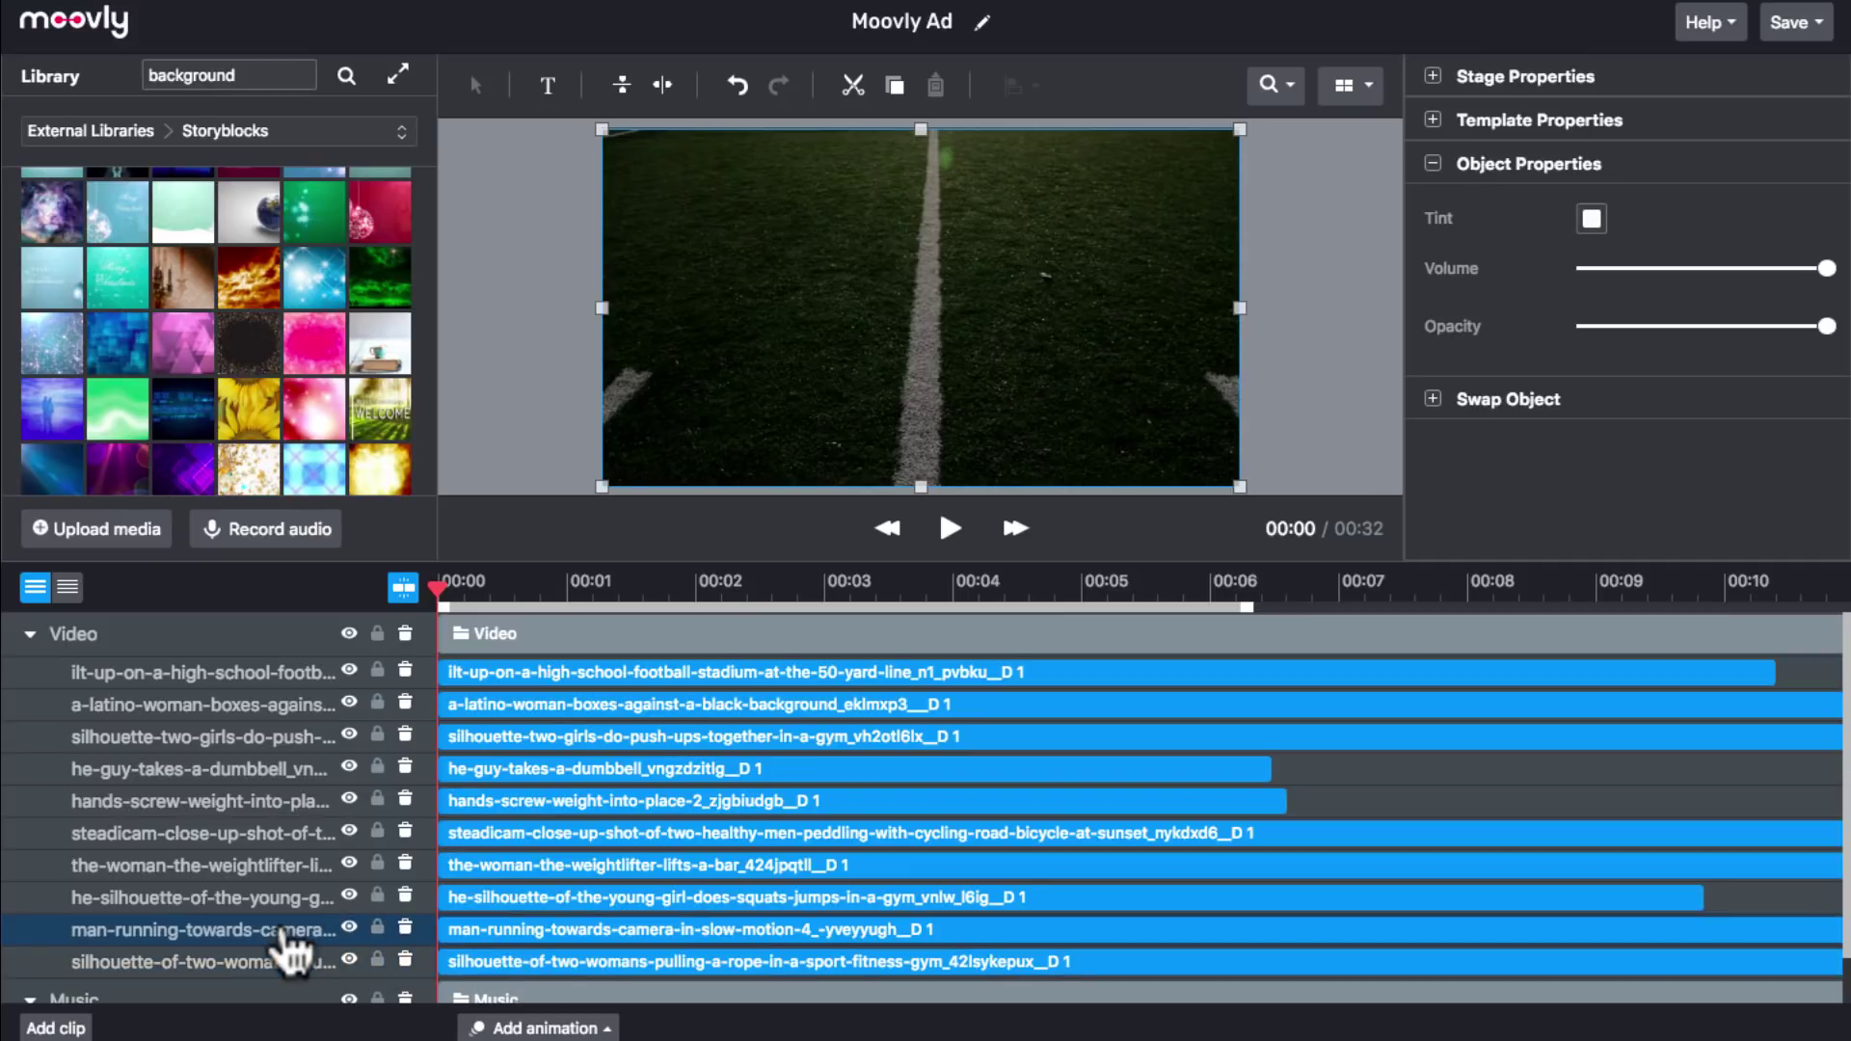
left_click(224, 897, "shift")
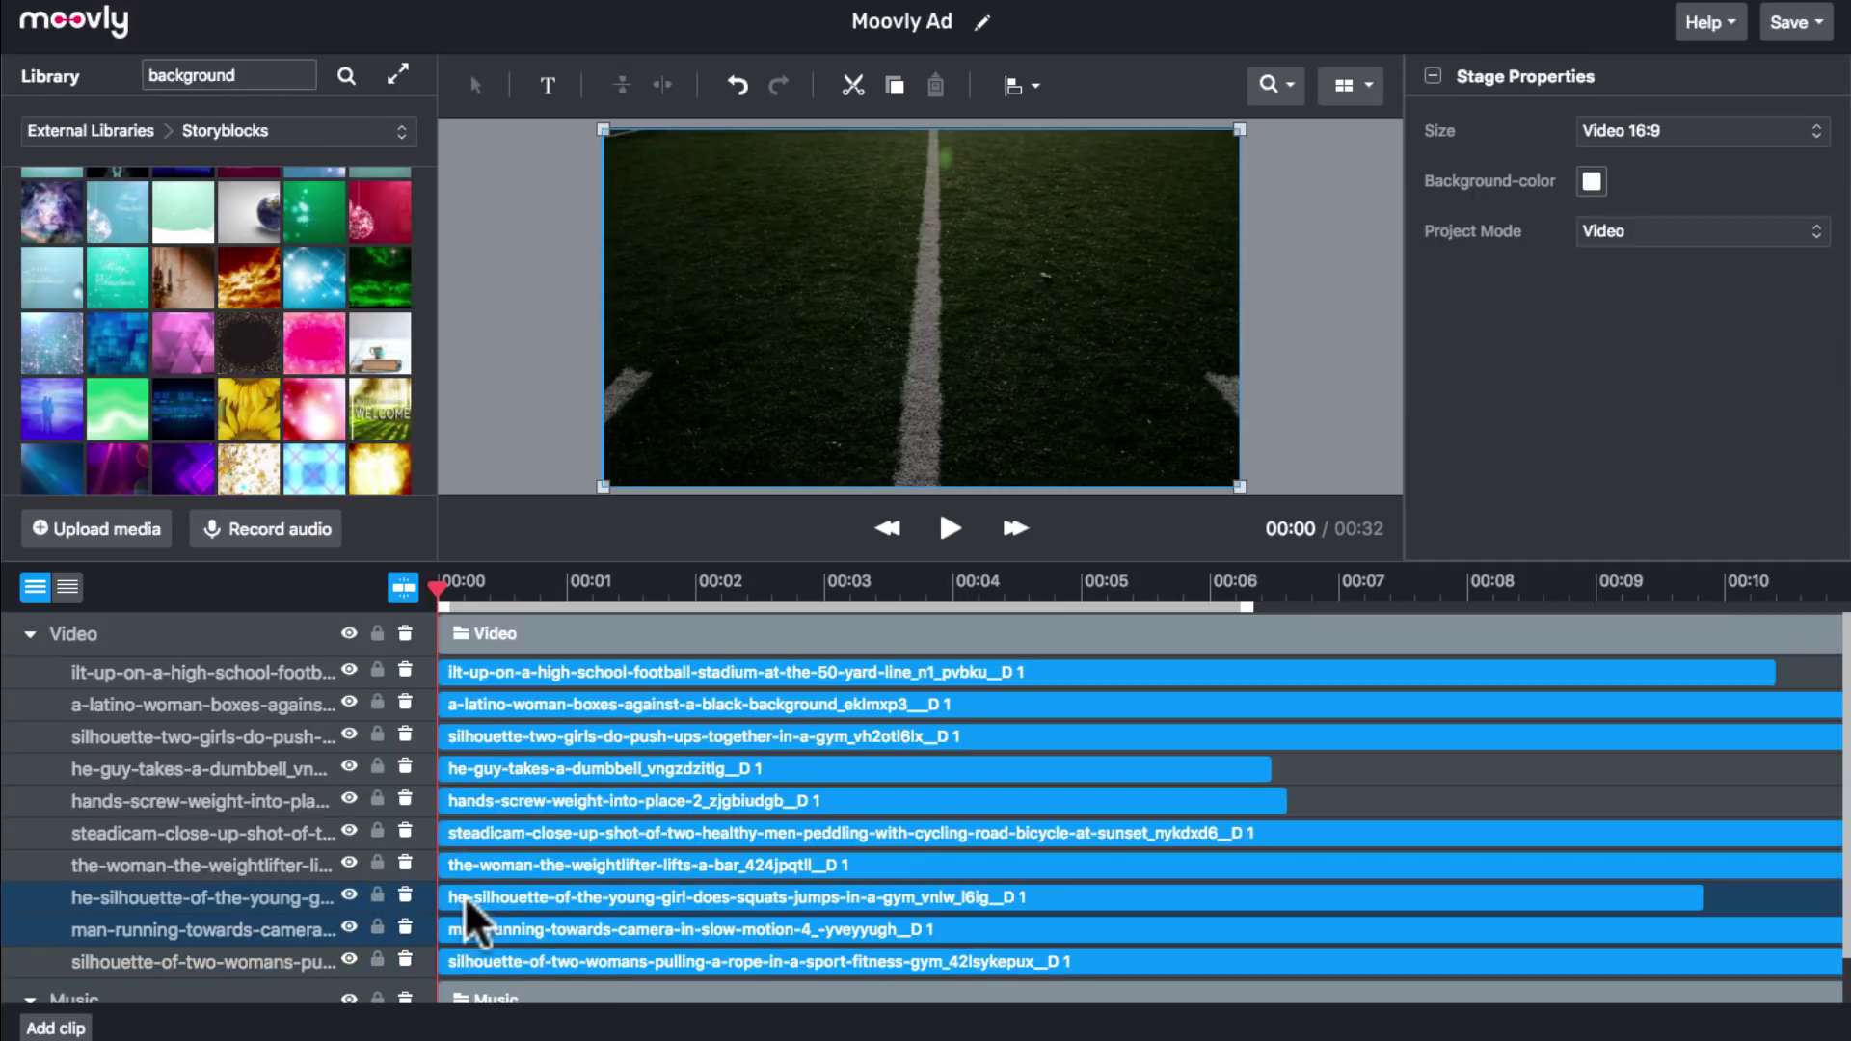
left_click(247, 865, "shift")
left_click(224, 835, "shift")
left_click(202, 802, "shift")
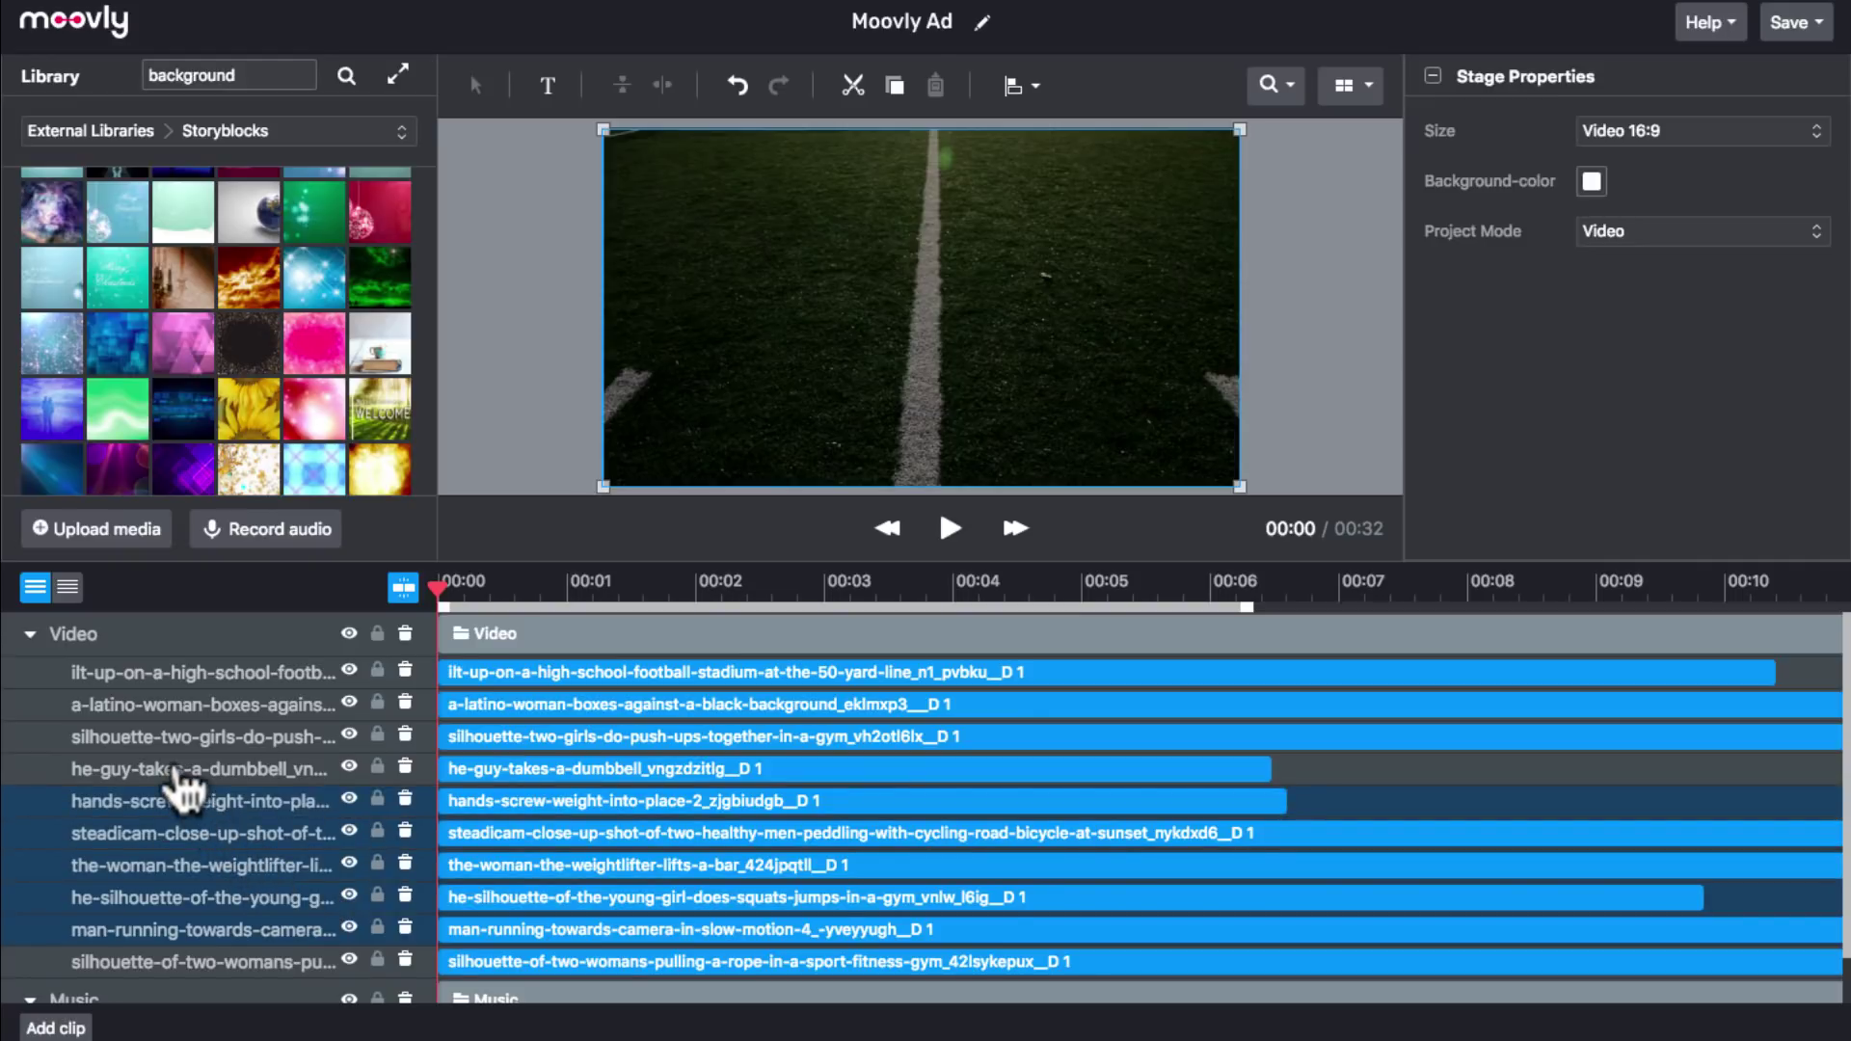
left_click(185, 769, "shift")
left_click(152, 737, "shift")
left_click(138, 708, "shift")
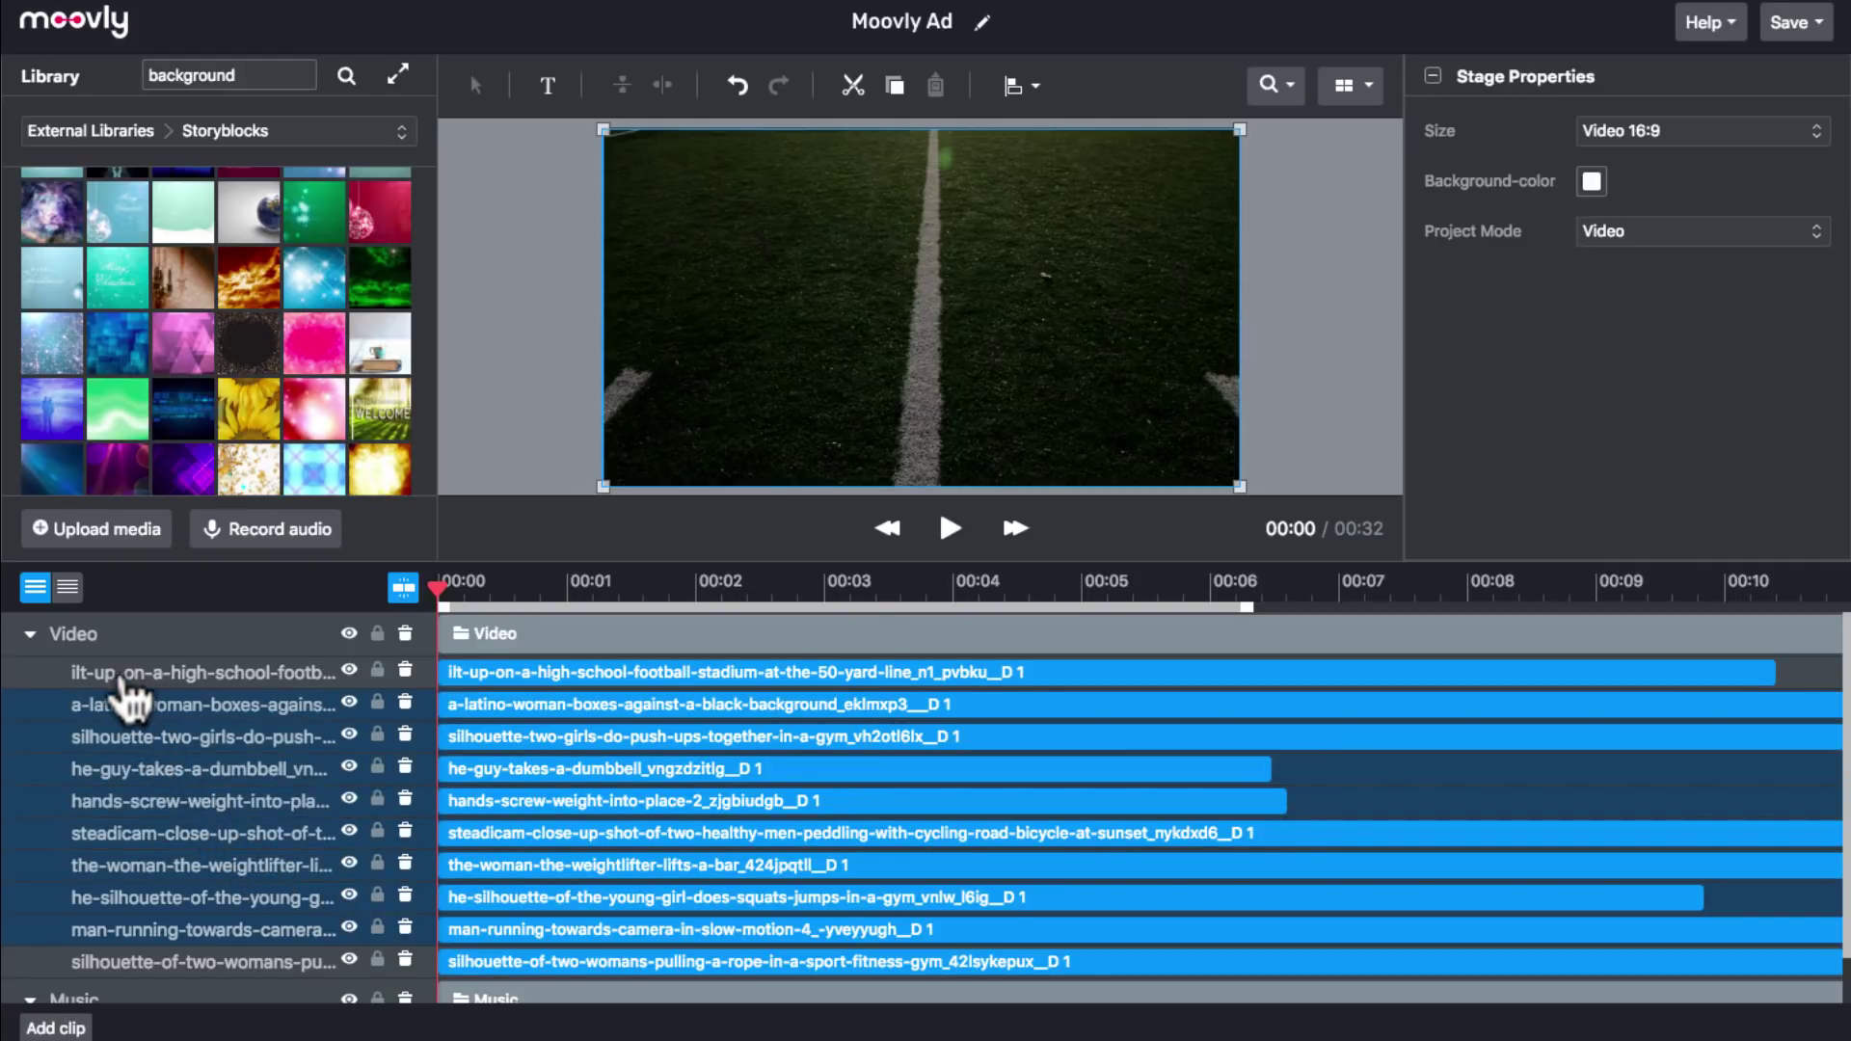
left_click(120, 675, "shift")
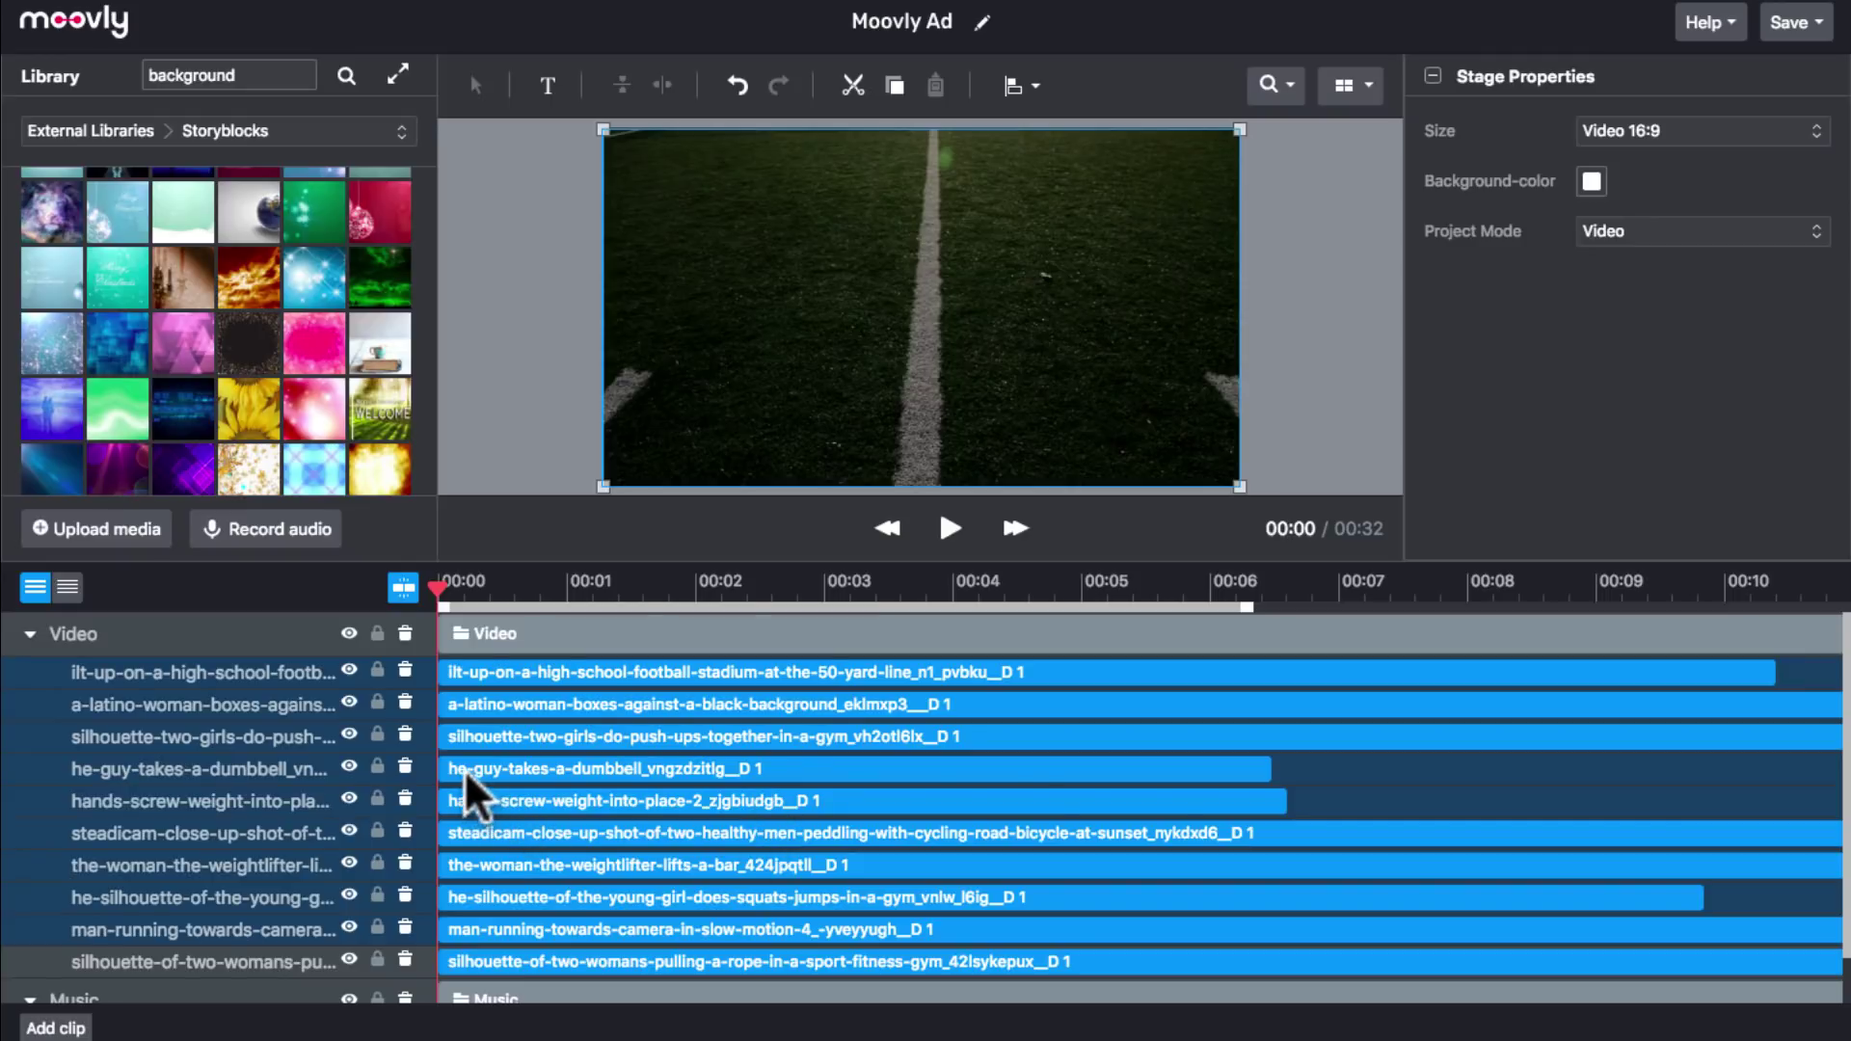
left_click_drag(467, 785, 1245, 801)
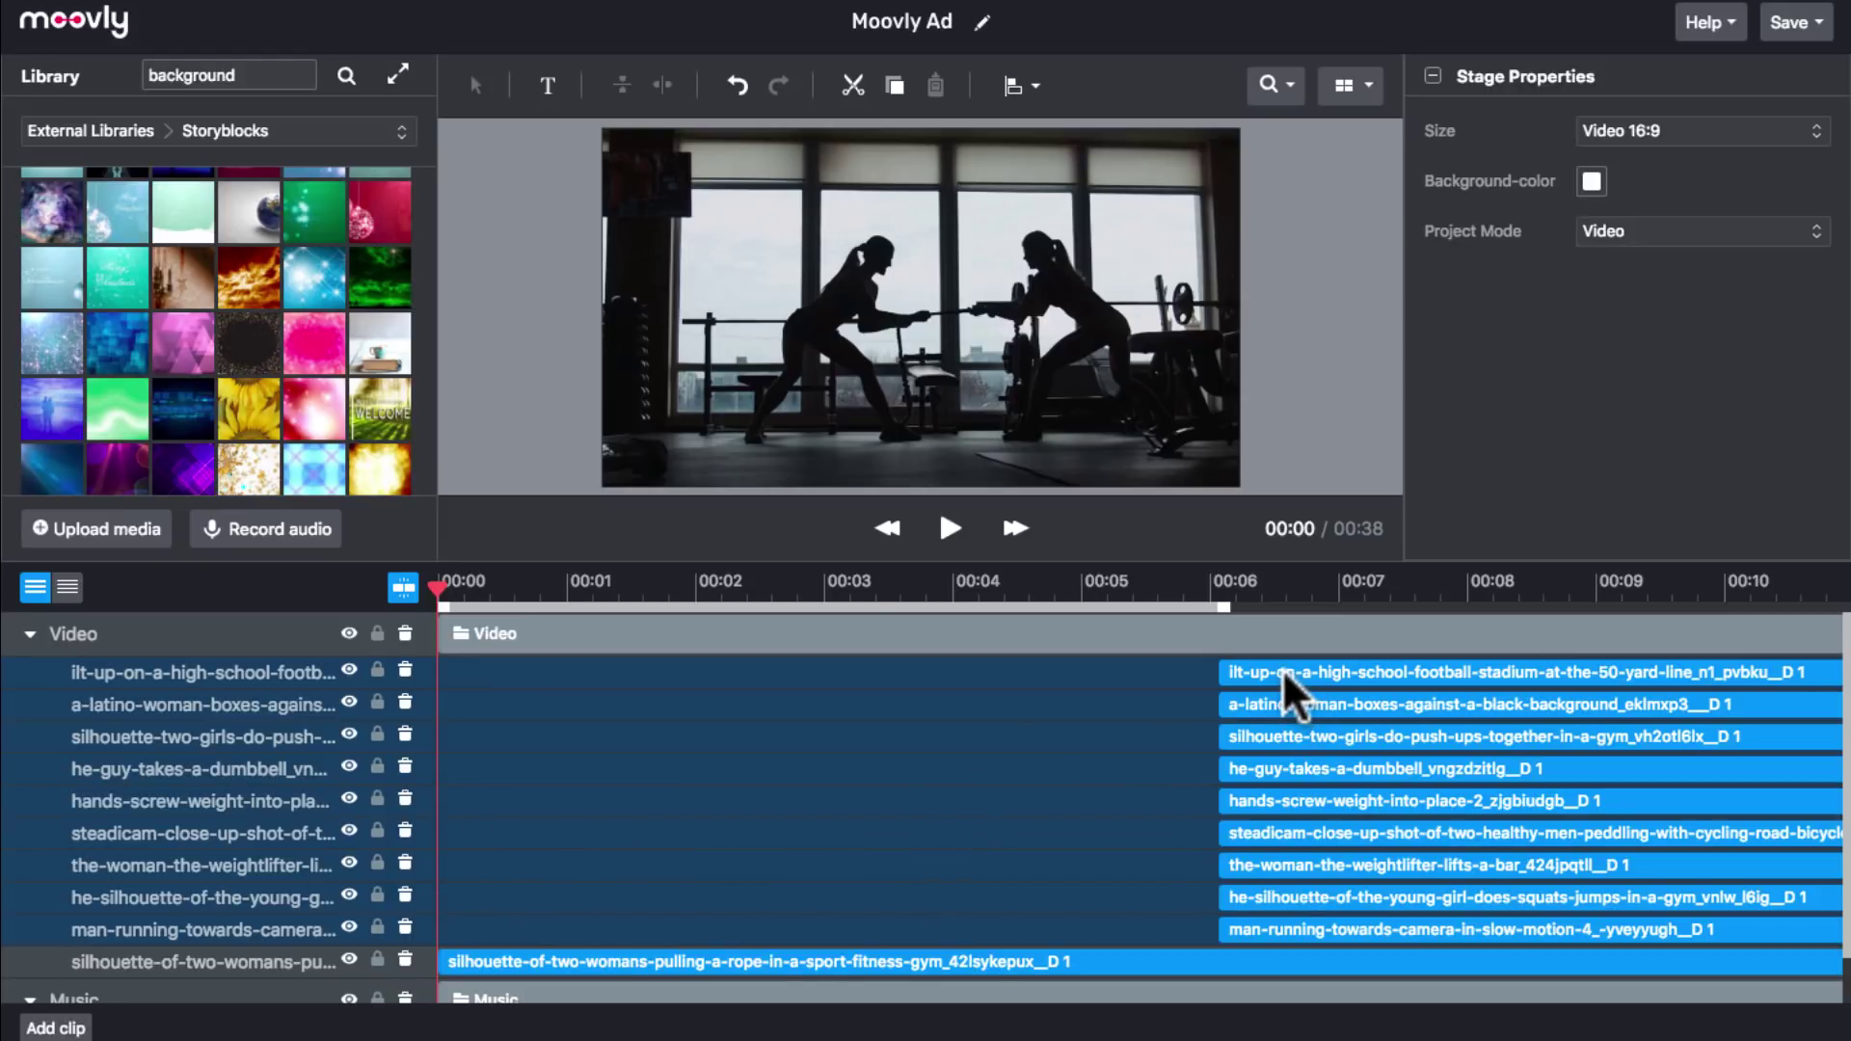
Rewind the playhead to 00:00 and preview the opening of the video.
left_click(1409, 586)
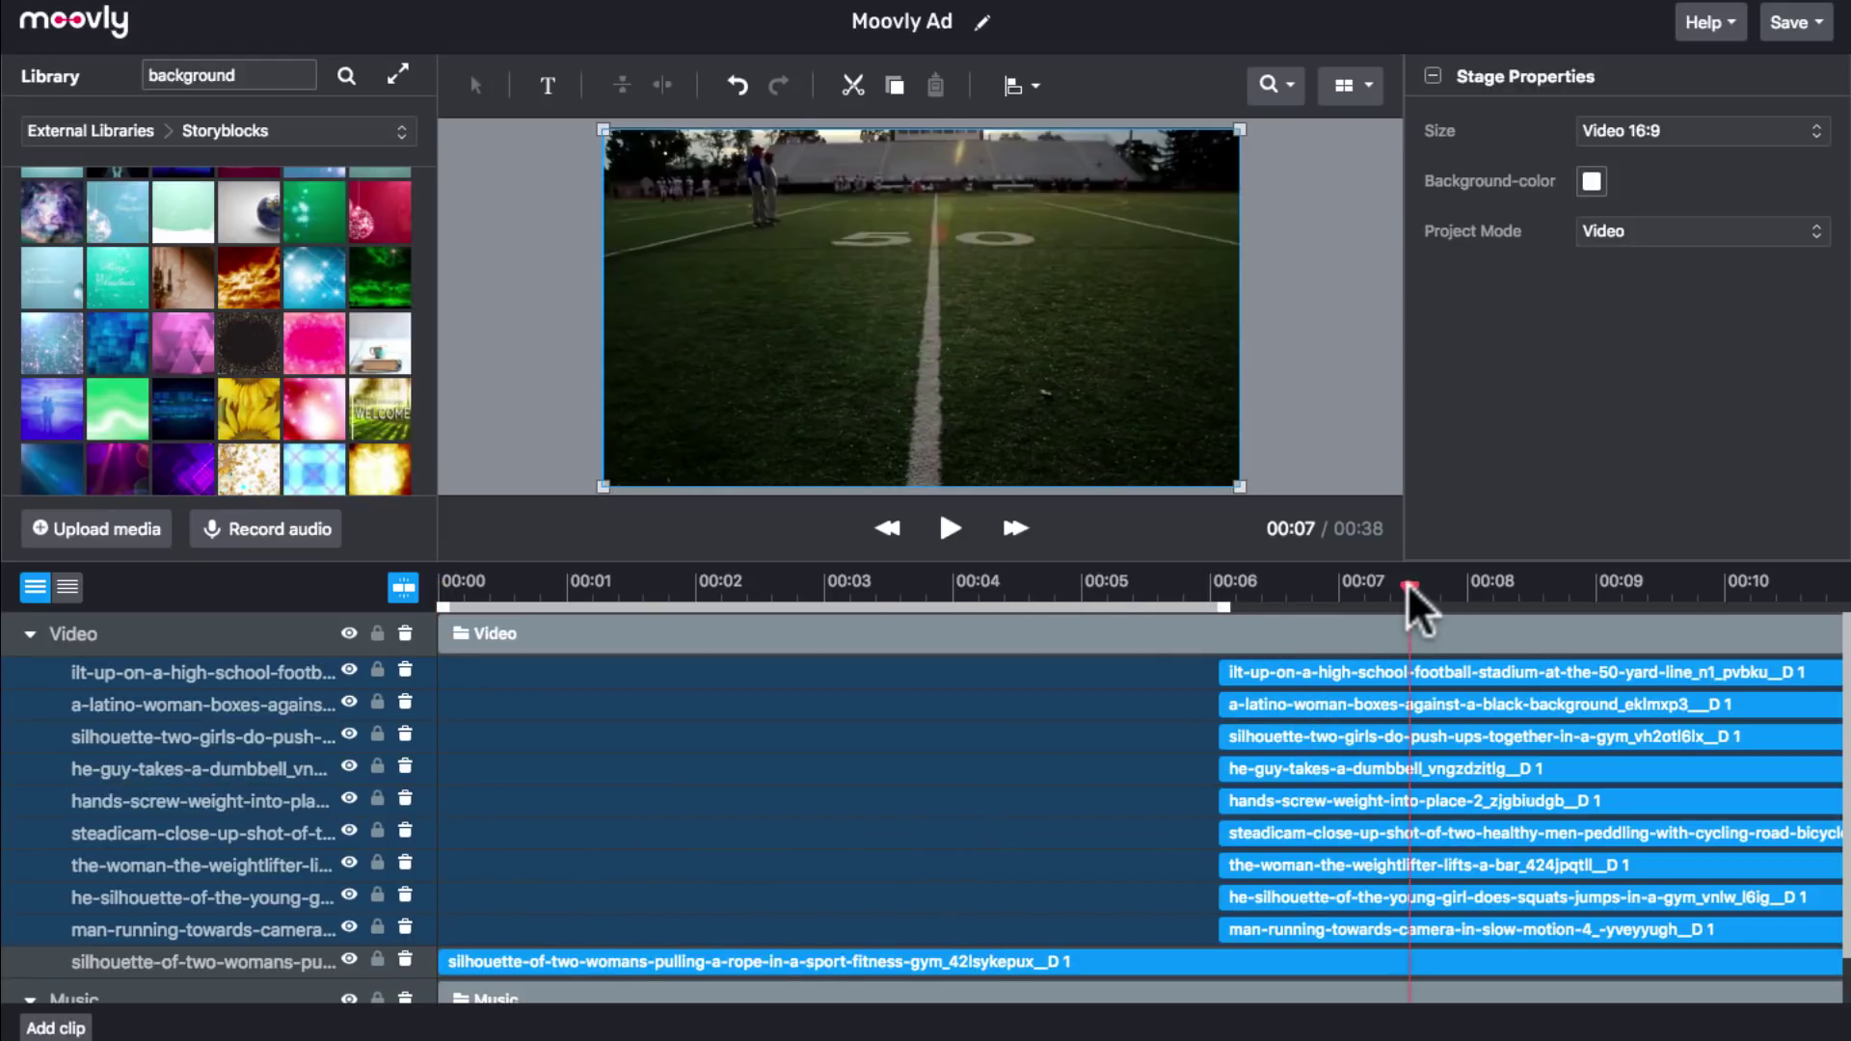
left_click(1403, 667)
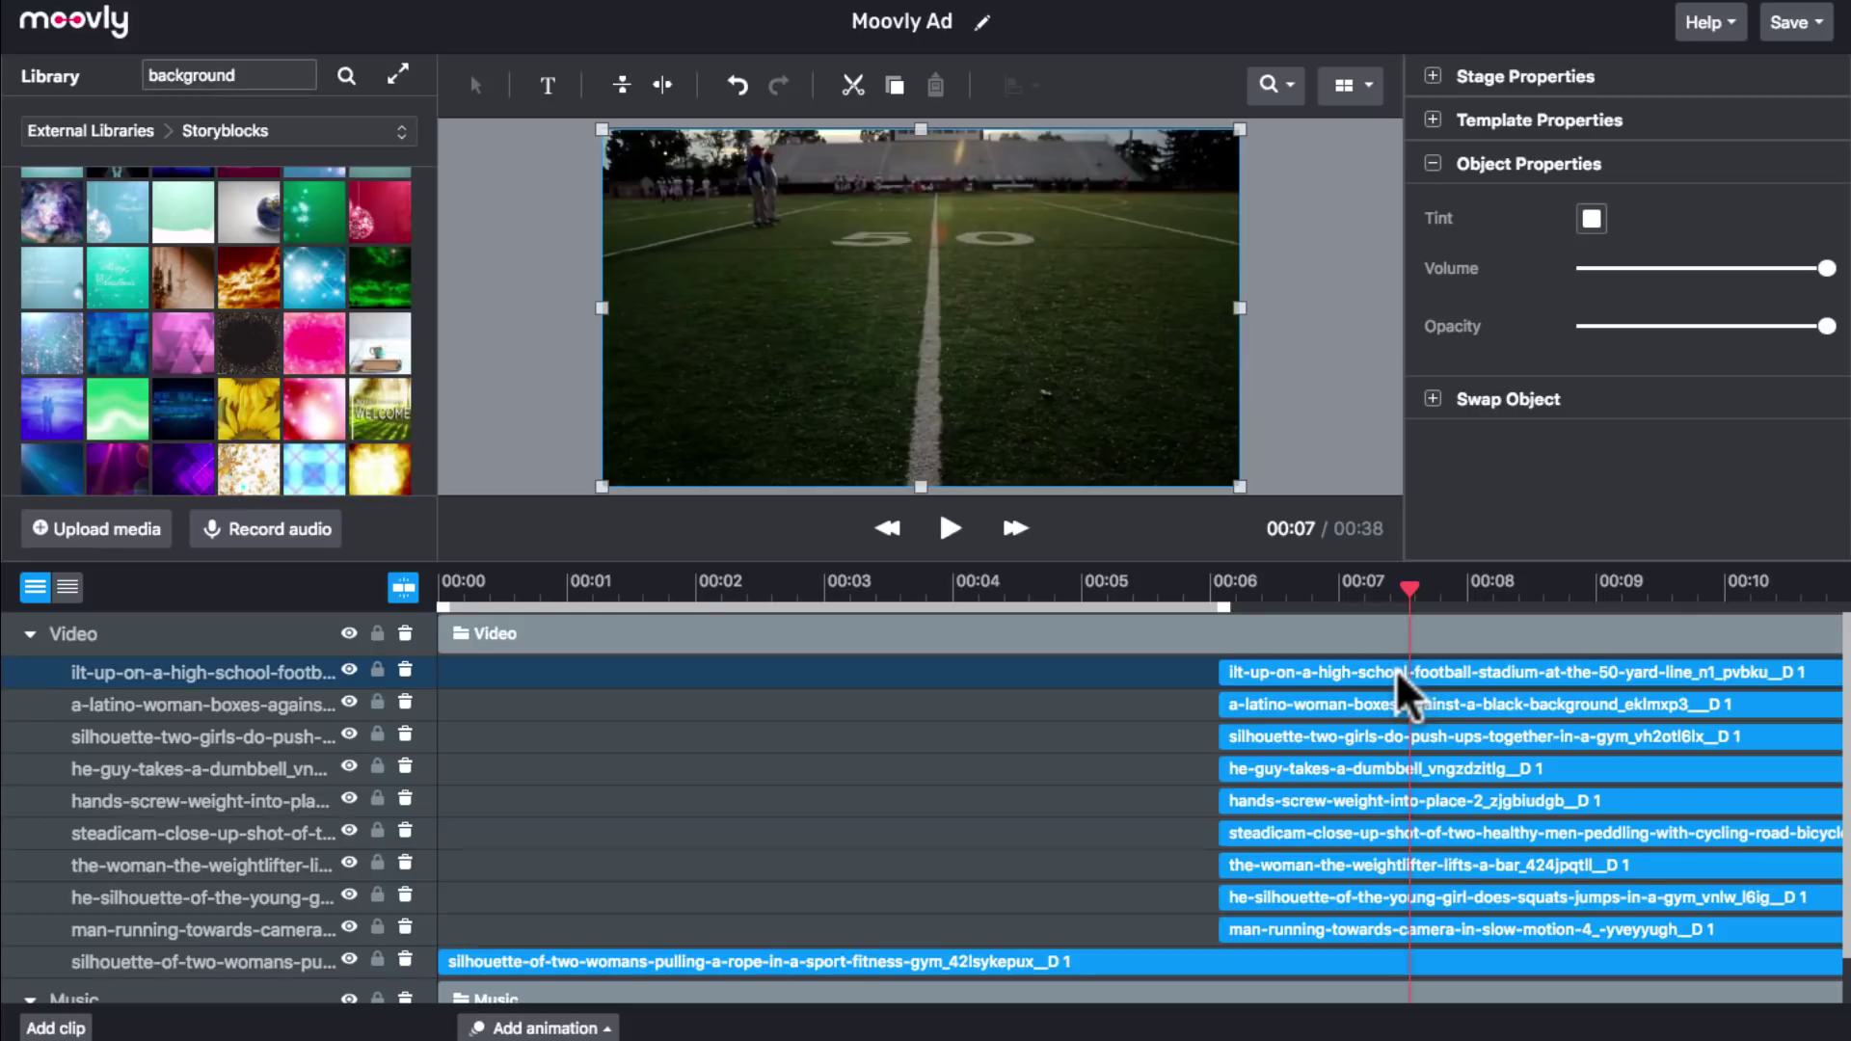
left_click(508, 590)
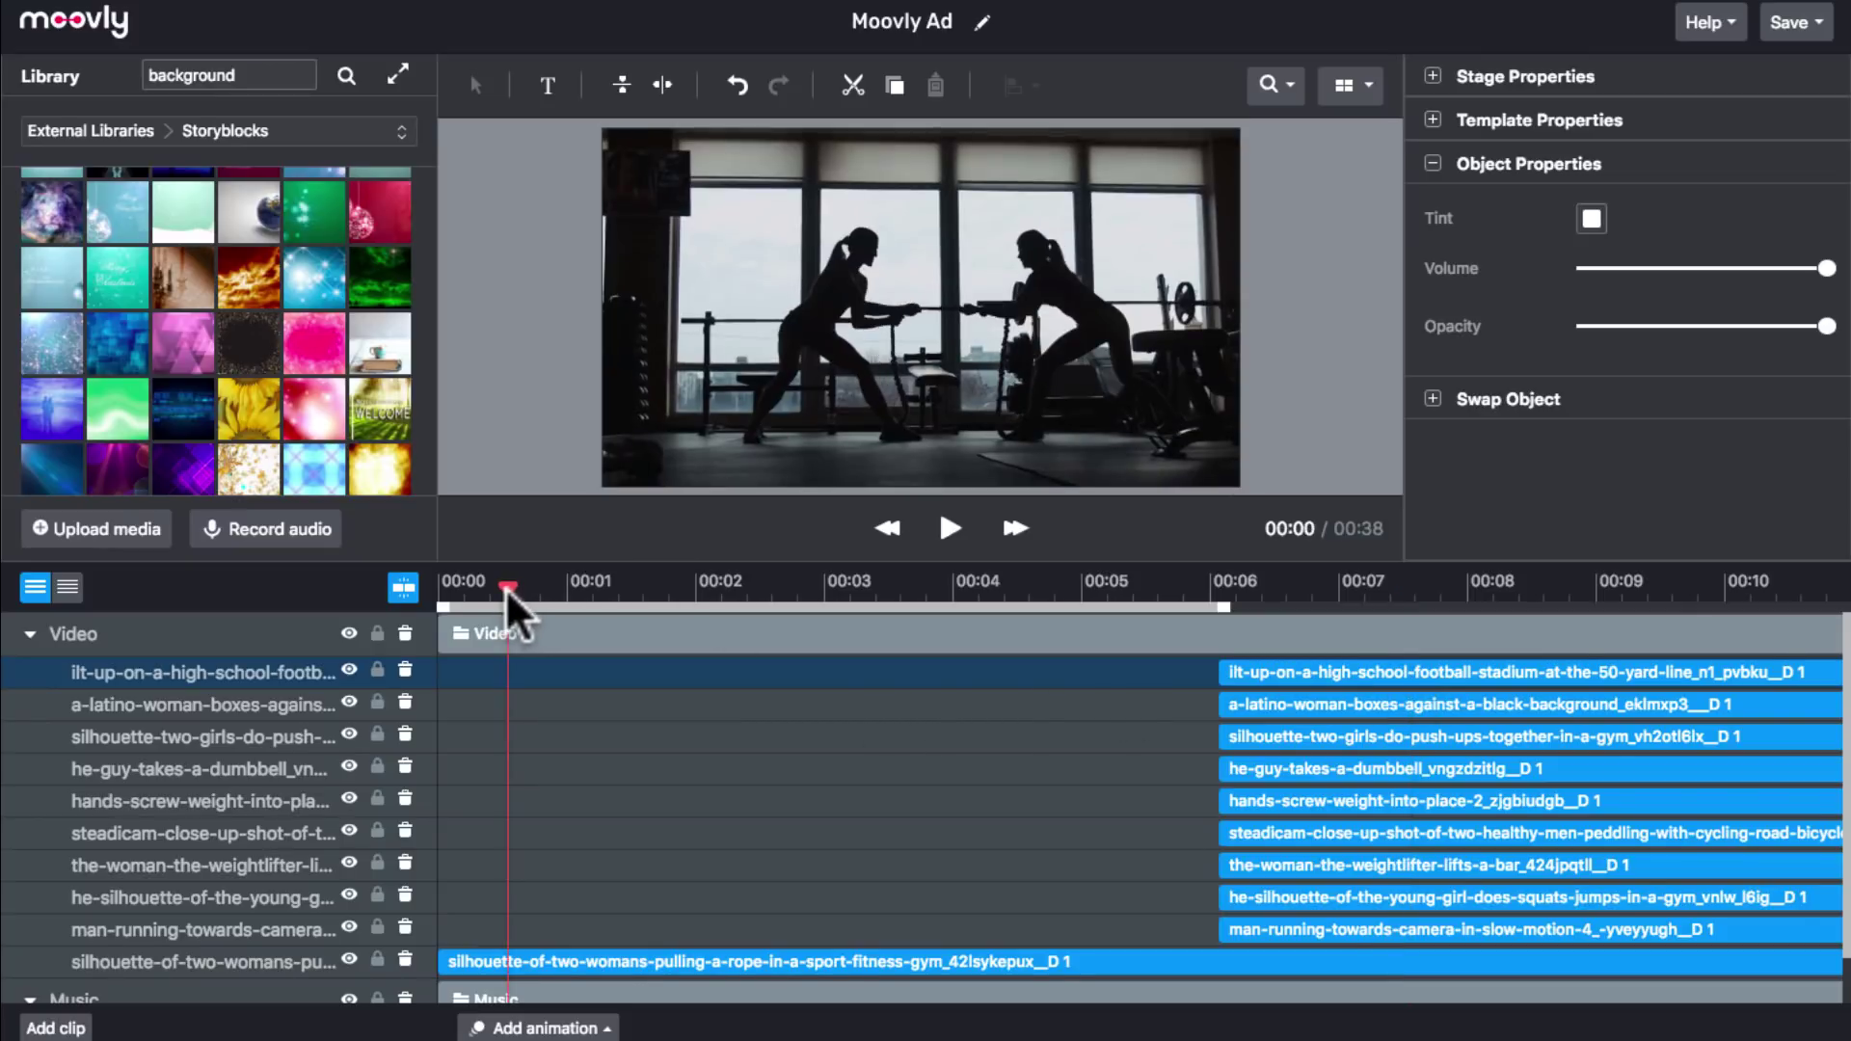
left_click_drag(507, 590, 442, 590)
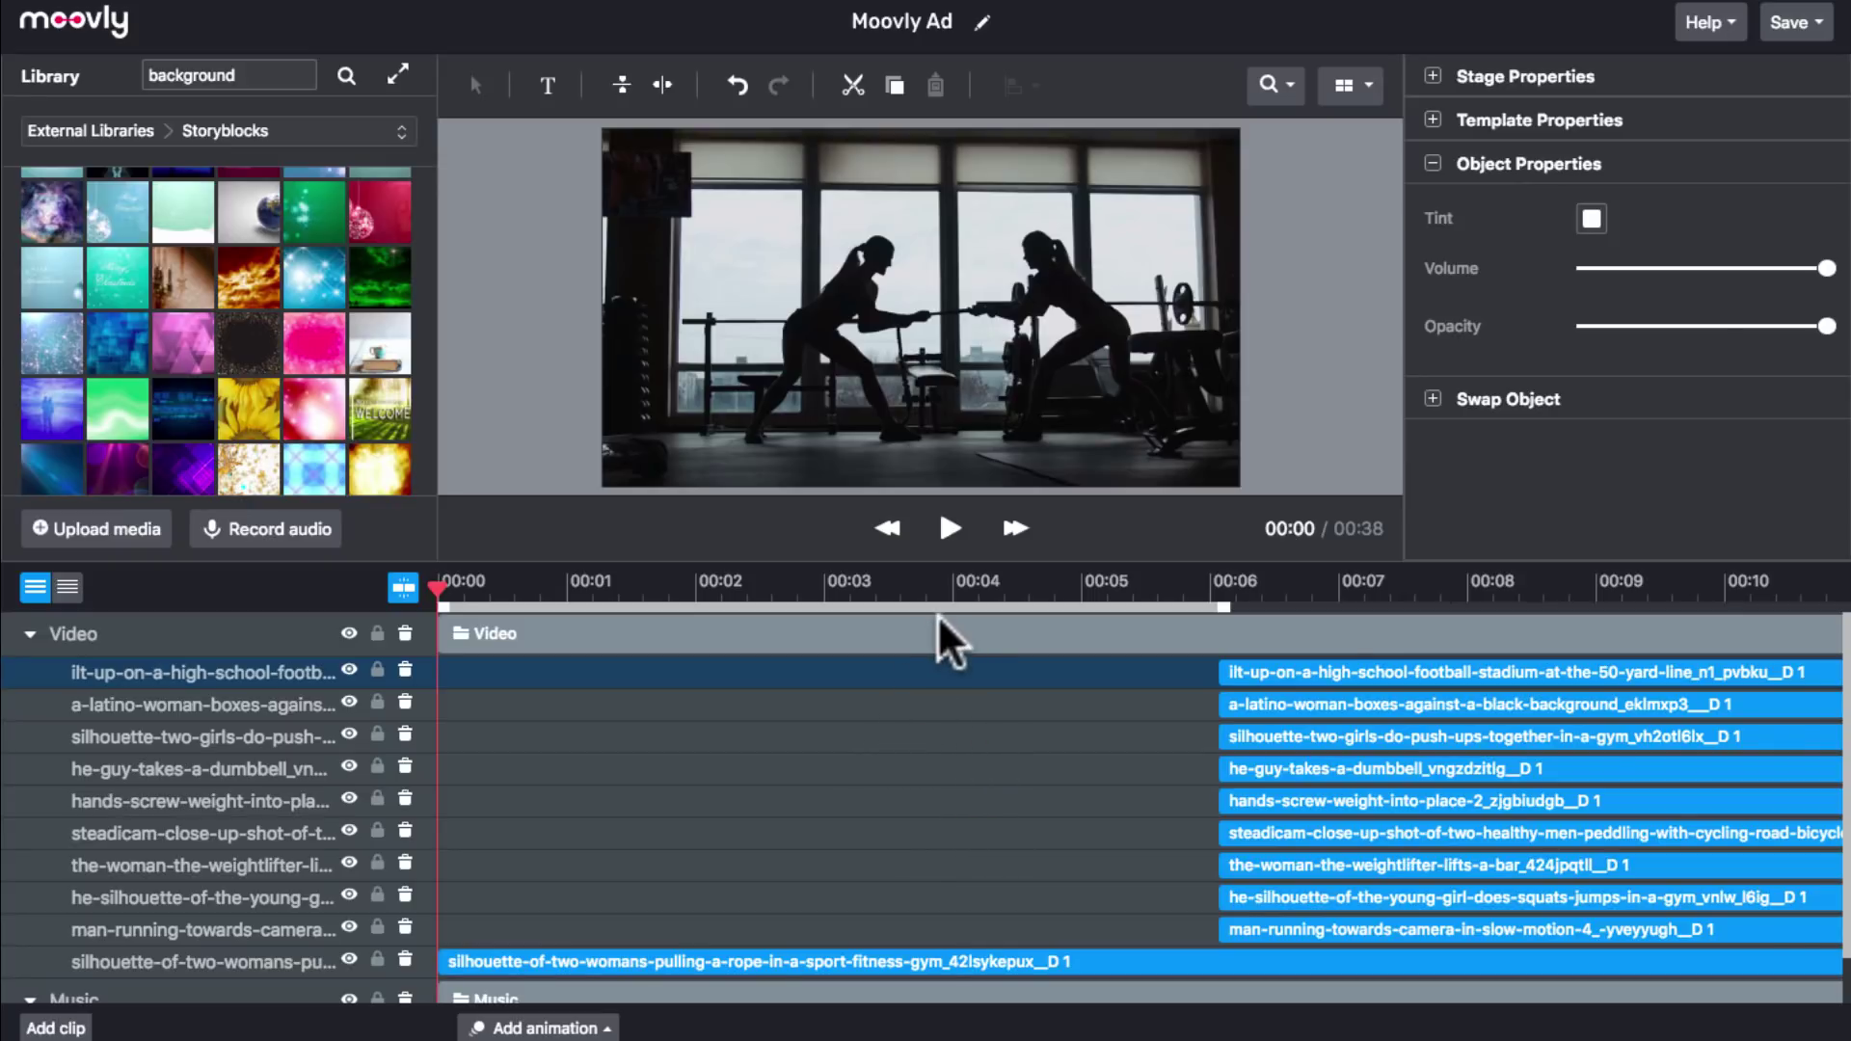
left_click(950, 529)
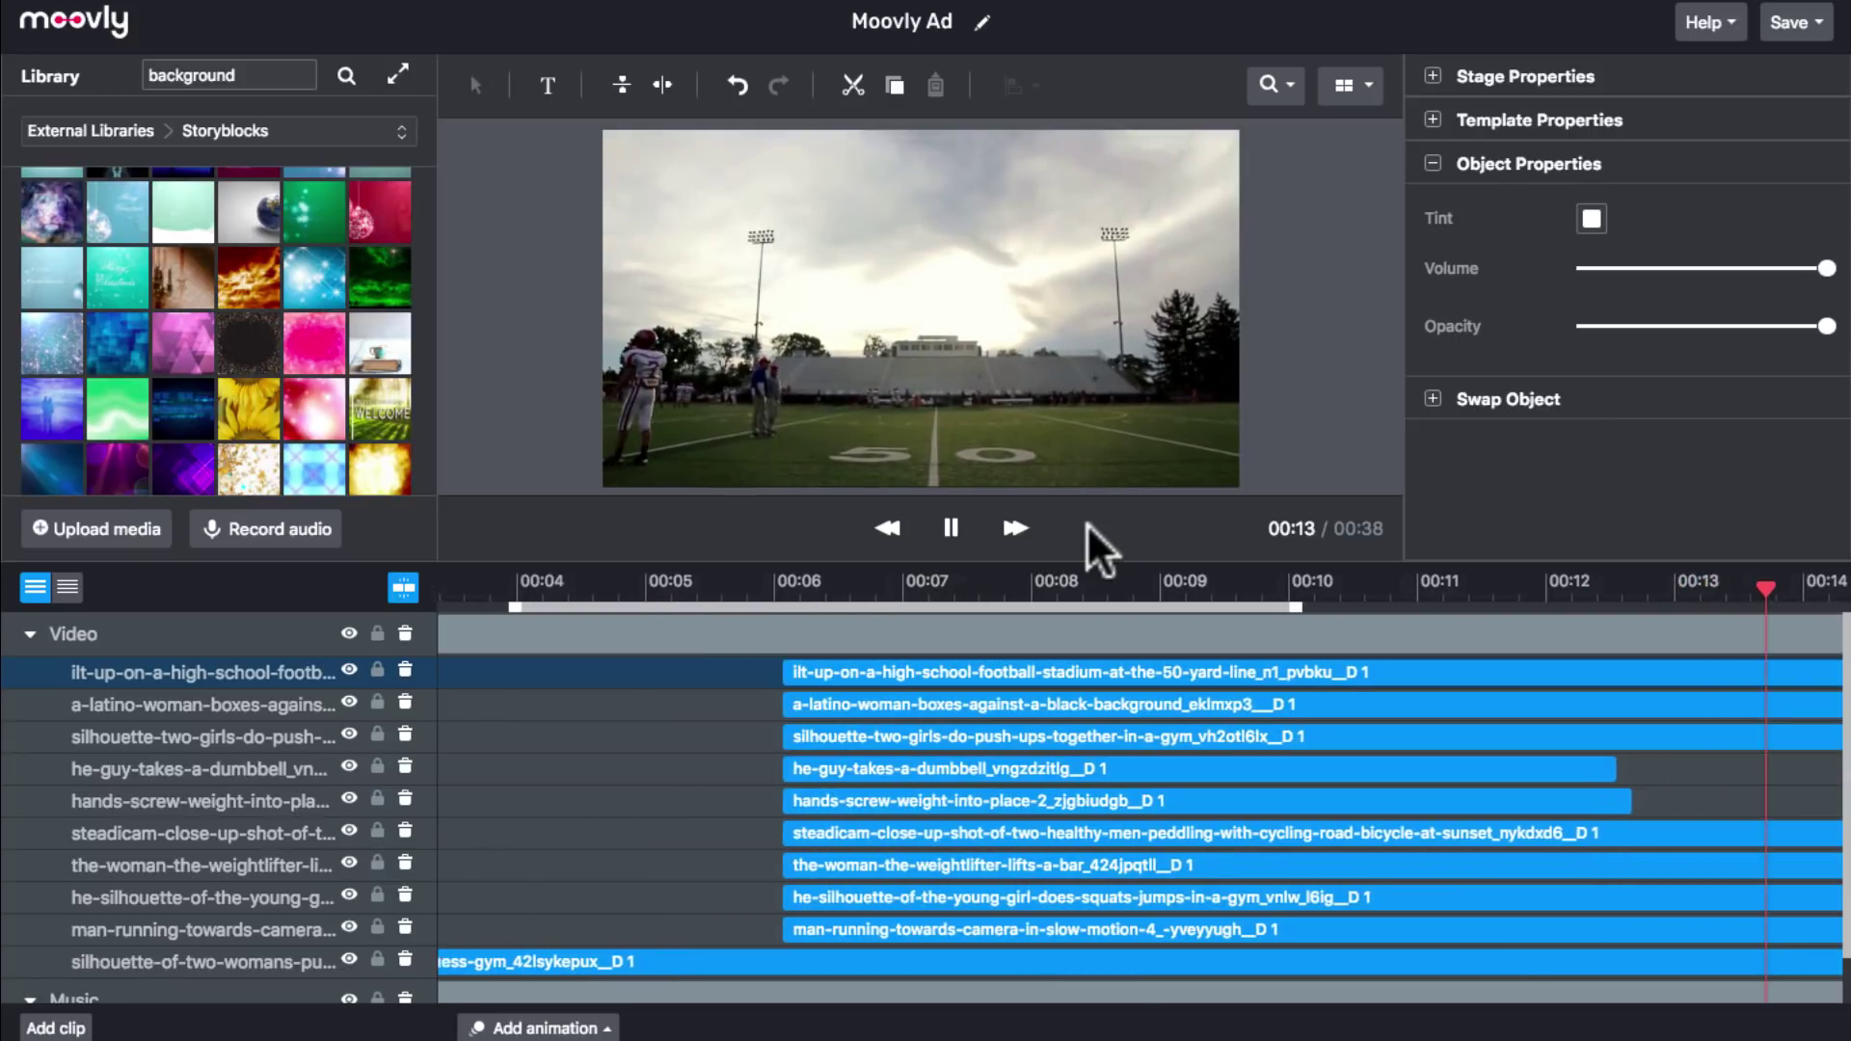
left_click(951, 527)
left_click_drag(951, 598, 686, 593)
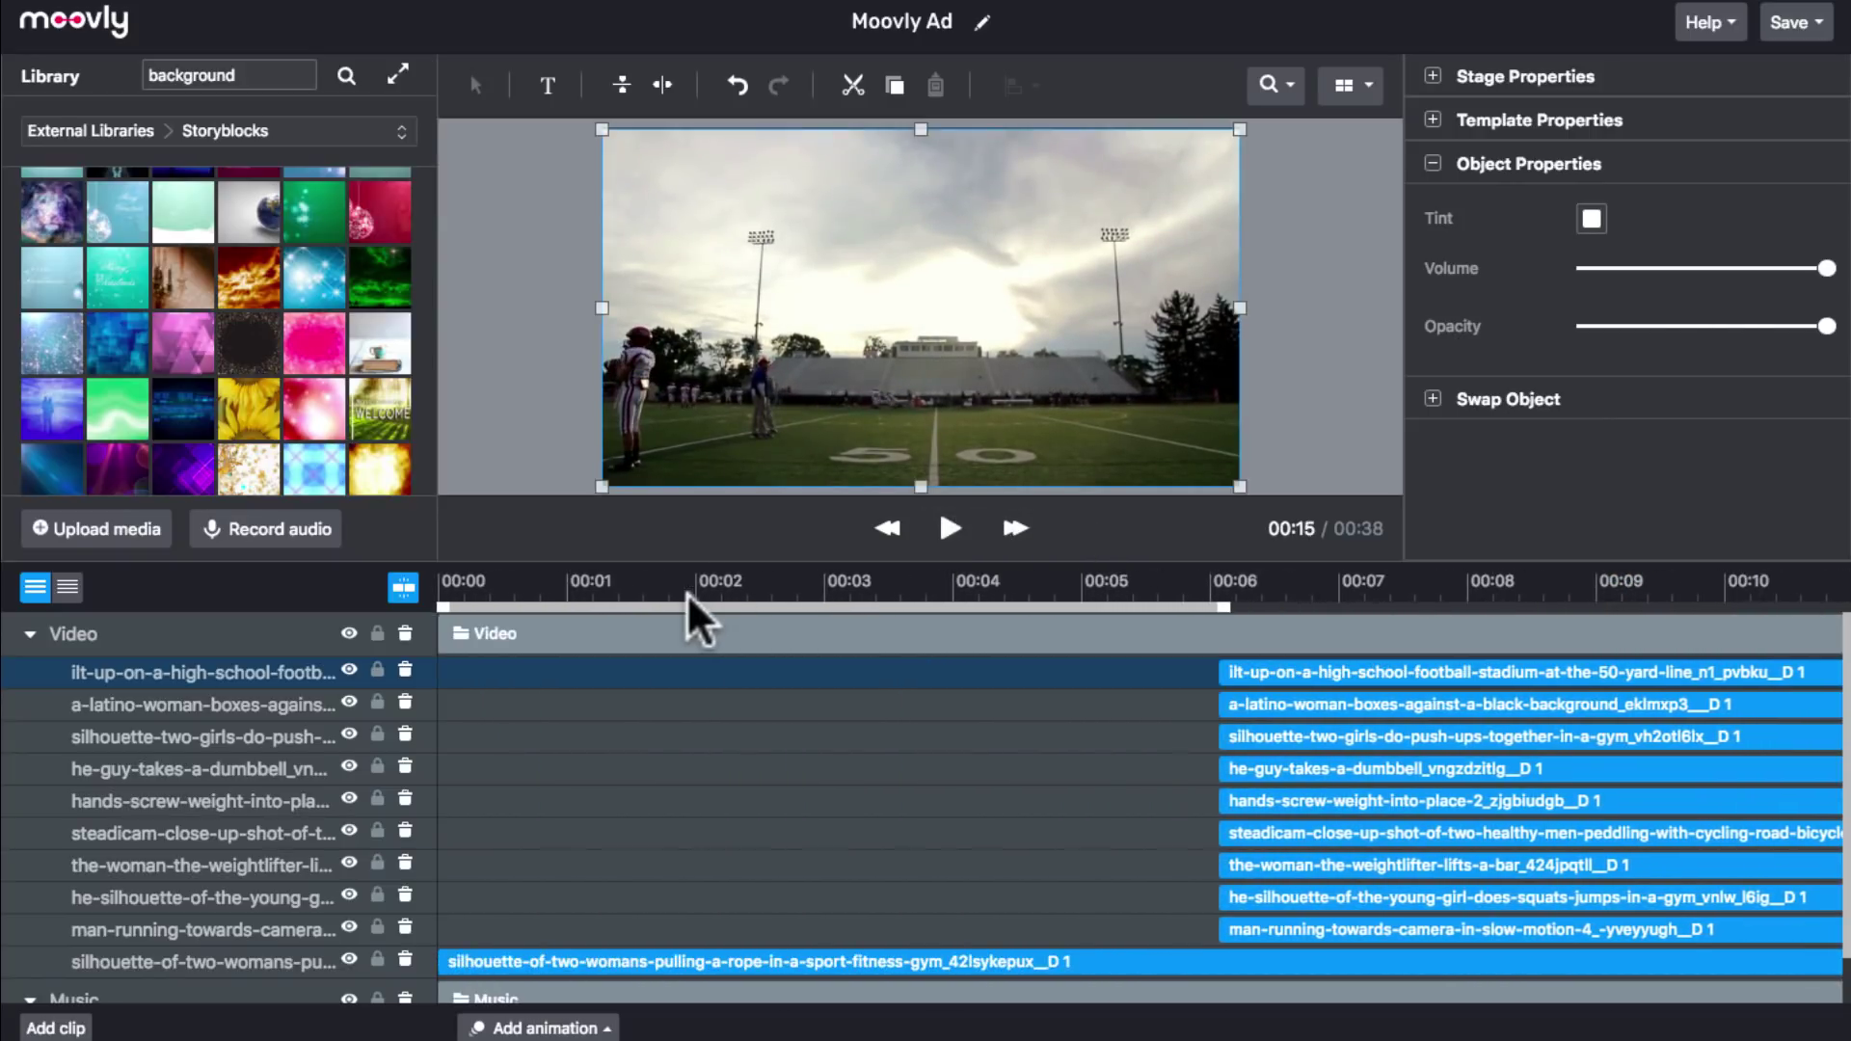
Set the playhead at about 00:01 and move the running man clip to start there.
left_click(450, 572)
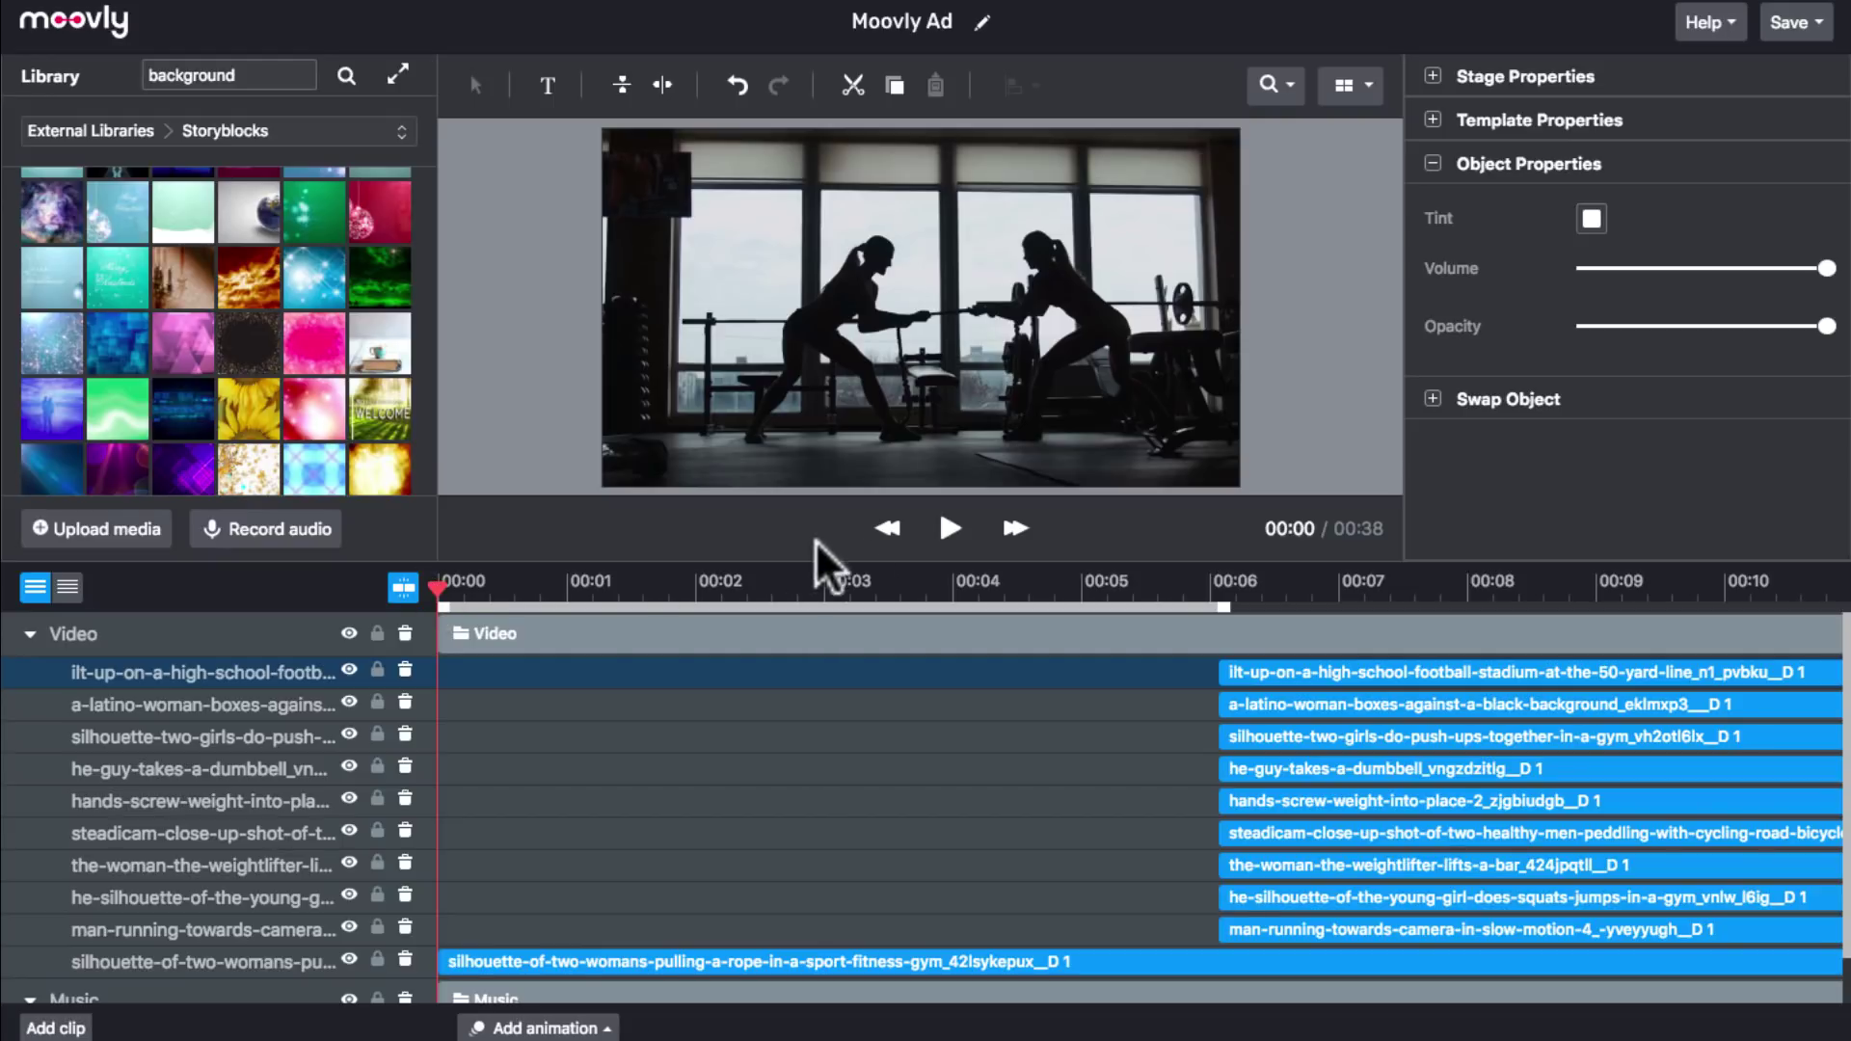
left_click(940, 532)
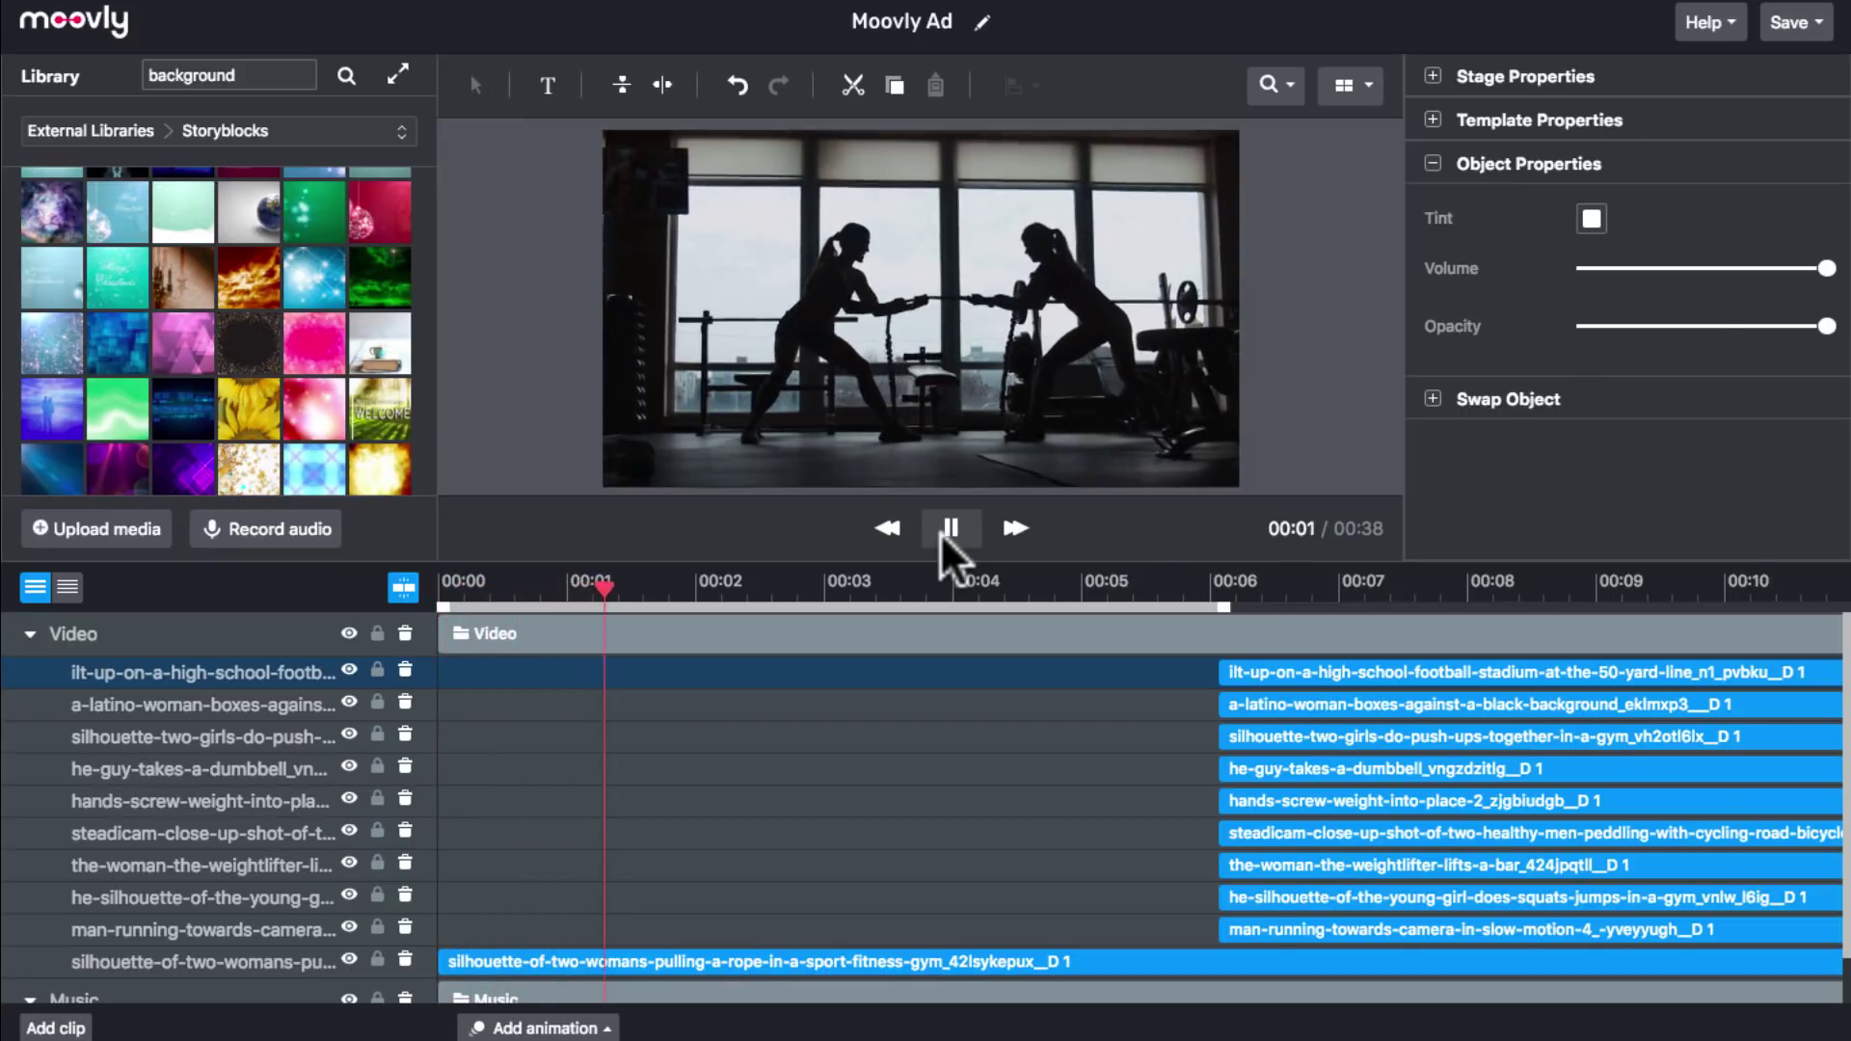
left_click(940, 533)
left_click_drag(625, 581, 617, 581)
left_click_drag(1301, 924, 726, 926)
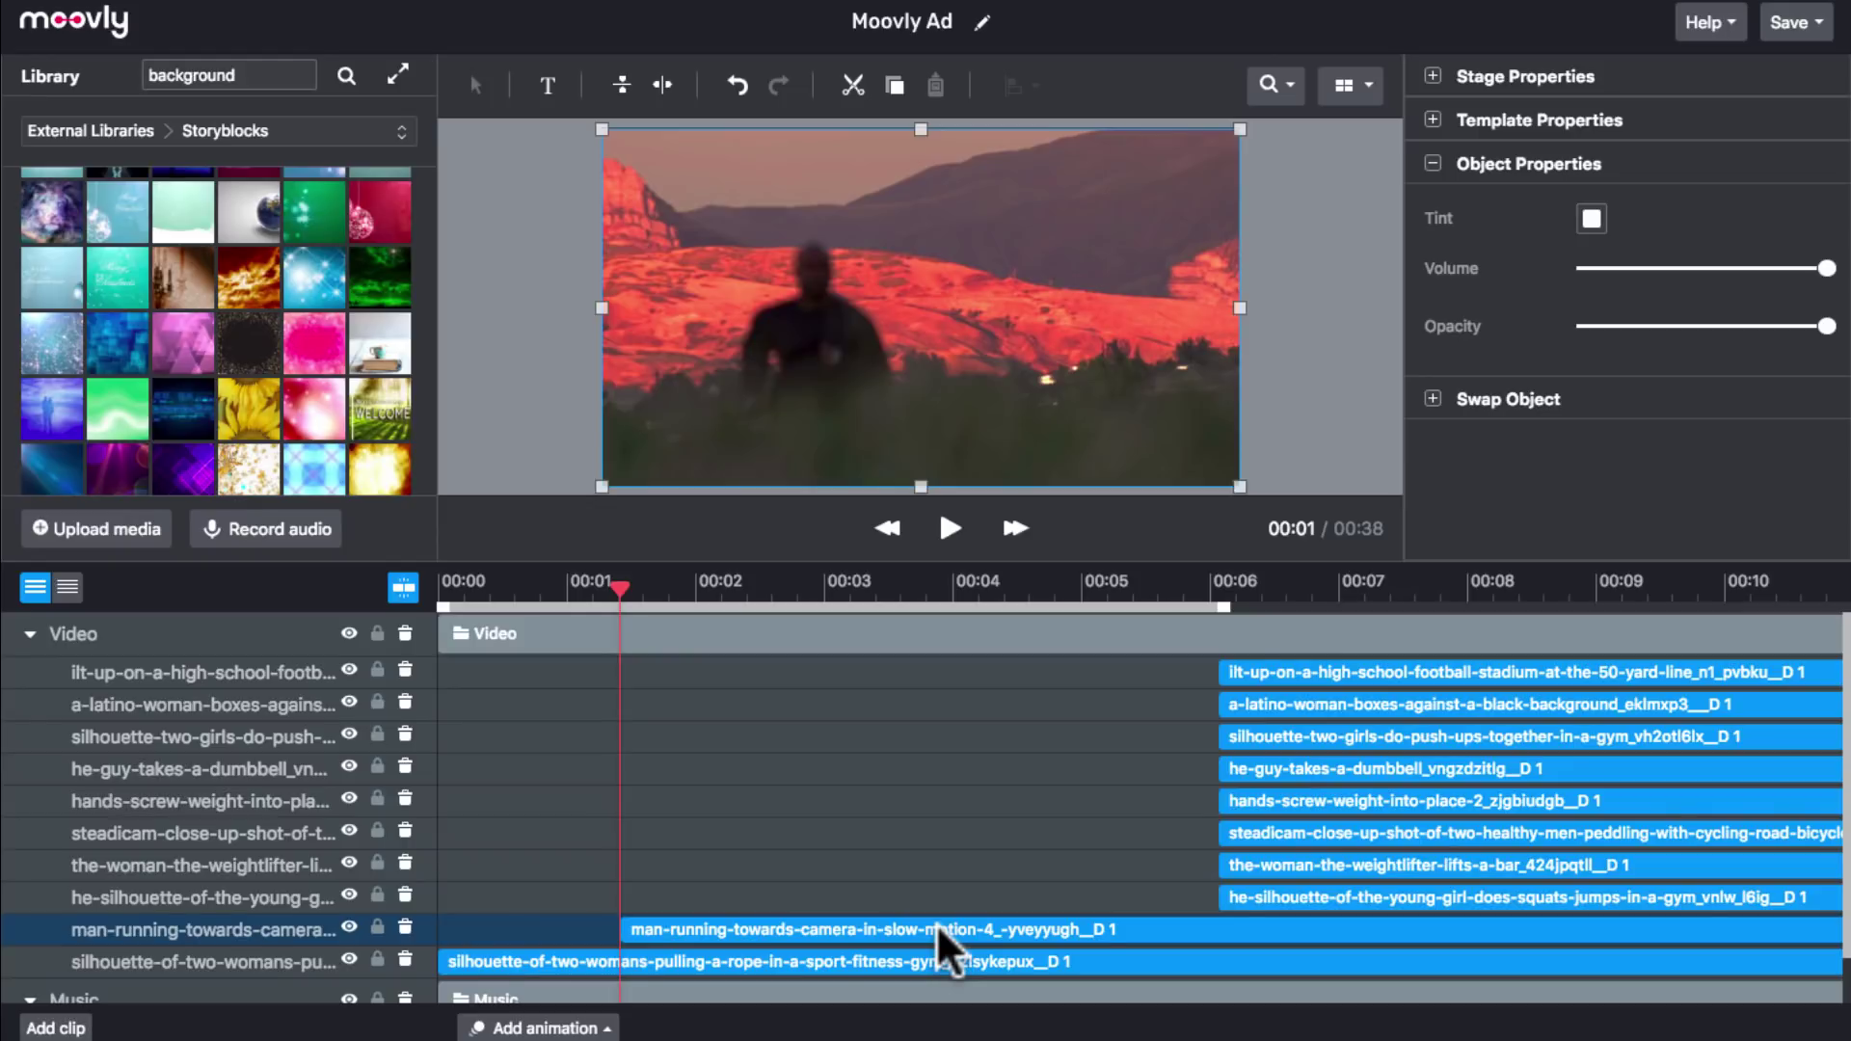
Move the girl's squat-jump clip to start at the playhead near 00:03.
left_click(941, 516)
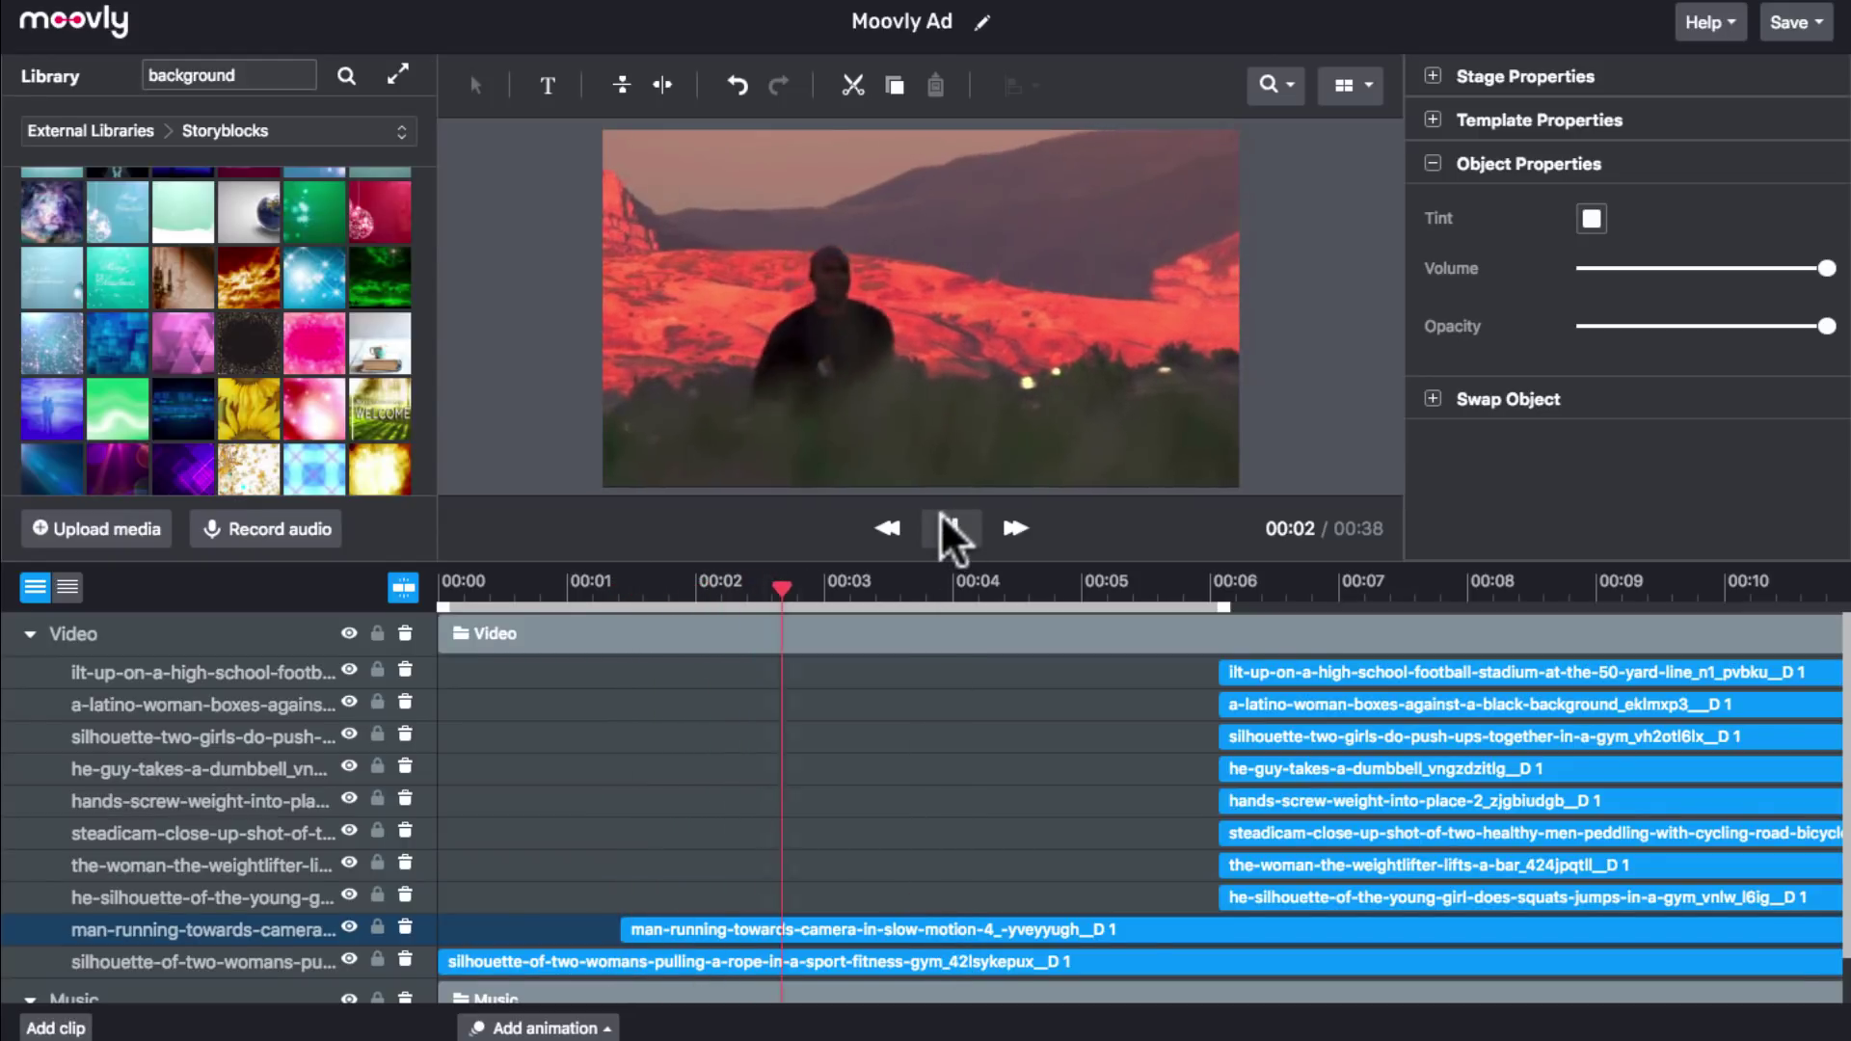
left_click(941, 516)
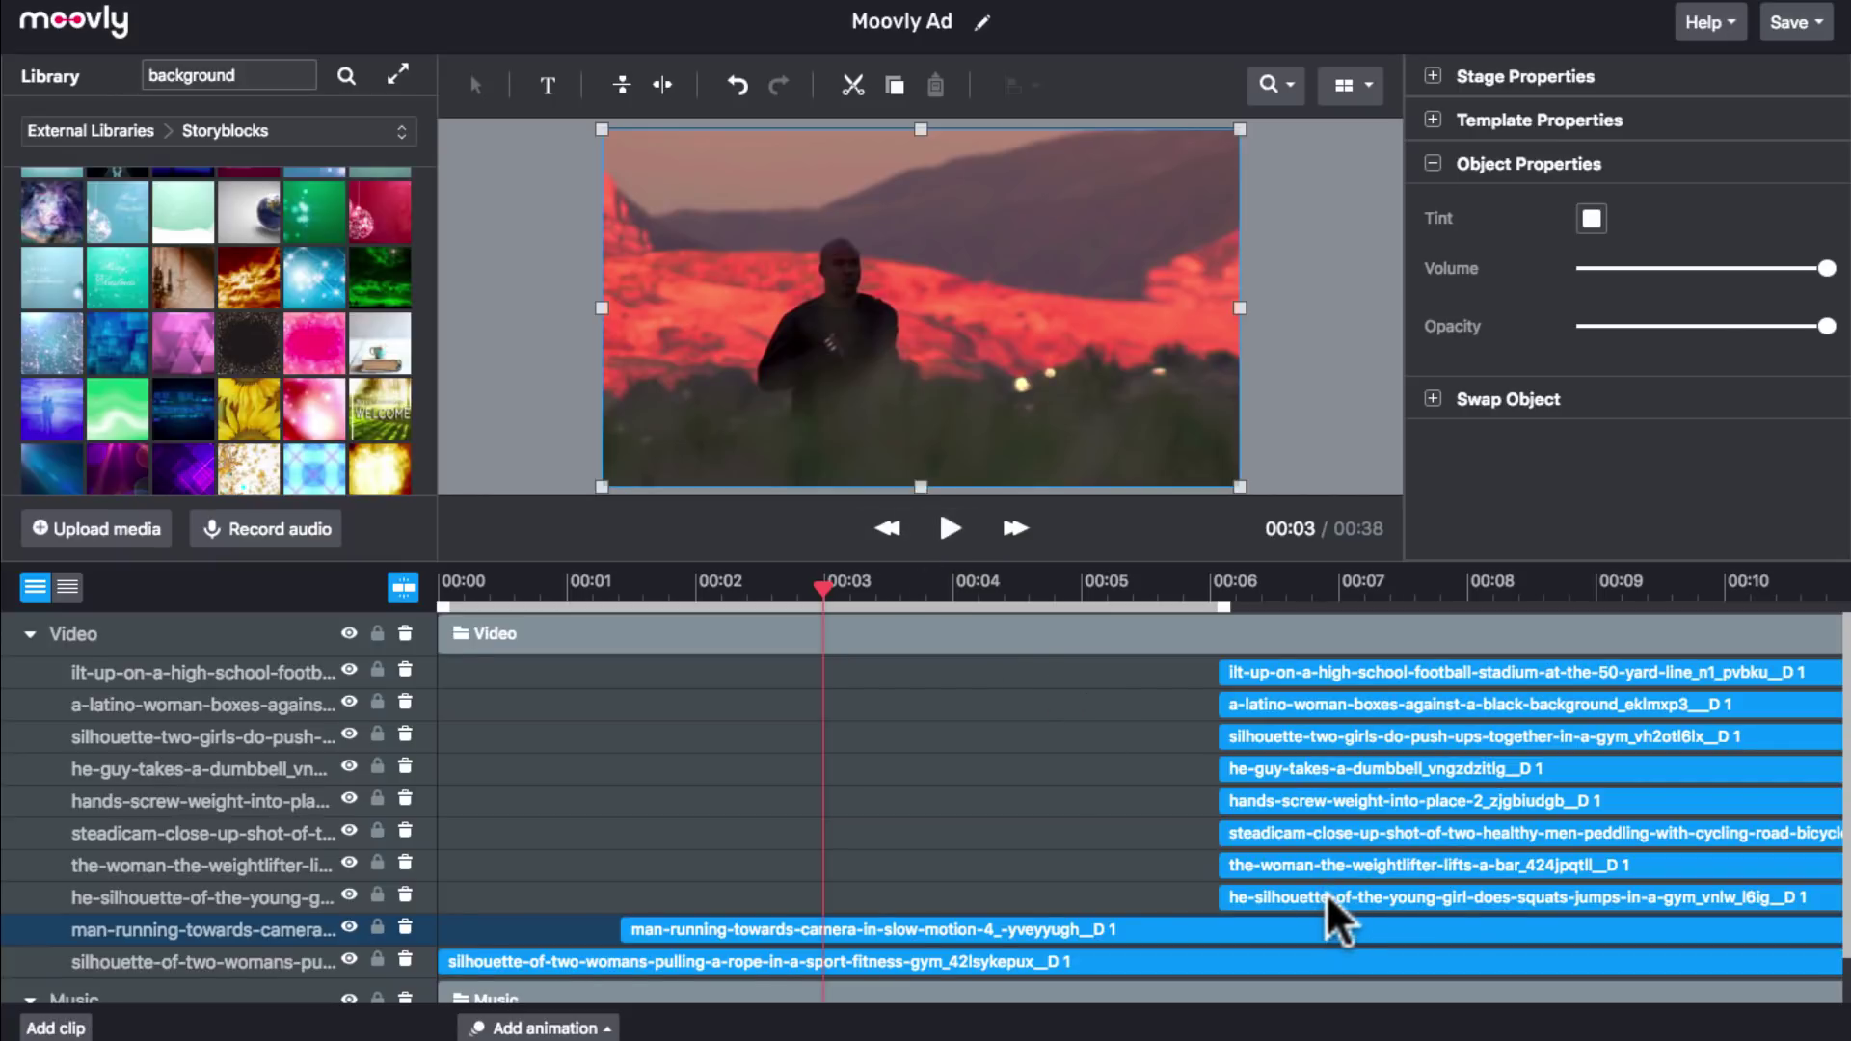
left_click_drag(1362, 896, 963, 898)
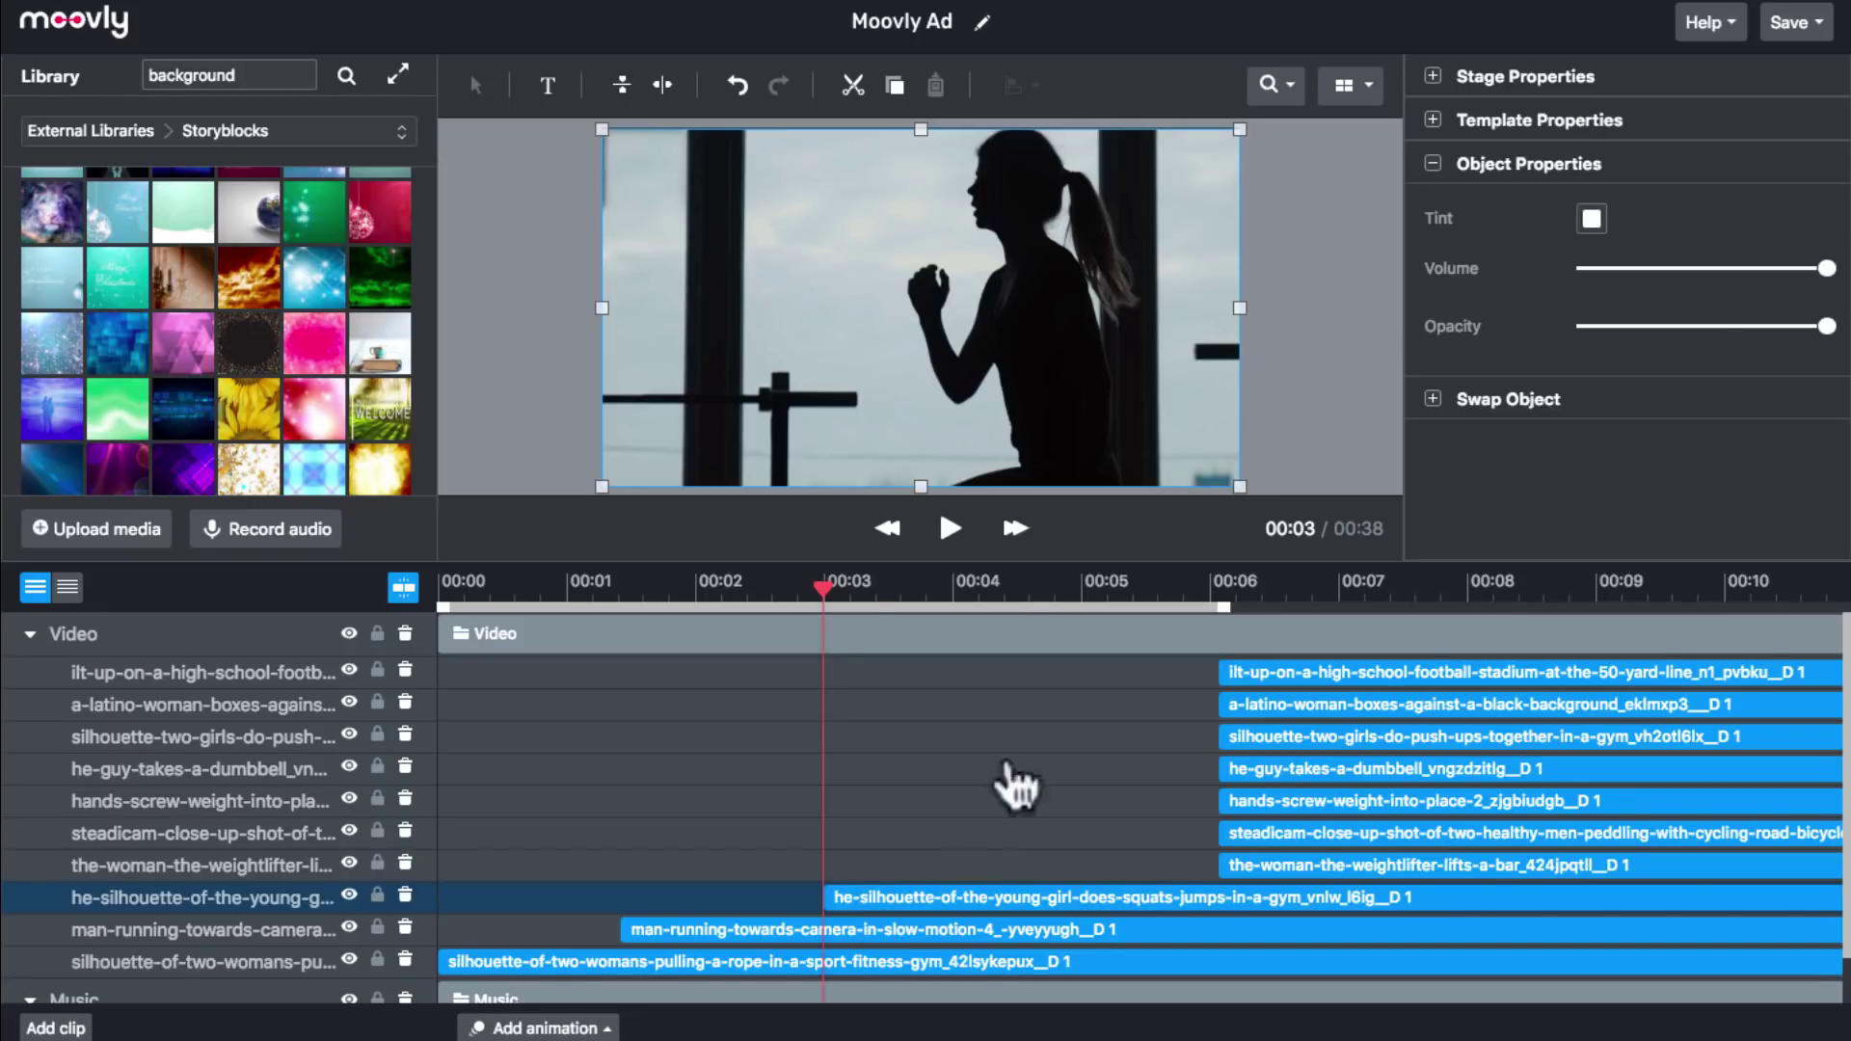
Move the weightlifter clip to start near 00:04 and preview up to 00:05.
left_click(949, 528)
left_click(948, 532)
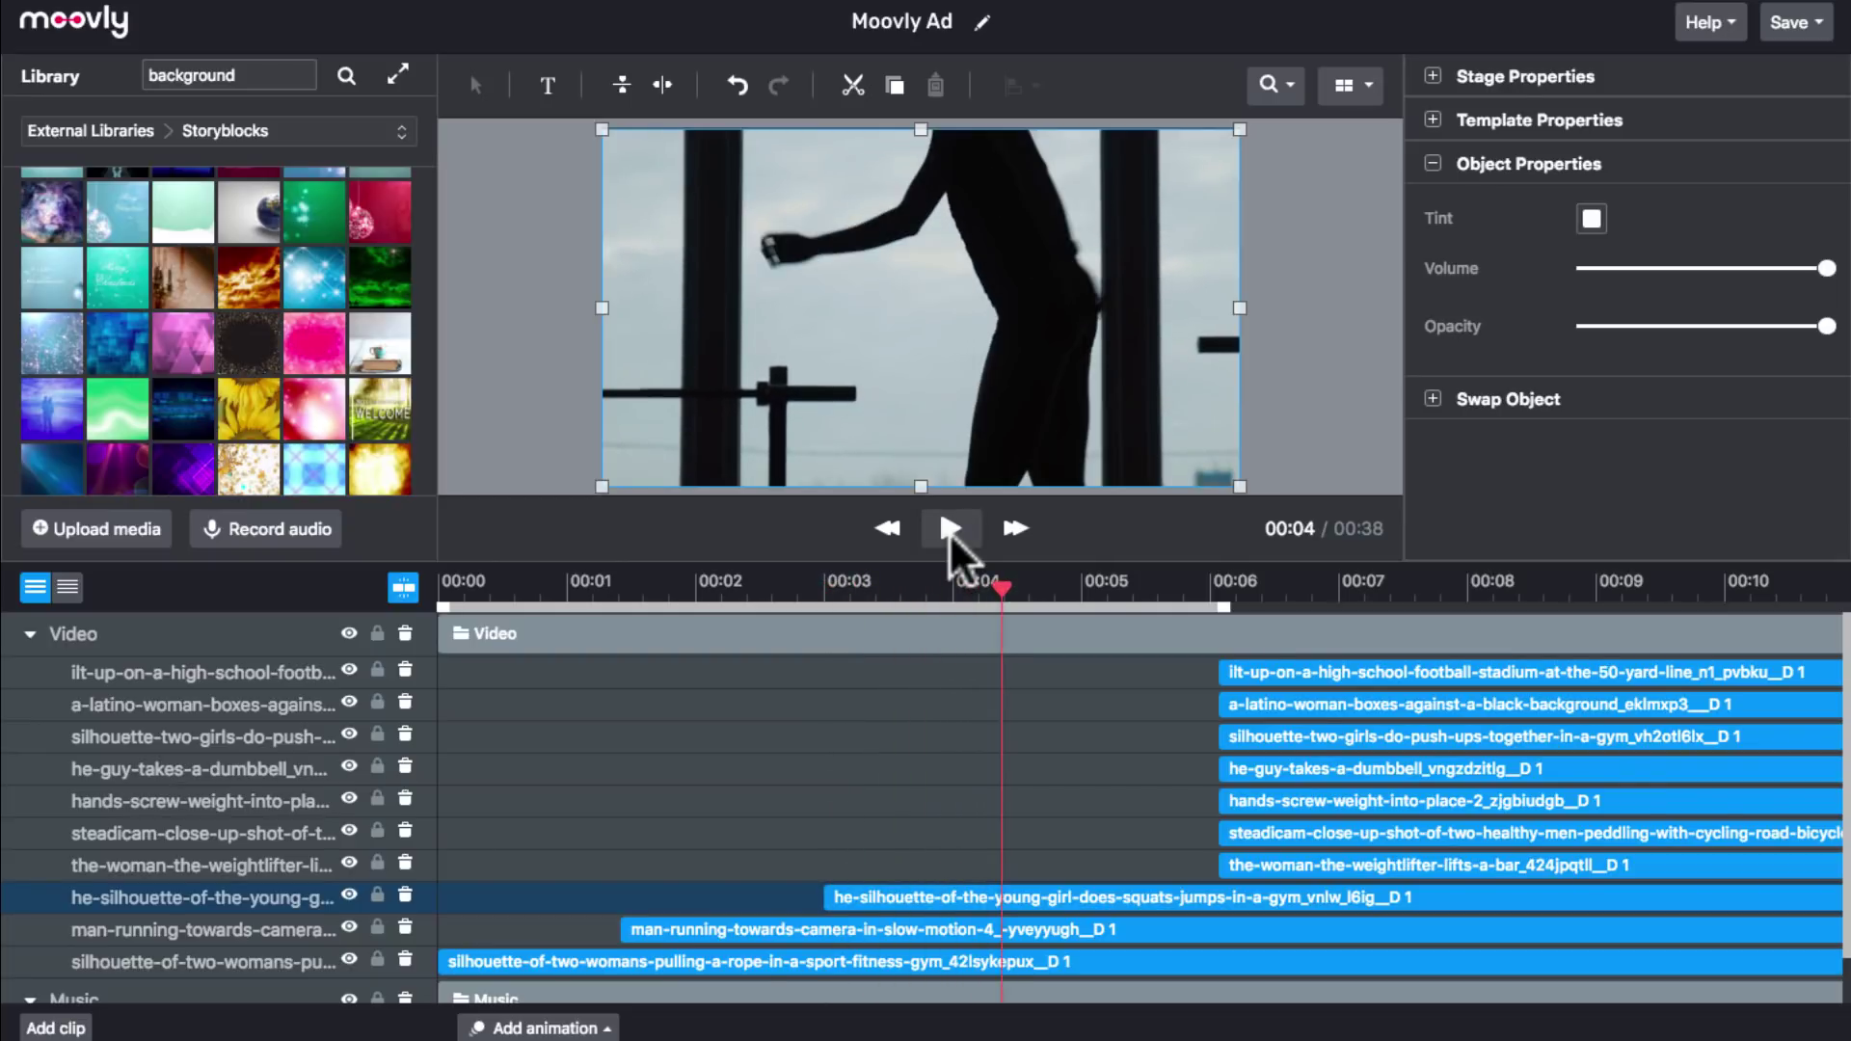
left_click(1262, 863)
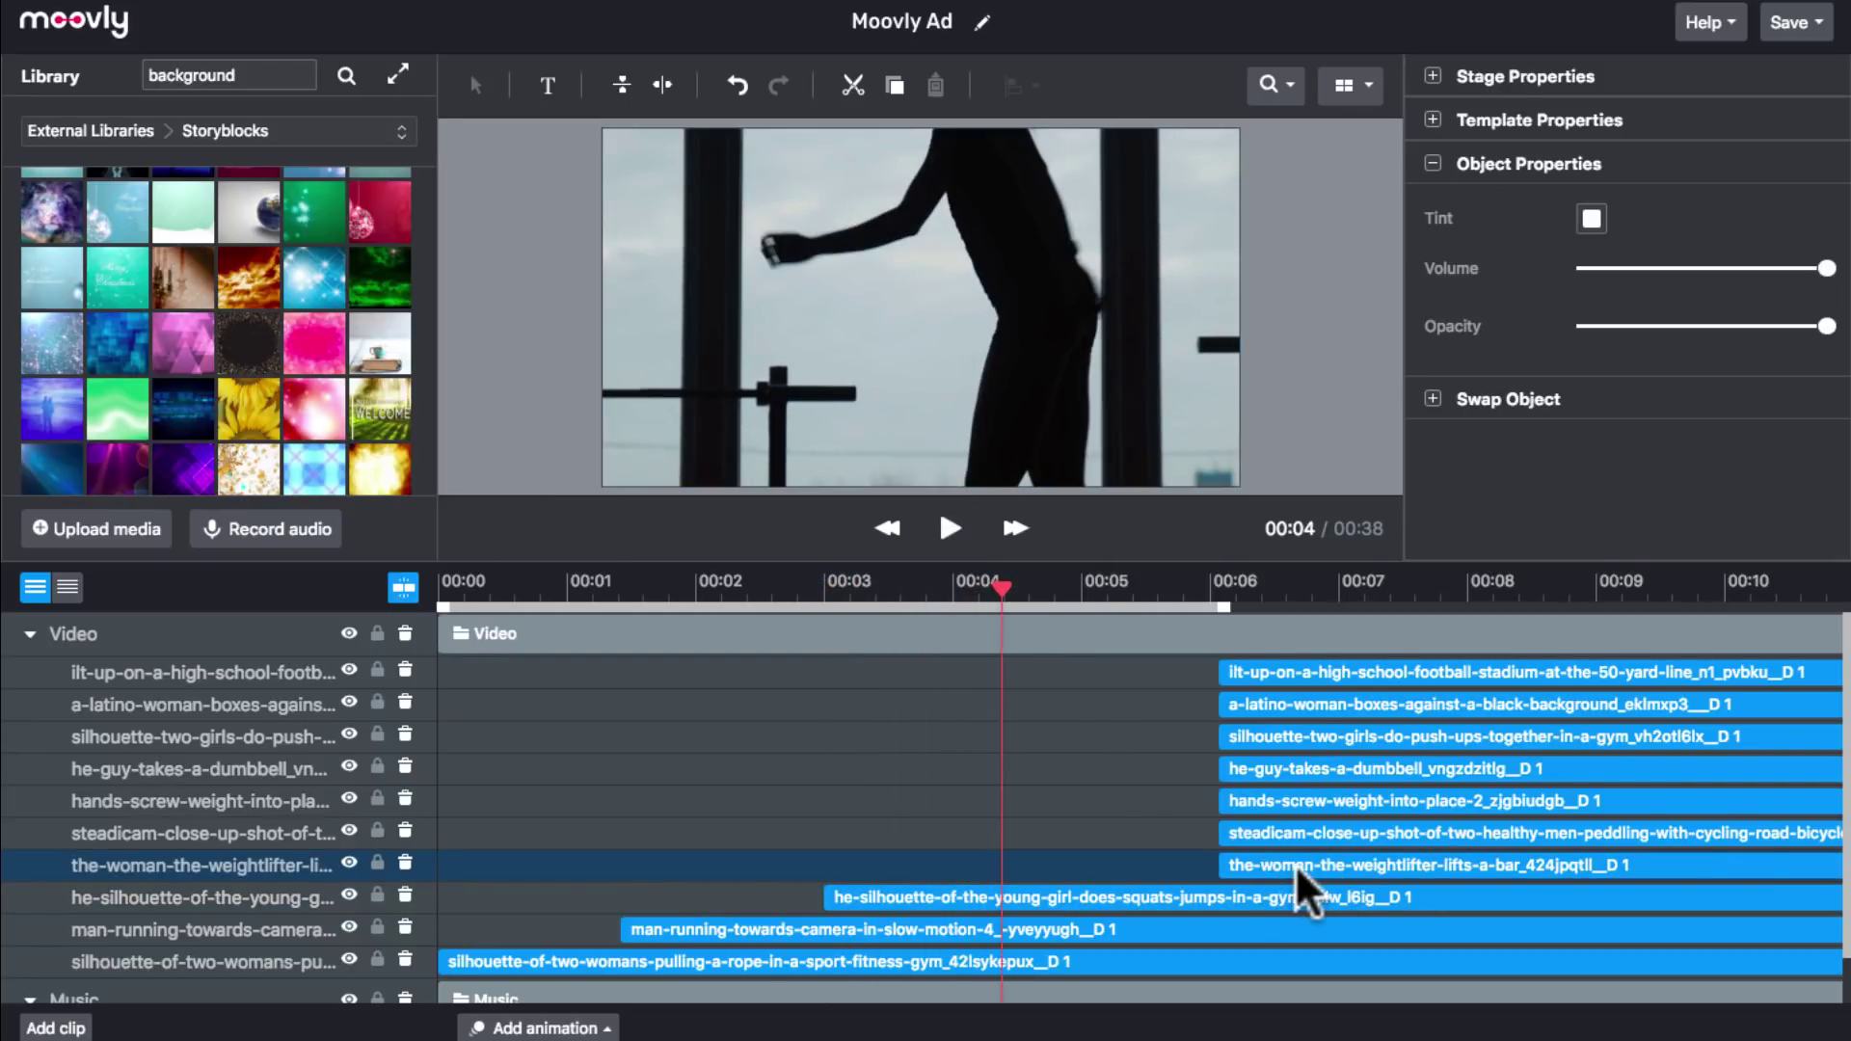
left_click_drag(1294, 864, 1097, 863)
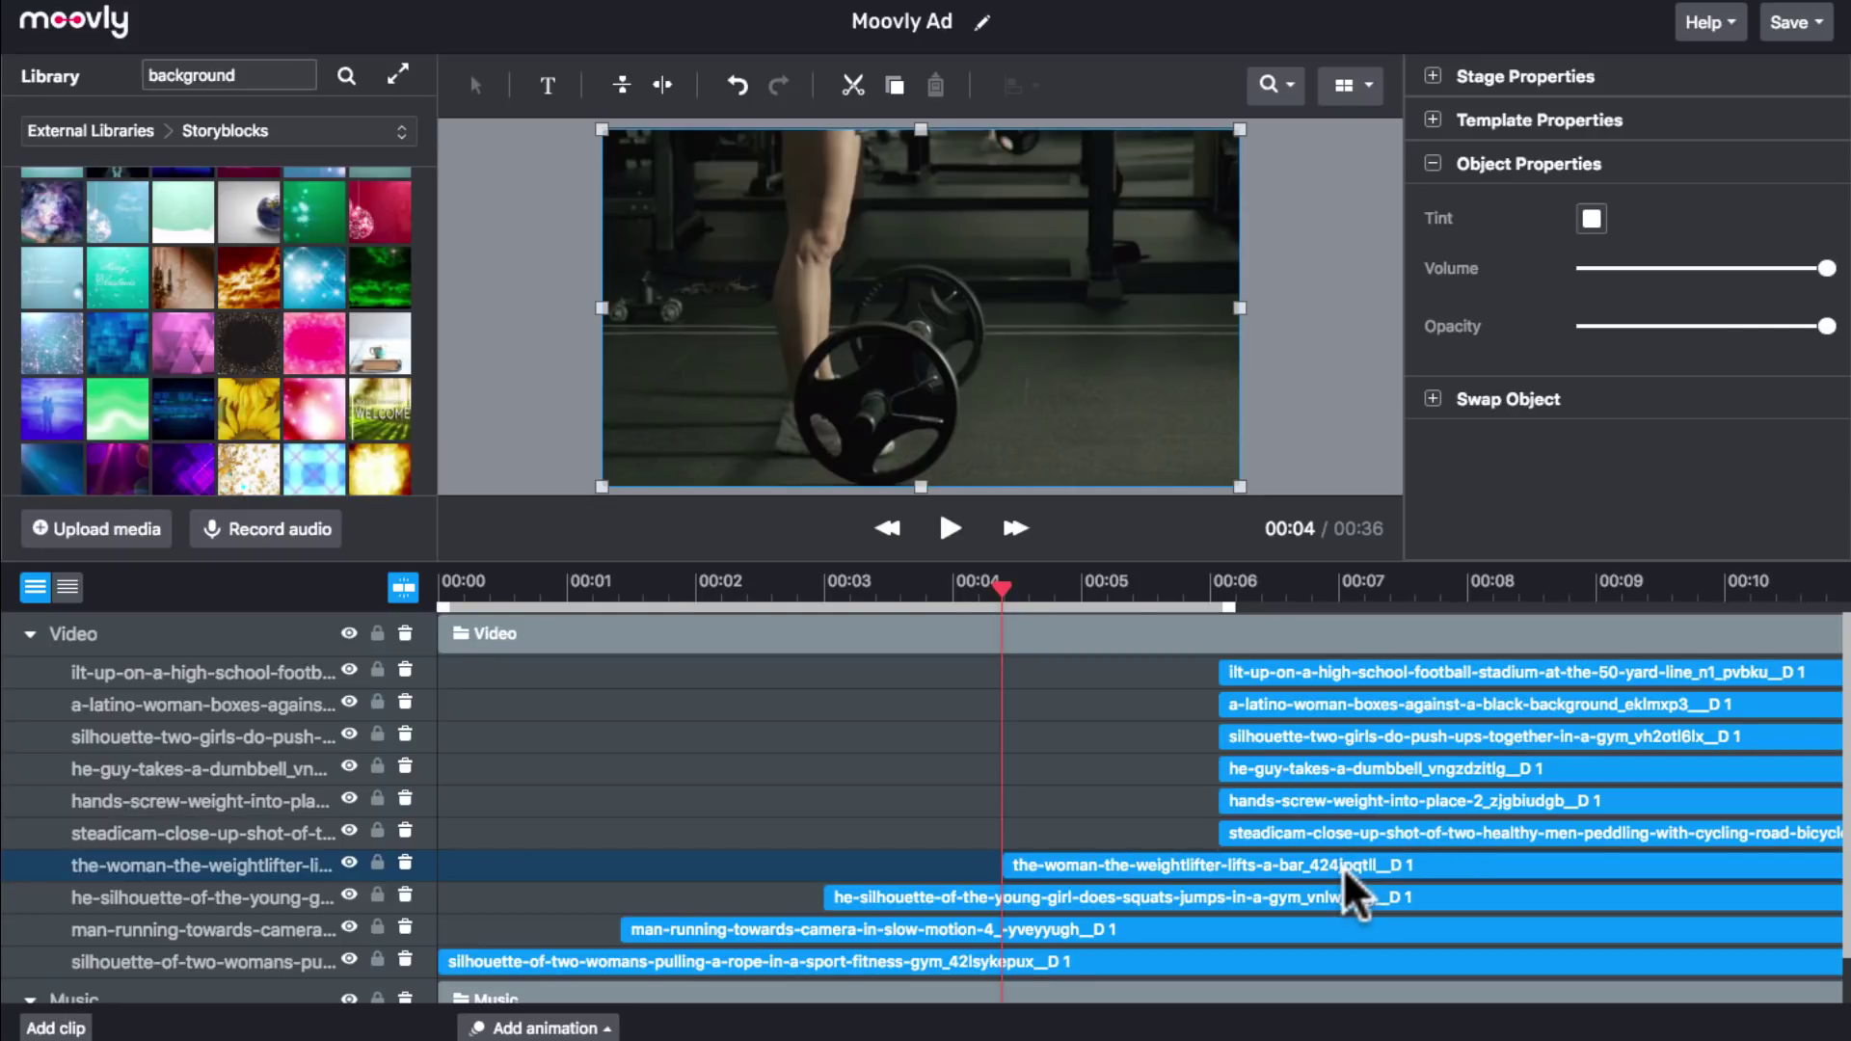
left_click(950, 528)
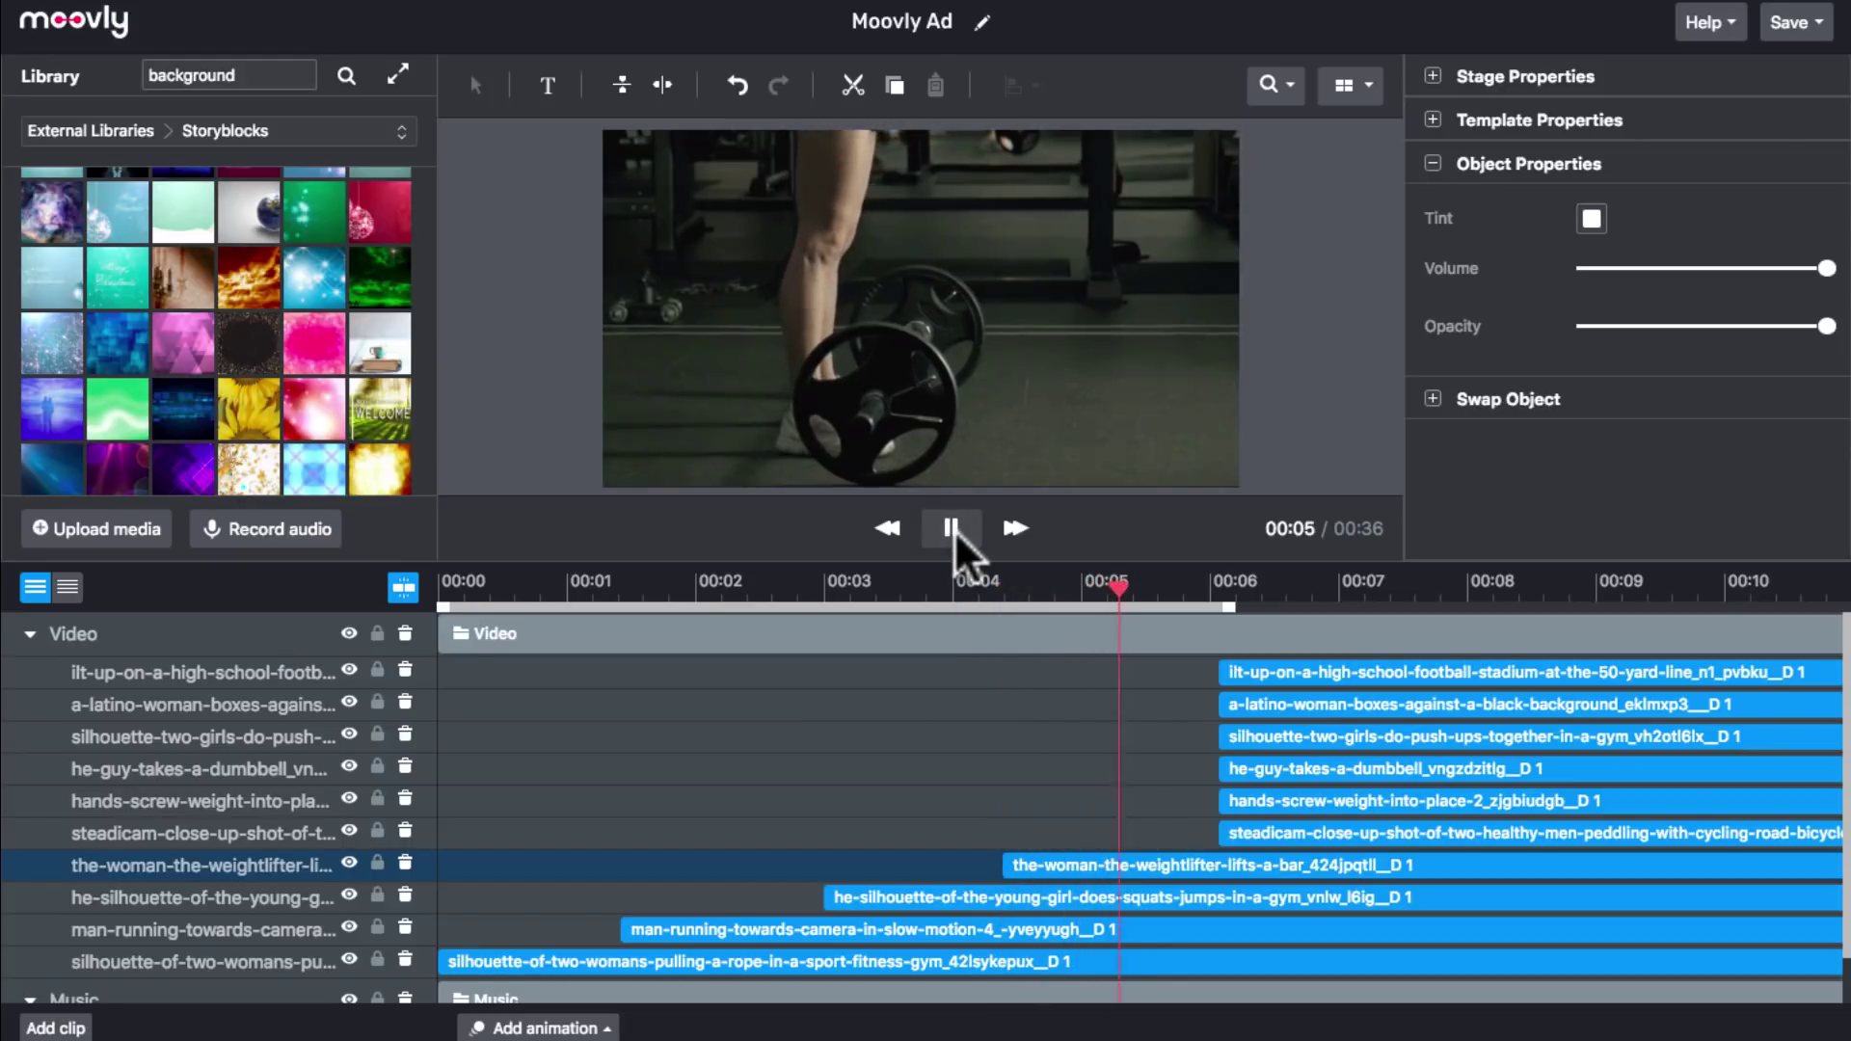
left_click(950, 528)
Push the hands-screw, dumbbell, push-up, boxing and football clips later to about 00:12.
left_click_drag(1402, 830, 1348, 829)
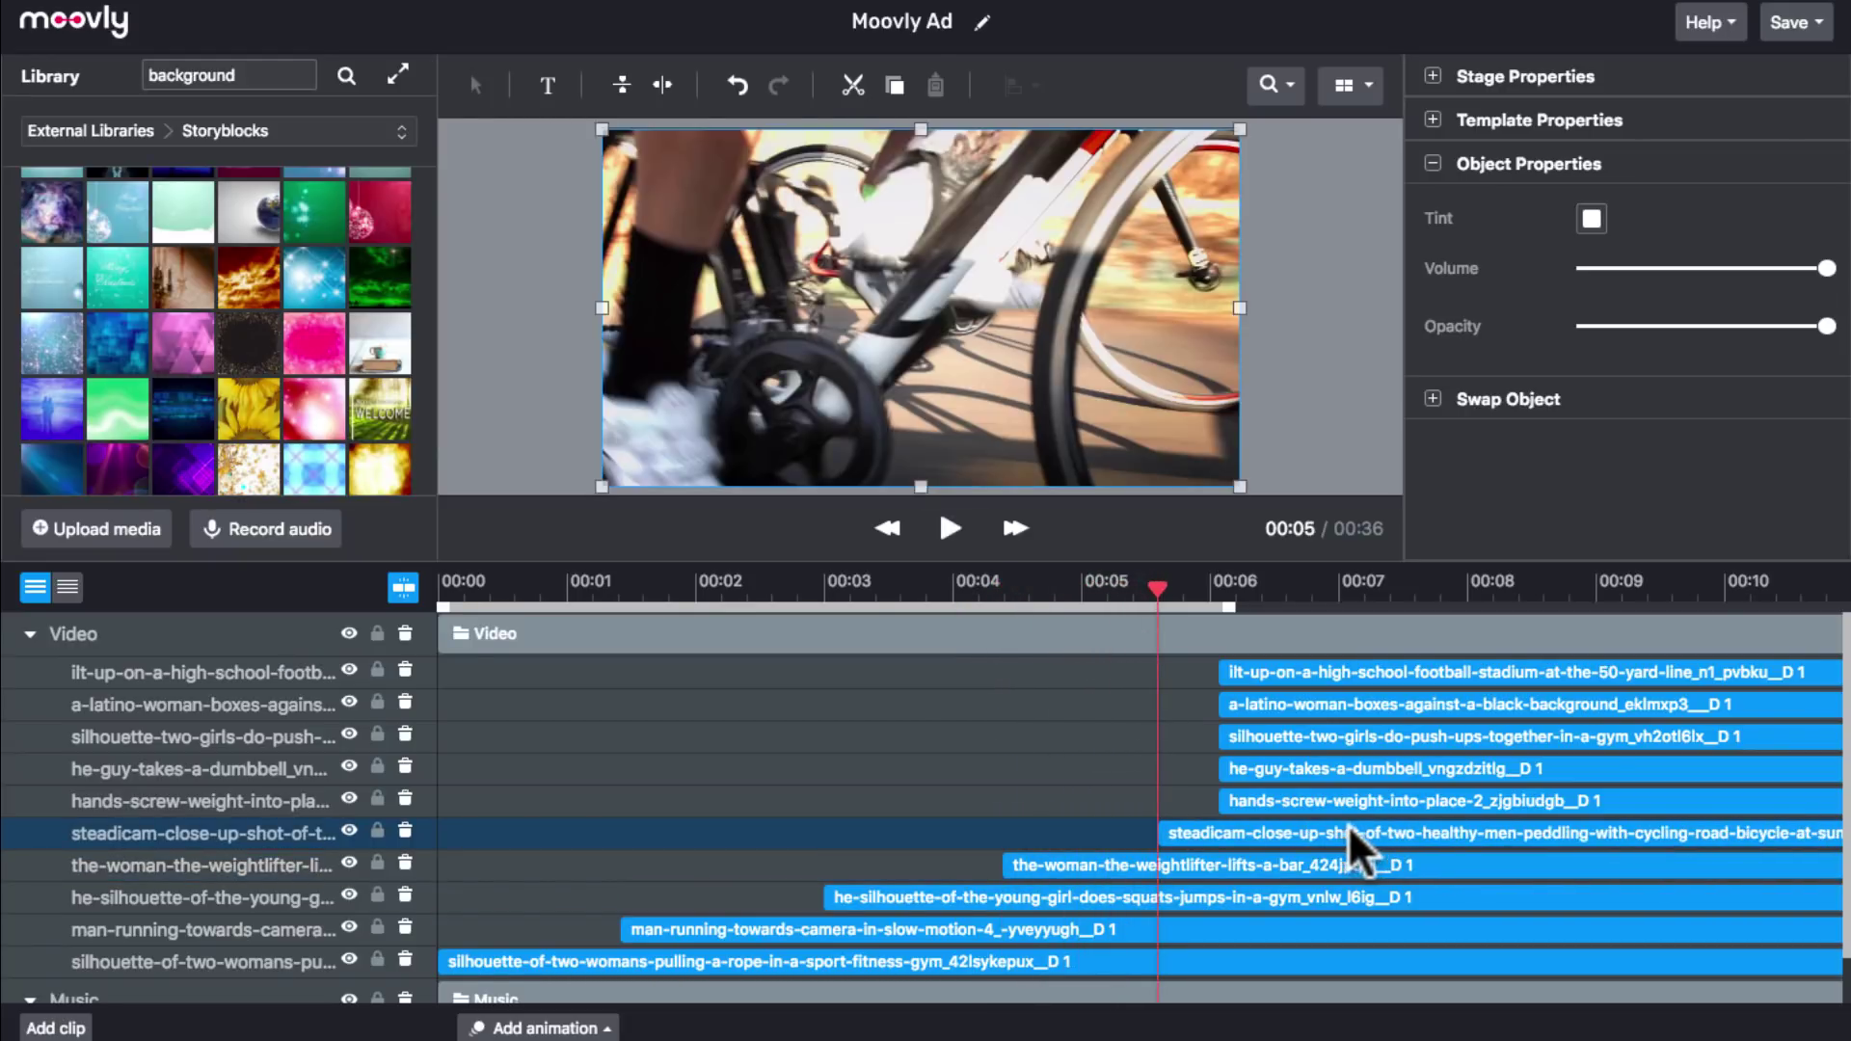
scroll(1325, 891, "right", 5)
scroll(1324, 890, "down", 1)
scroll(1325, 891, "up", 1)
scroll(1325, 891, "right", 1)
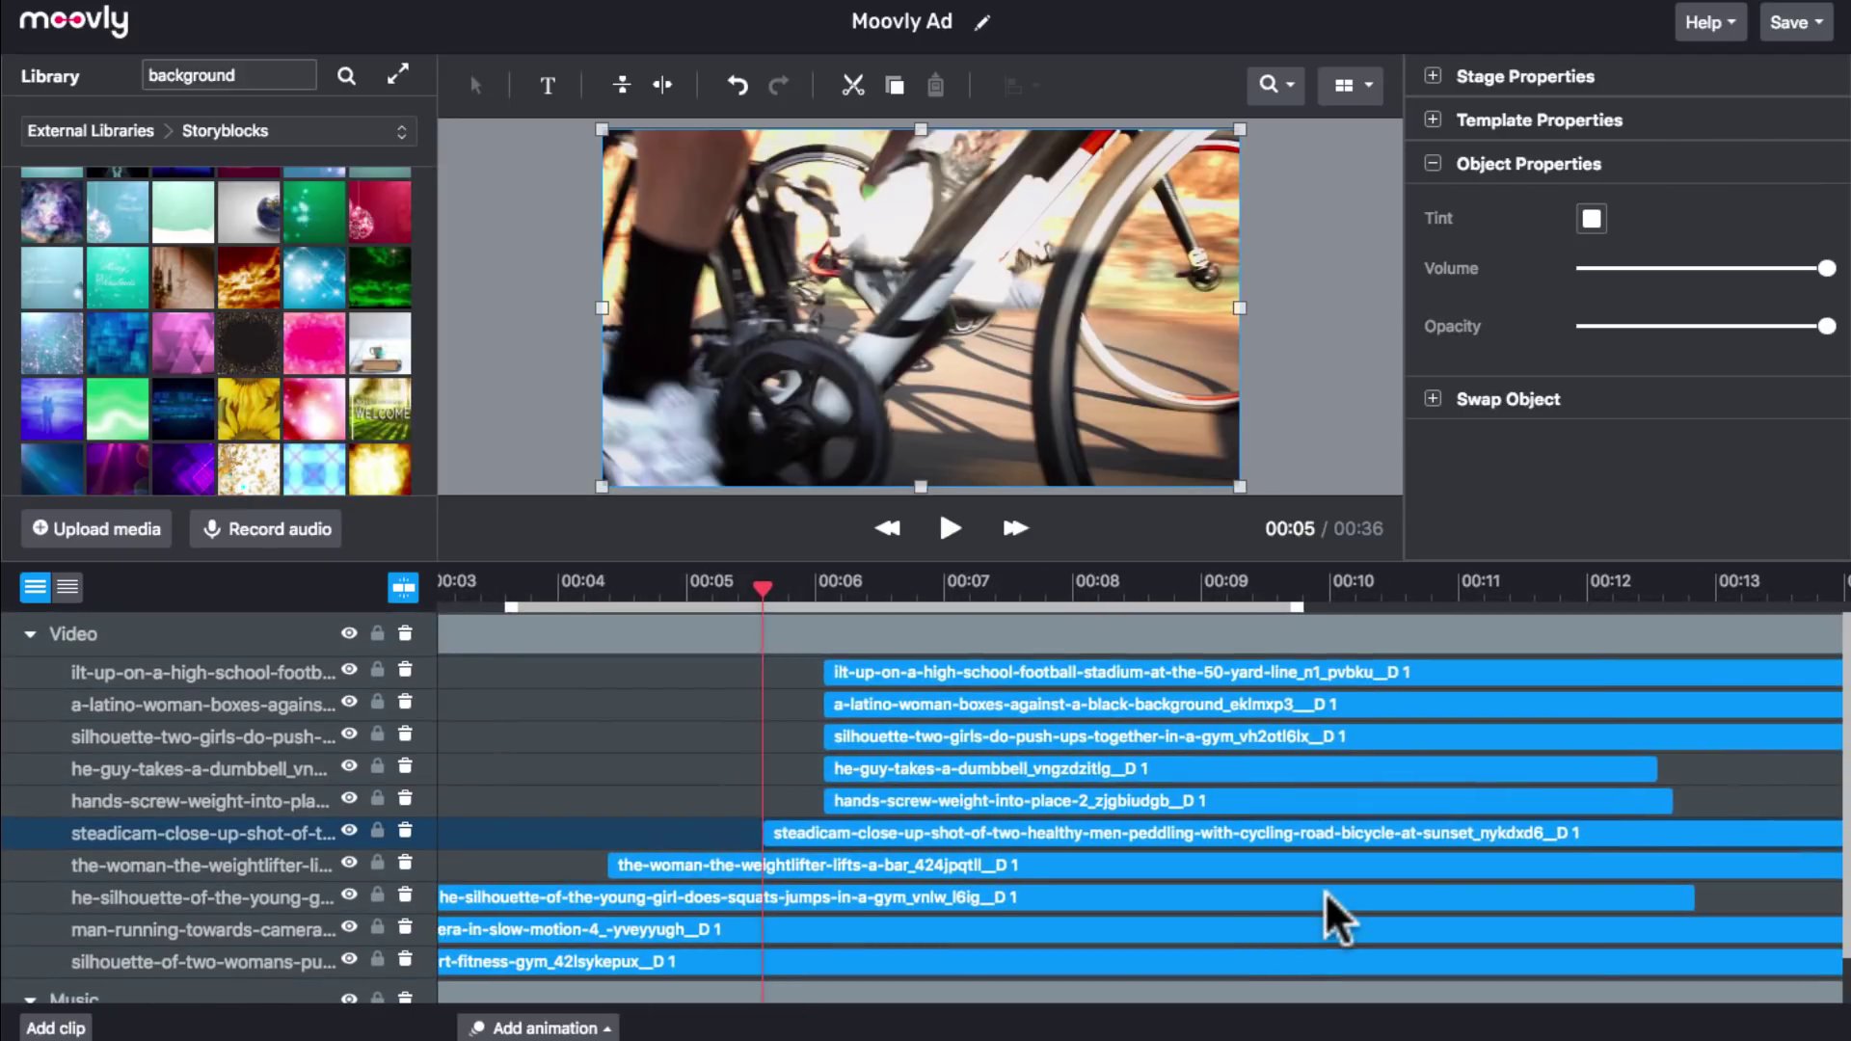
left_click(1031, 795, "shift")
left_click(1004, 764, "shift")
left_click(997, 801)
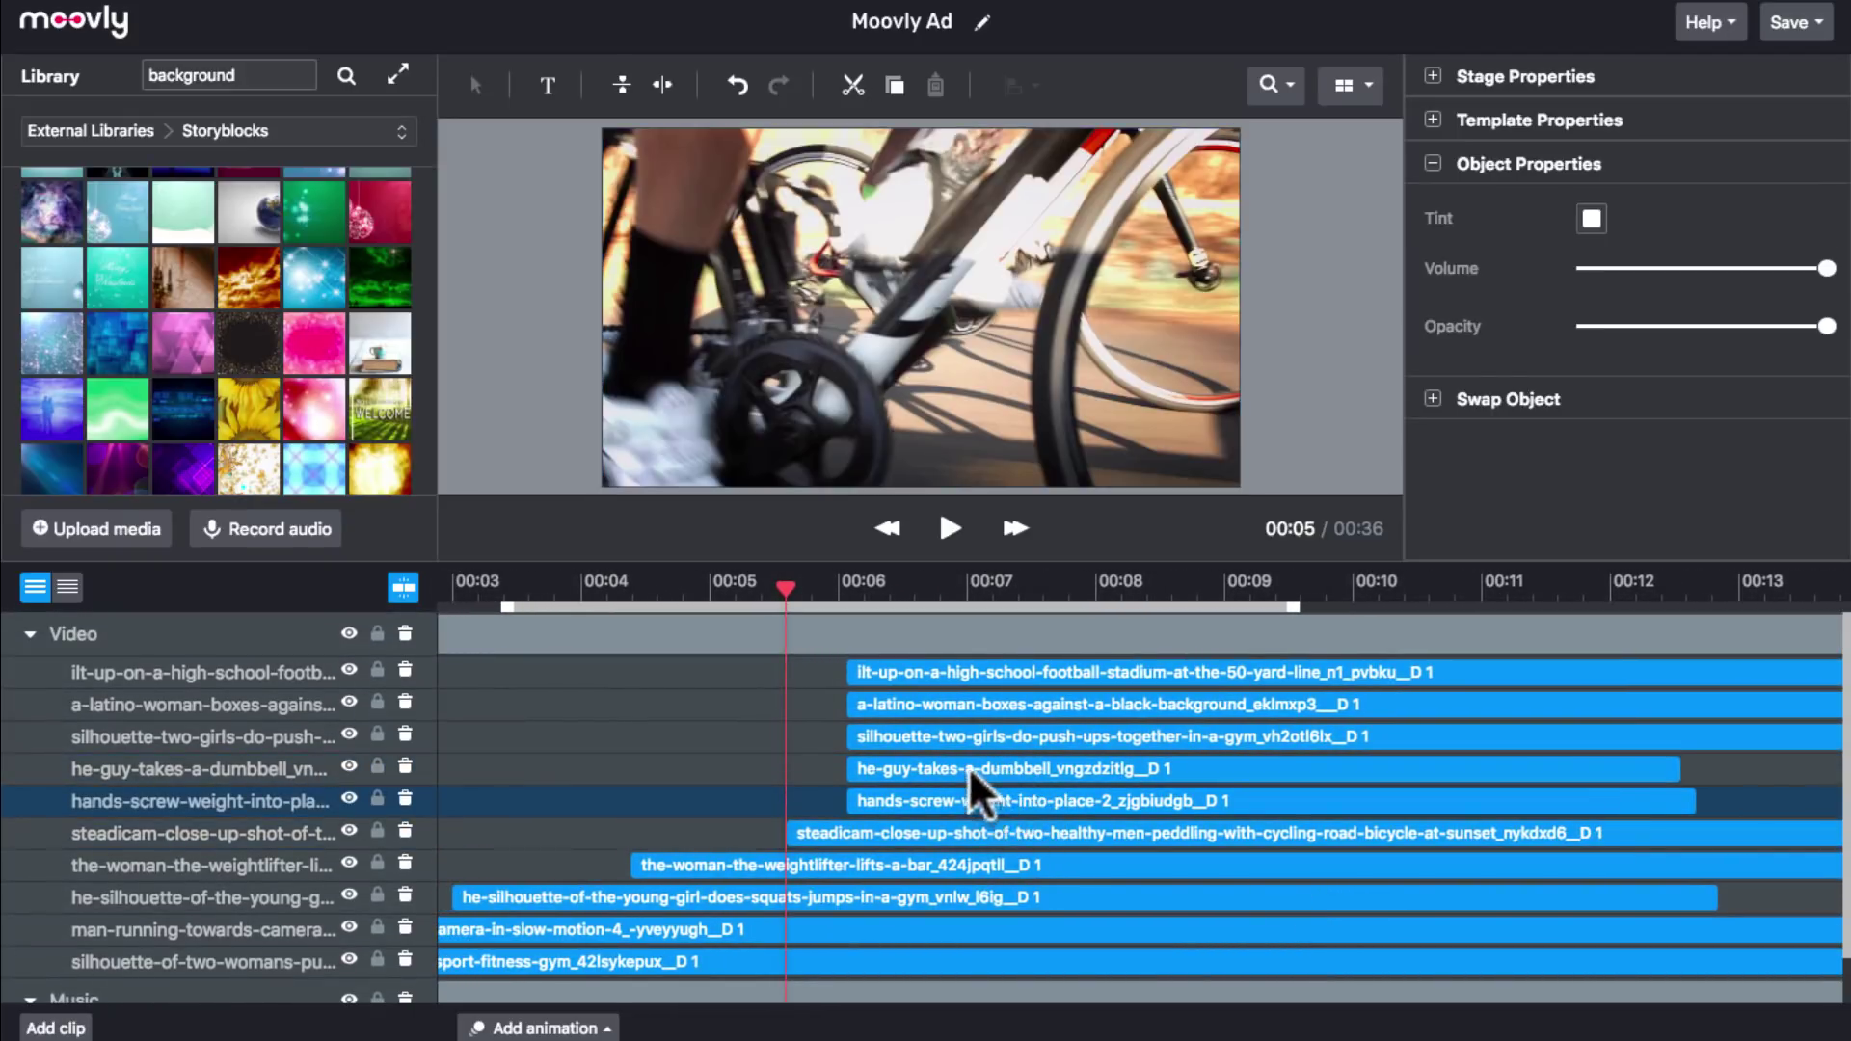
left_click(963, 763, "shift")
left_click(943, 736, "shift")
left_click(922, 708, "shift")
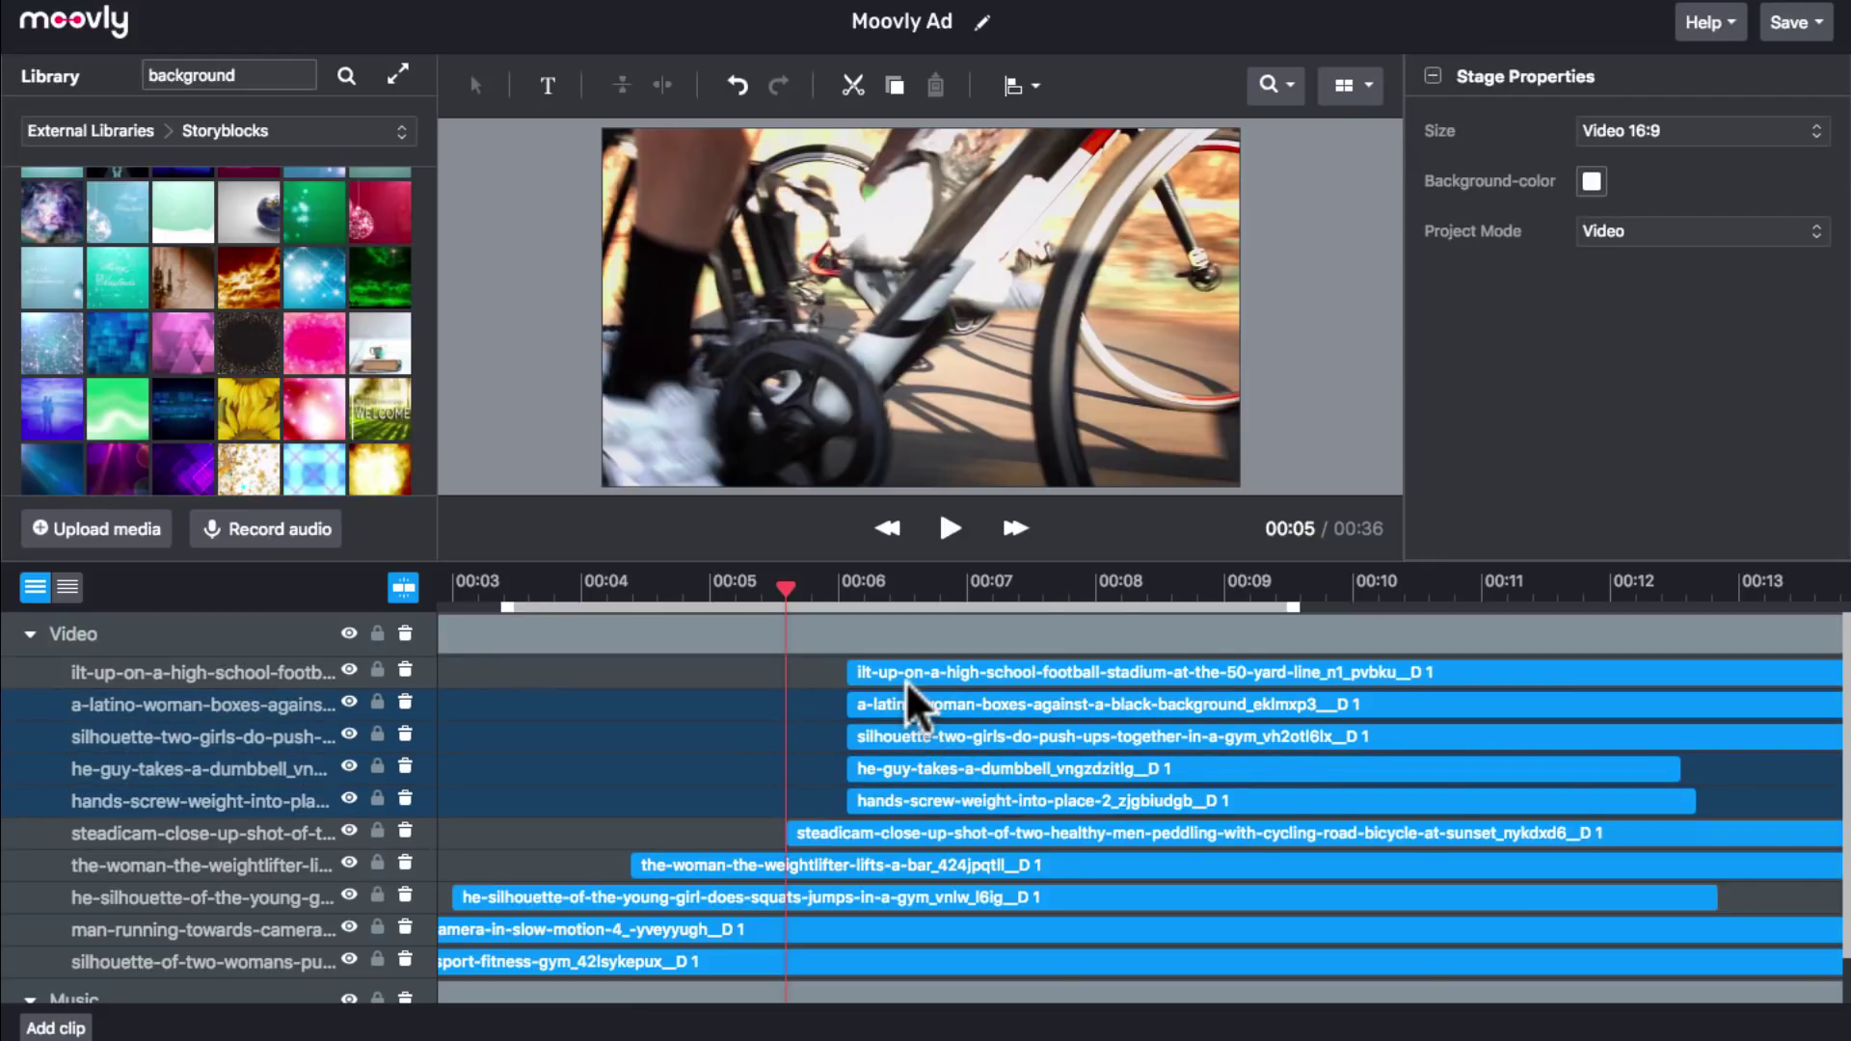
left_click(902, 675, "shift")
left_click_drag(1120, 674, 1653, 743)
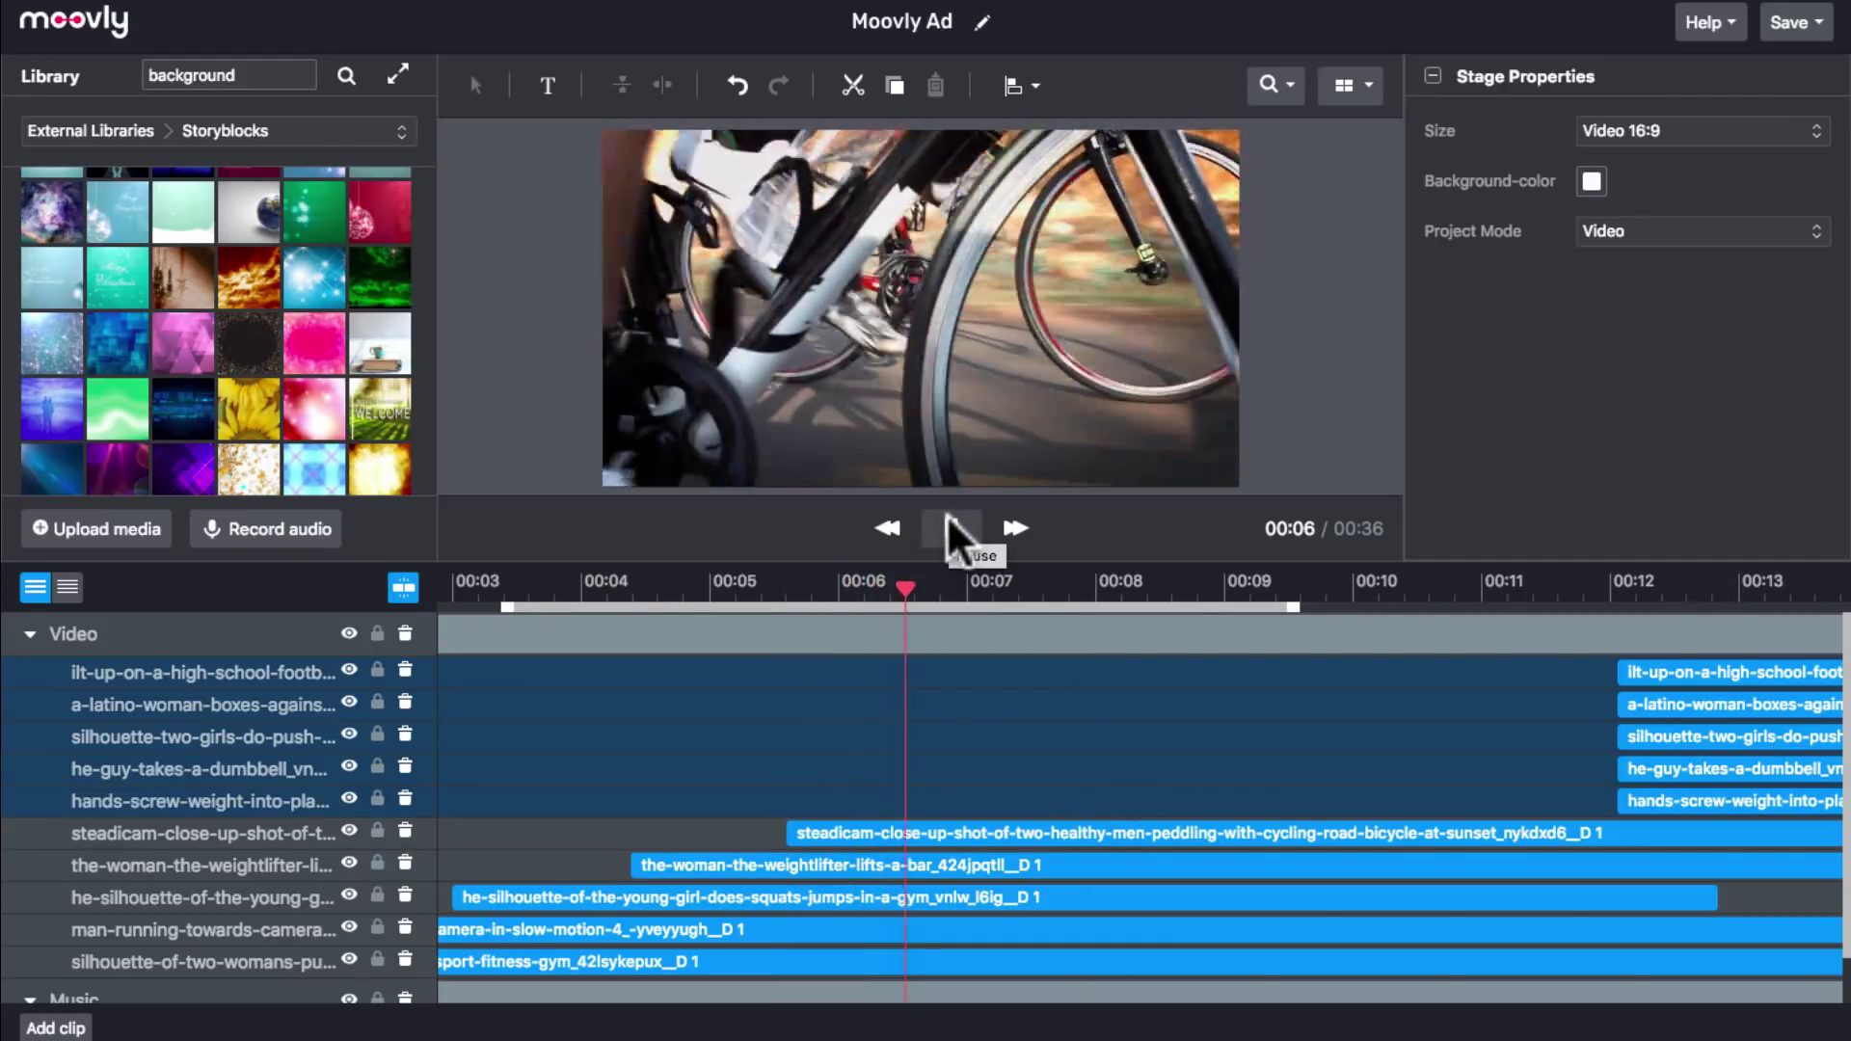
Make the hands-screw clip start at the playhead near 00:07.
left_click(949, 525)
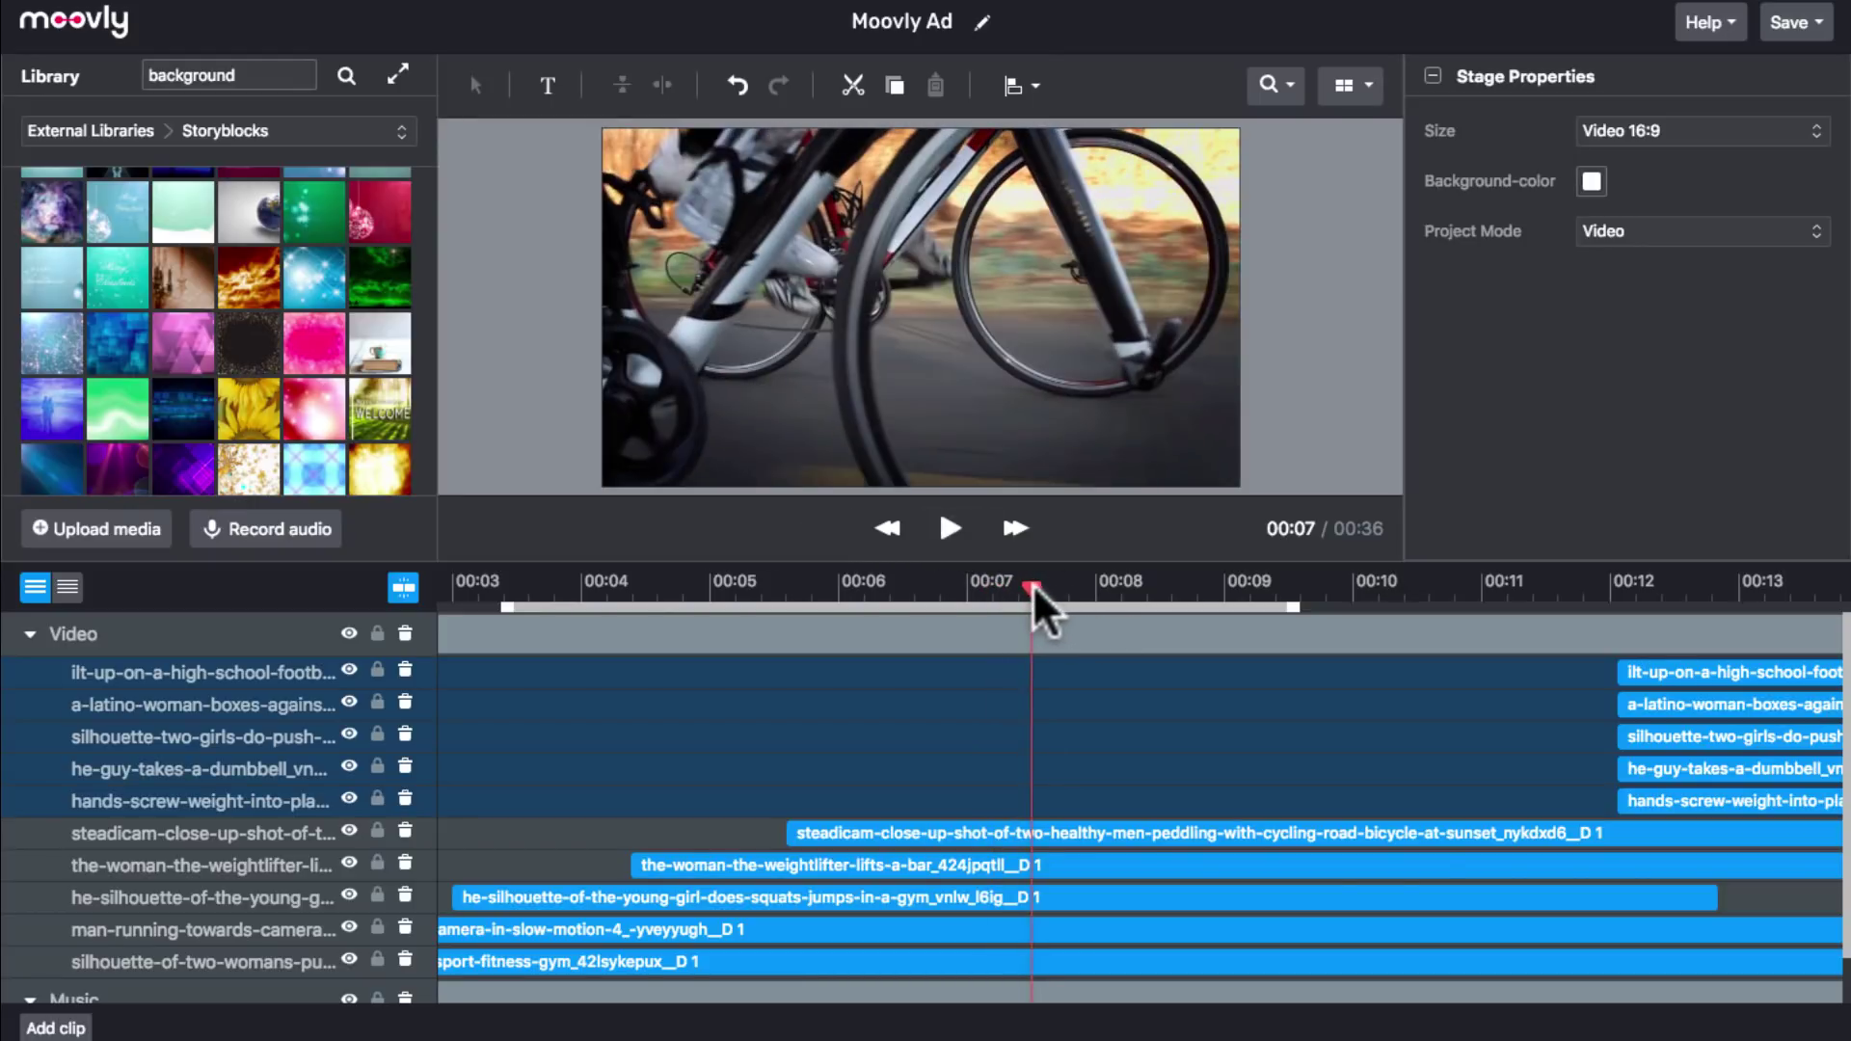
left_click_drag(1033, 590, 1018, 594)
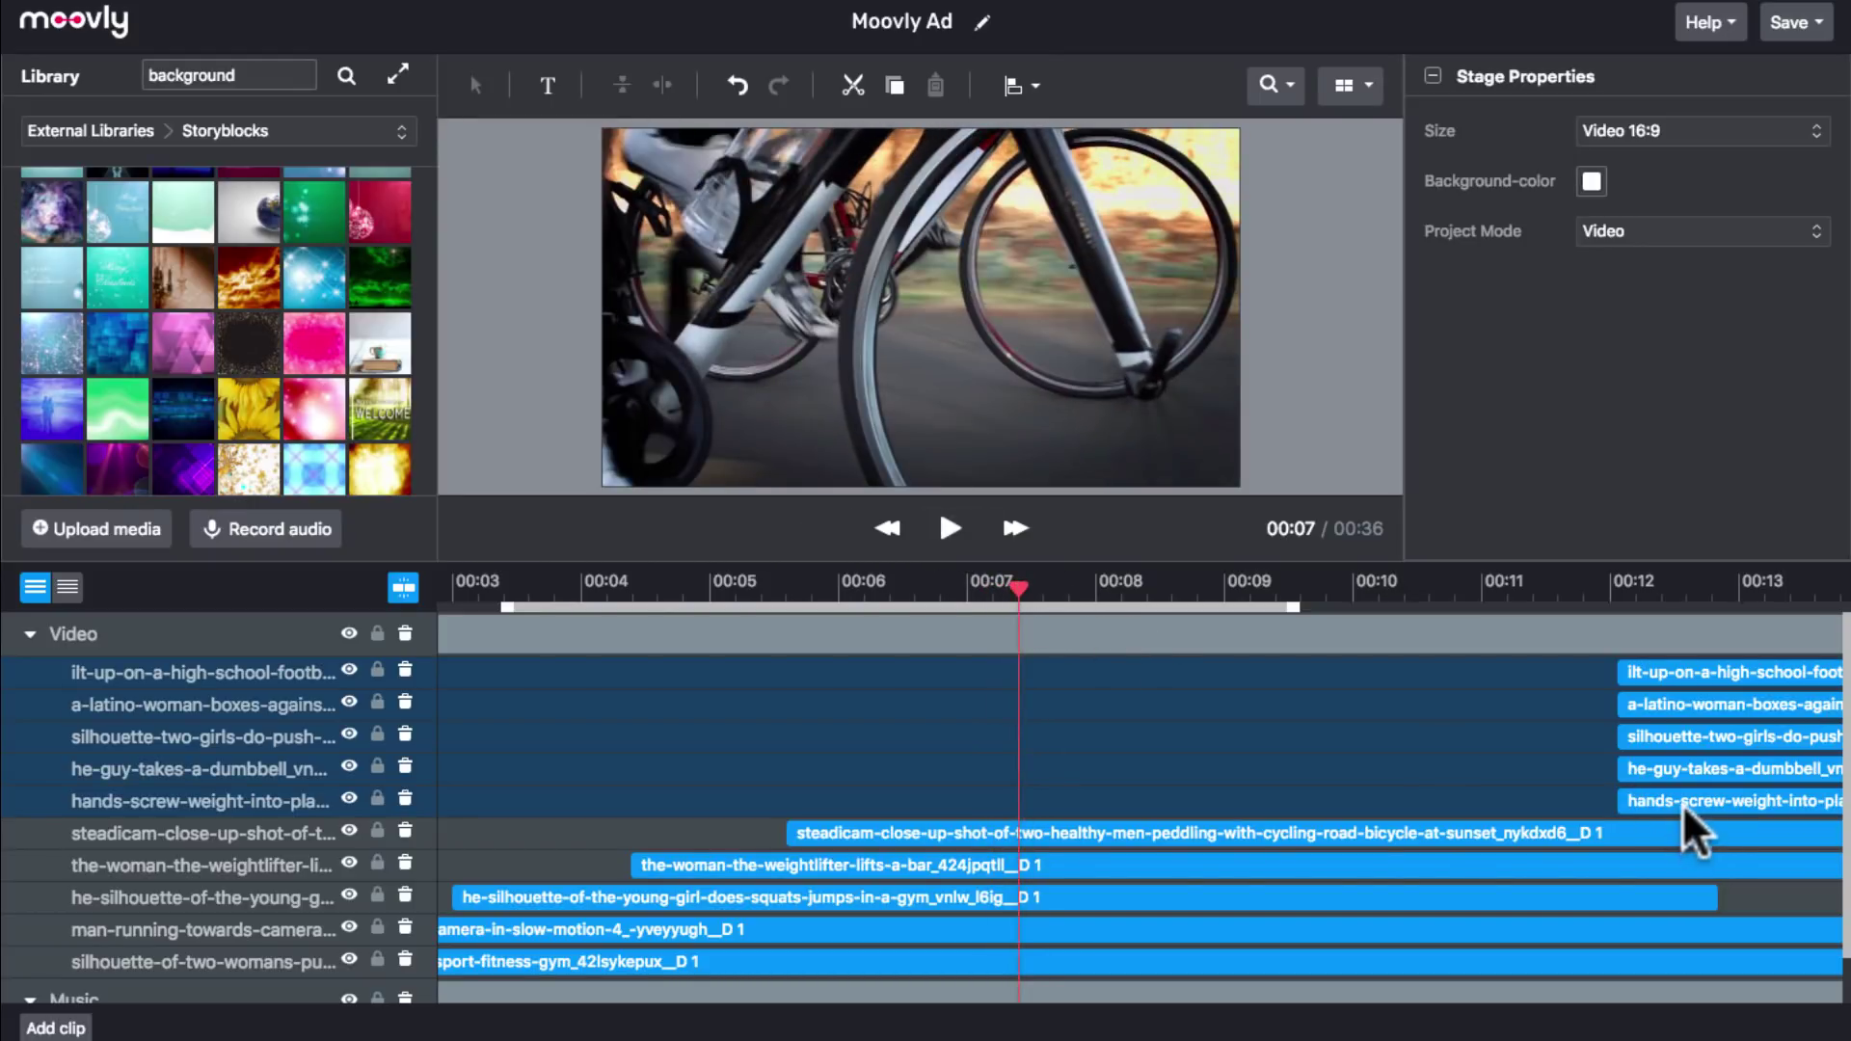
left_click(1712, 798)
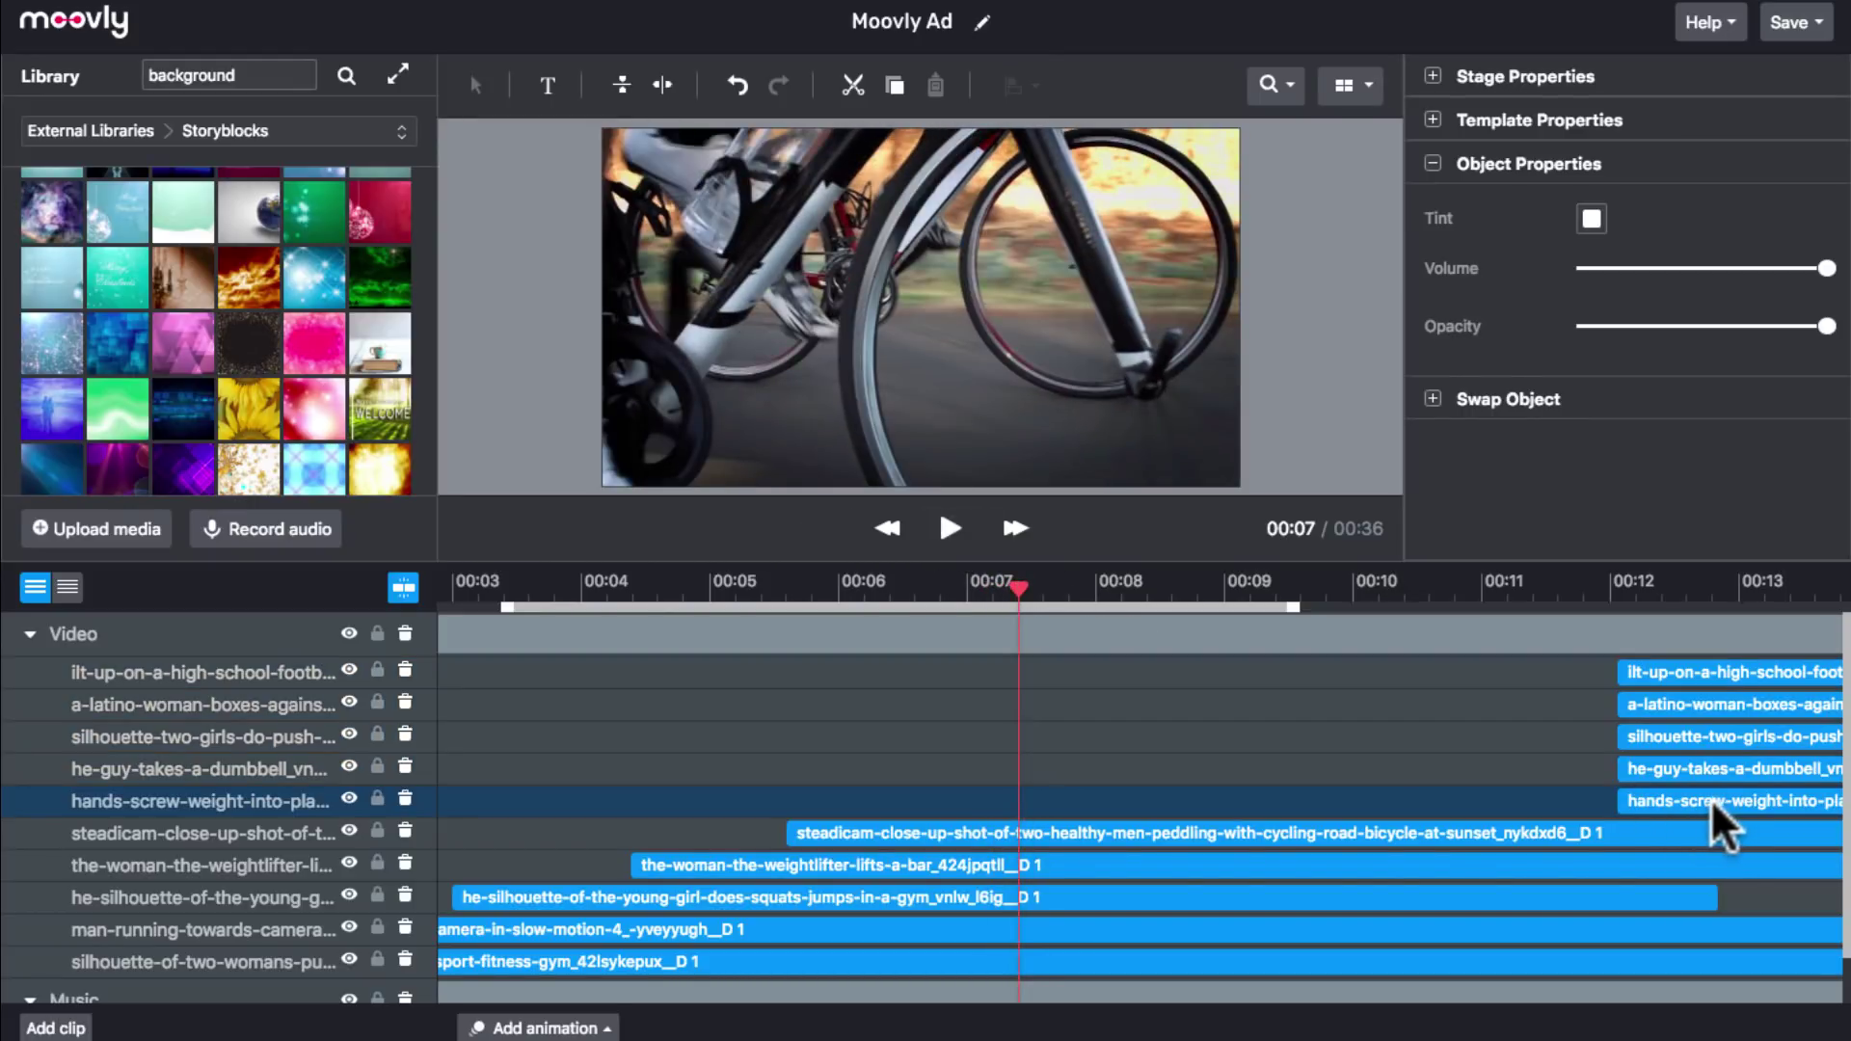
left_click_drag(1664, 795, 1103, 787)
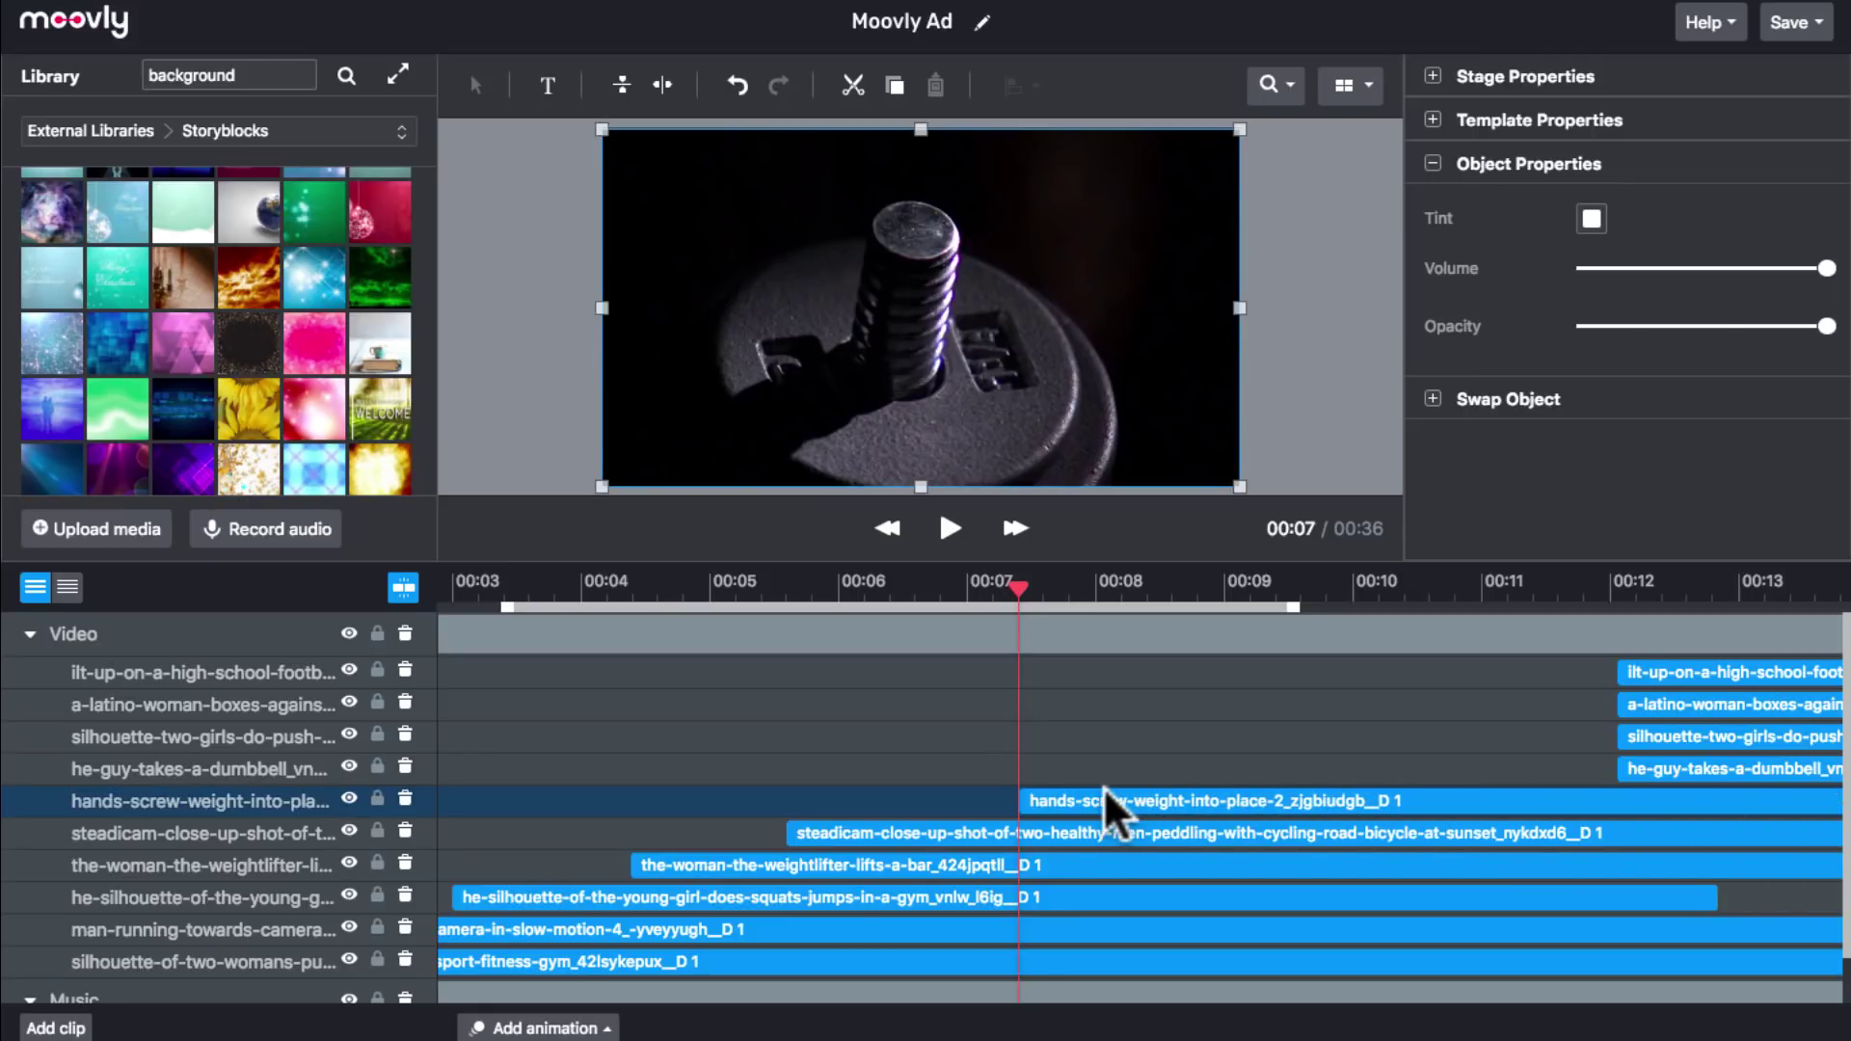
Make the dumbbell clip start near 00:08.
left_click(953, 528)
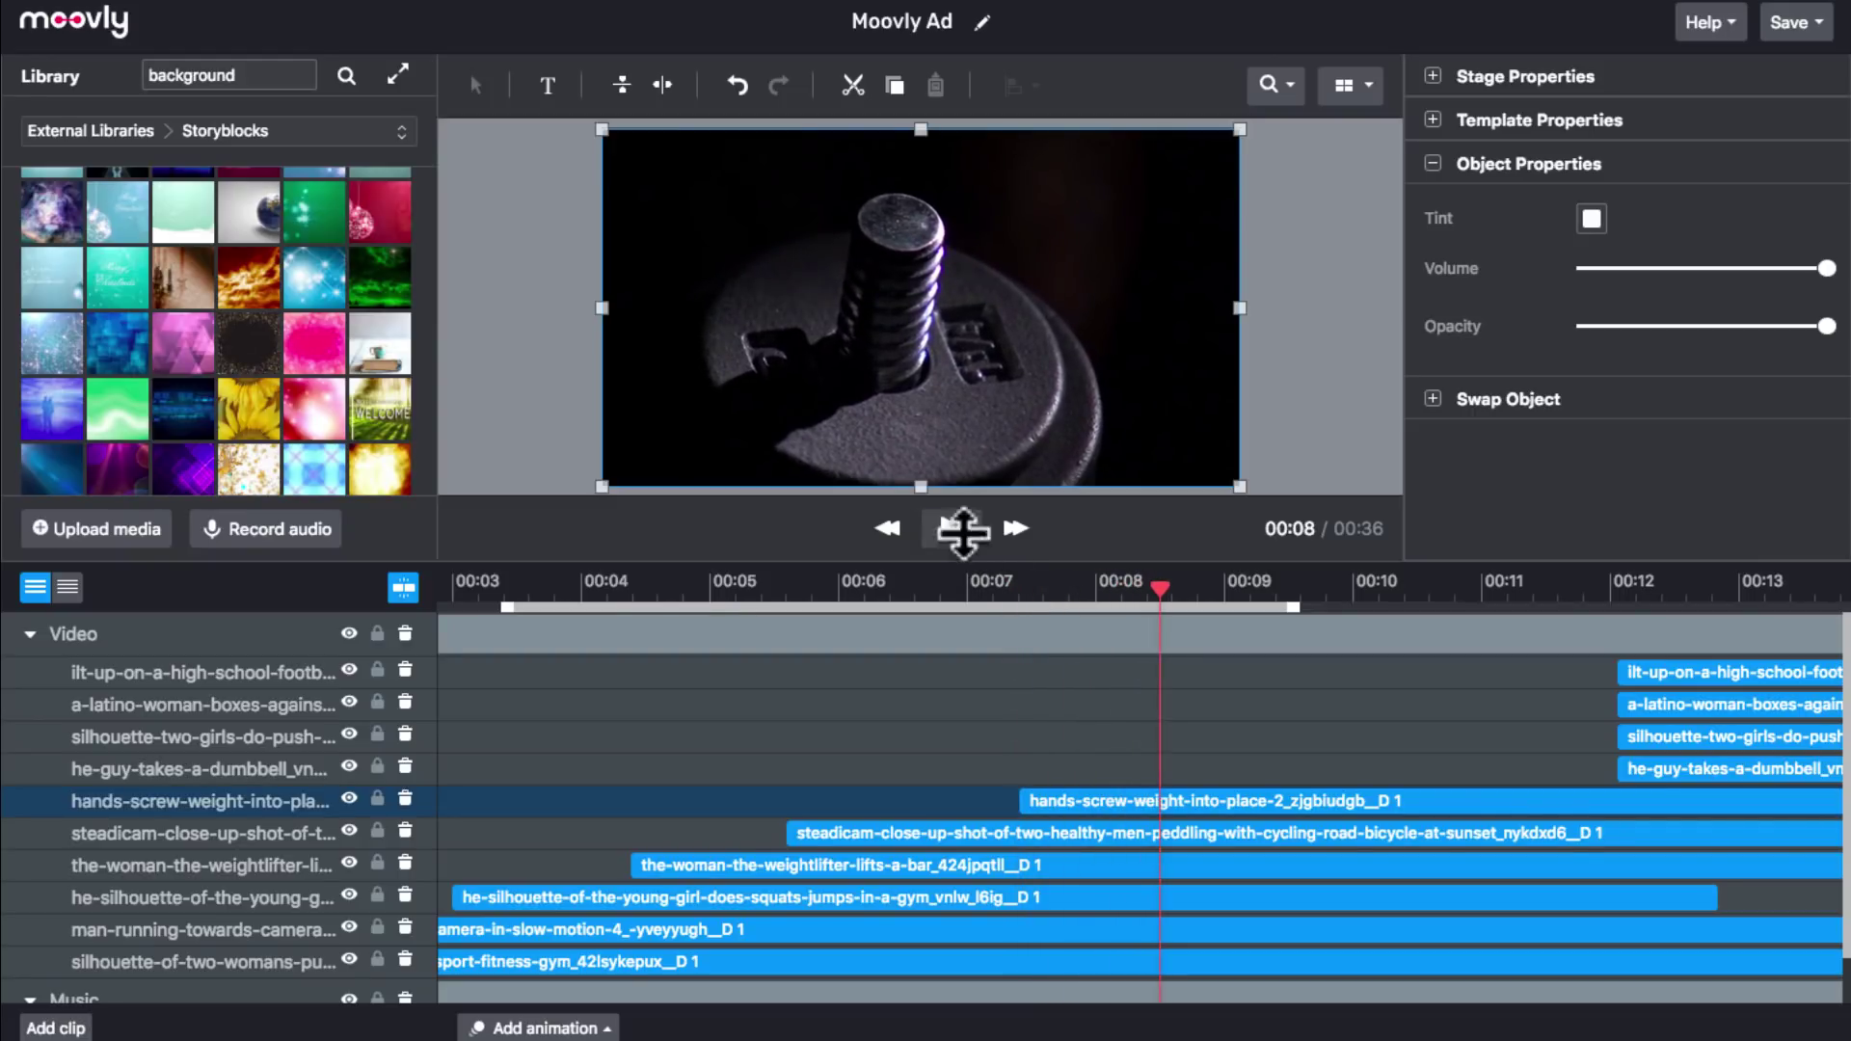
left_click(962, 530)
left_click_drag(1159, 586, 1167, 586)
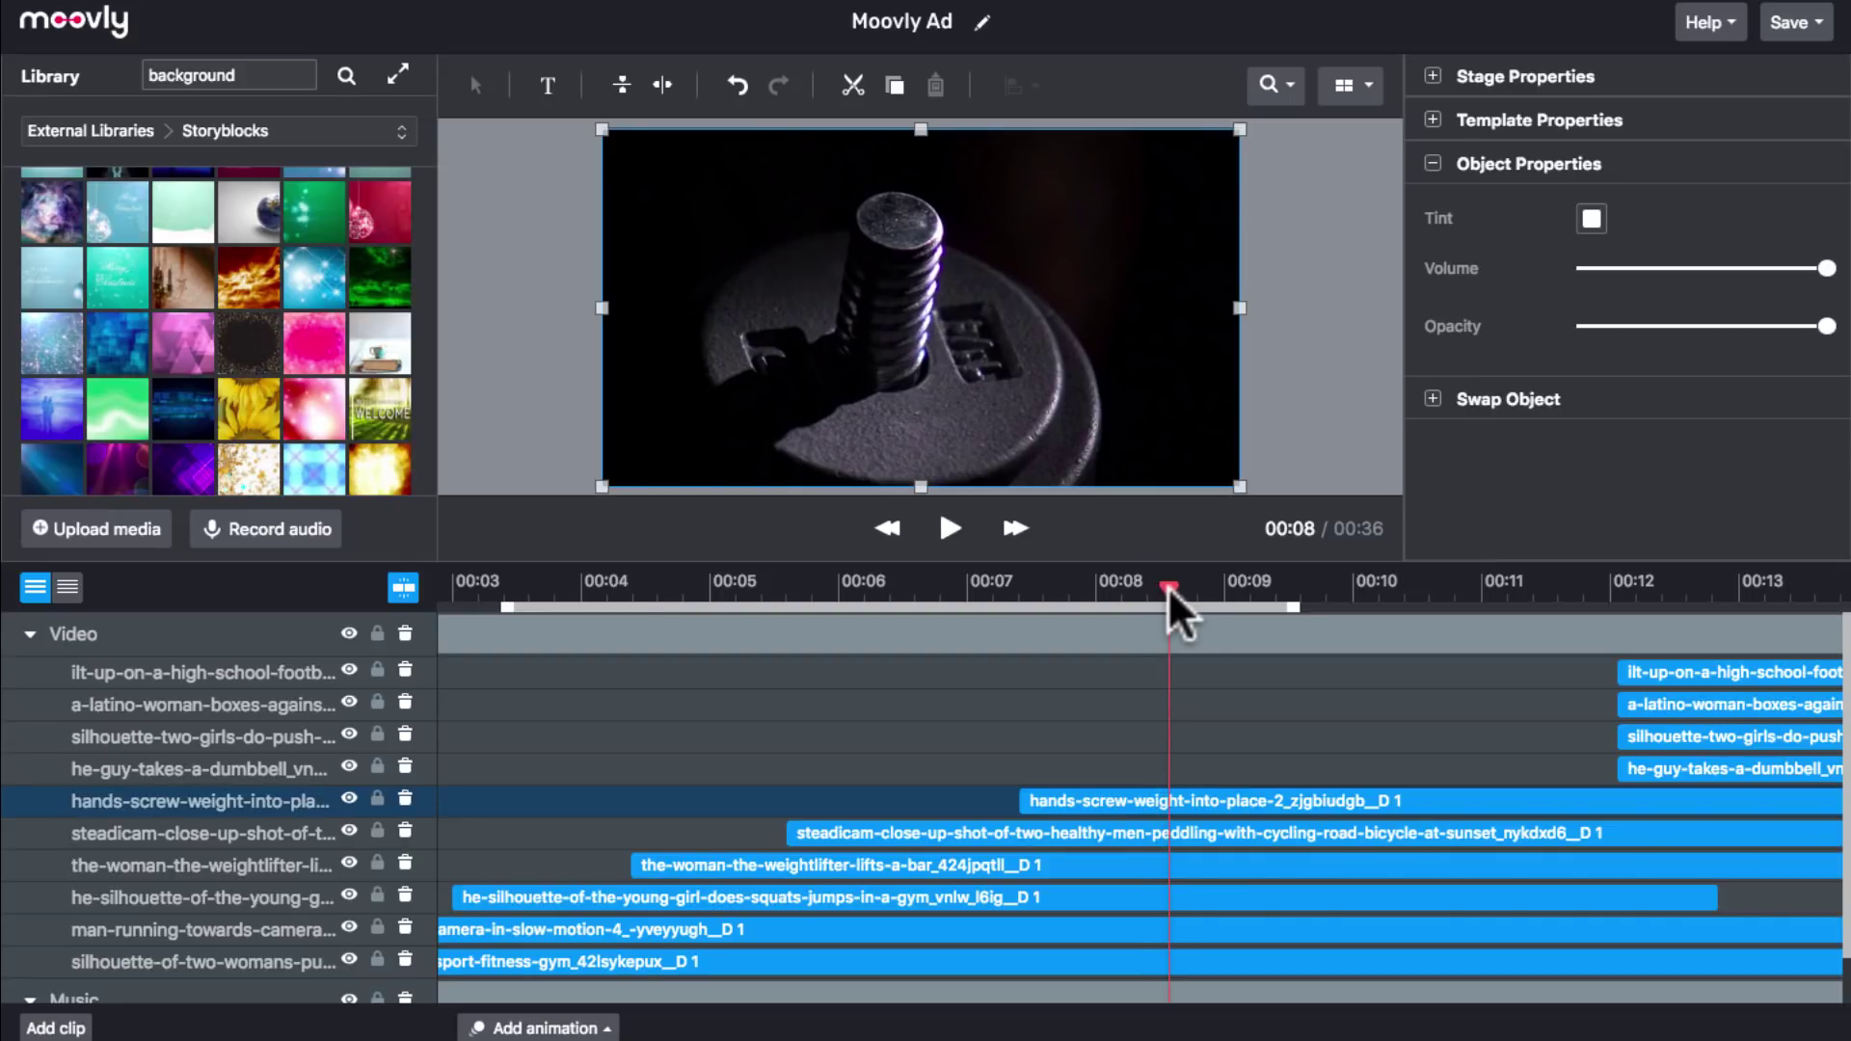
left_click_drag(1701, 764, 1267, 768)
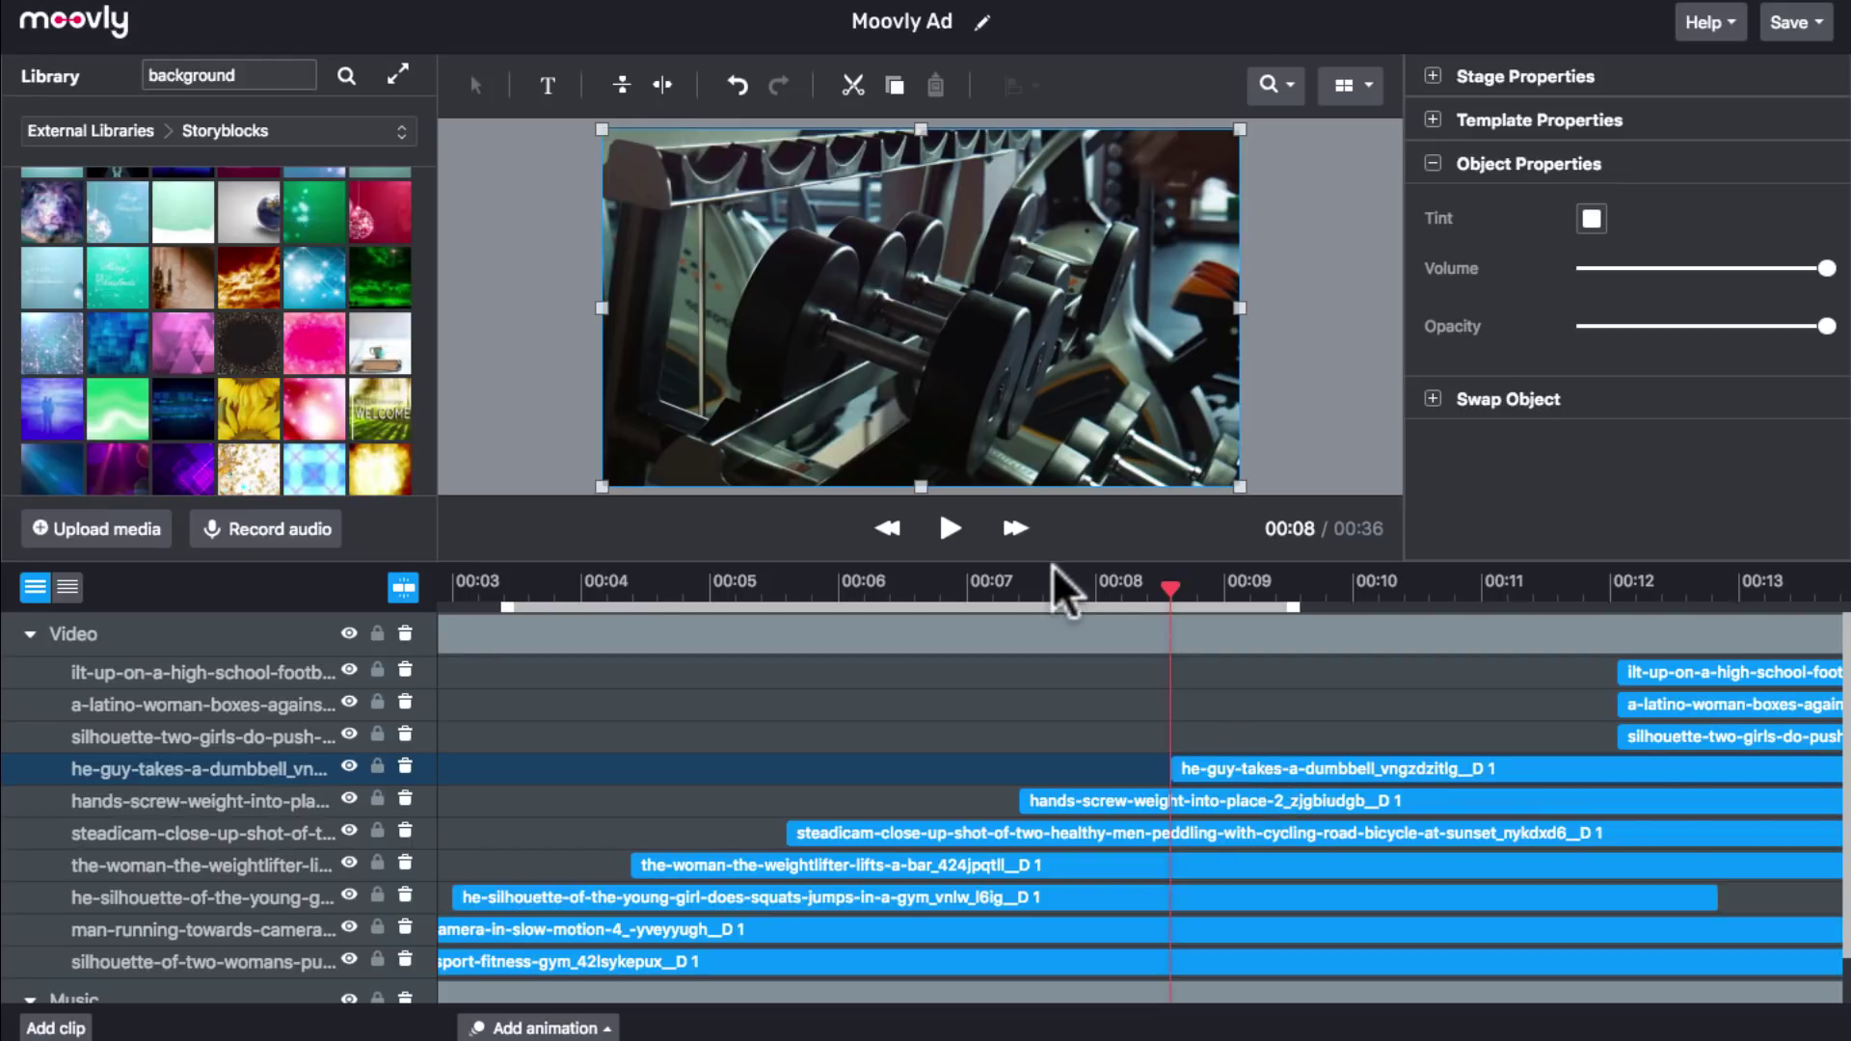
Make the two-girls push-up clip start near 00:10.
left_click(950, 527)
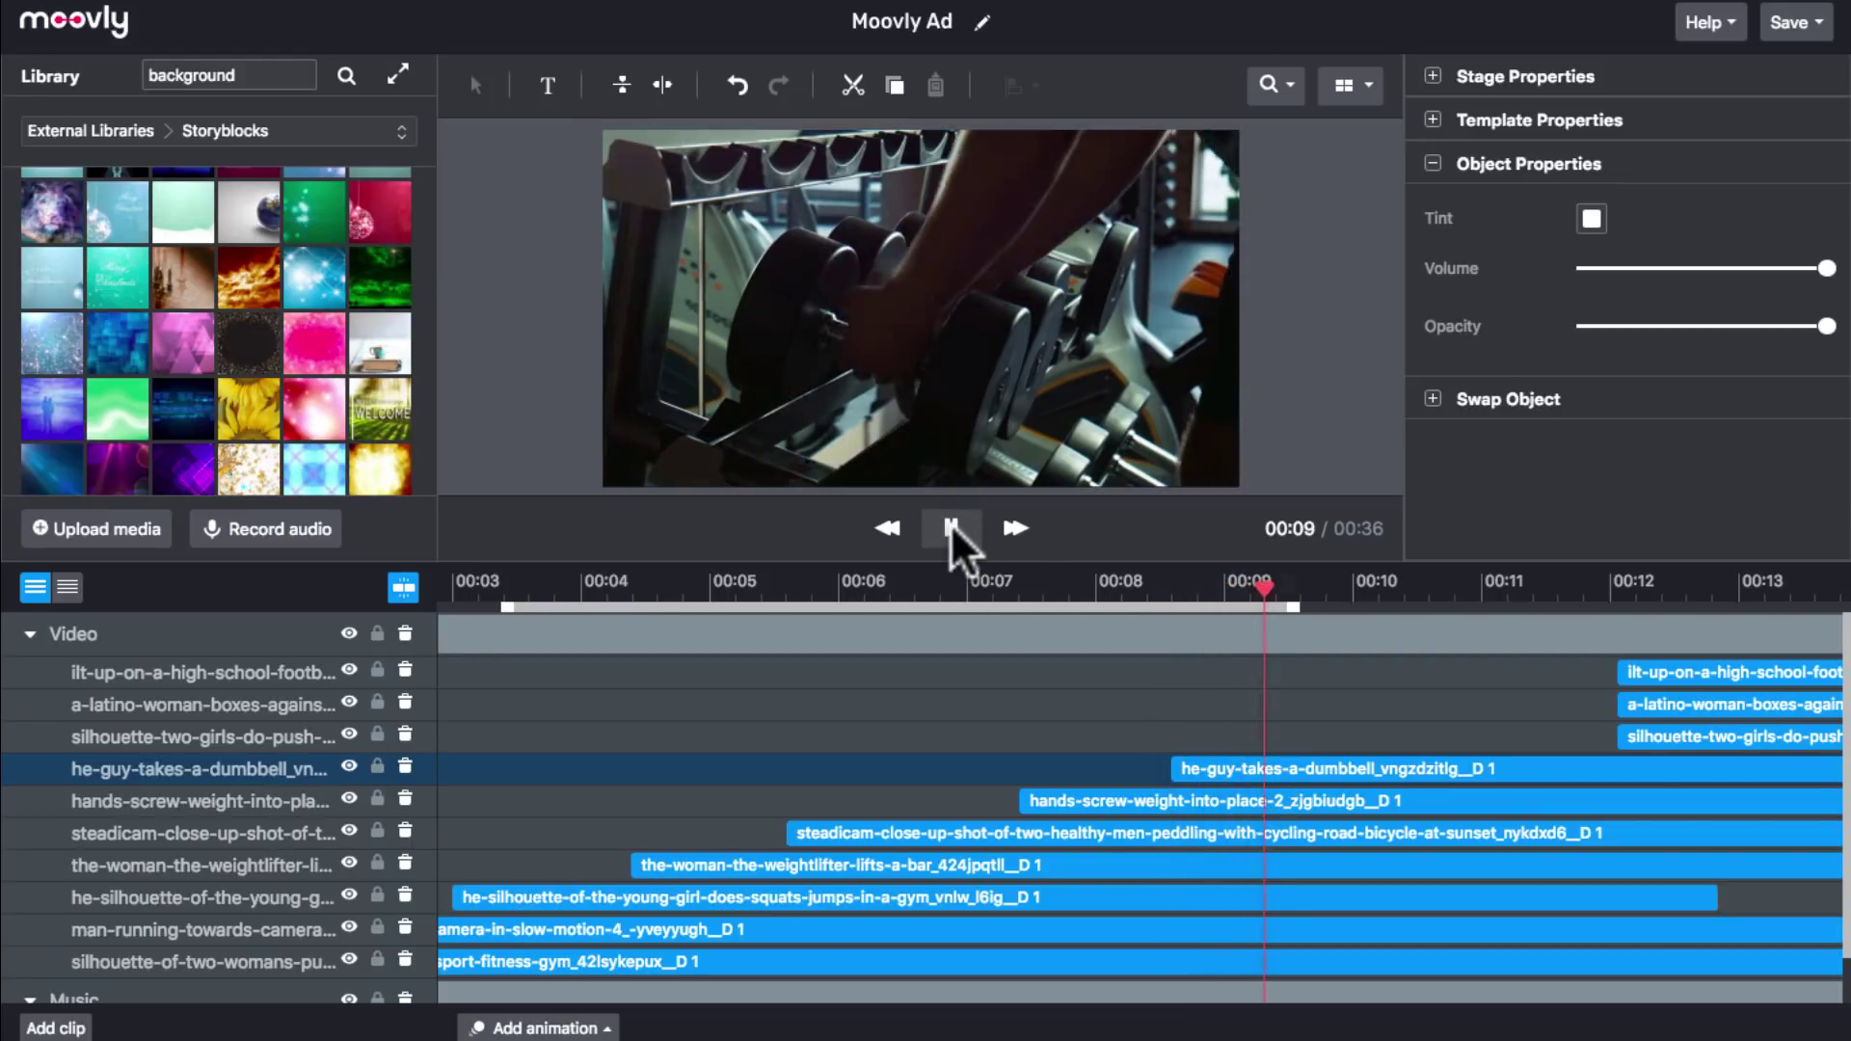
left_click(951, 527)
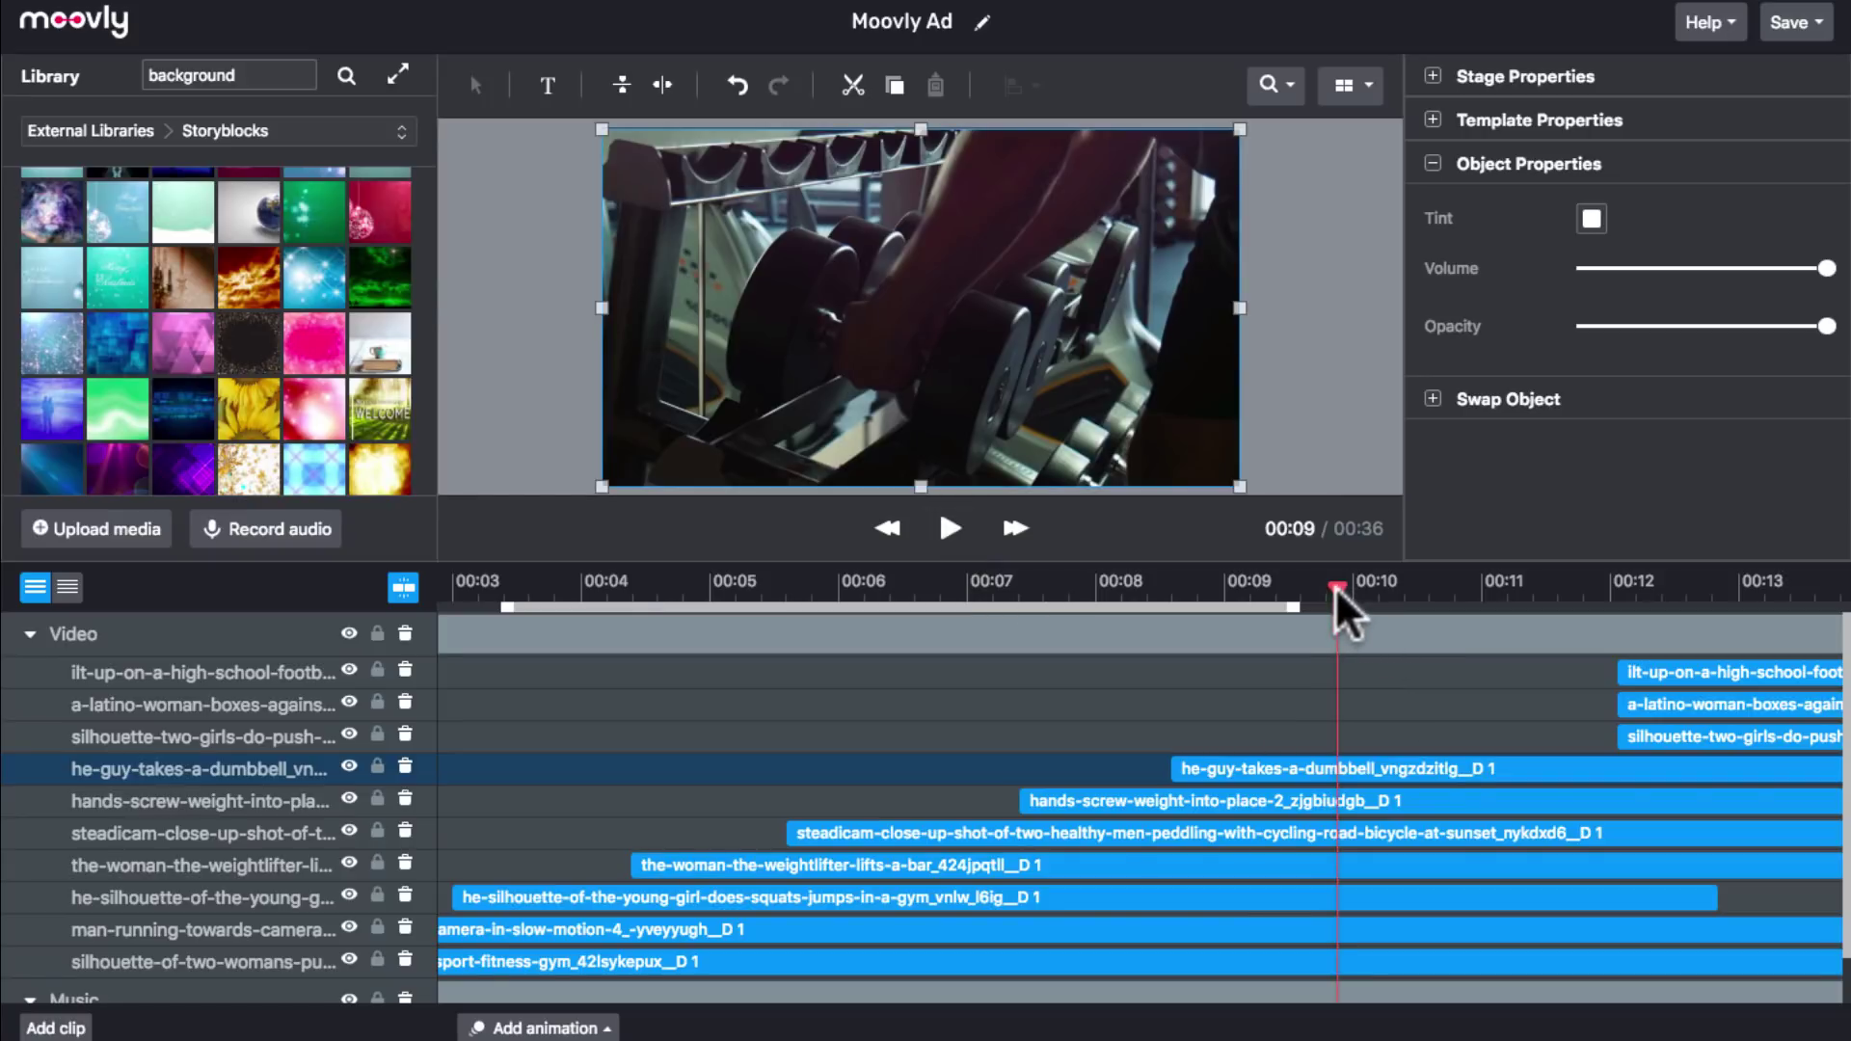
left_click_drag(1334, 586, 1323, 586)
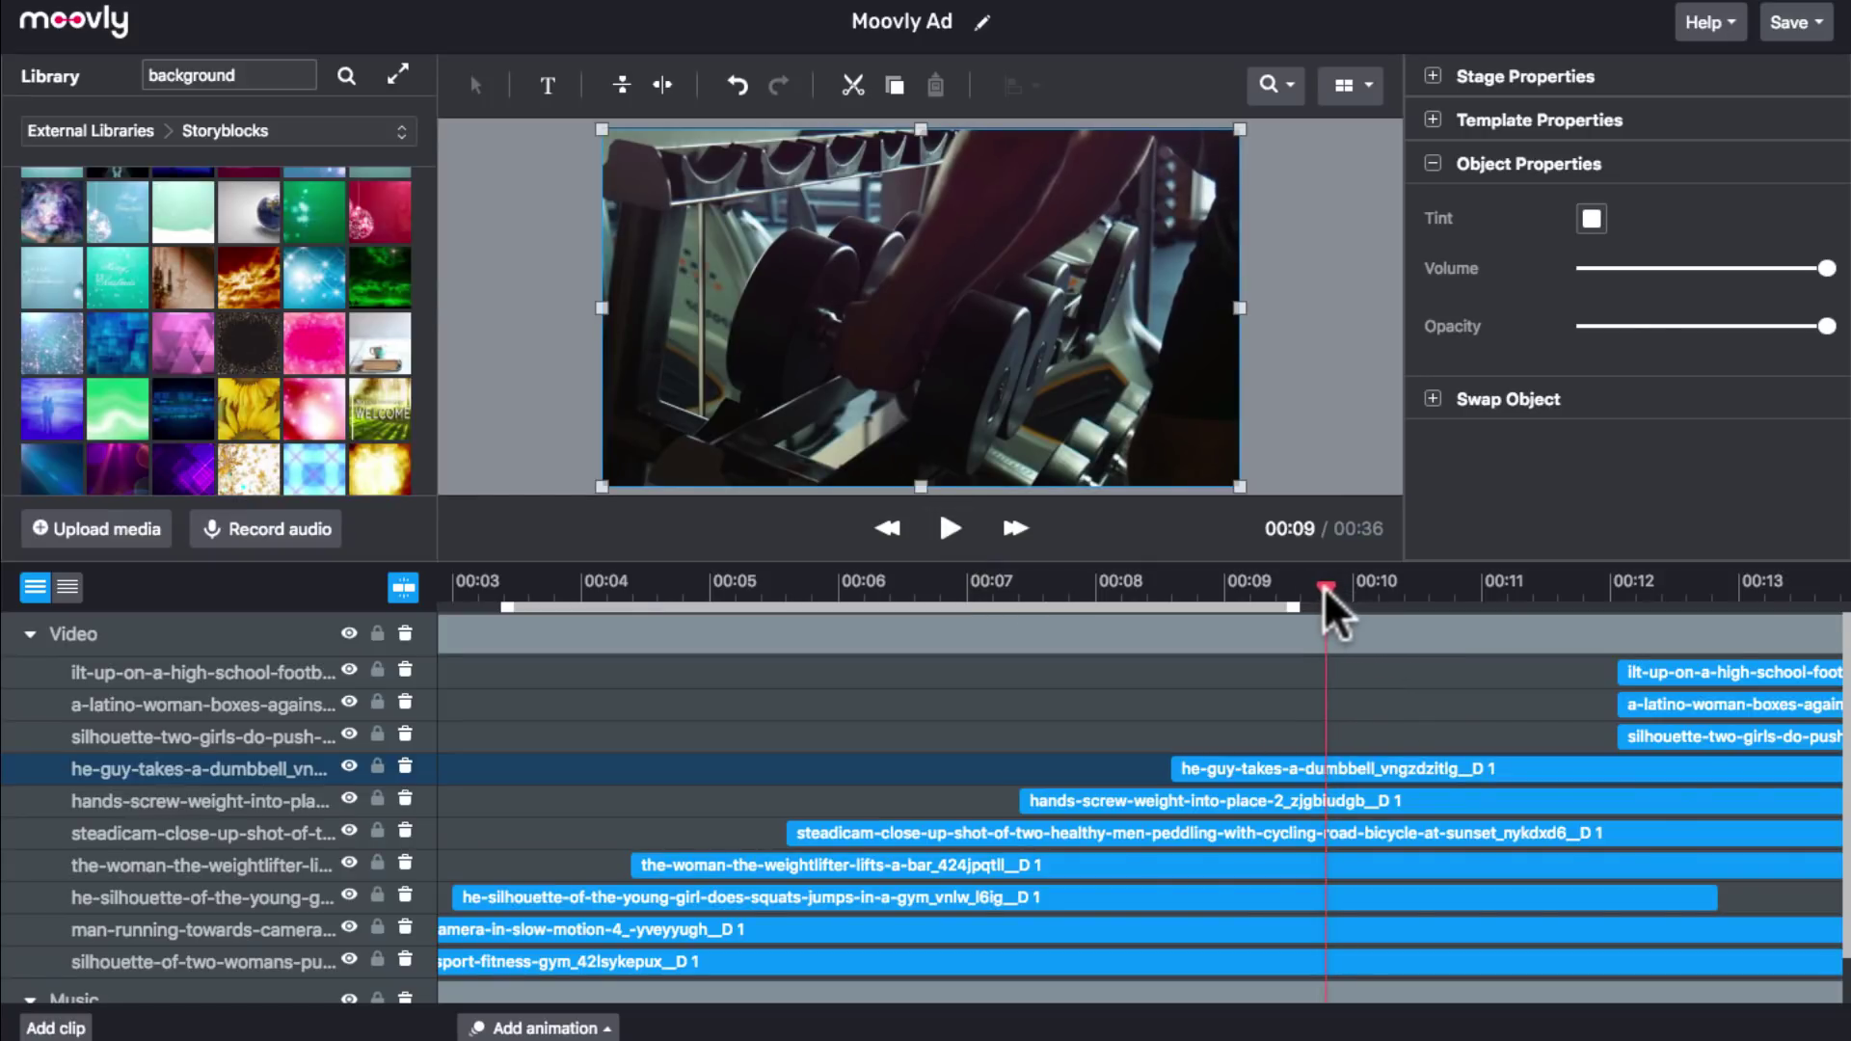
left_click(1663, 742)
left_click_drag(1686, 739, 1403, 742)
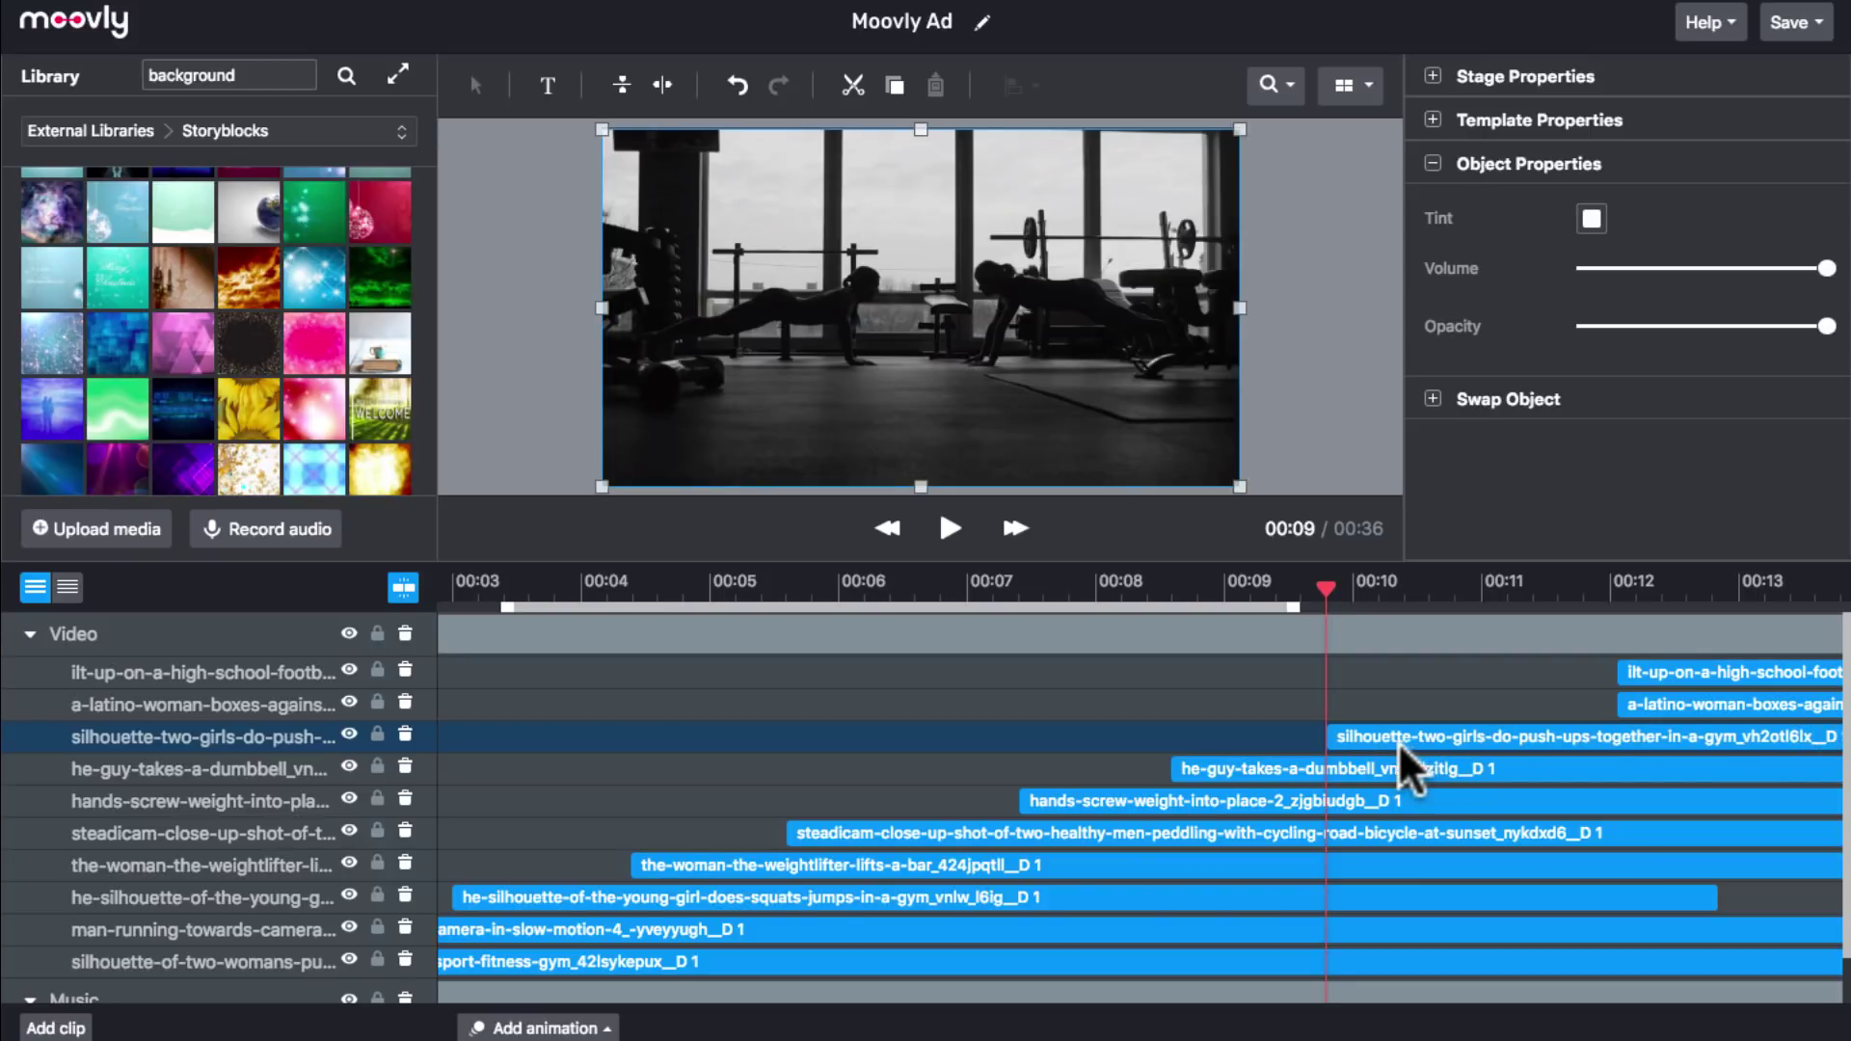
Make the boxing woman clip start at 00:11.
scroll(1328, 794, "right", 5)
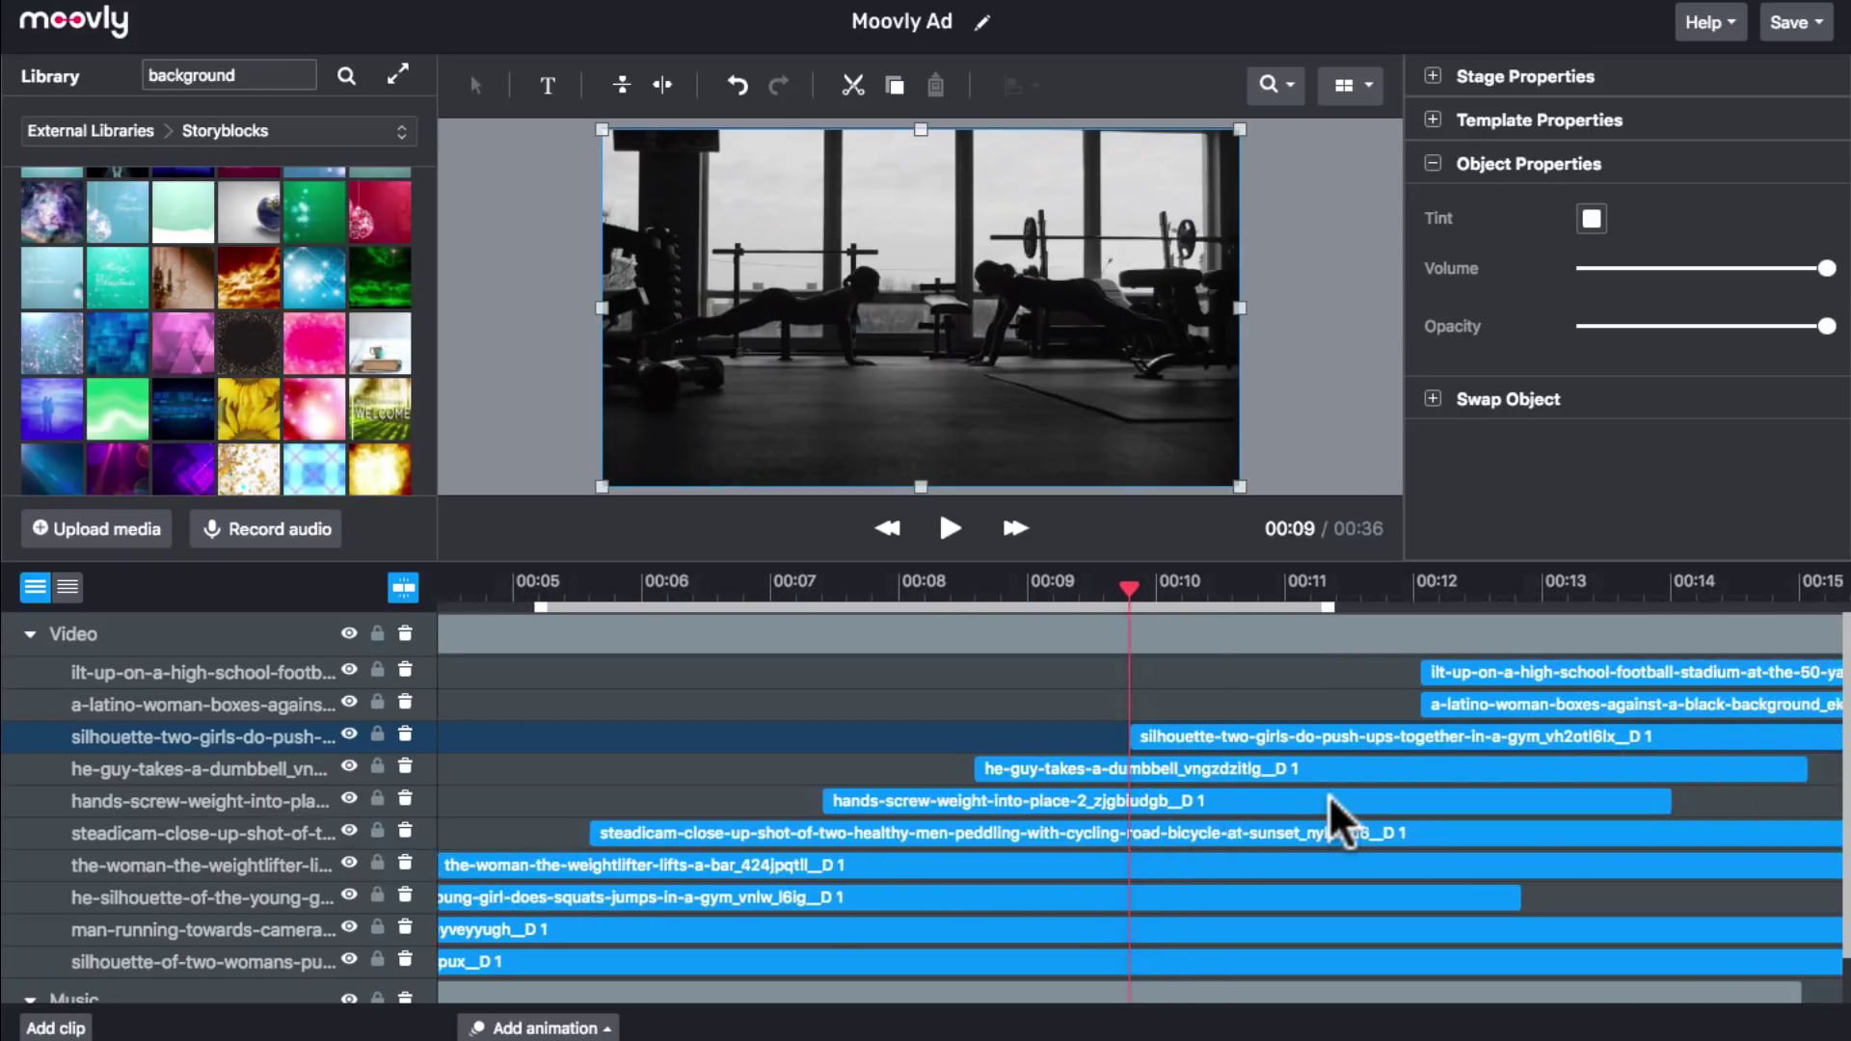
left_click(942, 525)
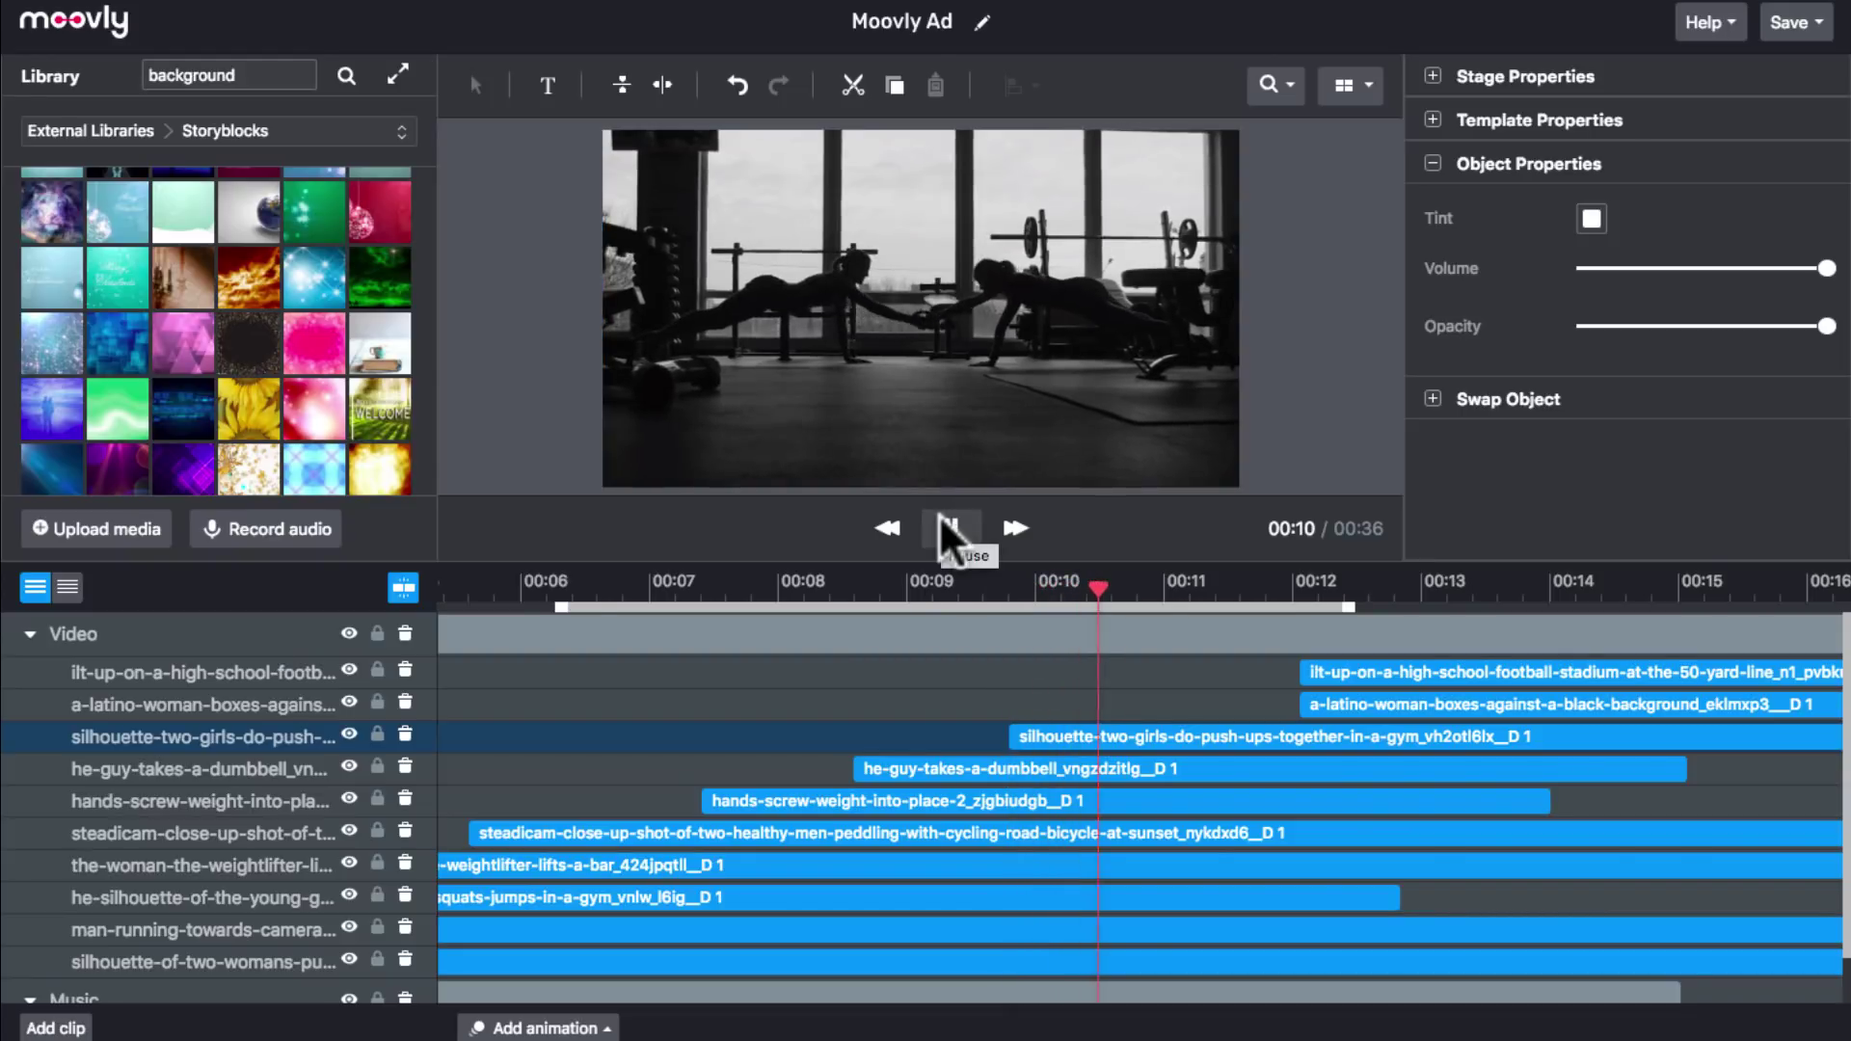
left_click(944, 529)
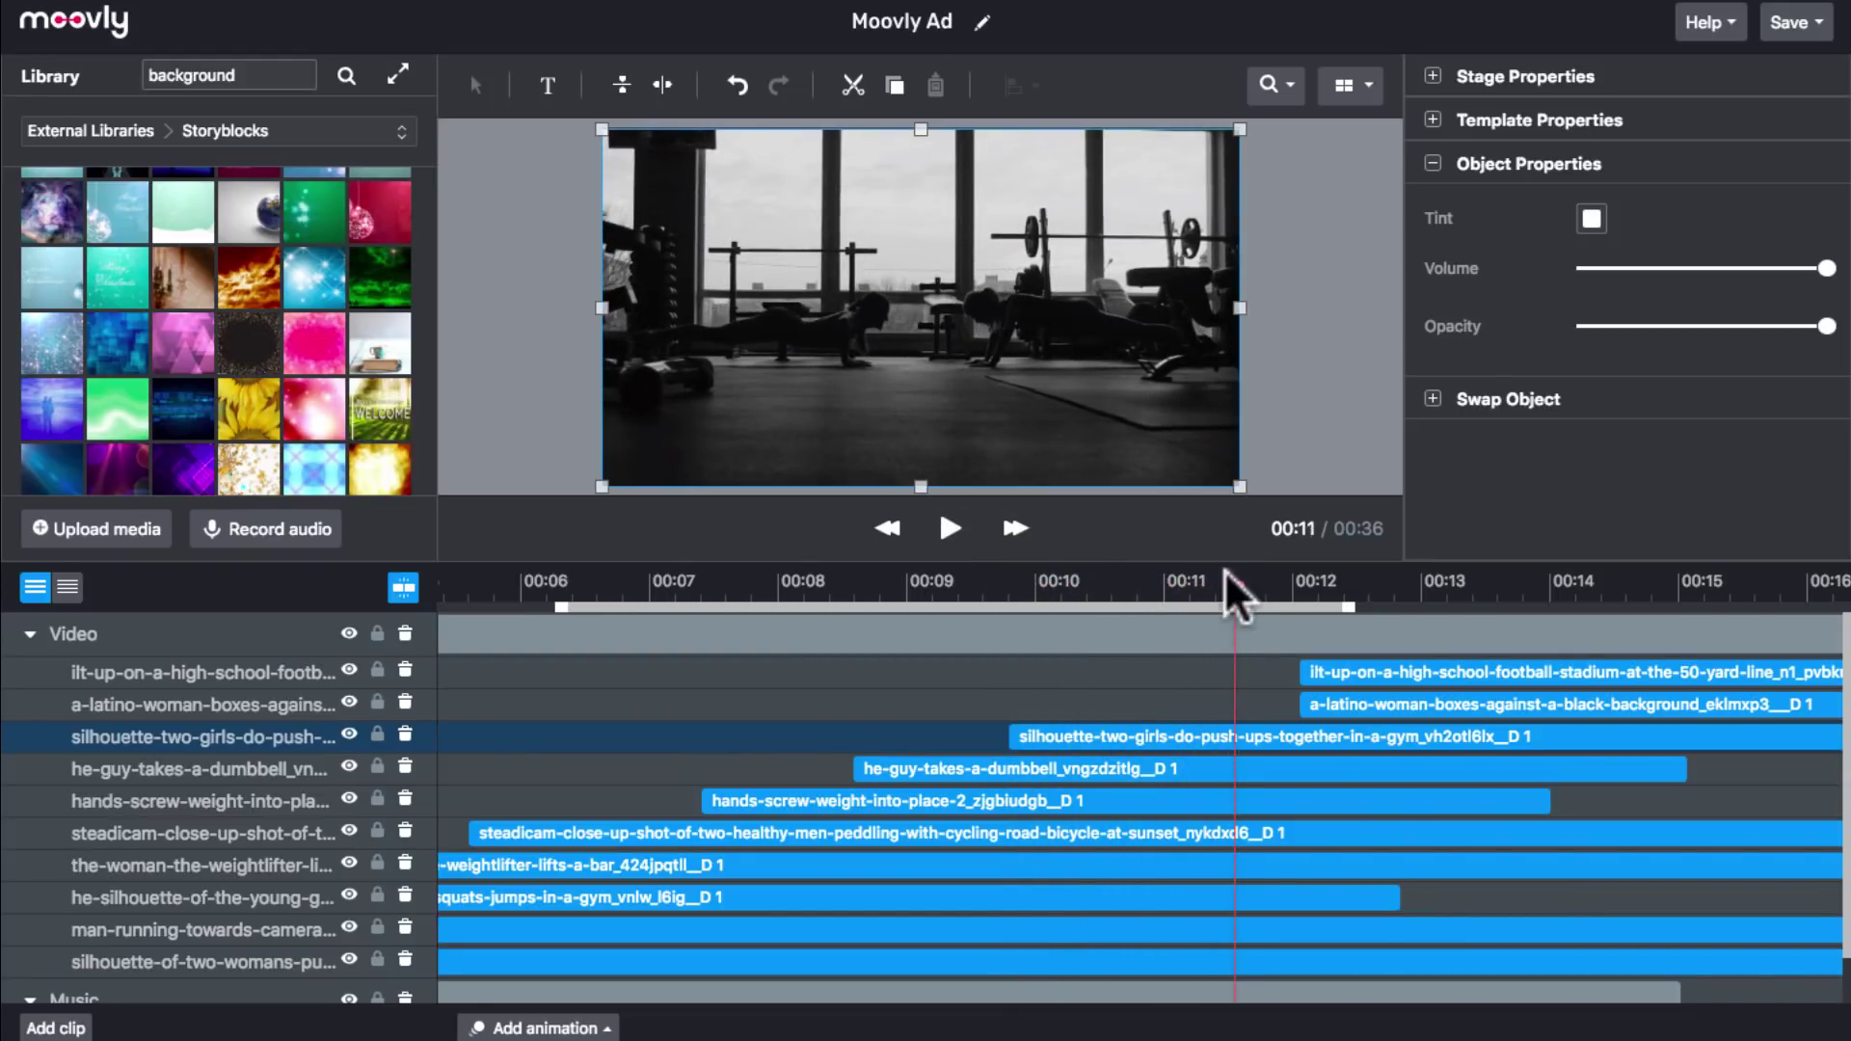
left_click(1367, 702)
left_click_drag(1343, 705, 1308, 704)
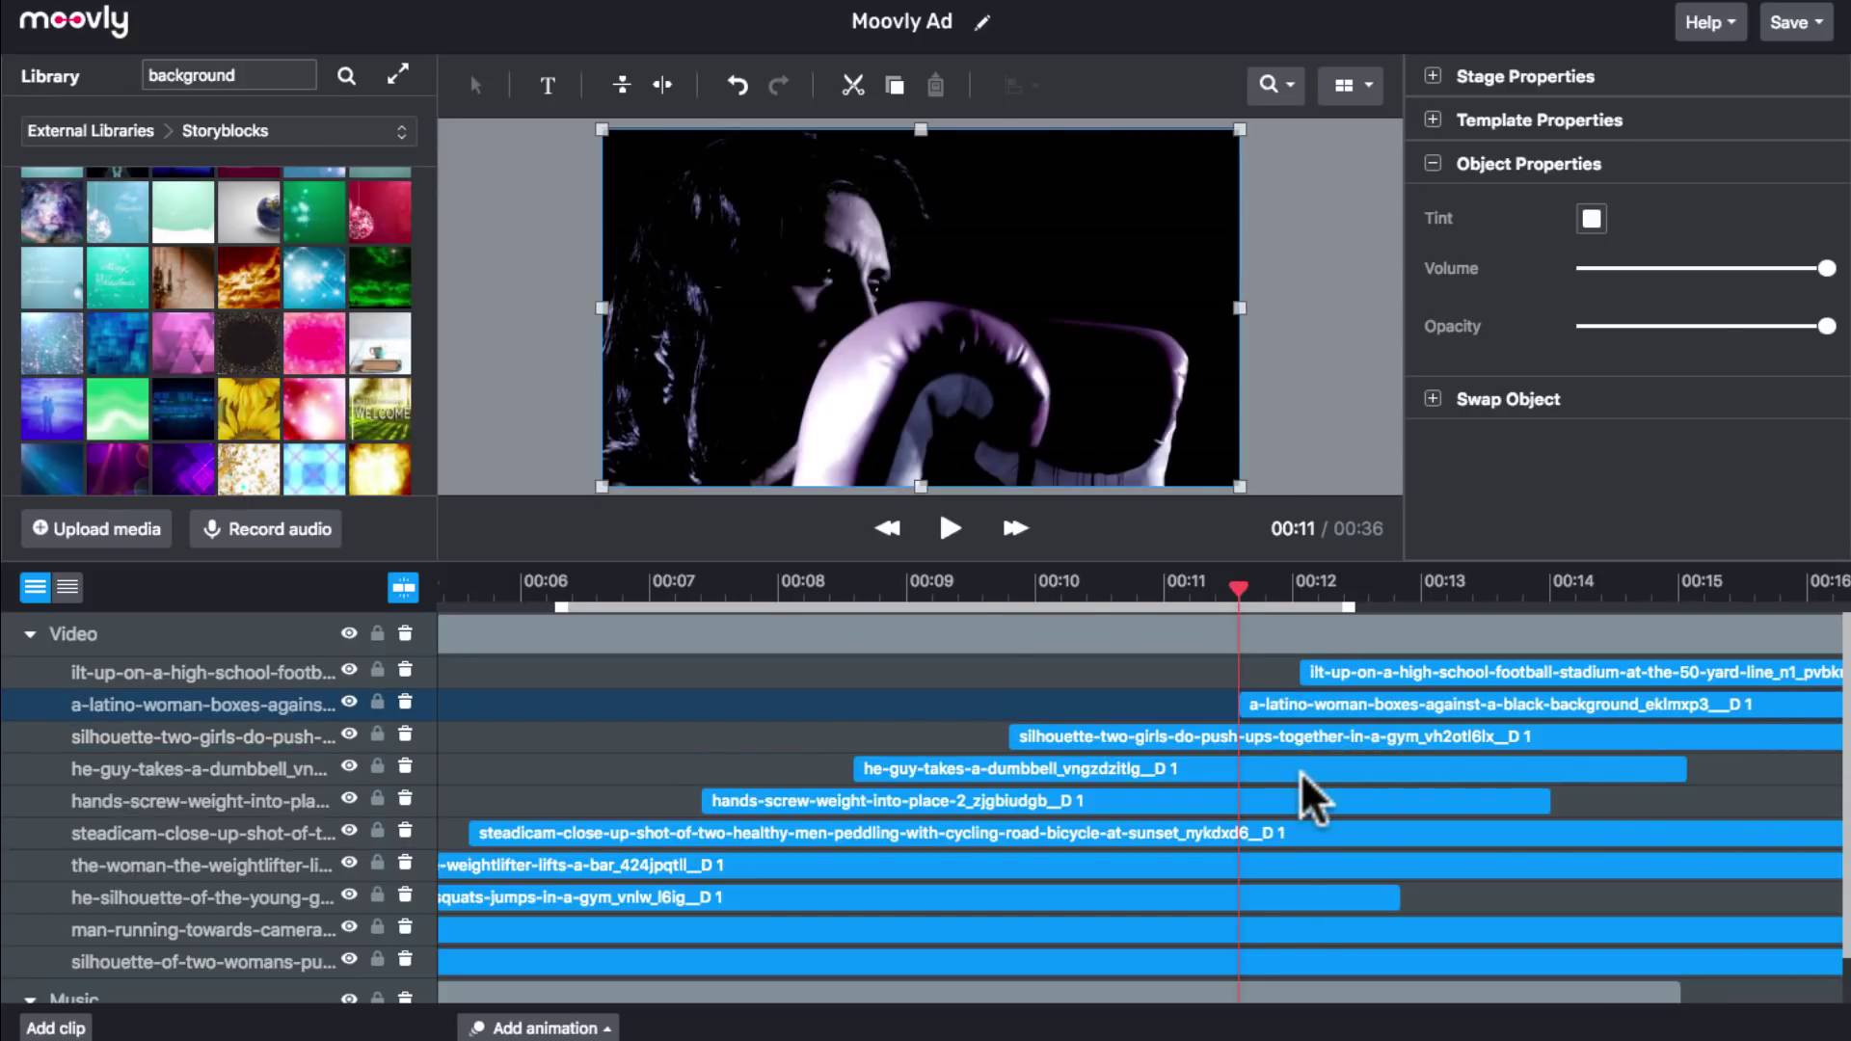
Position the football stadium clip to start at about 00:13.8, checking the timing in preview.
scroll(1299, 771, "right", 5)
left_click(1085, 667)
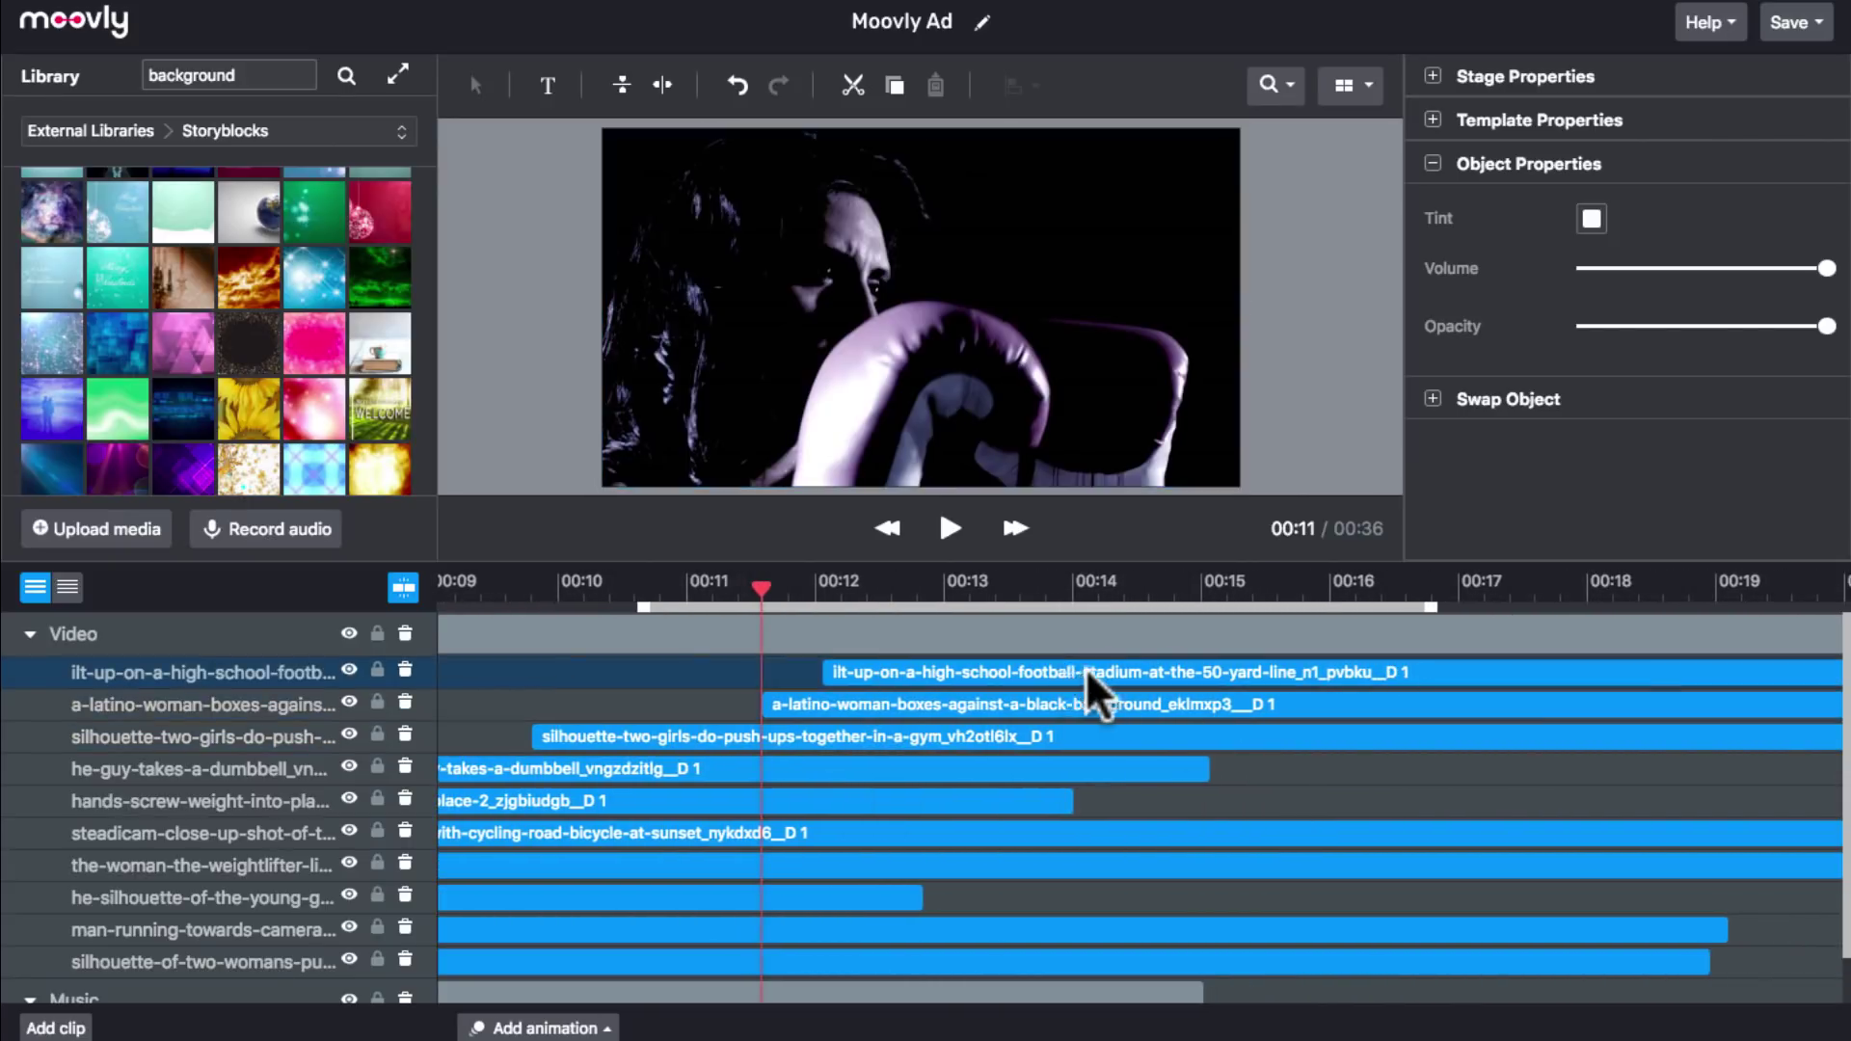
left_click_drag(1086, 667, 1253, 696)
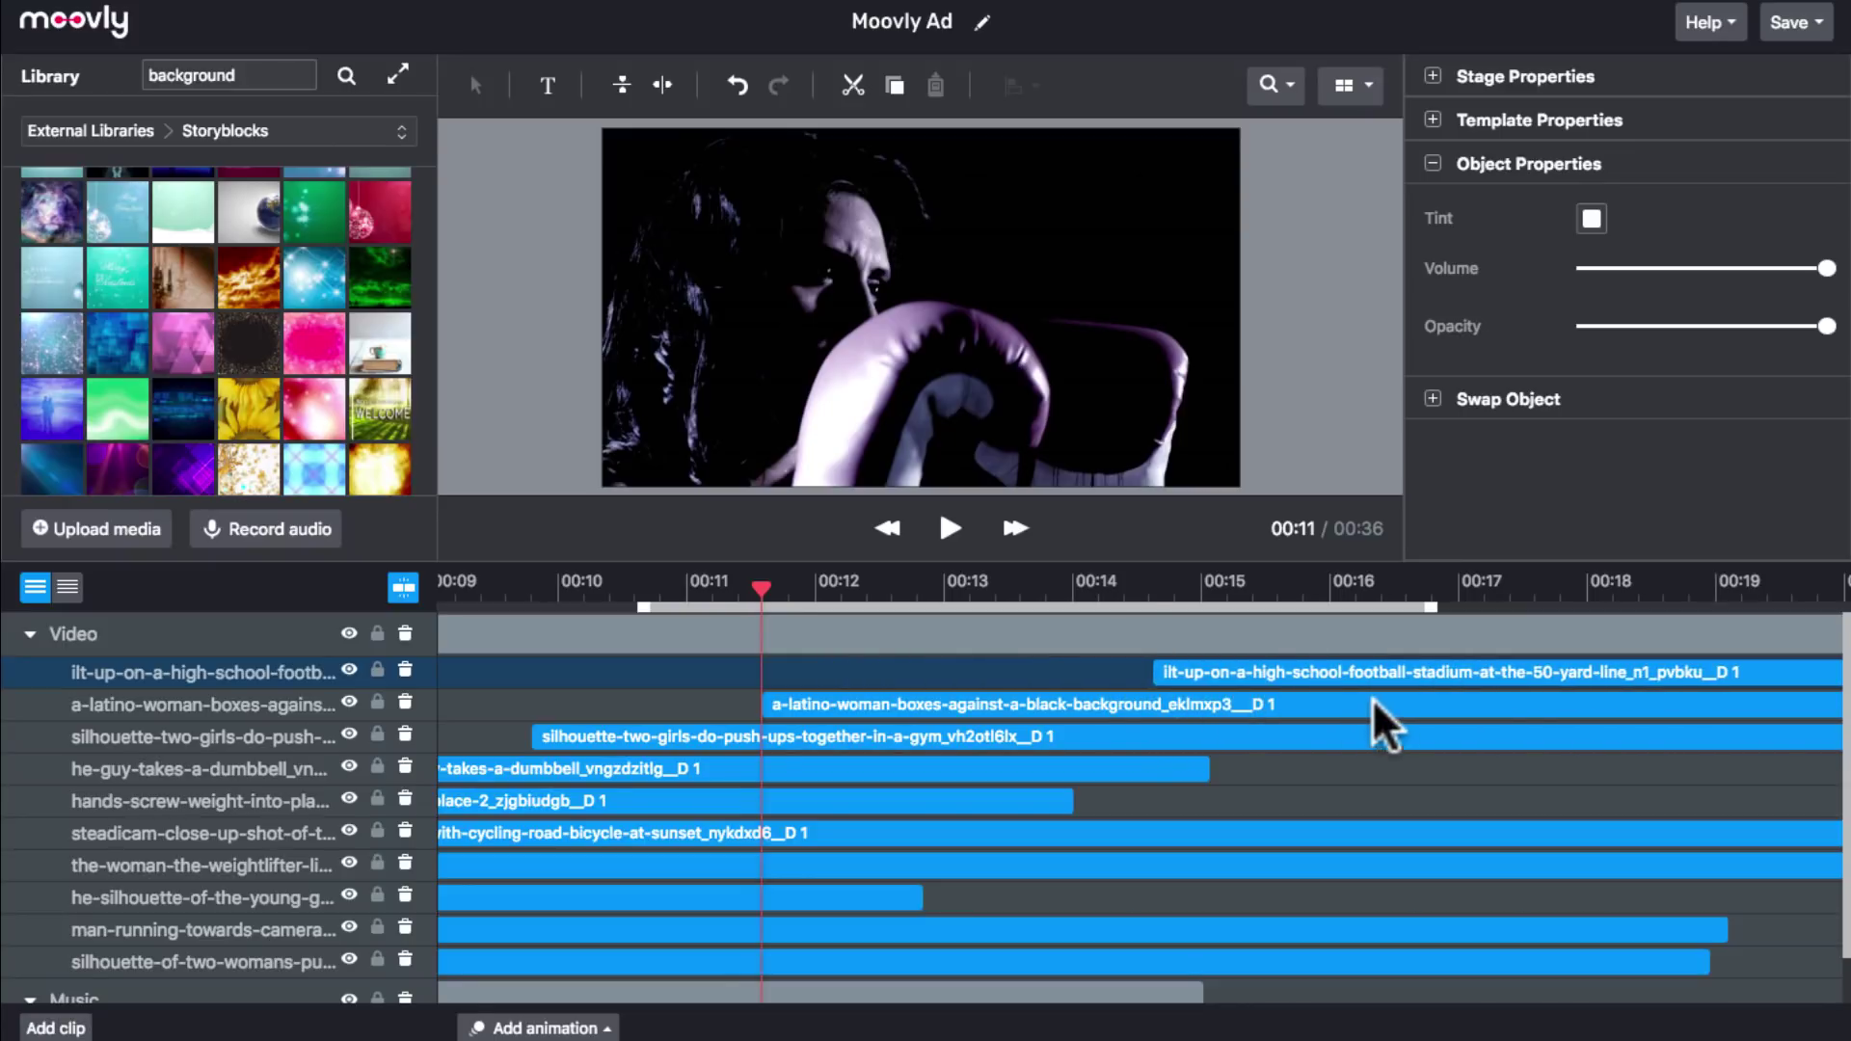
left_click(954, 526)
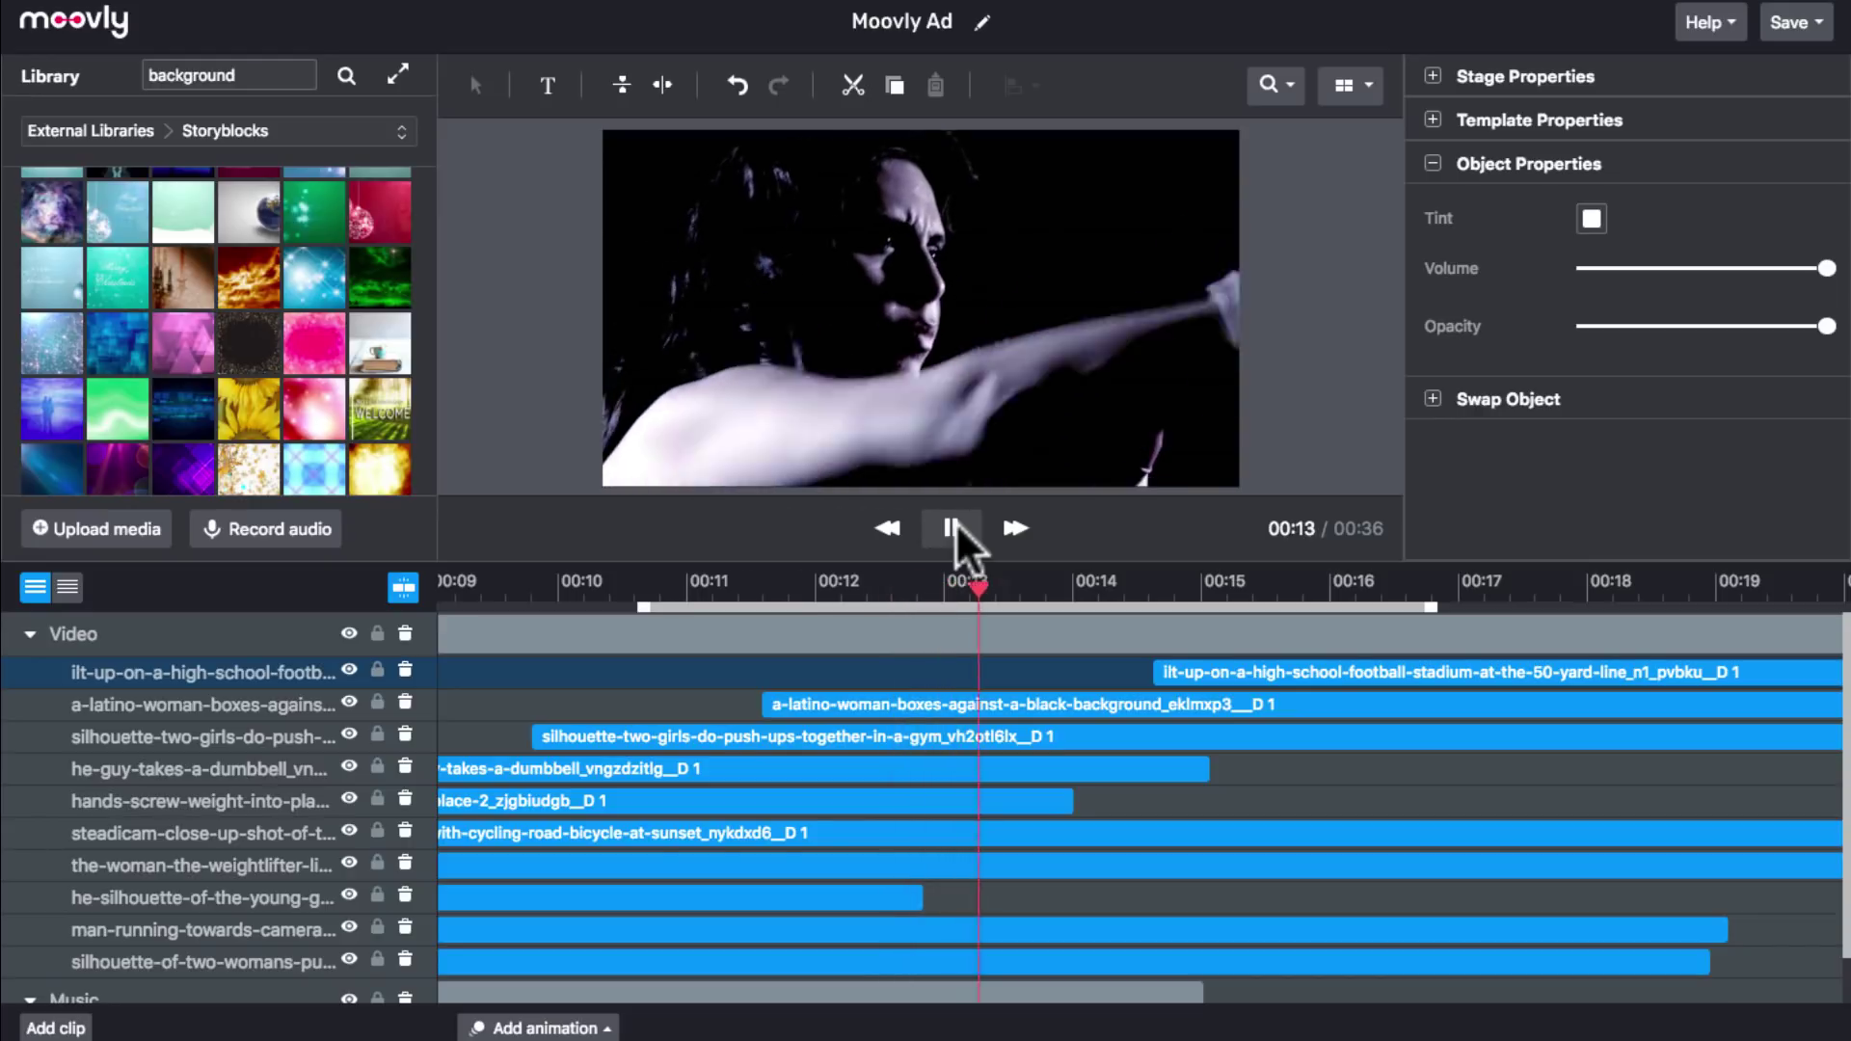
left_click(954, 527)
left_click_drag(1201, 674, 1039, 673)
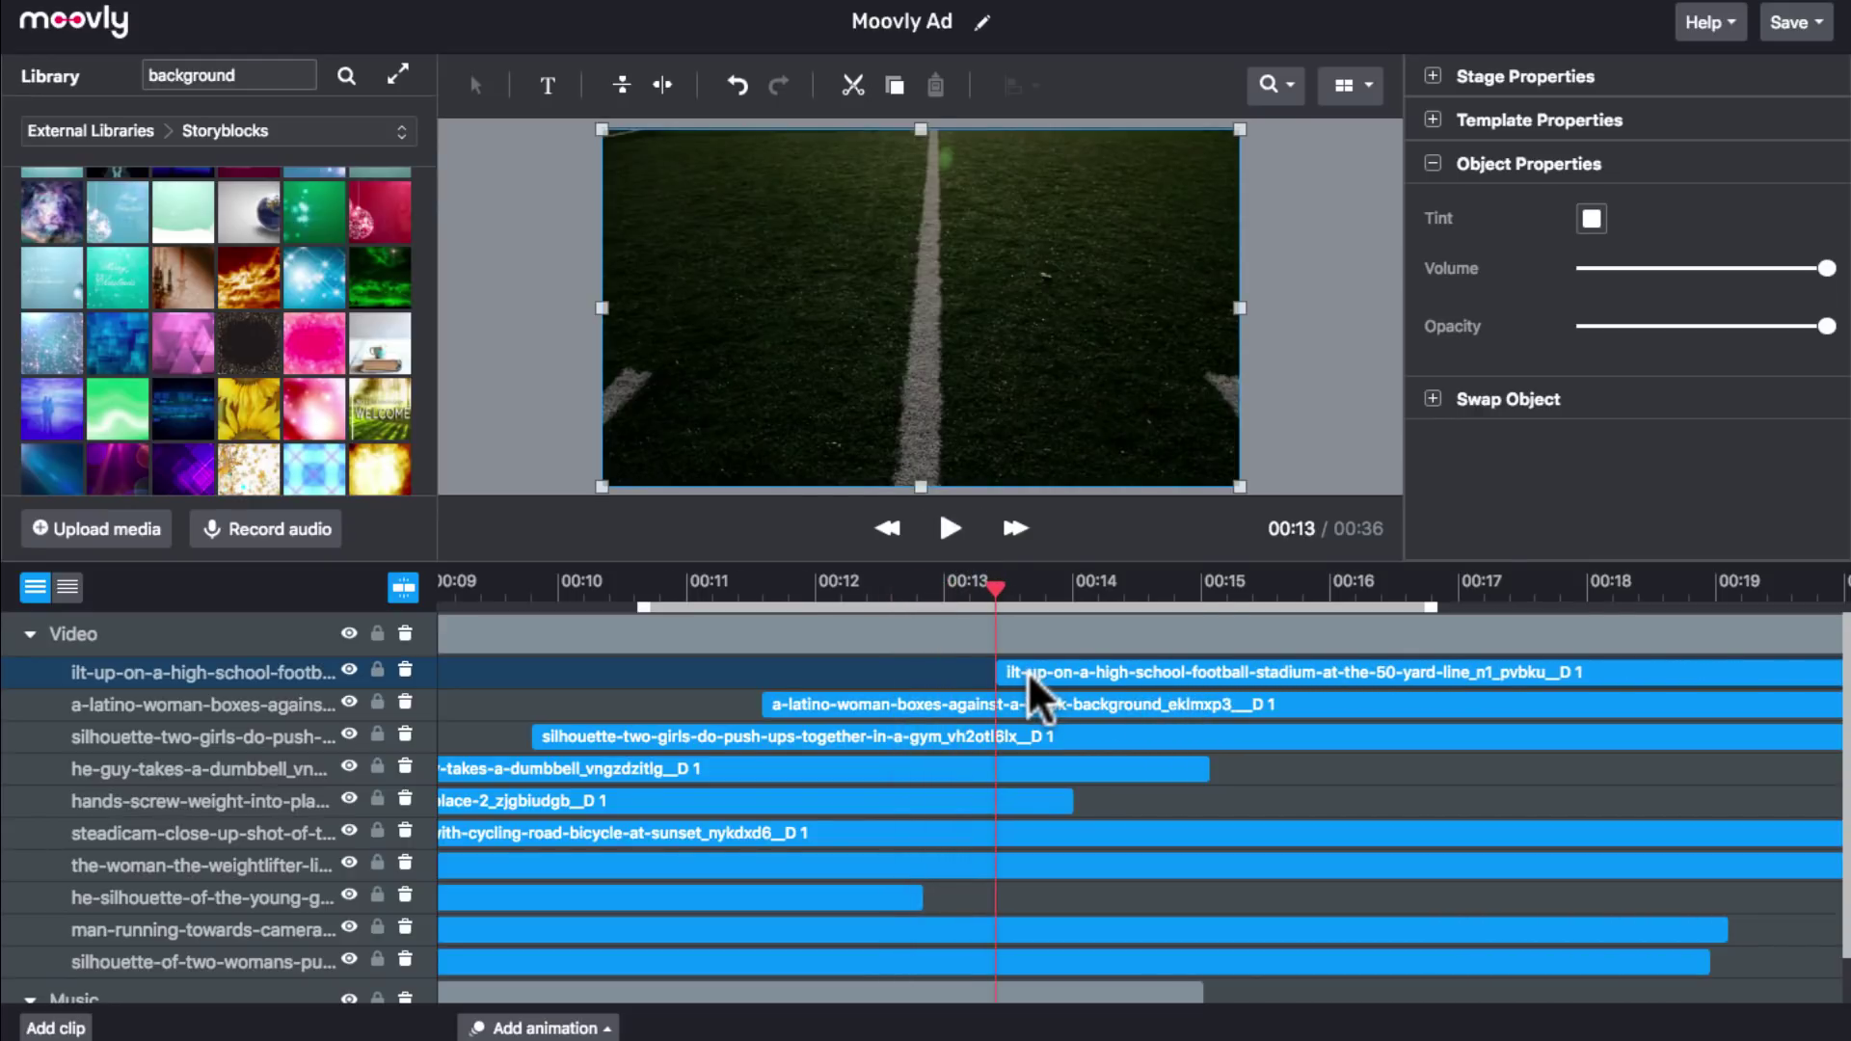
left_click(946, 529)
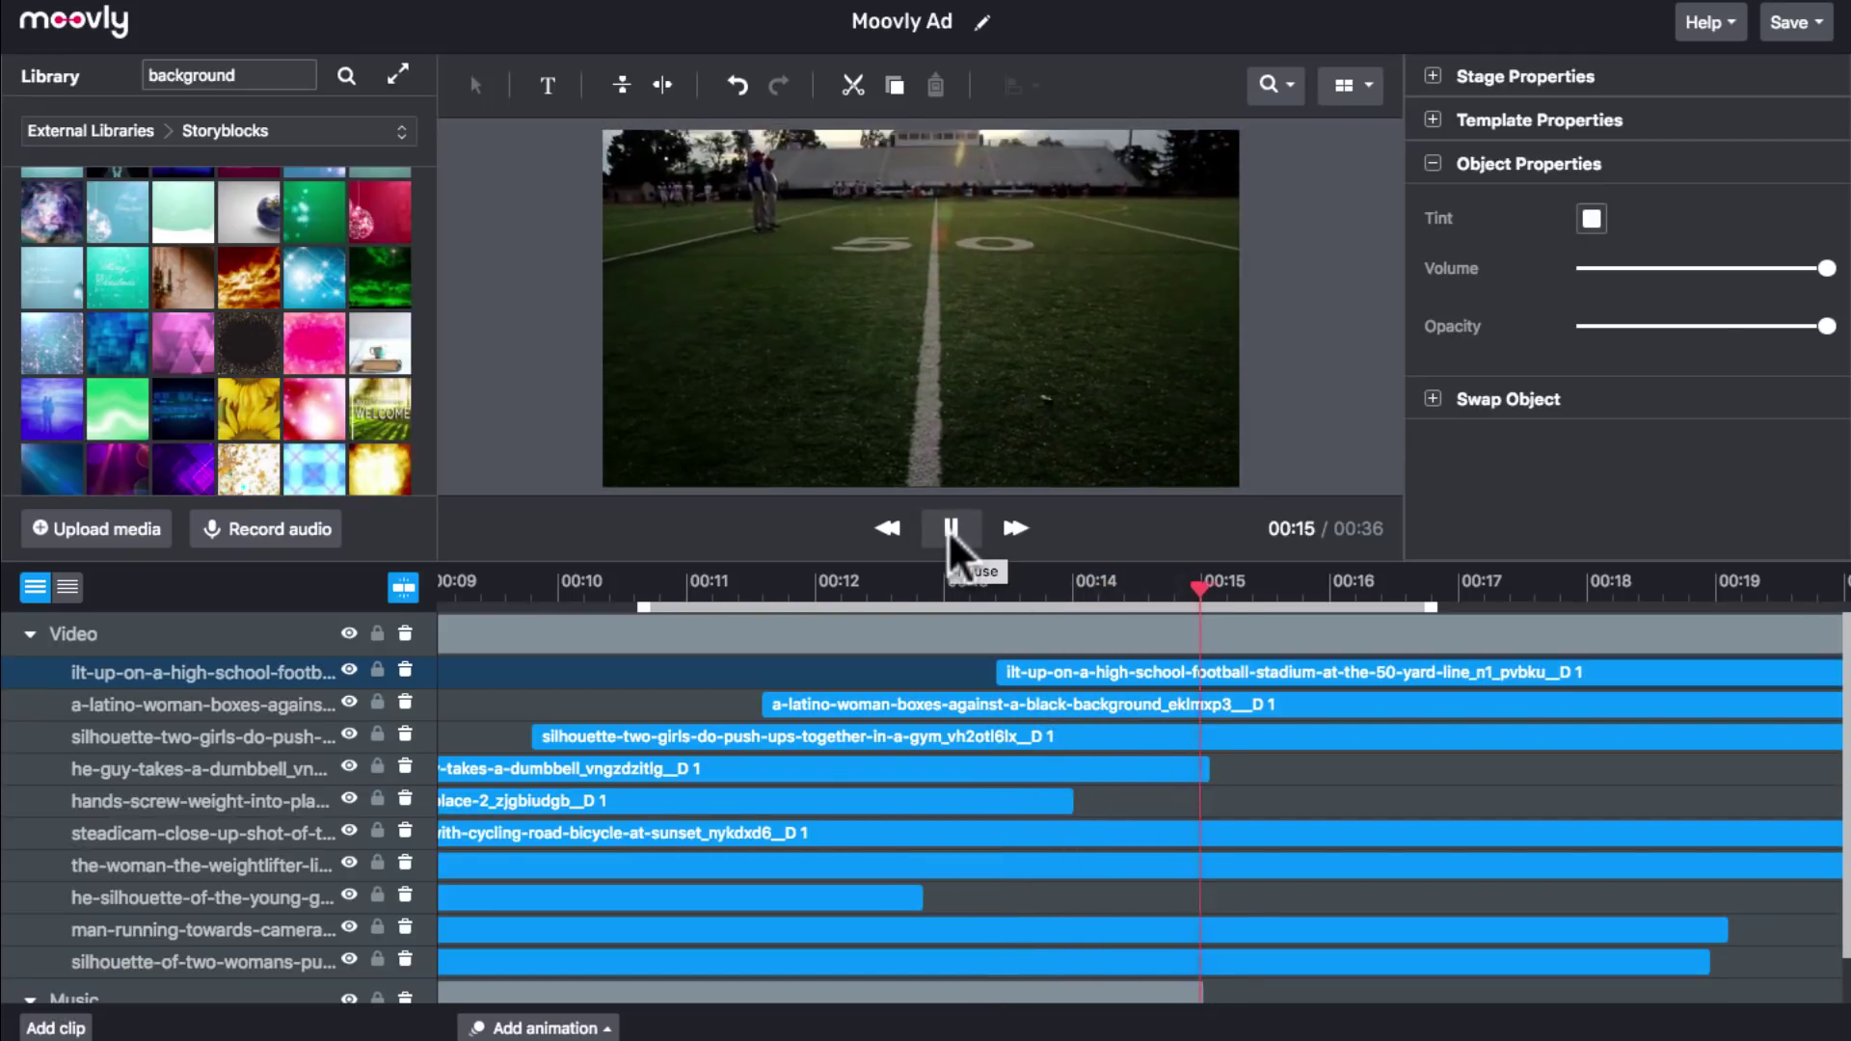
left_click(947, 530)
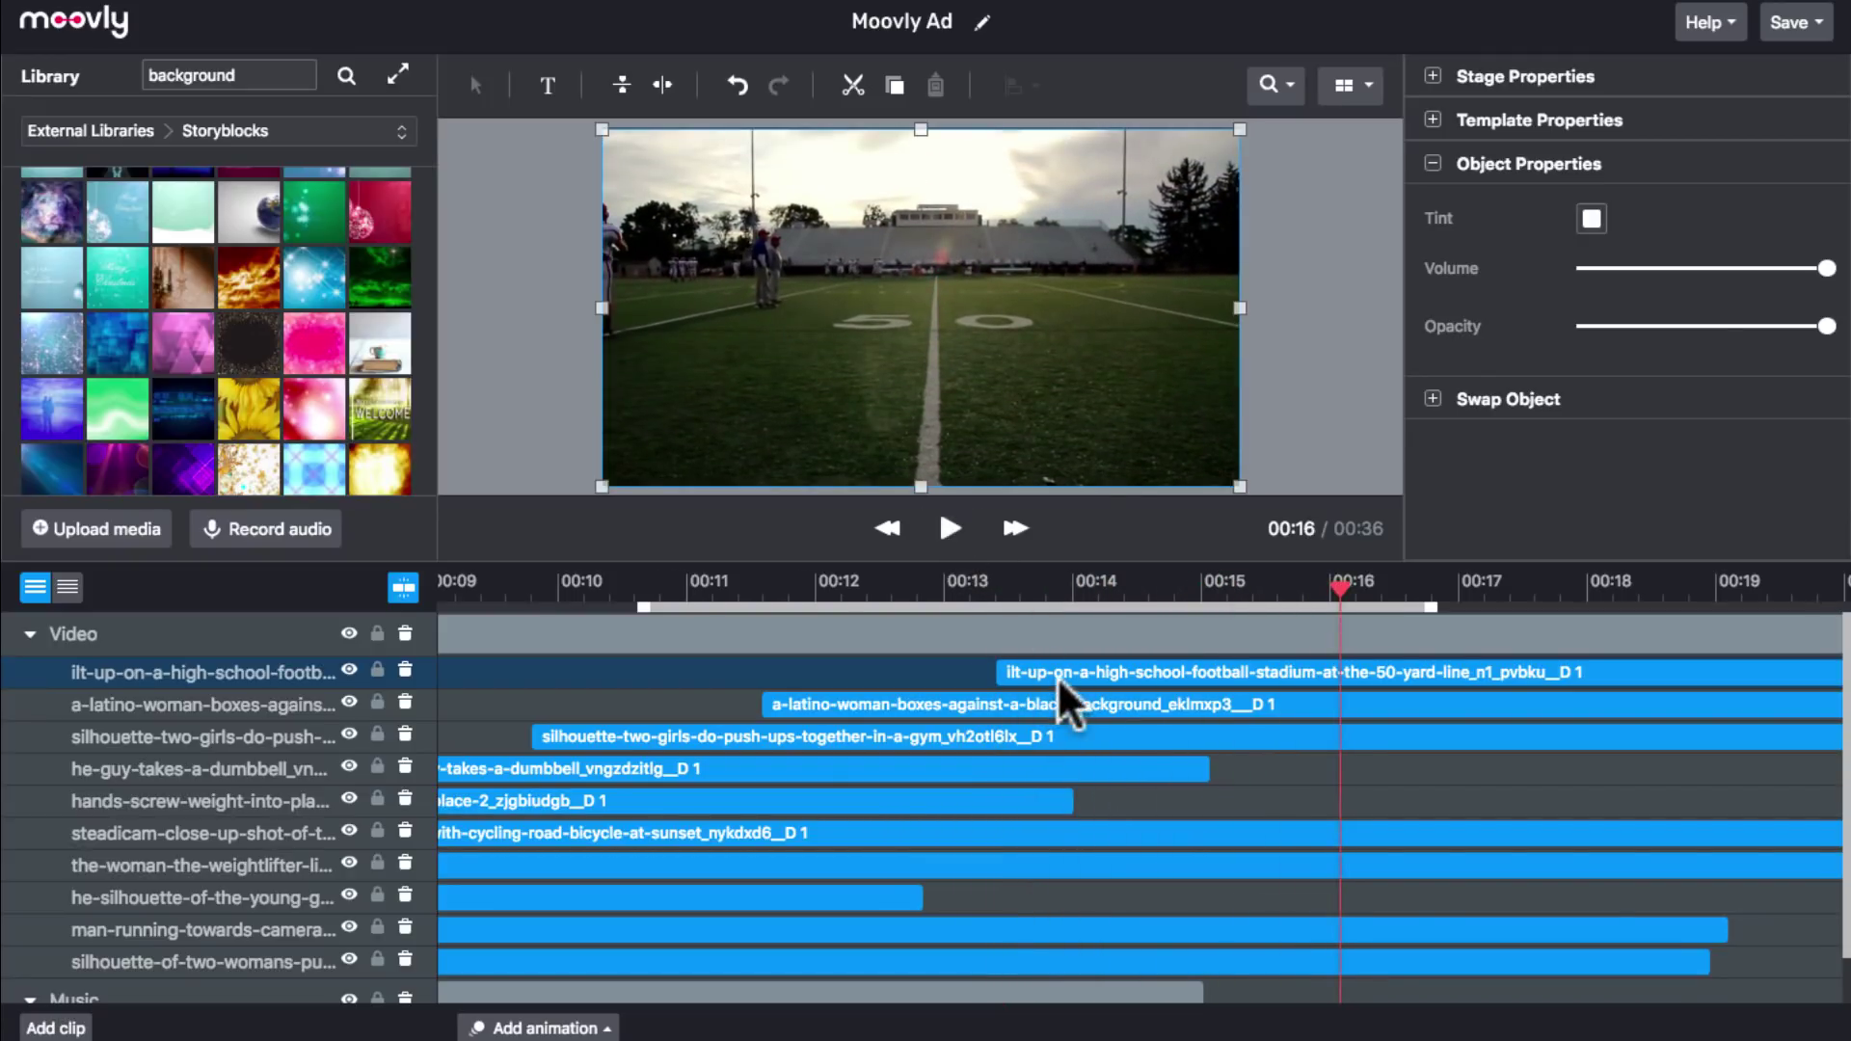
scroll(1057, 684, "left", 10)
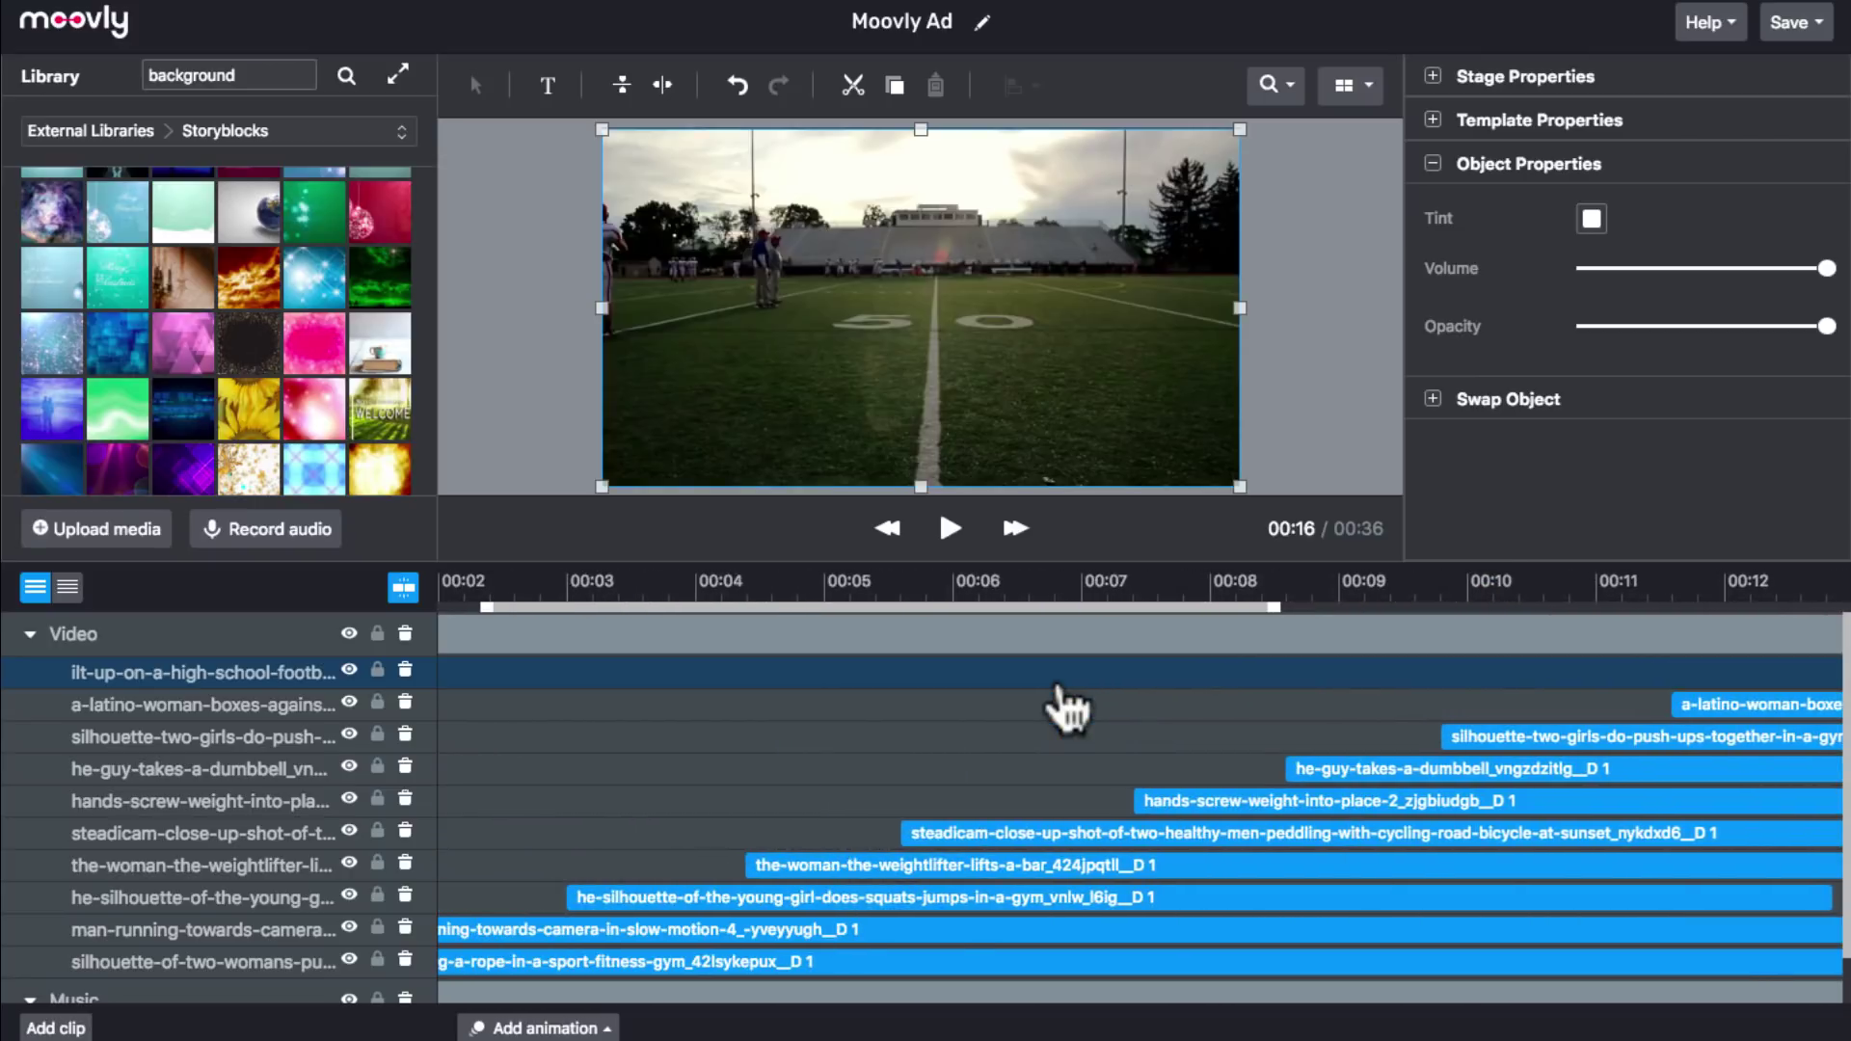
scroll(1067, 708, "left", 2)
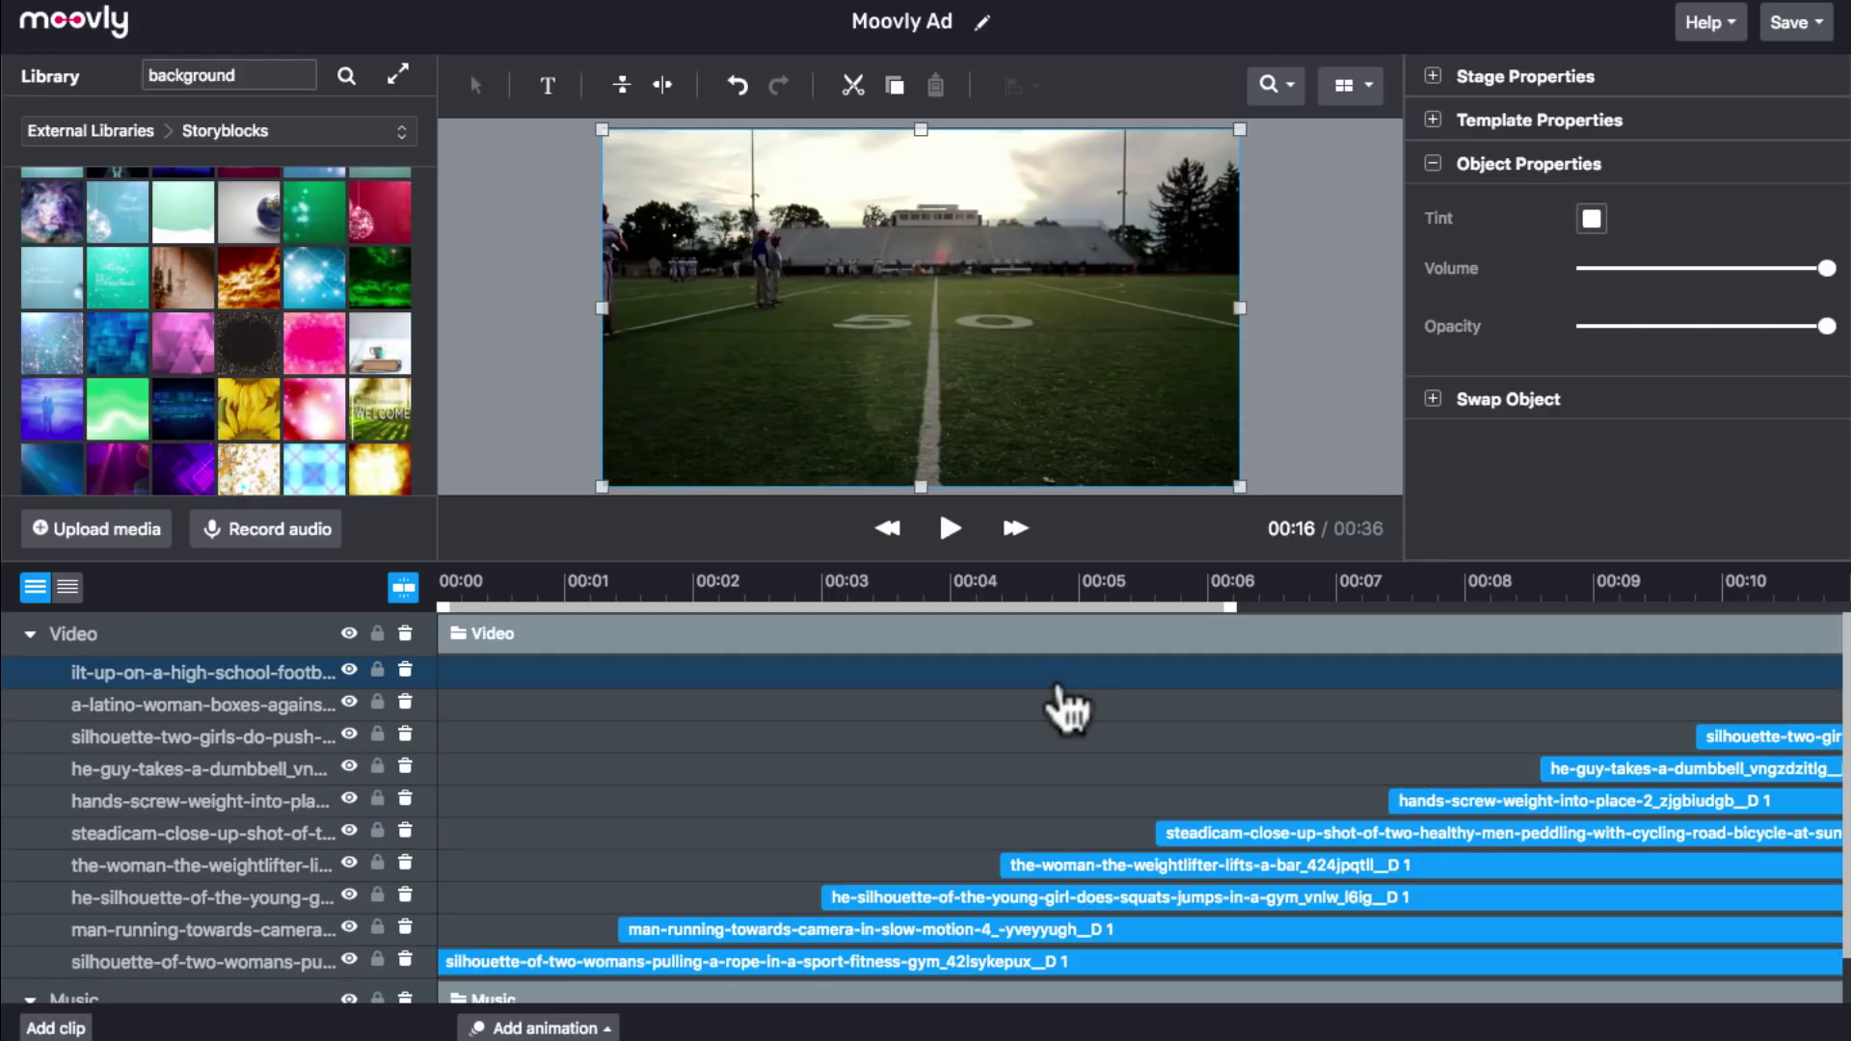
scroll(993, 801, "right", 4)
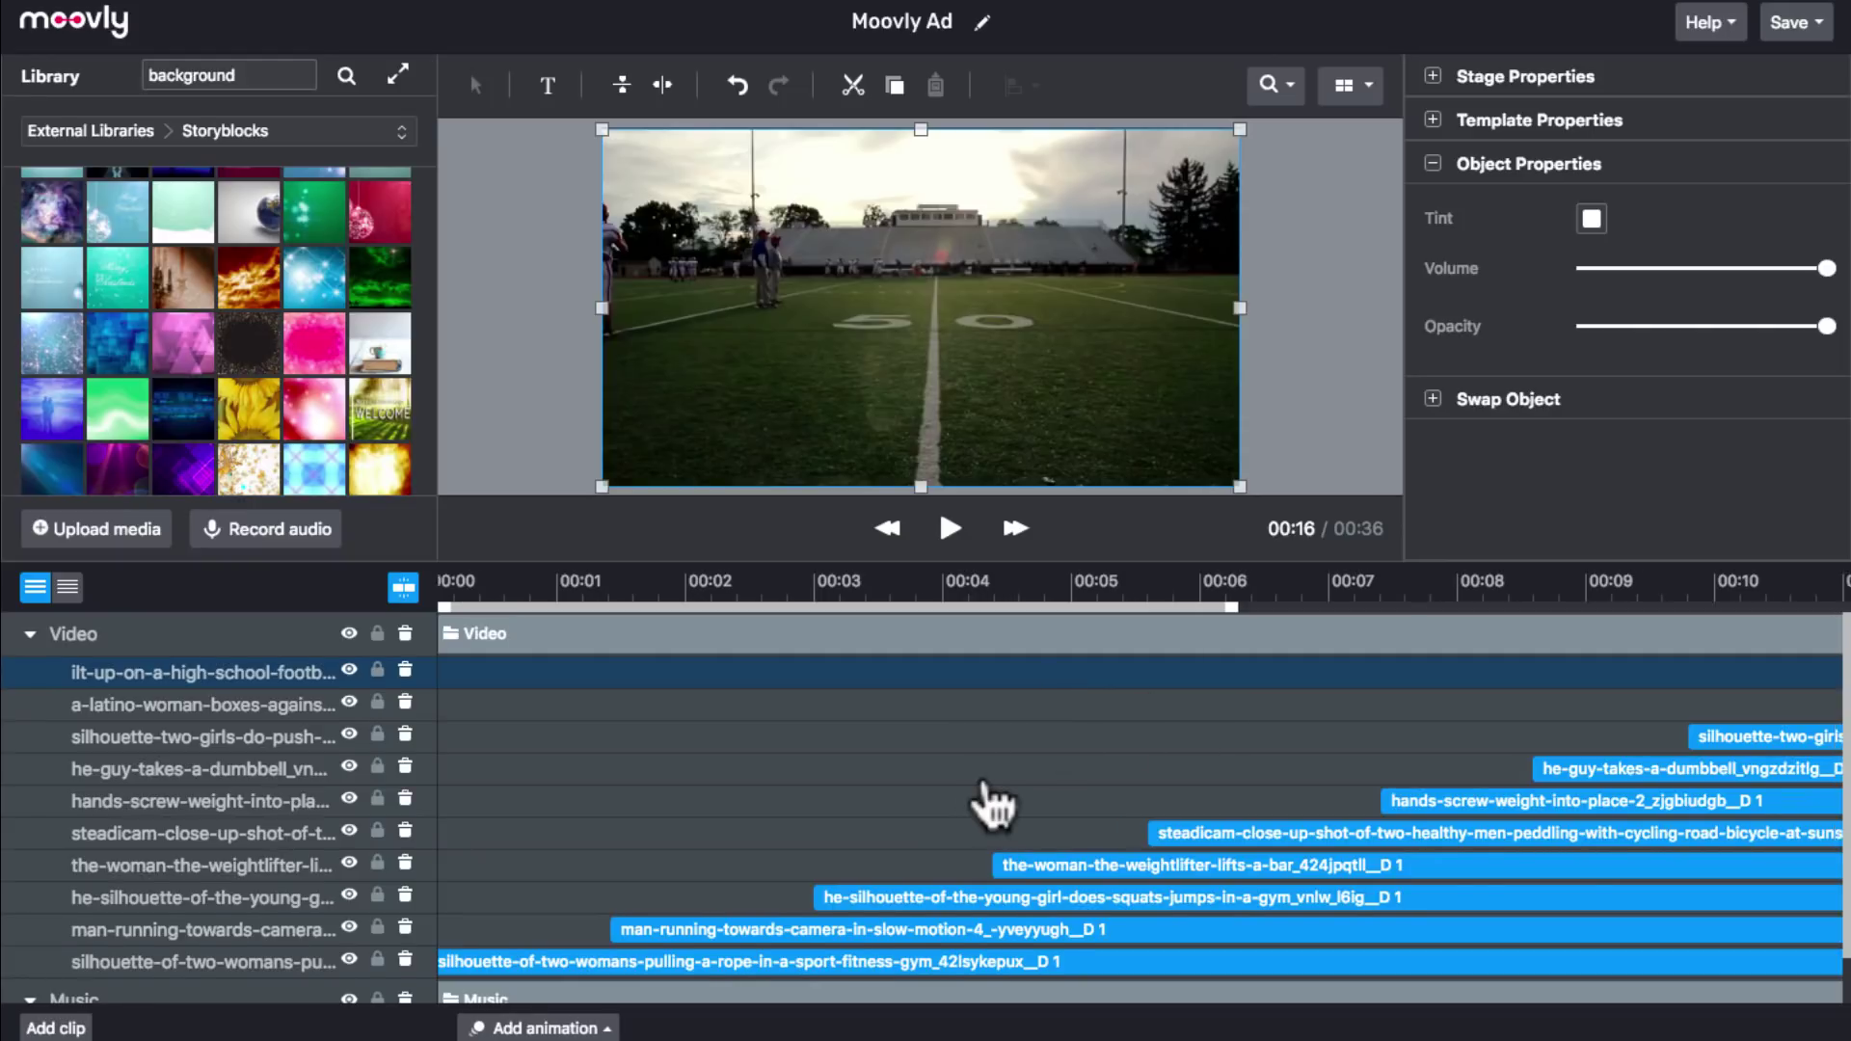
scroll(993, 800, "down", 1)
scroll(985, 785, "up", 1)
scroll(985, 786, "right", 7)
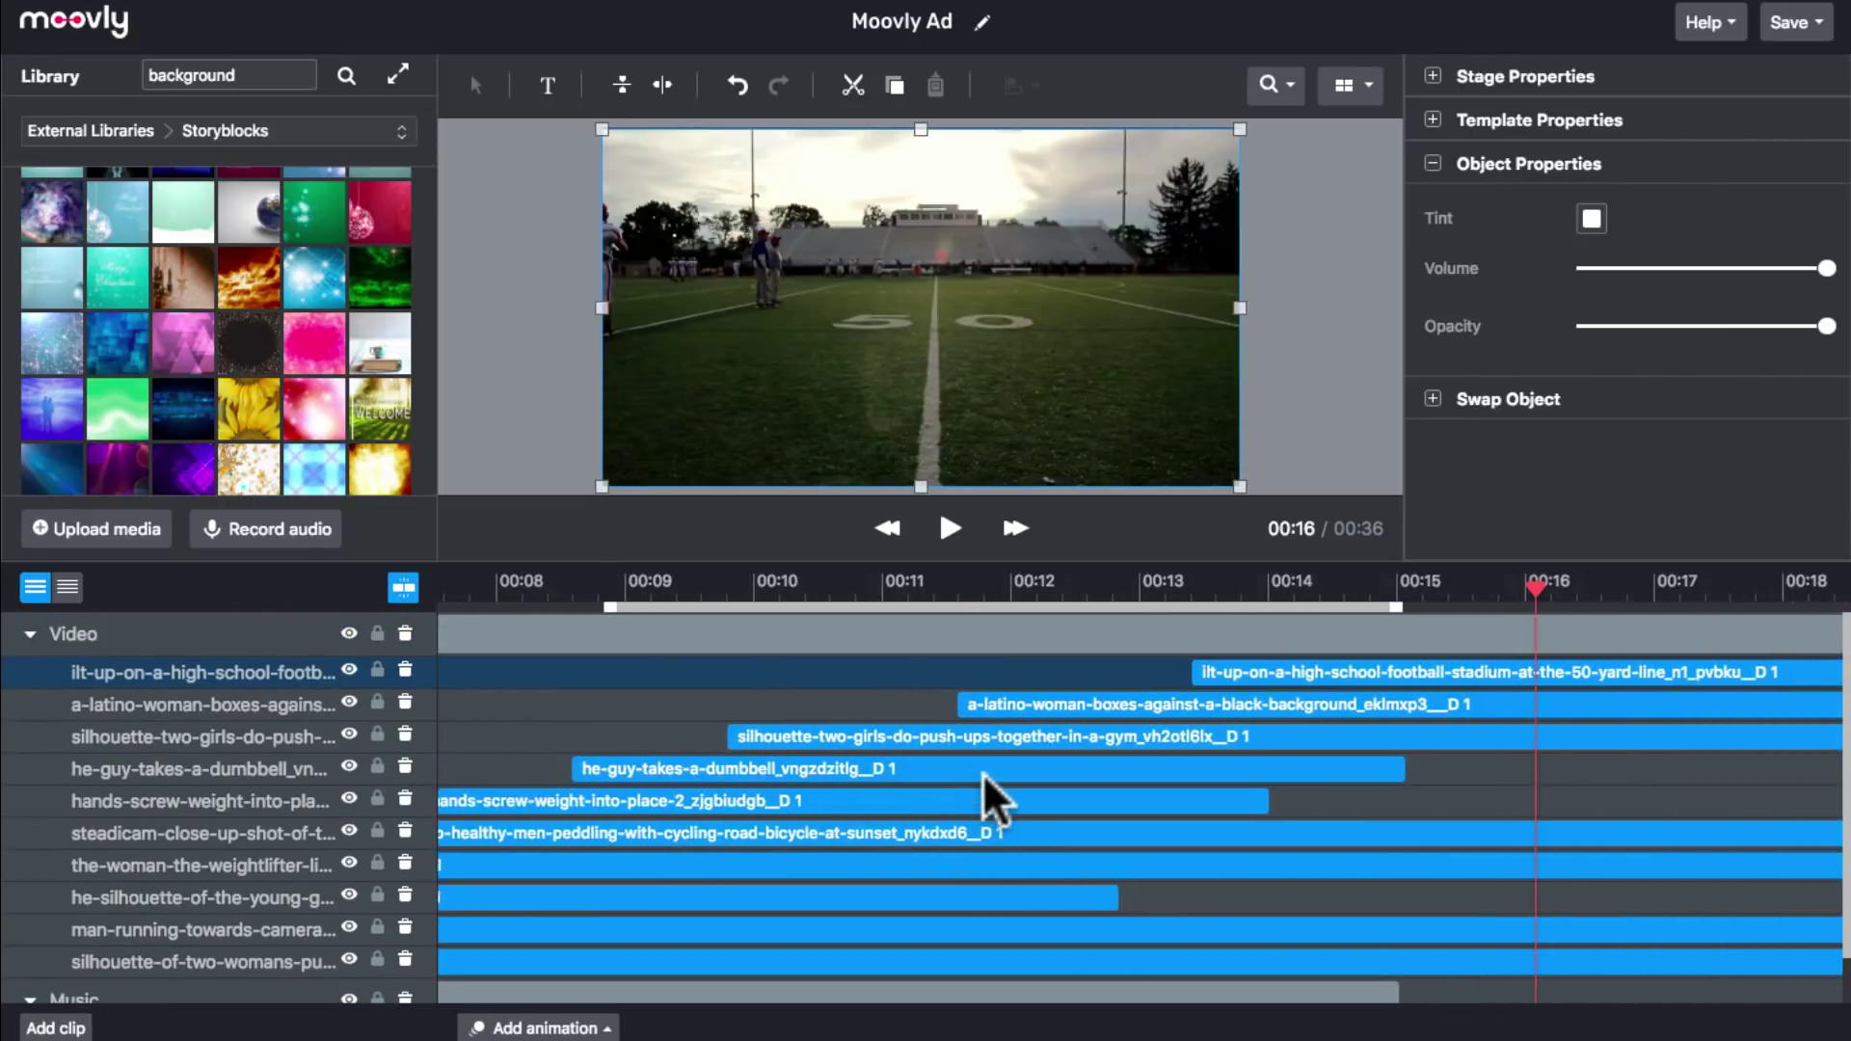
scroll(982, 772, "right", 2)
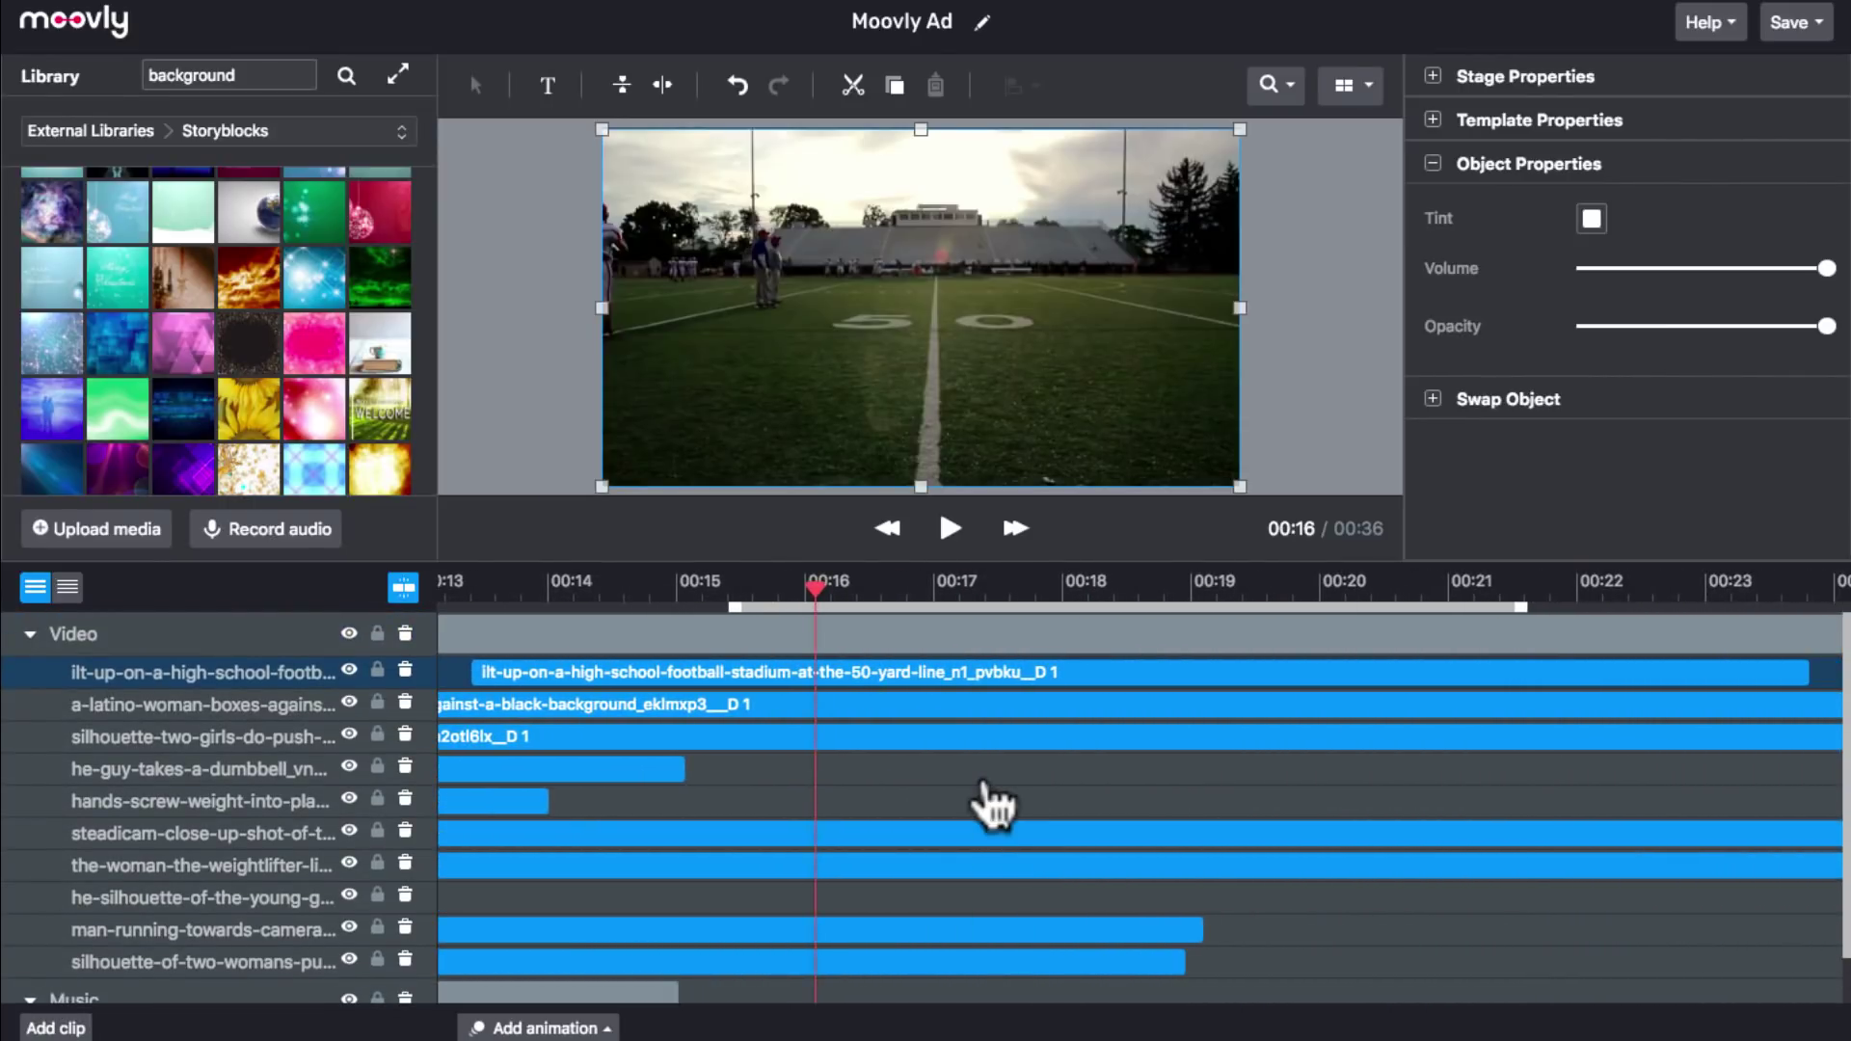
scroll(1017, 819, "right", 2)
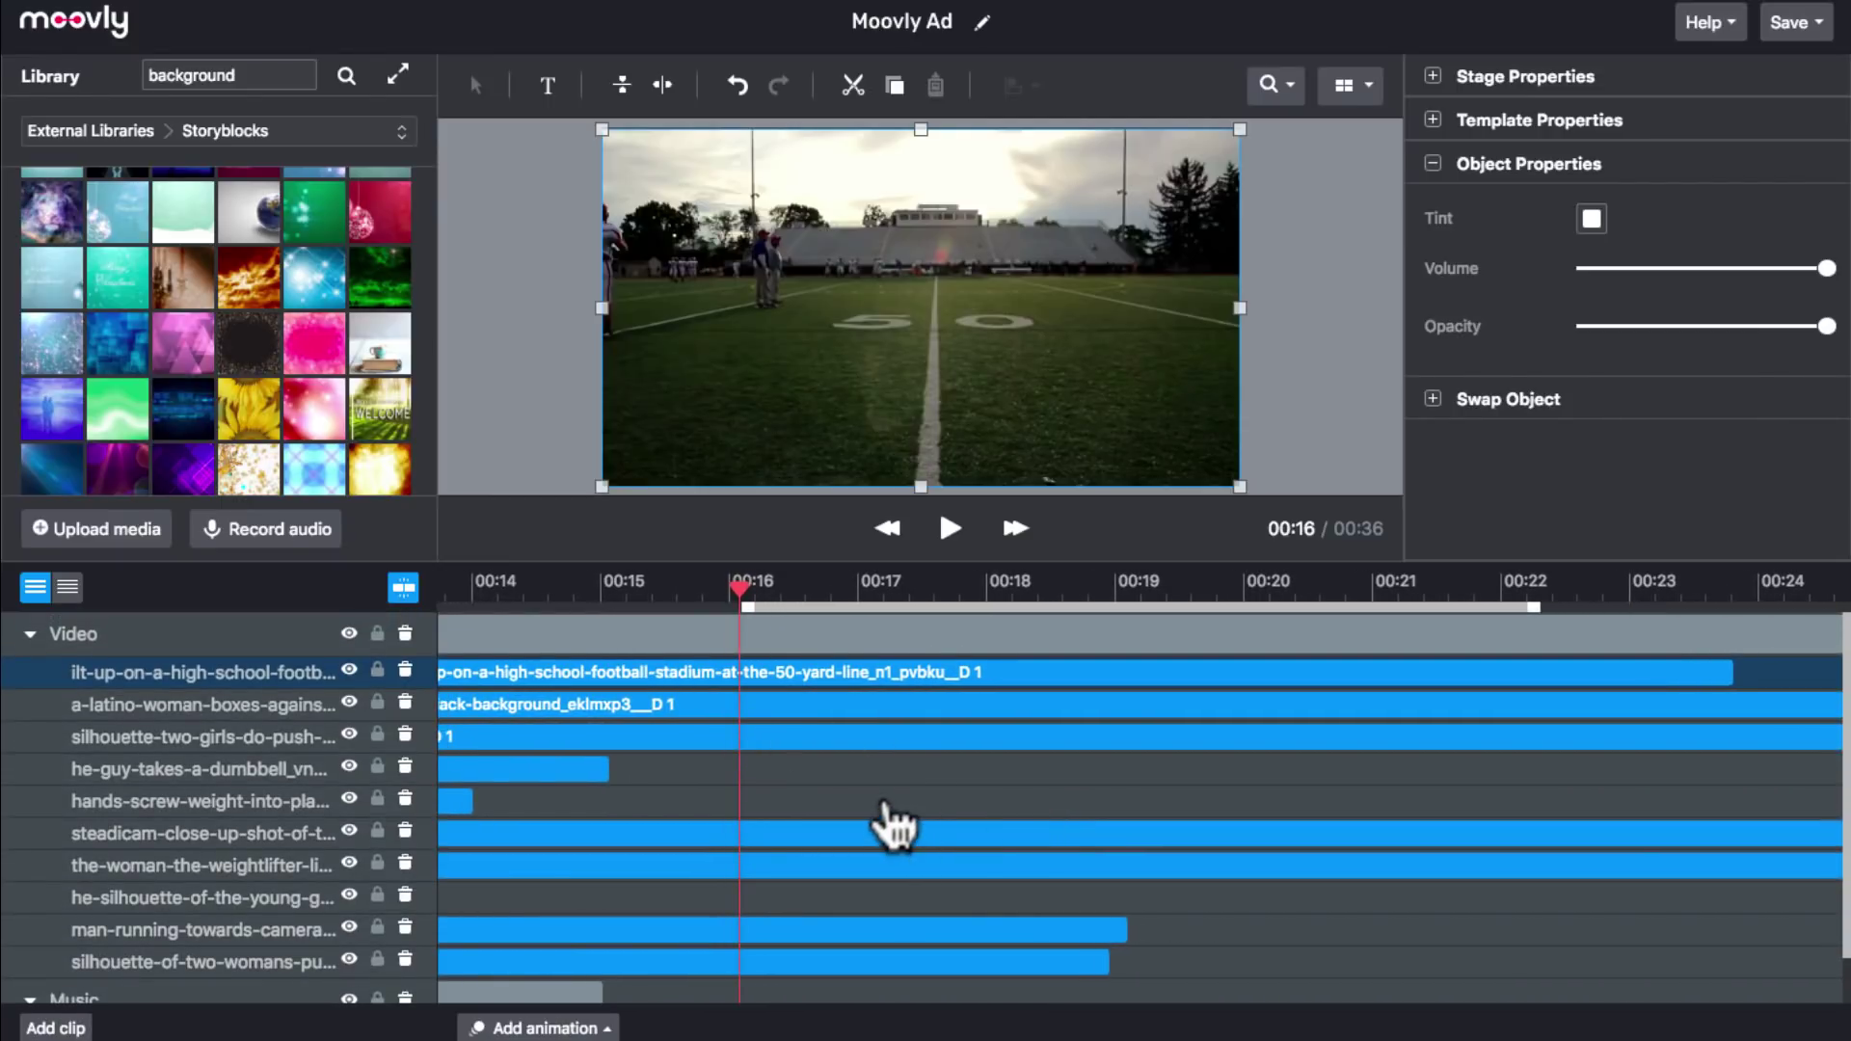
scroll(1058, 814, "left", 2)
scroll(1060, 814, "right", 4)
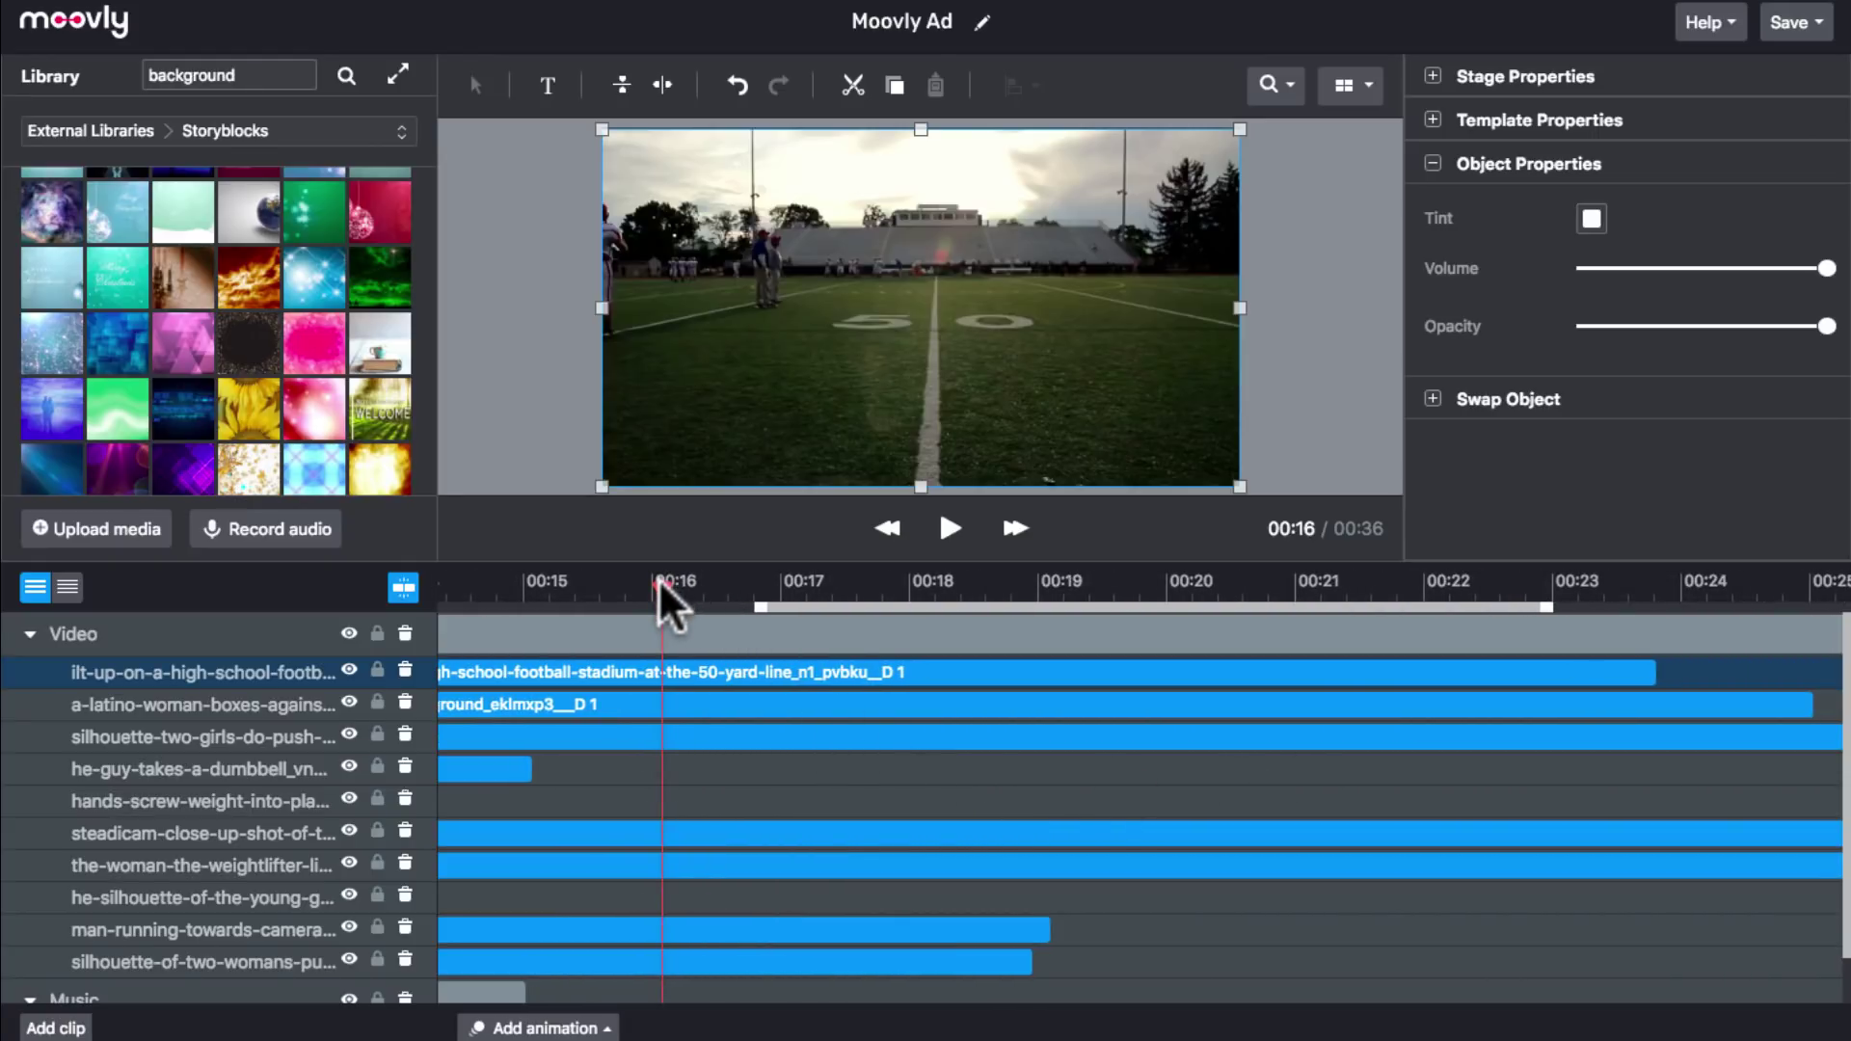
Trim the football and boxing clips to end at about 00:16.
mouse_move(659, 579)
left_mouse_down()
mouse_move(777, 583)
mouse_move(671, 581)
left_mouse_up()
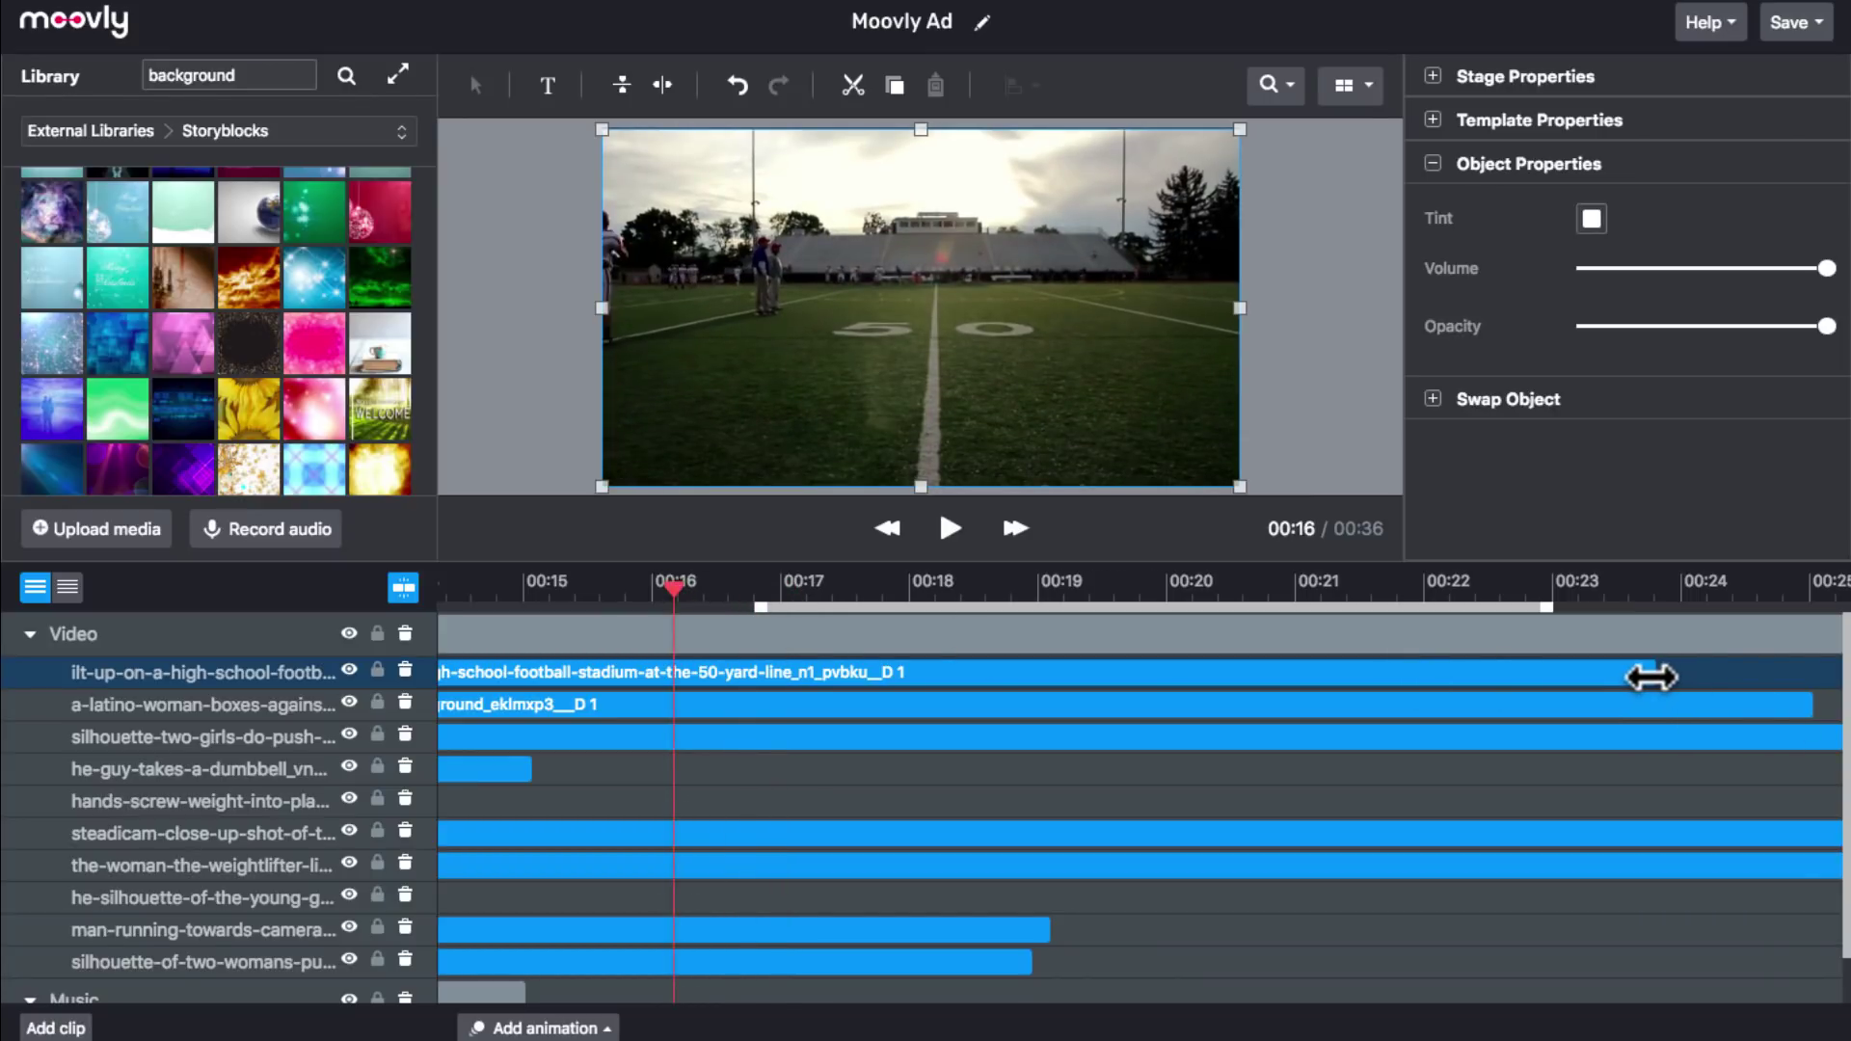
left_click_drag(1650, 677, 680, 681)
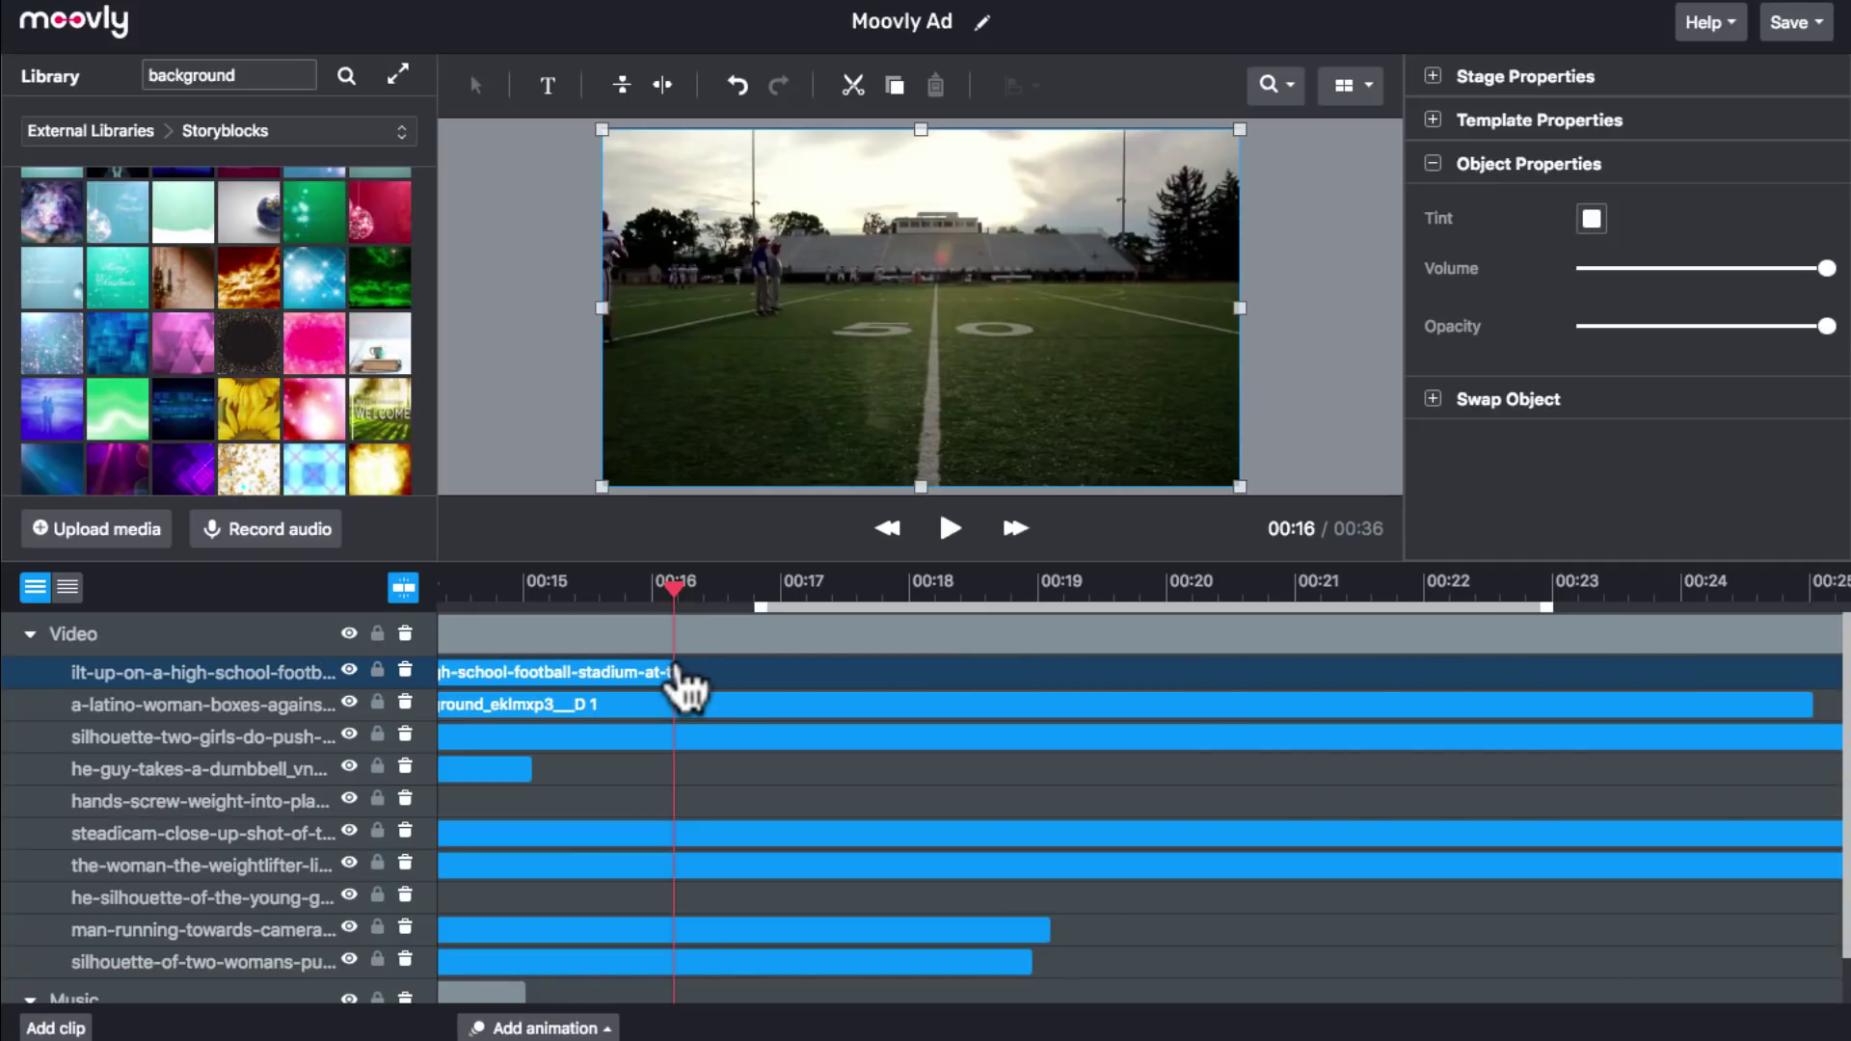
scroll(1195, 714, "right", 1)
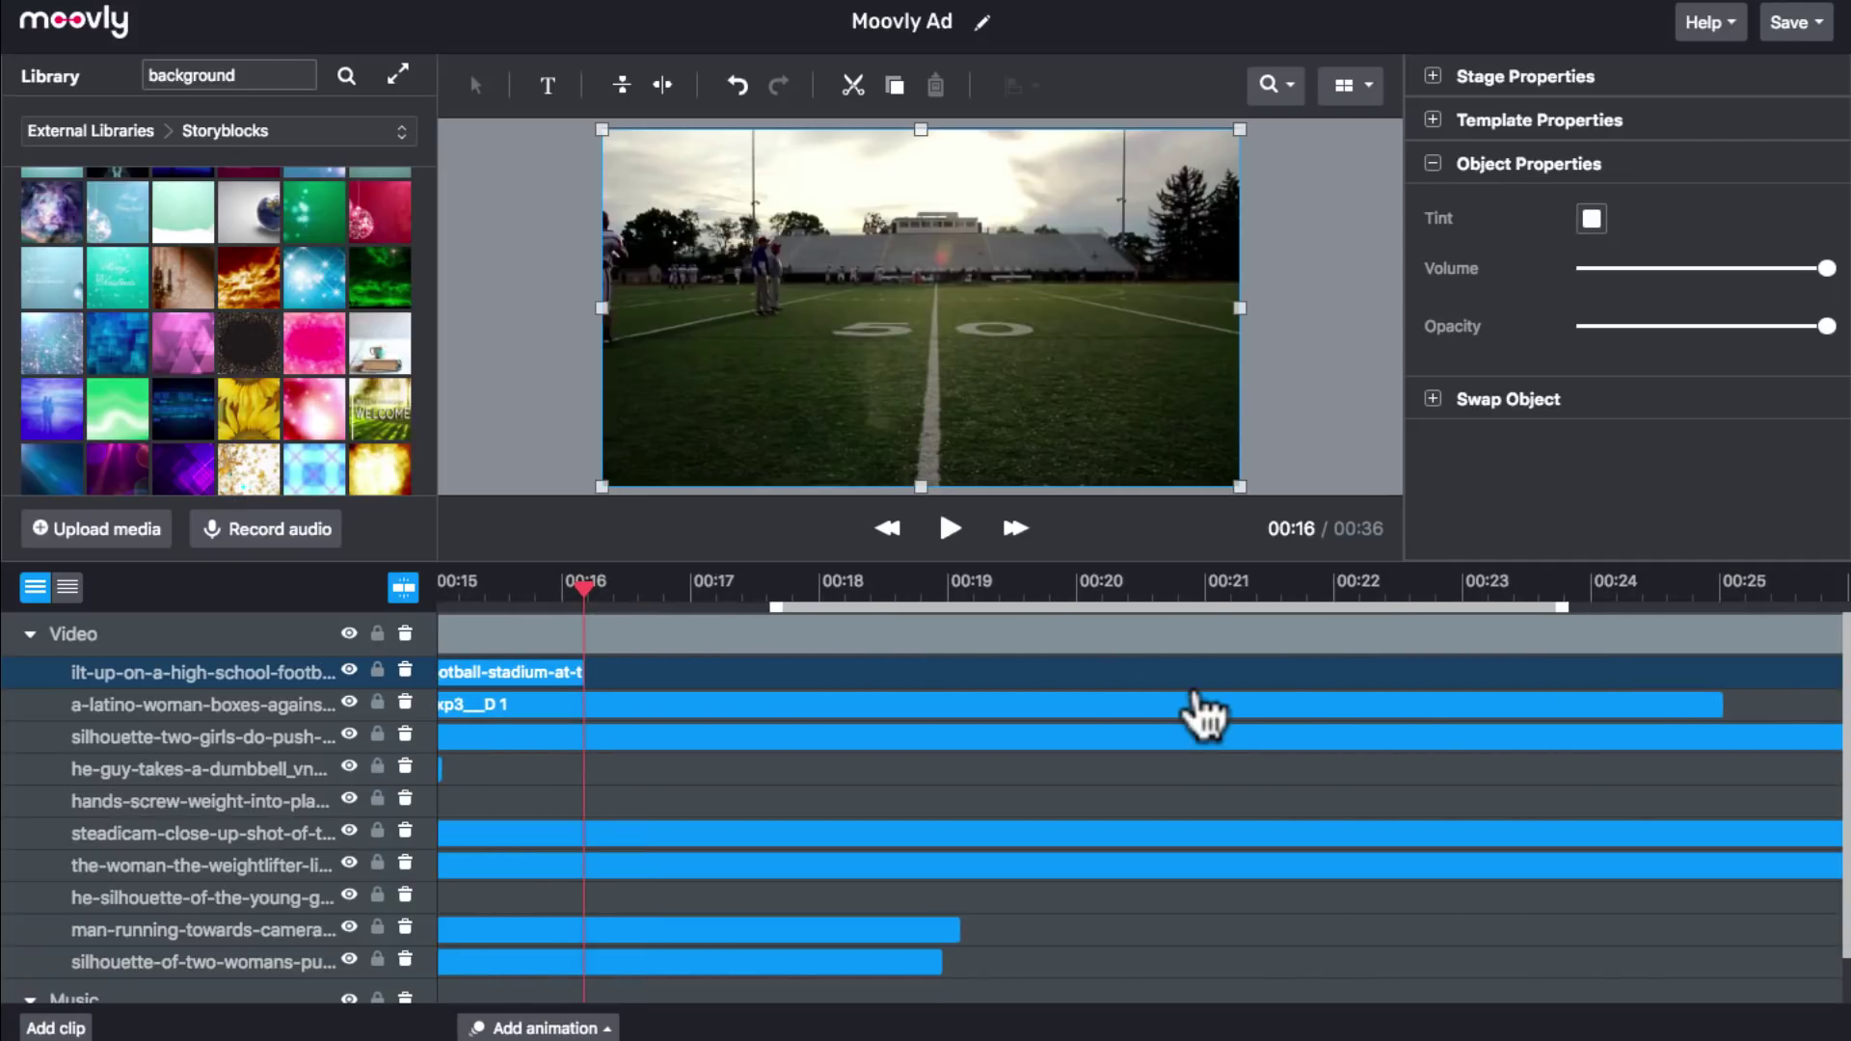
left_click(1710, 704)
left_click_drag(1708, 702, 562, 696)
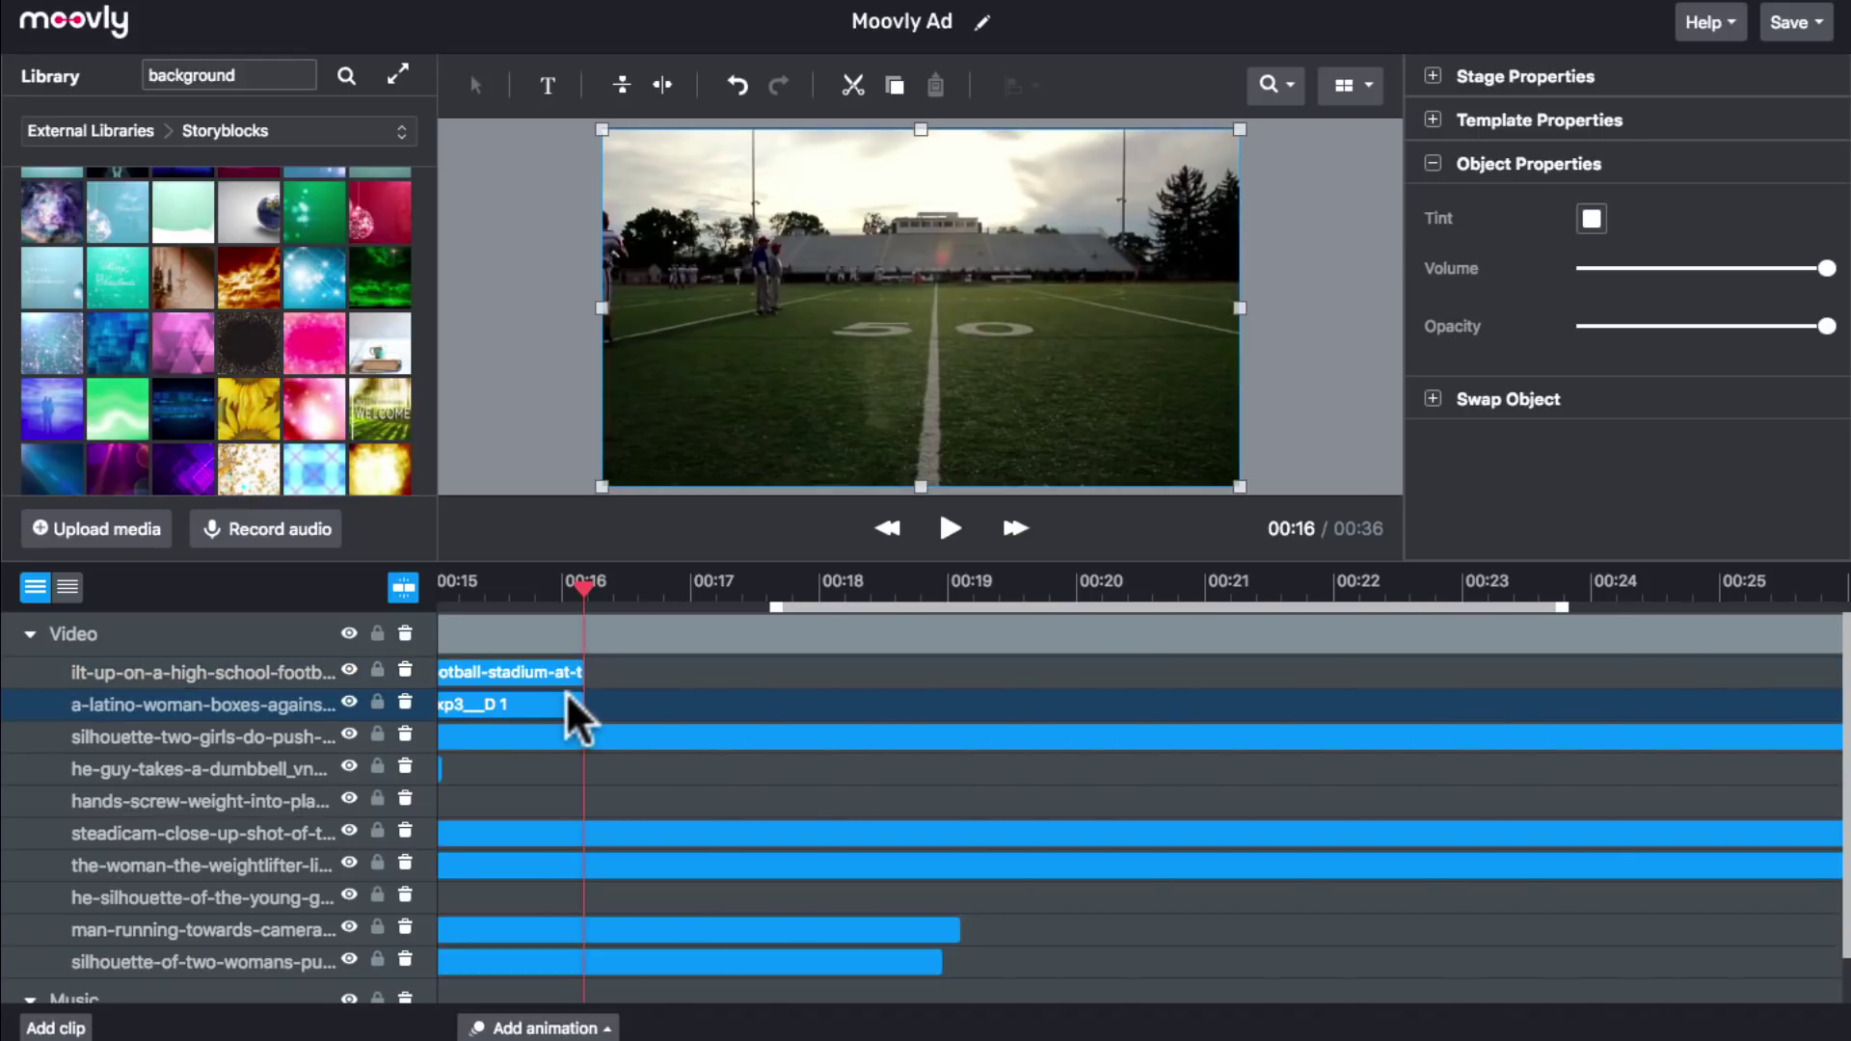
Trim the push-up and boxing clips further so they end near 00:15.
scroll(787, 752, "right", 2)
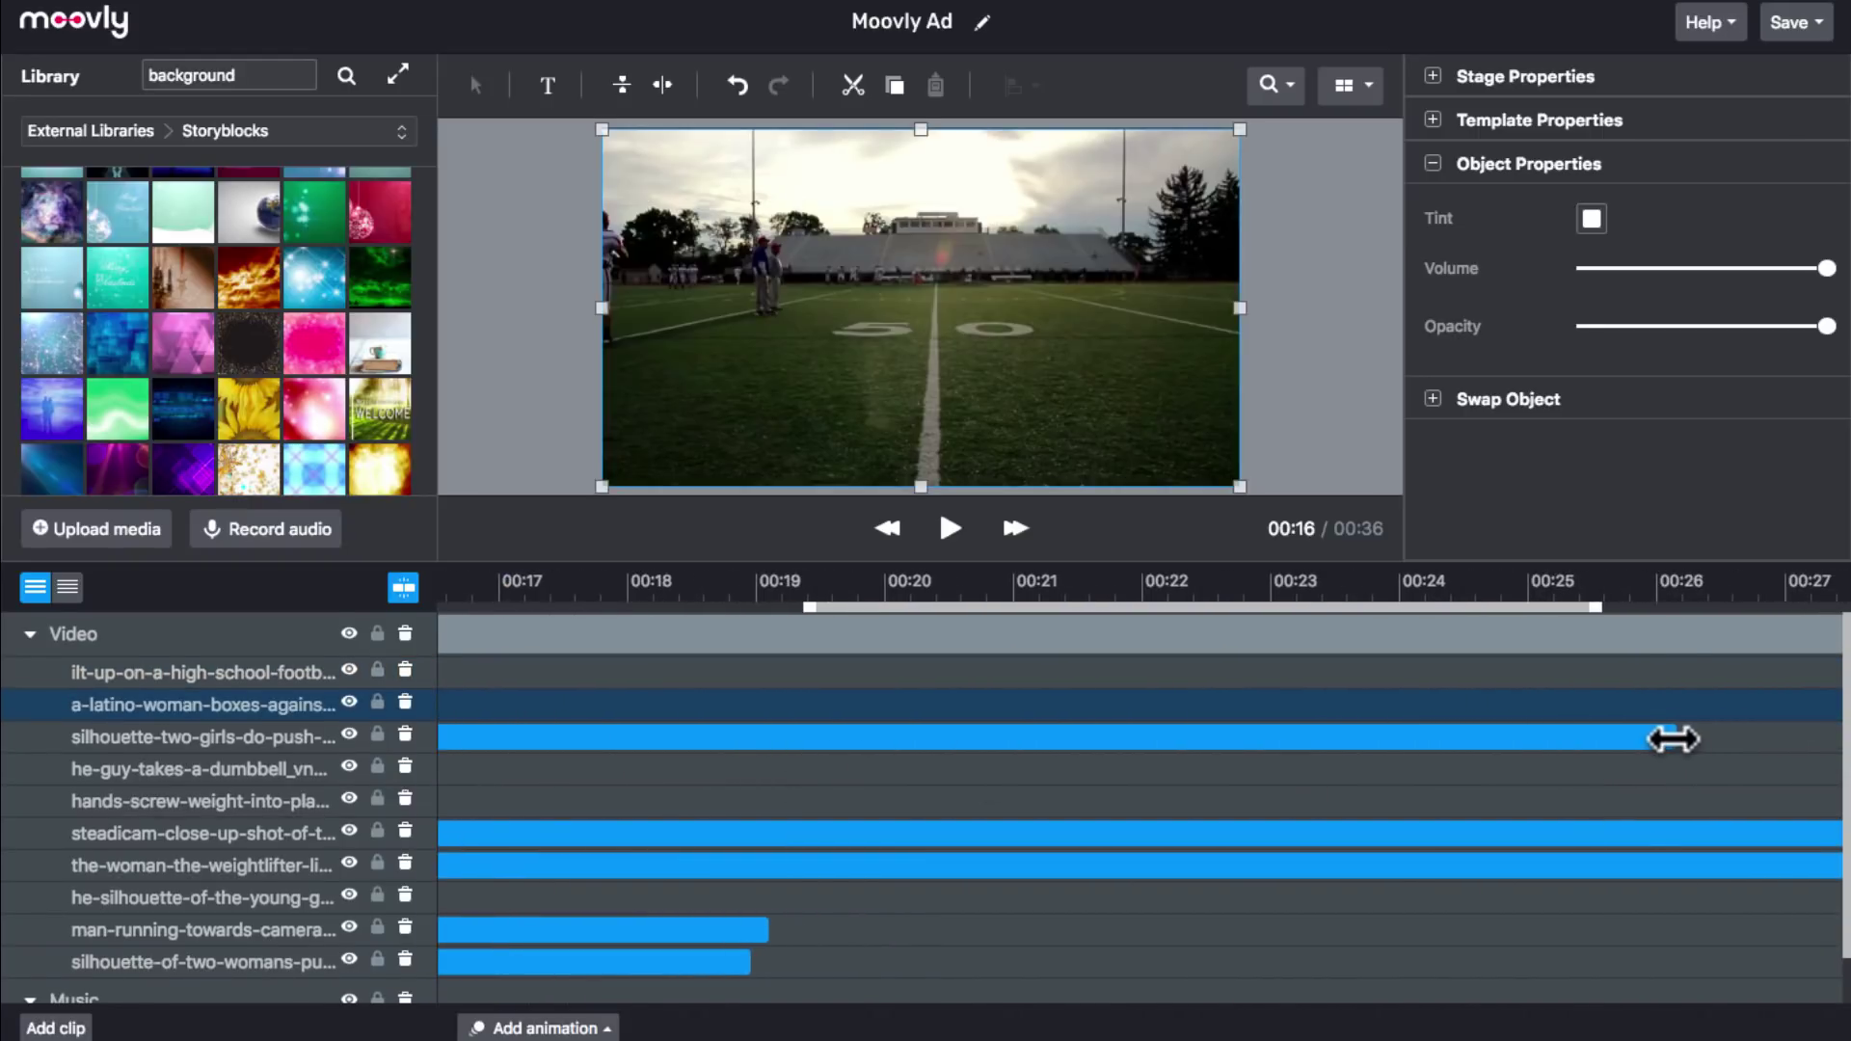
left_click_drag(1672, 740, 628, 744)
scroll(783, 738, "left", 3)
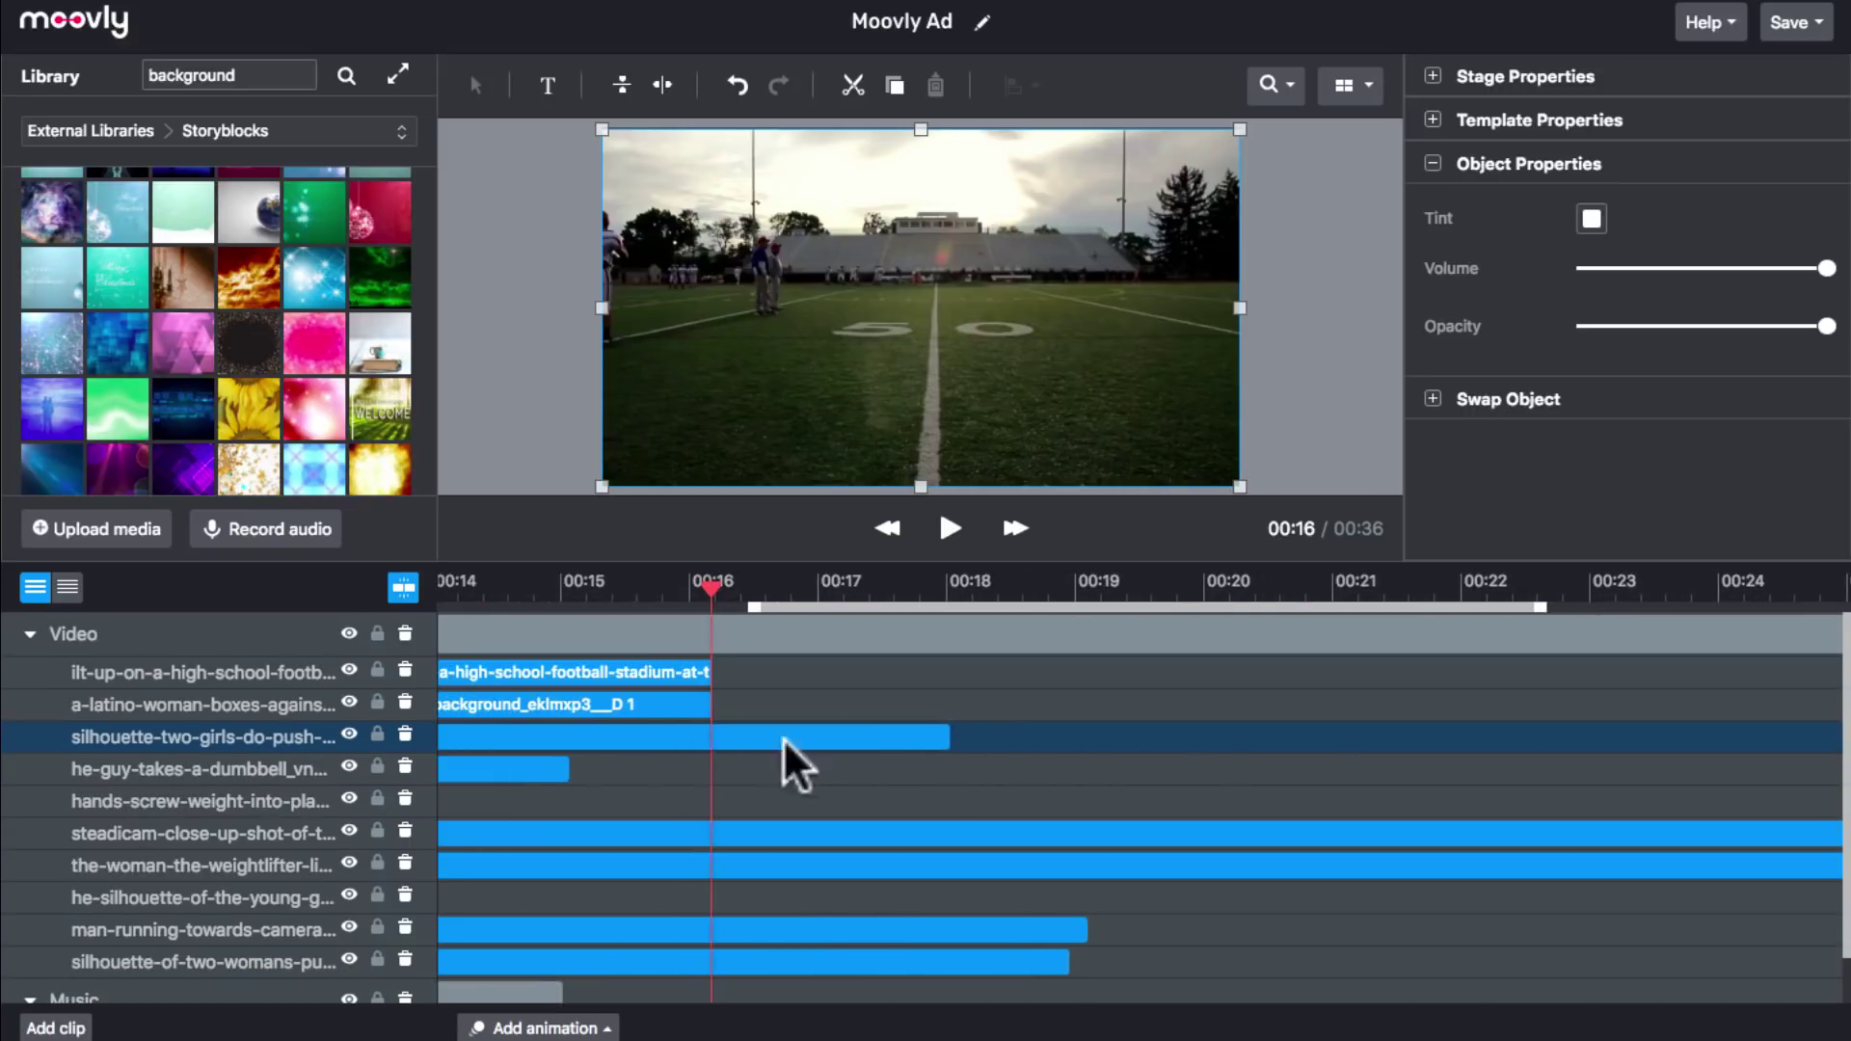
left_click_drag(934, 738, 754, 738)
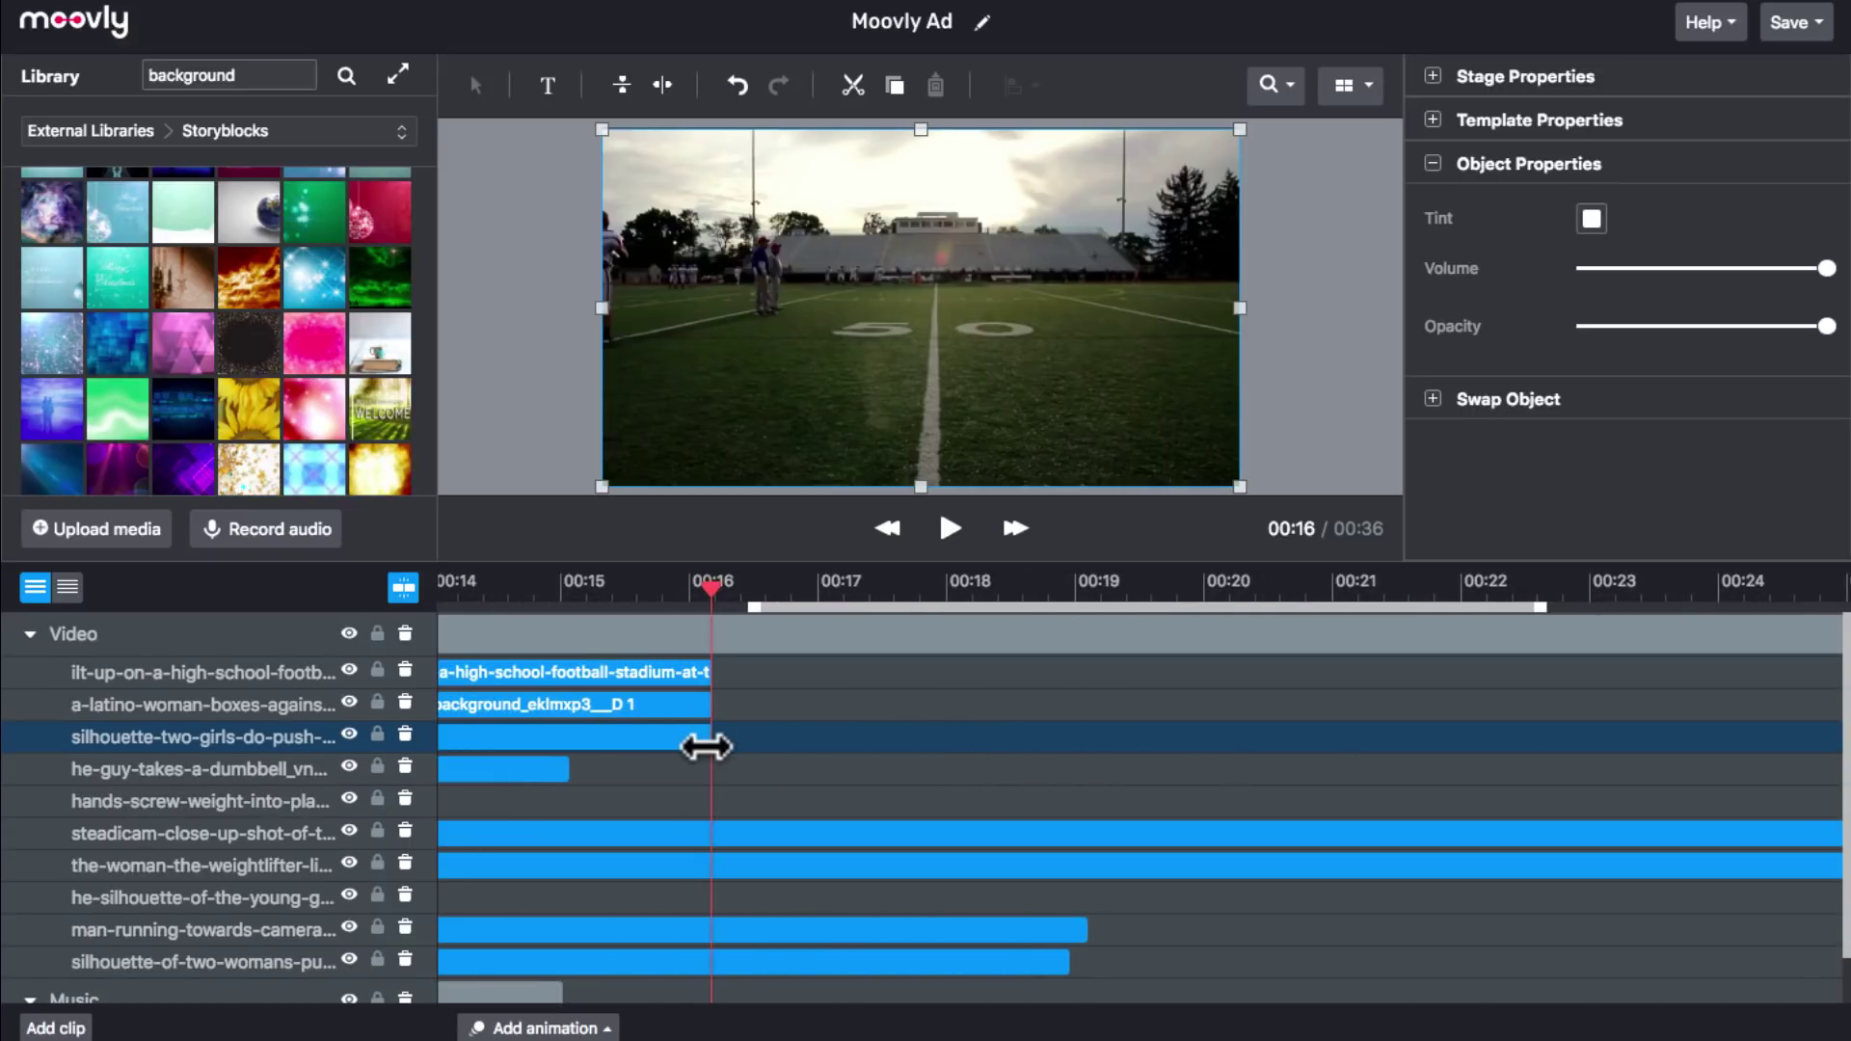
scroll(673, 737, "left", 3)
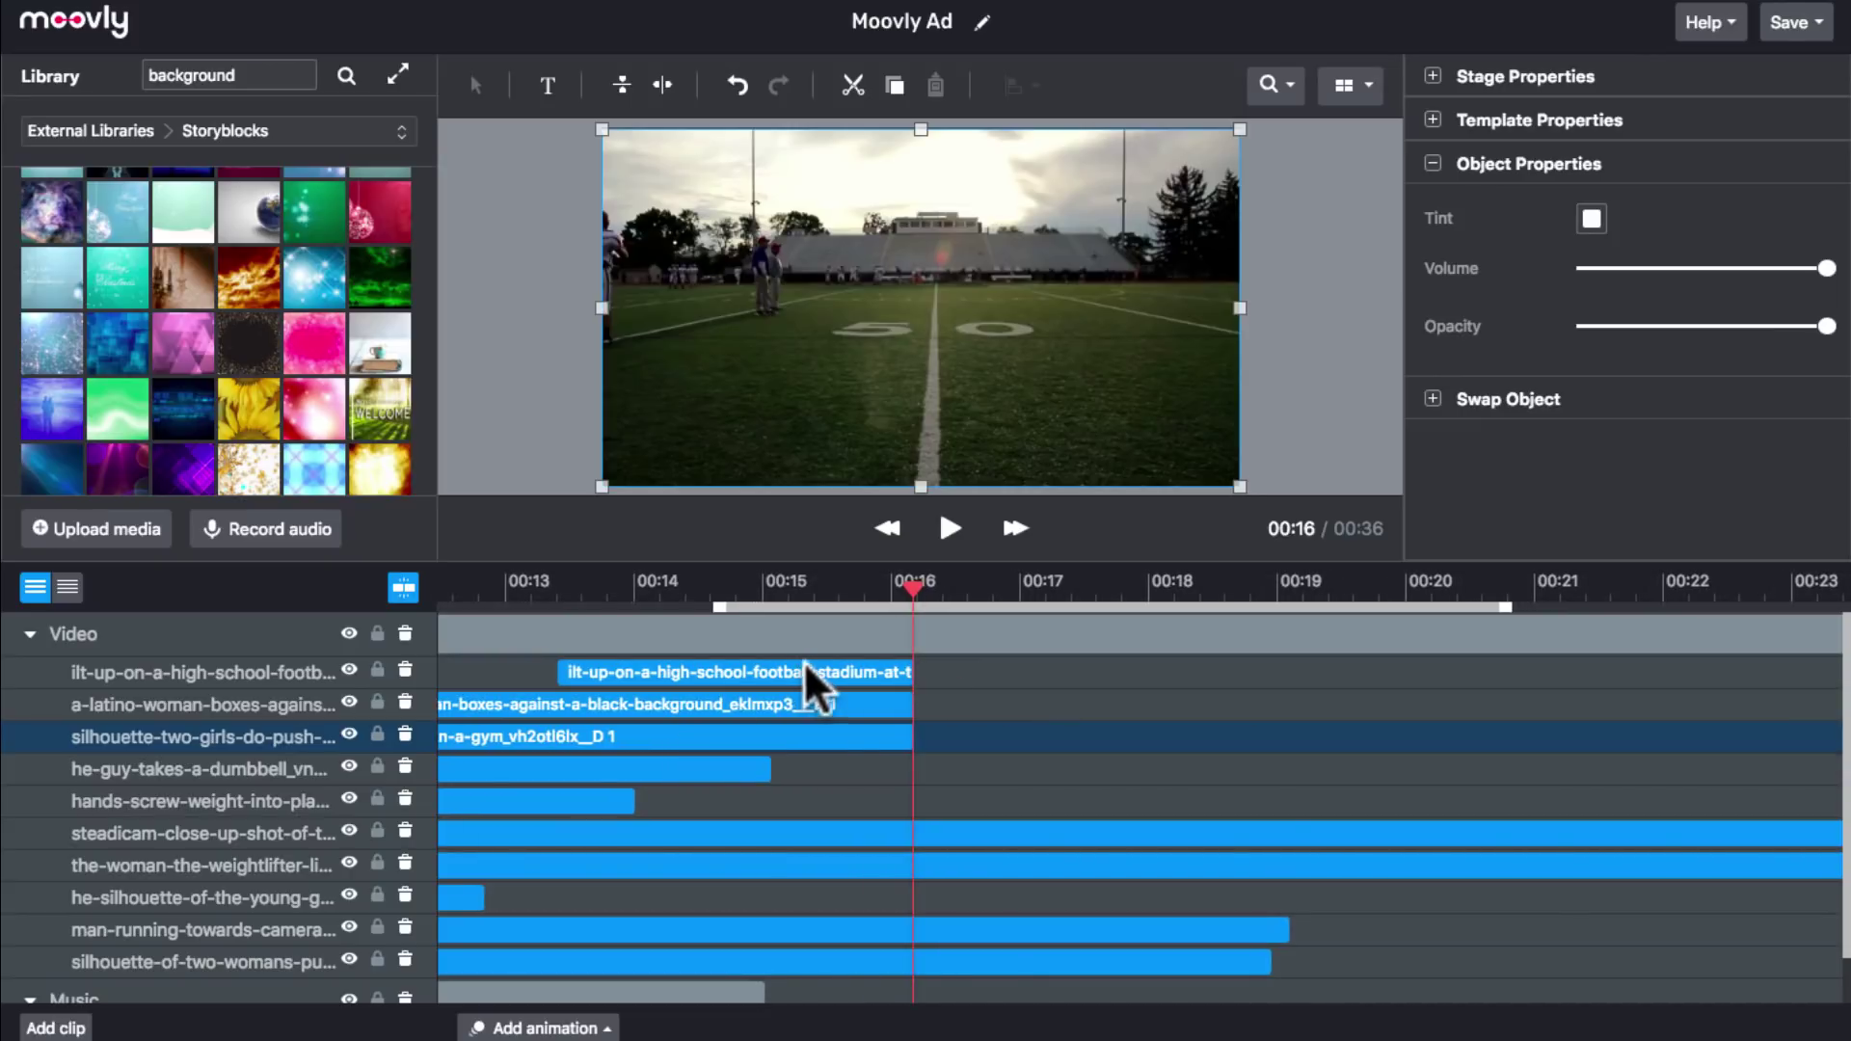
left_click(840, 589)
left_click_drag(909, 705, 771, 705)
left_click_drag(899, 742, 772, 744)
Shorten the ends of the steadicam cycling and dumbbell clips.
scroll(775, 757, "right", 3)
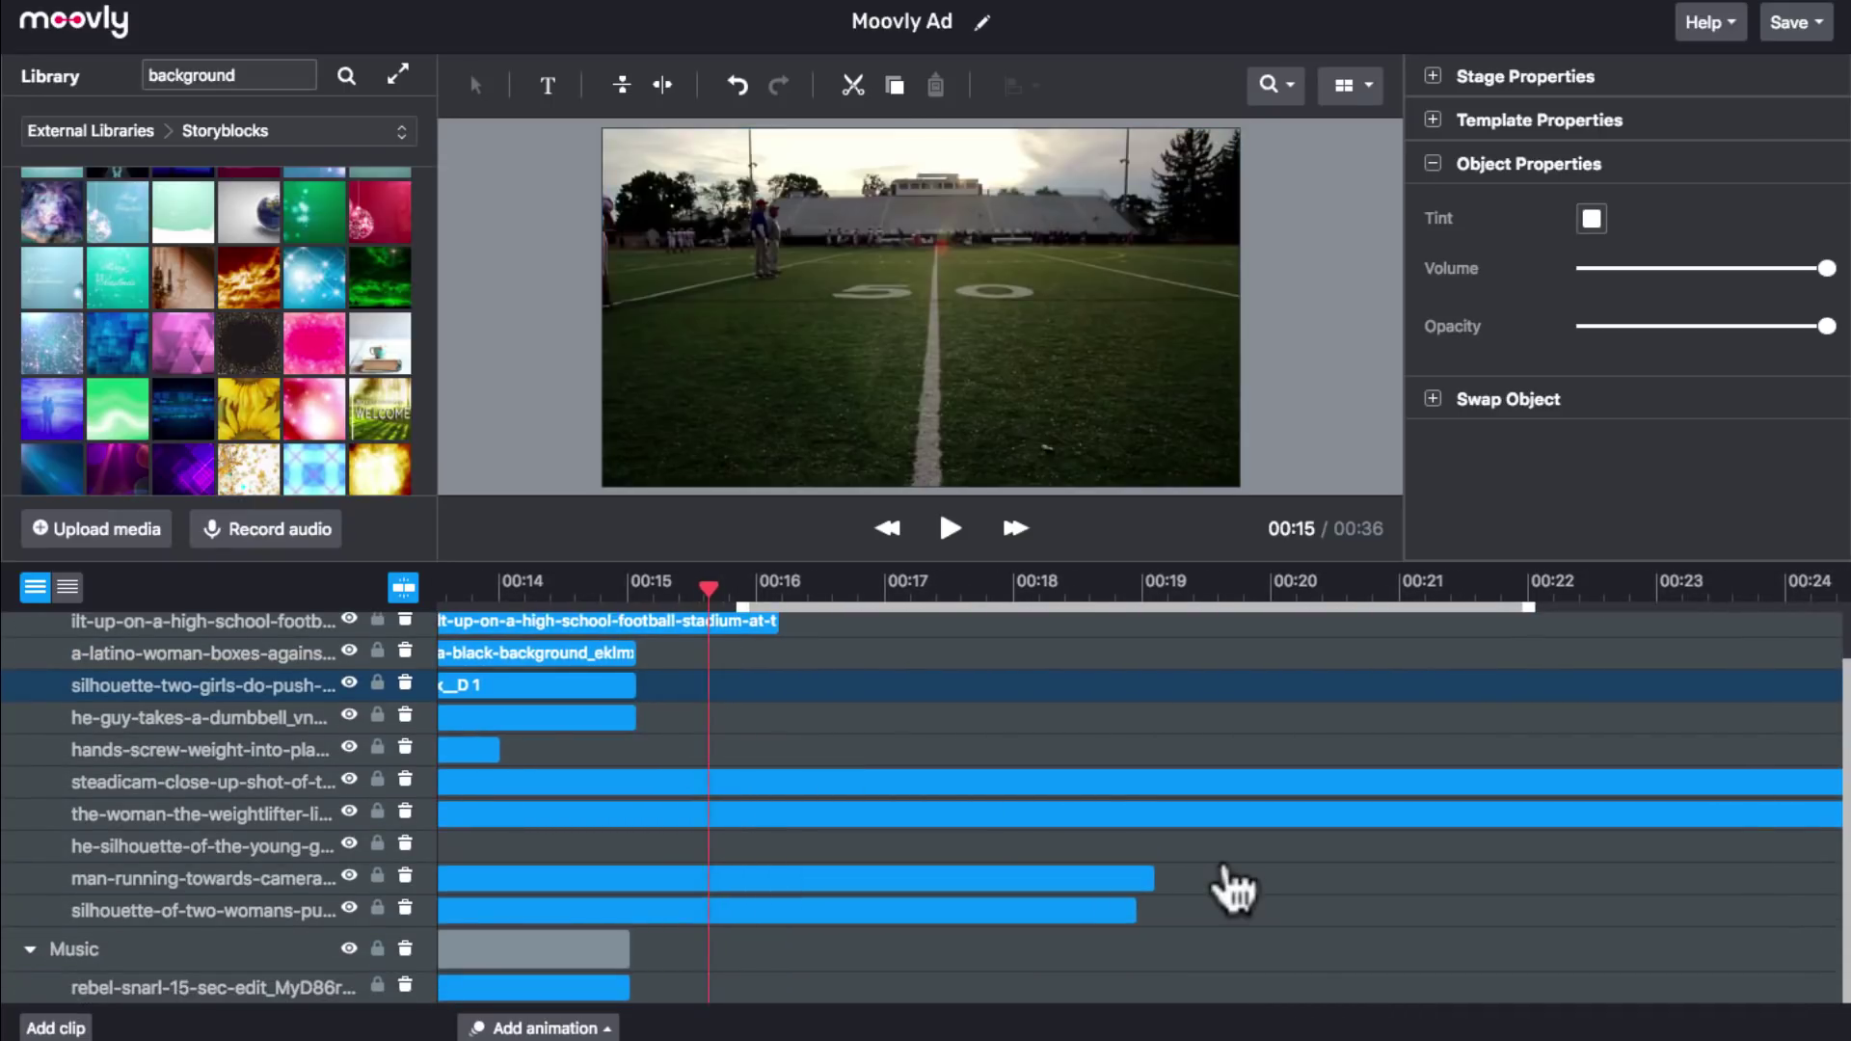
scroll(1224, 856, "right", 3)
scroll(1021, 856, "right", 10)
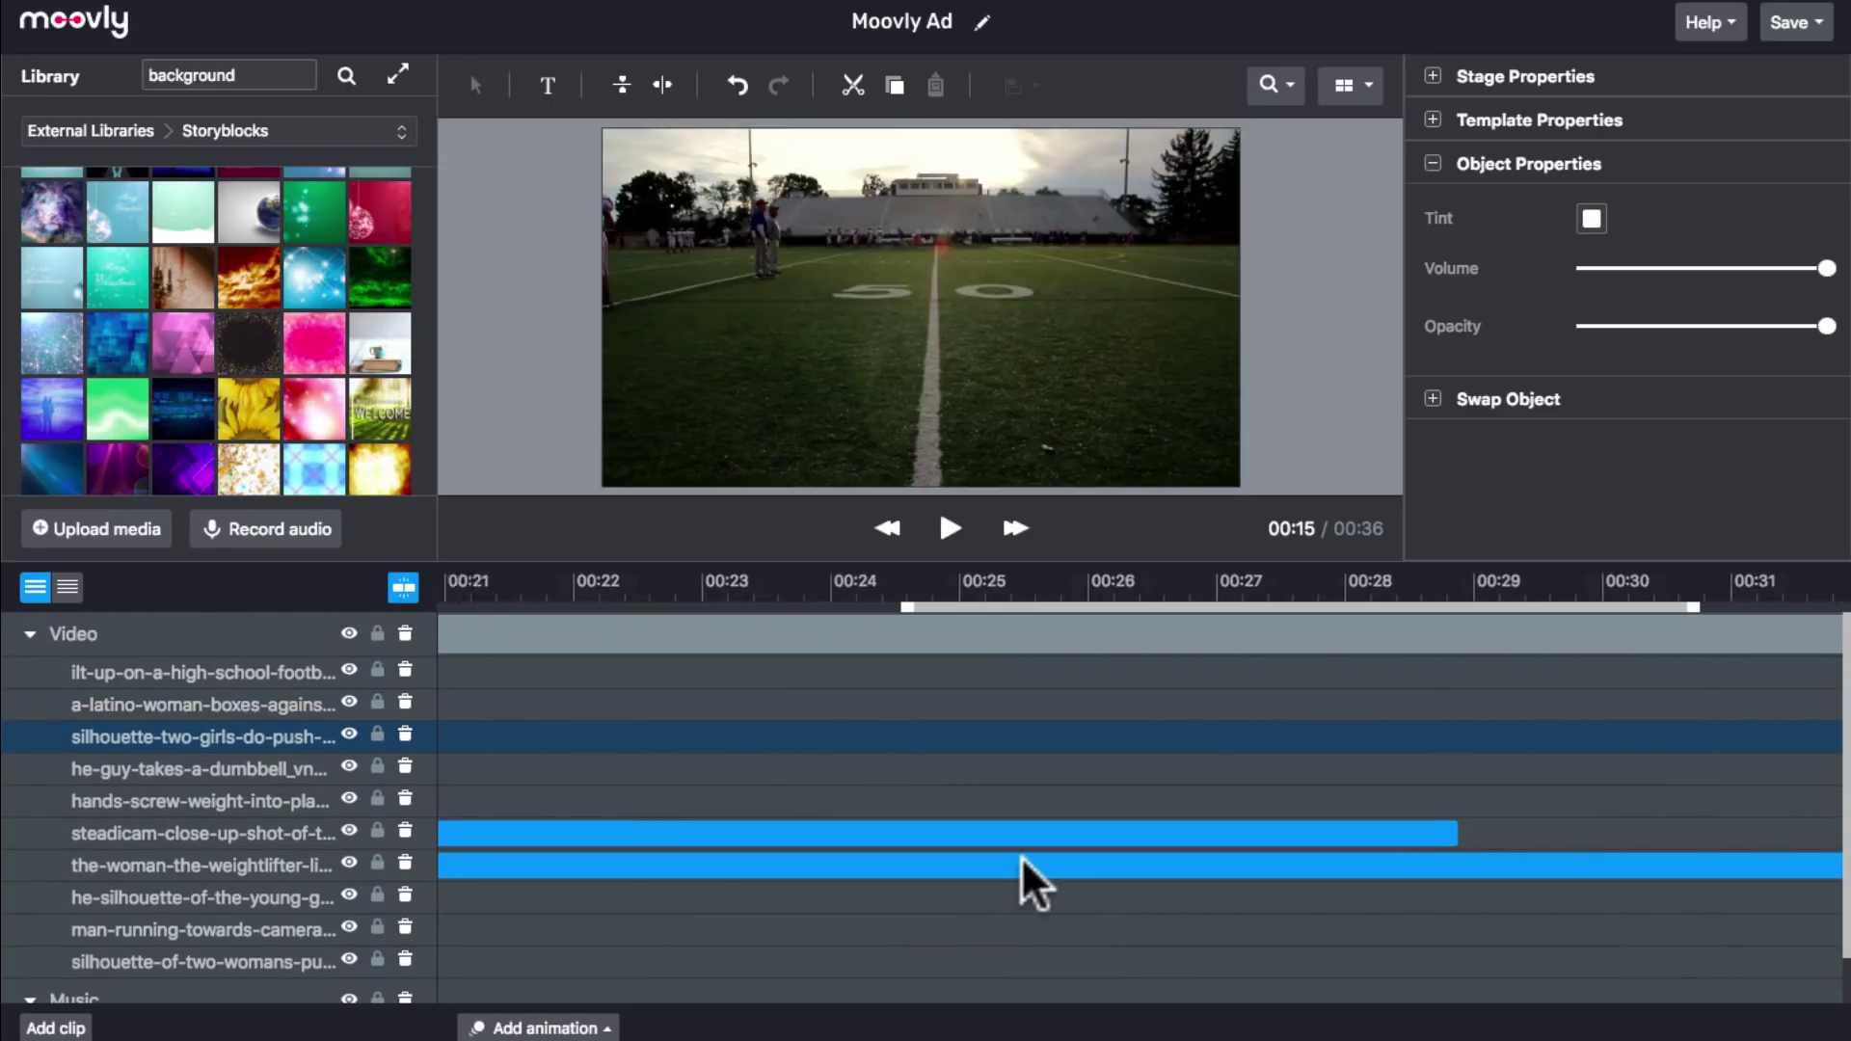
left_click_drag(1404, 833, 432, 835)
scroll(607, 843, "left", 13)
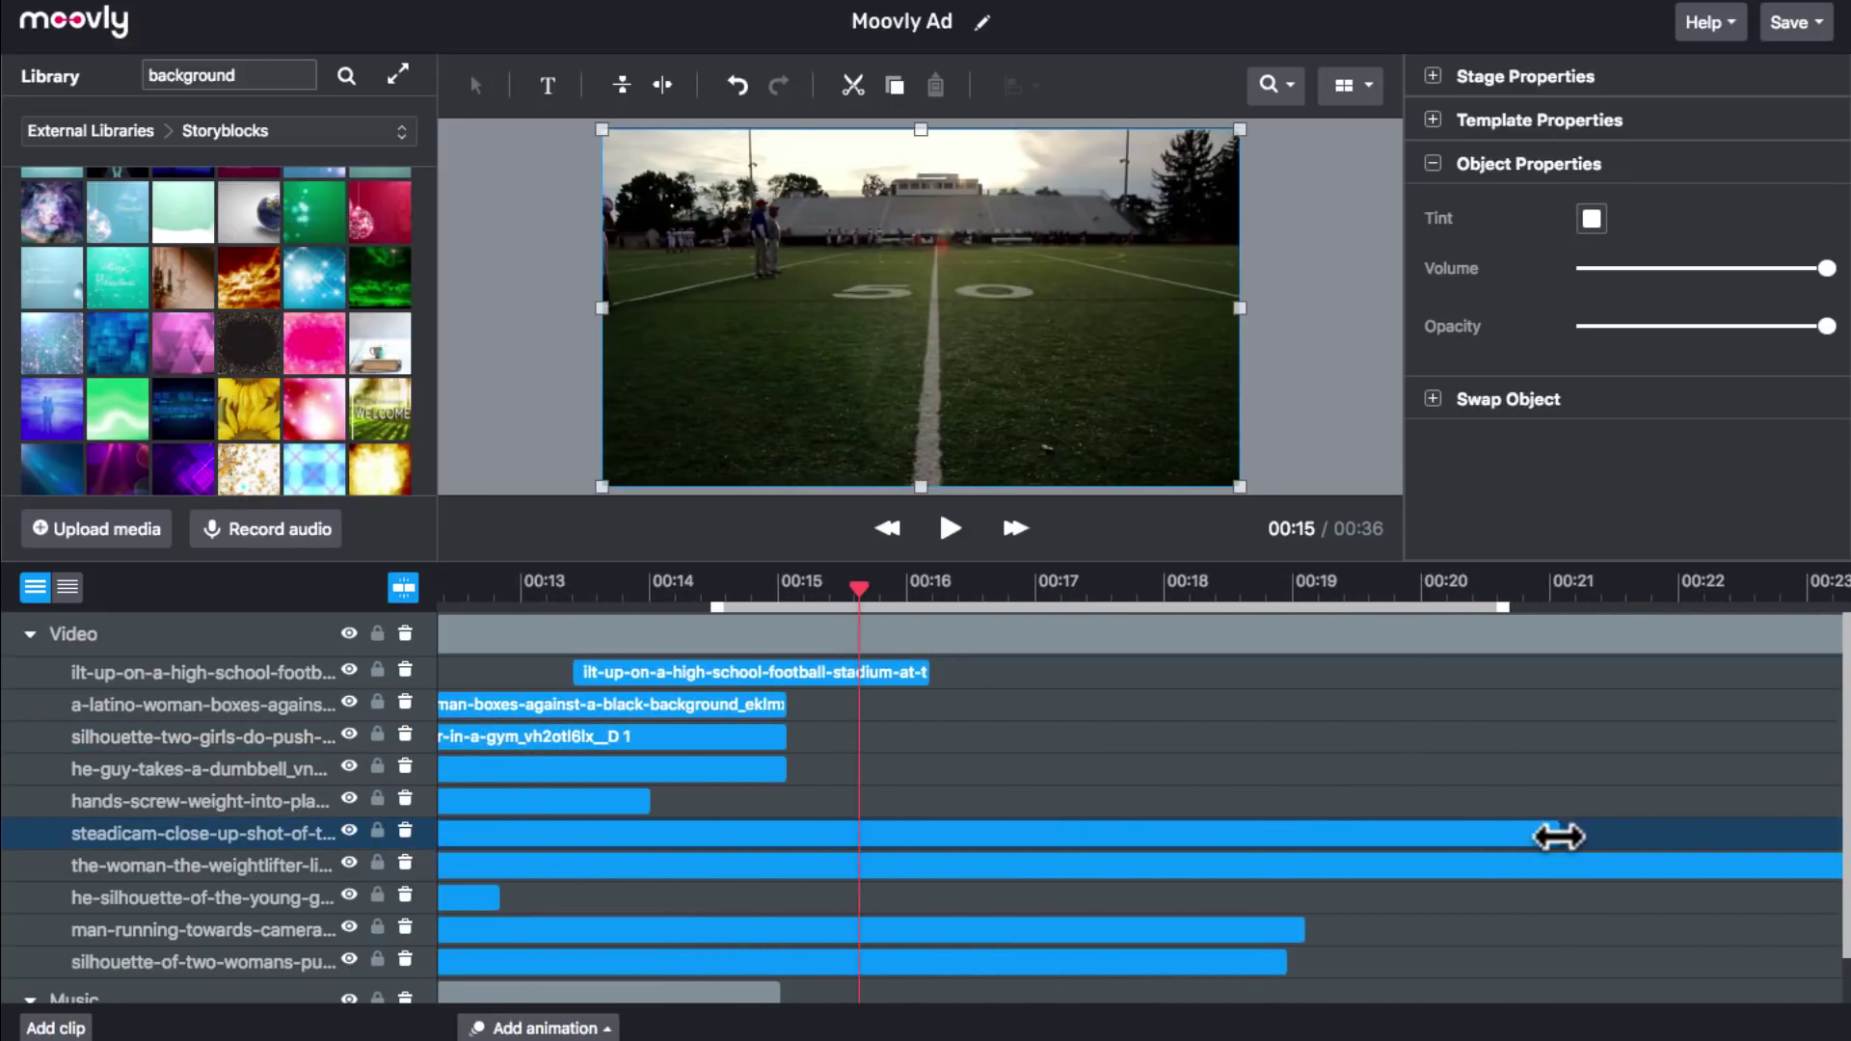
left_click_drag(1557, 837, 613, 865)
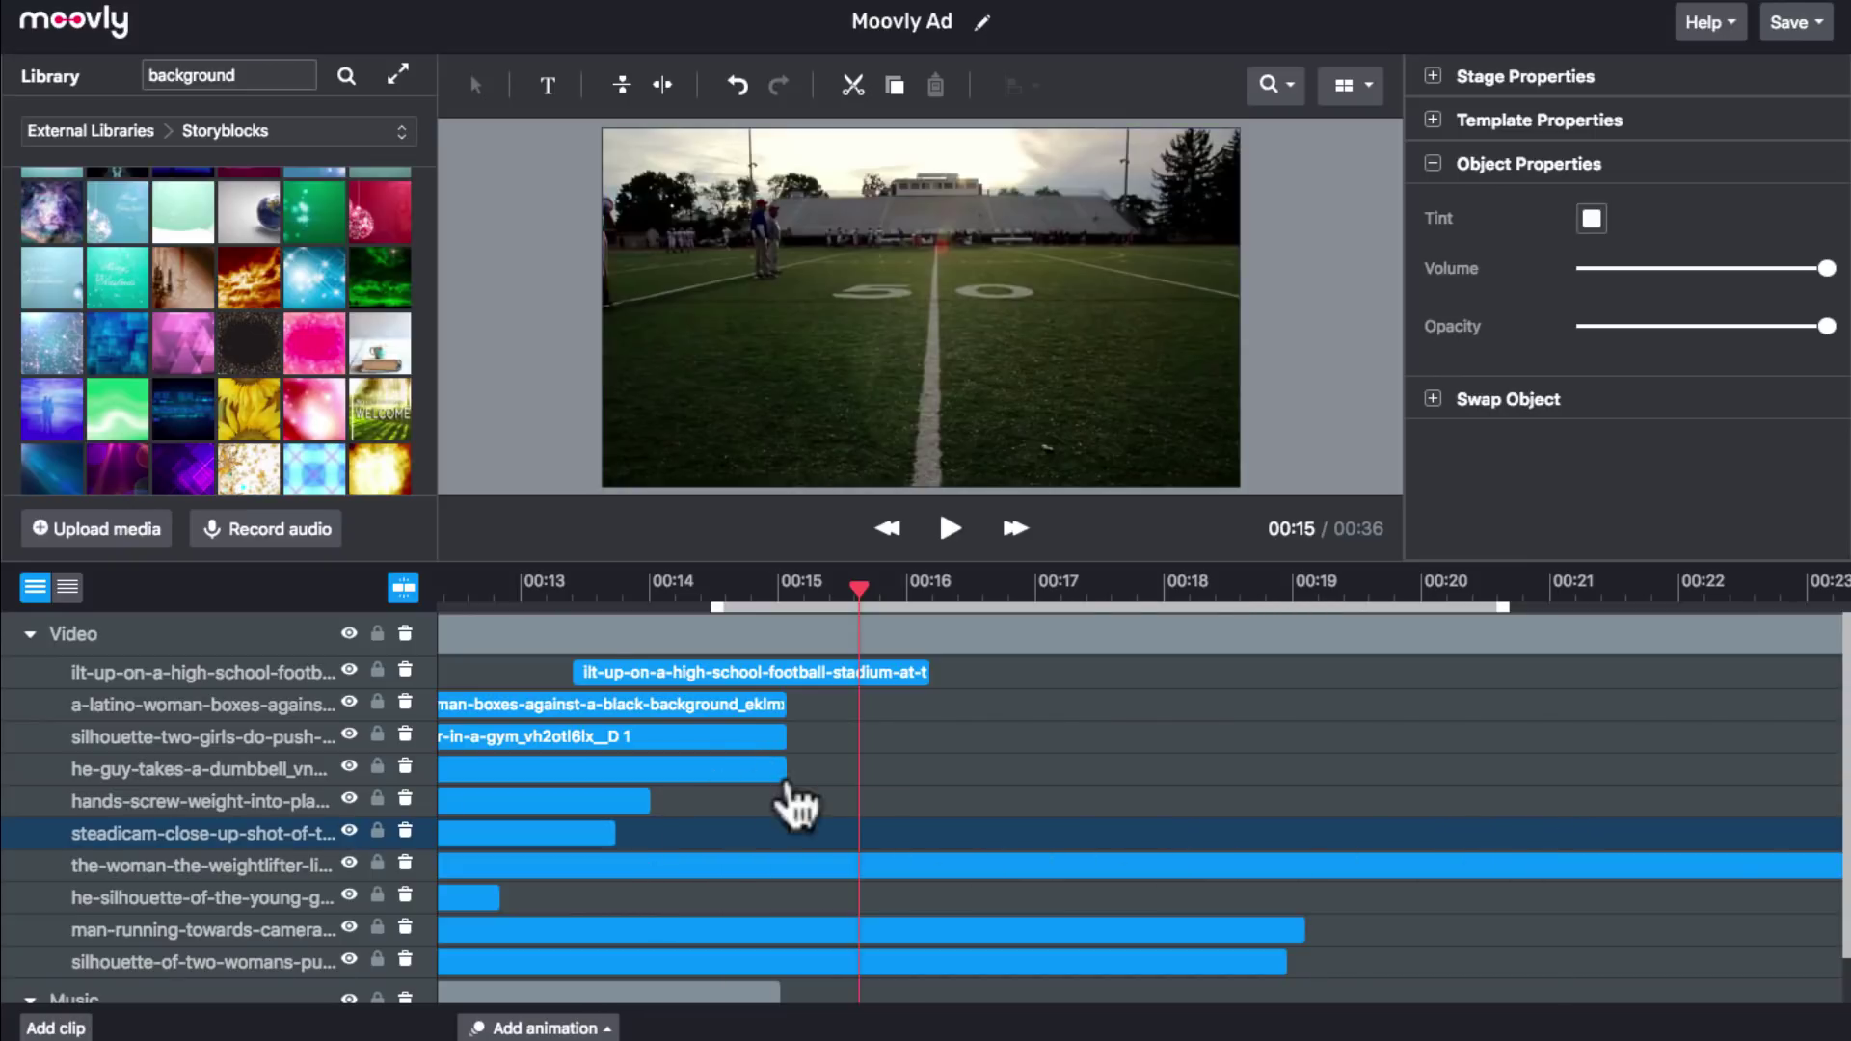
left_click_drag(786, 768, 669, 768)
Trim the weightlifter, running man and rope clips to end near 00:13.4.
scroll(901, 876, "right", 12)
scroll(900, 876, "down", 1)
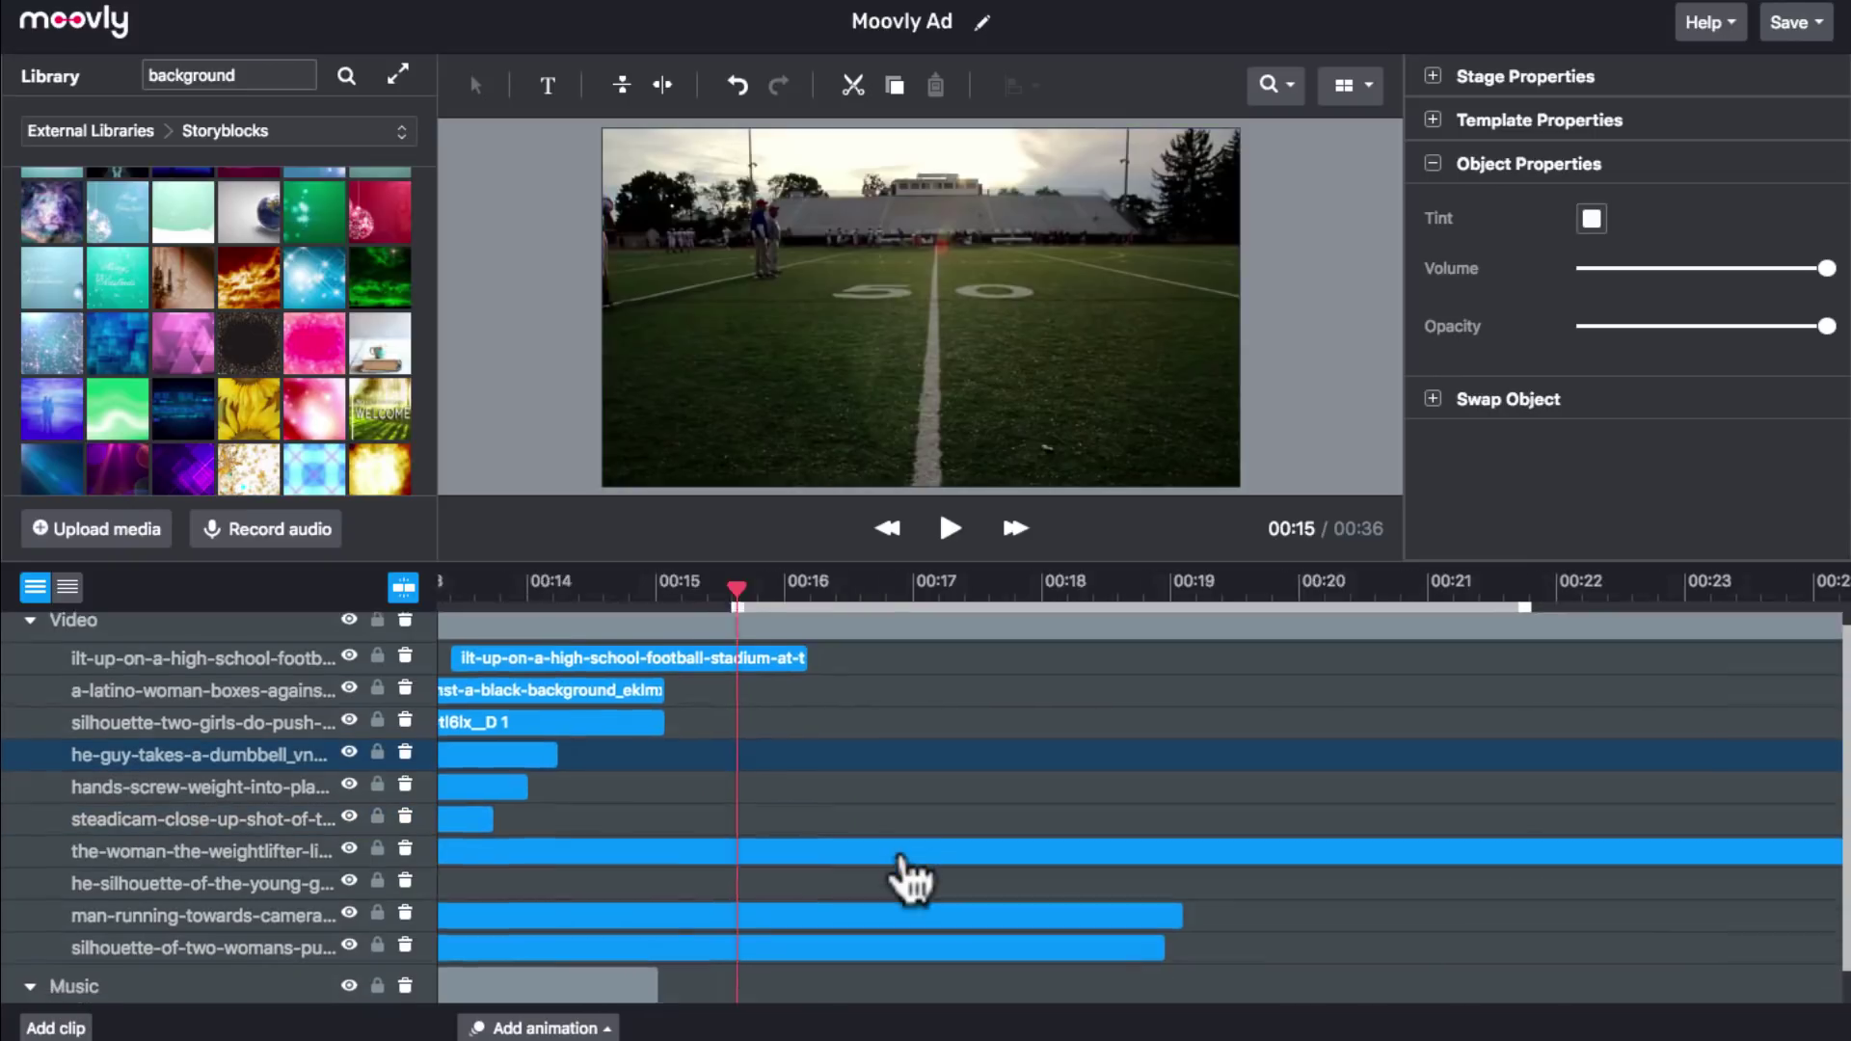
scroll(901, 873, "right", 15)
scroll(902, 873, "up", 1)
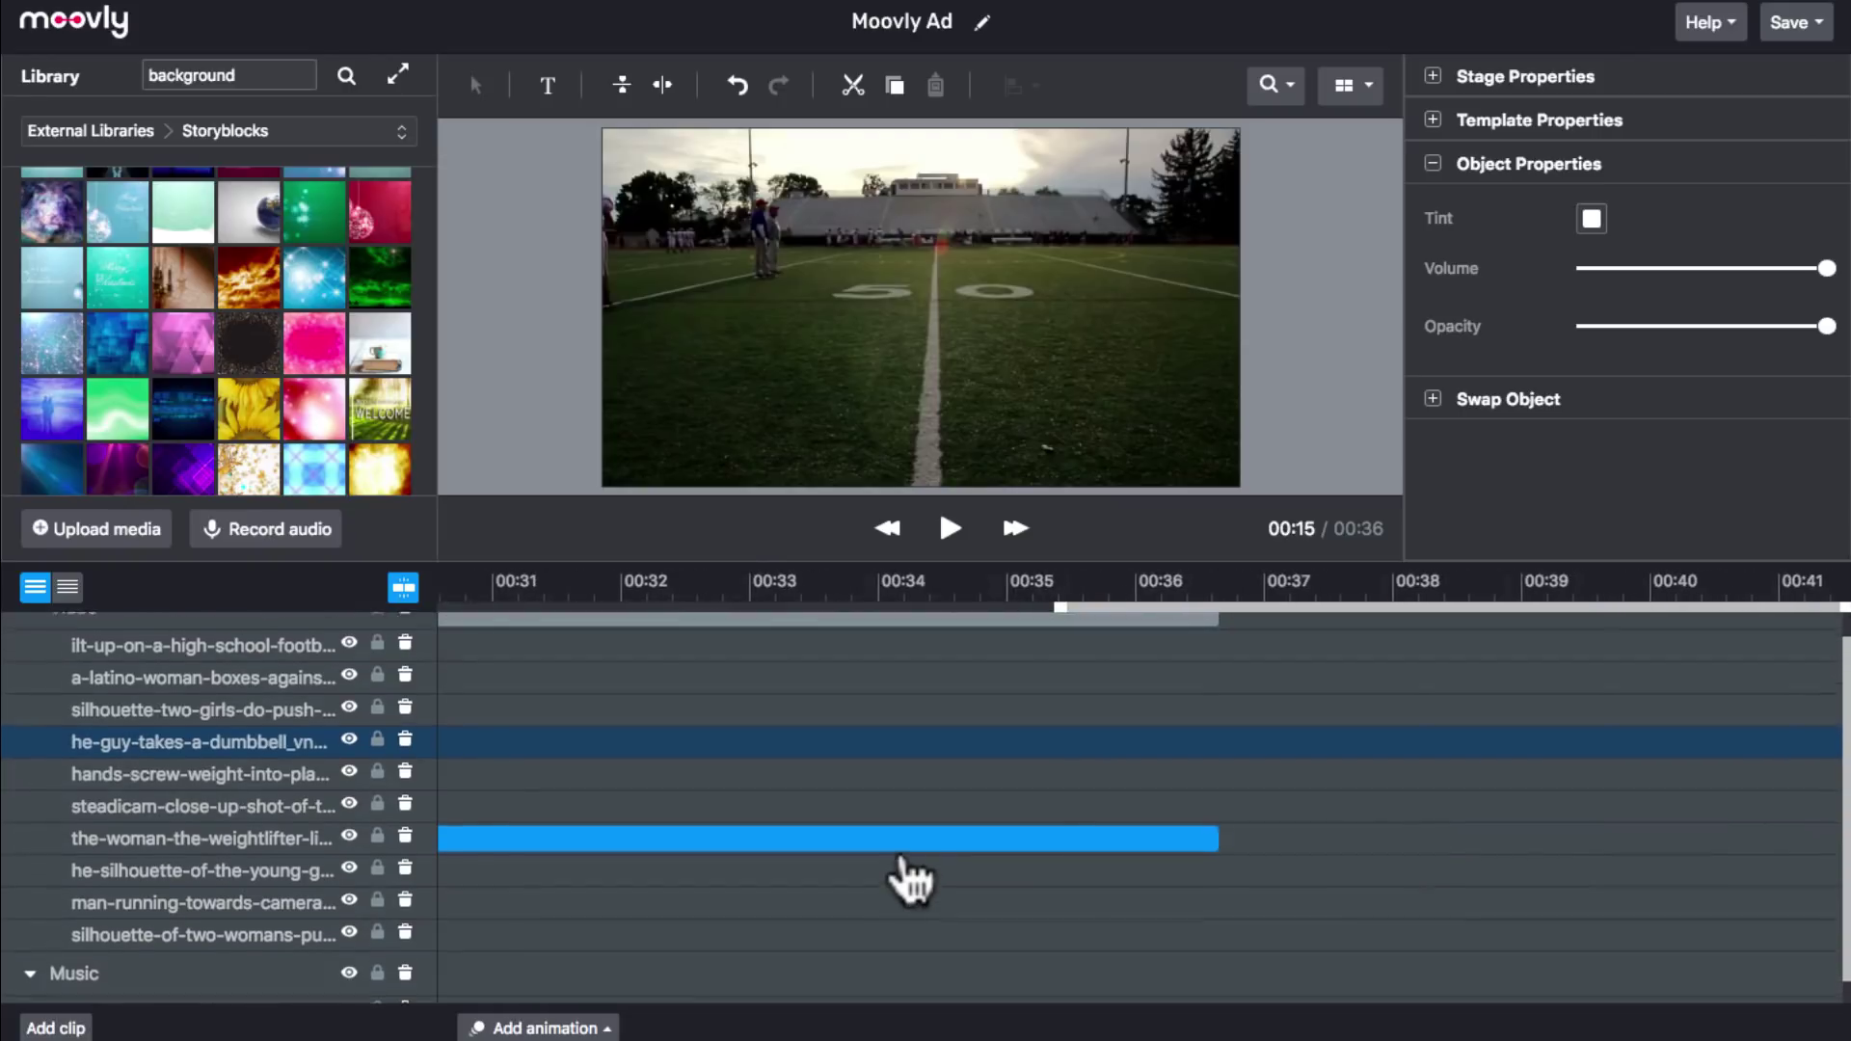
left_click_drag(1227, 848, 550, 855)
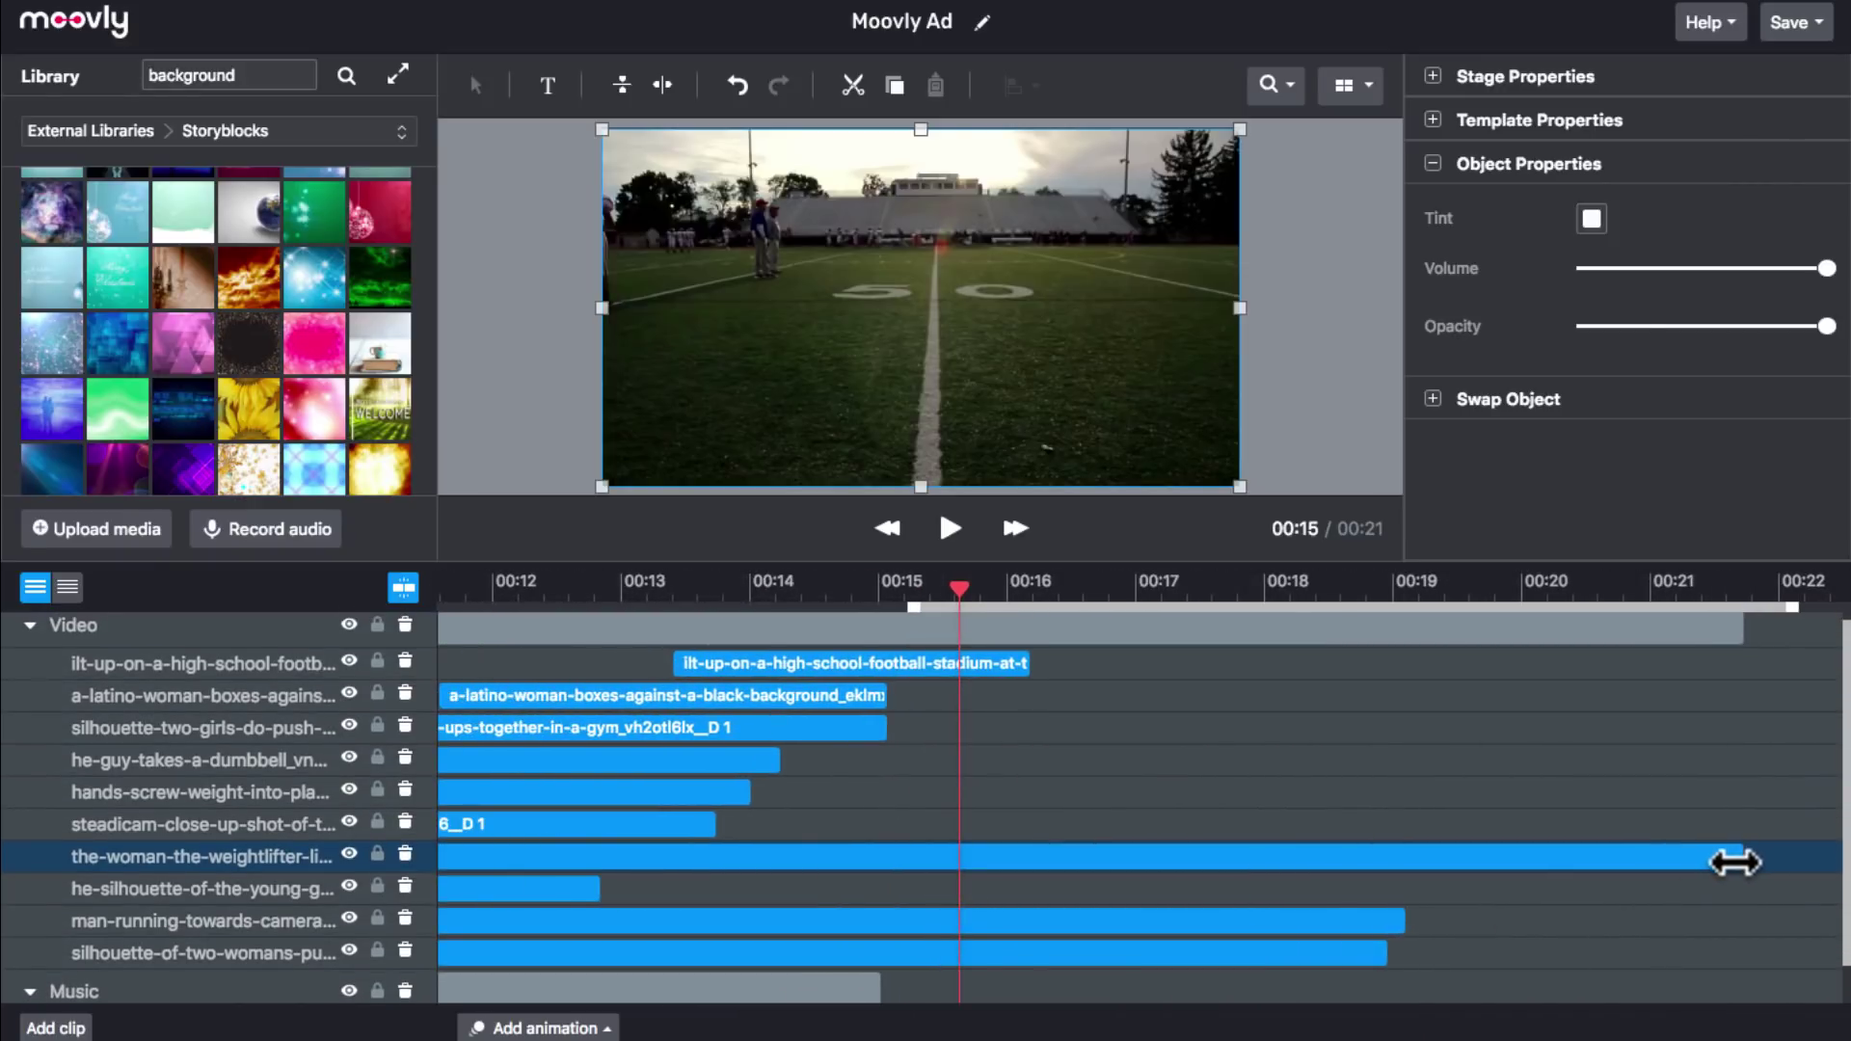
left_click_drag(1740, 855, 673, 857)
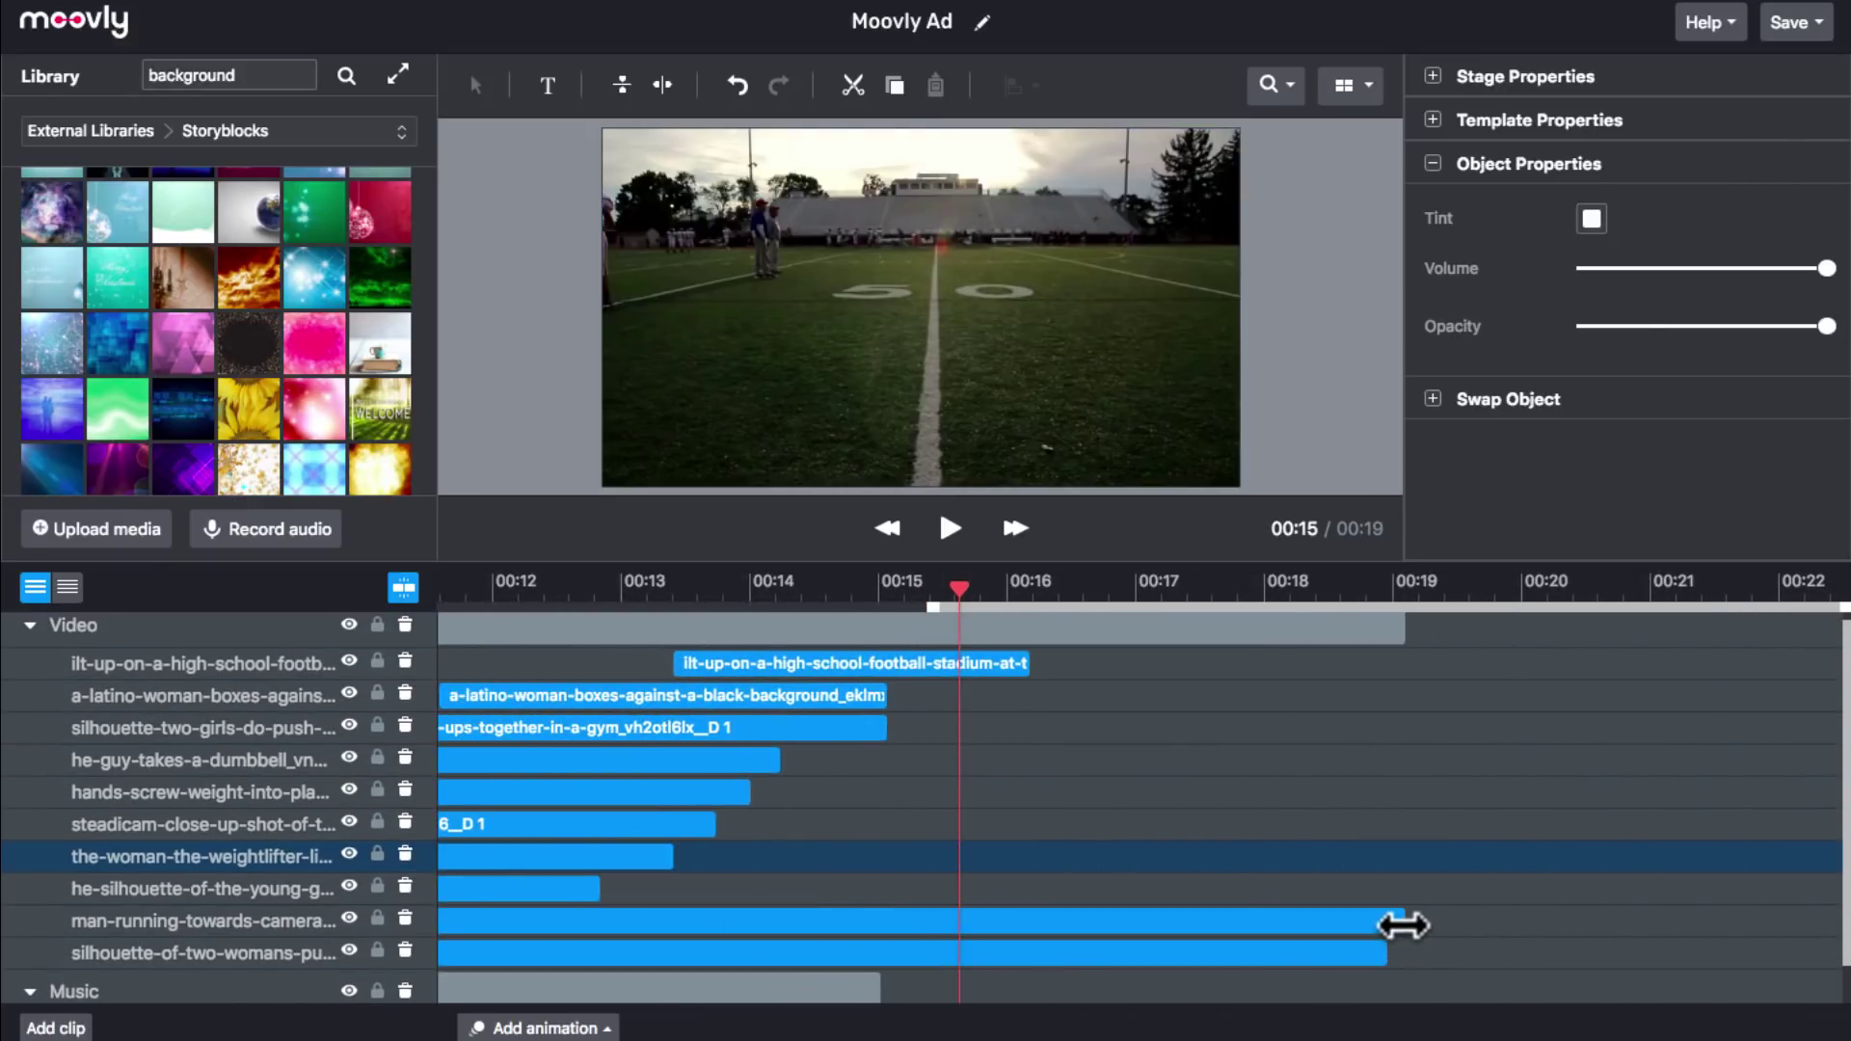
left_click_drag(1404, 921, 673, 921)
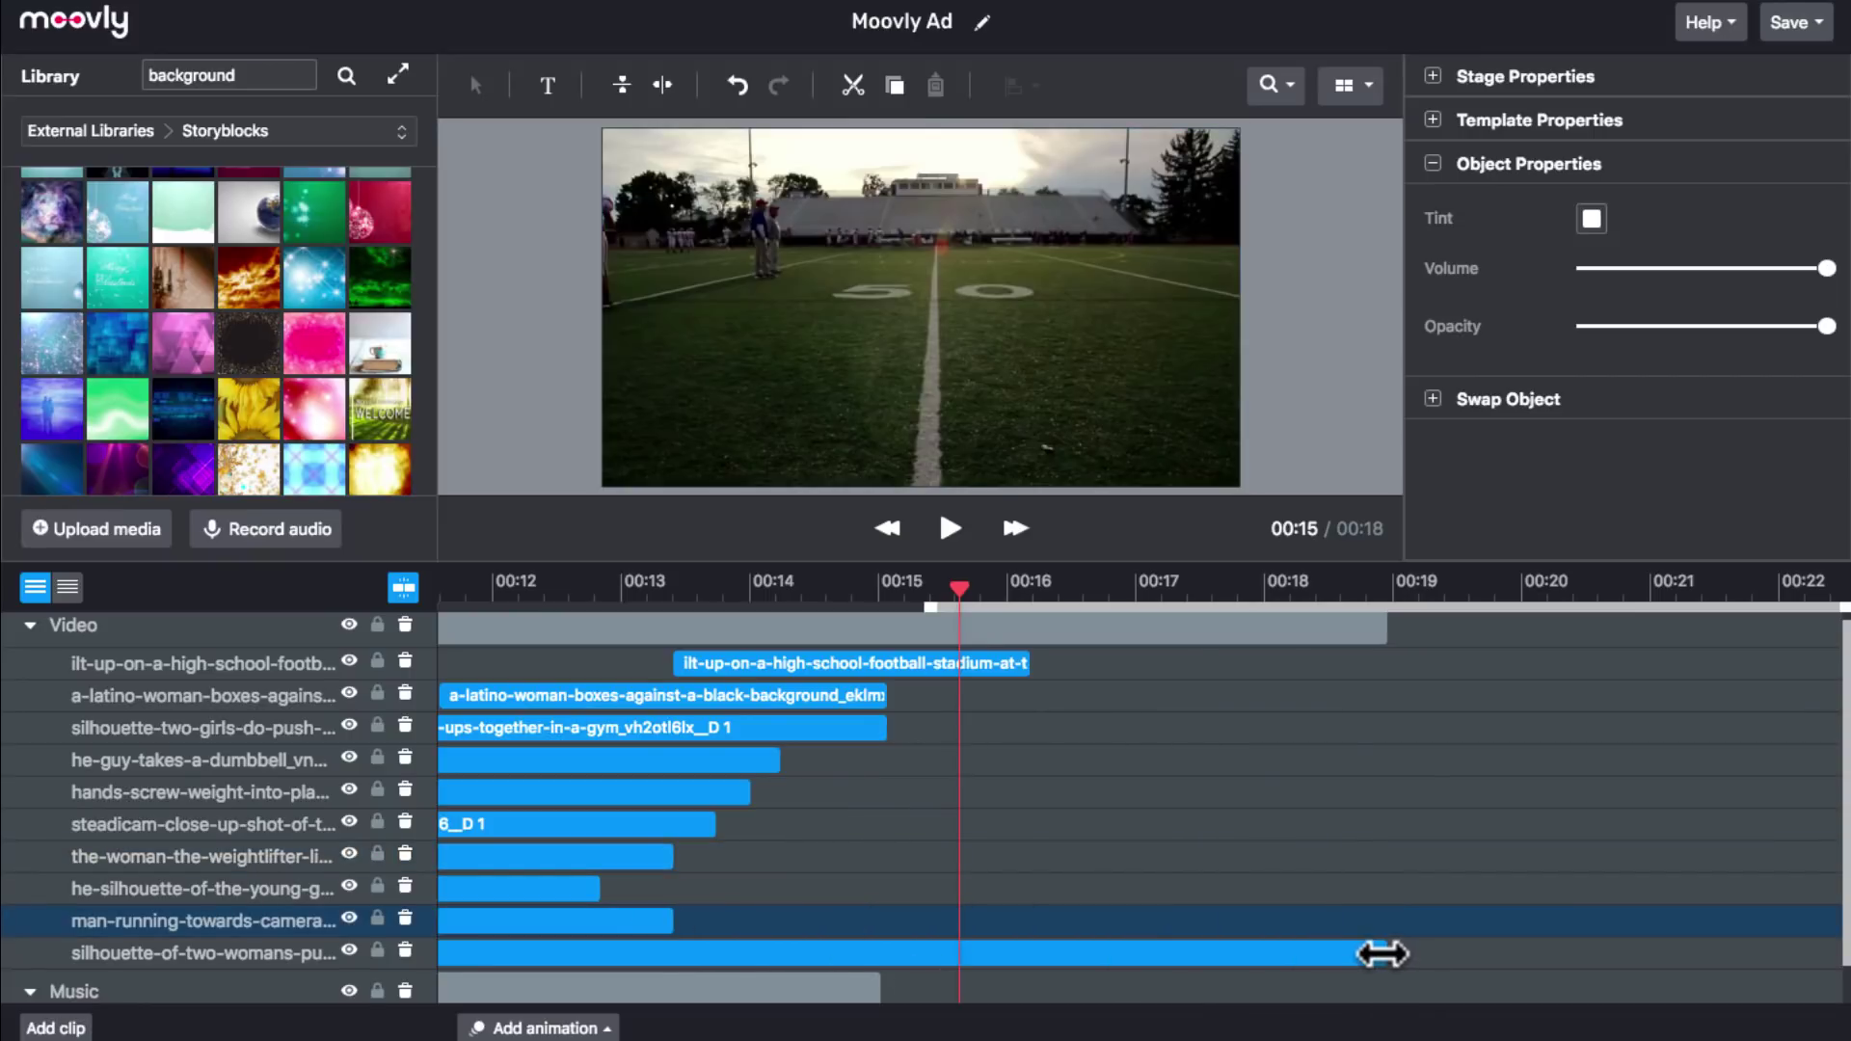
left_click_drag(1385, 953, 670, 935)
scroll(663, 926, "left", 10)
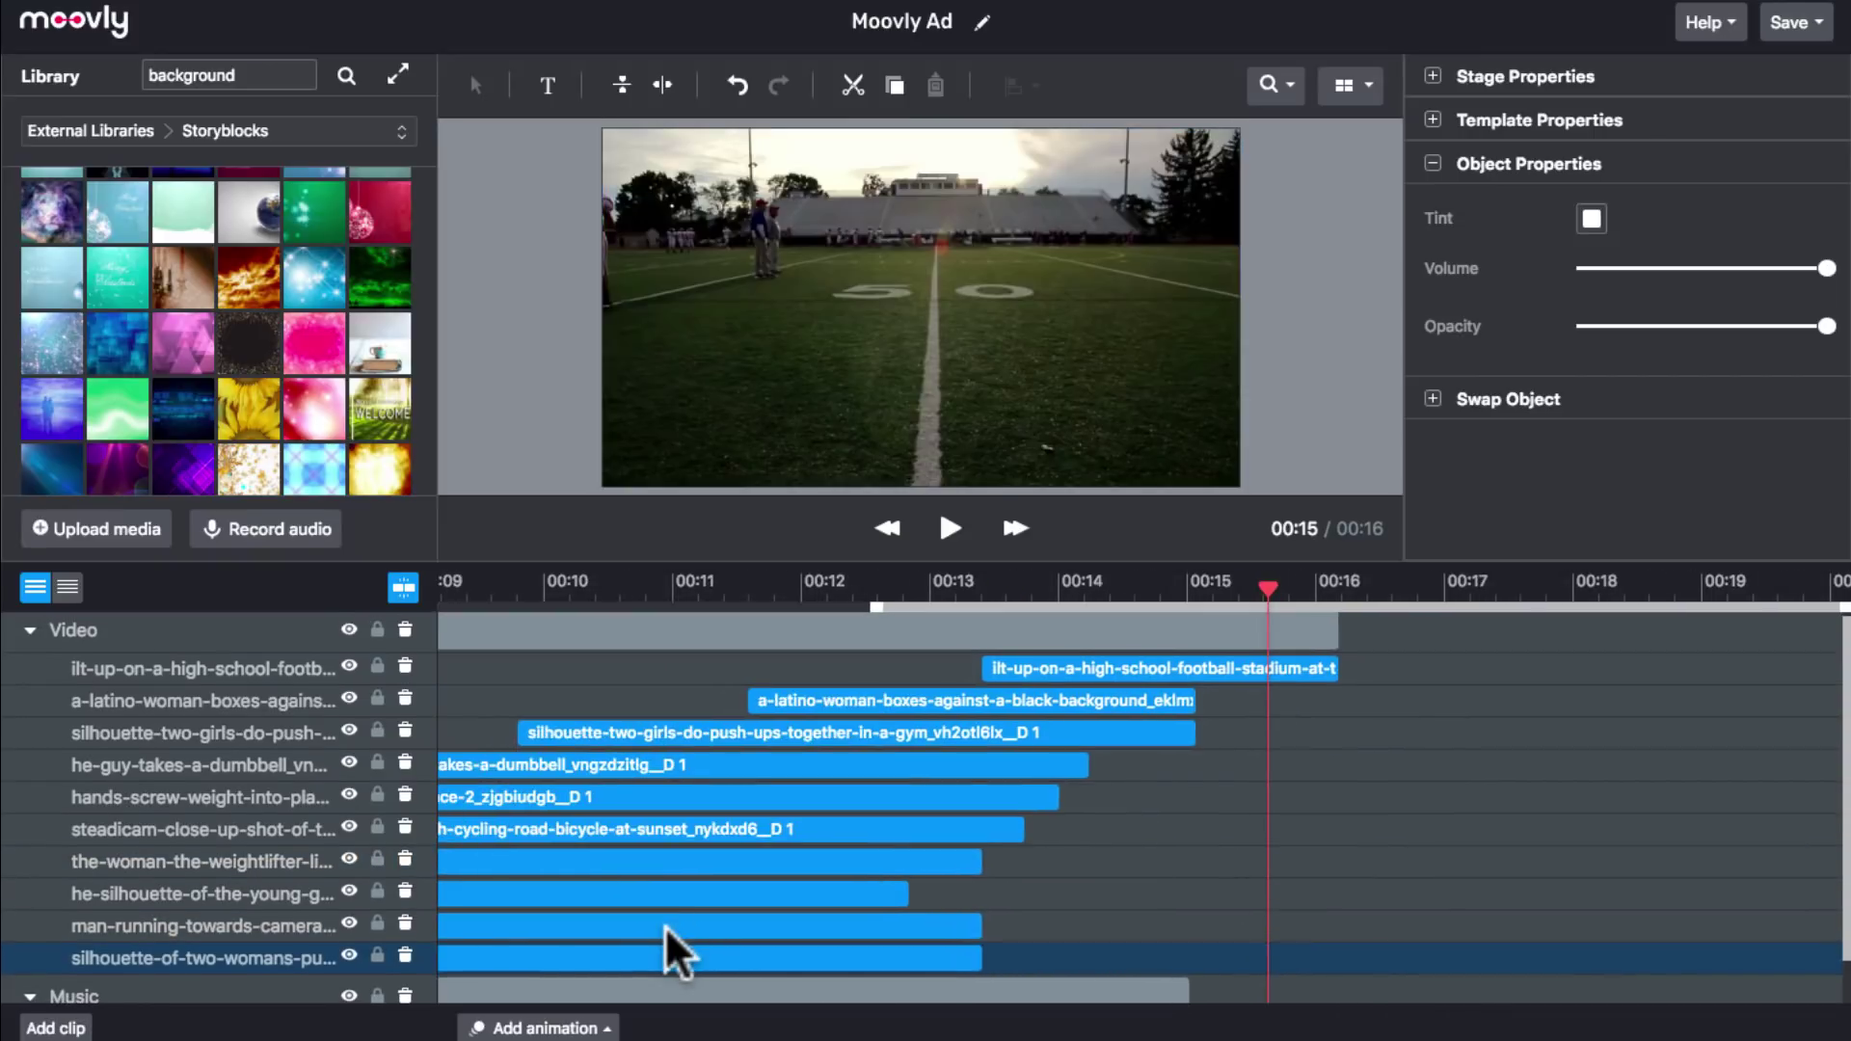
scroll(663, 925, "left", 14)
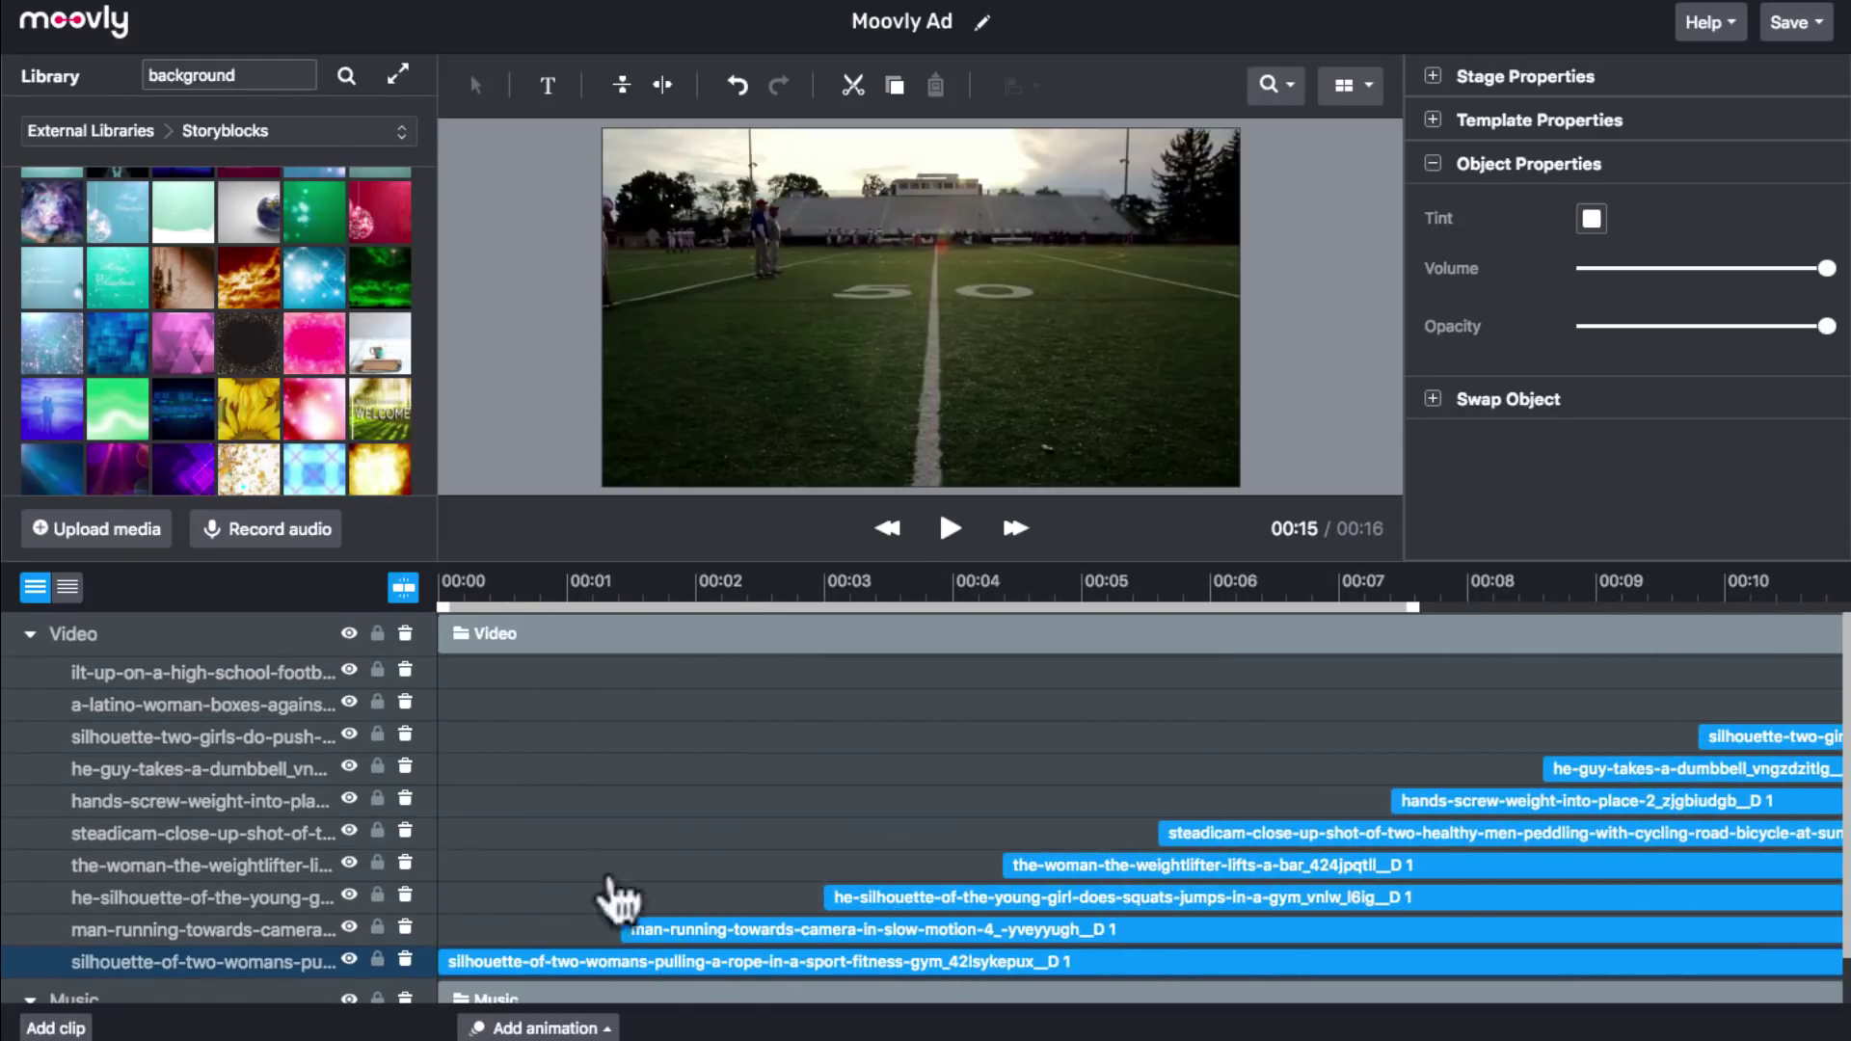
left_click(455, 593)
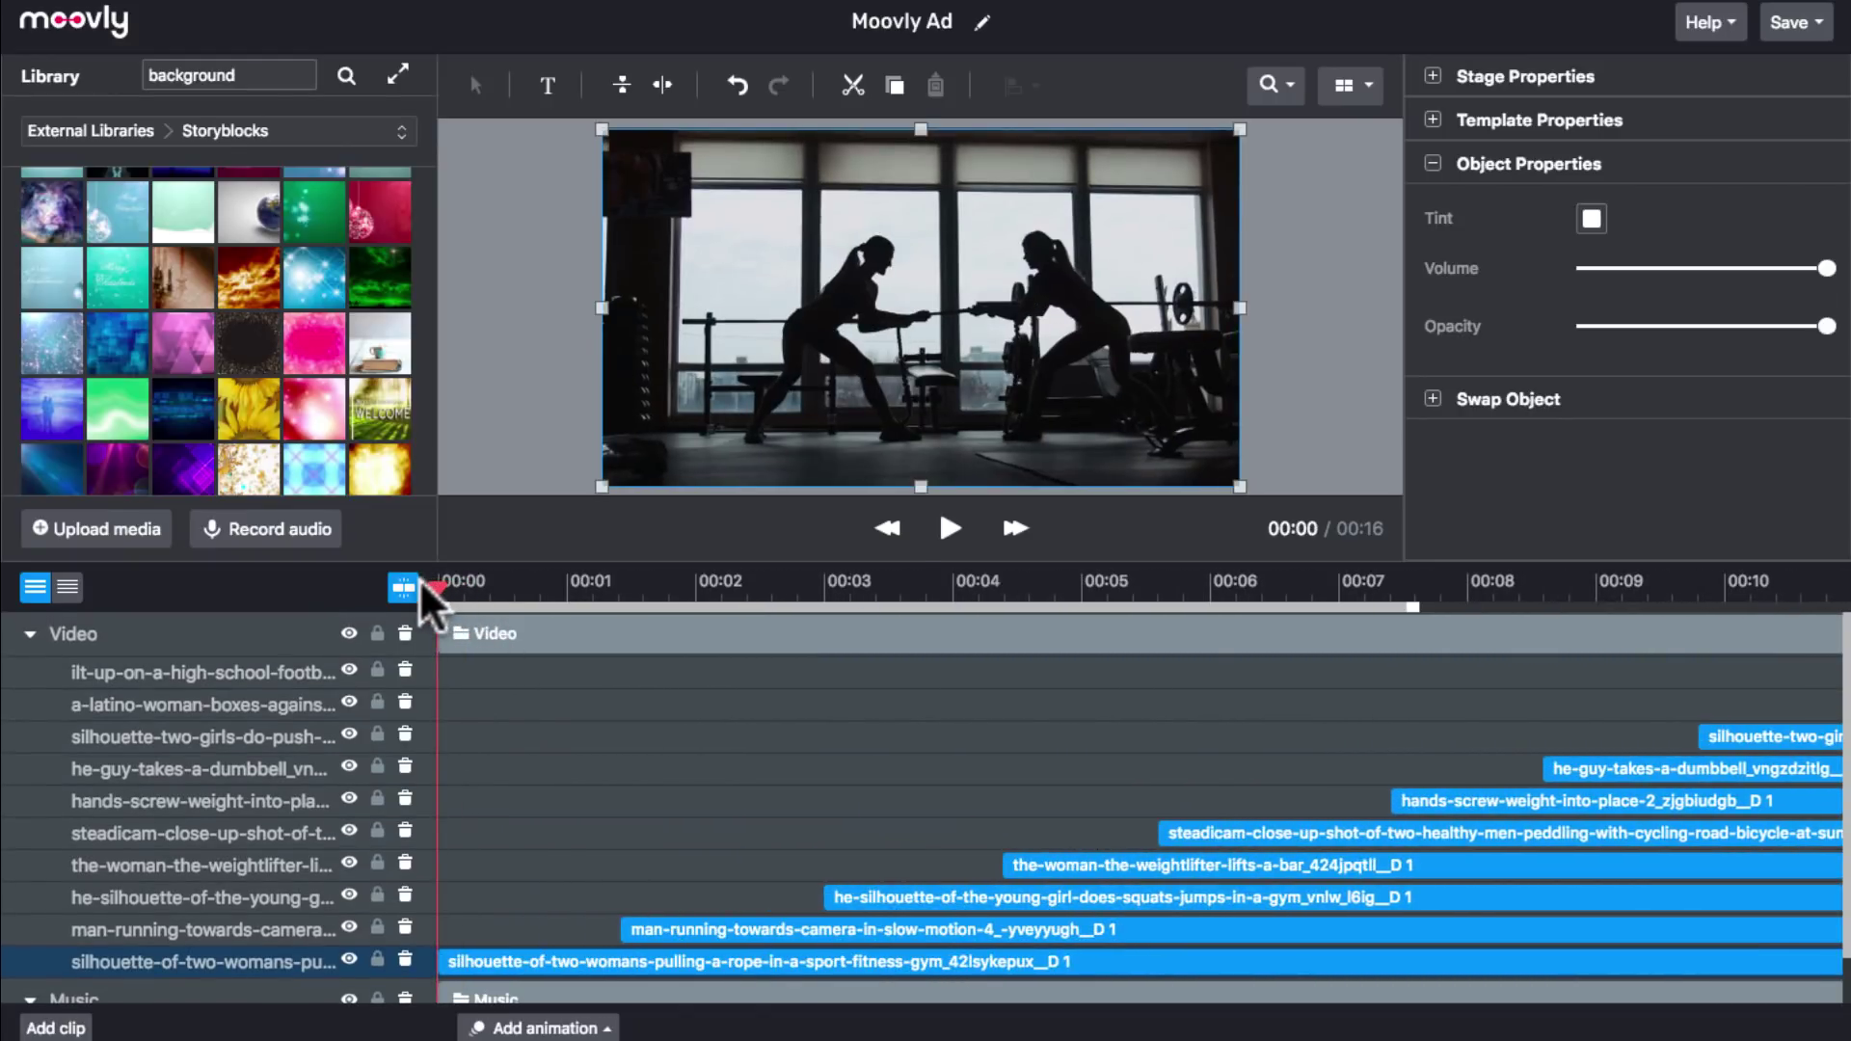
key("space")
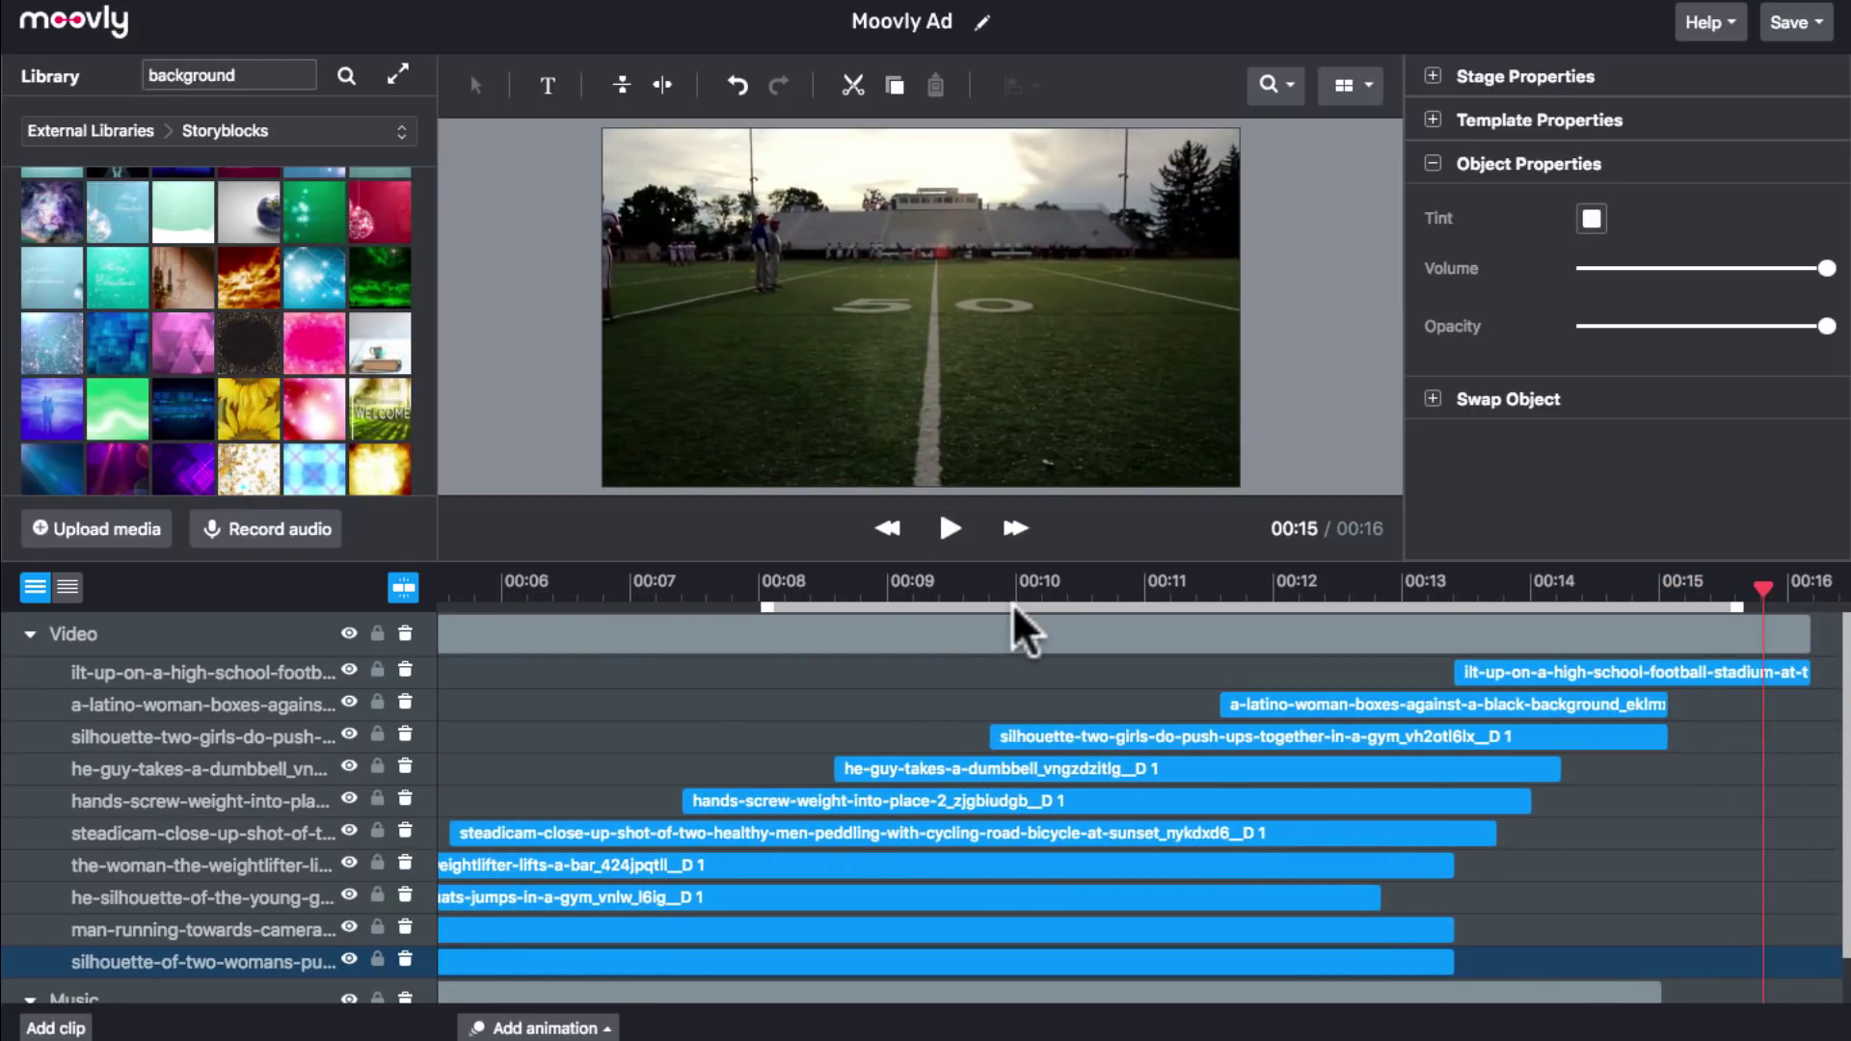
left_click_drag(1012, 603, 704, 603)
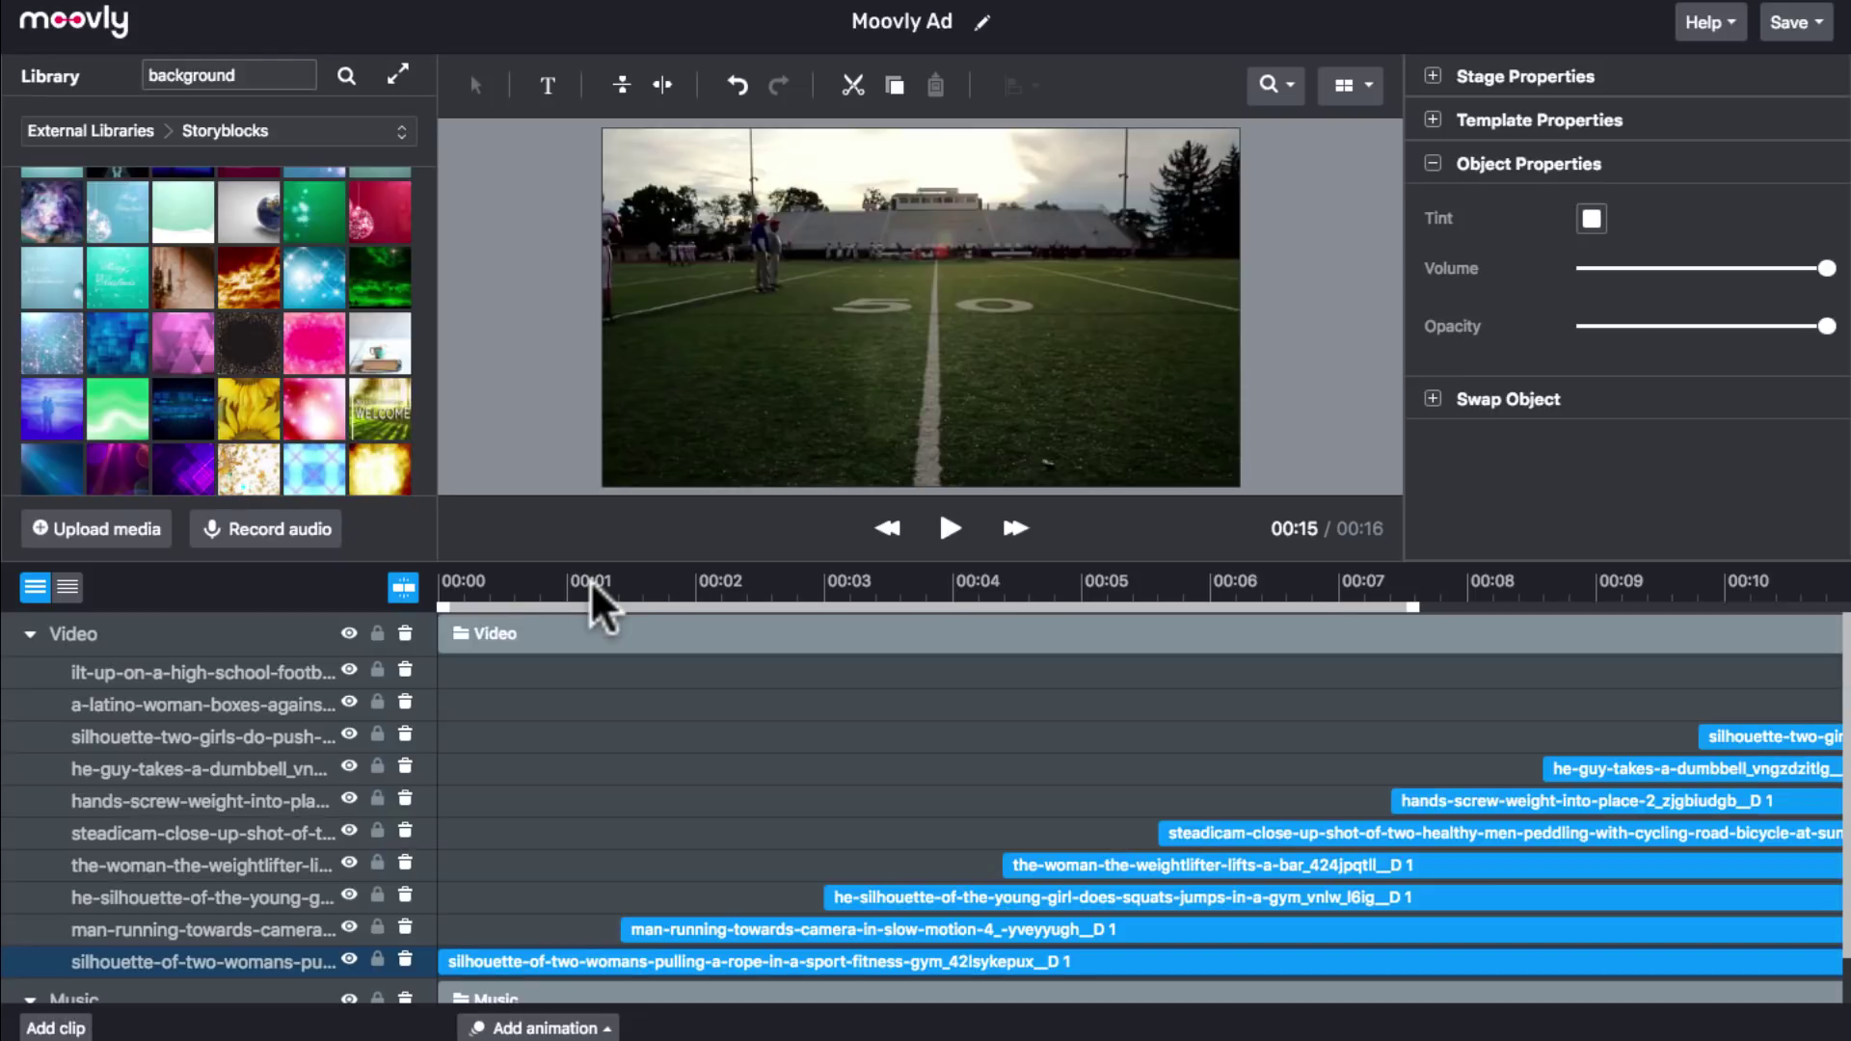
mouse_move(590, 581)
left_mouse_down()
mouse_move(656, 594)
mouse_move(618, 586)
left_mouse_up()
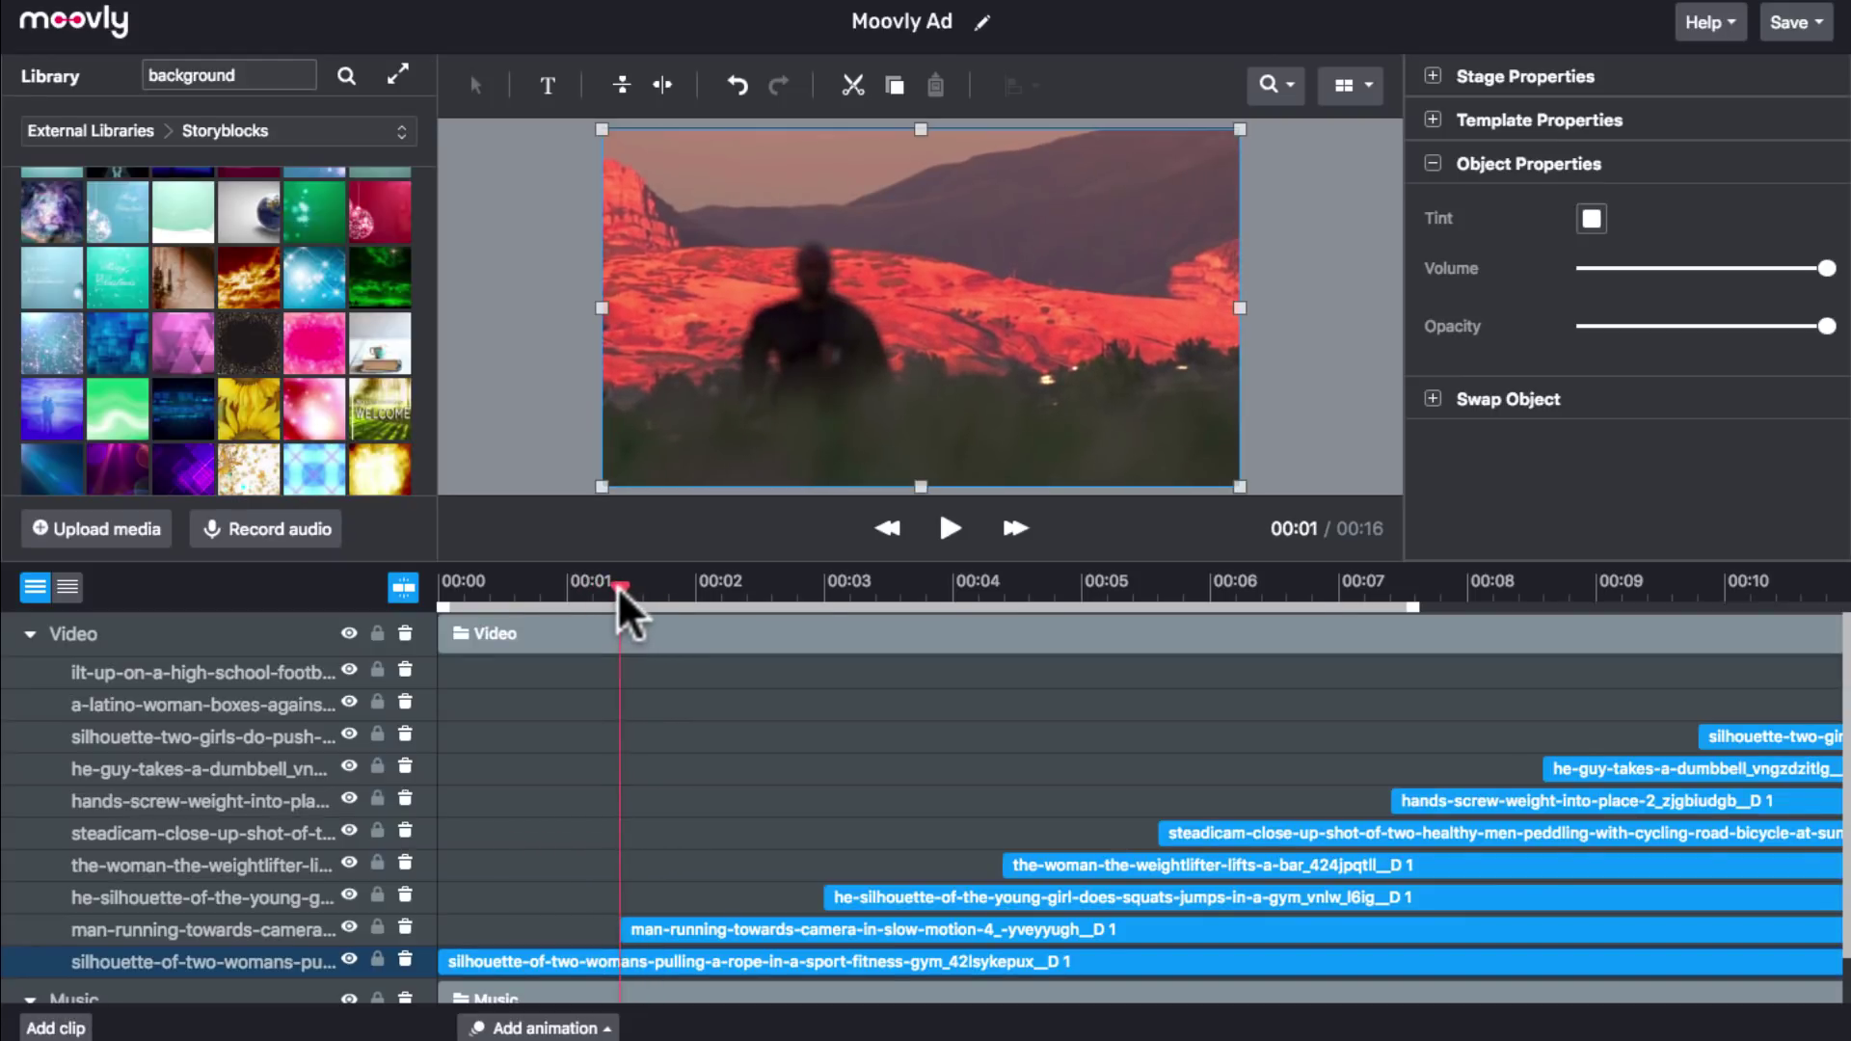
Trim the opening off the man-running clip and return it to start near 00:01.
left_click(627, 937)
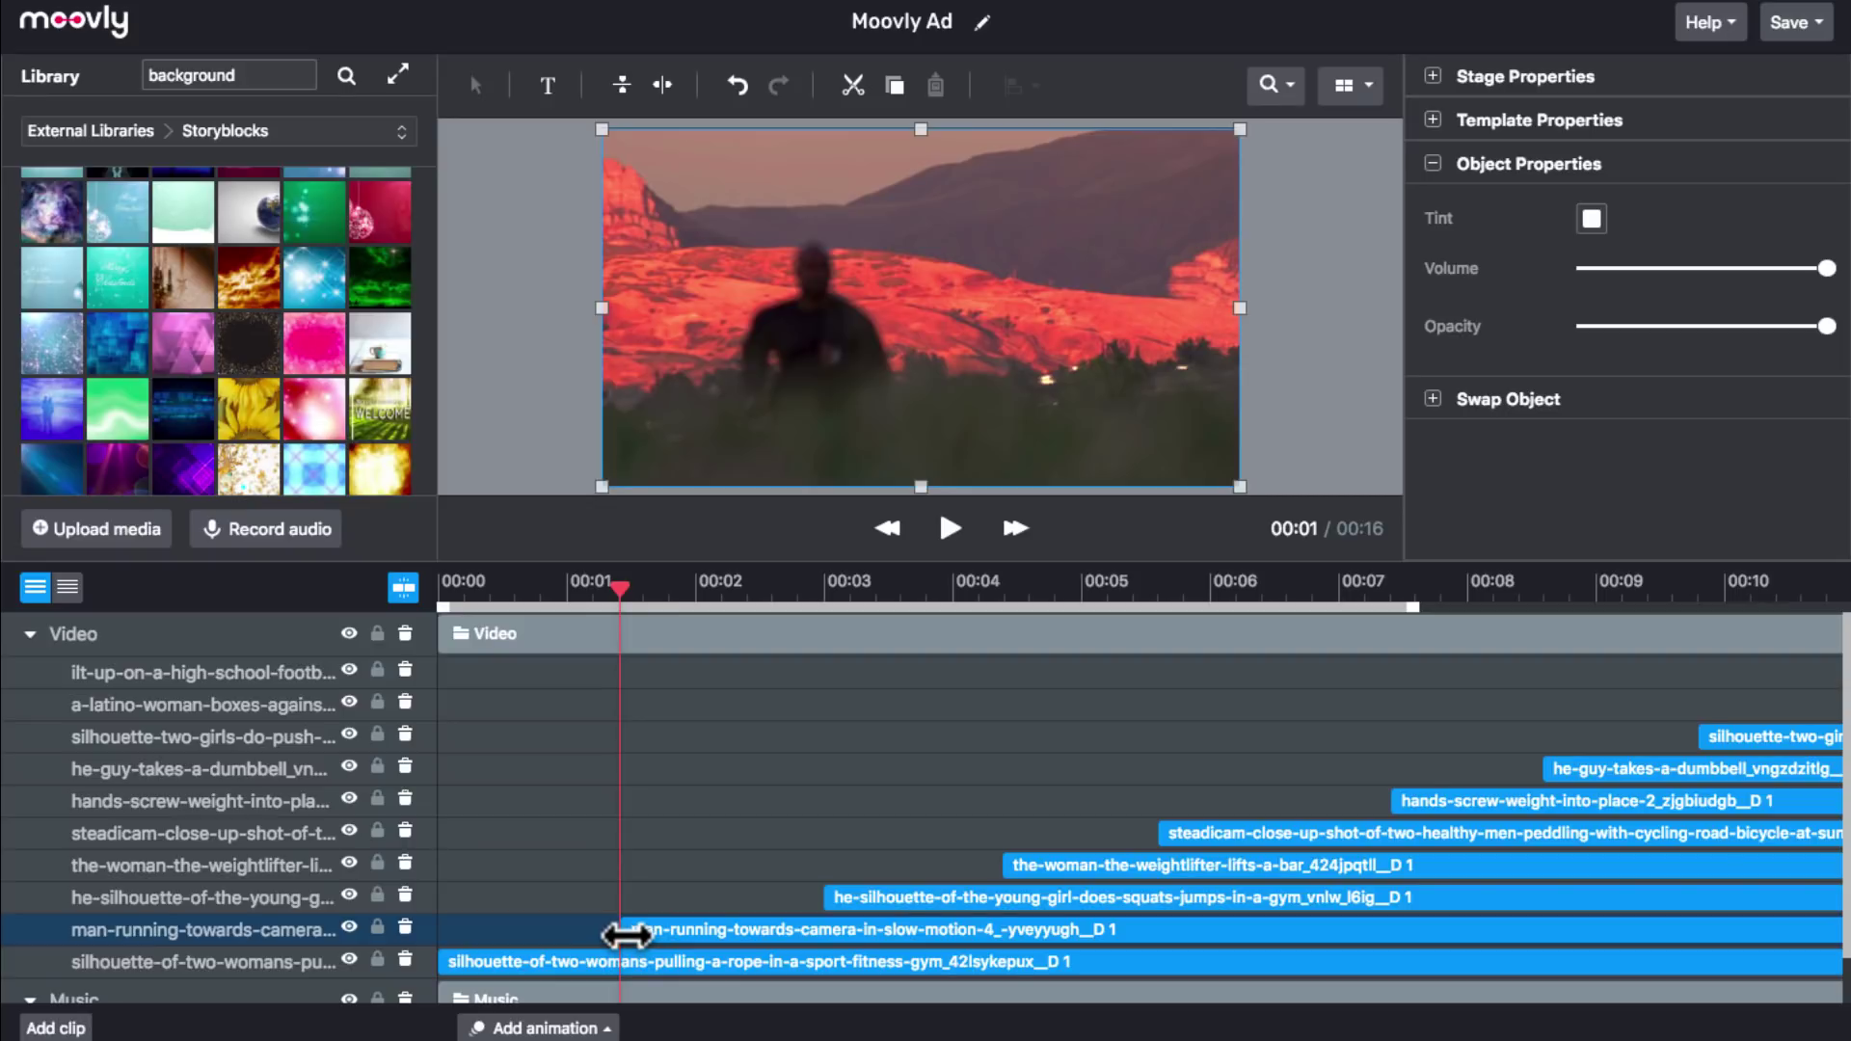
left_click_drag(627, 935, 733, 936)
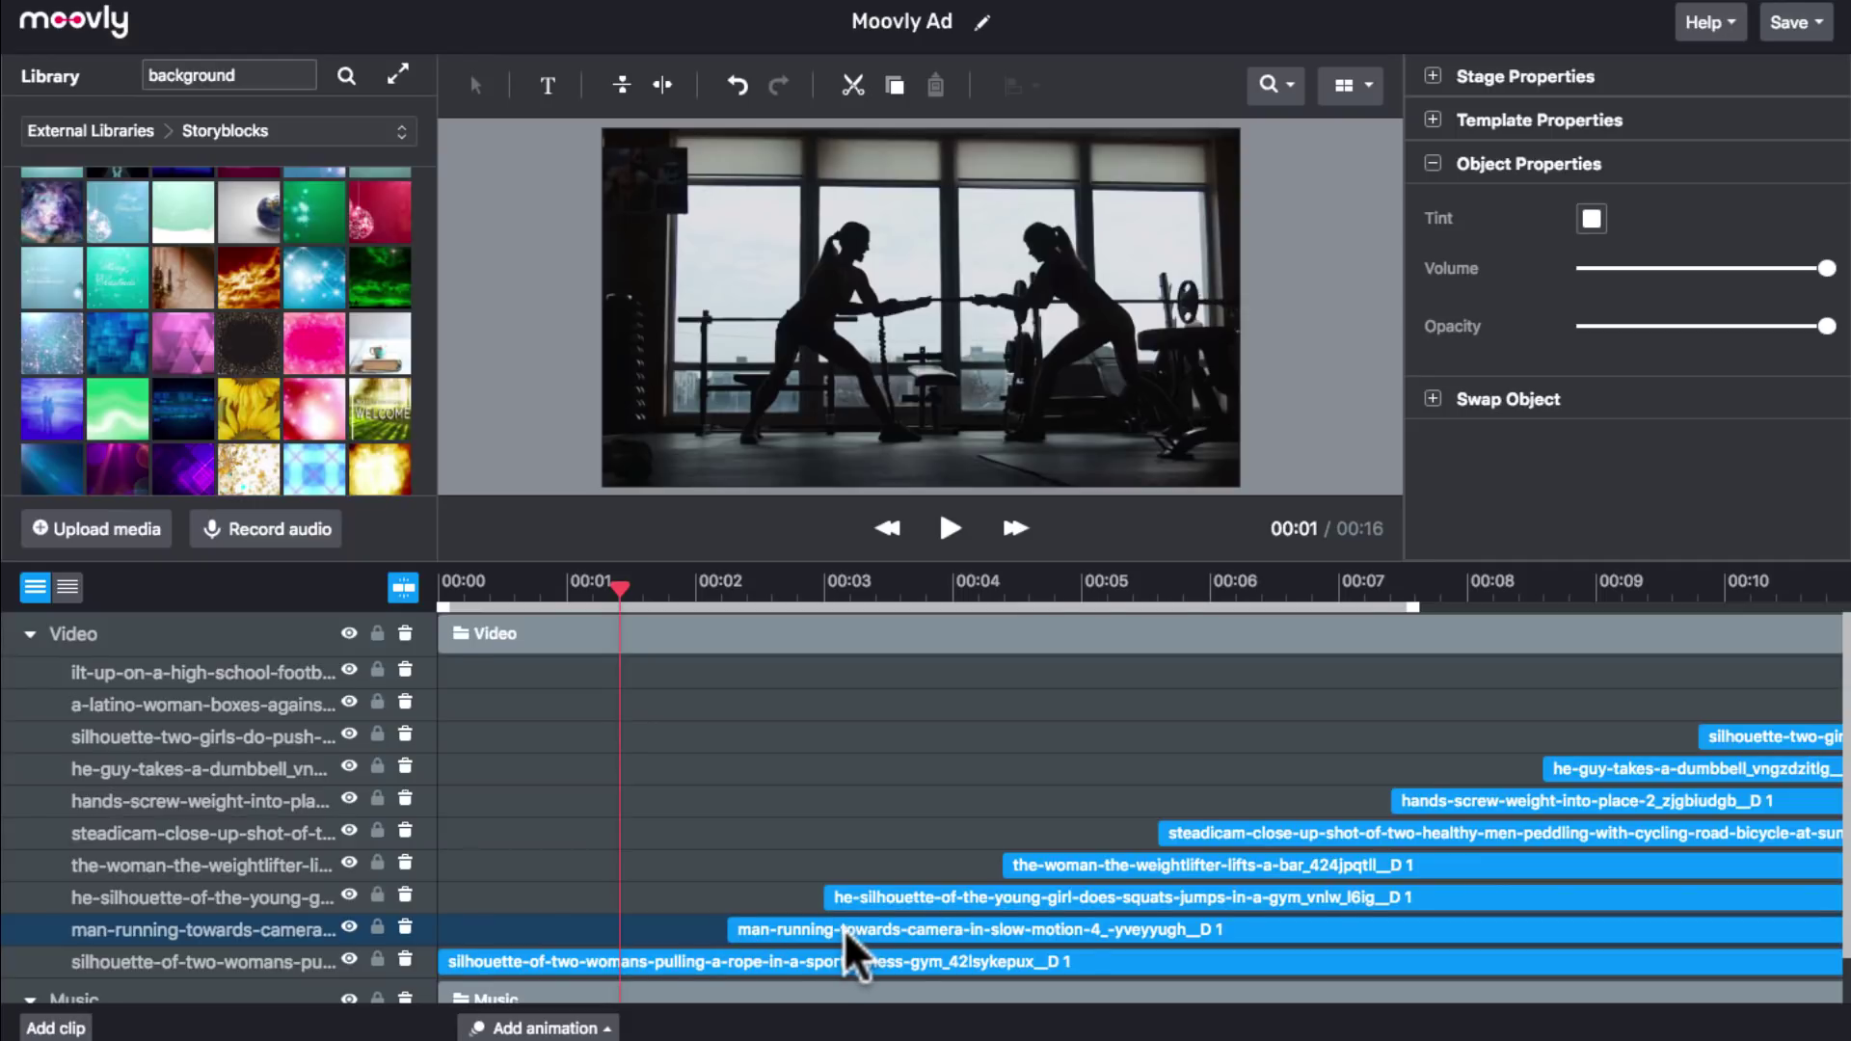
left_click_drag(842, 928, 733, 930)
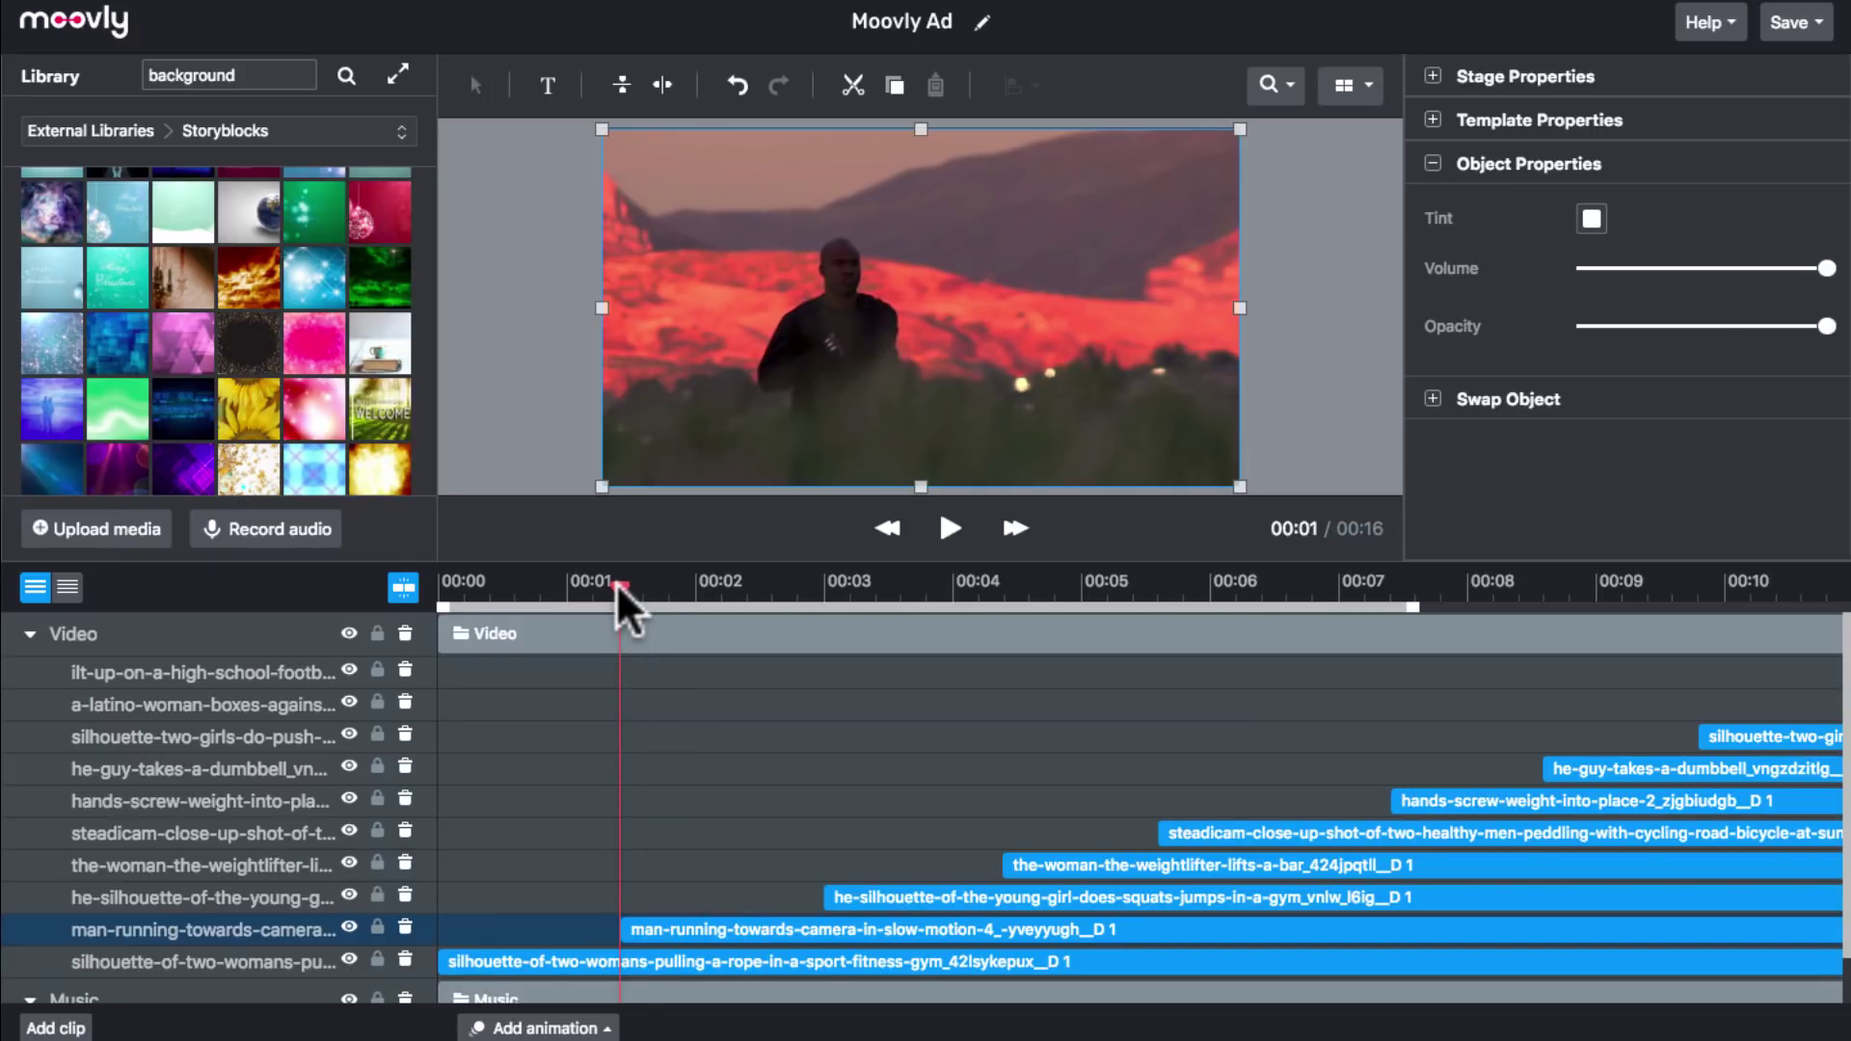
left_click_drag(618, 590, 621, 588)
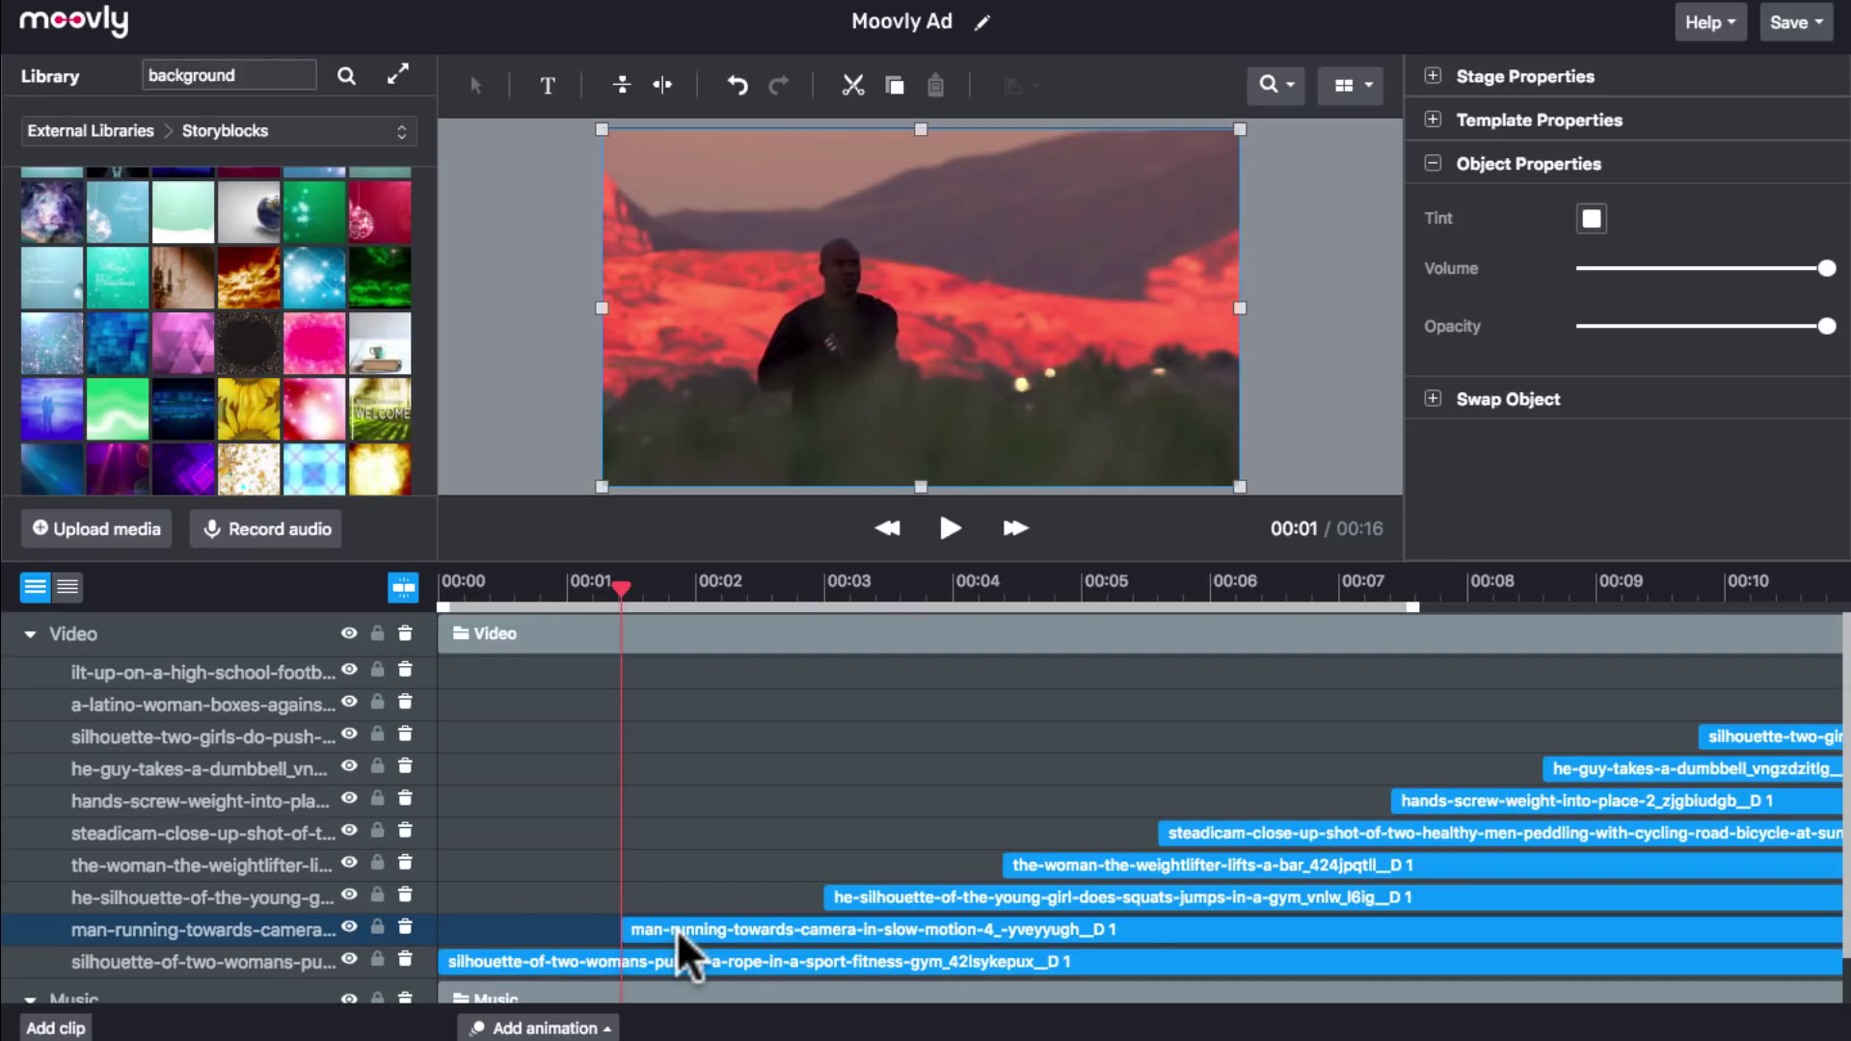
left_click_drag(872, 571, 819, 586)
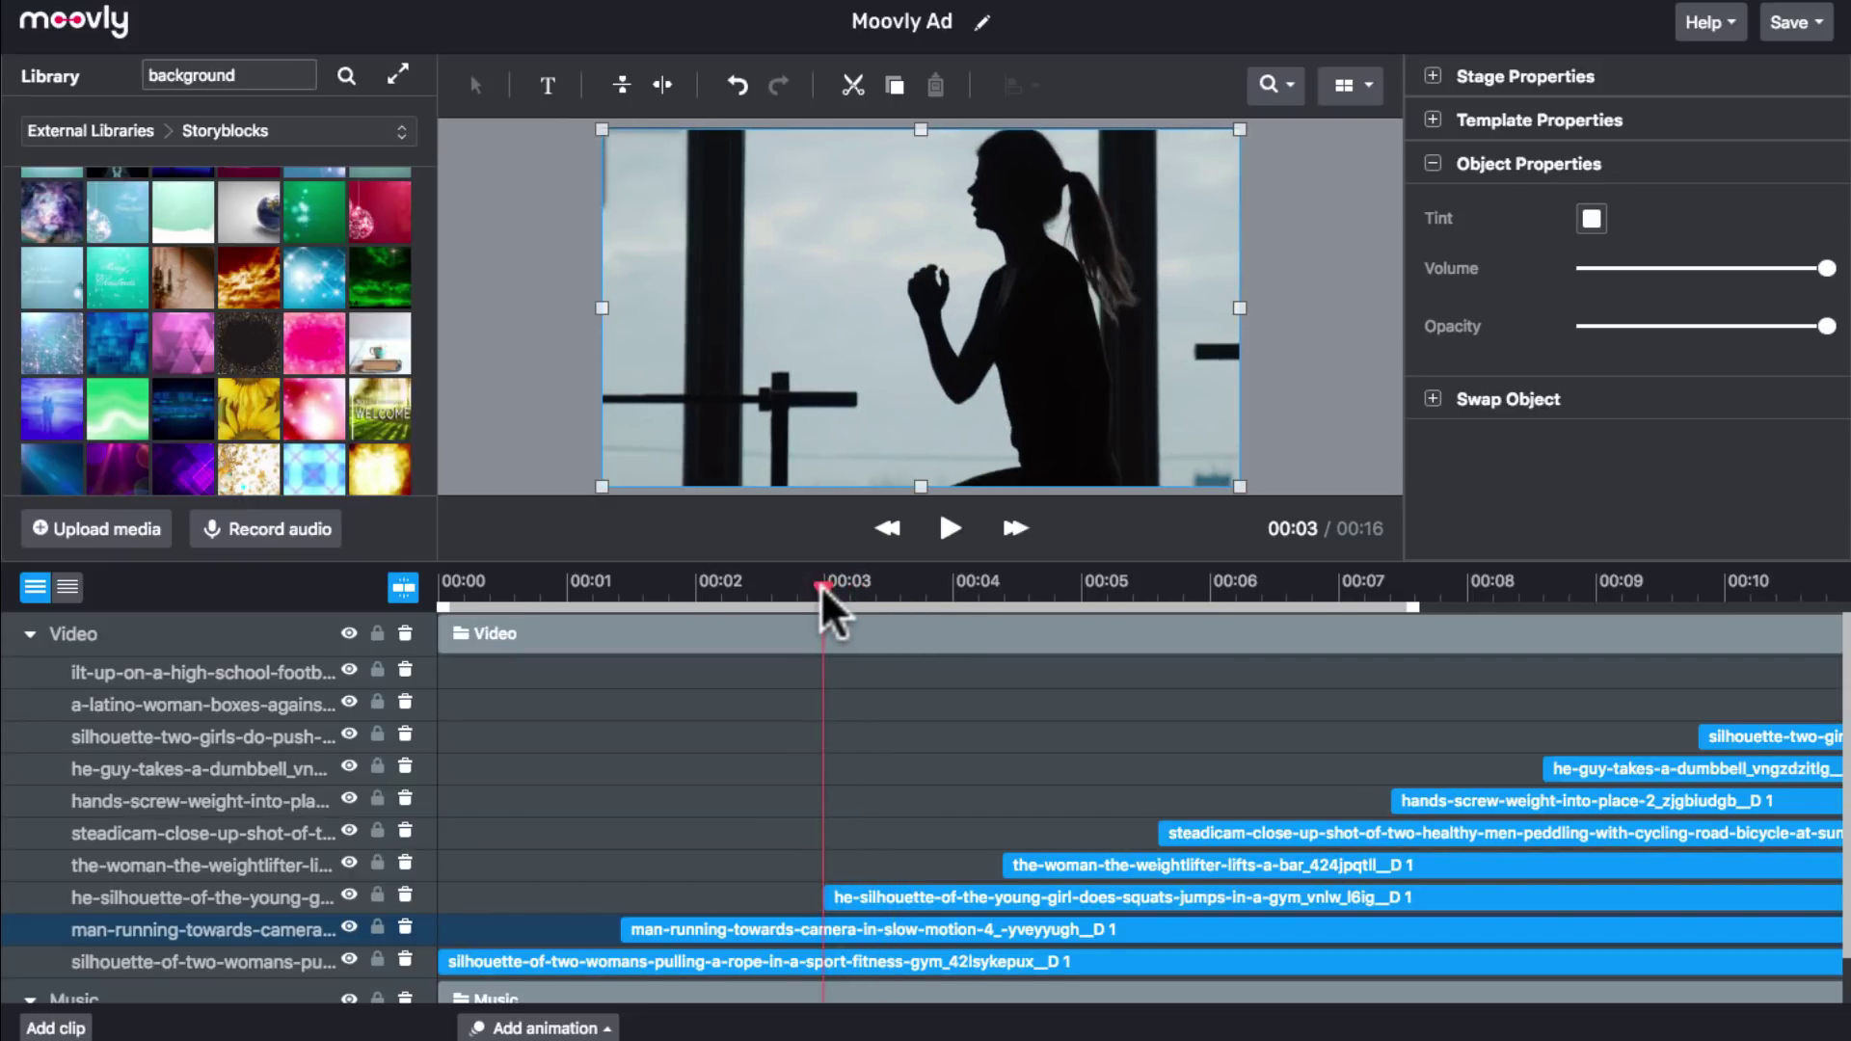
Re-time the start of the young-girl squats silhouette clip and preview the transition.
left_click(870, 894)
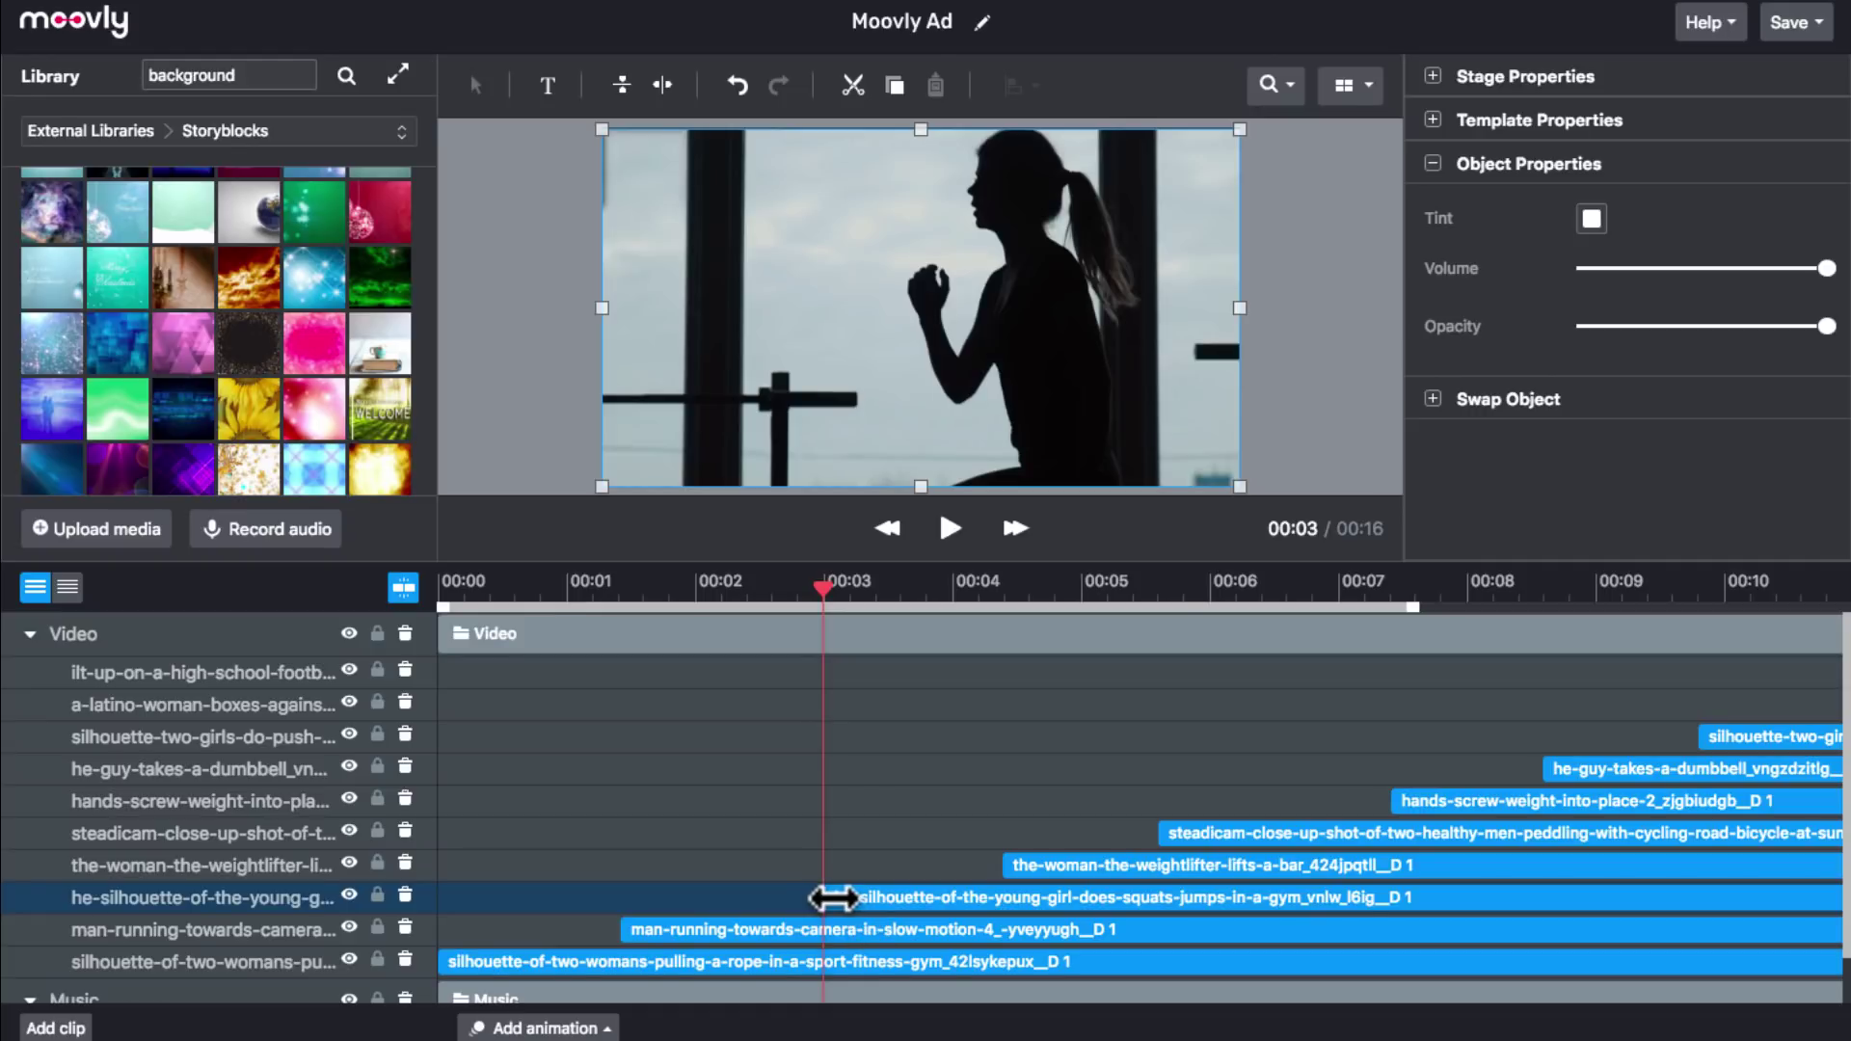
left_click_drag(843, 895, 897, 895)
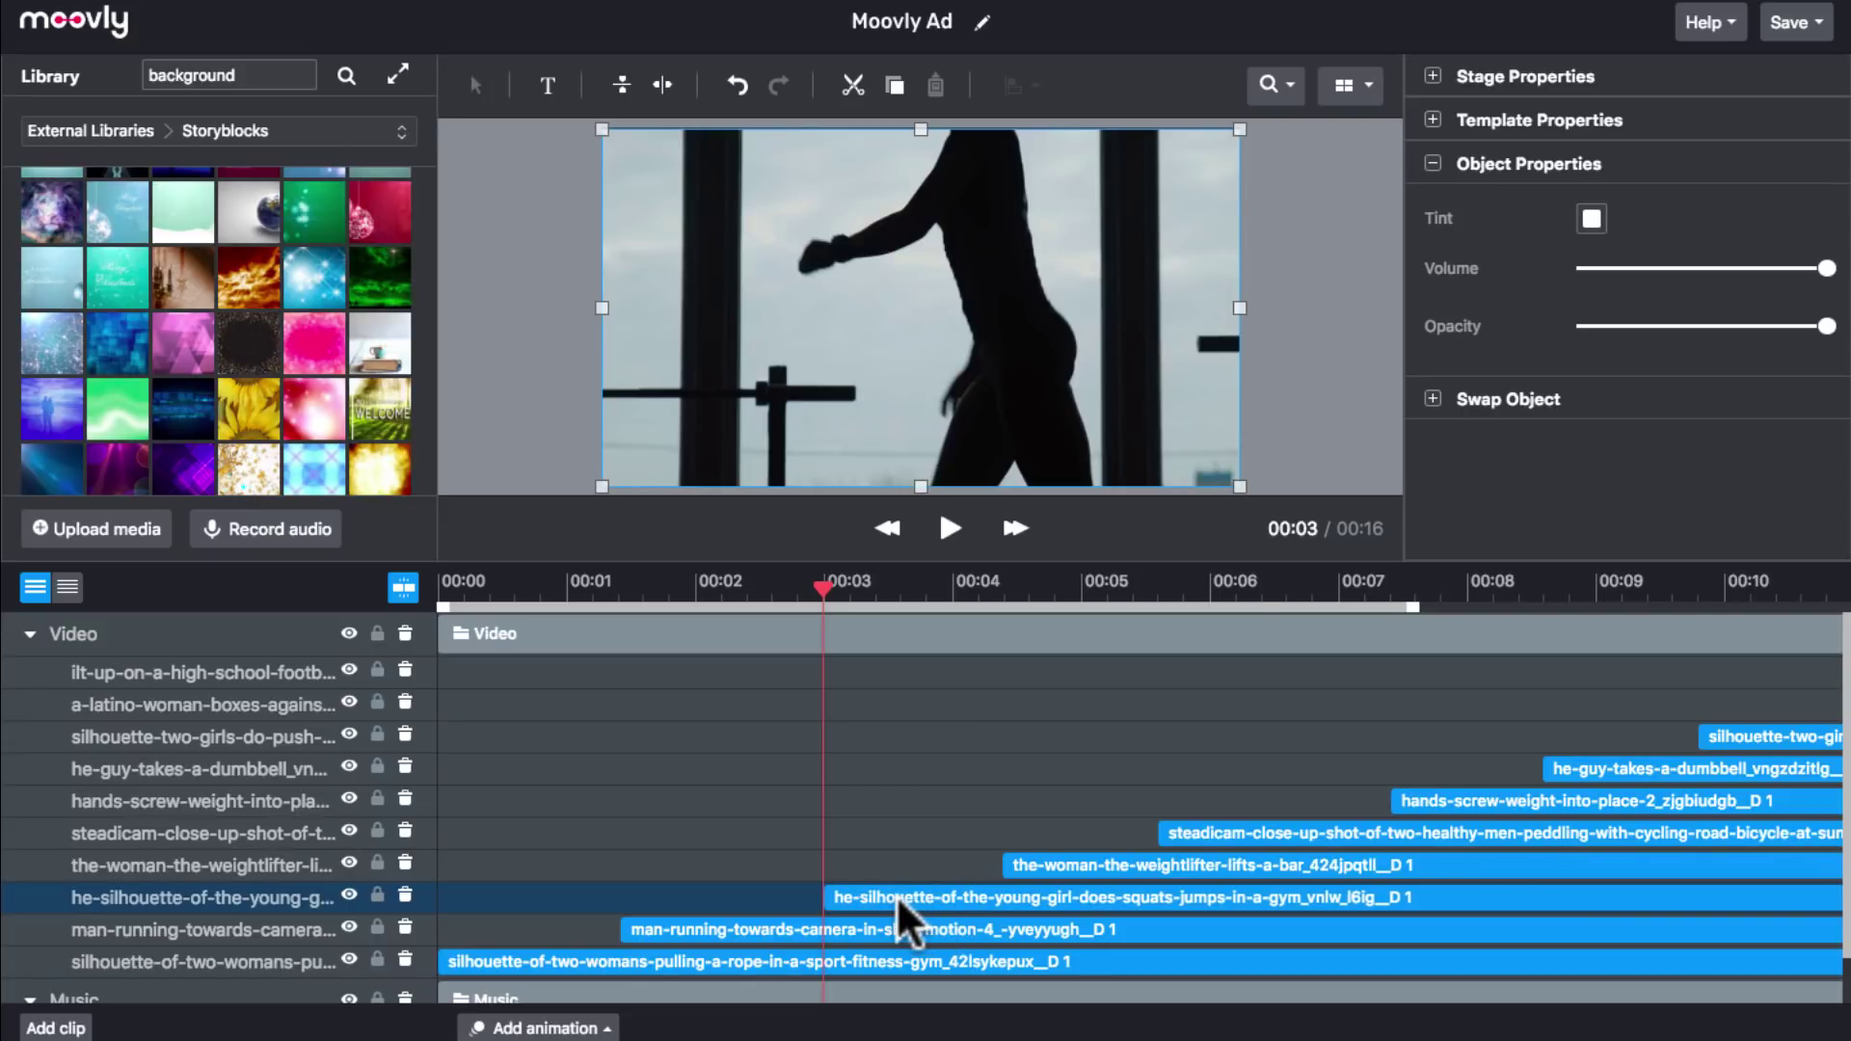
left_click(950, 528)
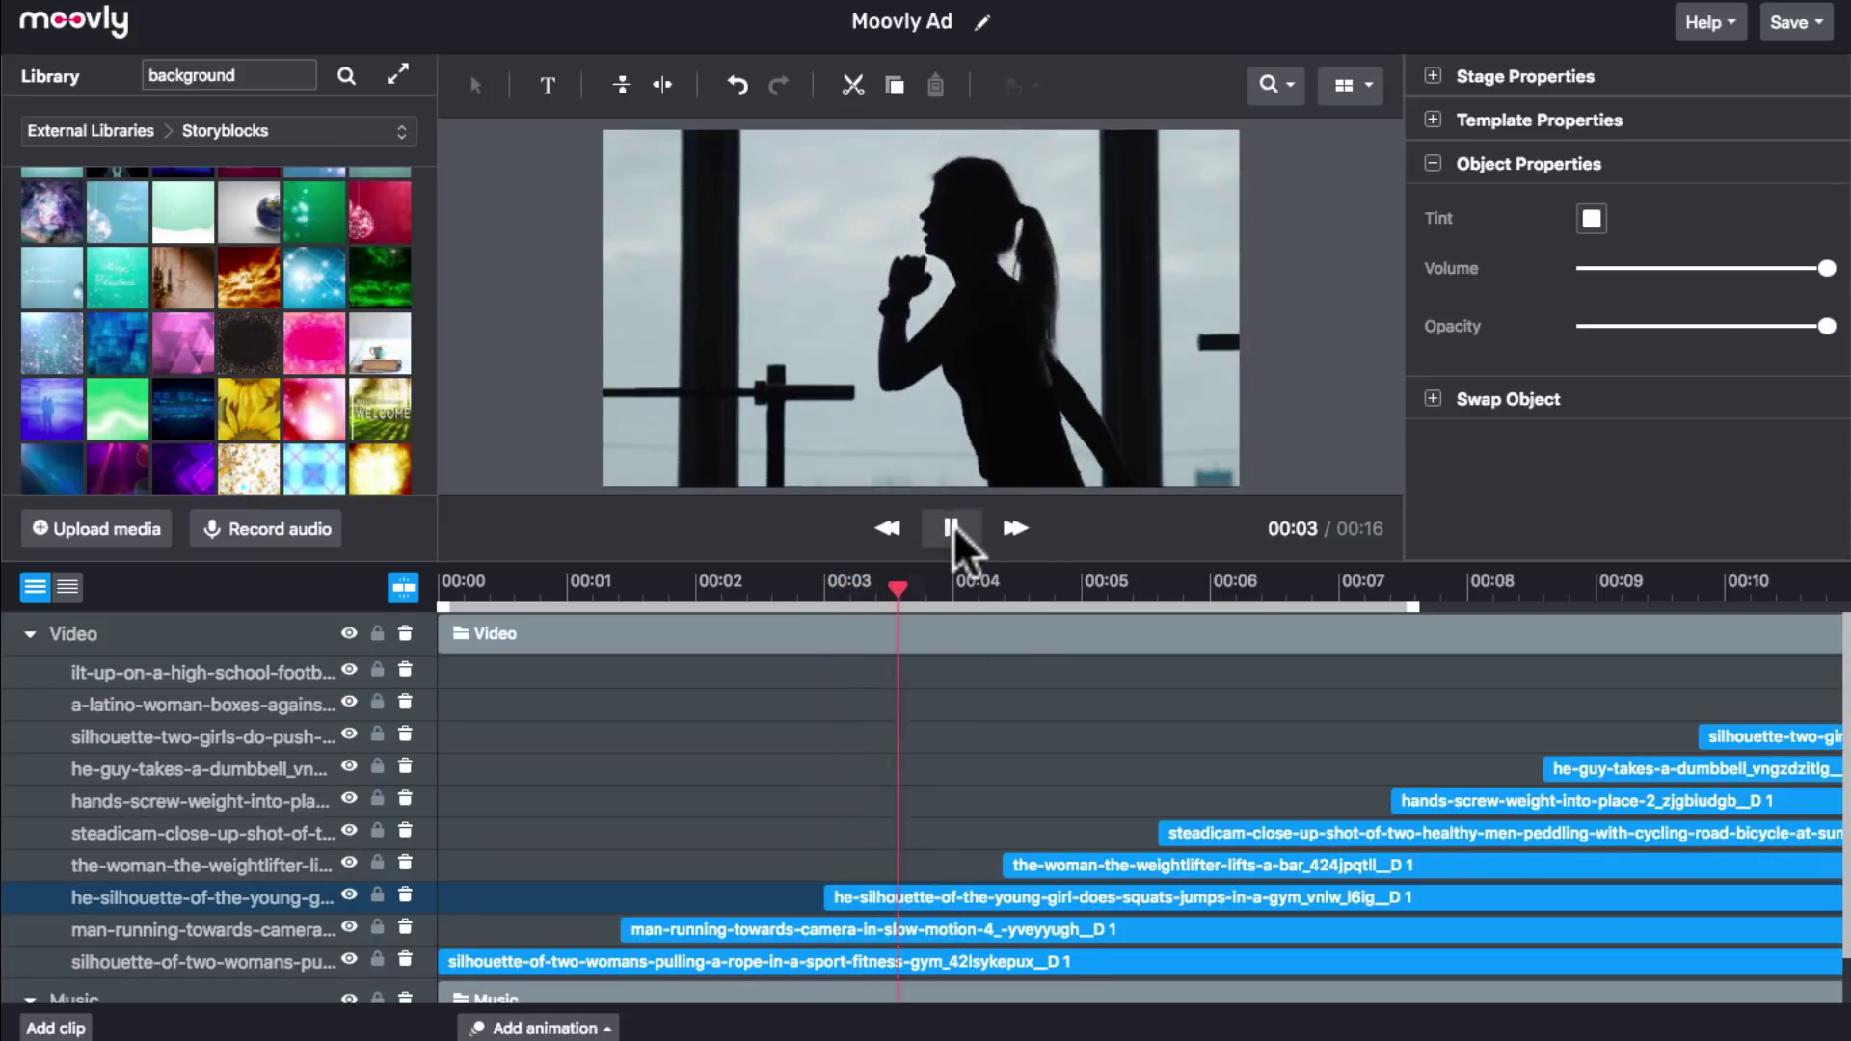
left_click(952, 526)
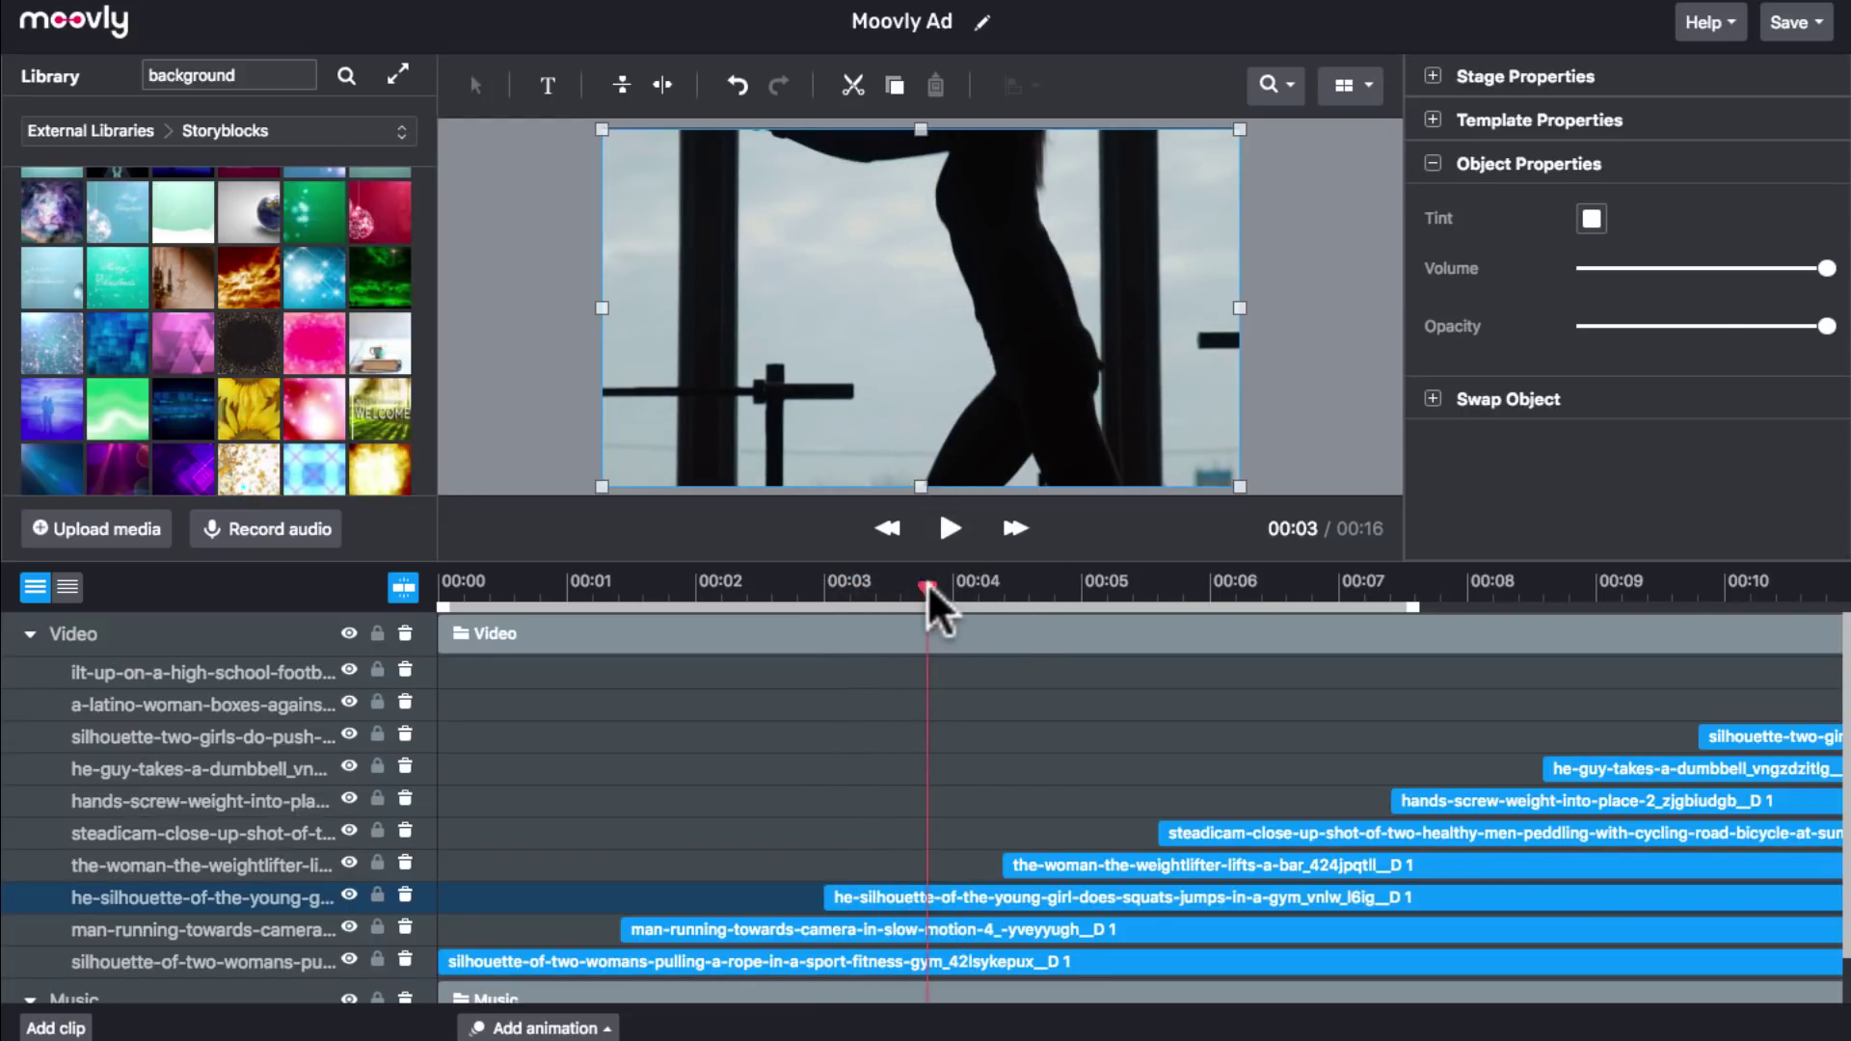
left_click_drag(927, 584, 1003, 590)
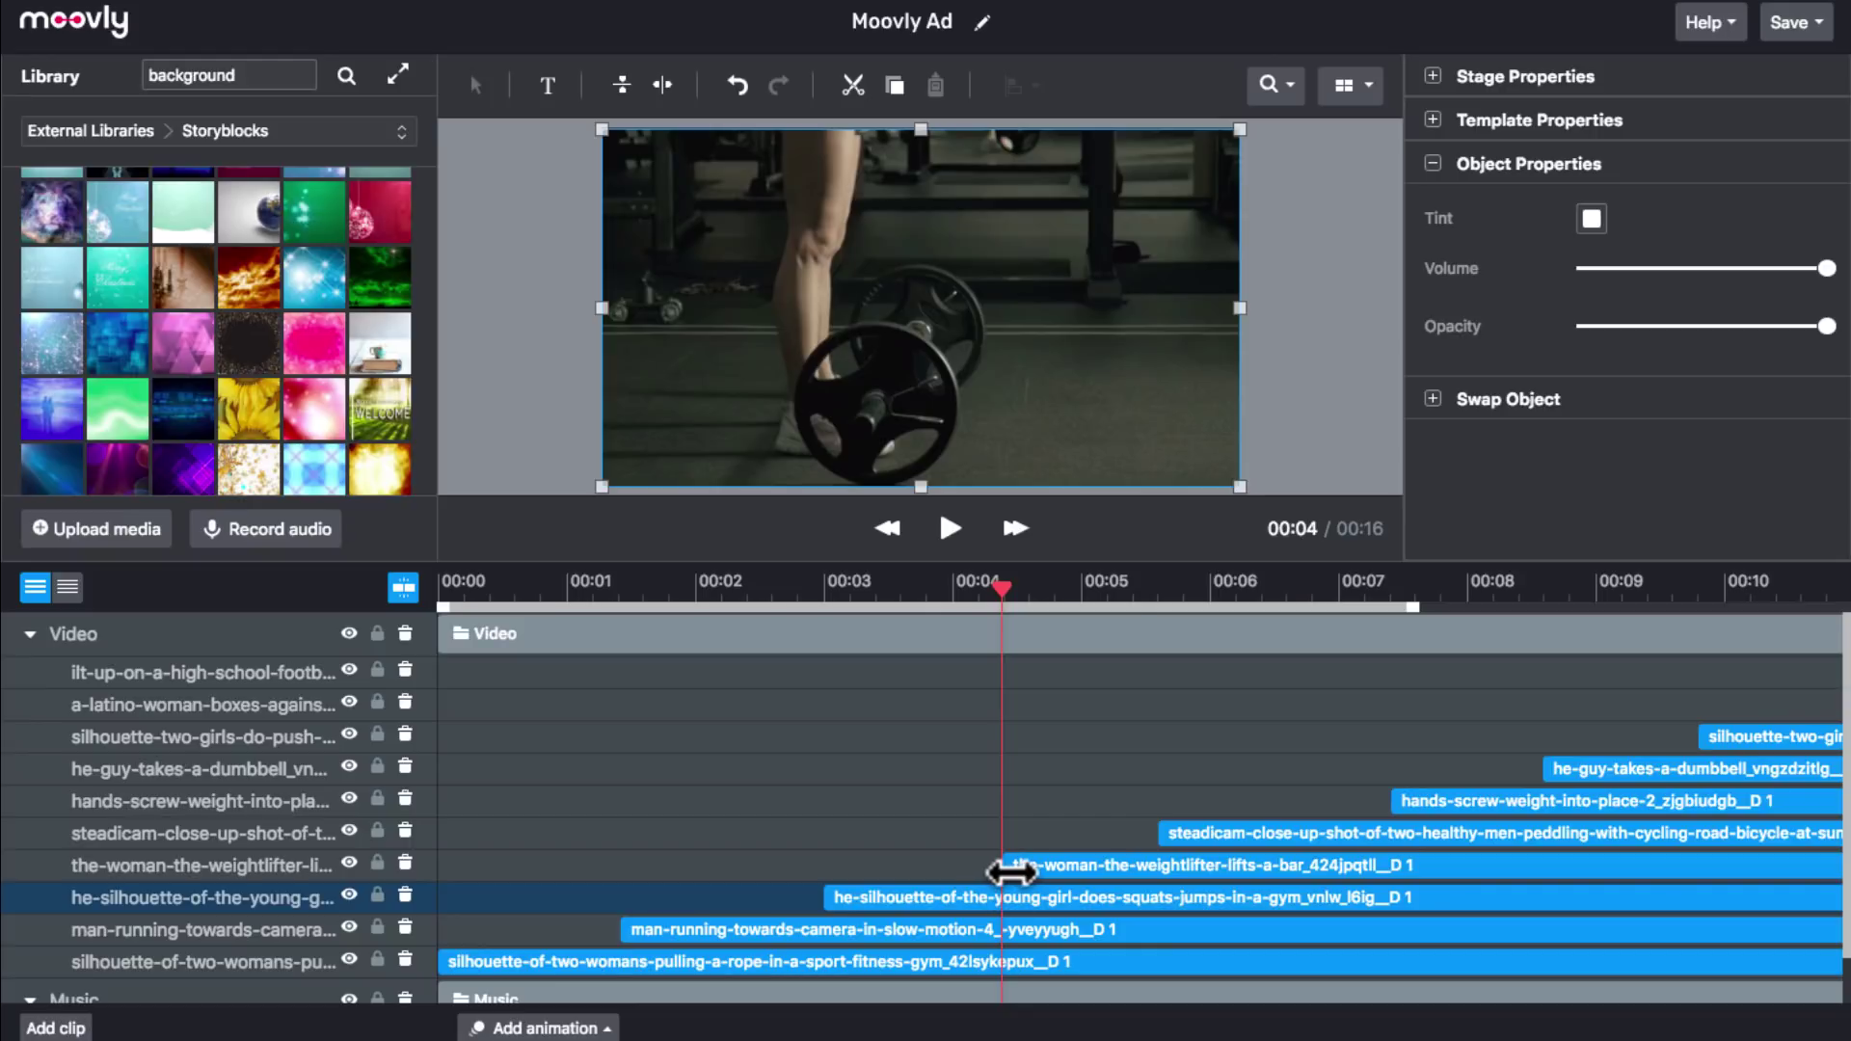
Trim the weightlifter clip's start, move it earlier, and align the playhead to 00:04.
left_click_drag(1009, 867, 1223, 872)
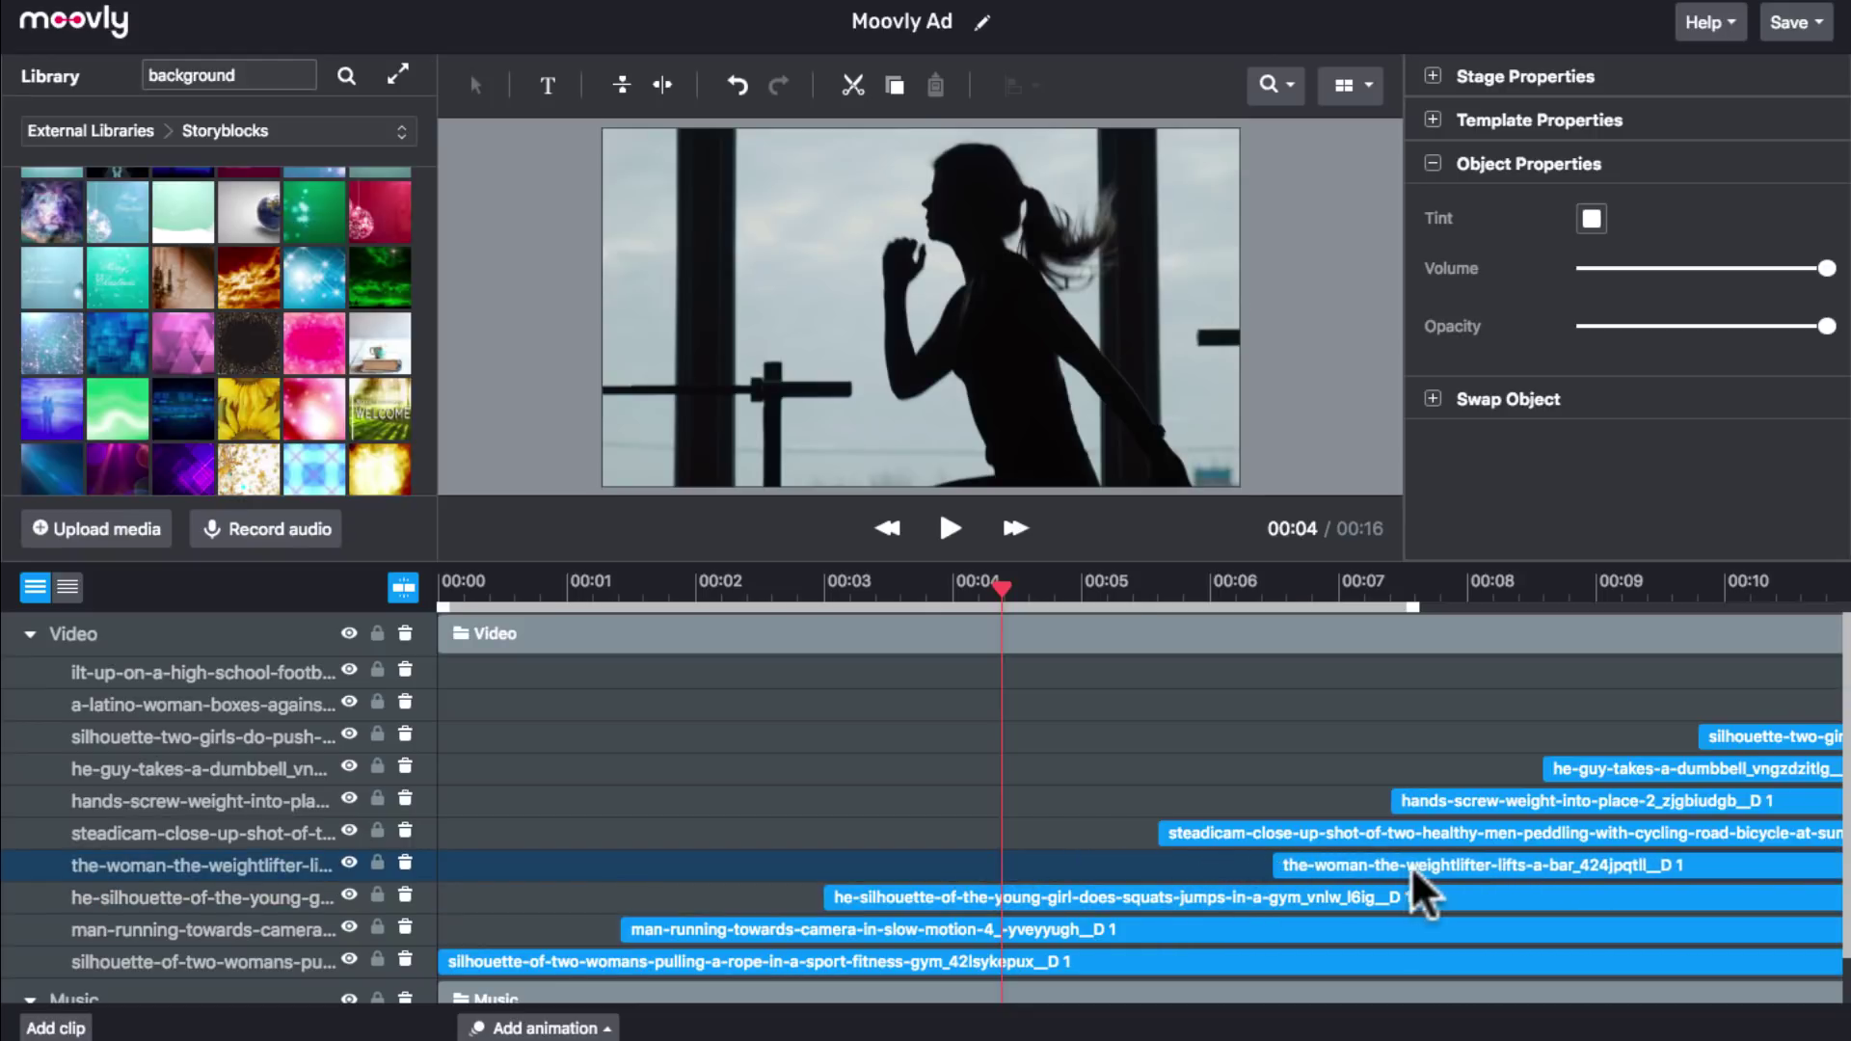
left_click_drag(1427, 862, 1166, 861)
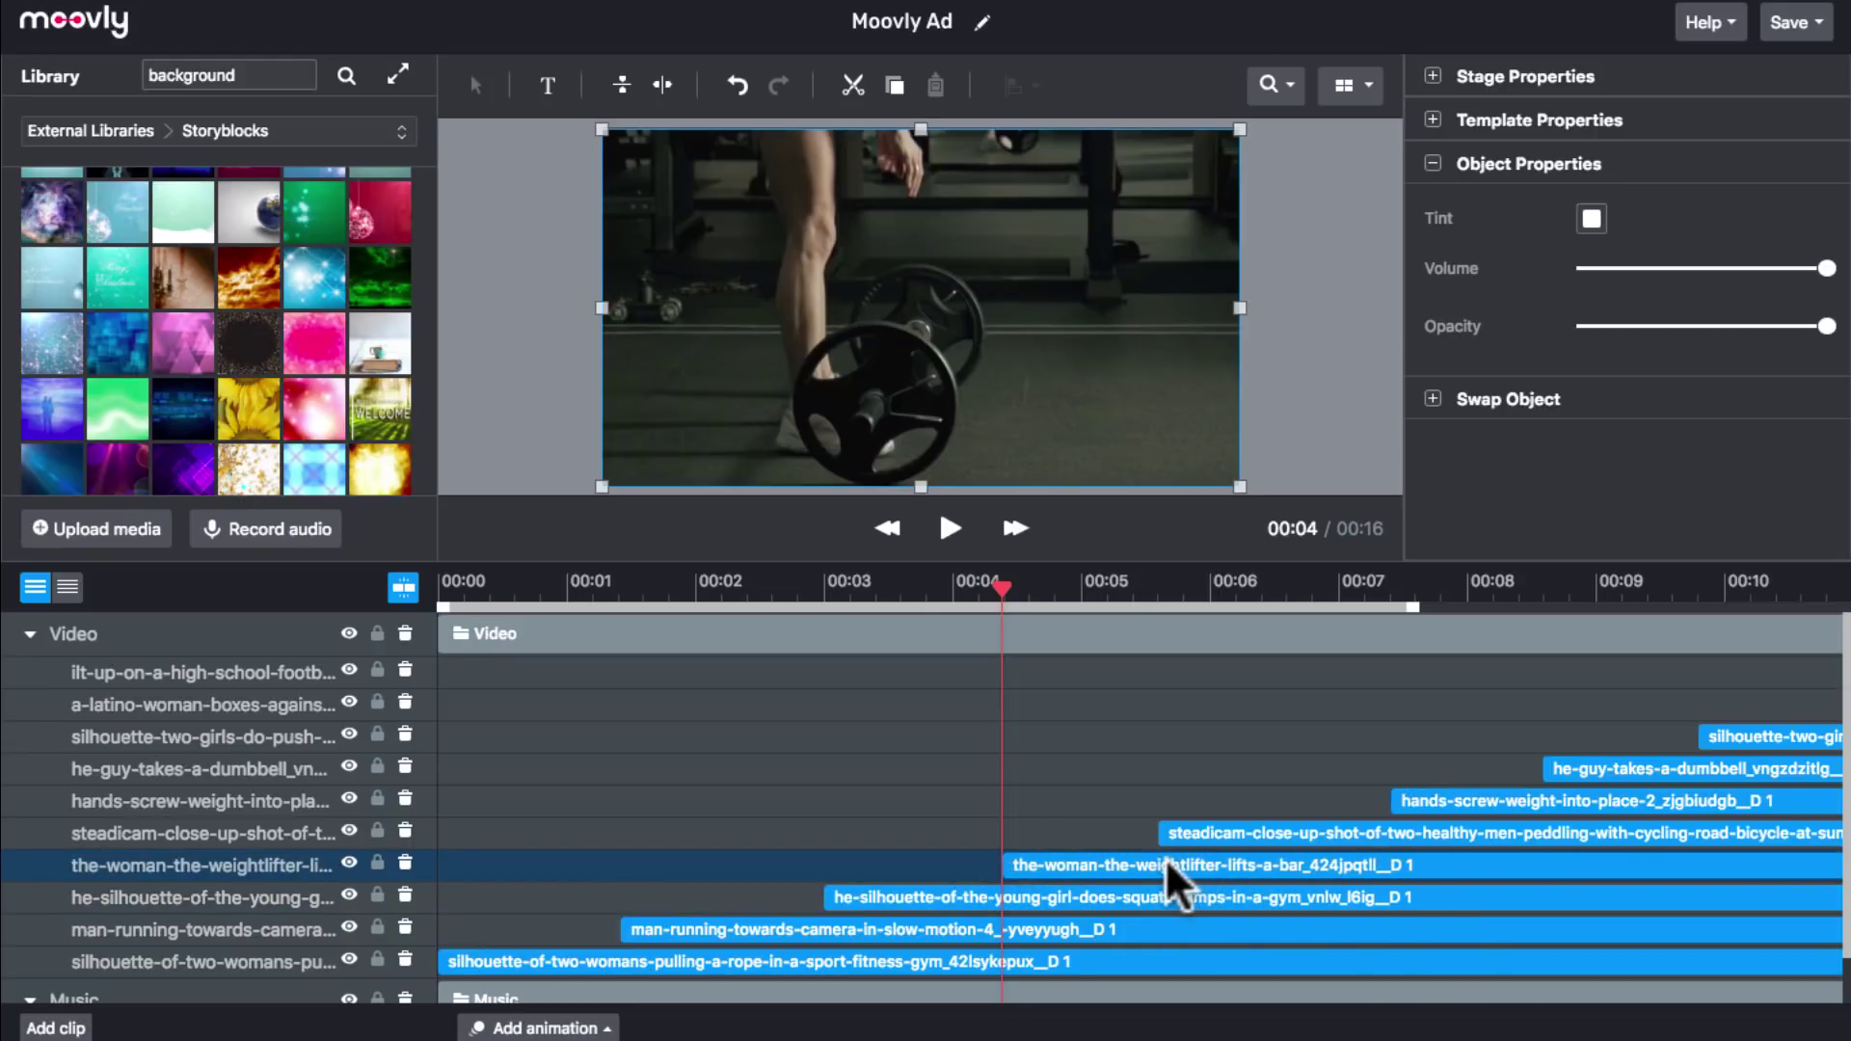
left_click_drag(1004, 861, 1085, 865)
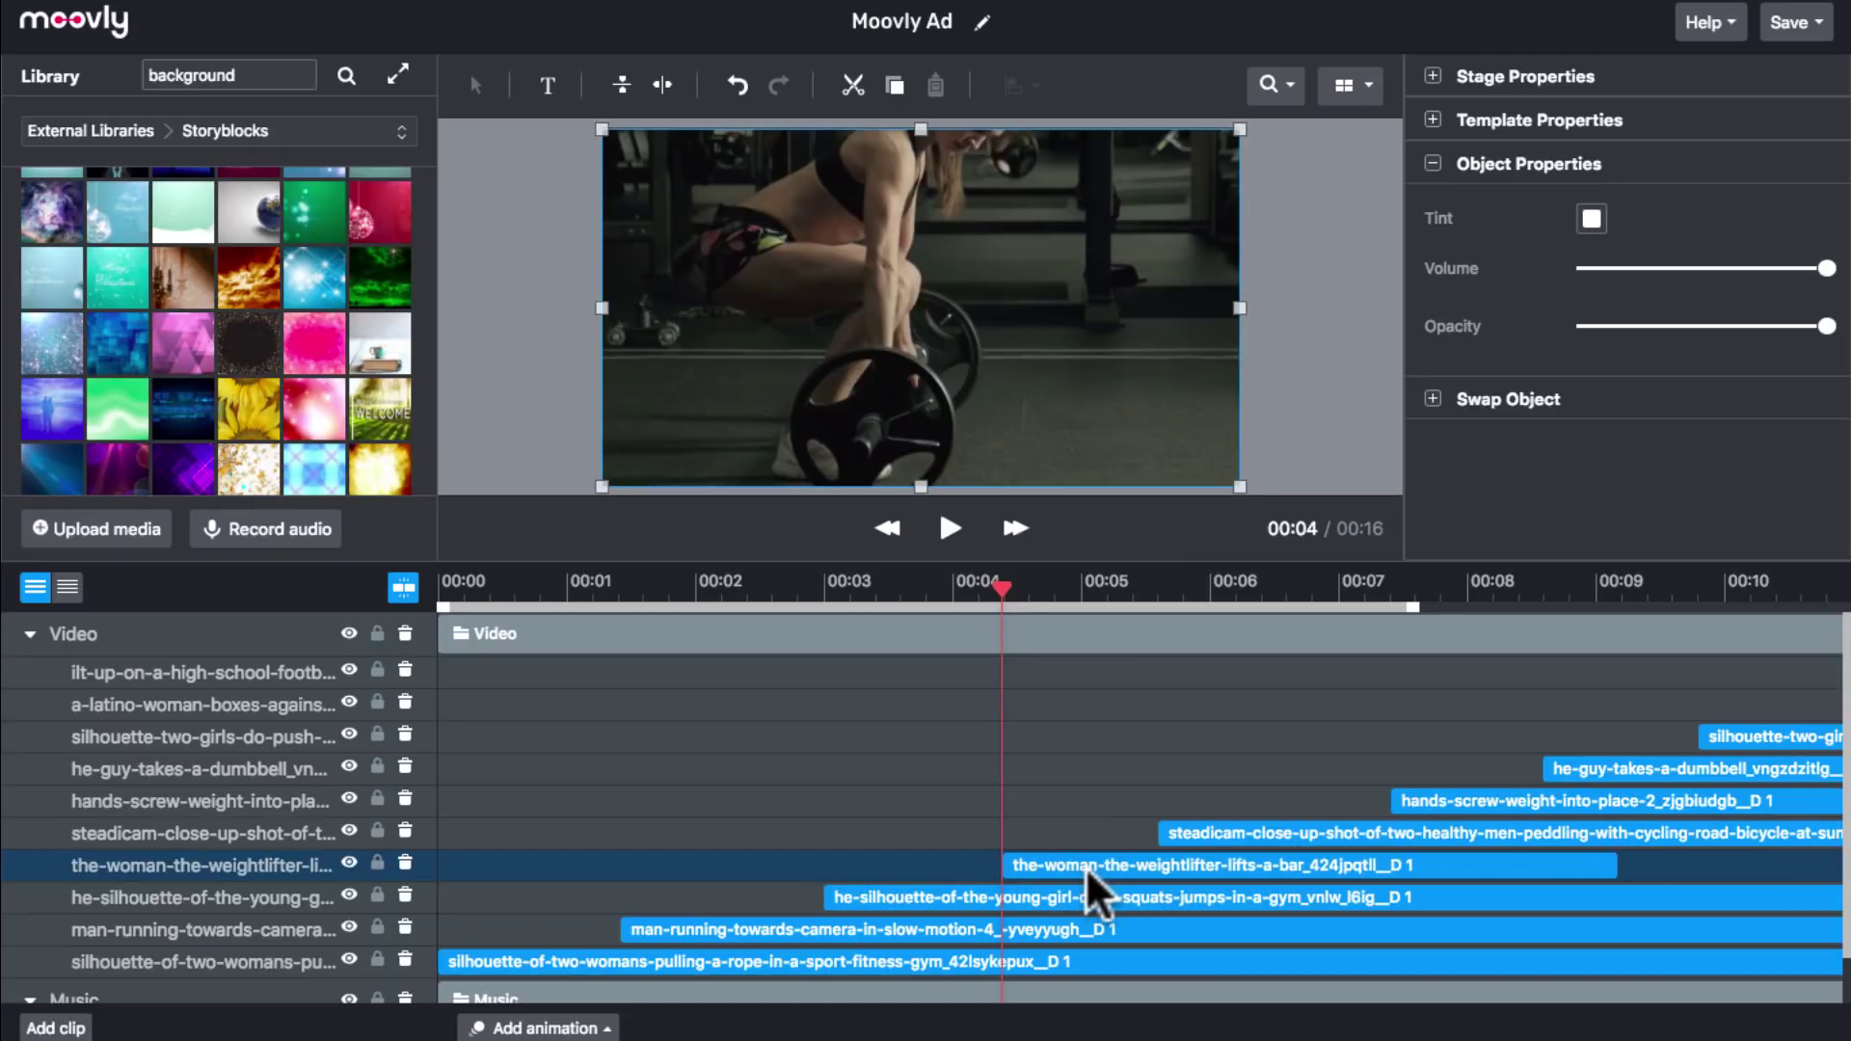
left_click(933, 528)
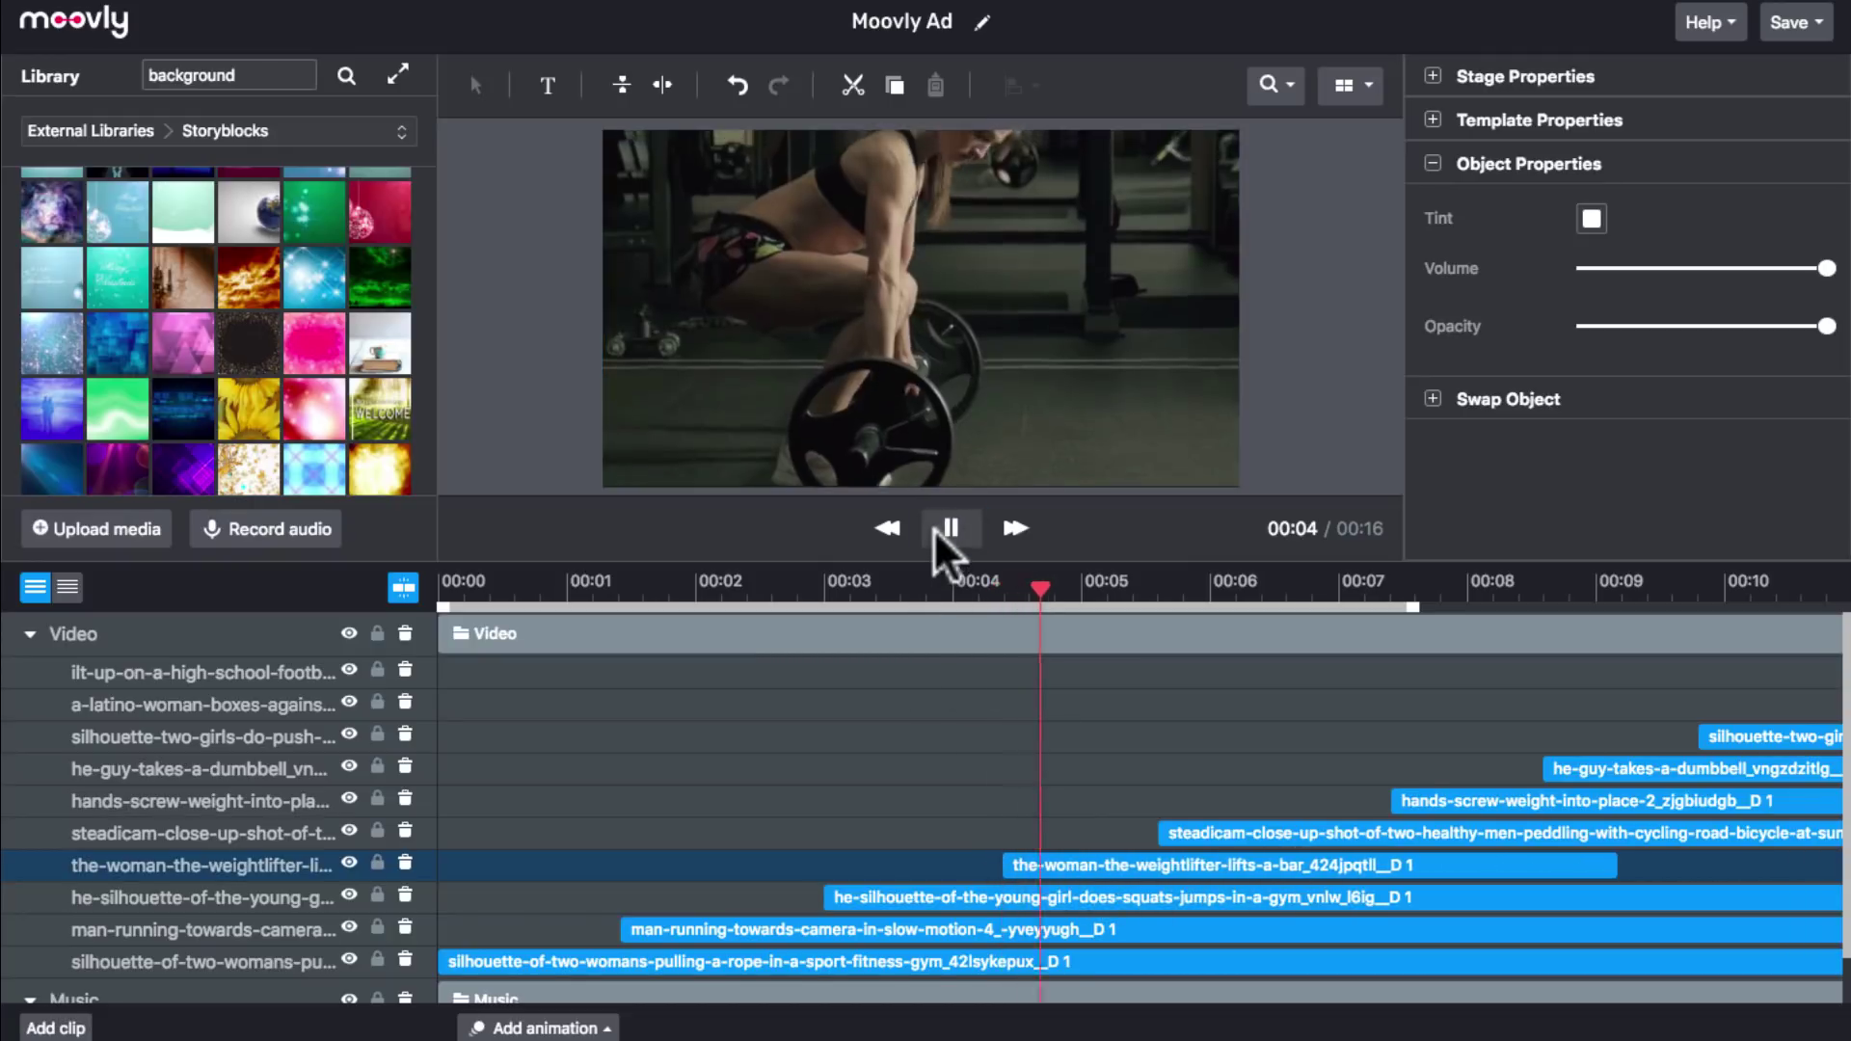
left_click(933, 528)
left_click(1004, 588)
left_click(997, 588)
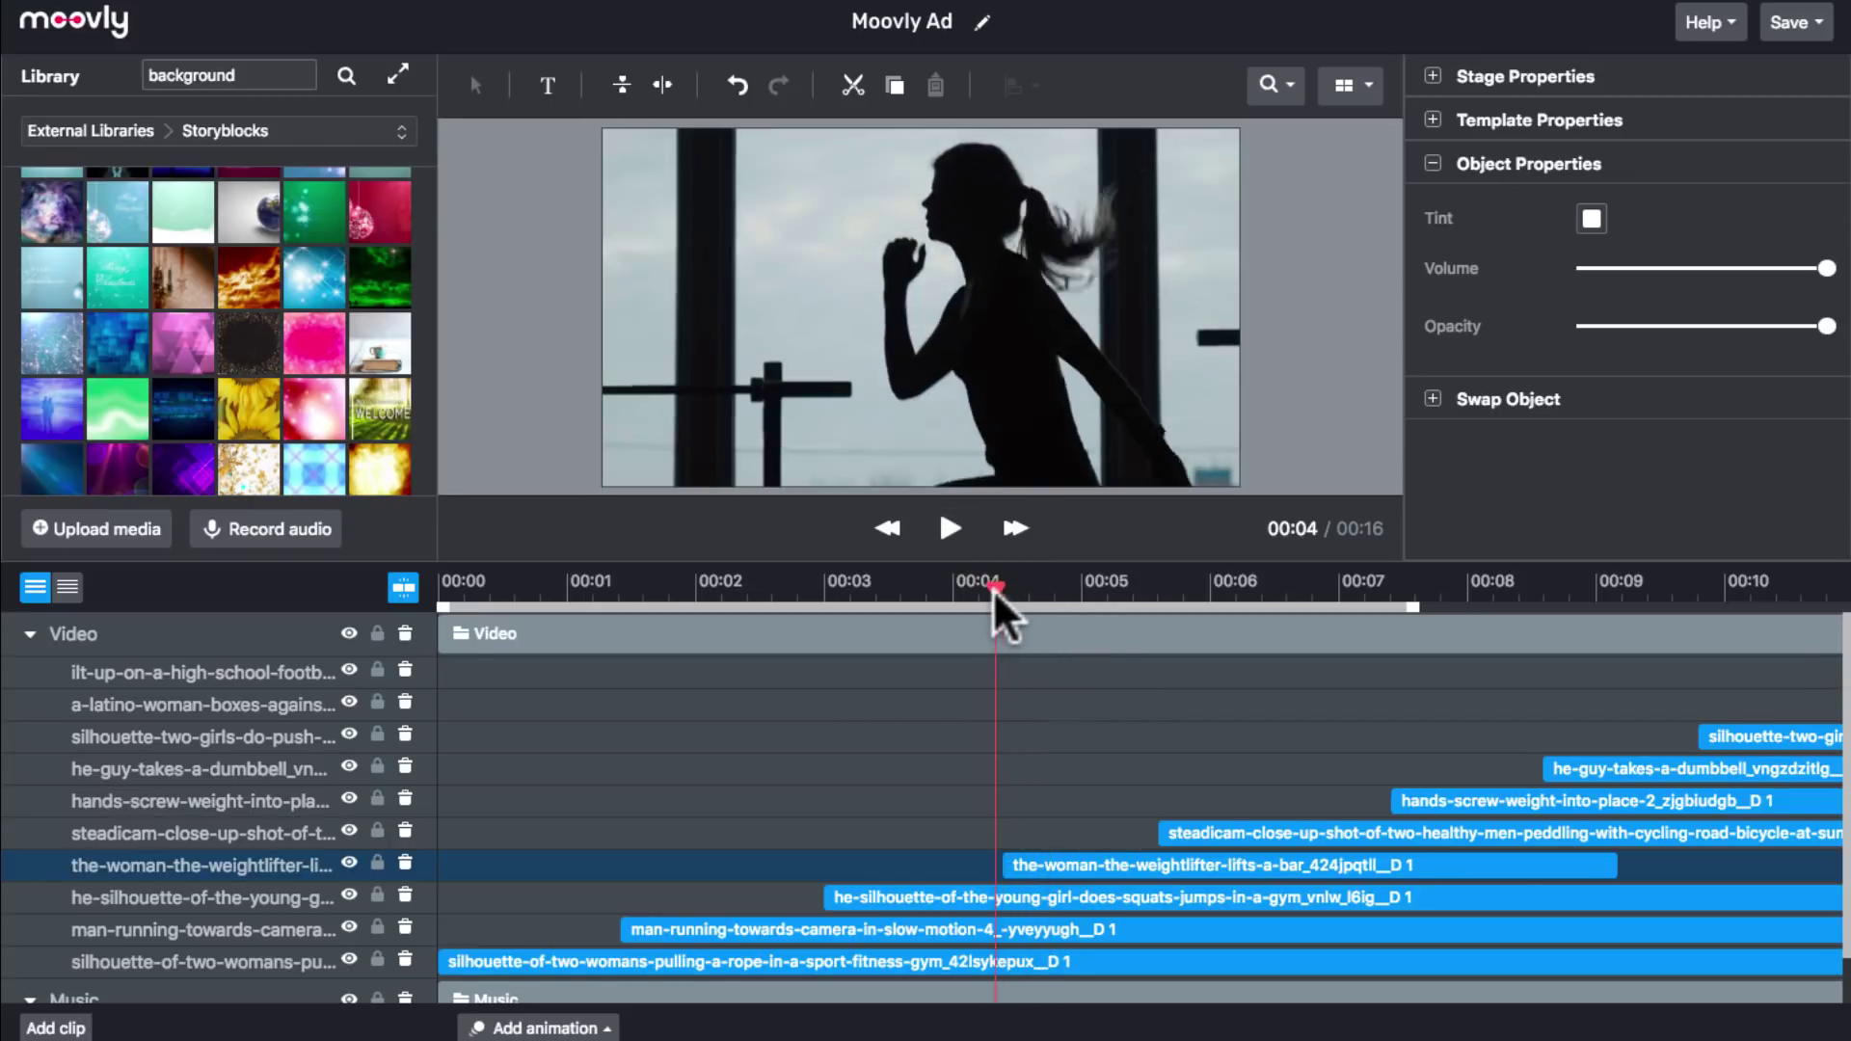
left_click(1002, 588)
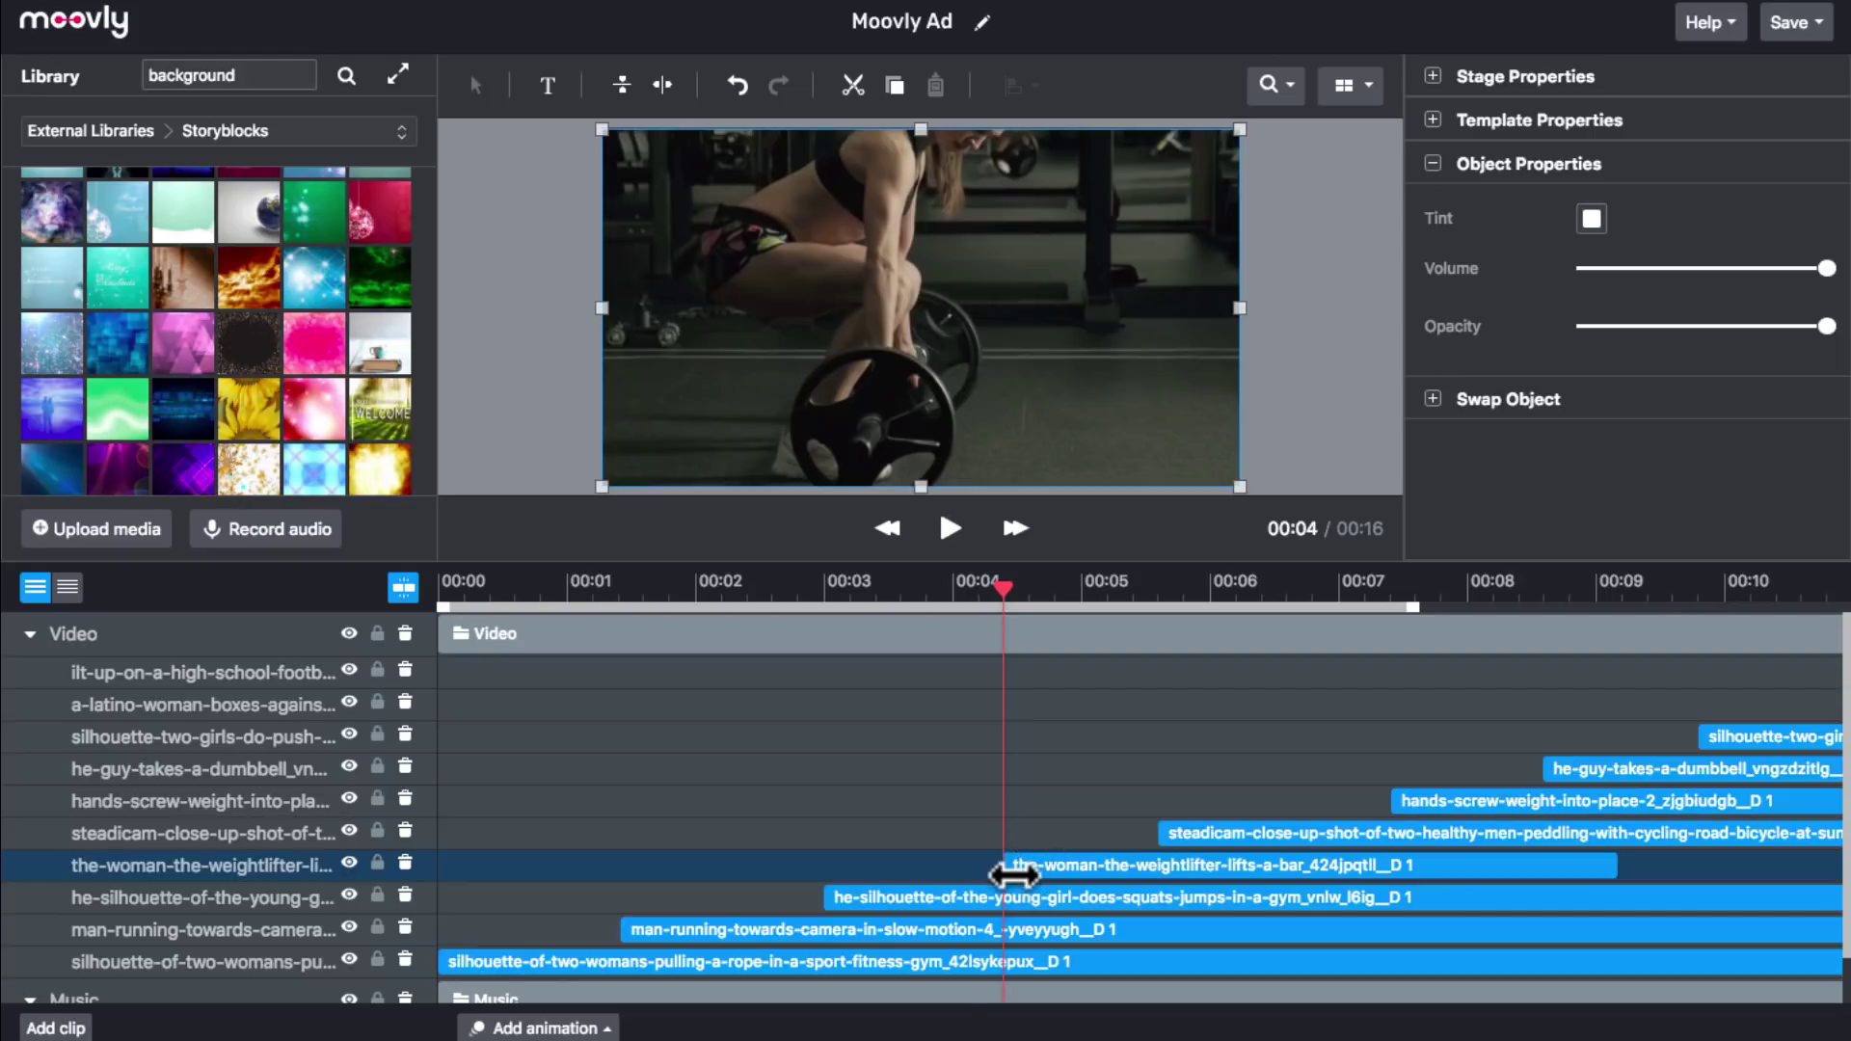
Trim the weightlifter clip's start later and preview the timing from 00:04.
left_click_drag(1012, 874, 1074, 872)
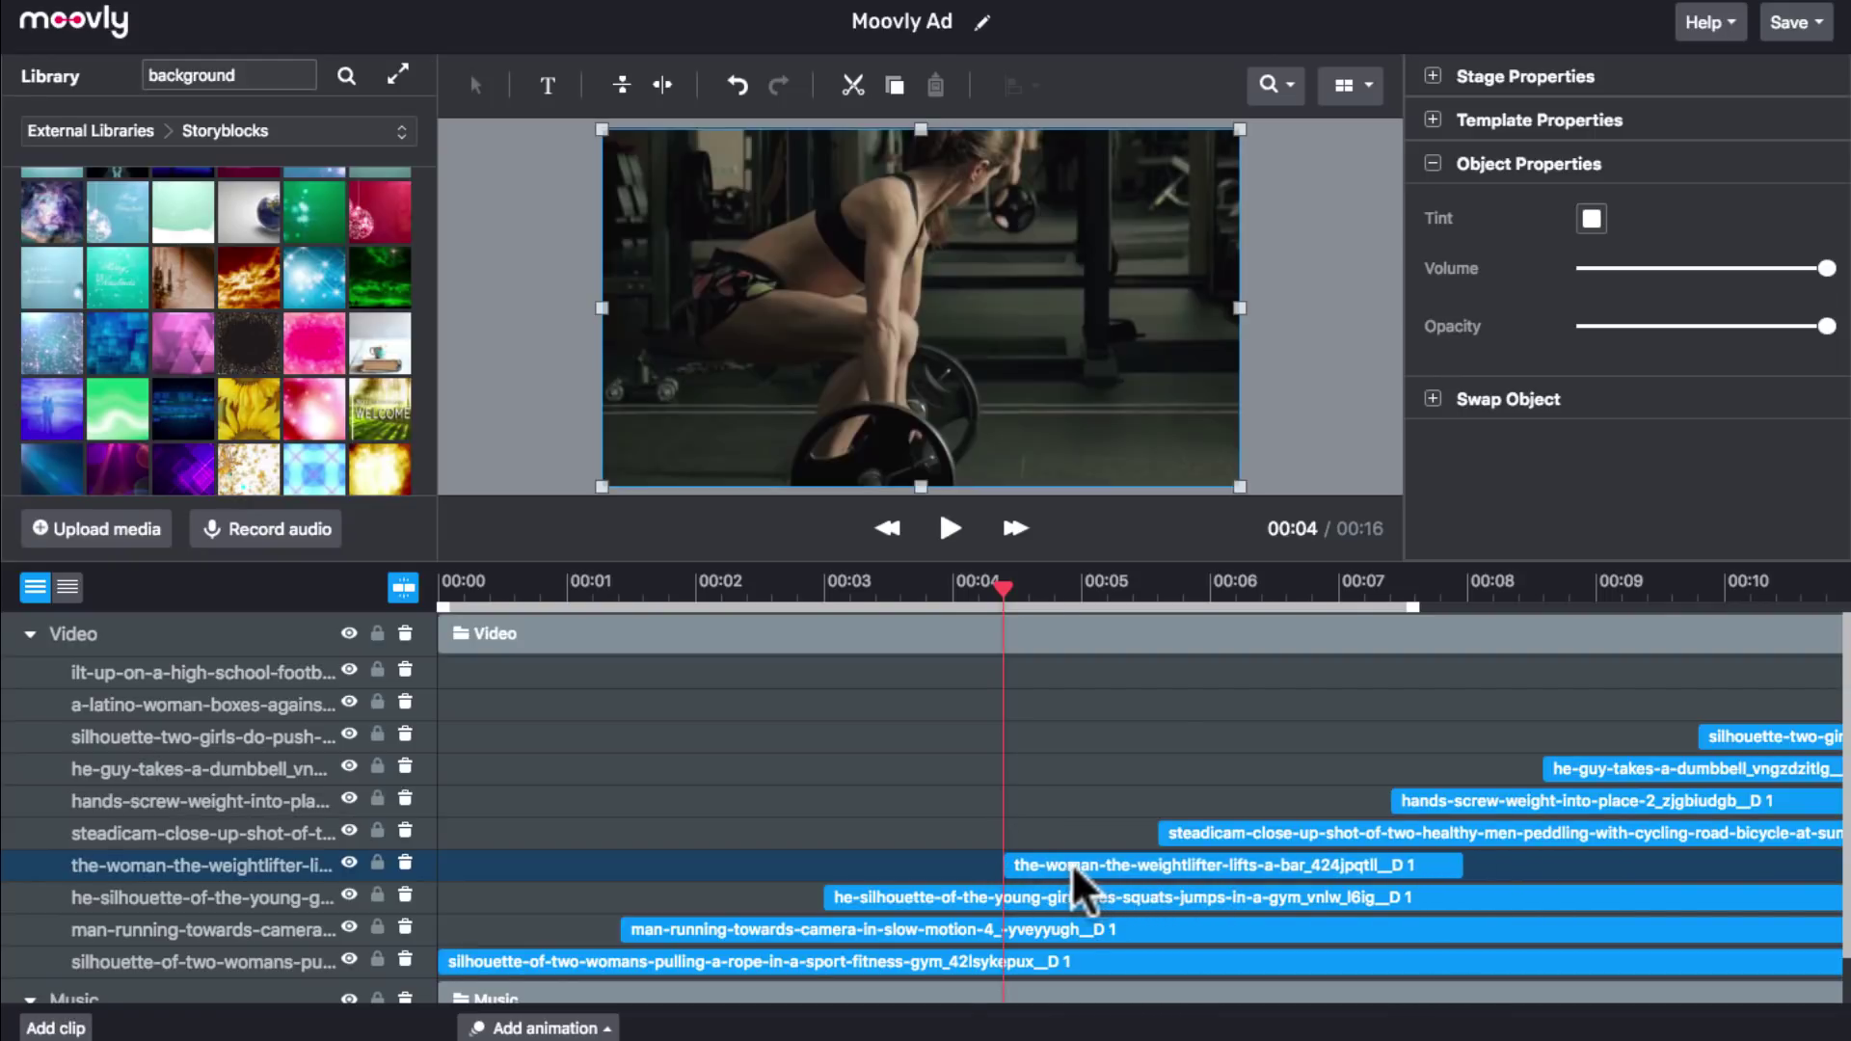
left_click(941, 532)
left_click(941, 530)
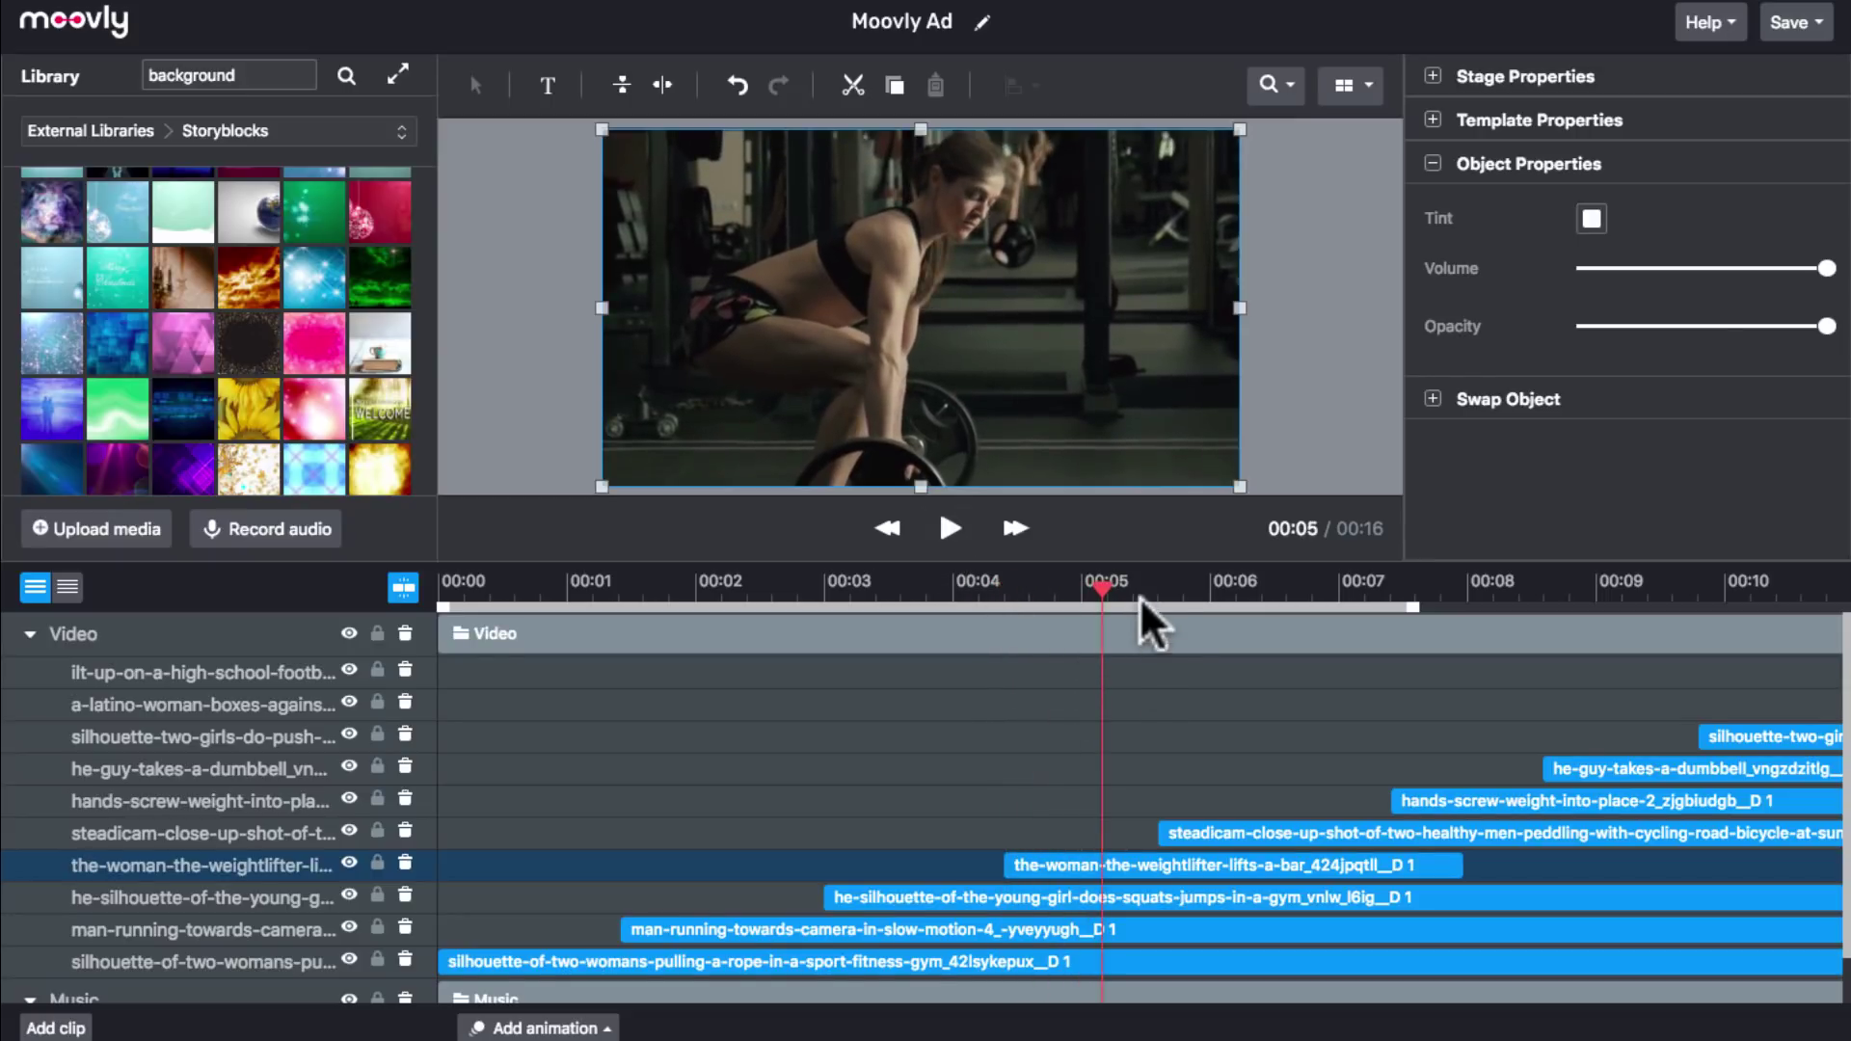
left_click_drag(1101, 588, 1003, 588)
left_click_drag(1018, 863, 1059, 861)
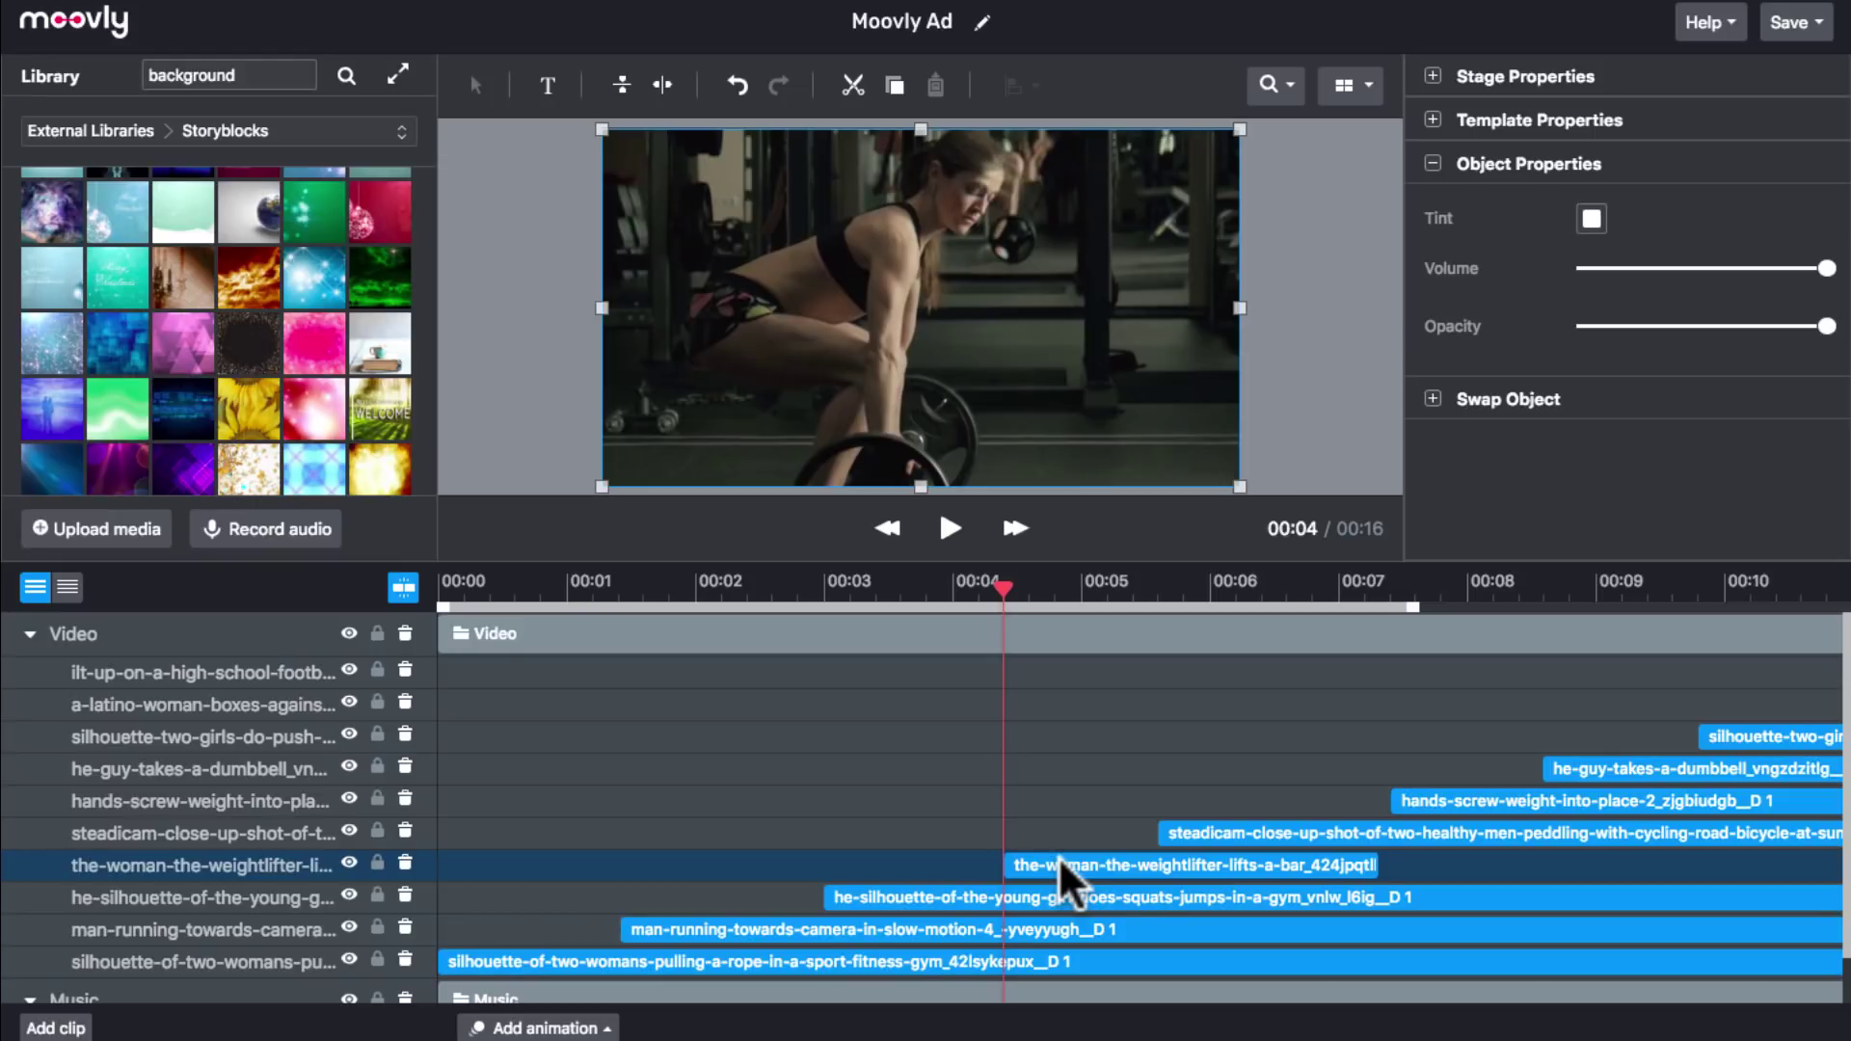
left_click(942, 531)
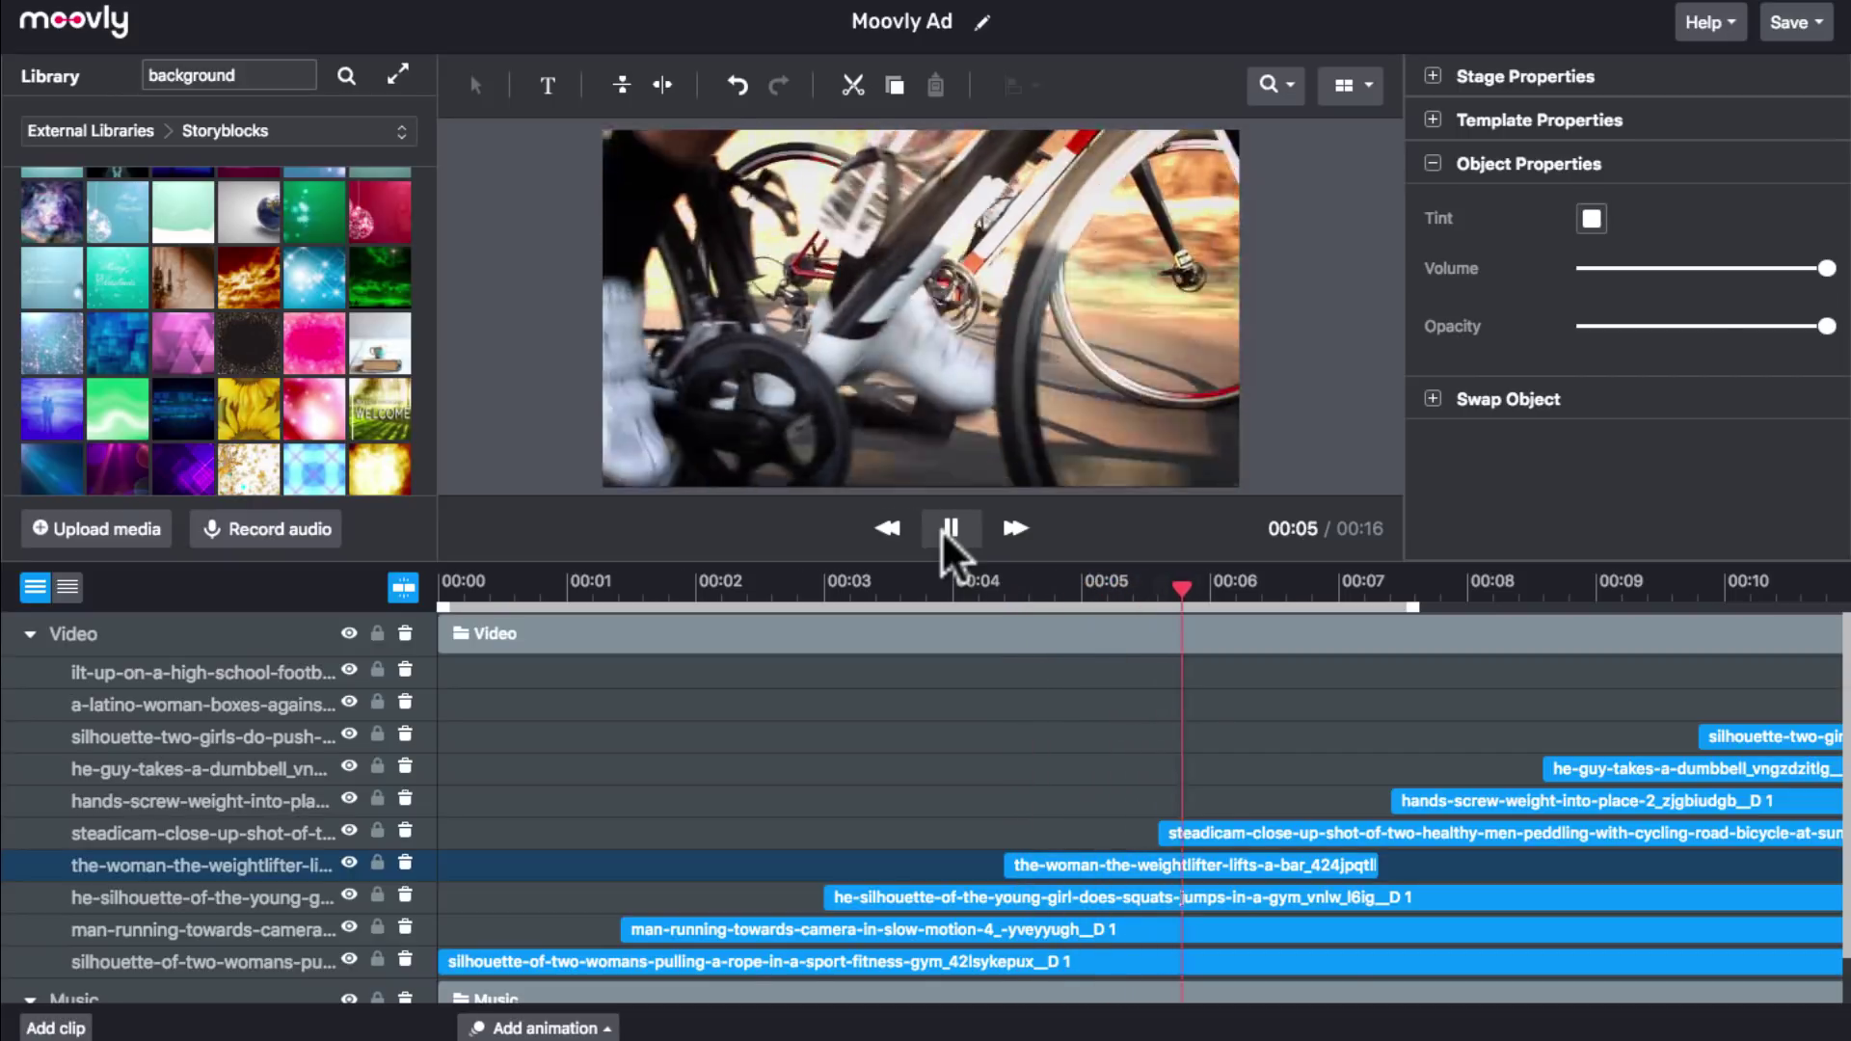
left_click(941, 529)
Fine-tune the weightlifter clip's start at 00:04 and play it back to confirm.
left_click_drag(992, 584, 1000, 589)
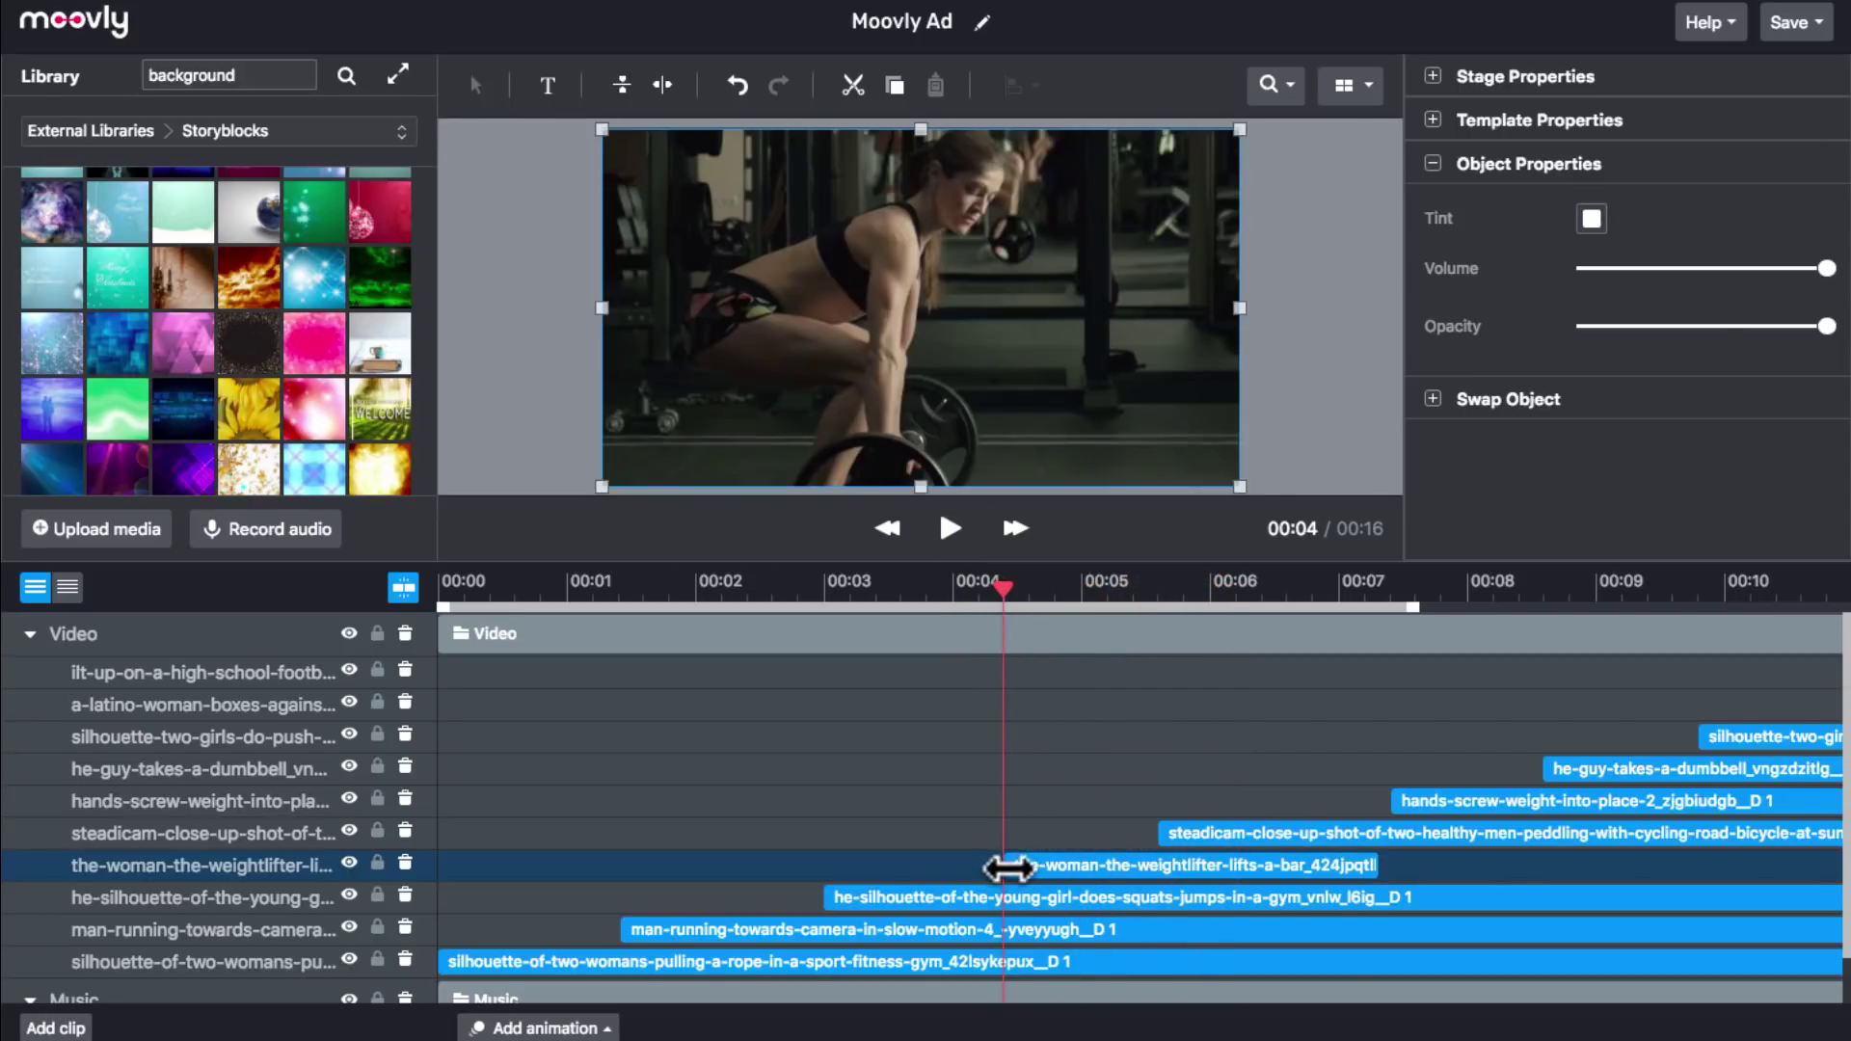
left_click_drag(1004, 867, 1055, 860)
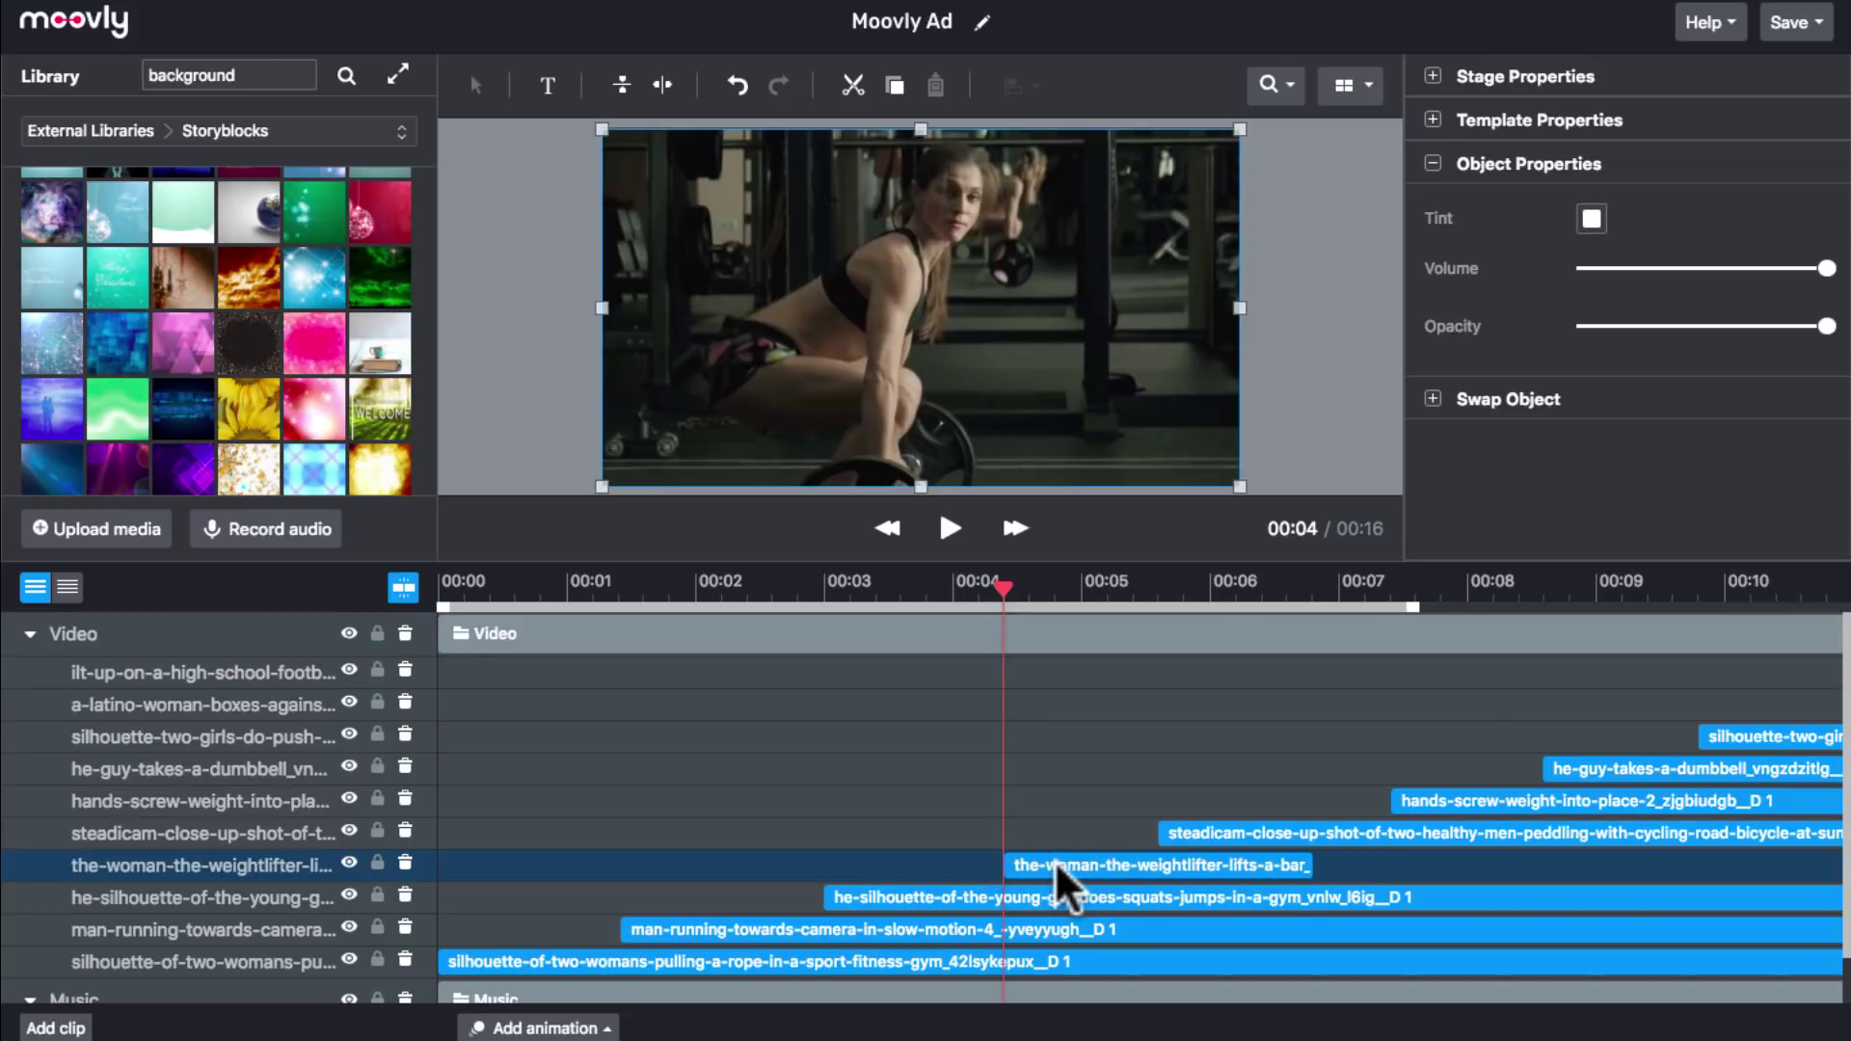
left_click(949, 533)
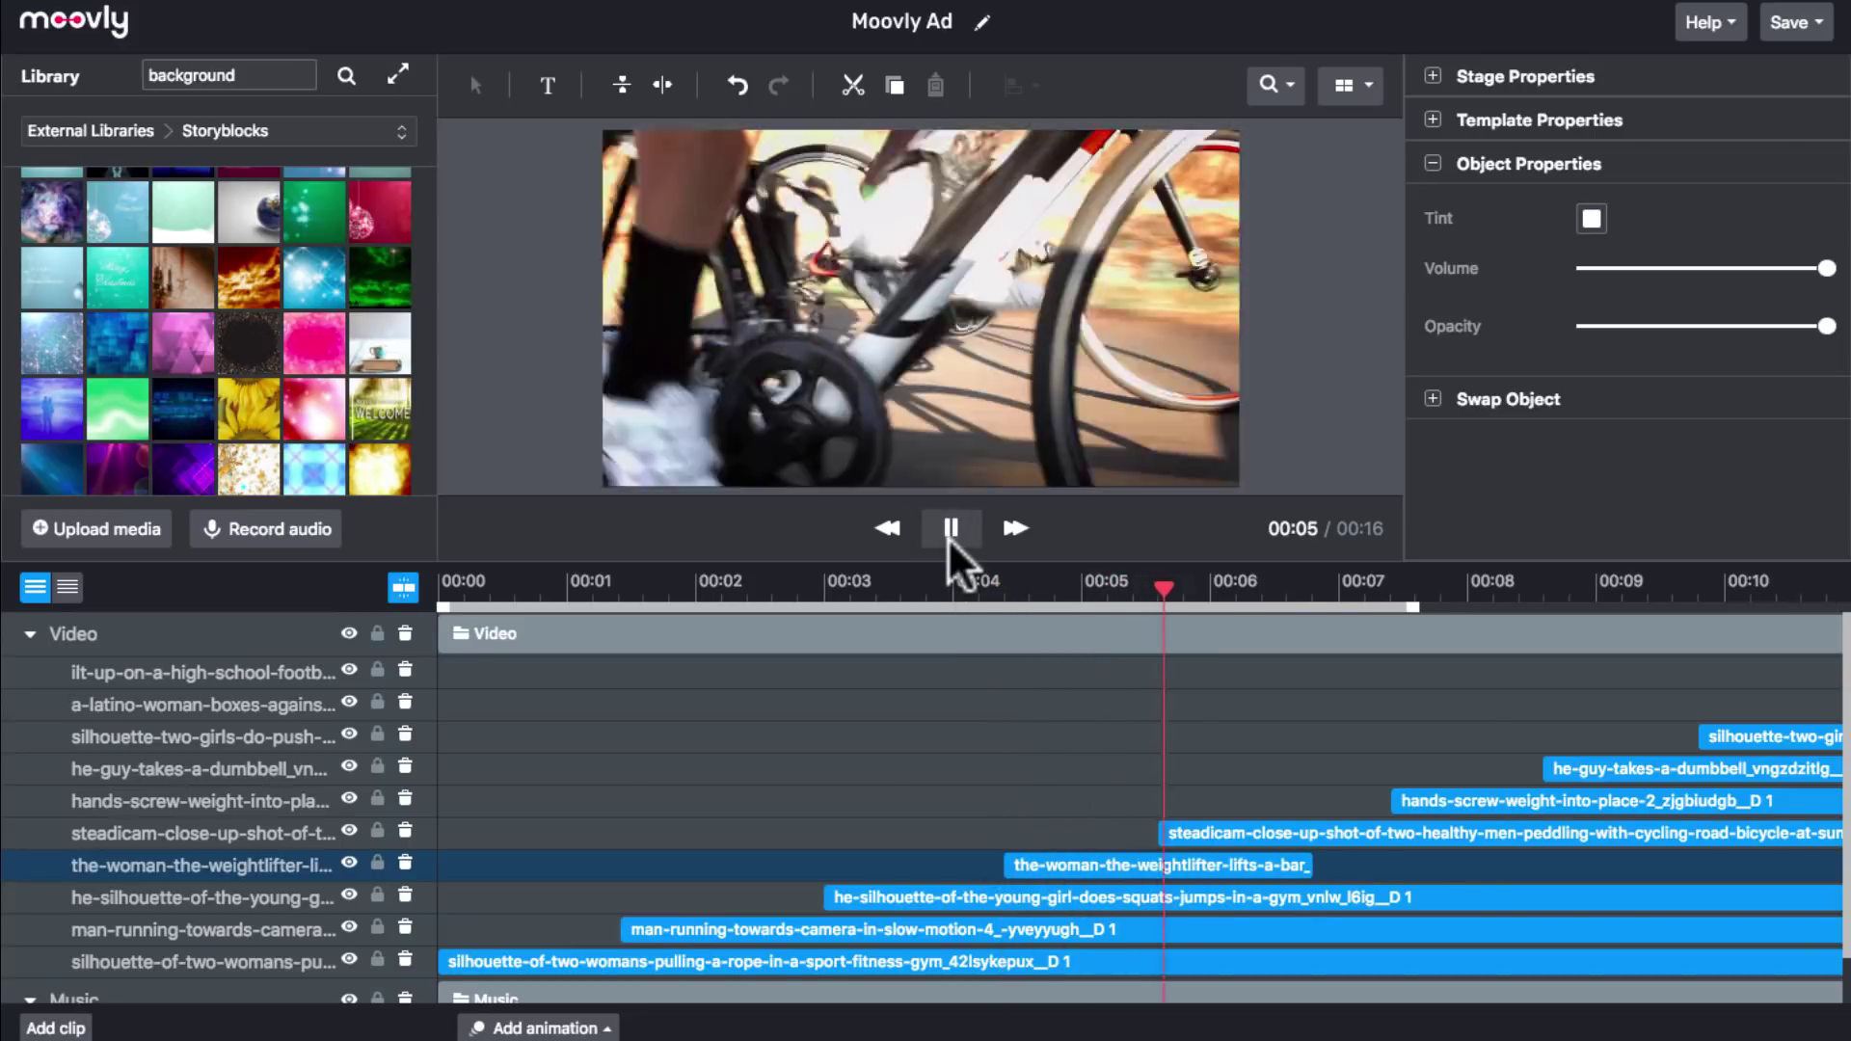
left_click(947, 536)
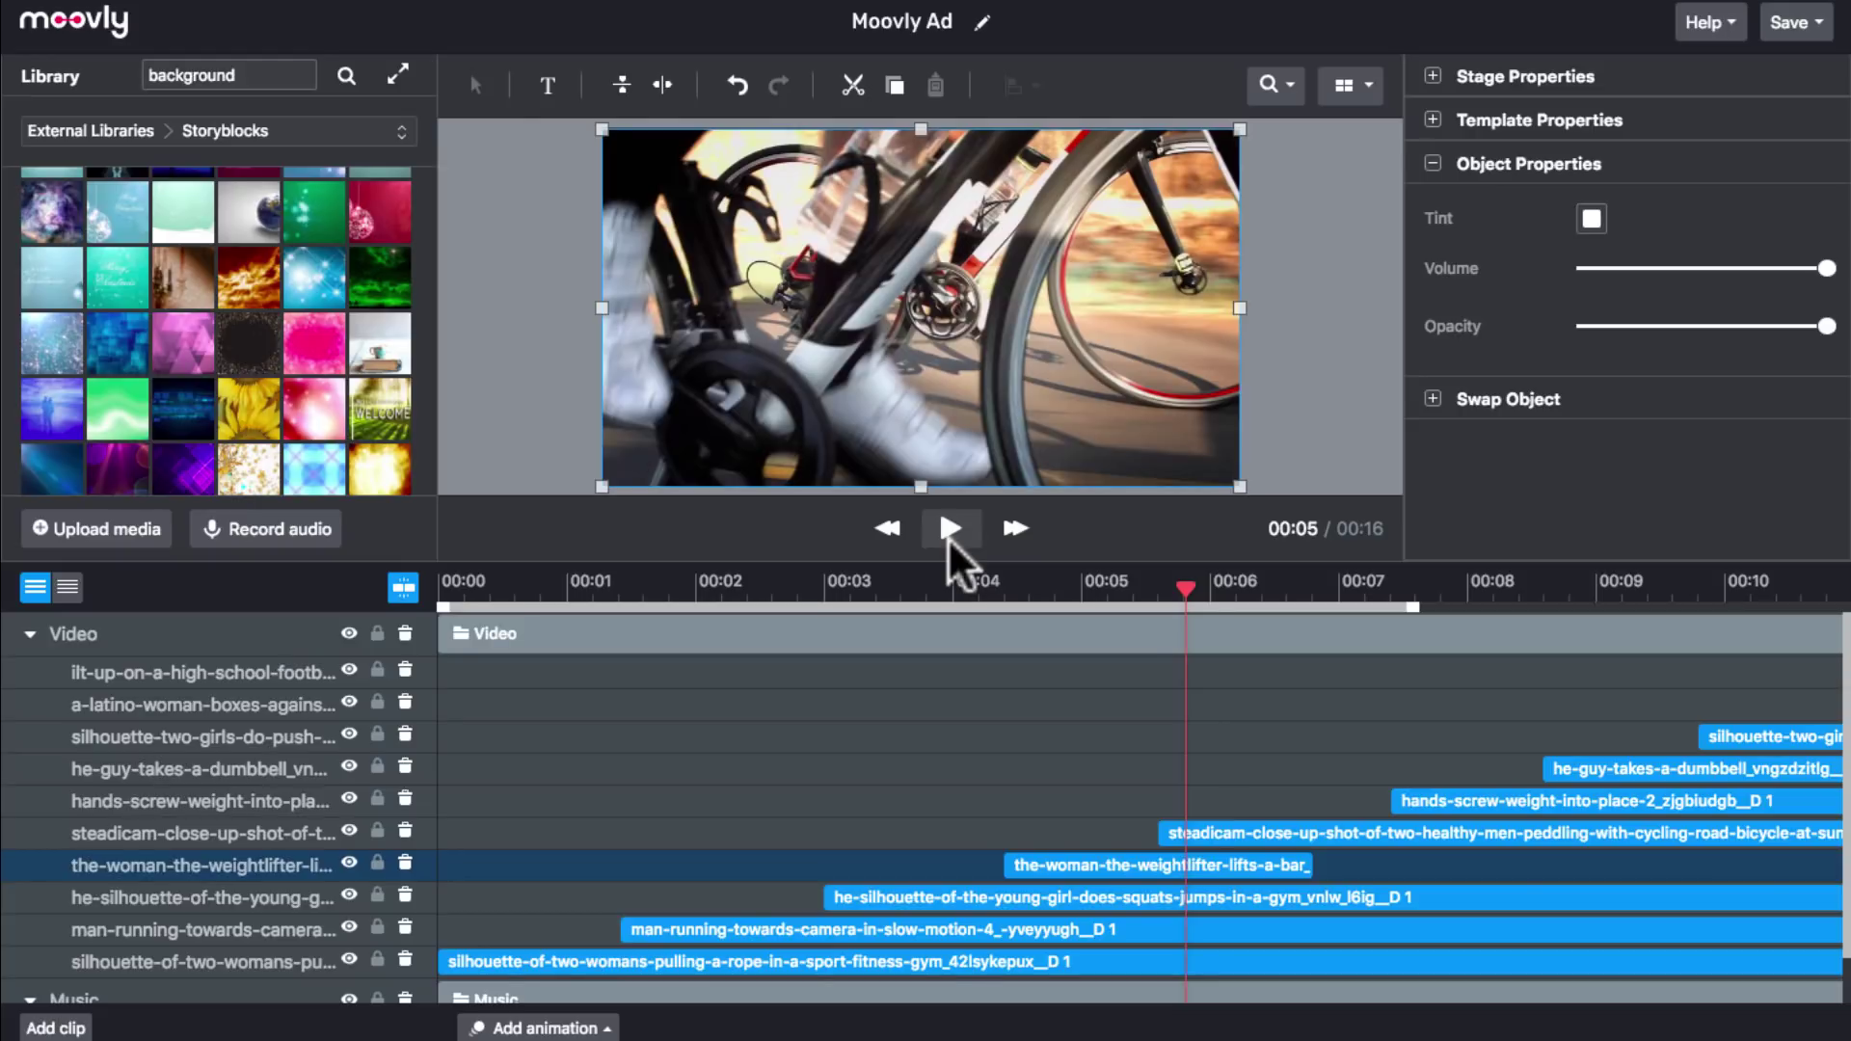
left_click(946, 536)
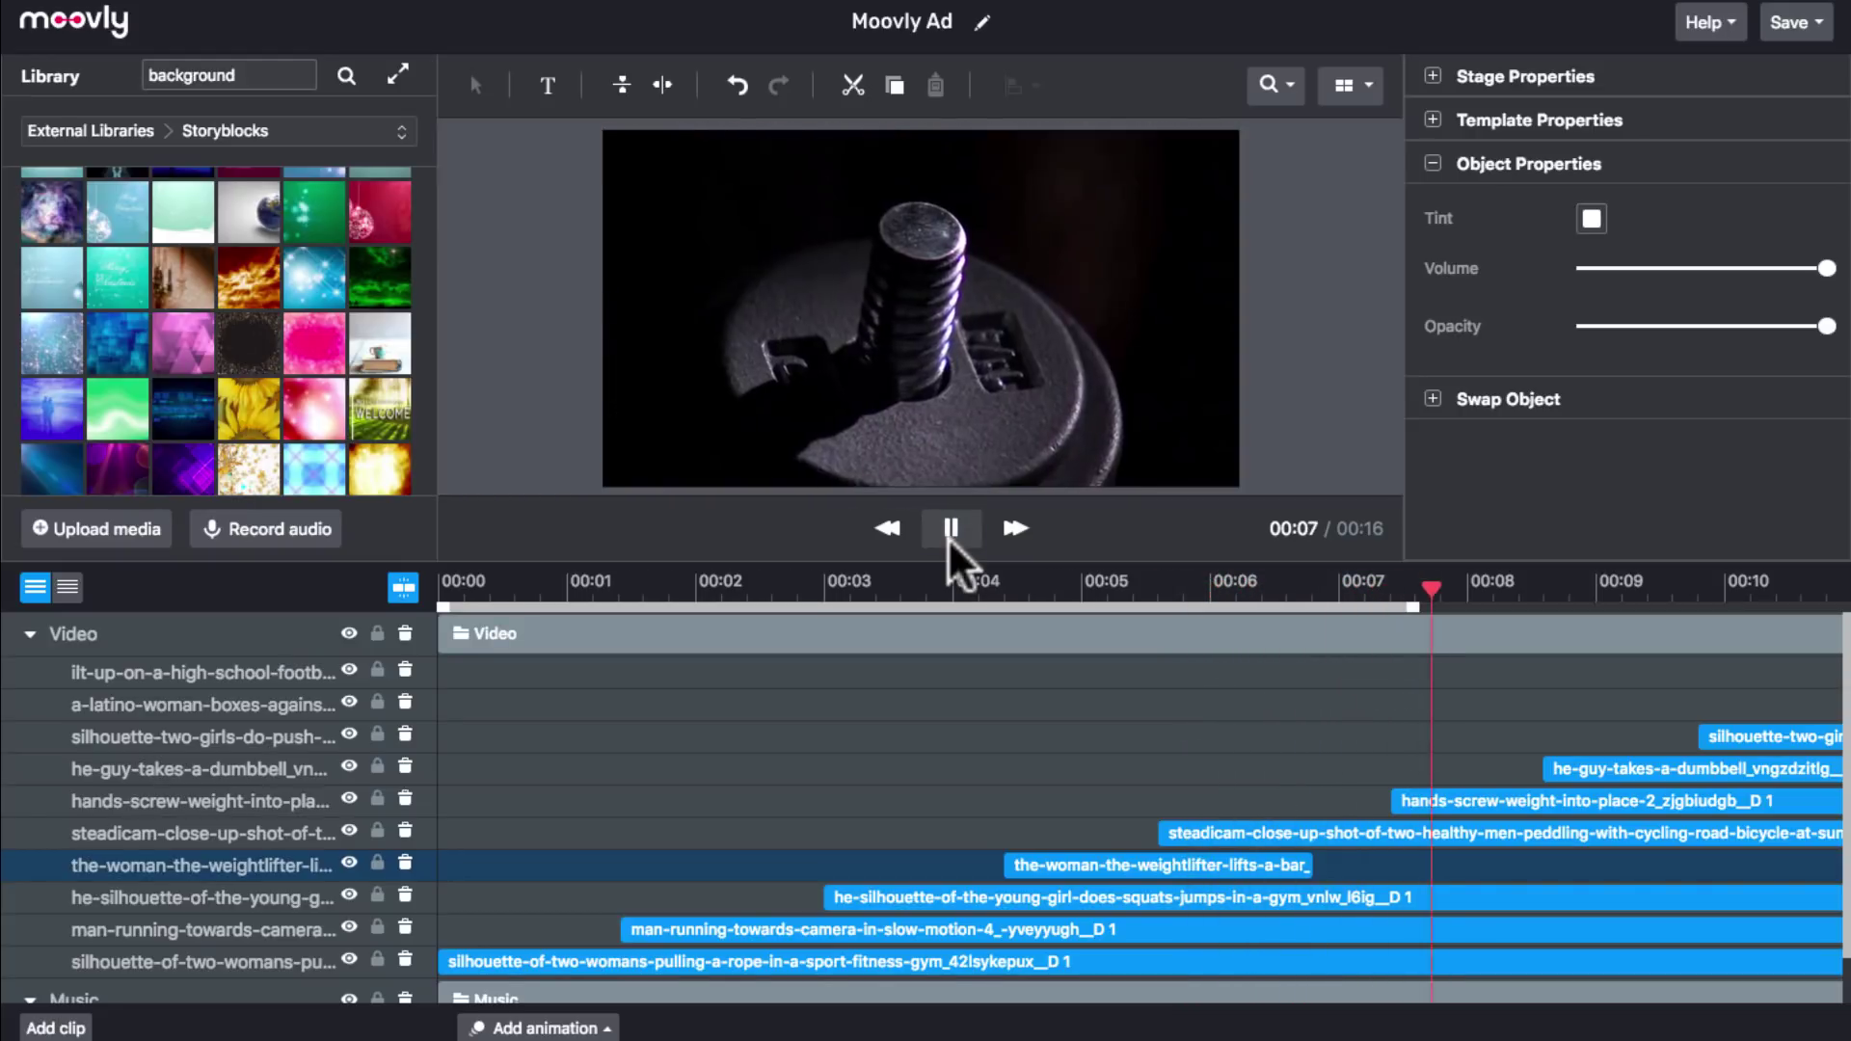
left_click(947, 537)
Snap the hands-screw-weight clip to start at 00:07 and preview it.
scroll(1184, 786, "right", 5)
scroll(1188, 786, "right", 3)
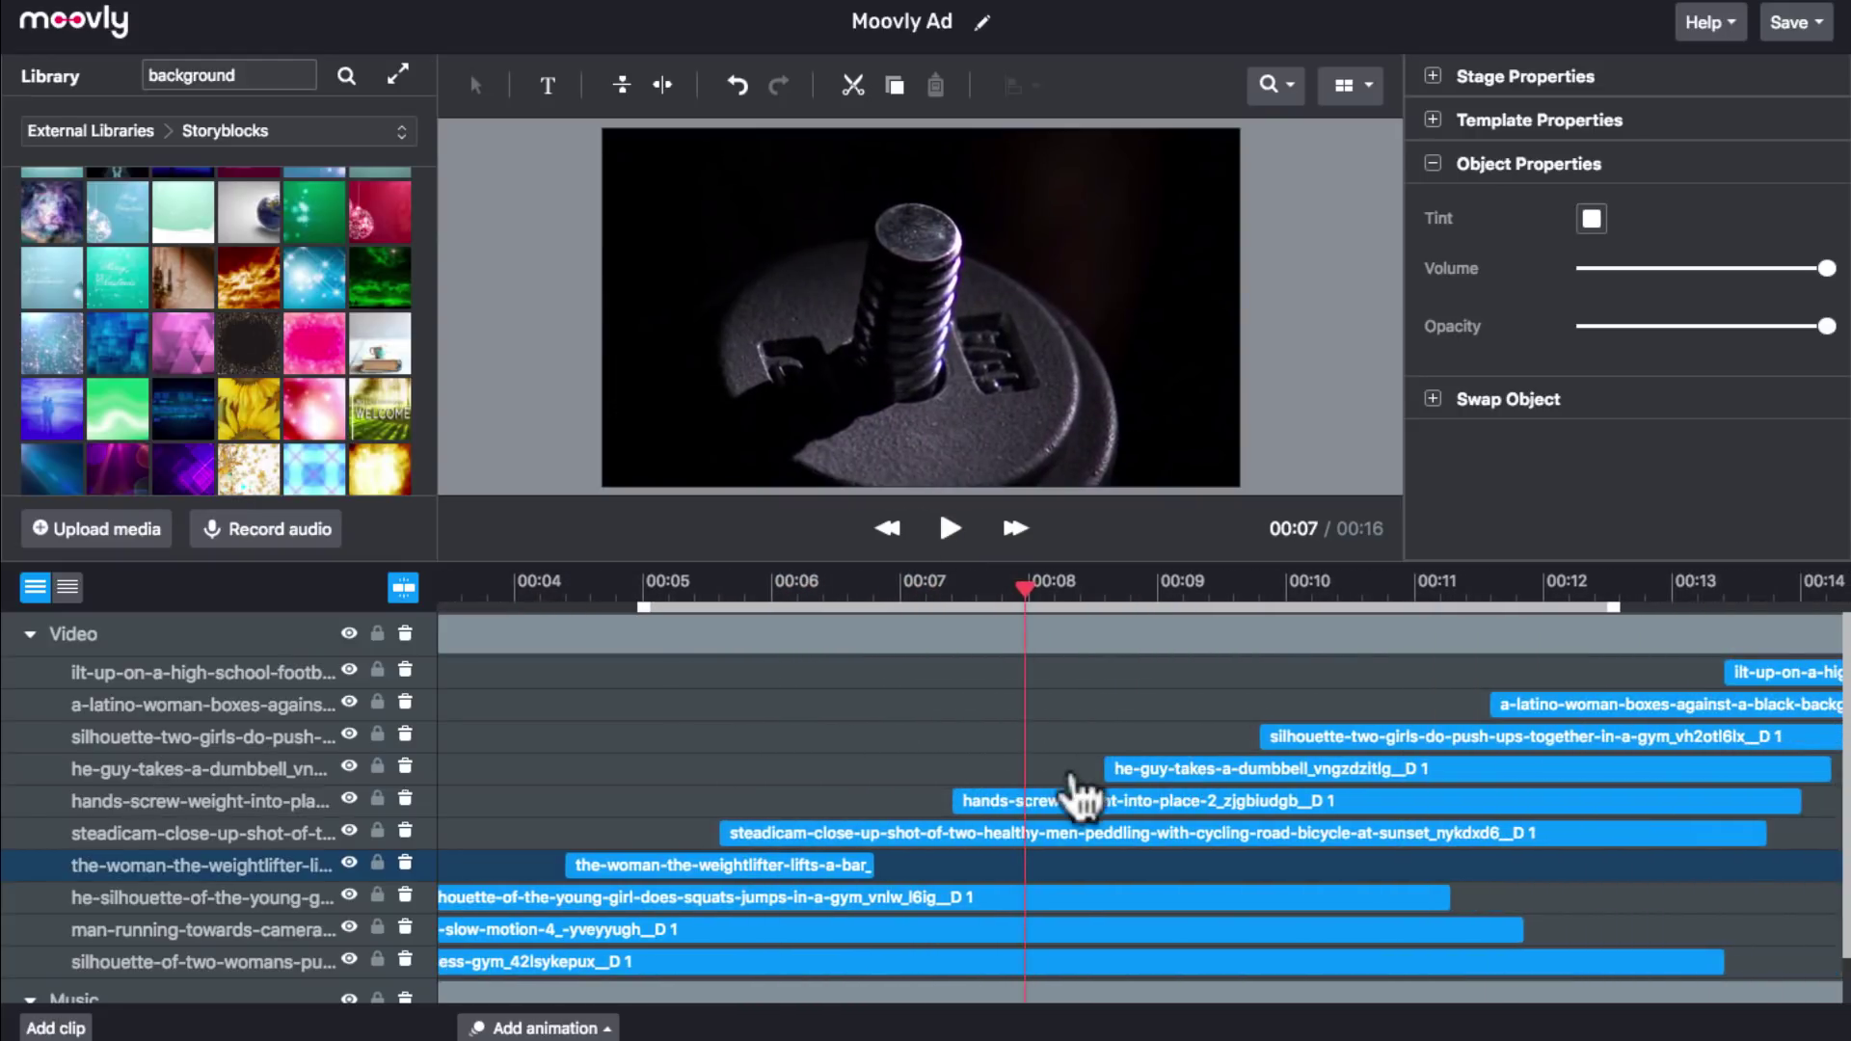
left_click_drag(1026, 584, 951, 585)
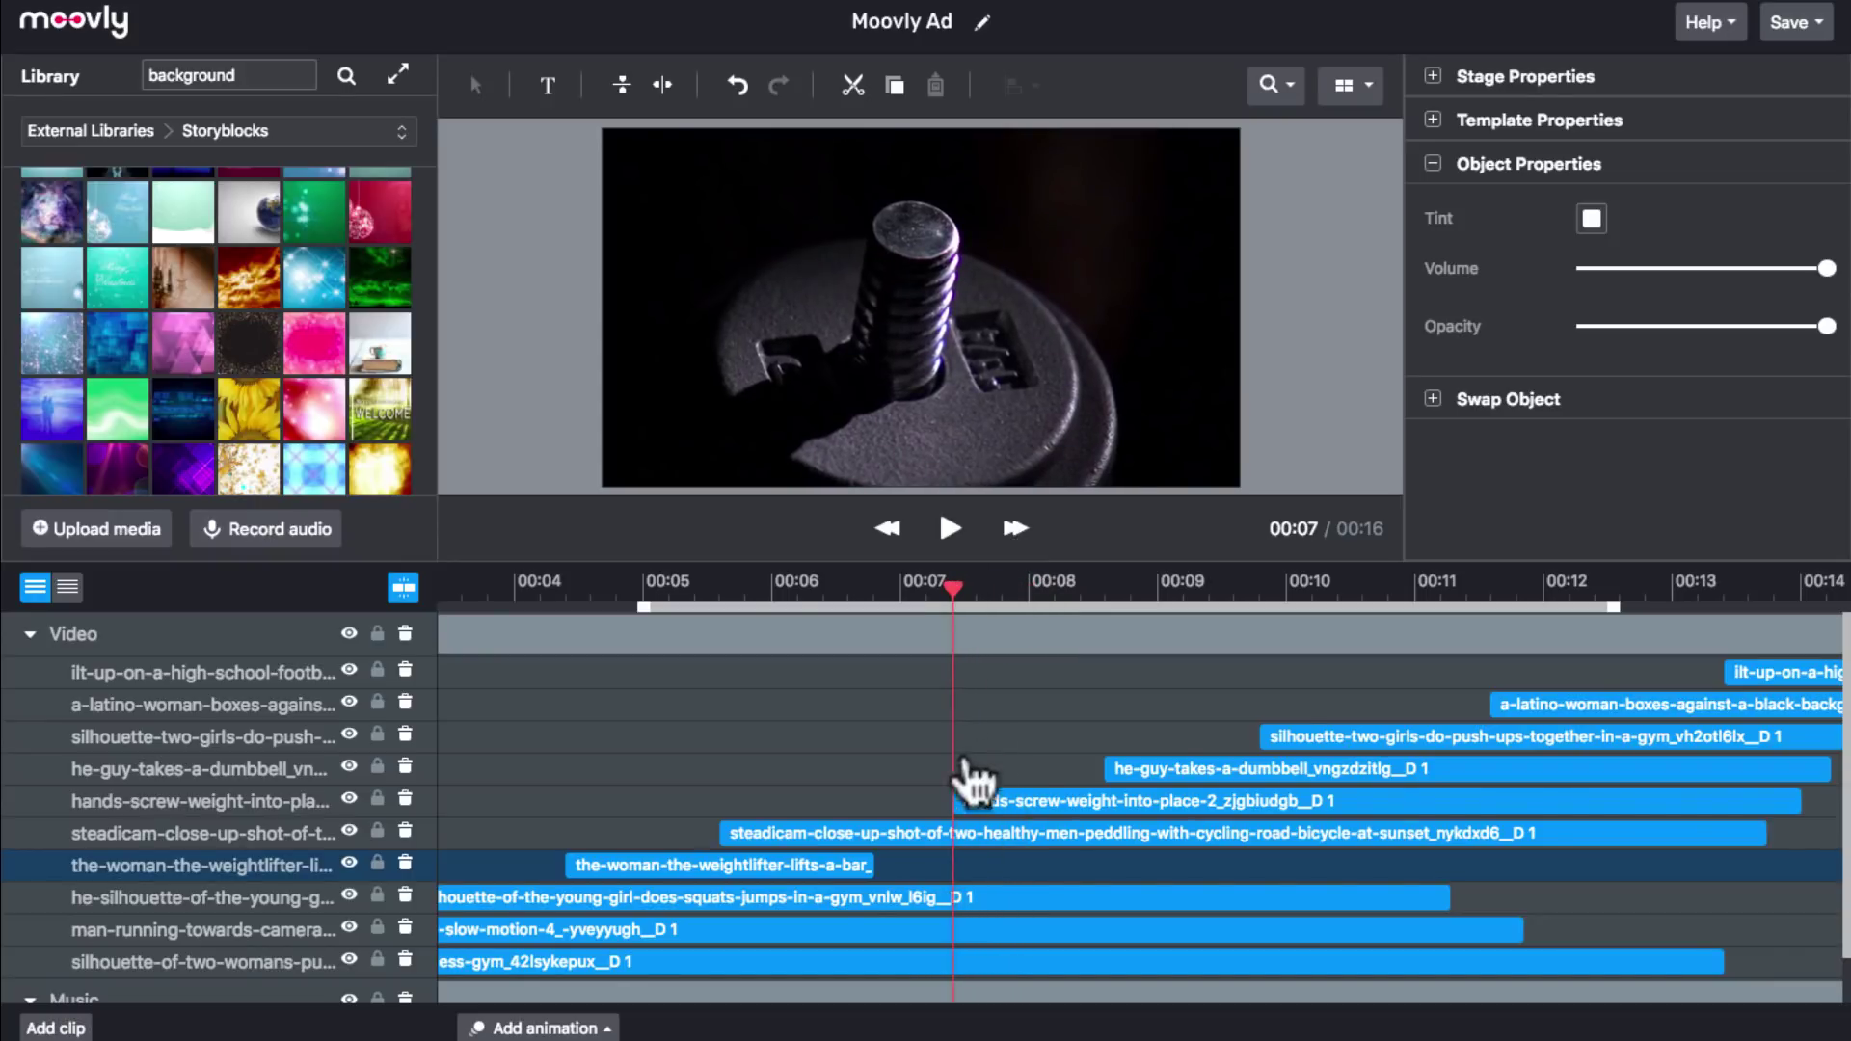
mouse_move(966, 796)
left_mouse_down()
mouse_move(1201, 796)
mouse_move(1024, 796)
mouse_move(1148, 826)
mouse_move(979, 797)
left_mouse_up()
left_click(946, 520)
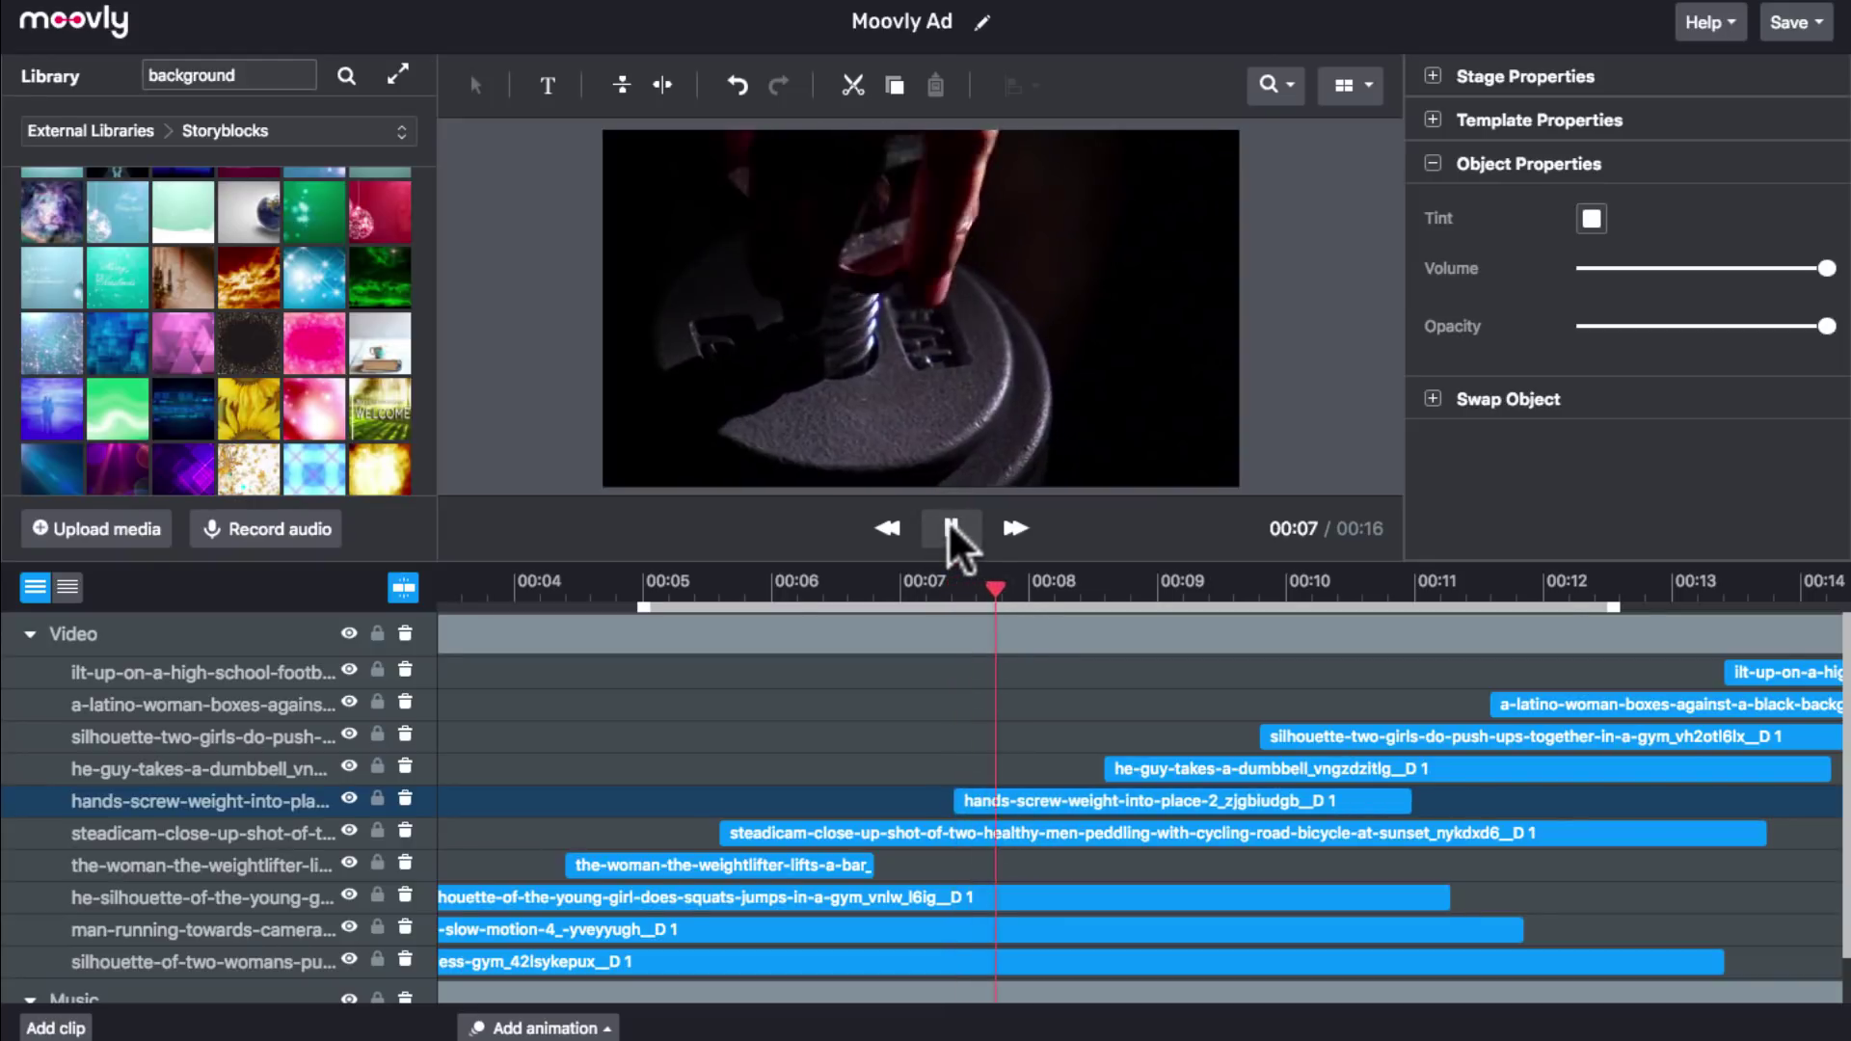
left_click(947, 520)
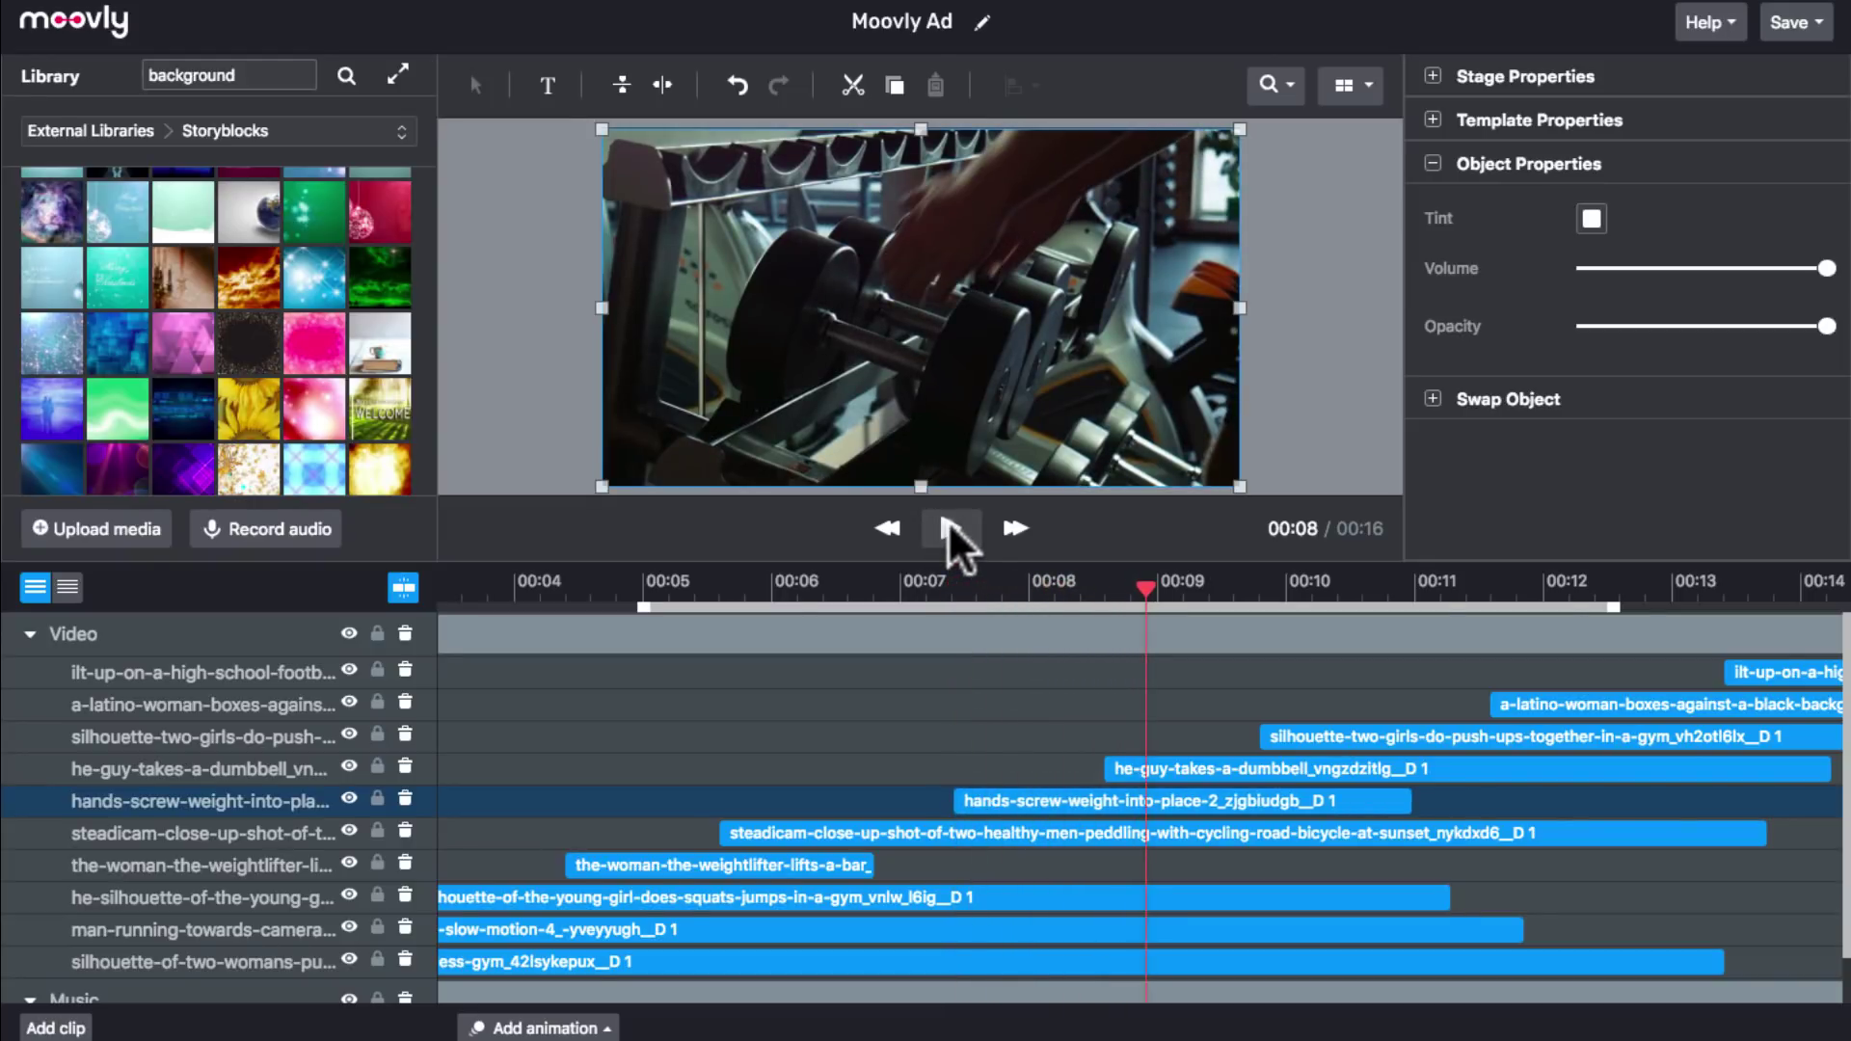
left_click(946, 521)
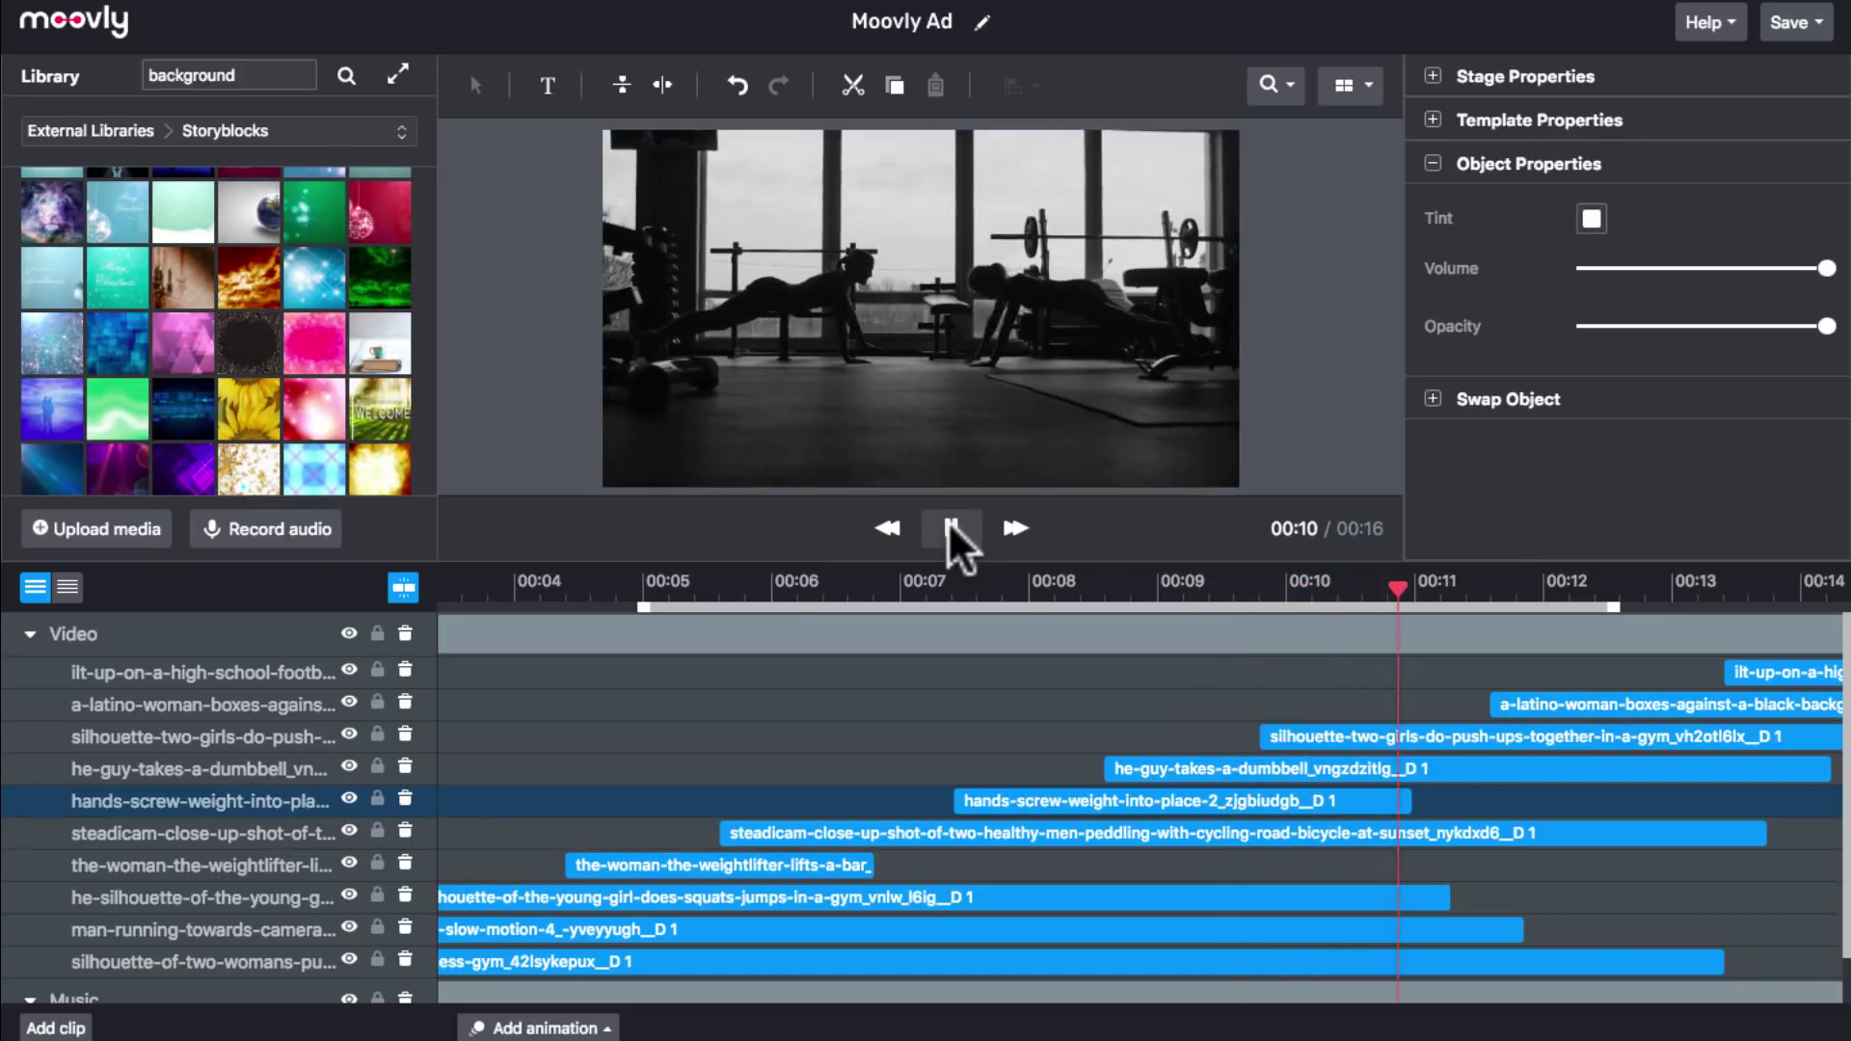
left_click(947, 520)
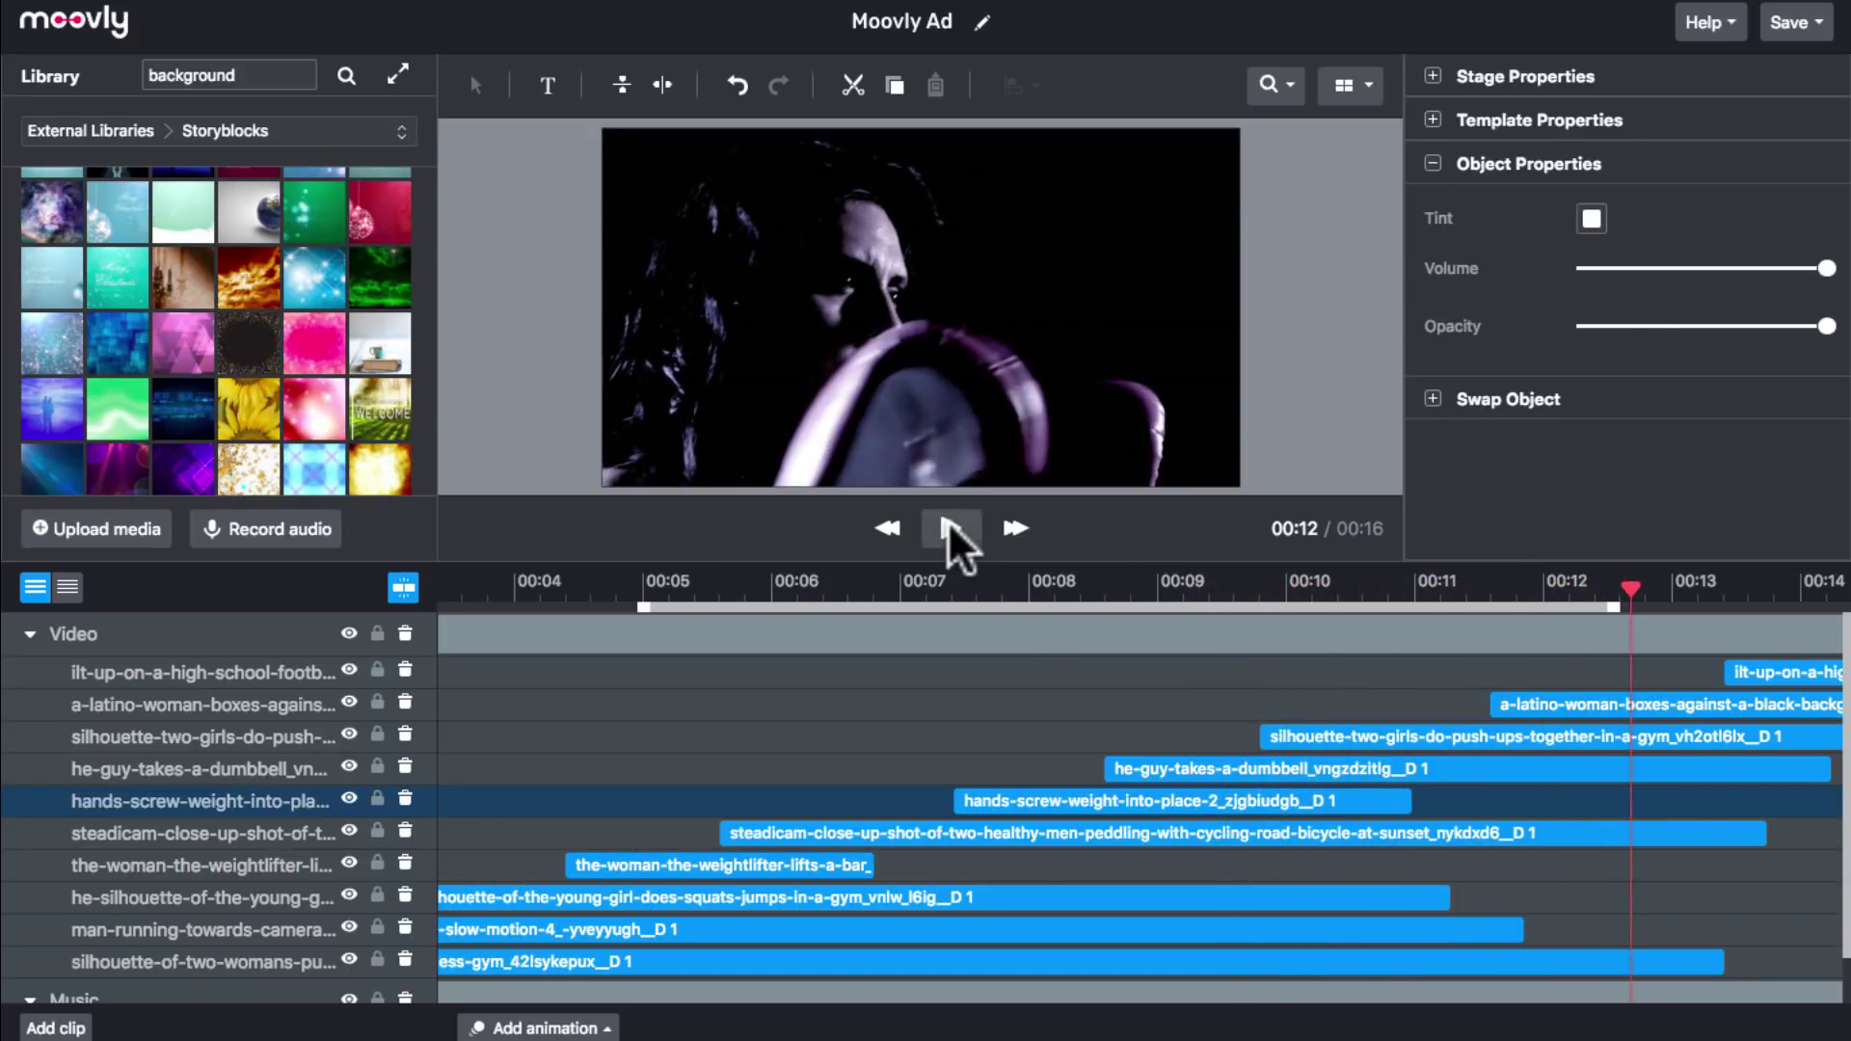
Trim the boxing clip's start to about 00:11 and preview the result.
scroll(1124, 761, "right", 5)
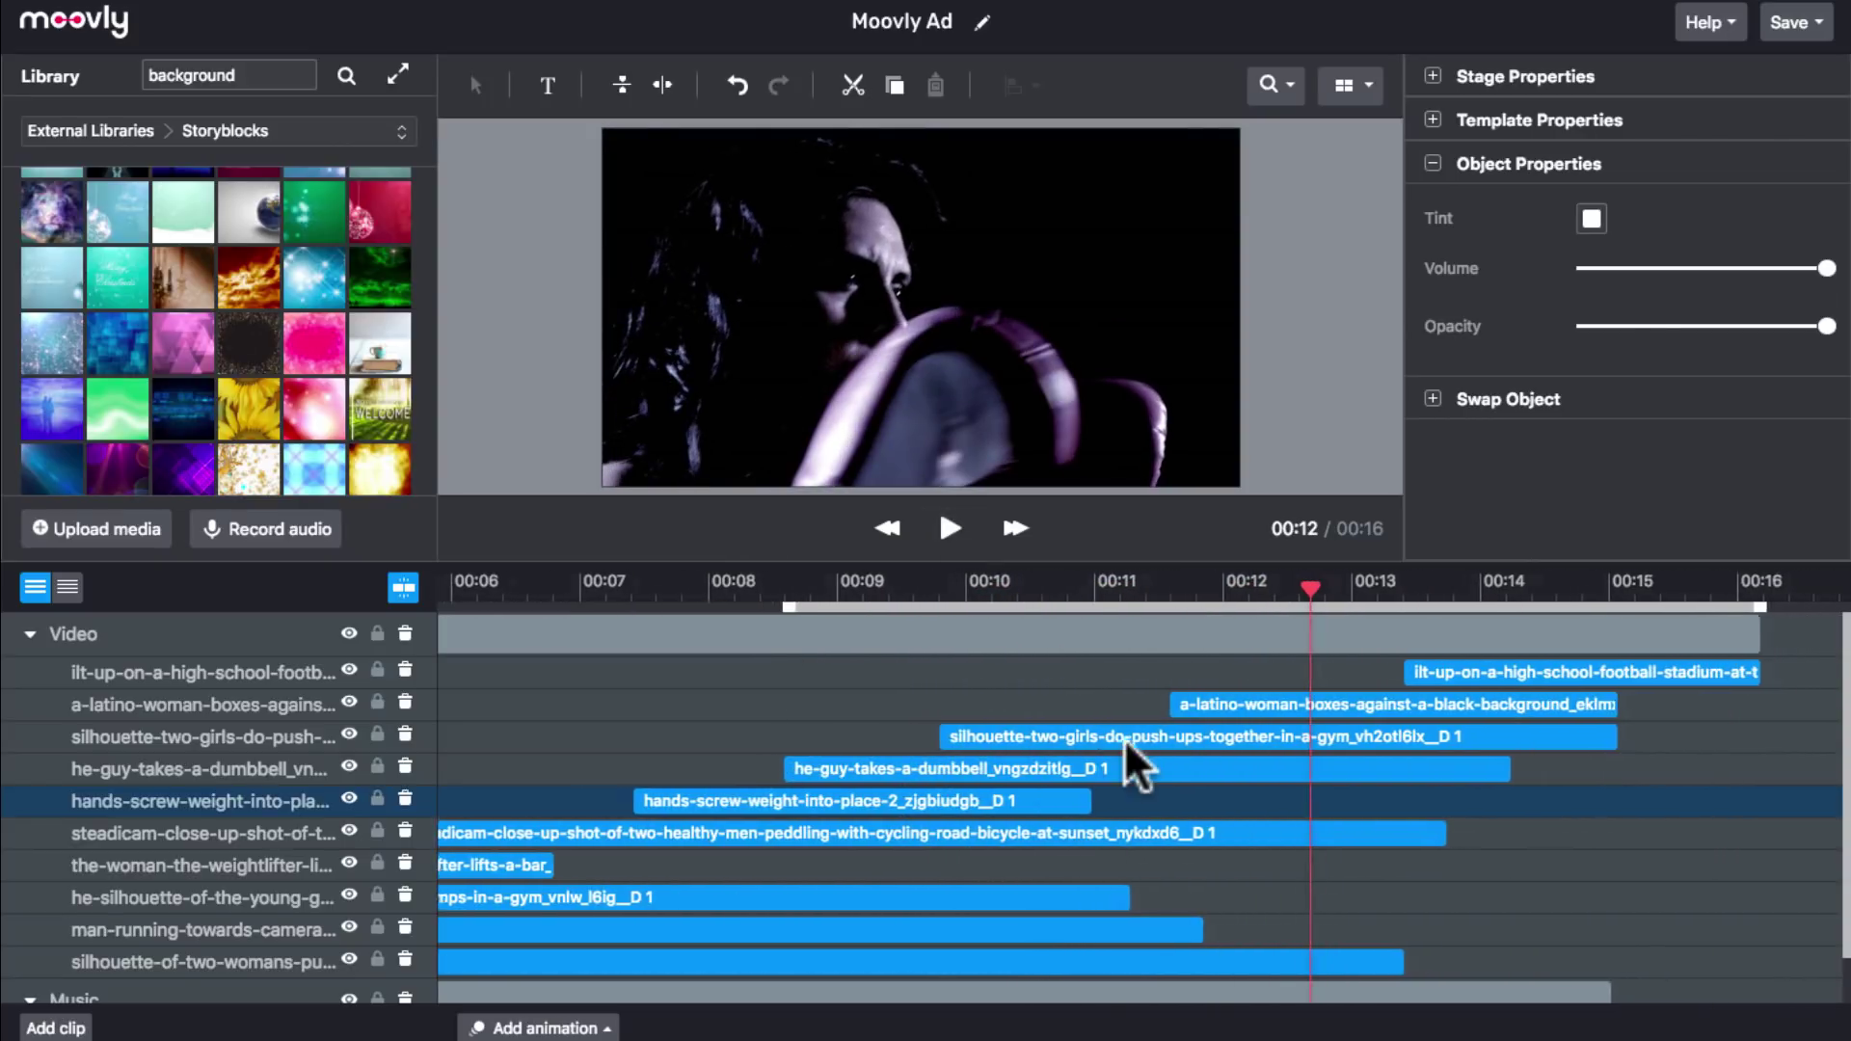
left_click(1157, 583)
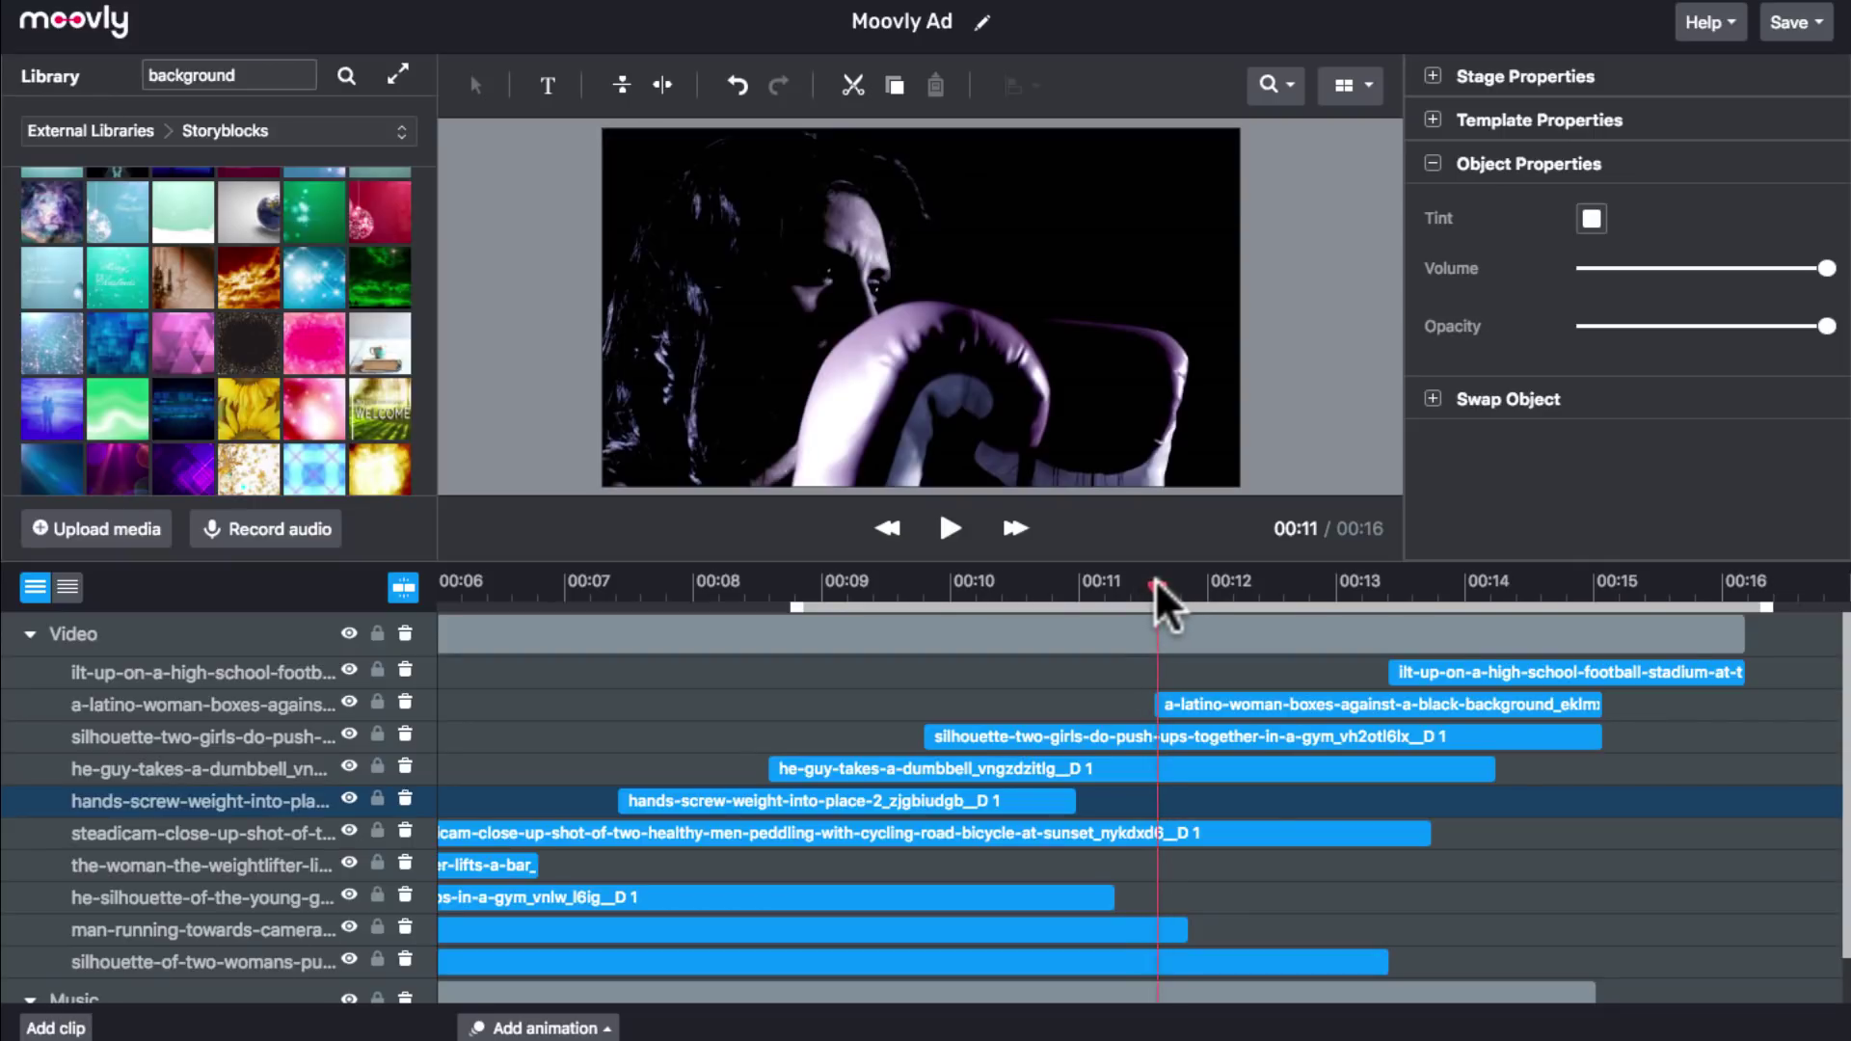
left_click(1154, 578)
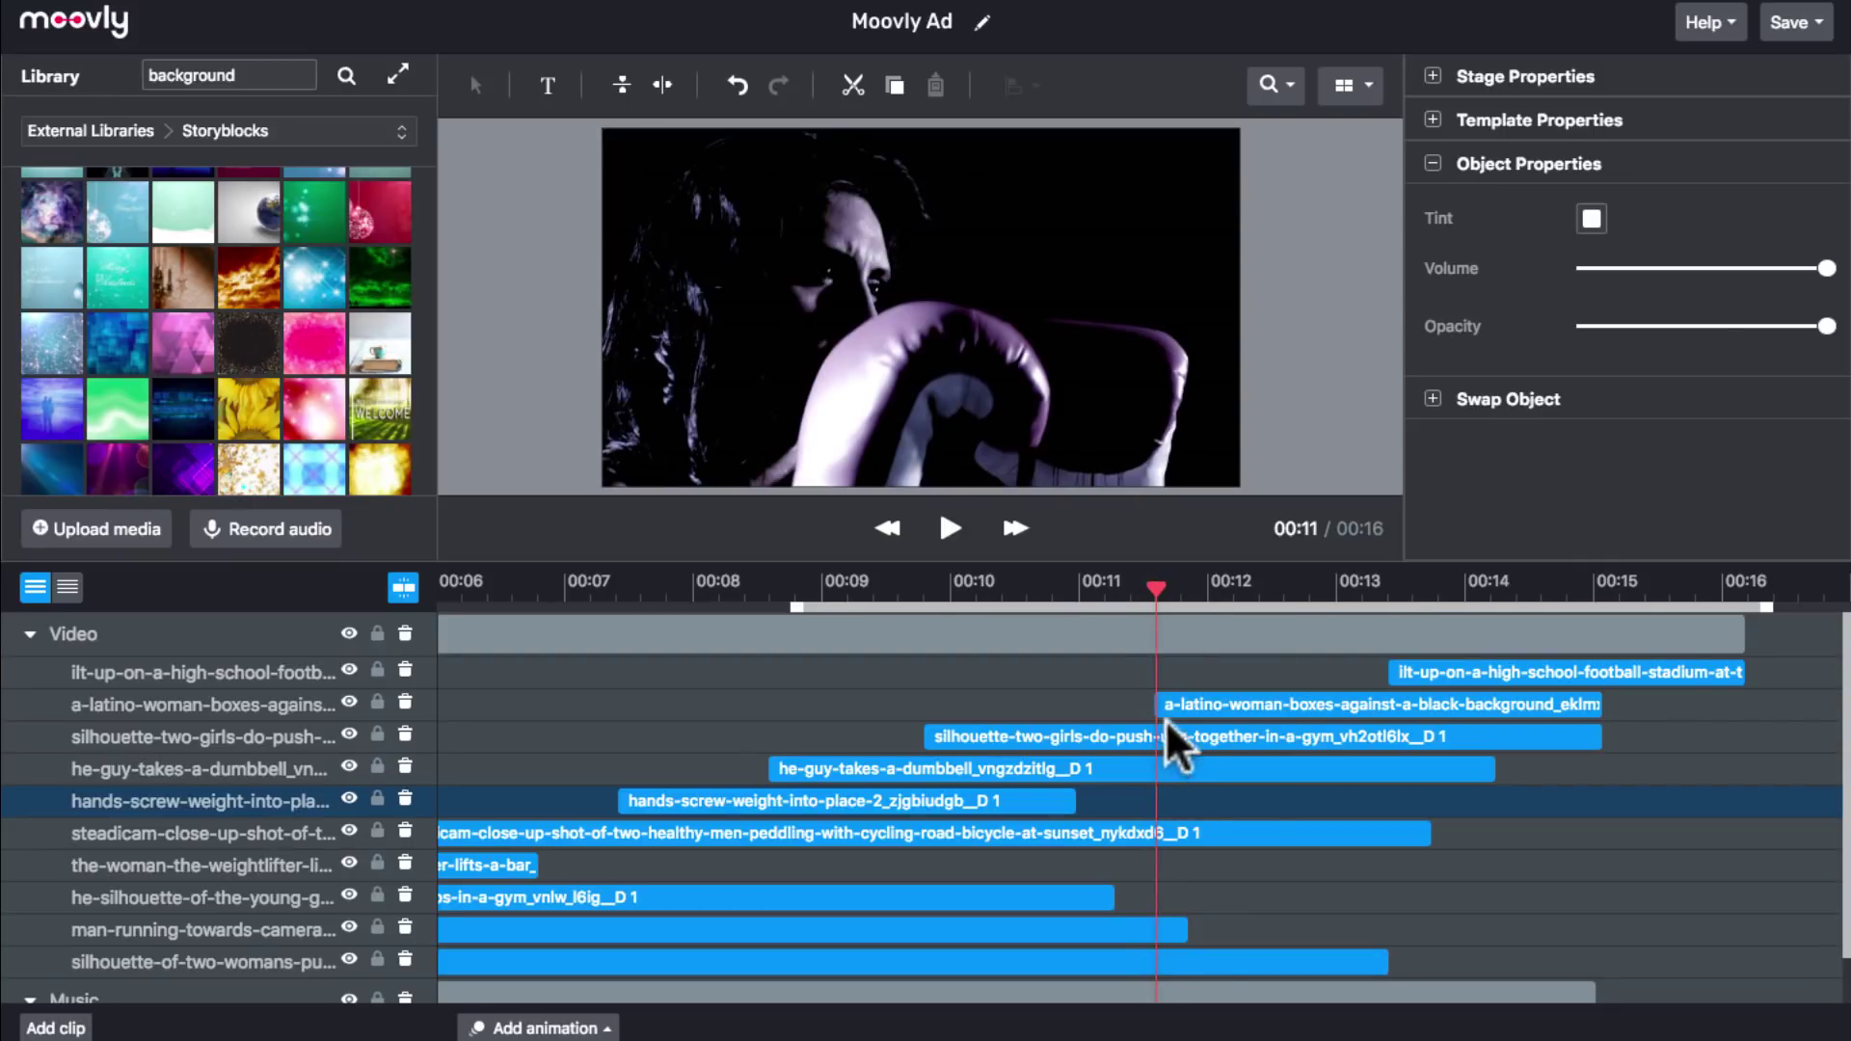
left_click_drag(1157, 711, 1271, 704)
left_click(950, 528)
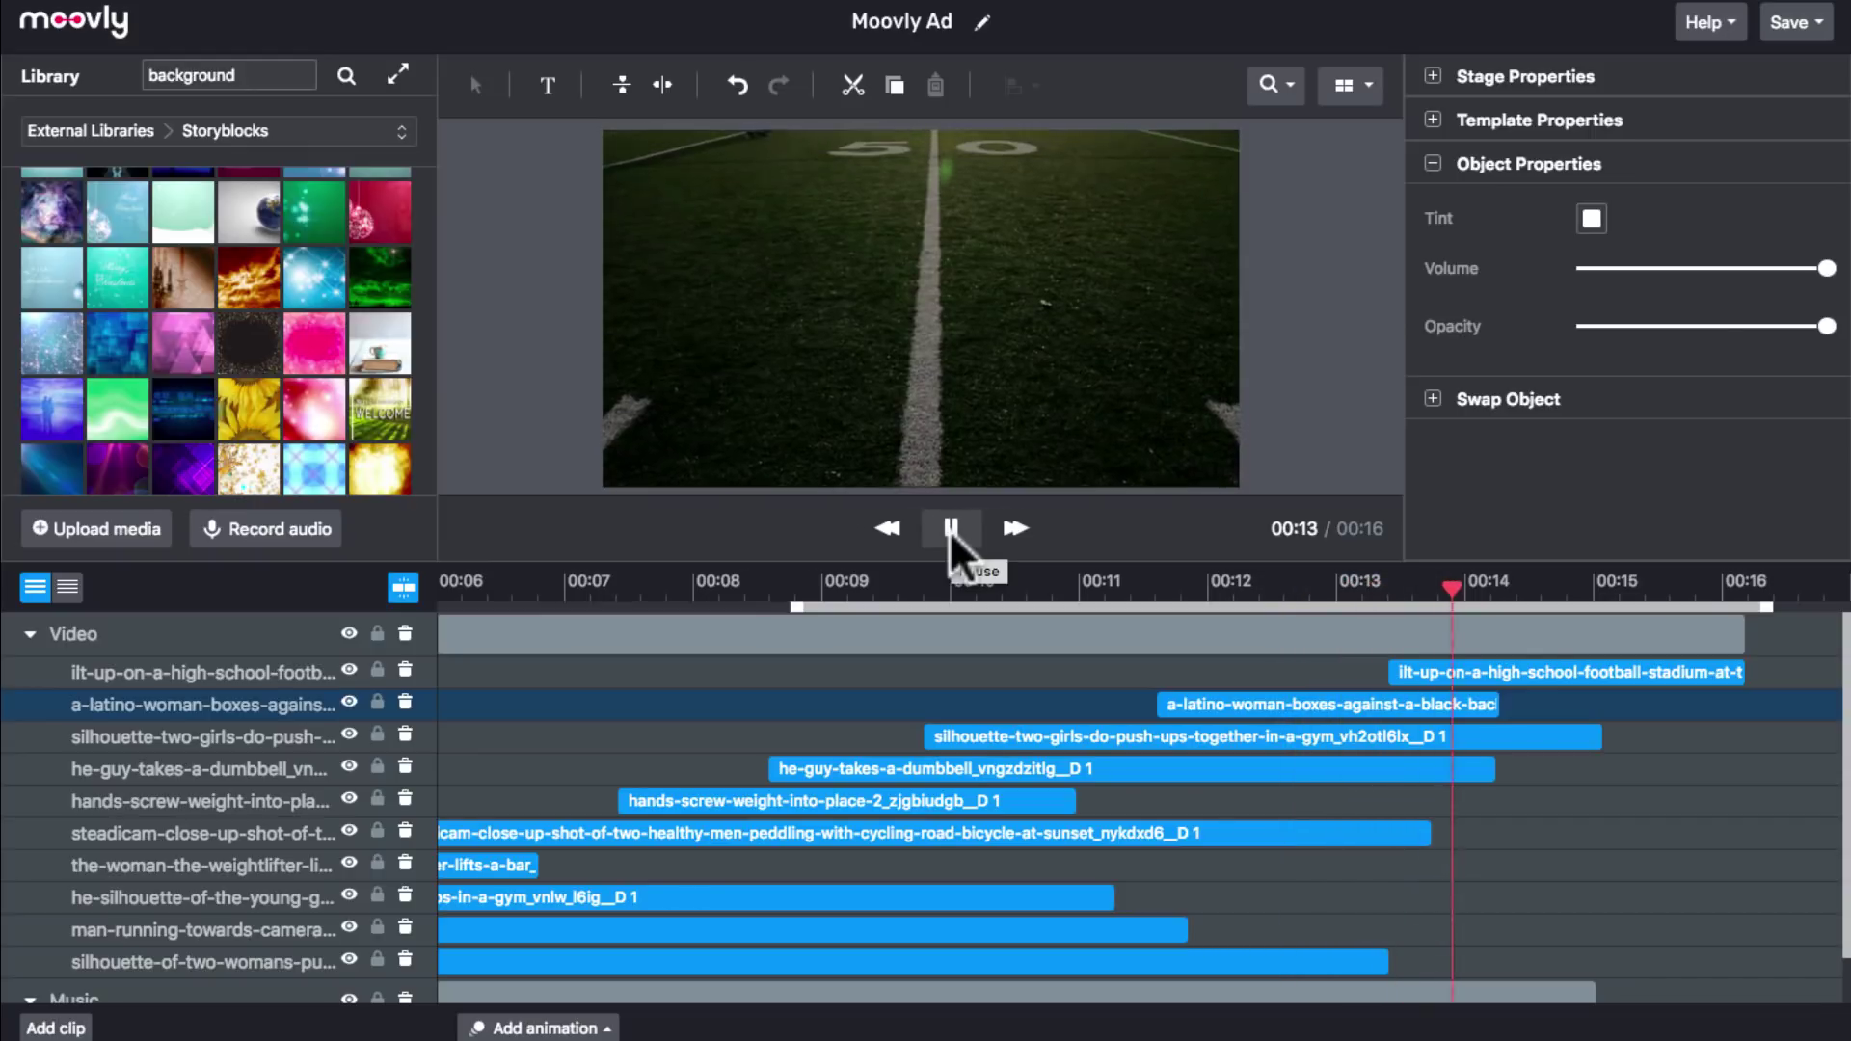
left_click(948, 529)
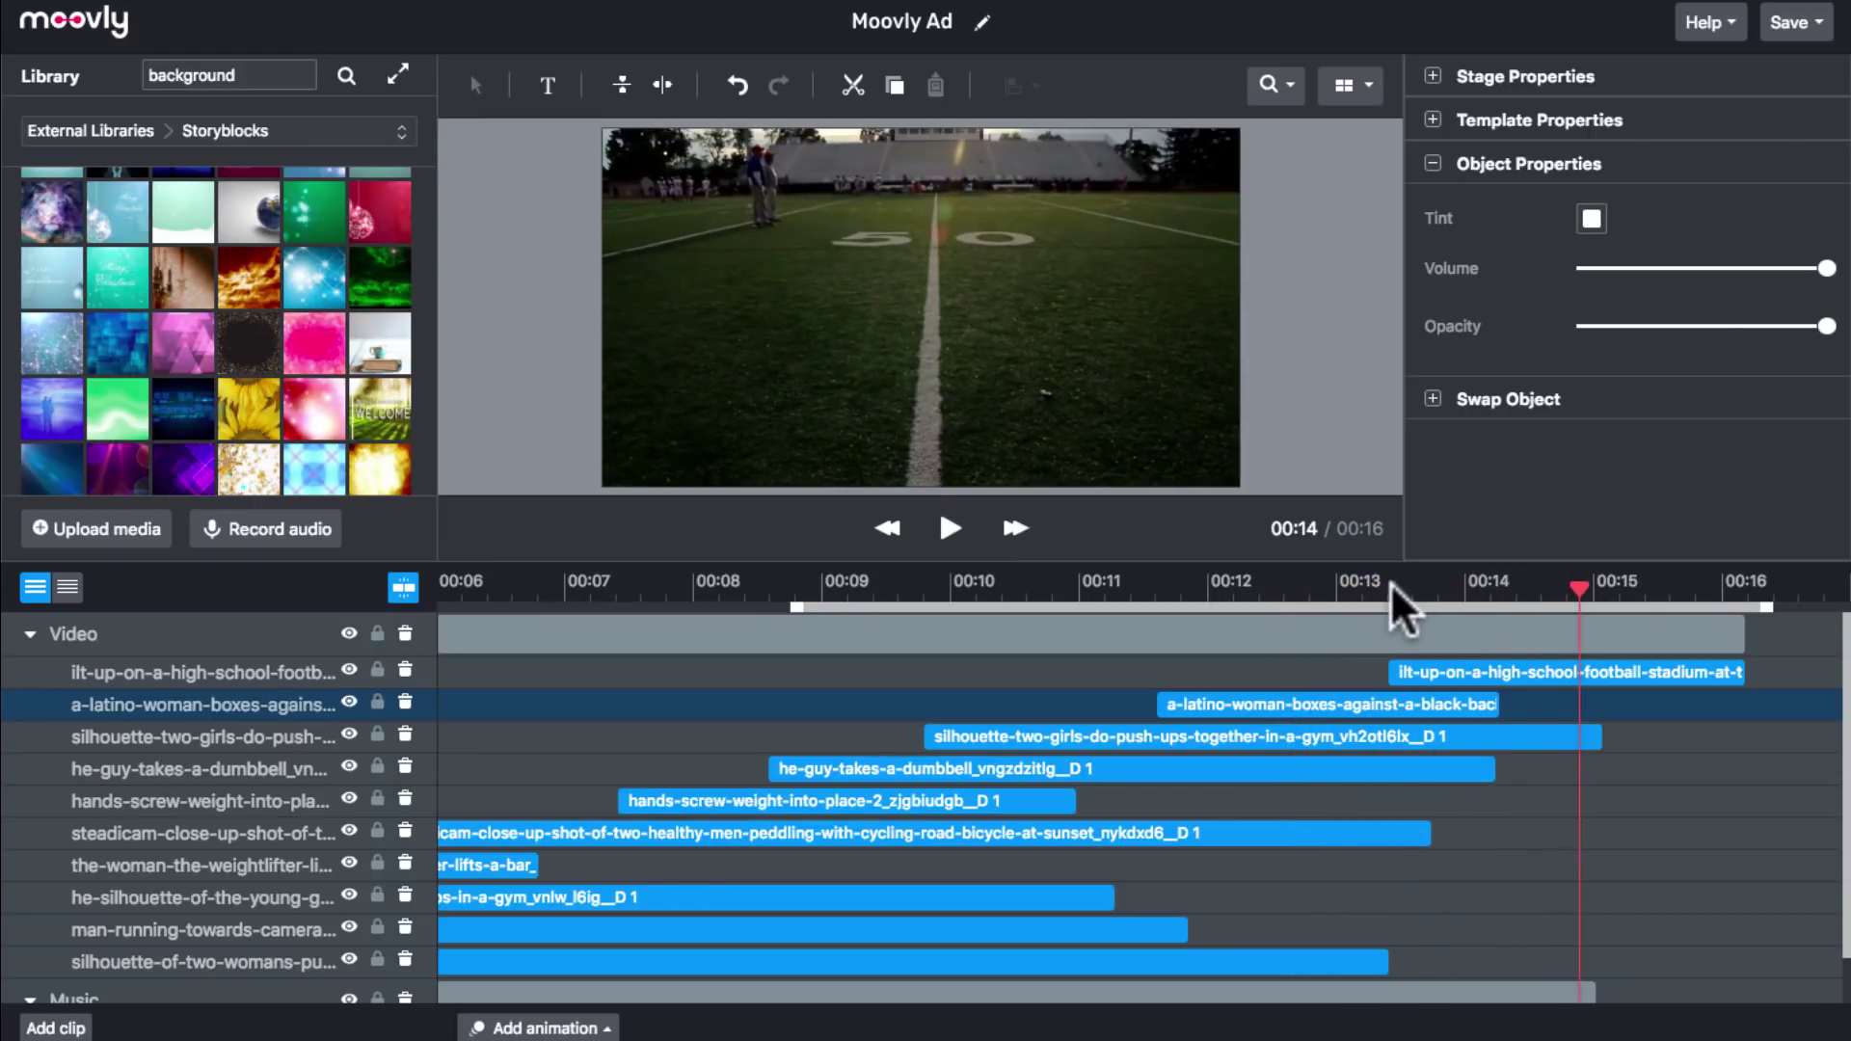
Make the football stadium clip run 00:13 to 00:16, then return the playhead to the start.
left_click(1388, 584)
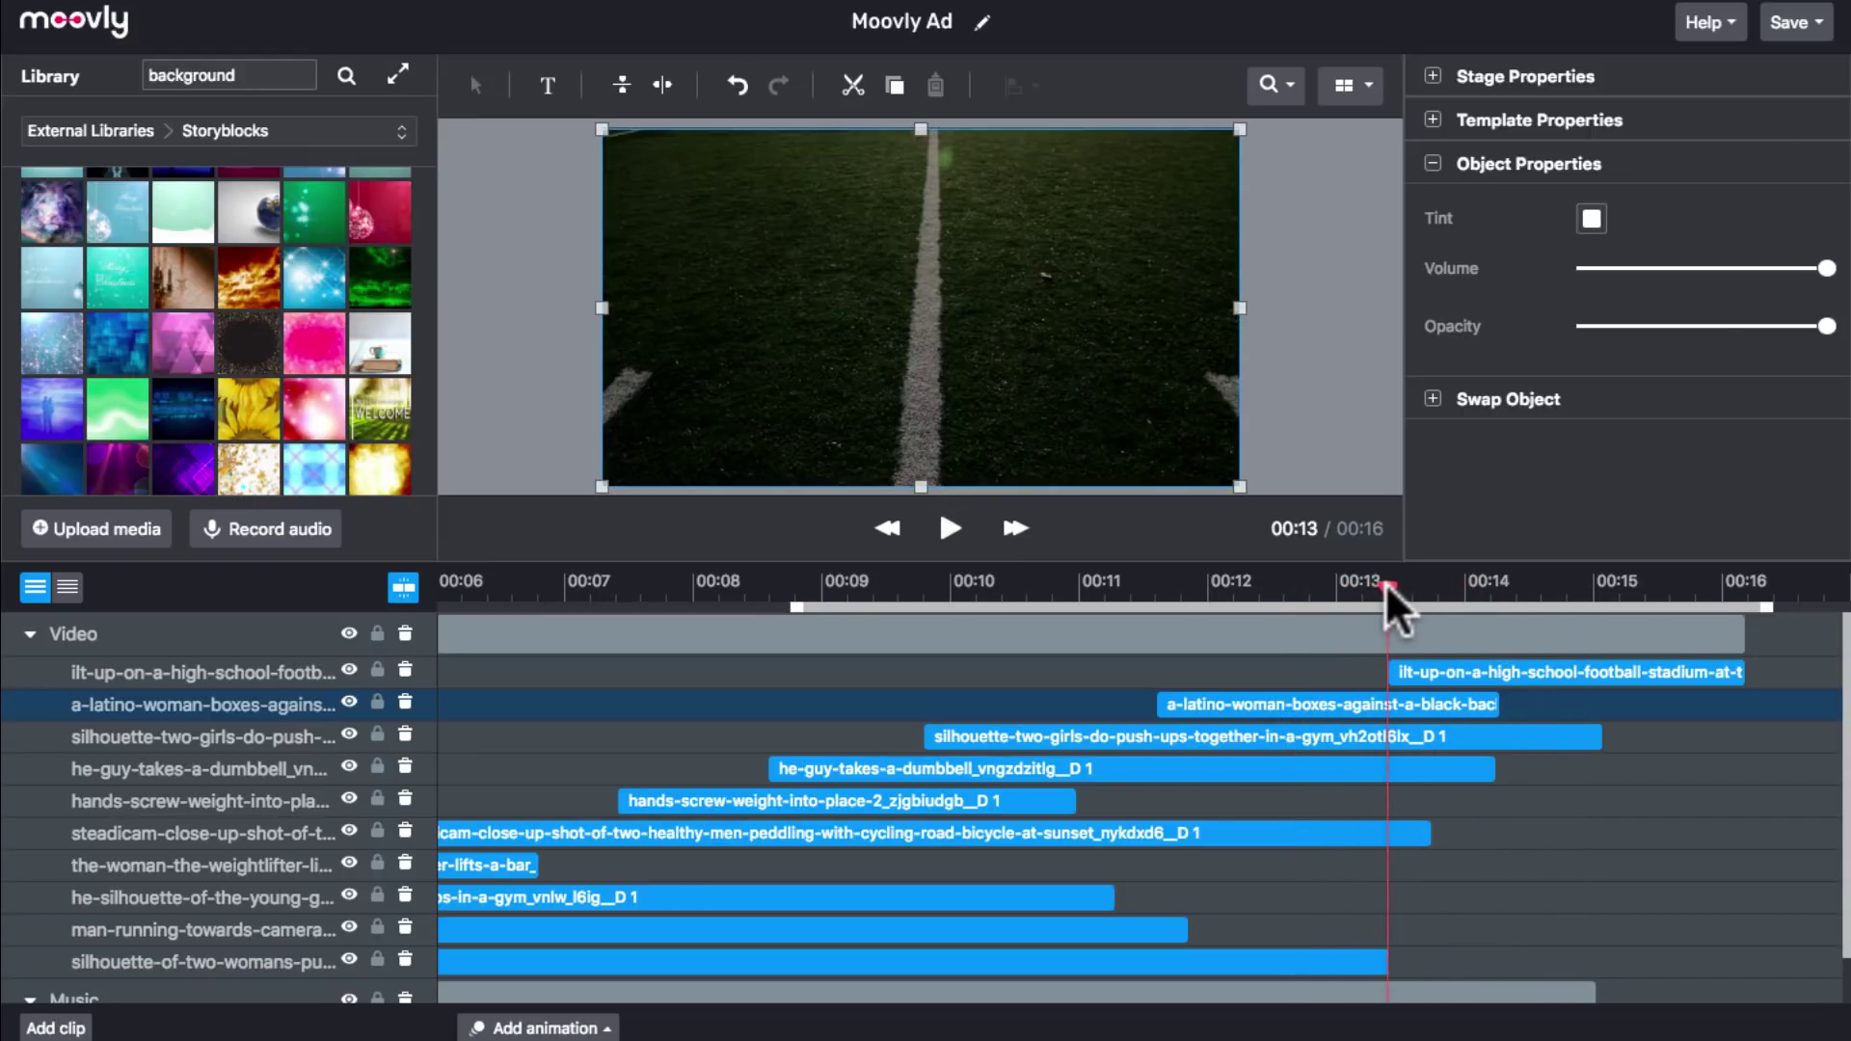
left_click_drag(1388, 672, 1450, 672)
left_click_drag(1656, 673, 1732, 672)
left_click_drag(1384, 576, 808, 649)
scroll(940, 762, "left", 8)
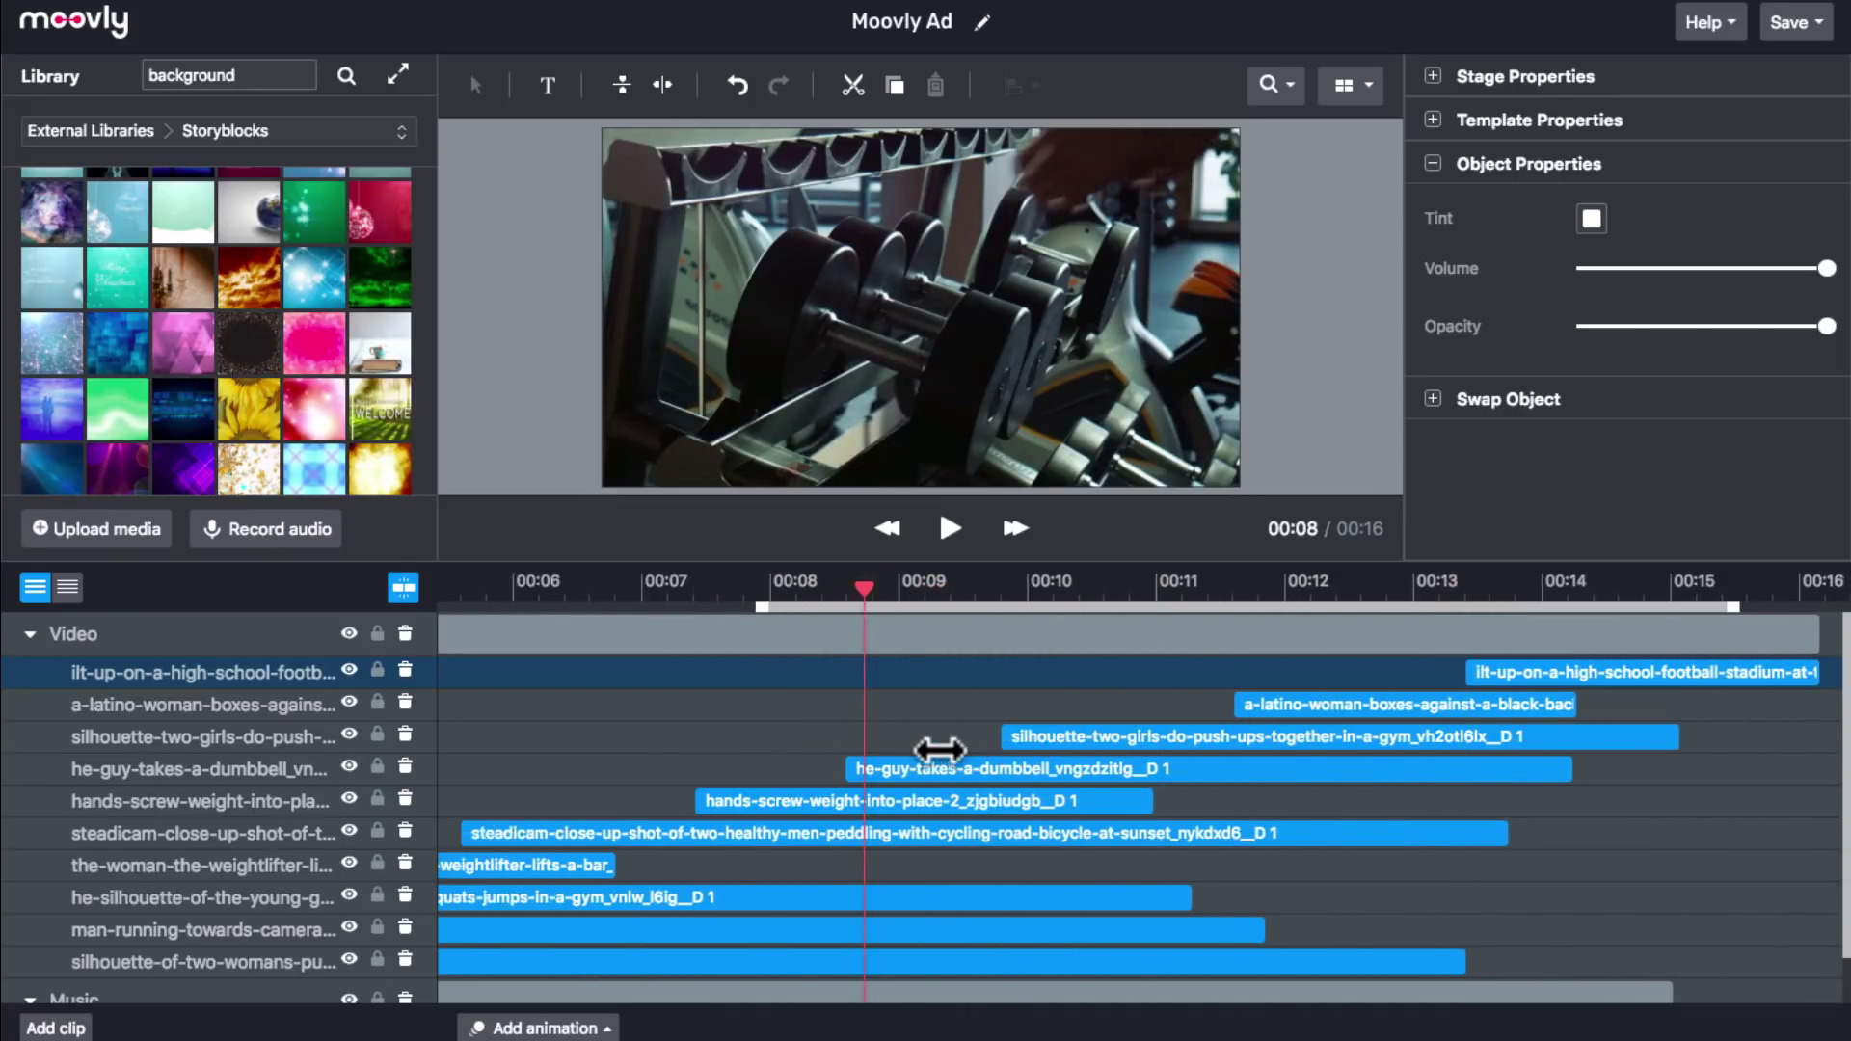
left_click_drag(460, 581, 429, 579)
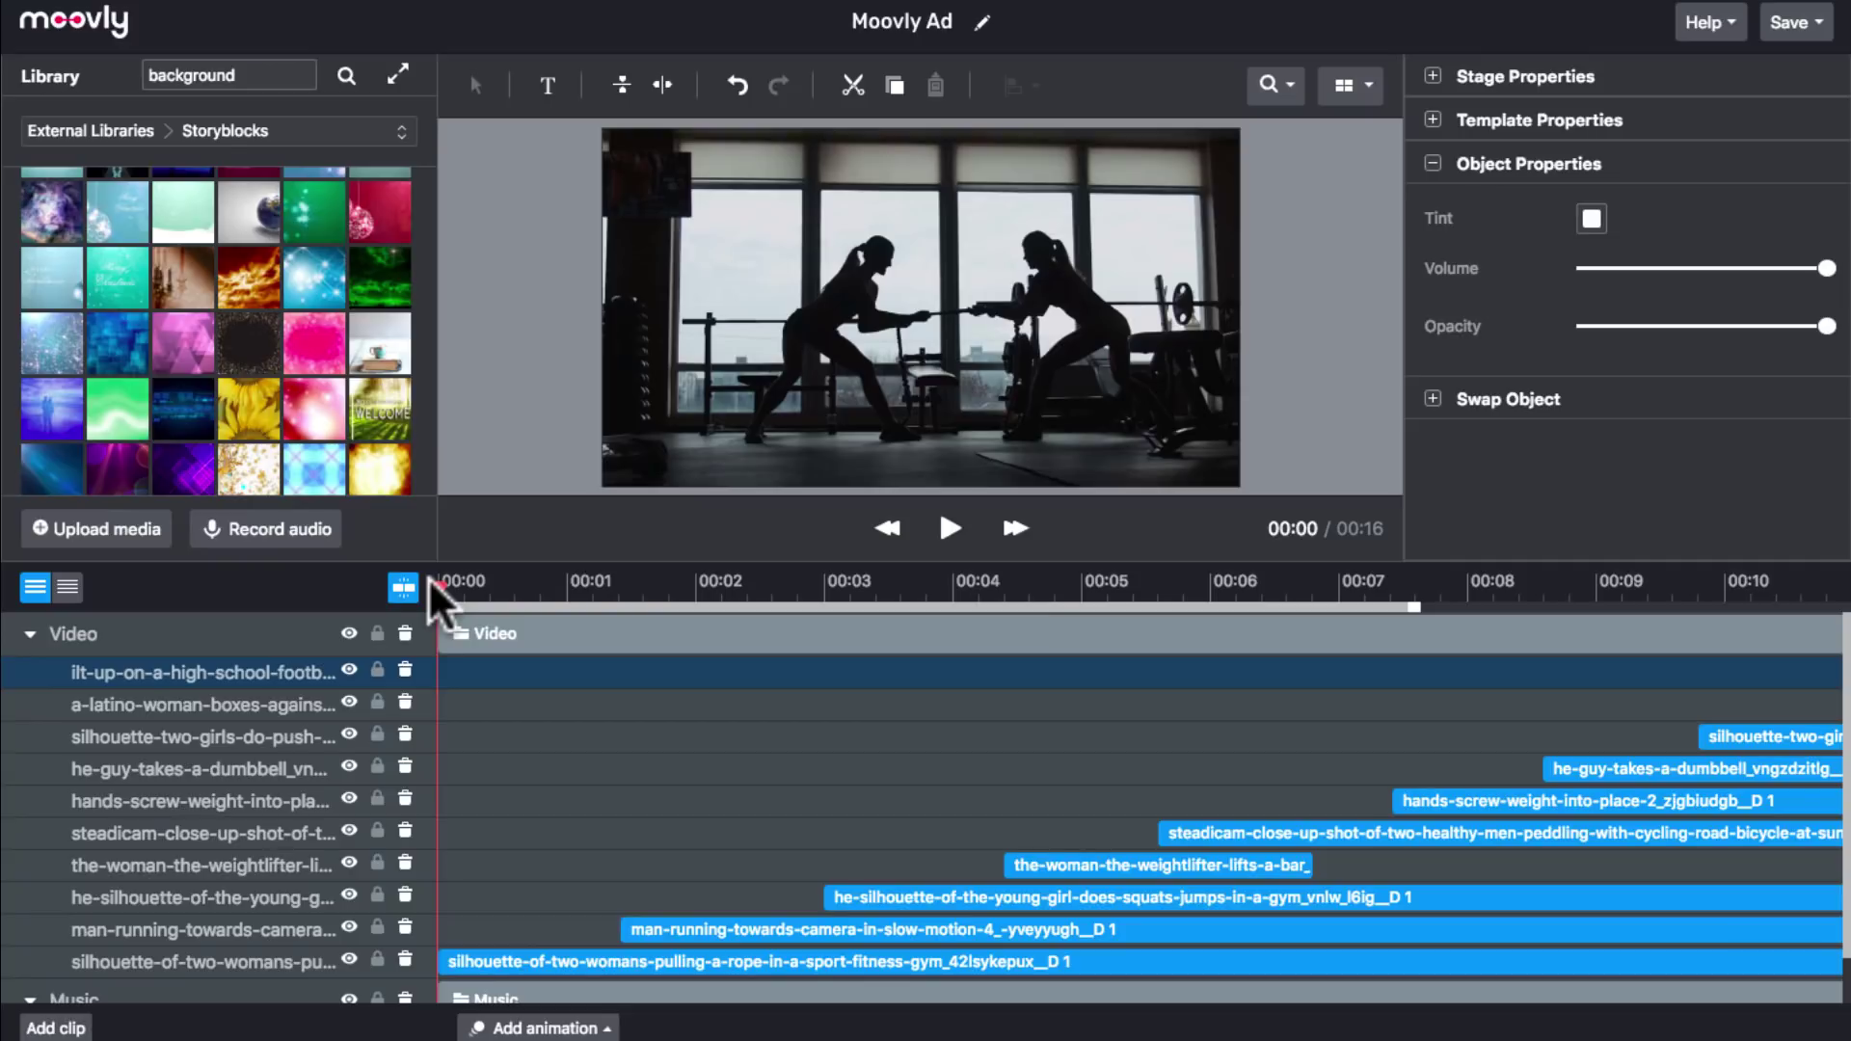
Add a clip group named 'Text and logo' above the Video group.
left_click(50, 1029)
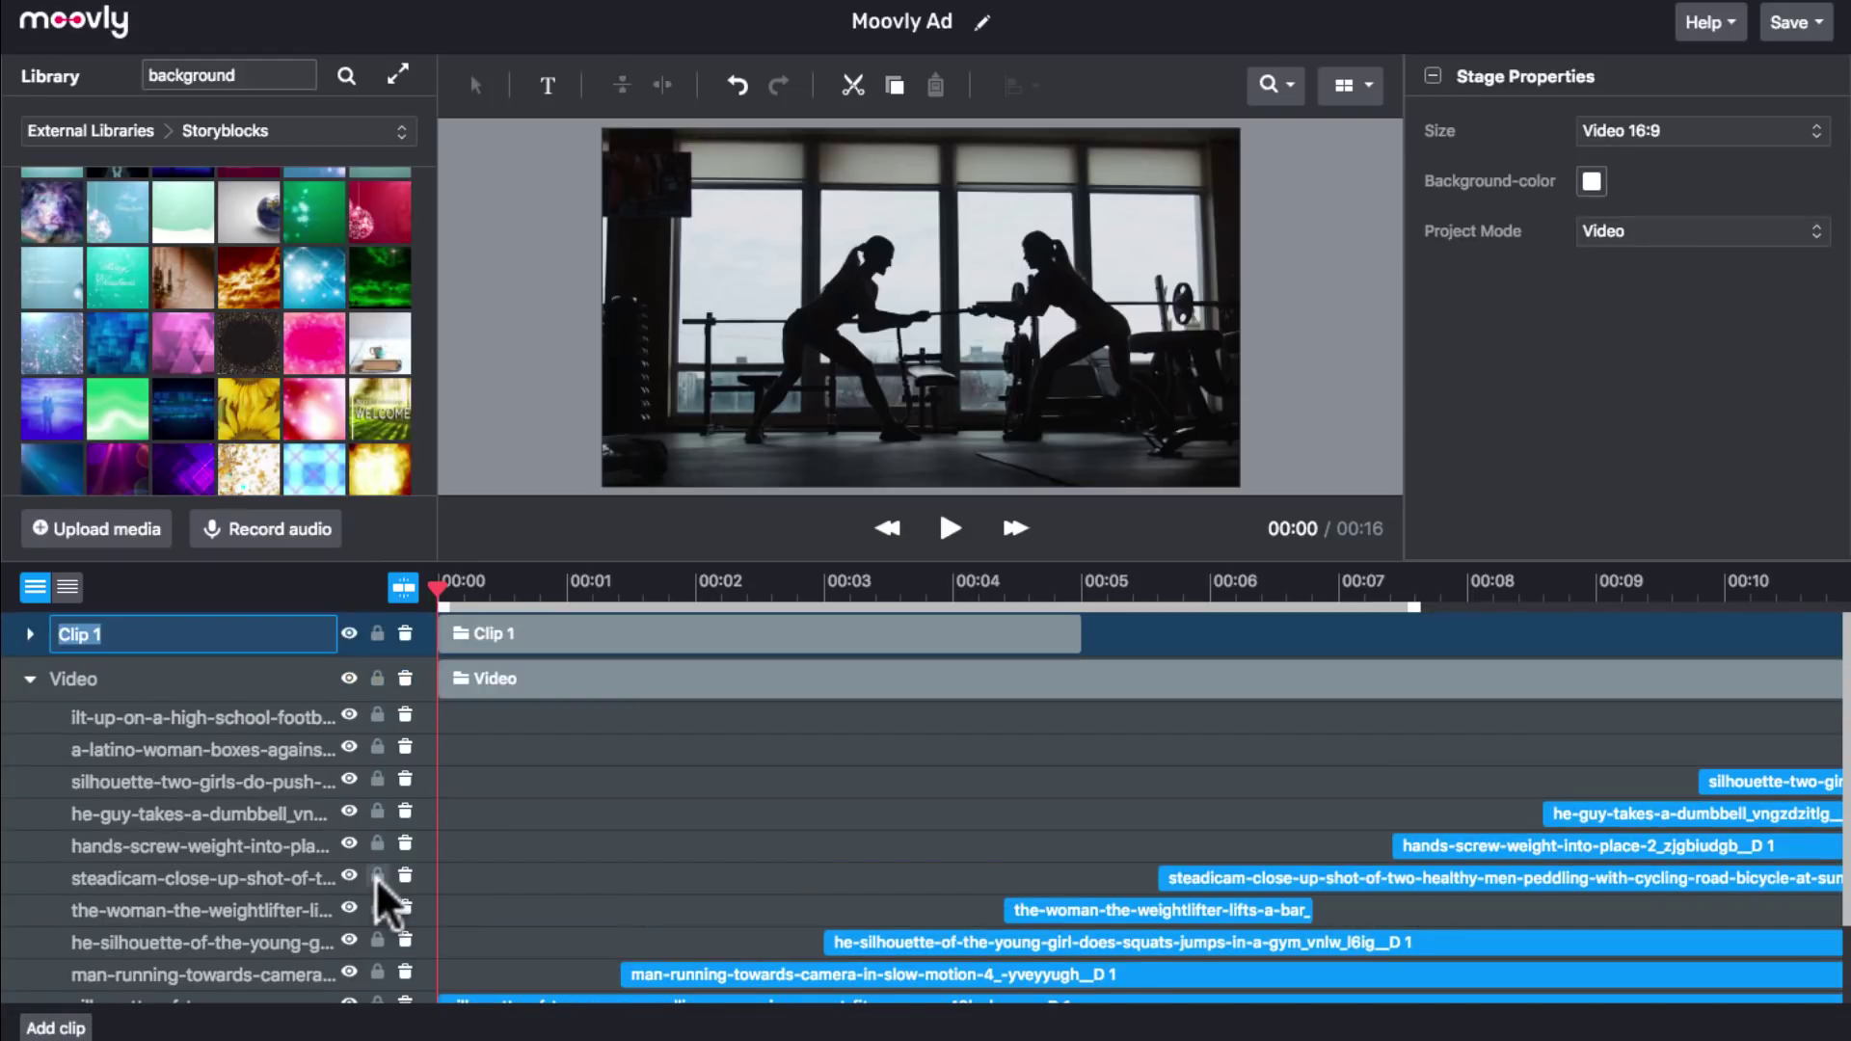
type("Text")
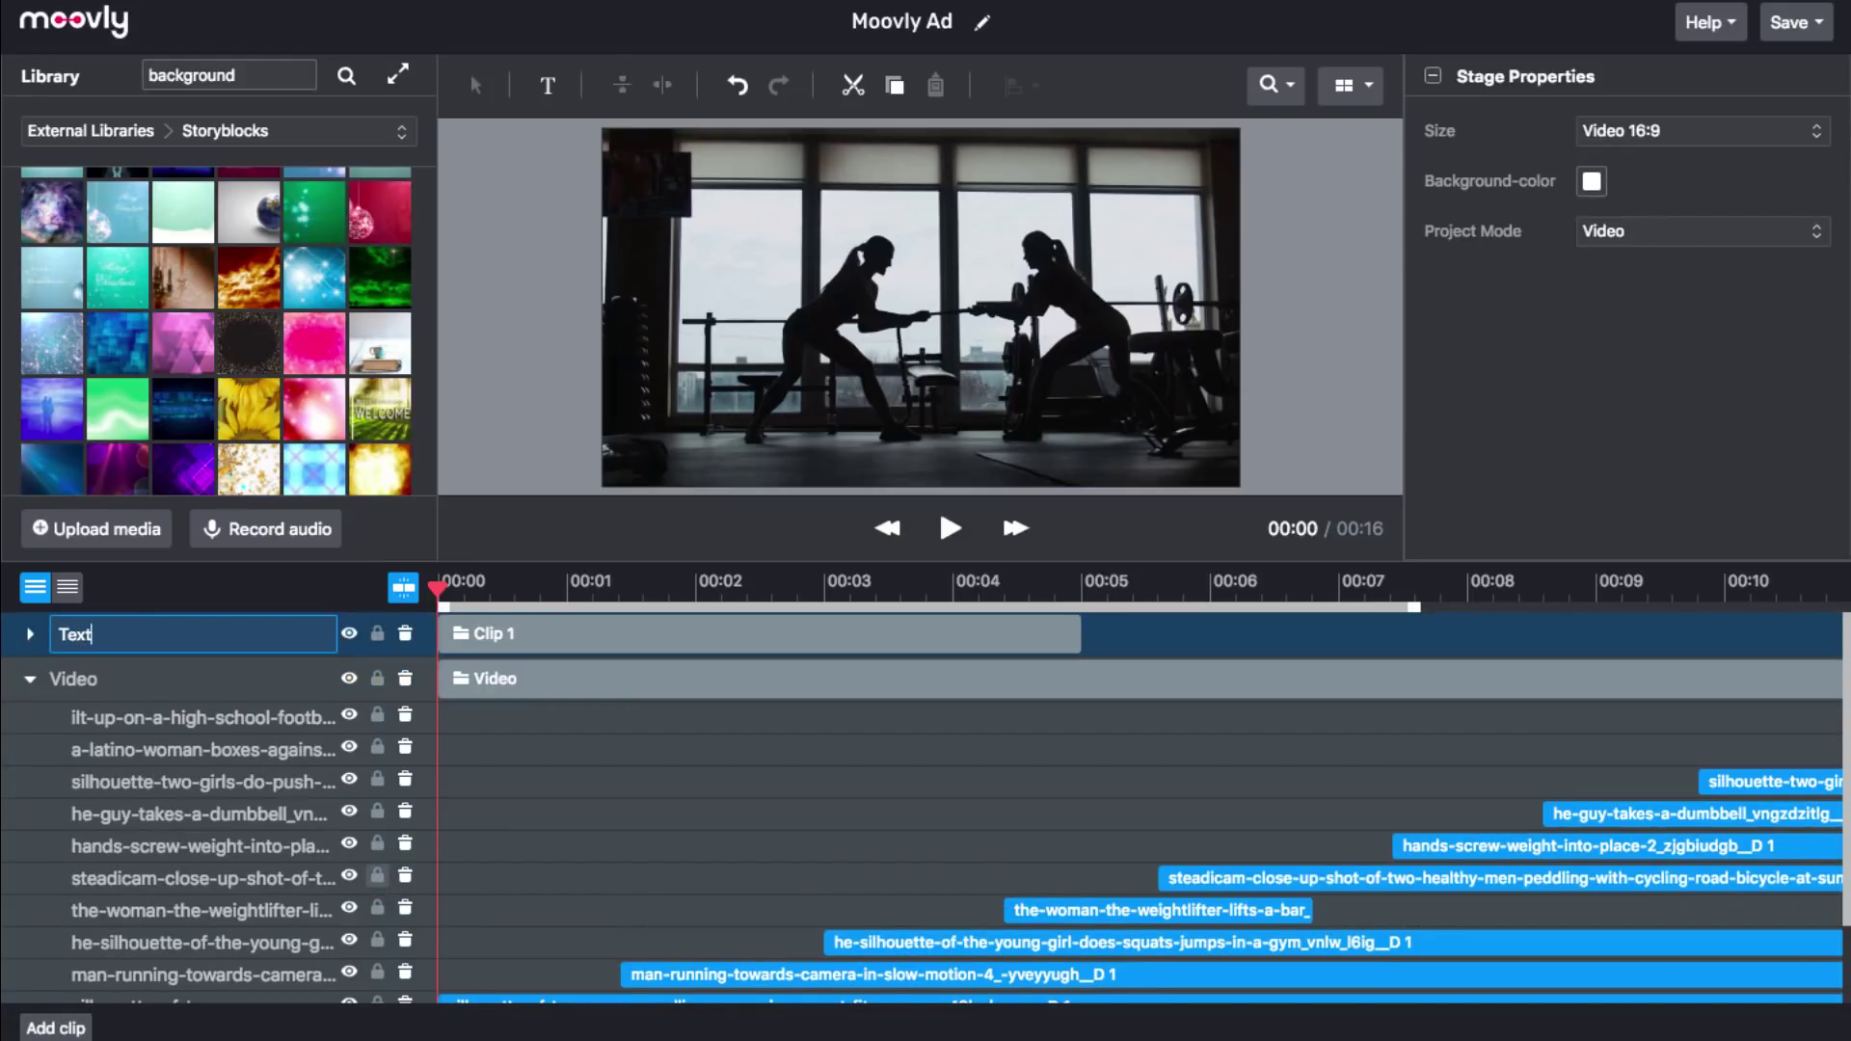
type(" and logo")
key("Return")
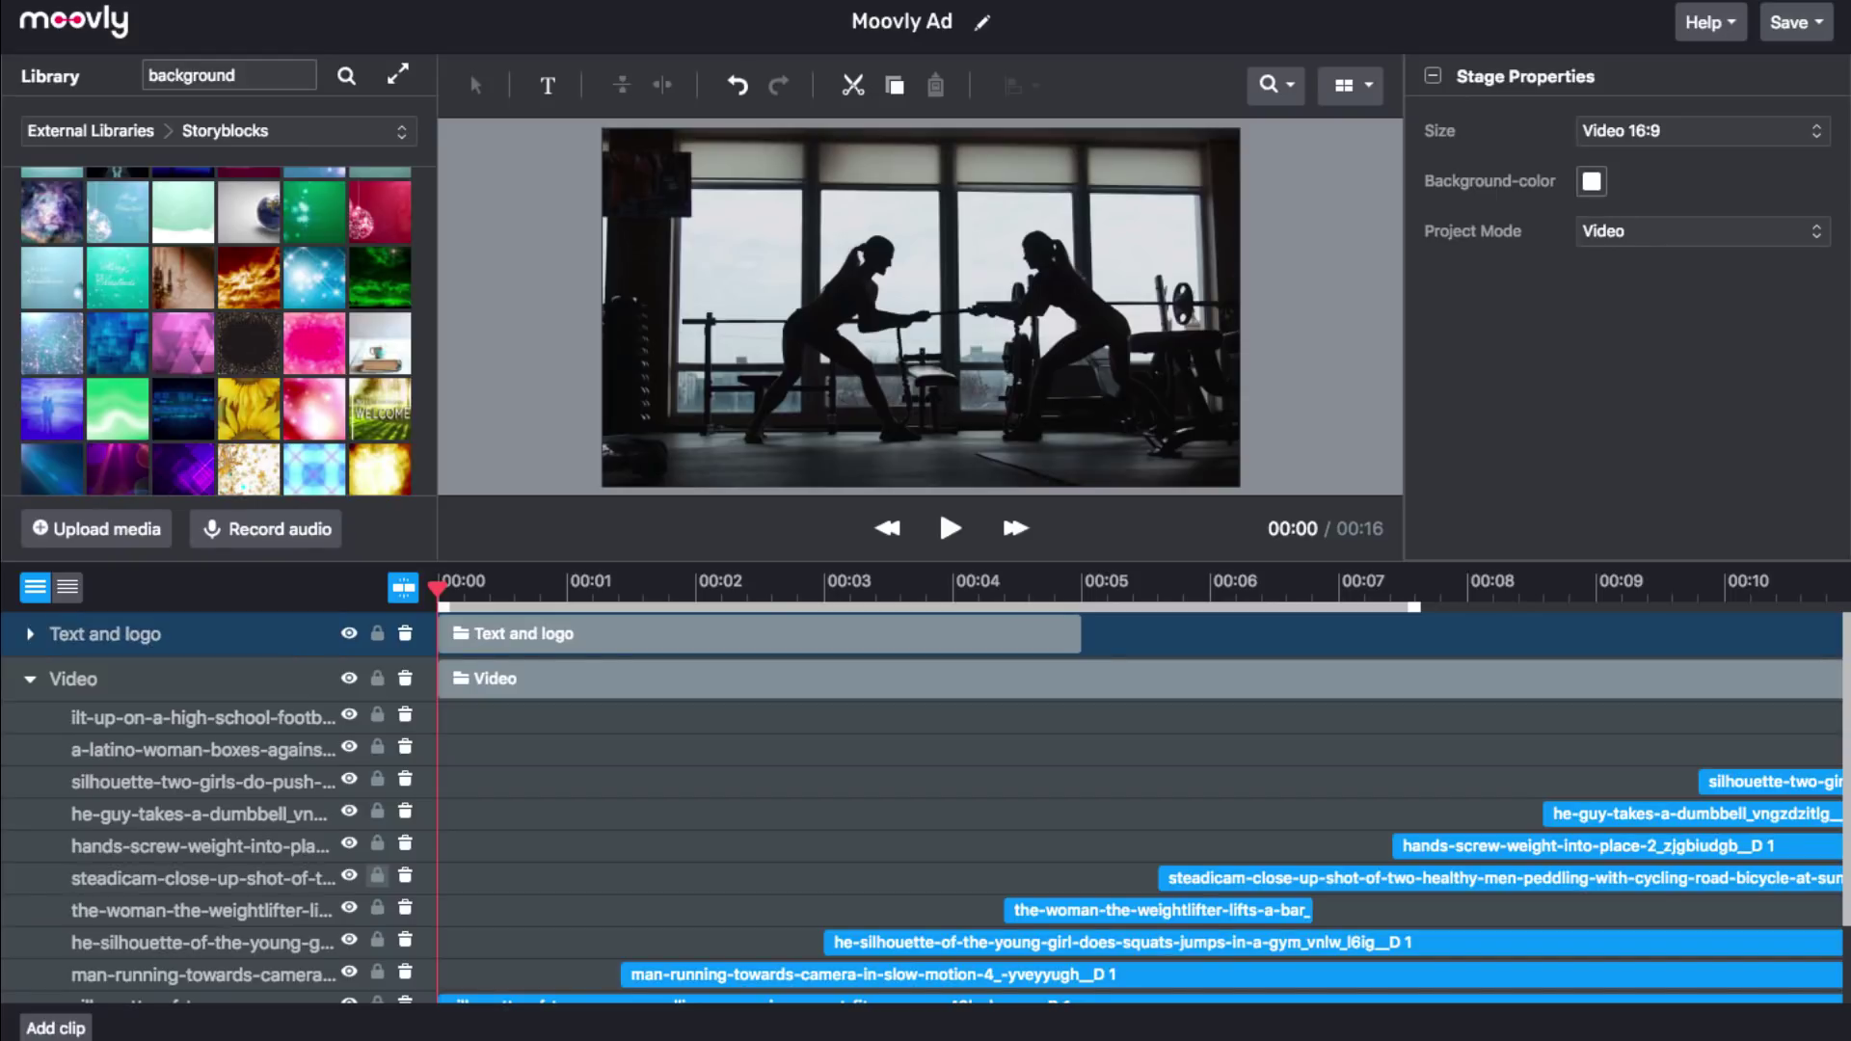
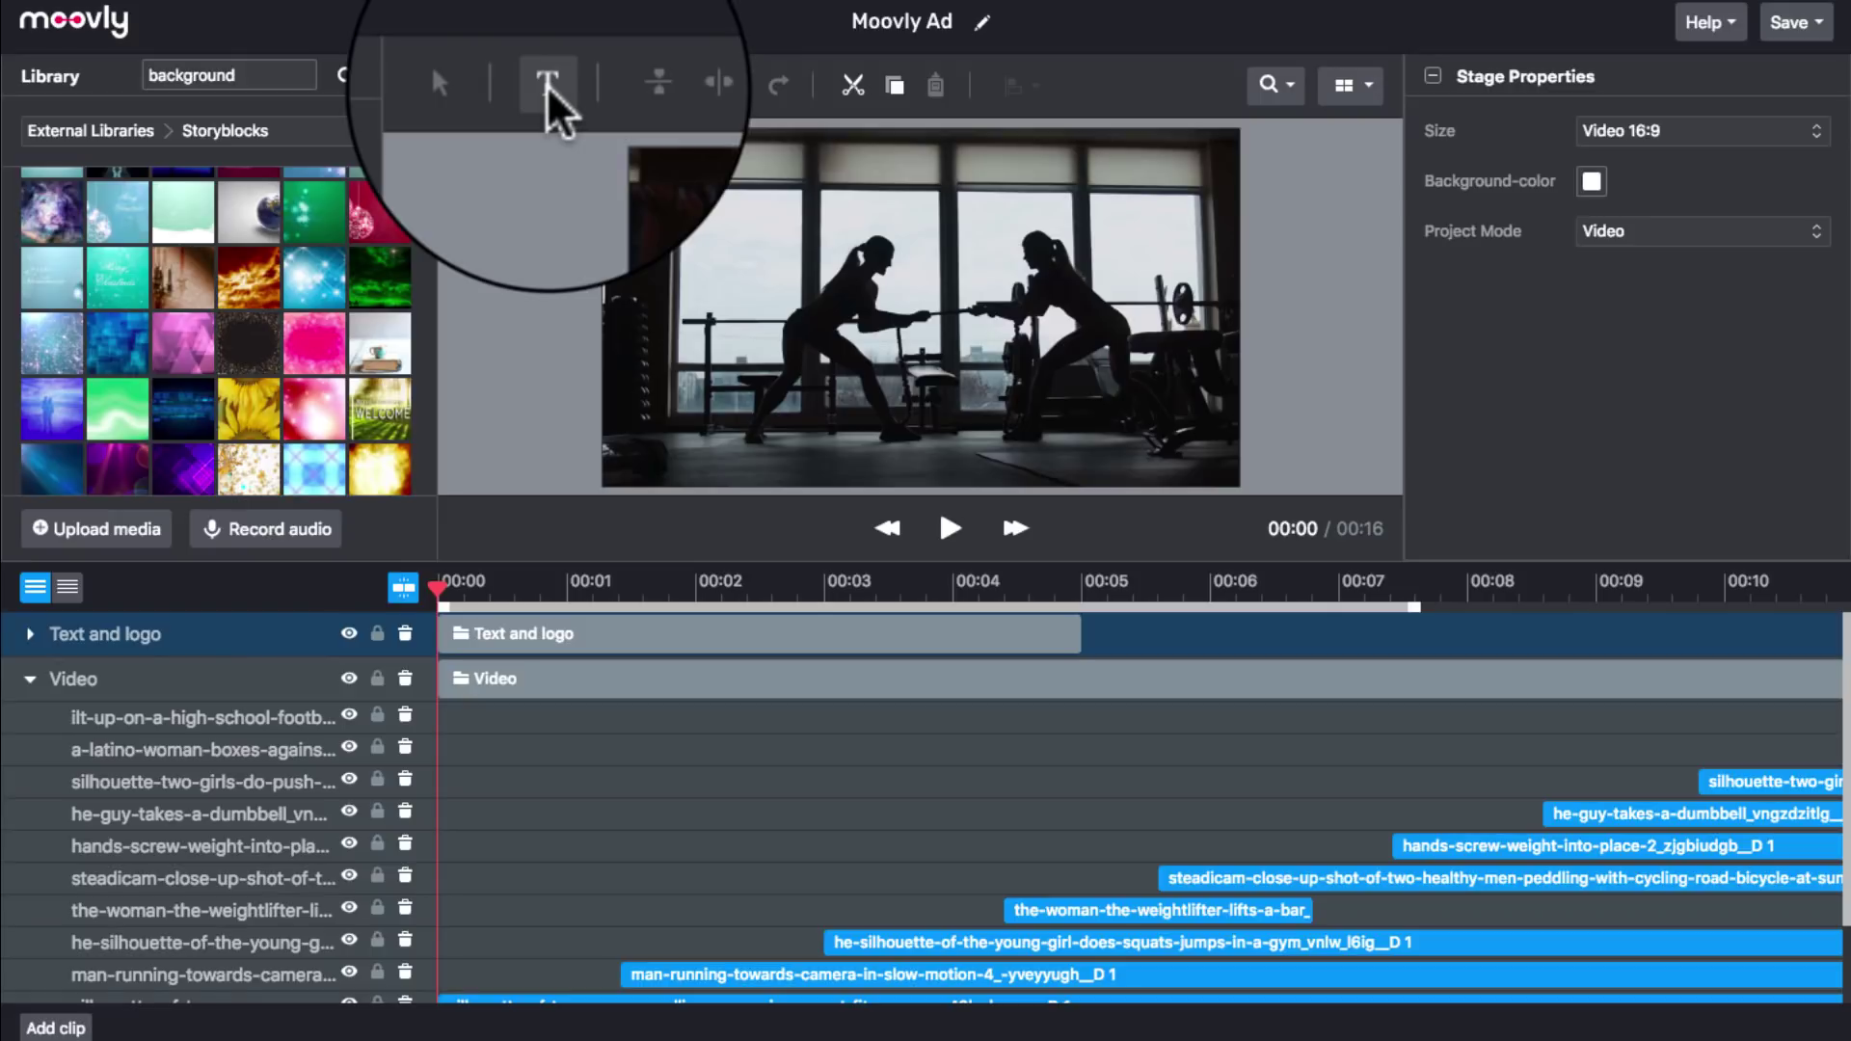
Add a text box on the stage and replace its placeholder with 'build a spirit'.
left_click(546, 85)
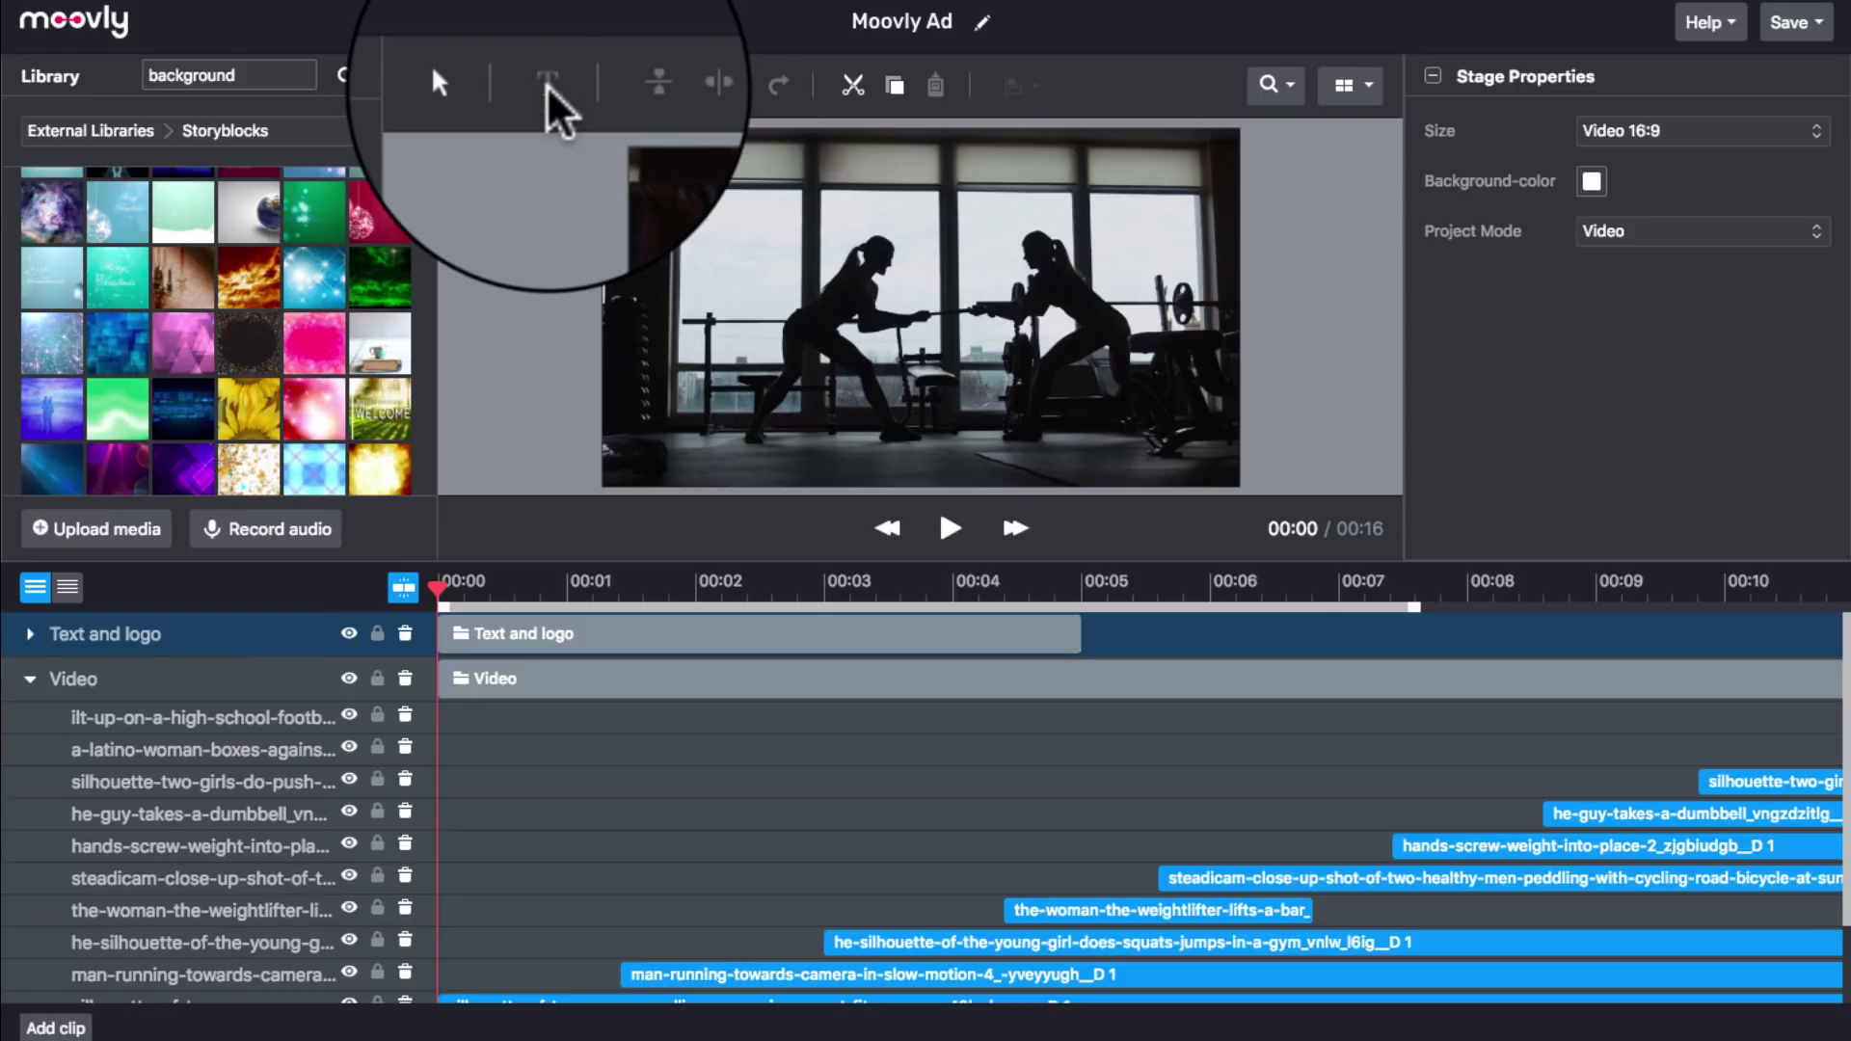
left_click(913, 318)
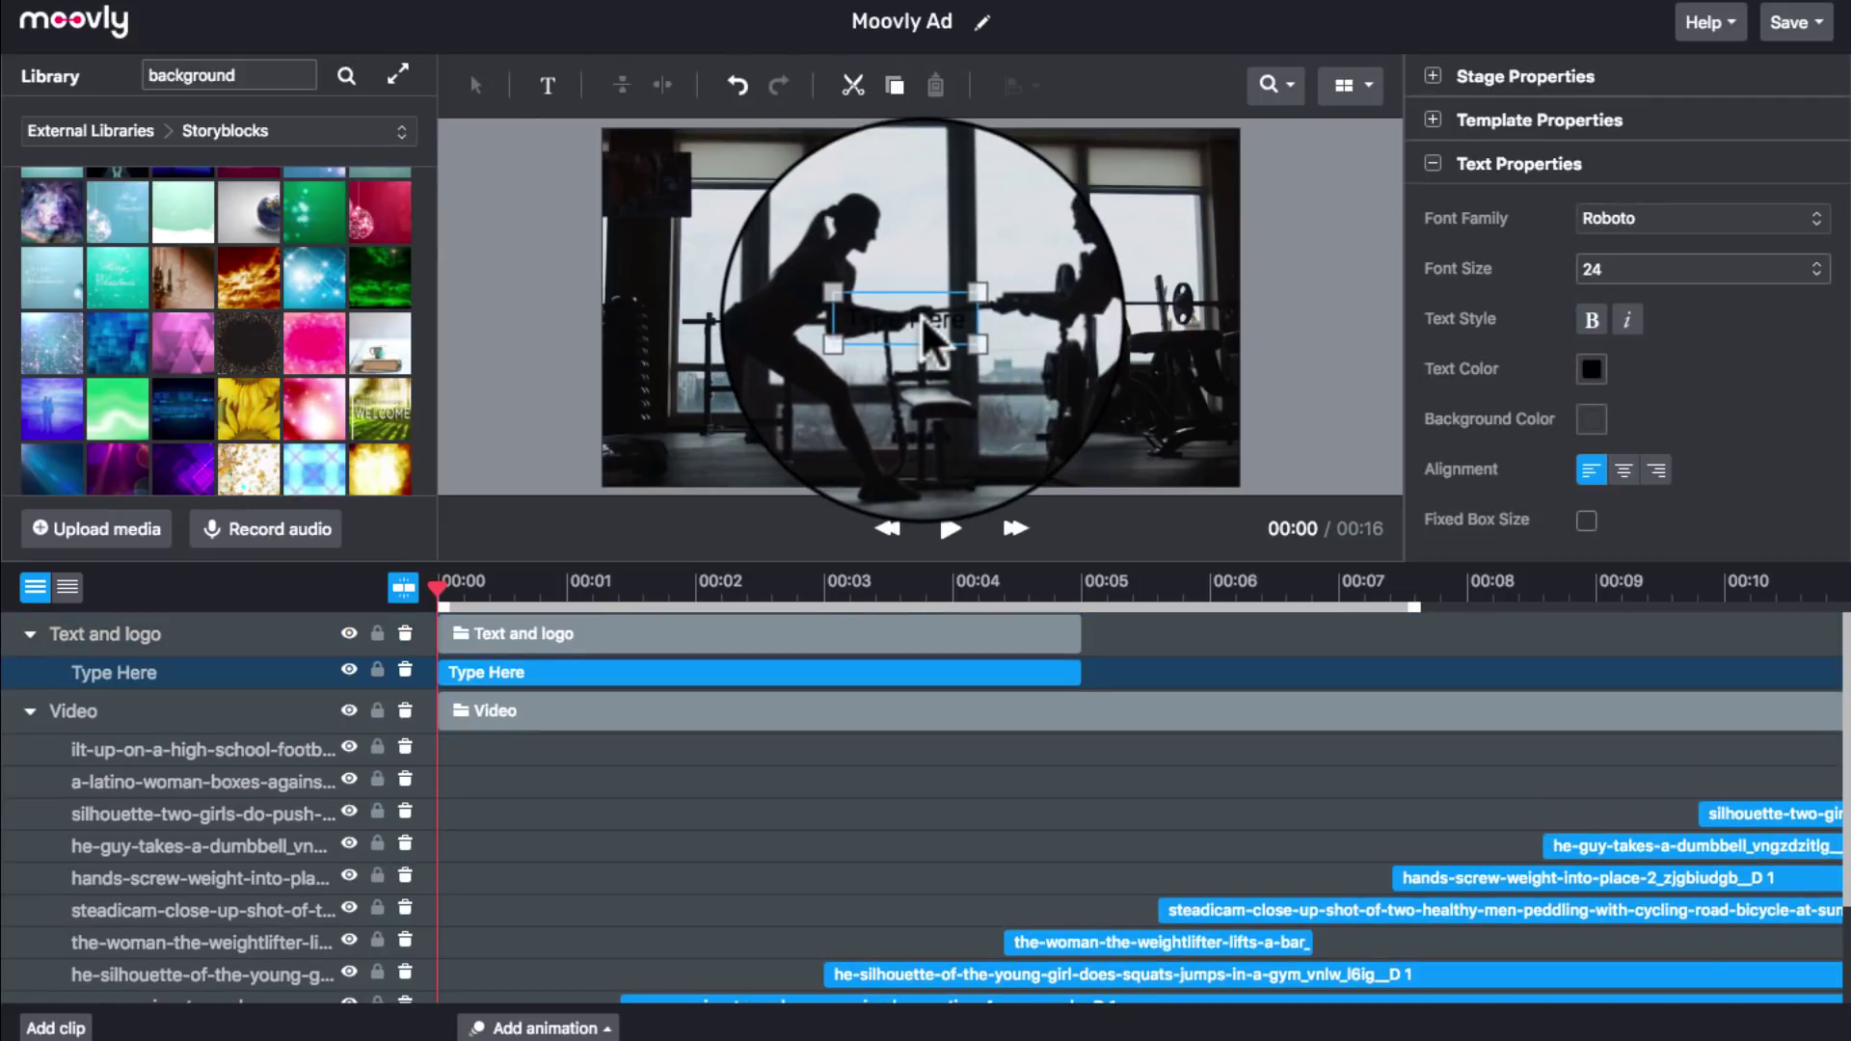
double_click(922, 315)
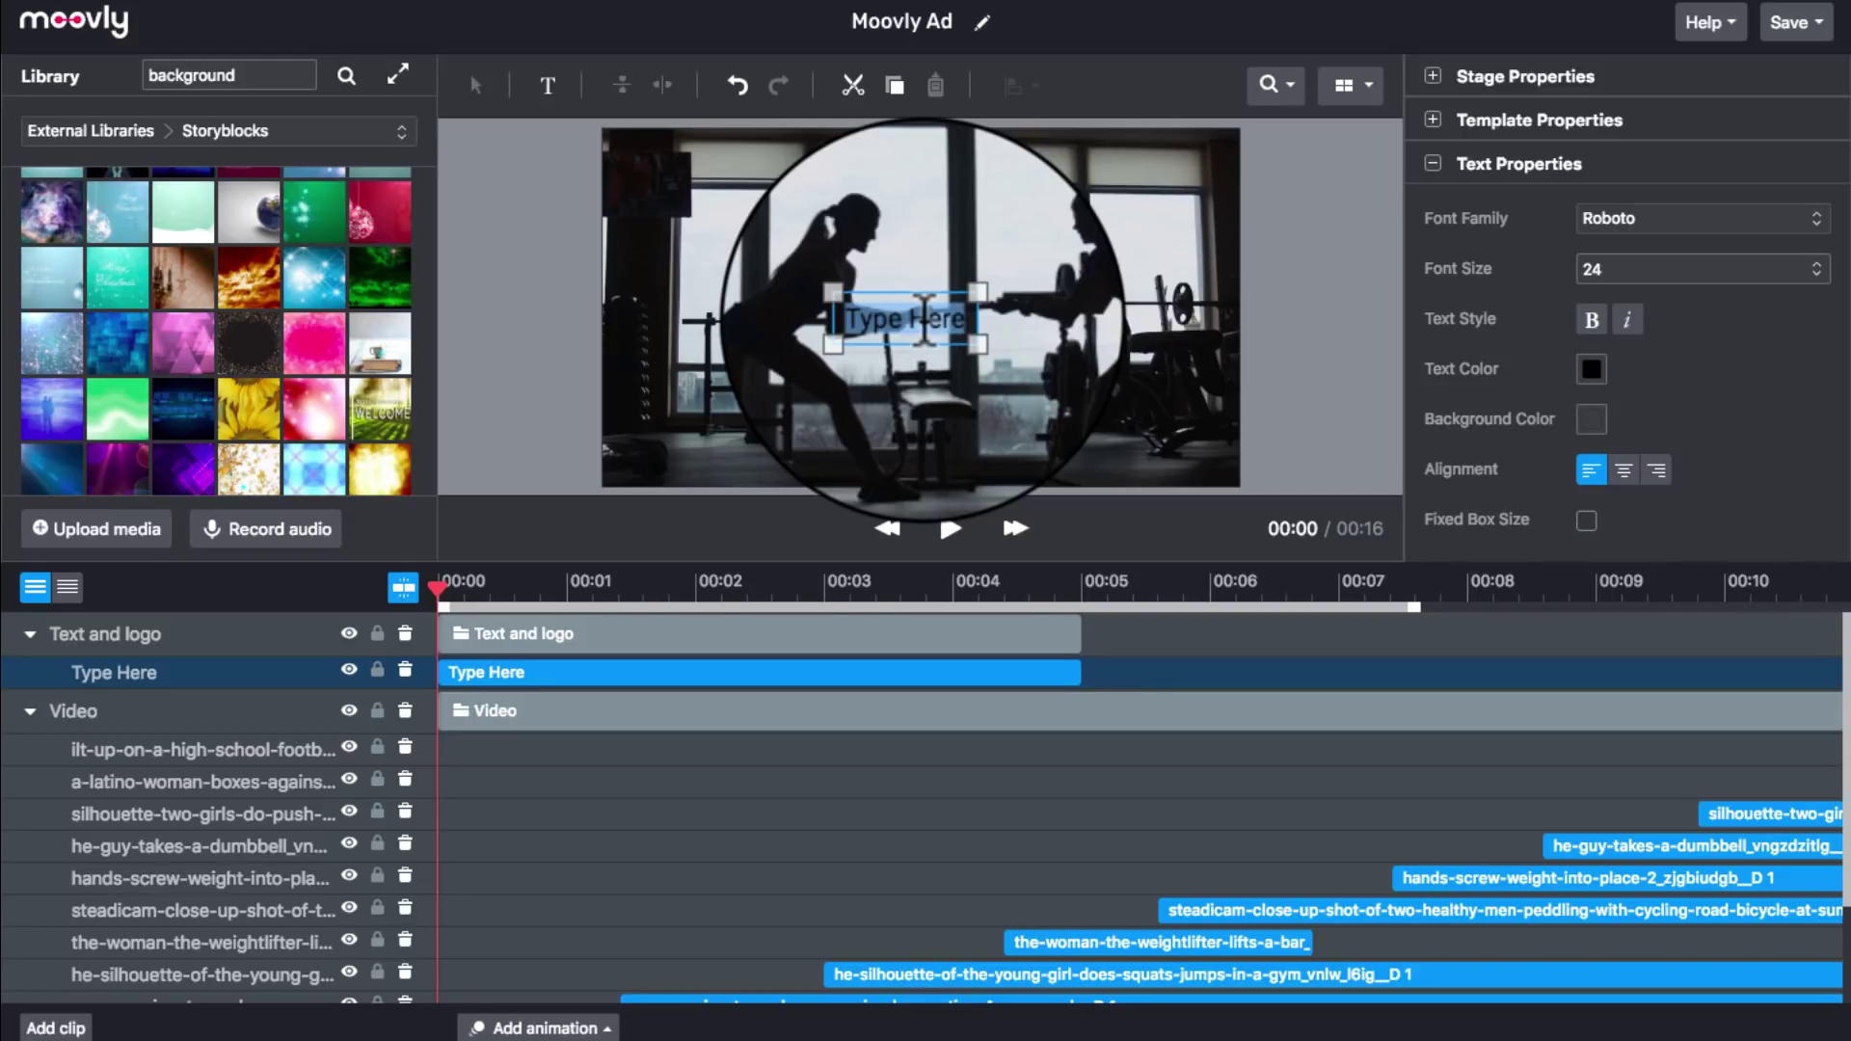
key("BackSpace")
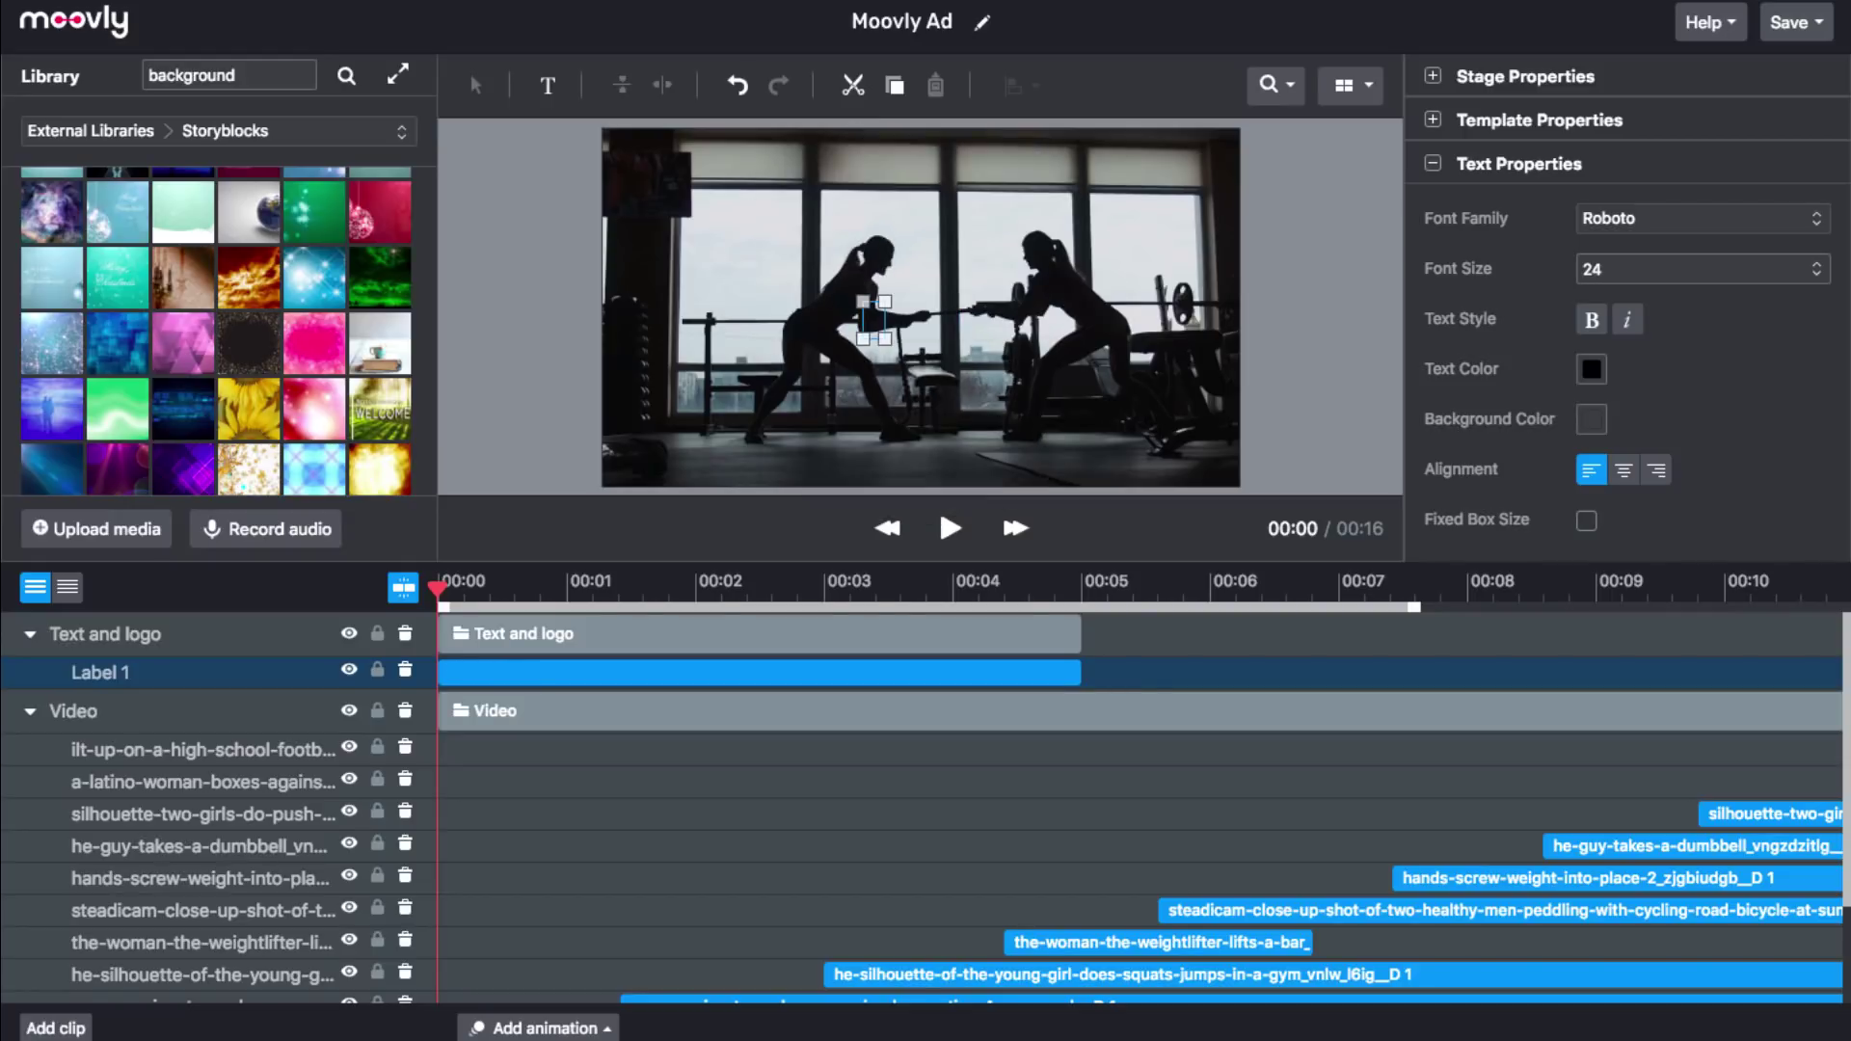
type("build")
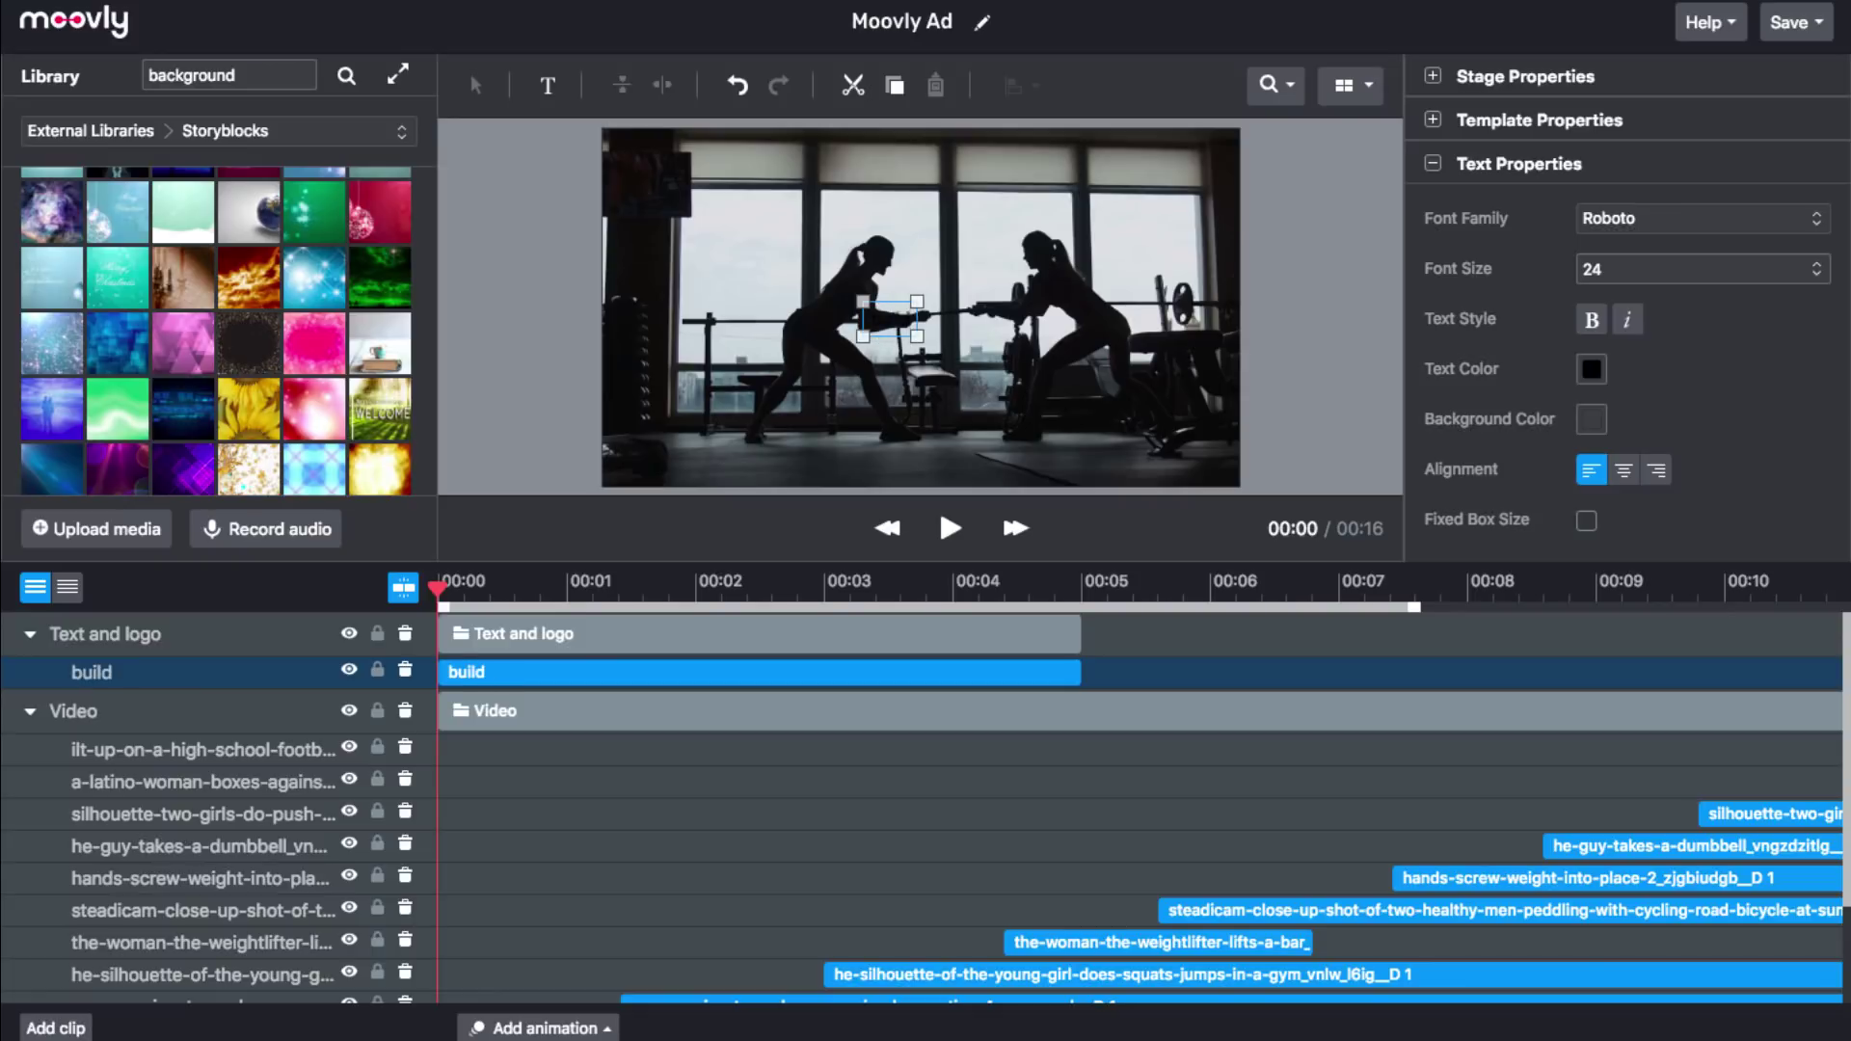
type(" a spirit")
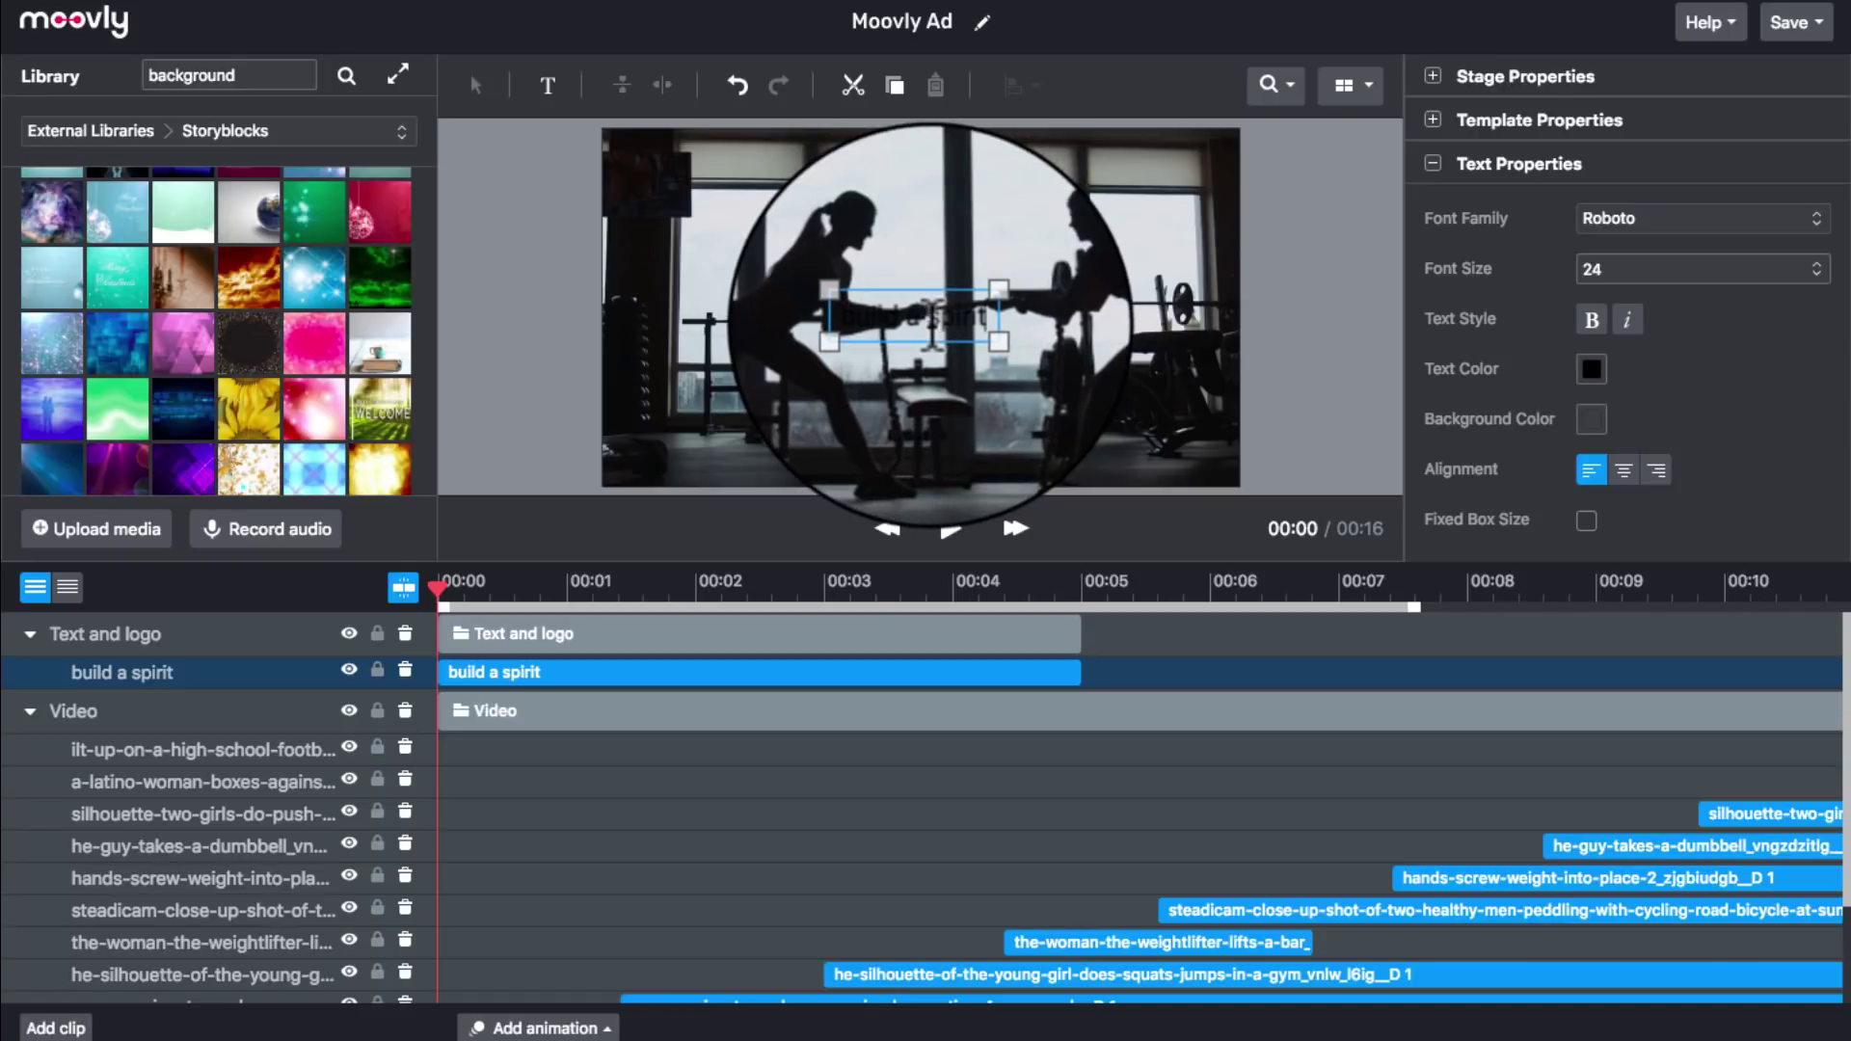
left_click_drag(987, 318, 931, 318)
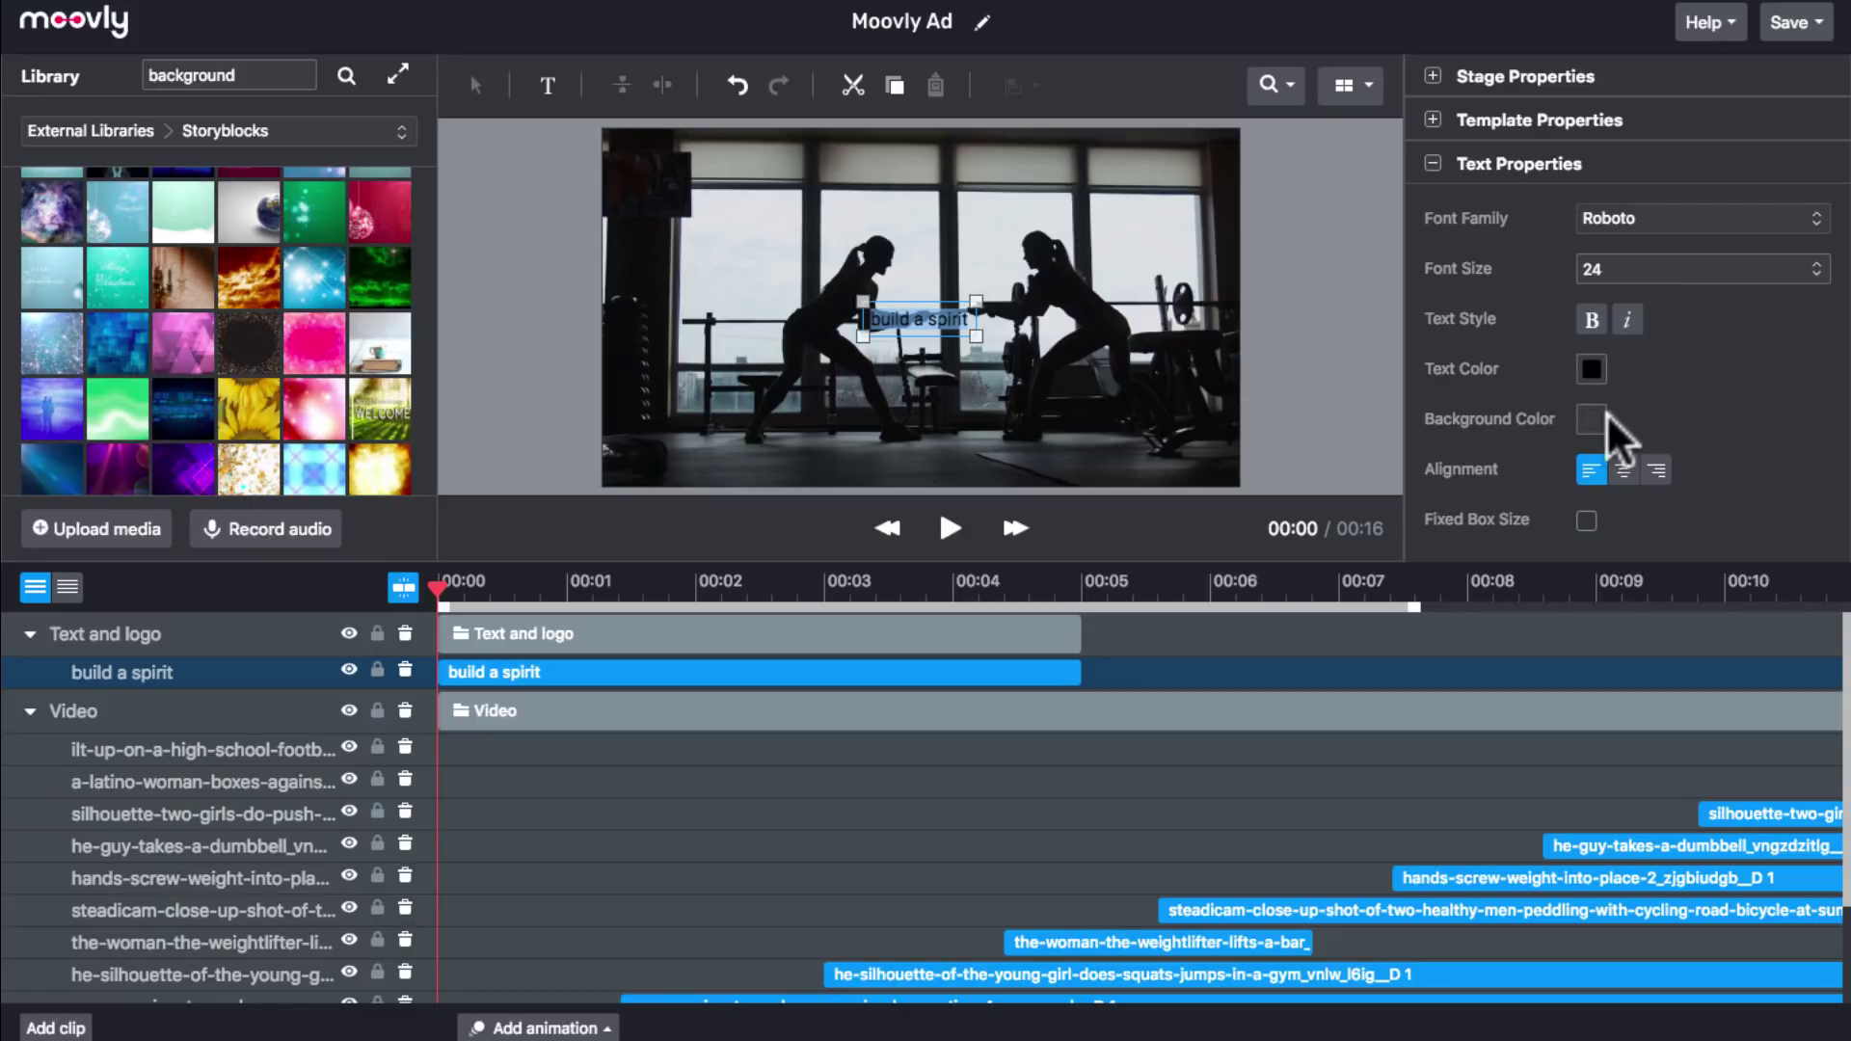
Make 'build a spirit' bold, white Rubik and enlarge it to about size 50.
left_click(1592, 319)
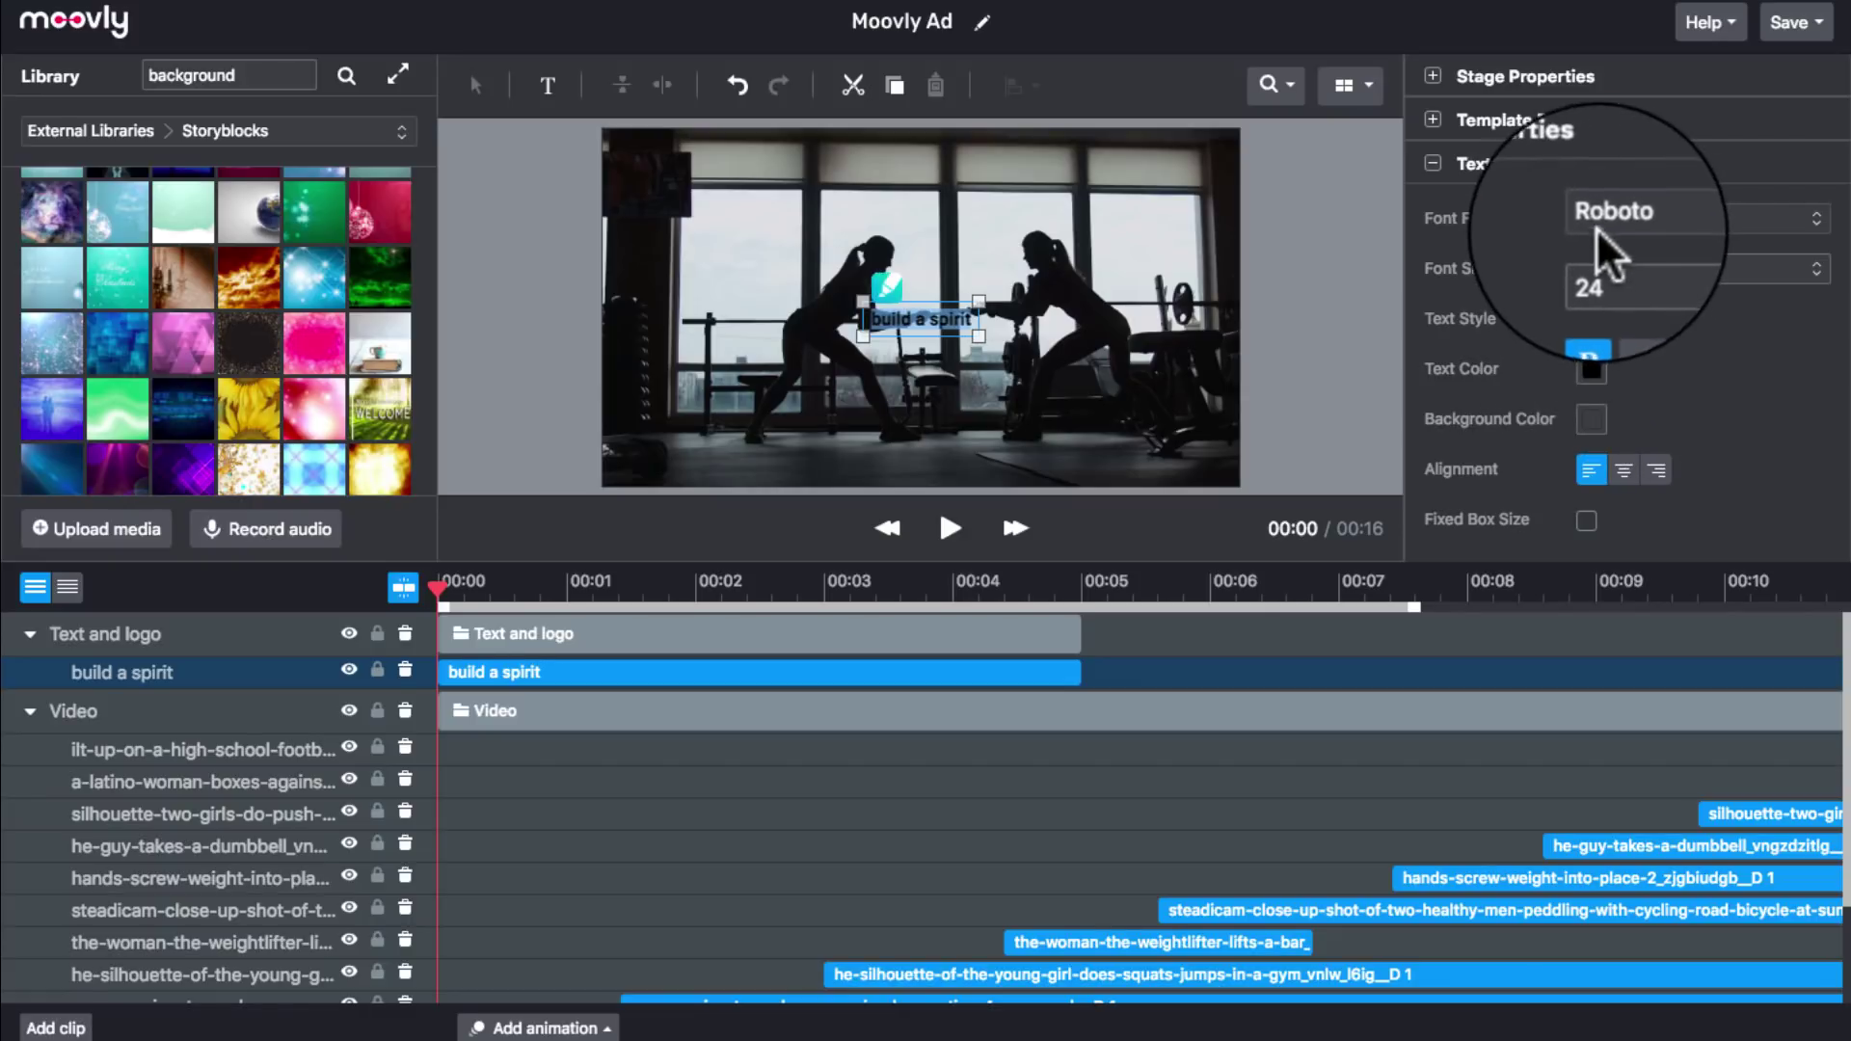
left_click(1595, 222)
scroll(1645, 521, "down", 6)
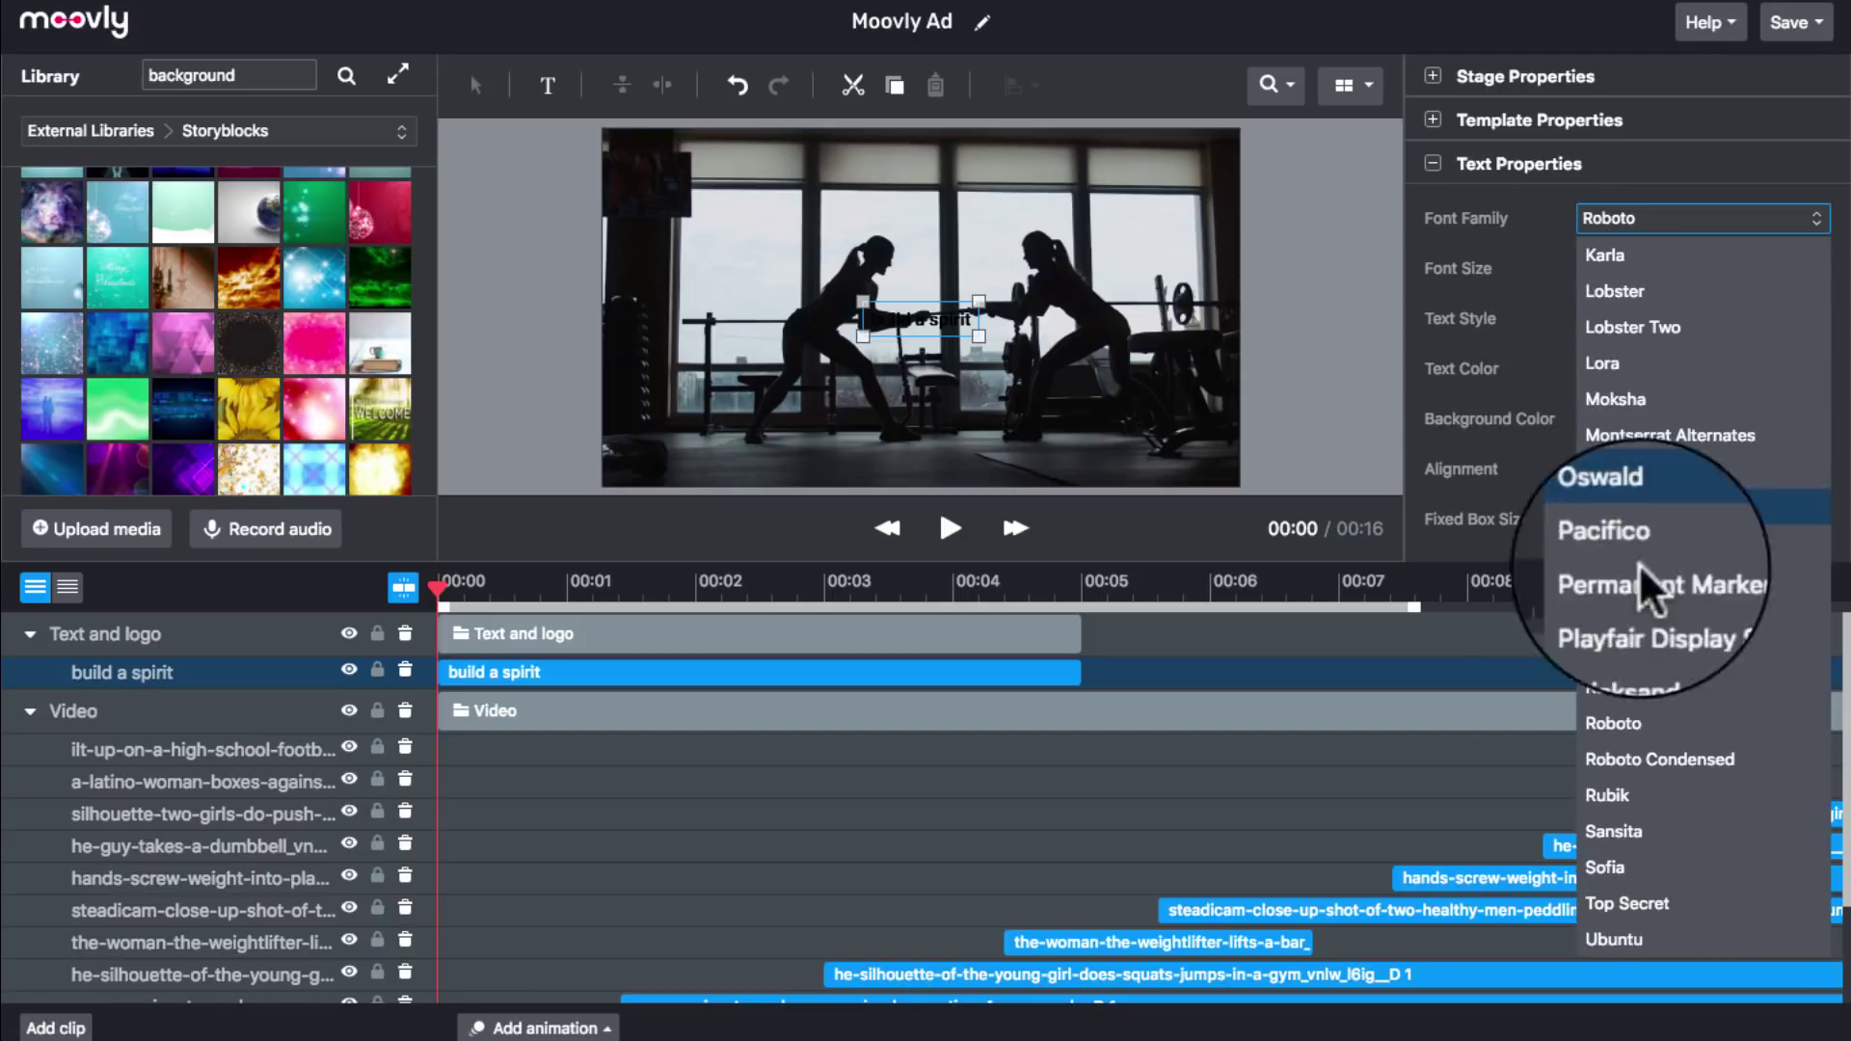
left_click(1601, 802)
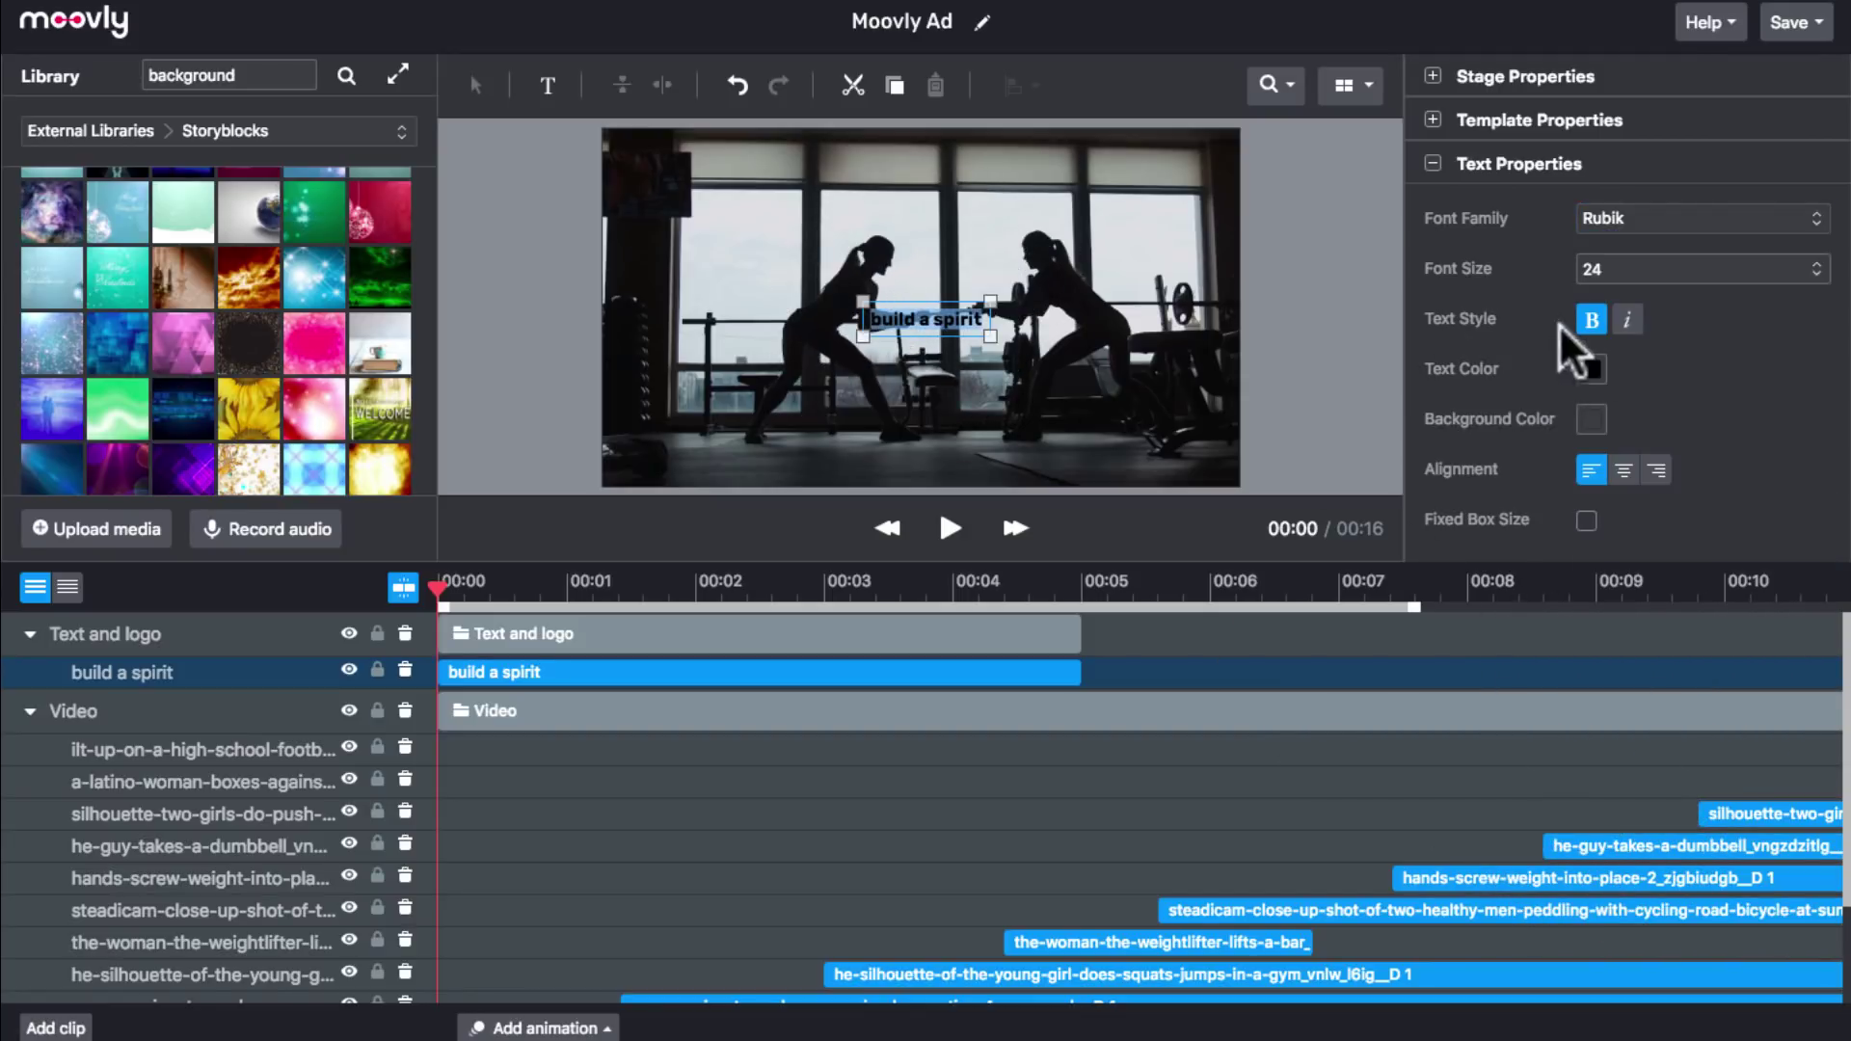
left_click(1592, 370)
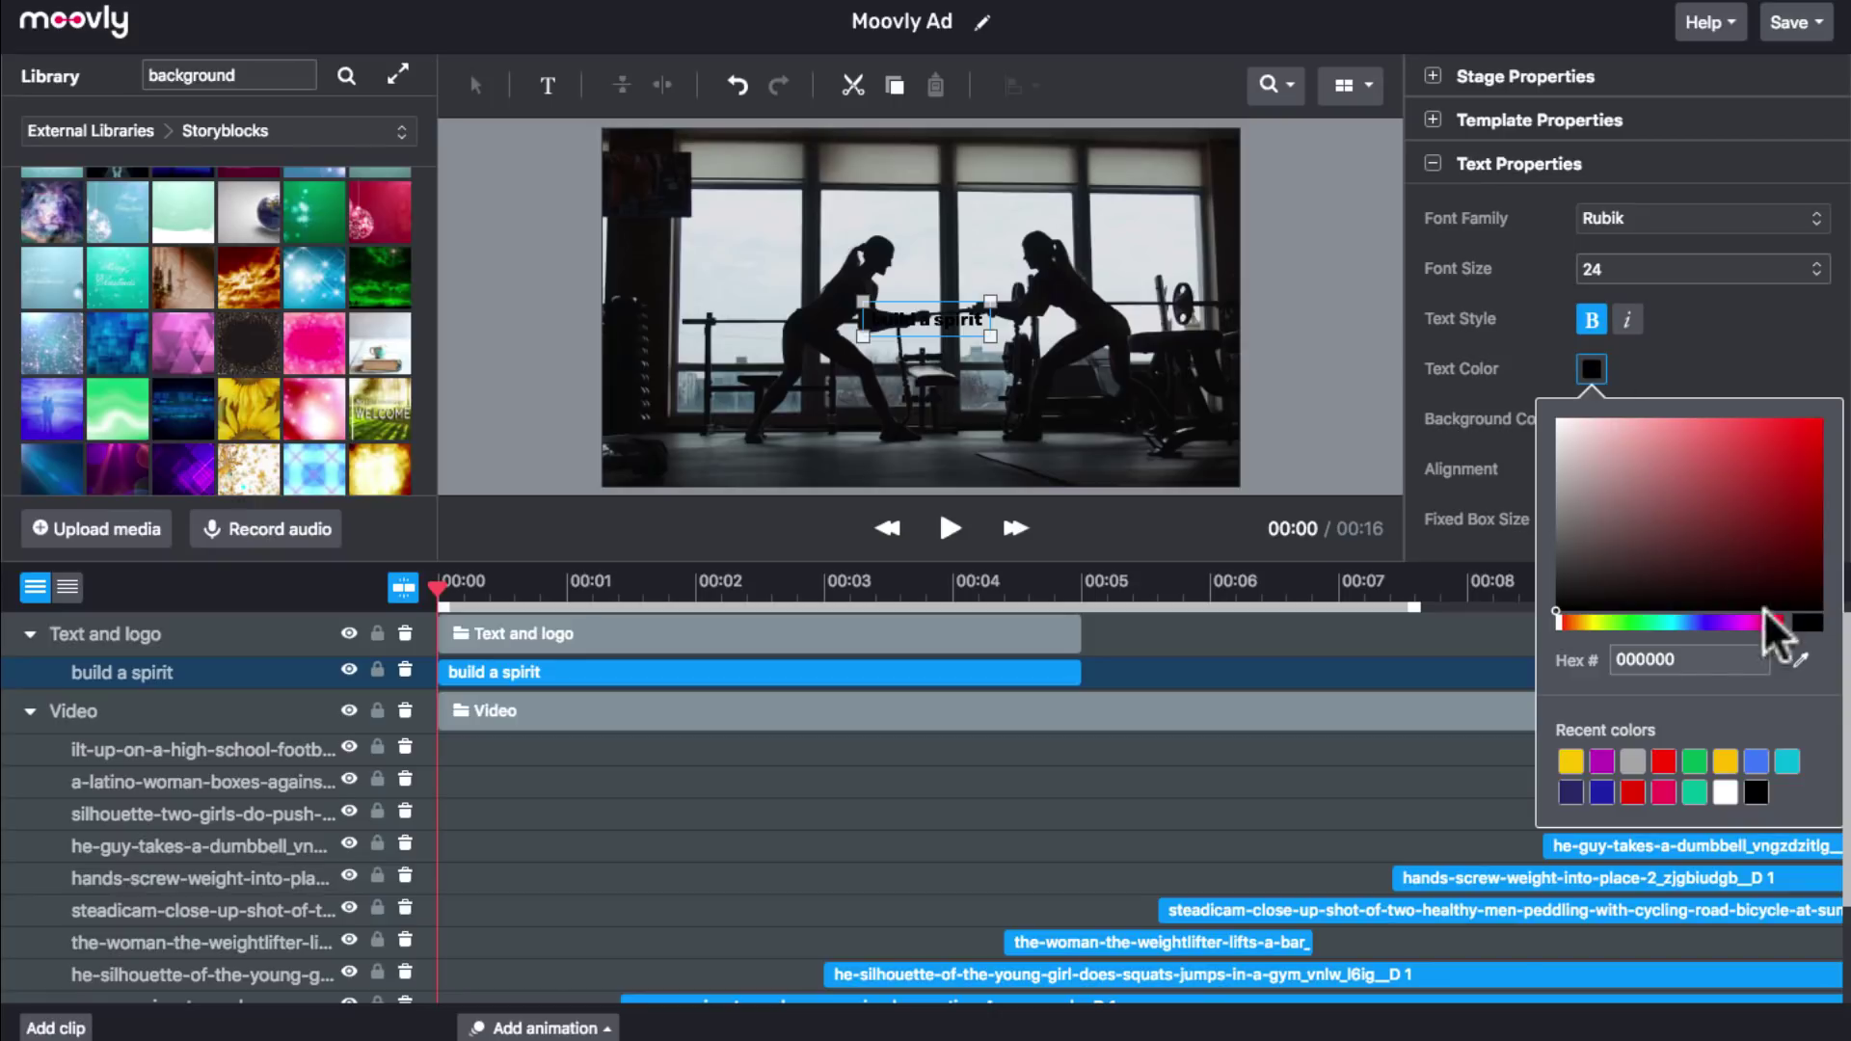
left_click(1725, 790)
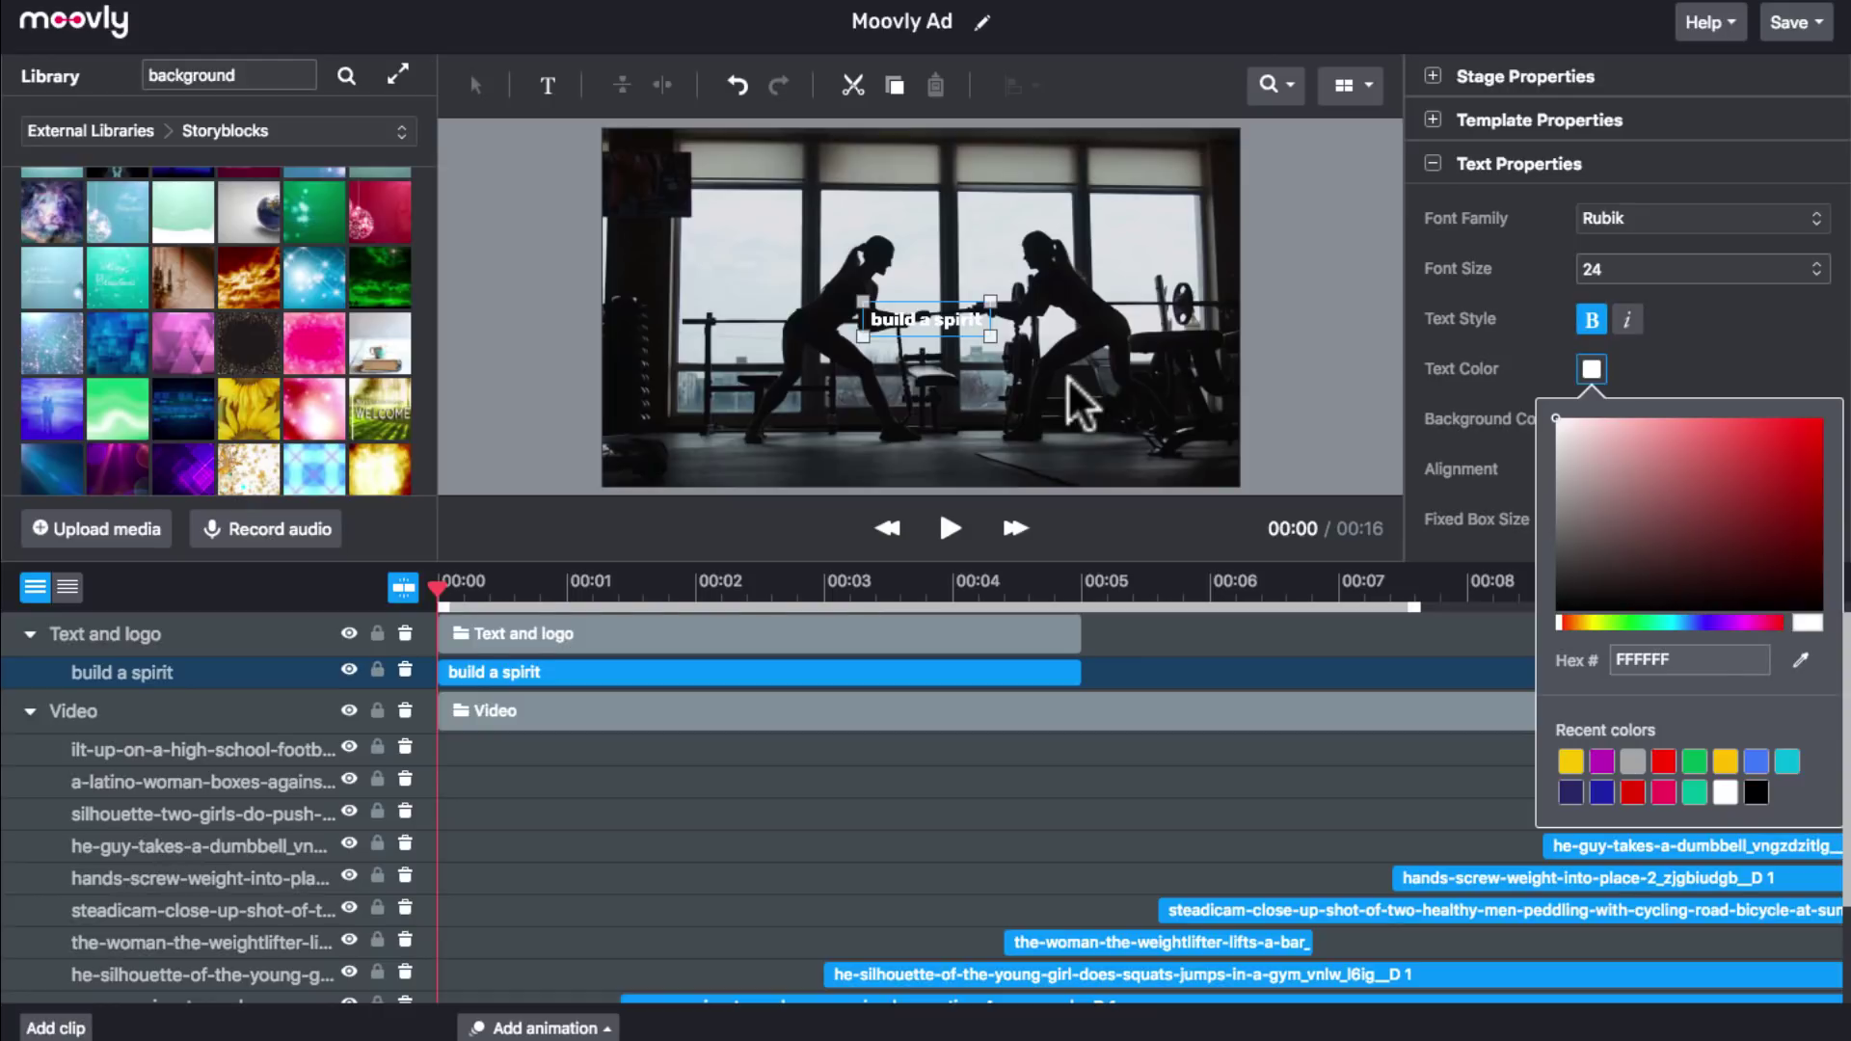
left_click(1039, 442)
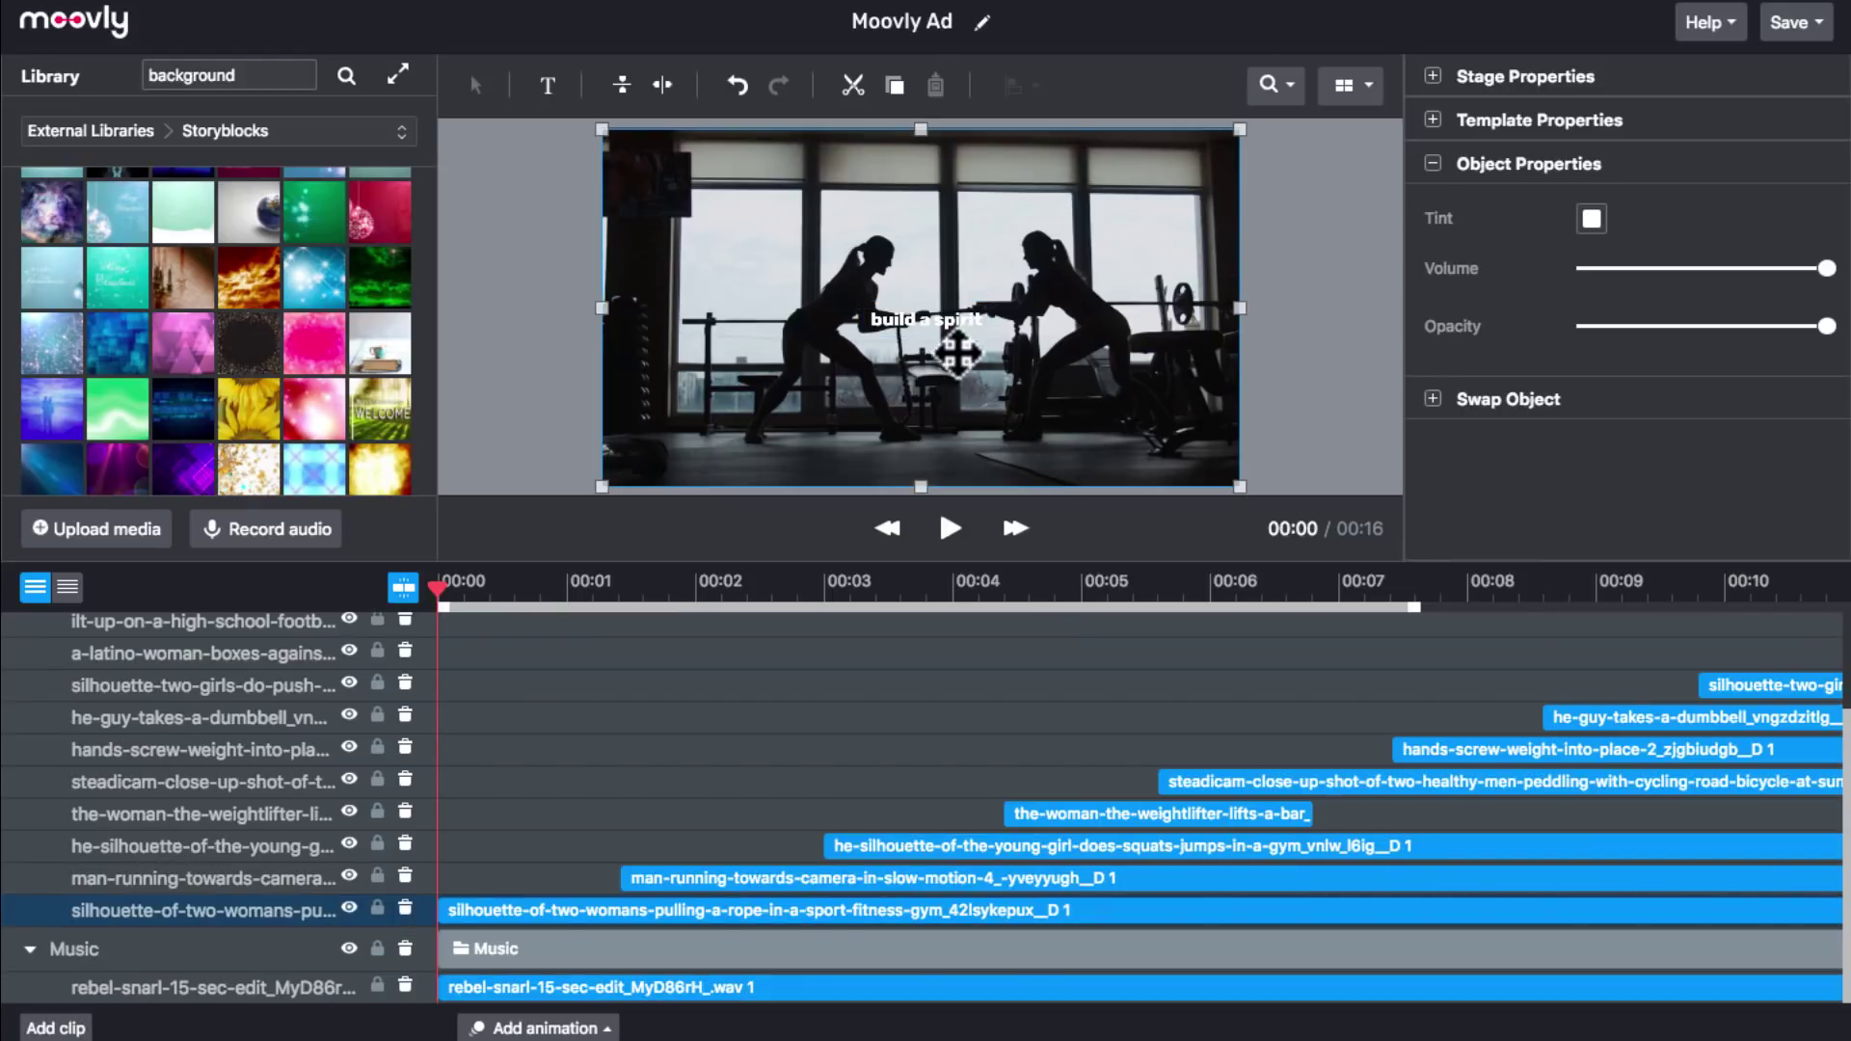
left_click(931, 316)
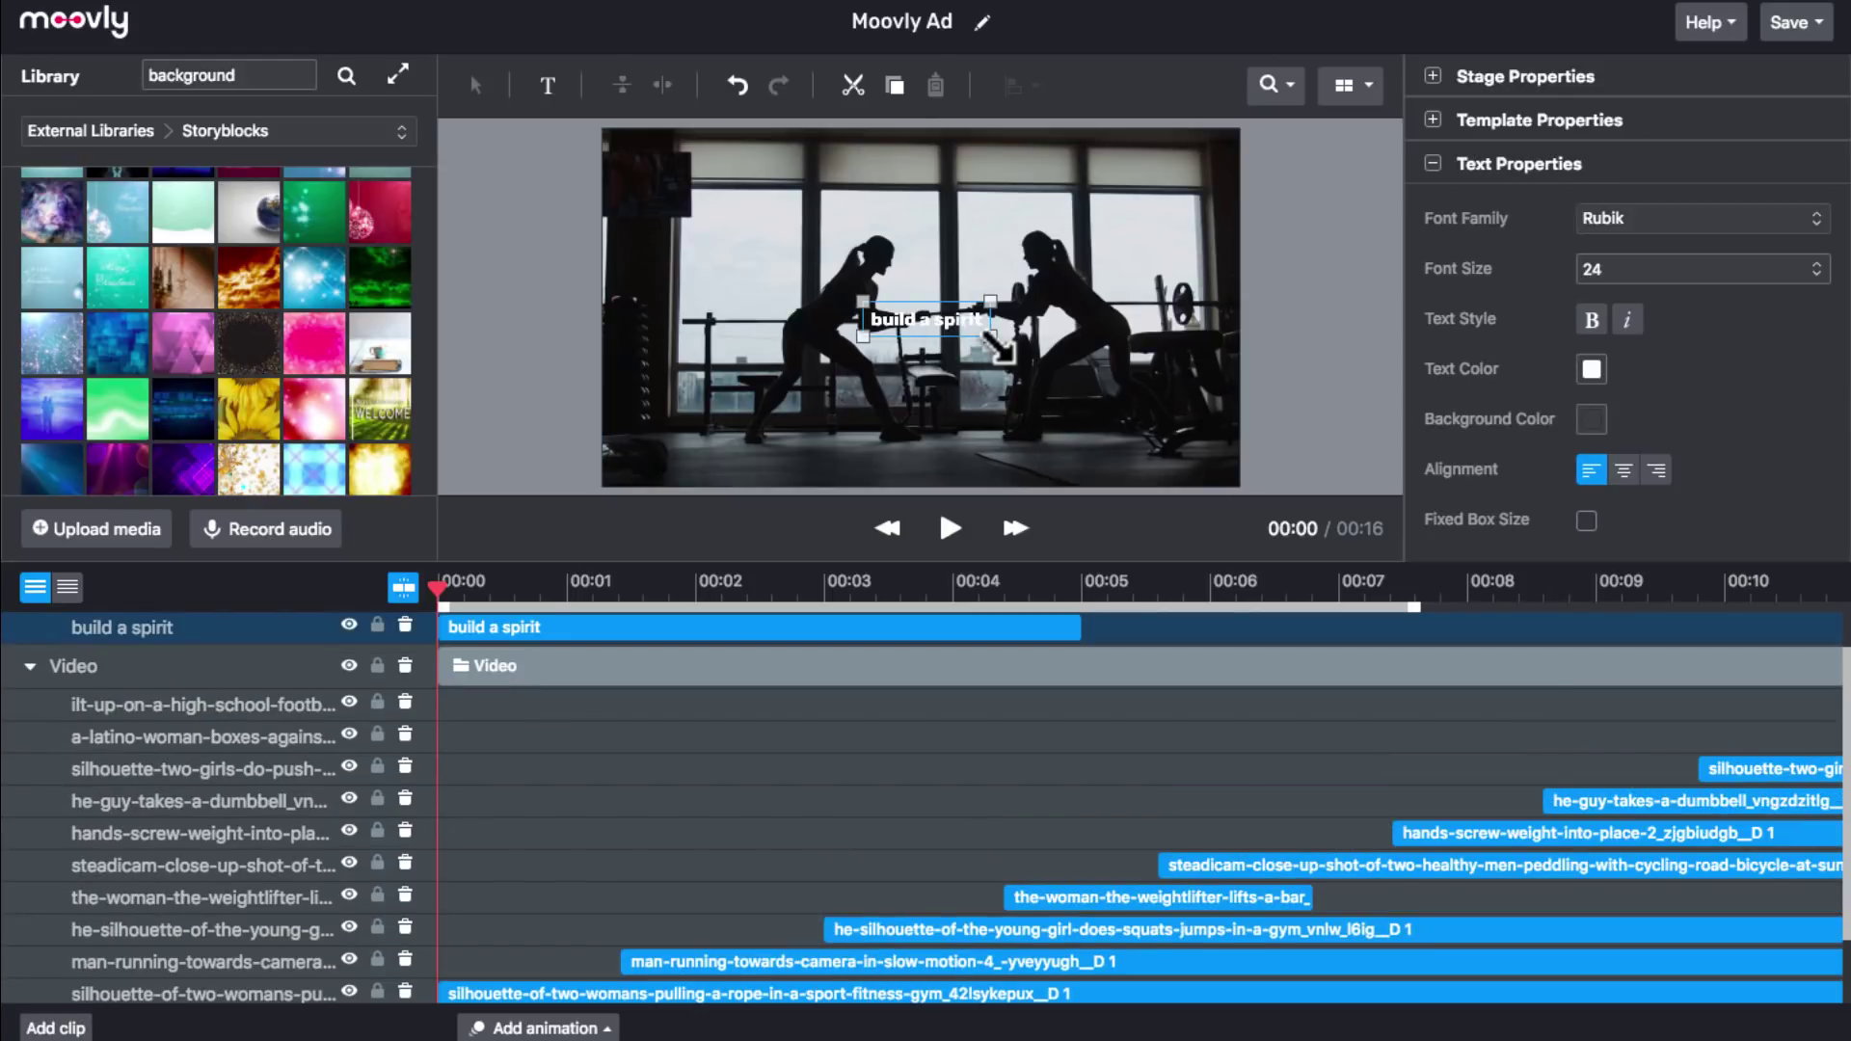
mouse_move(999, 347)
left_mouse_down()
mouse_move(1157, 414)
mouse_move(968, 330)
left_mouse_up()
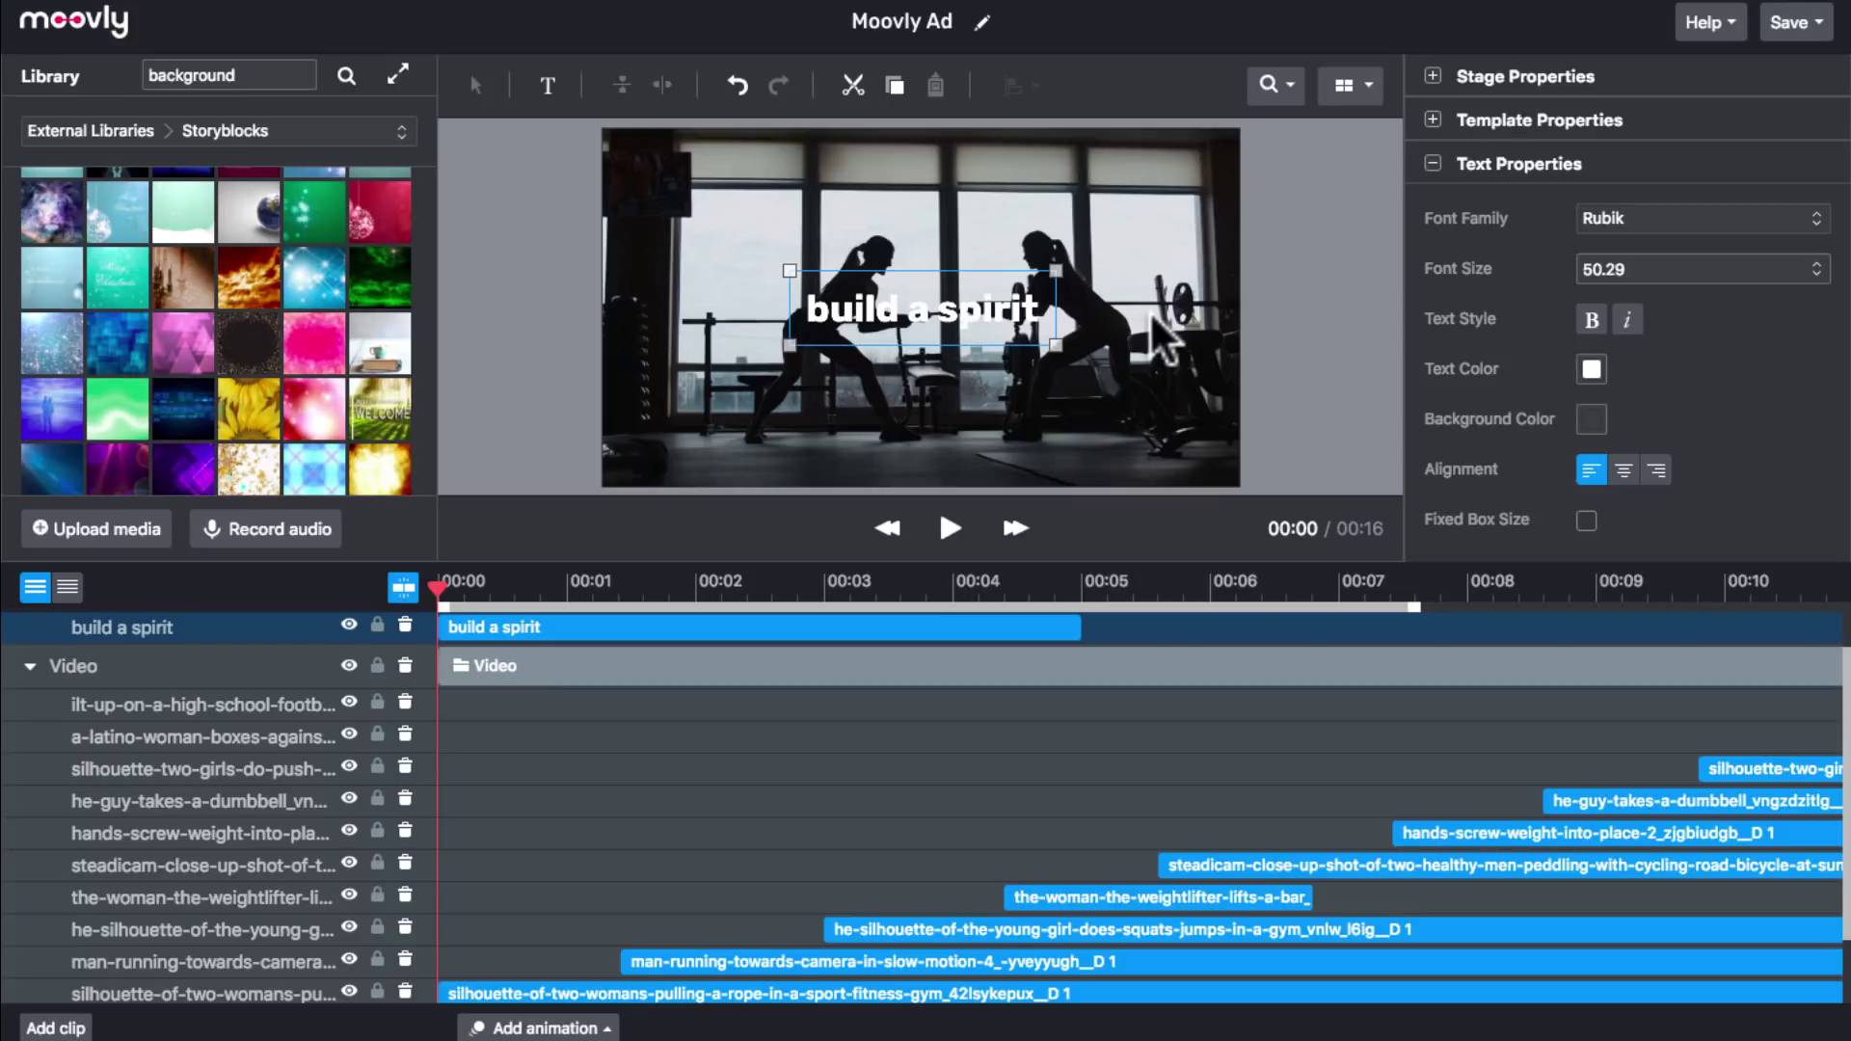
Turn on the stage's centre guide lines.
left_click(1344, 85)
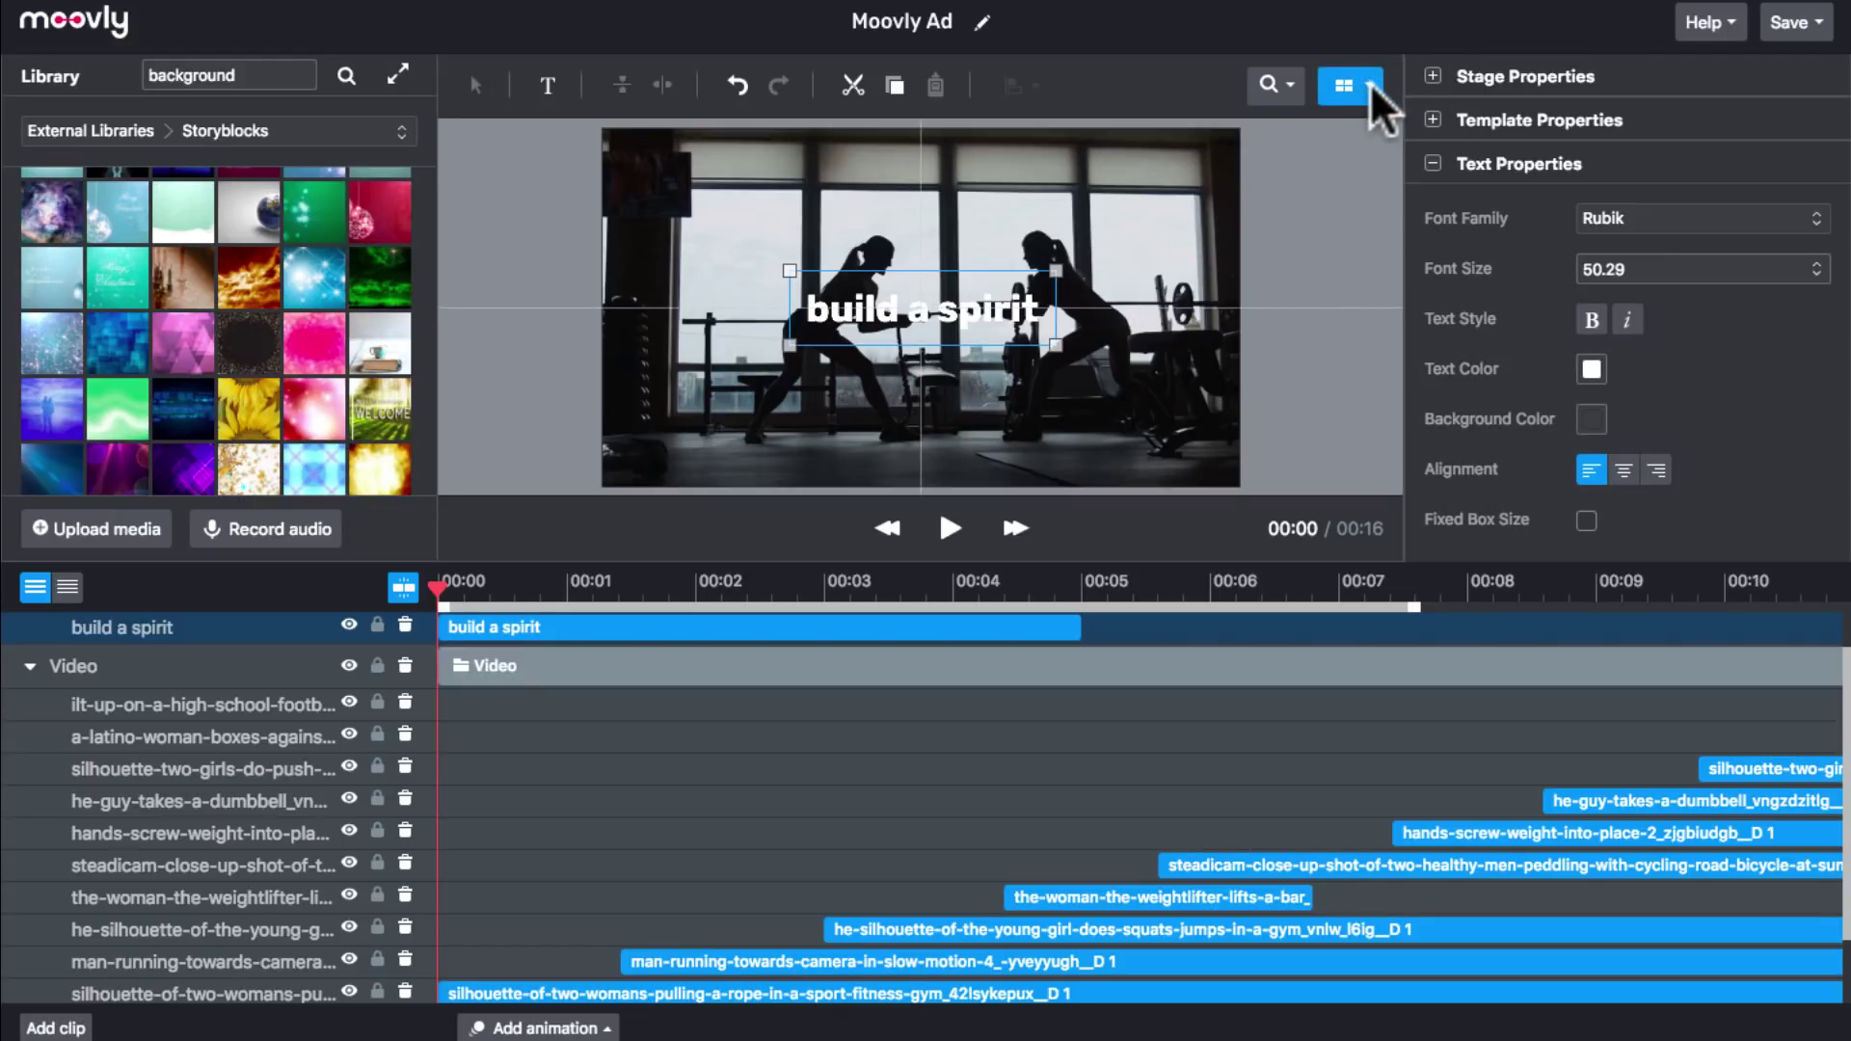
left_click(1370, 85)
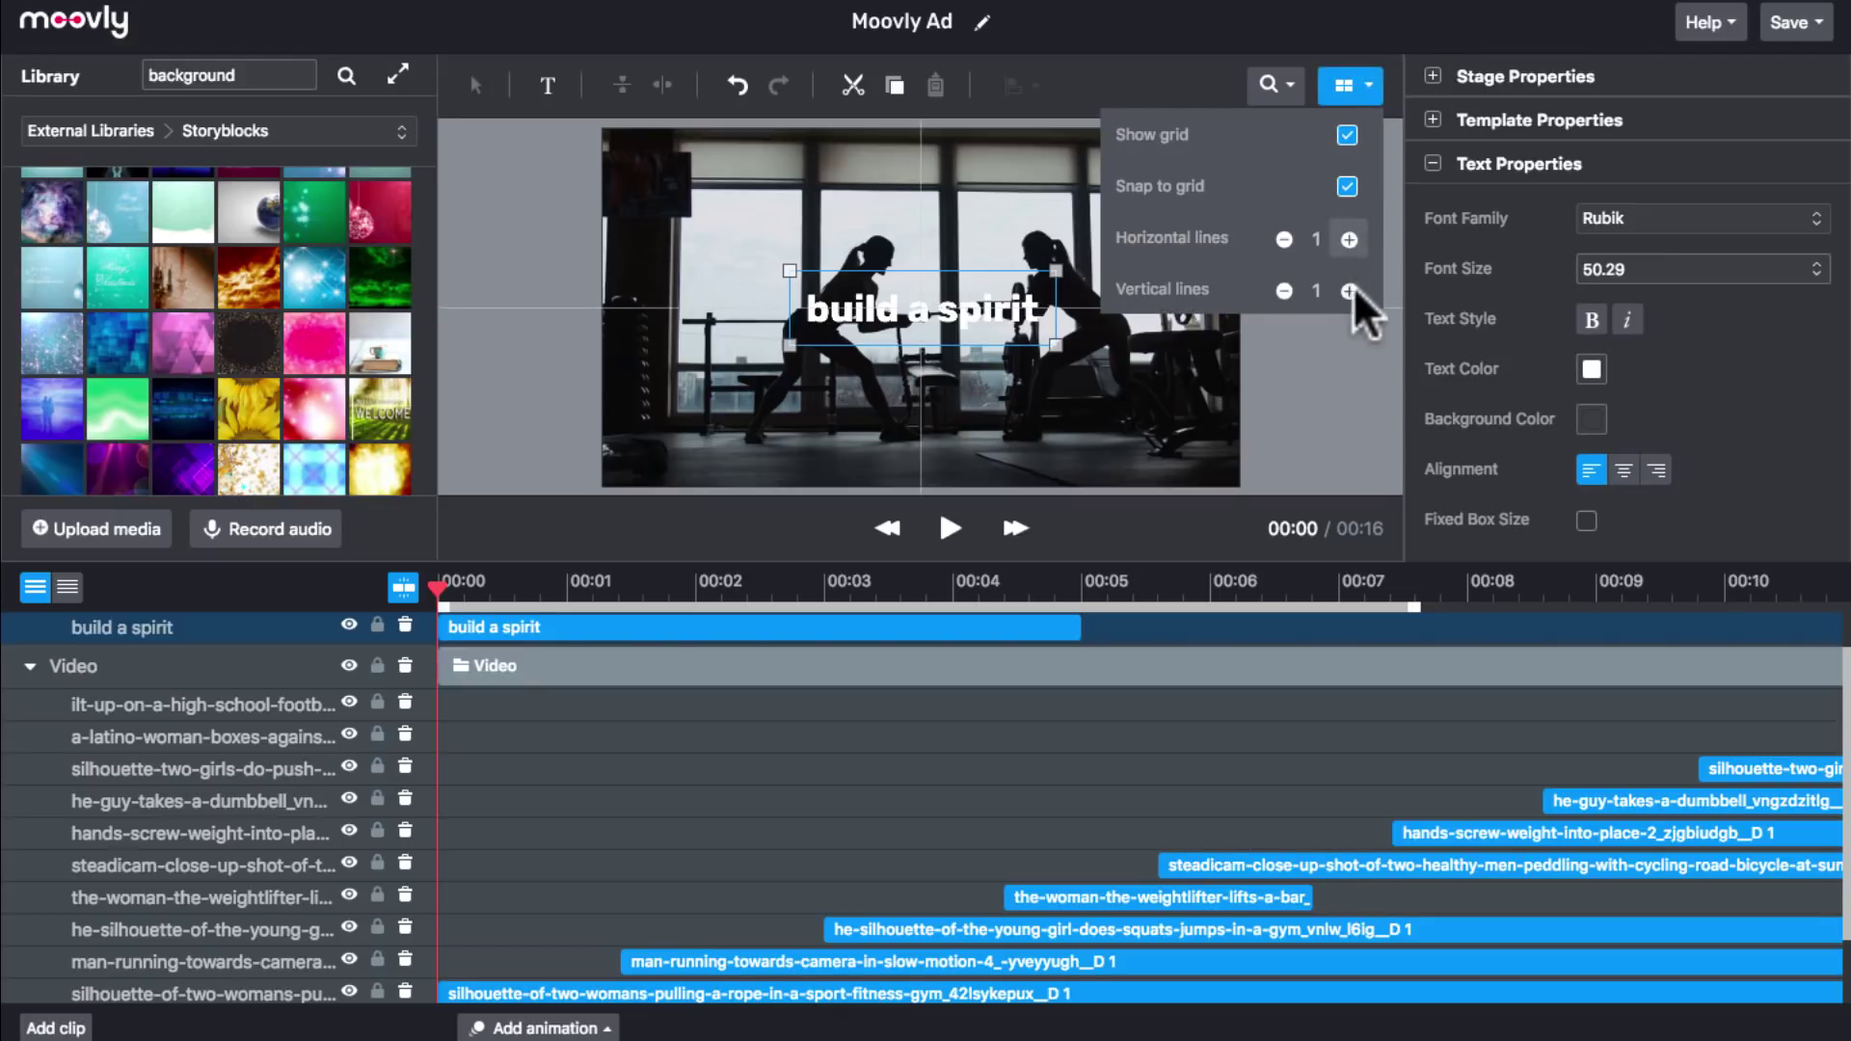
left_click(1338, 347)
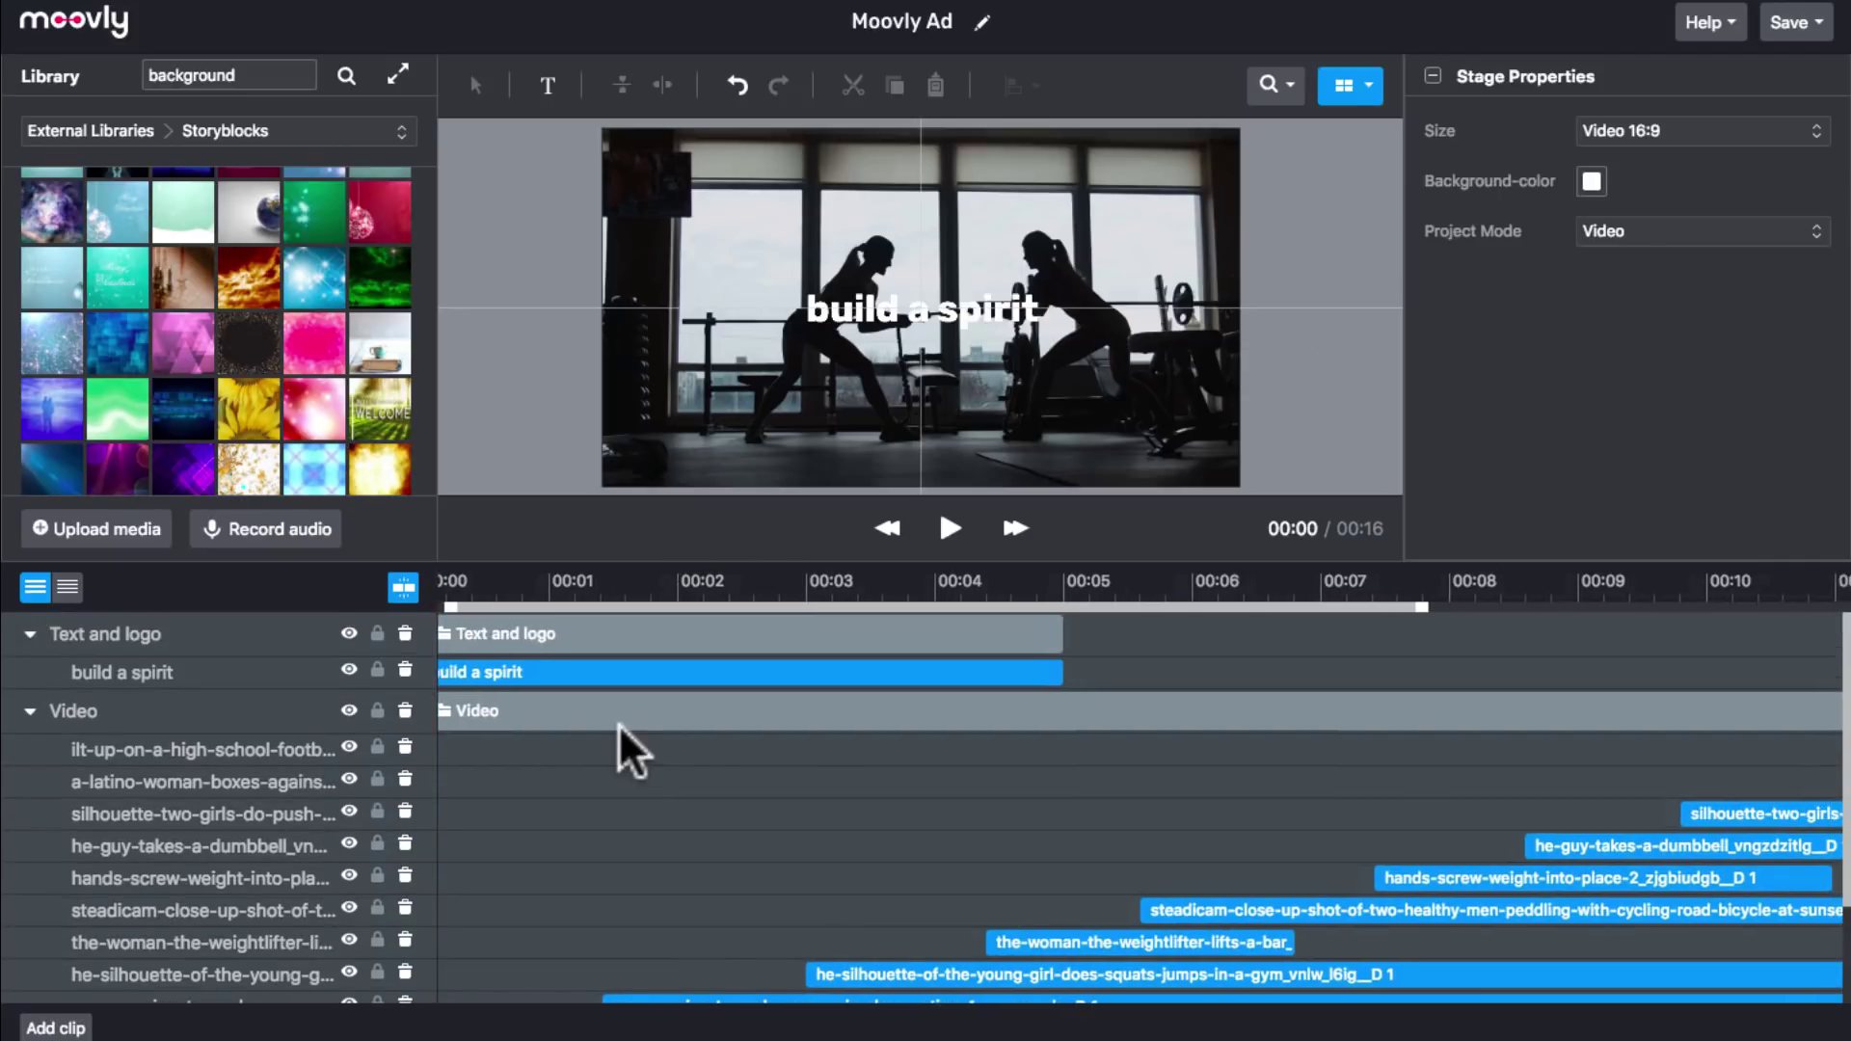
Shift the start of the 'build a spirit' clip slightly after 00:00.
left_click(511, 670)
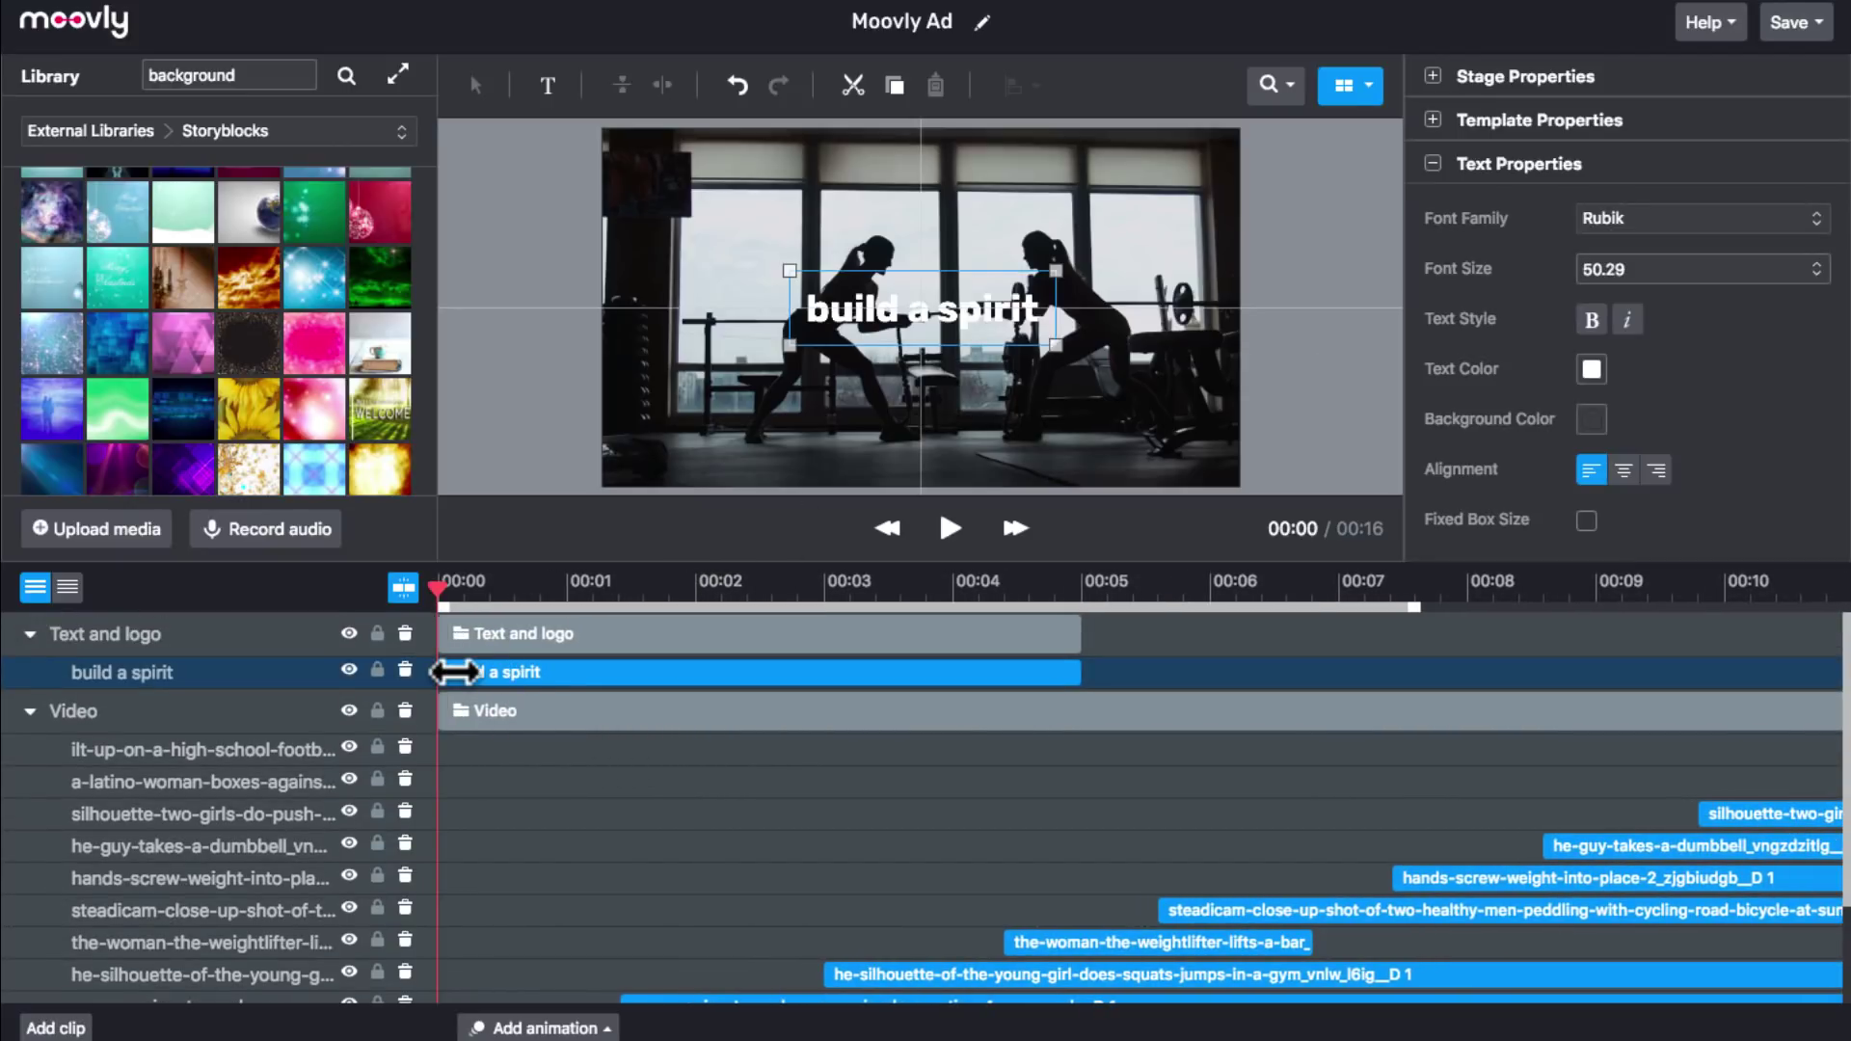
left_click_drag(451, 672, 467, 672)
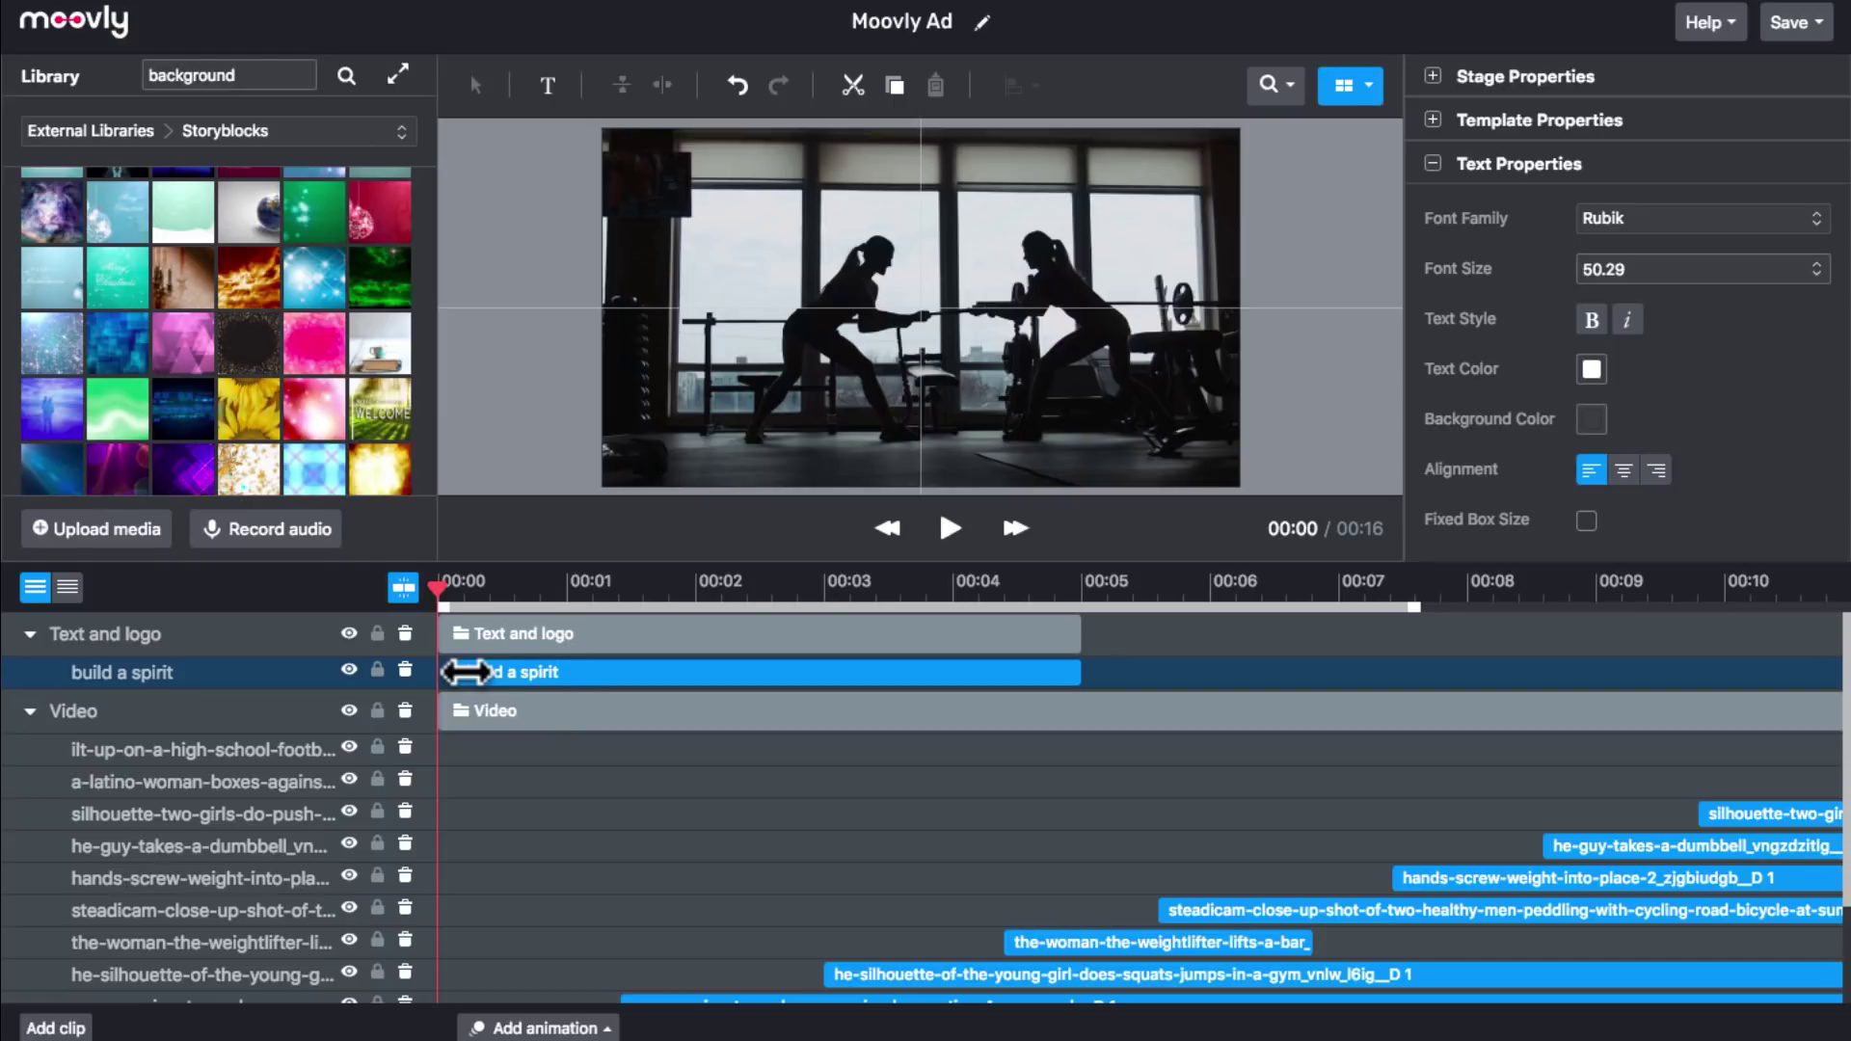
left_click_drag(467, 672, 469, 672)
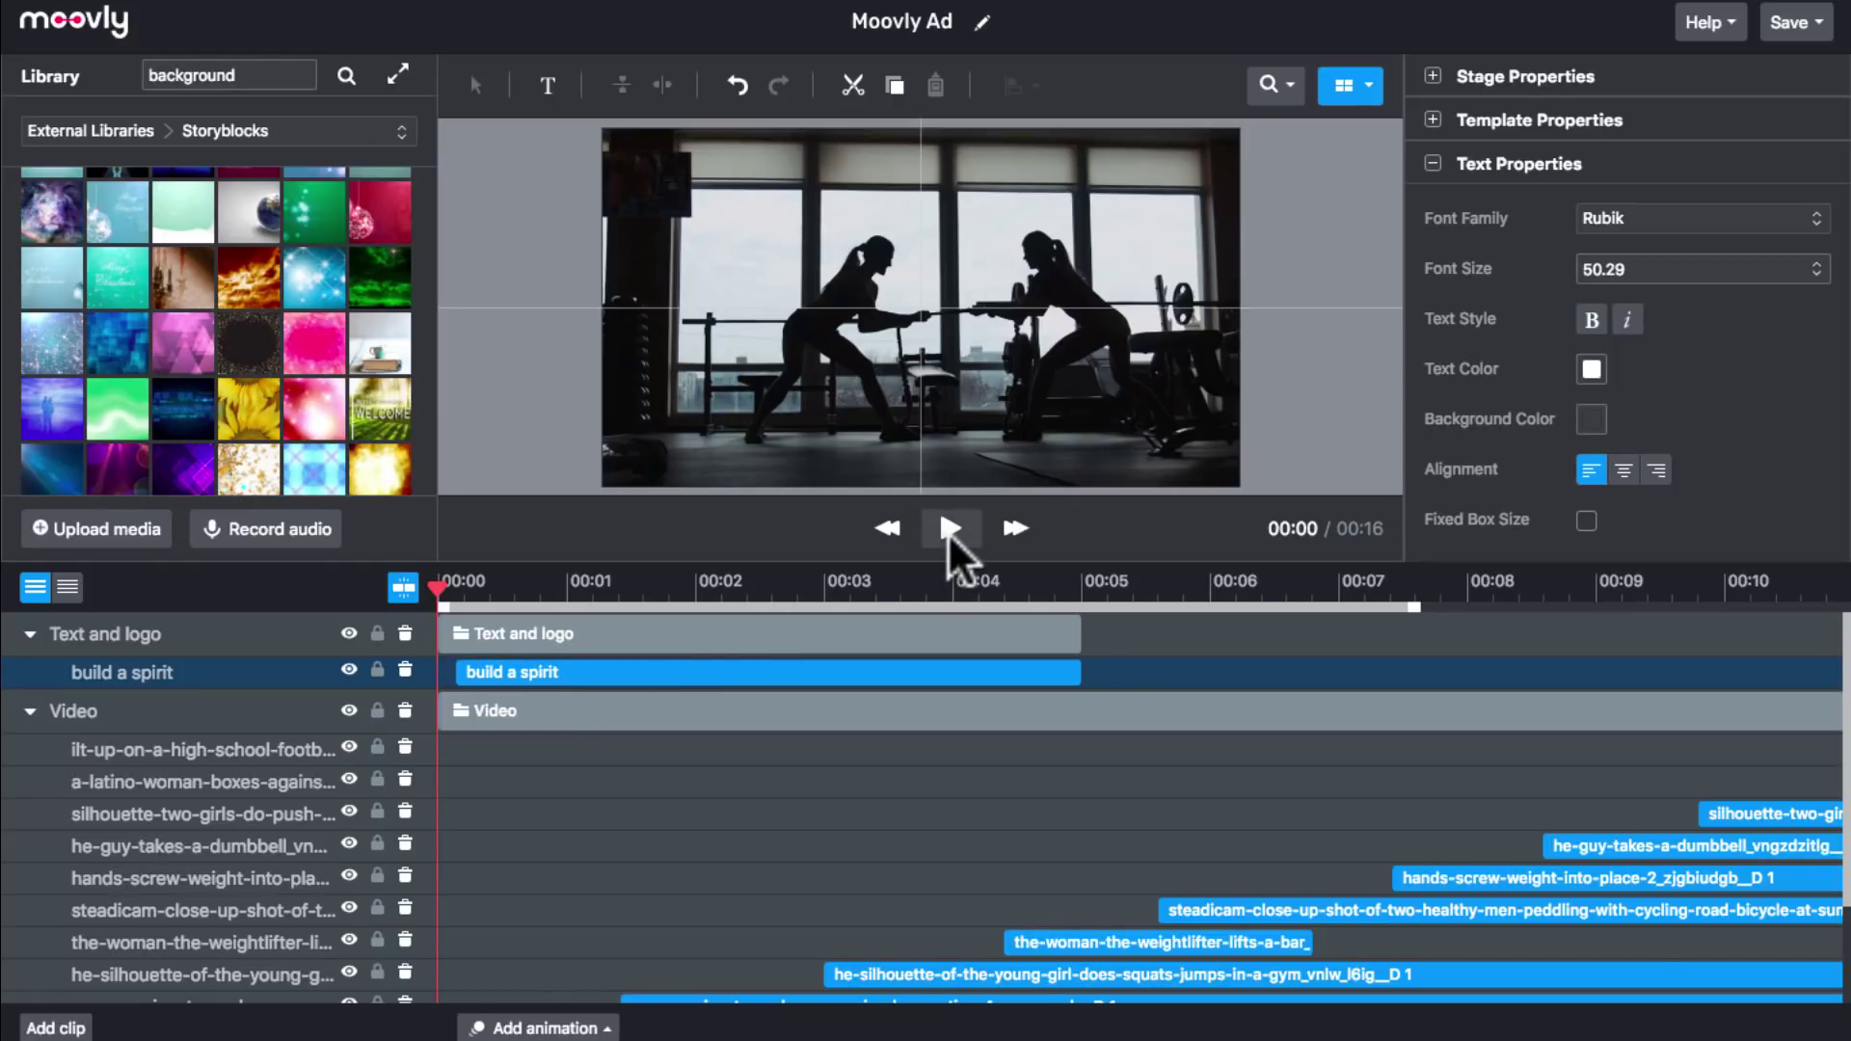
Trim the 'build a spirit' caption clip to end at 00:03.
left_click(947, 532)
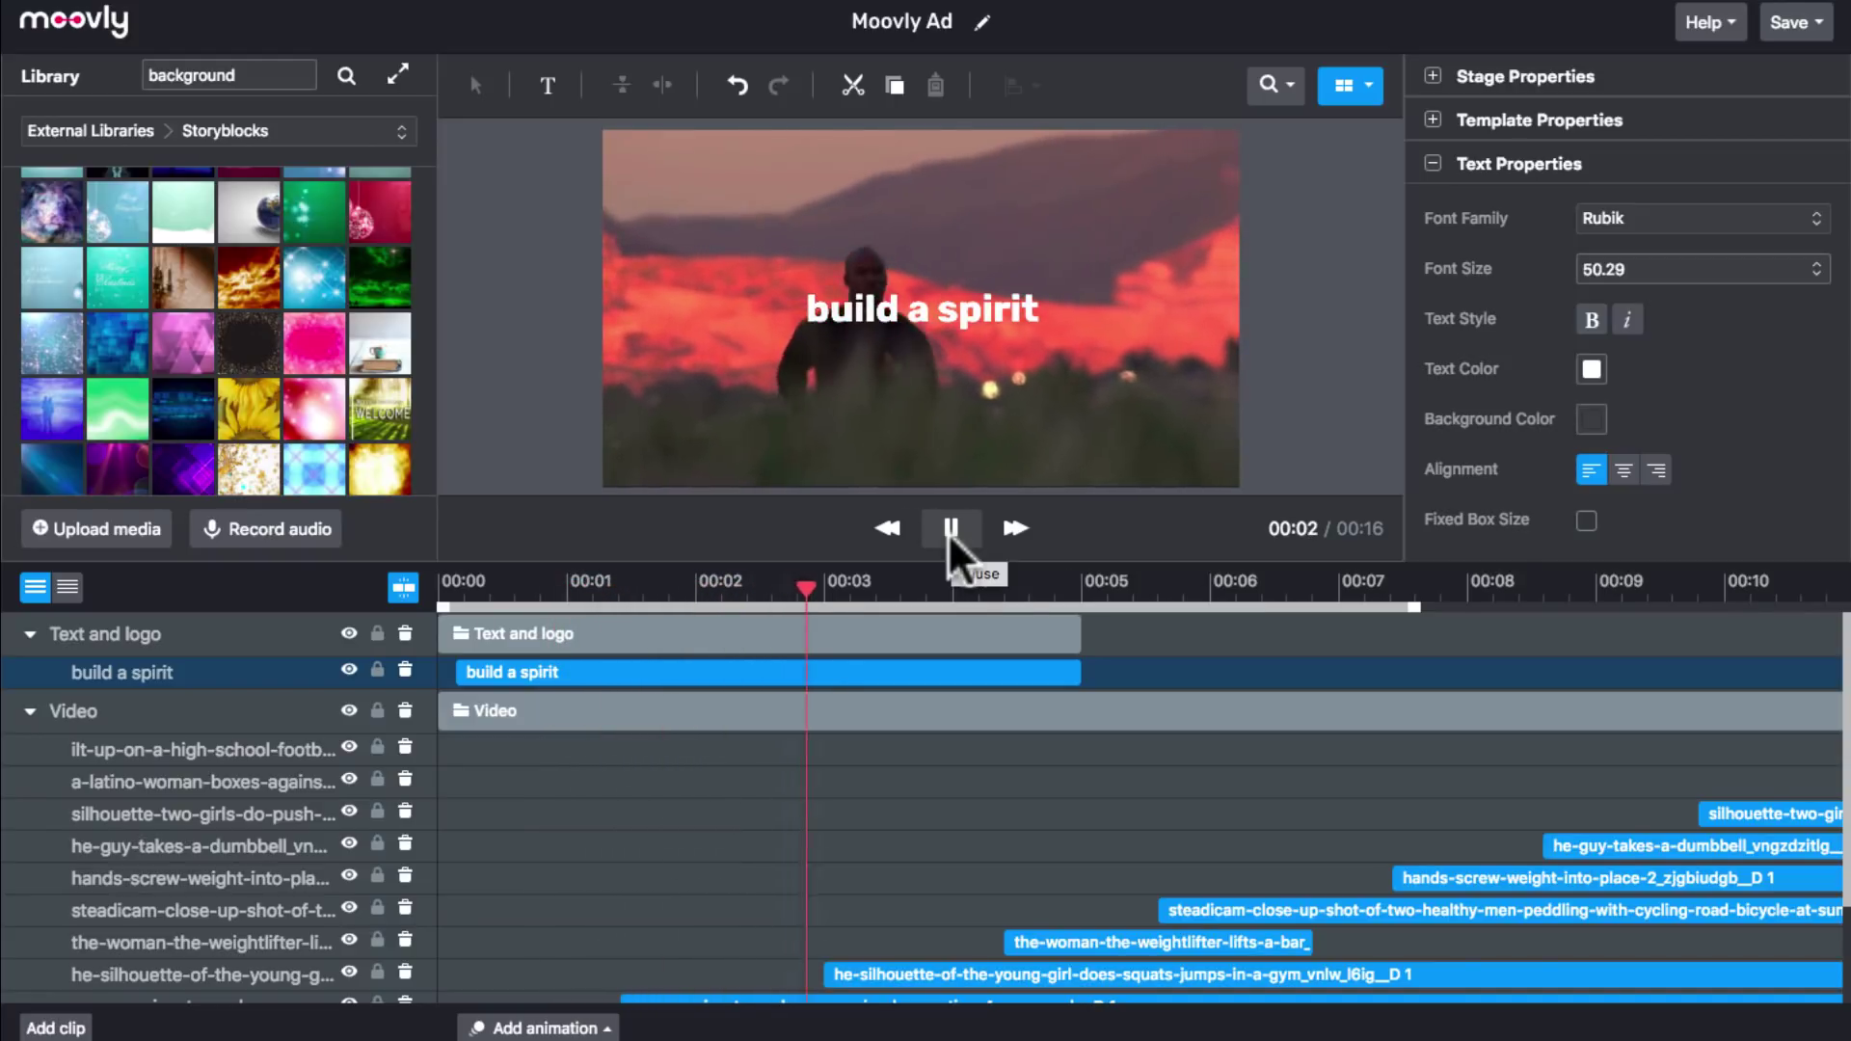
left_click(946, 532)
left_click_drag(831, 577, 824, 577)
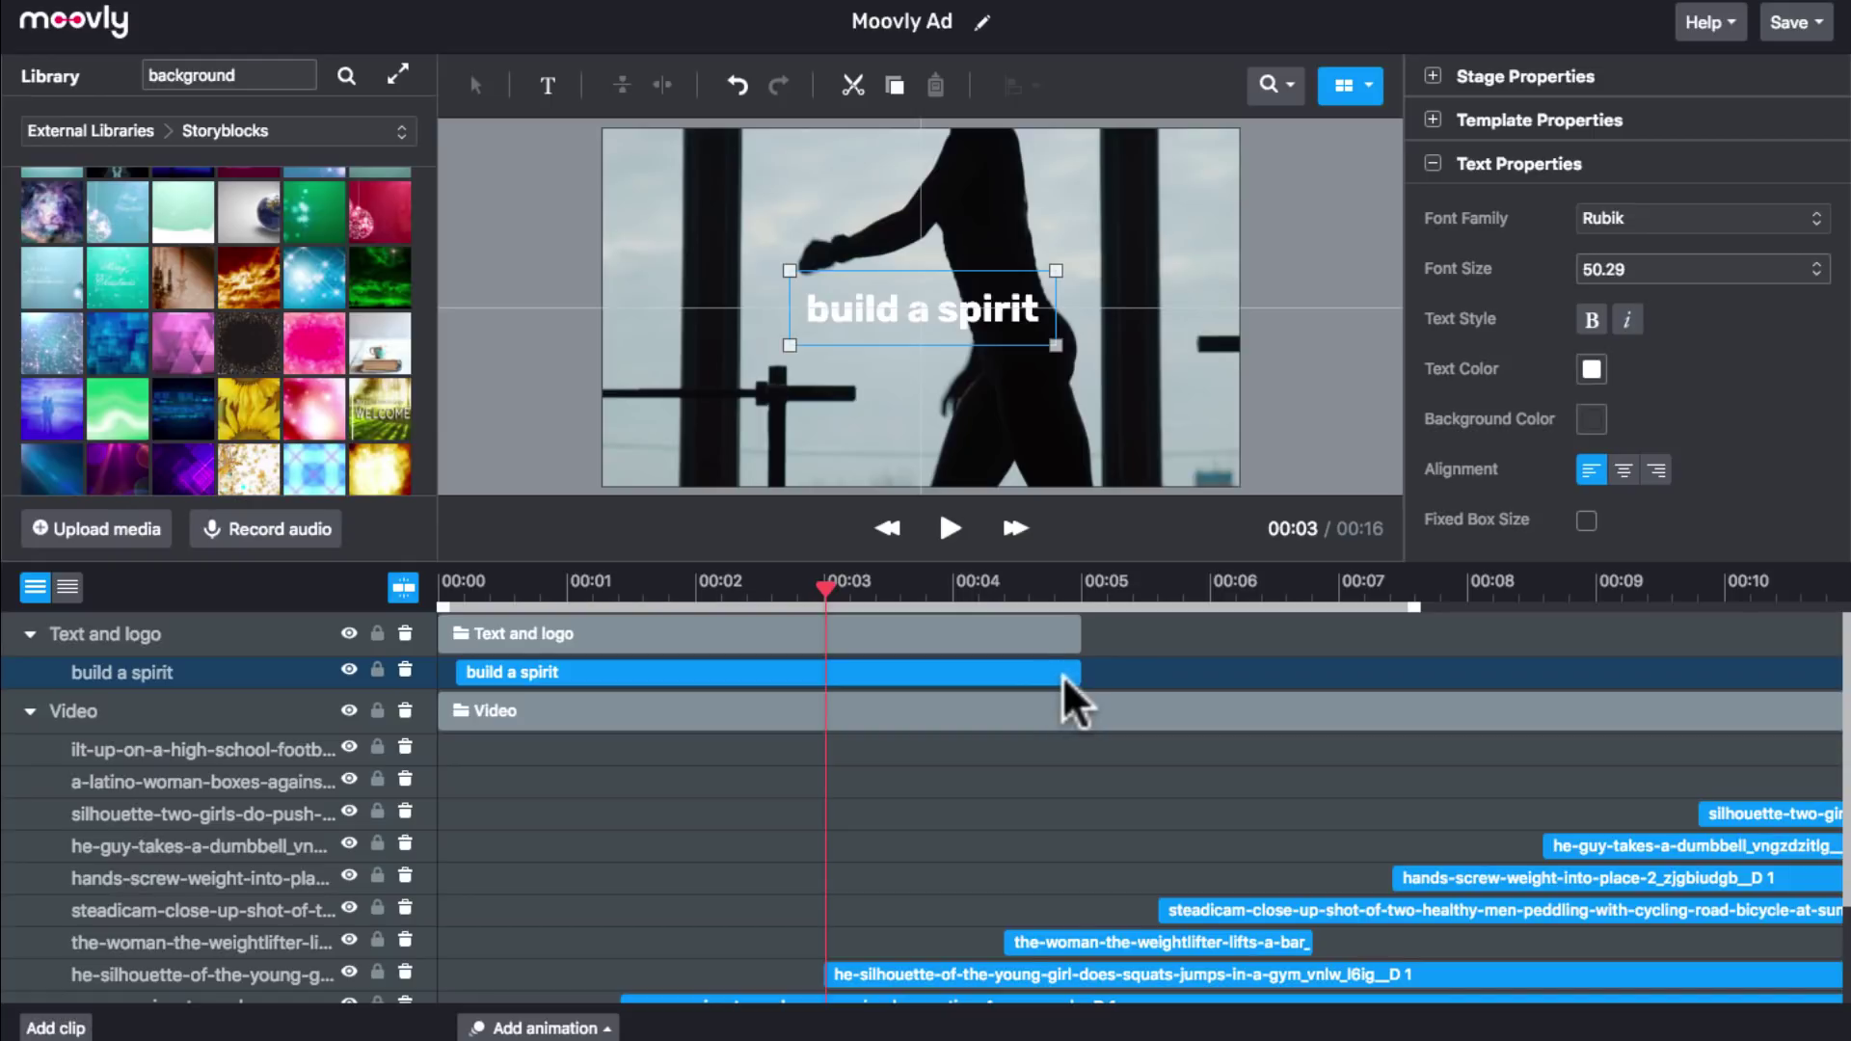
left_click_drag(1071, 681, 825, 698)
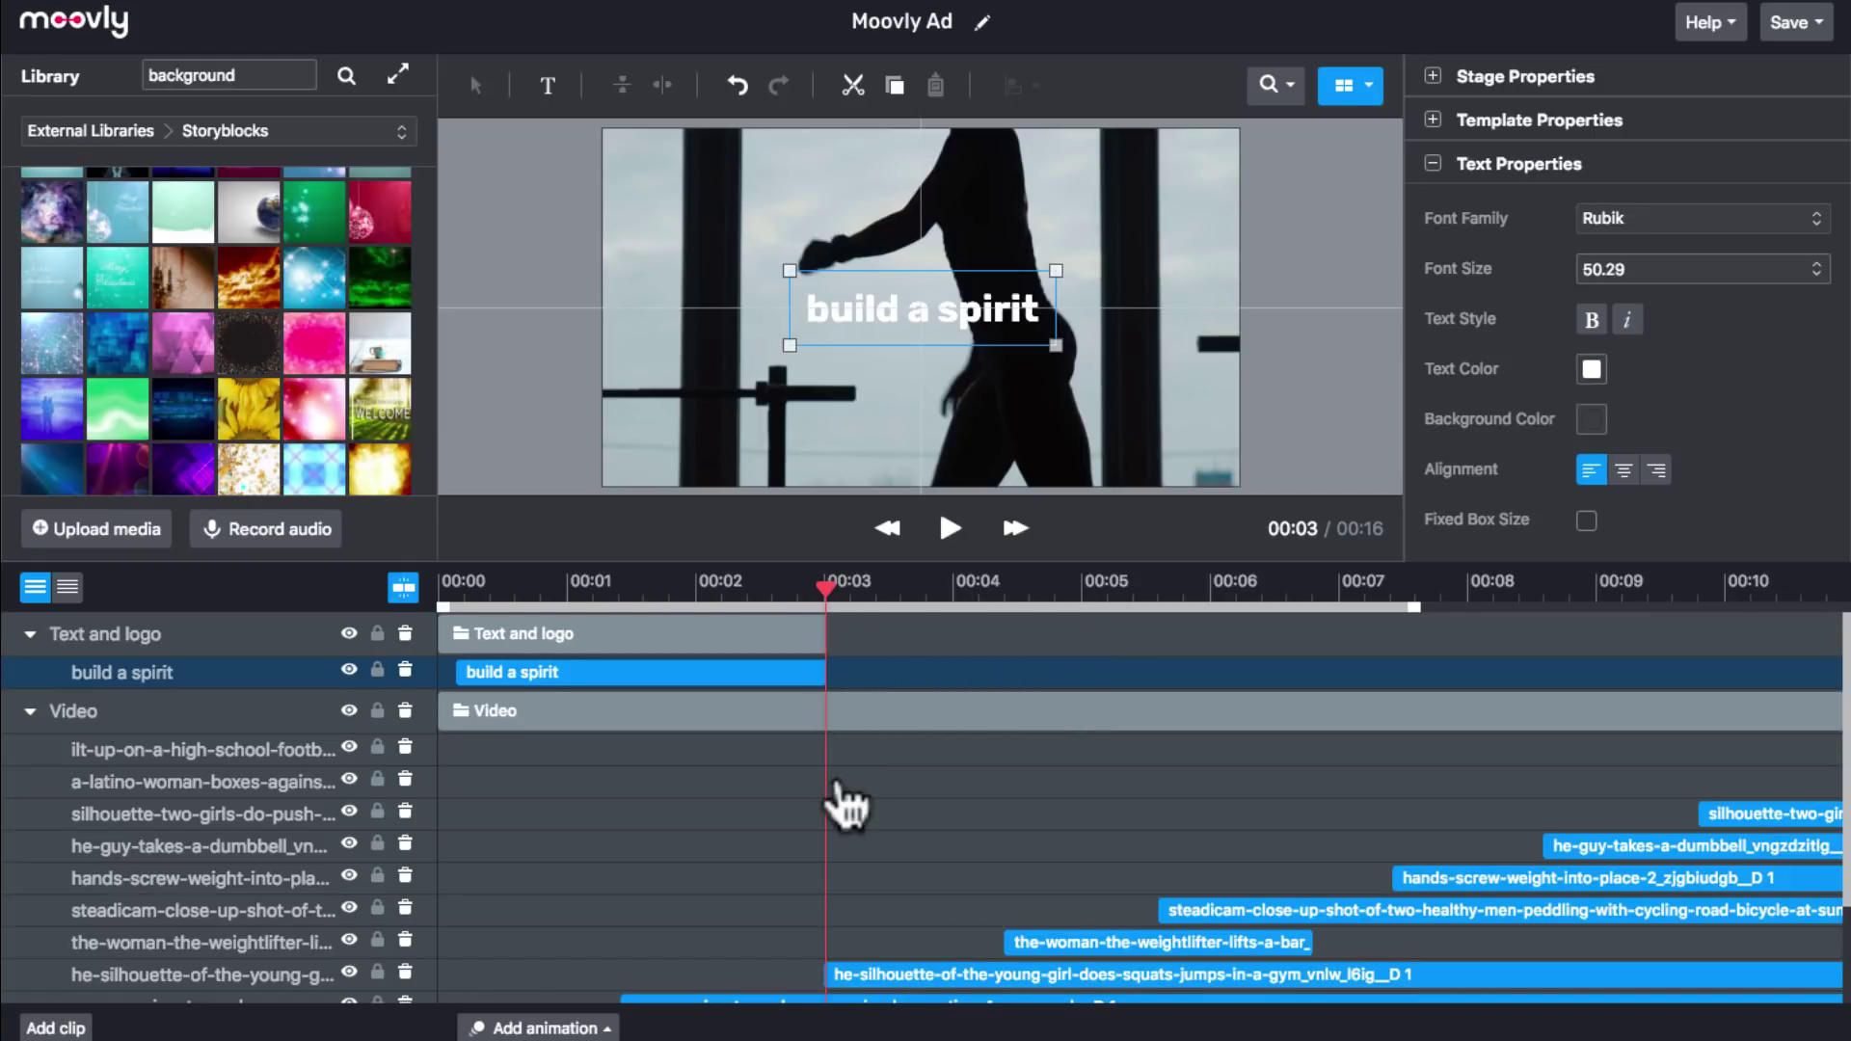
Move the young girl squats clip's start to 00:03 and check the cut.
scroll(832, 797, "down", 1)
left_click_drag(831, 932, 826, 933)
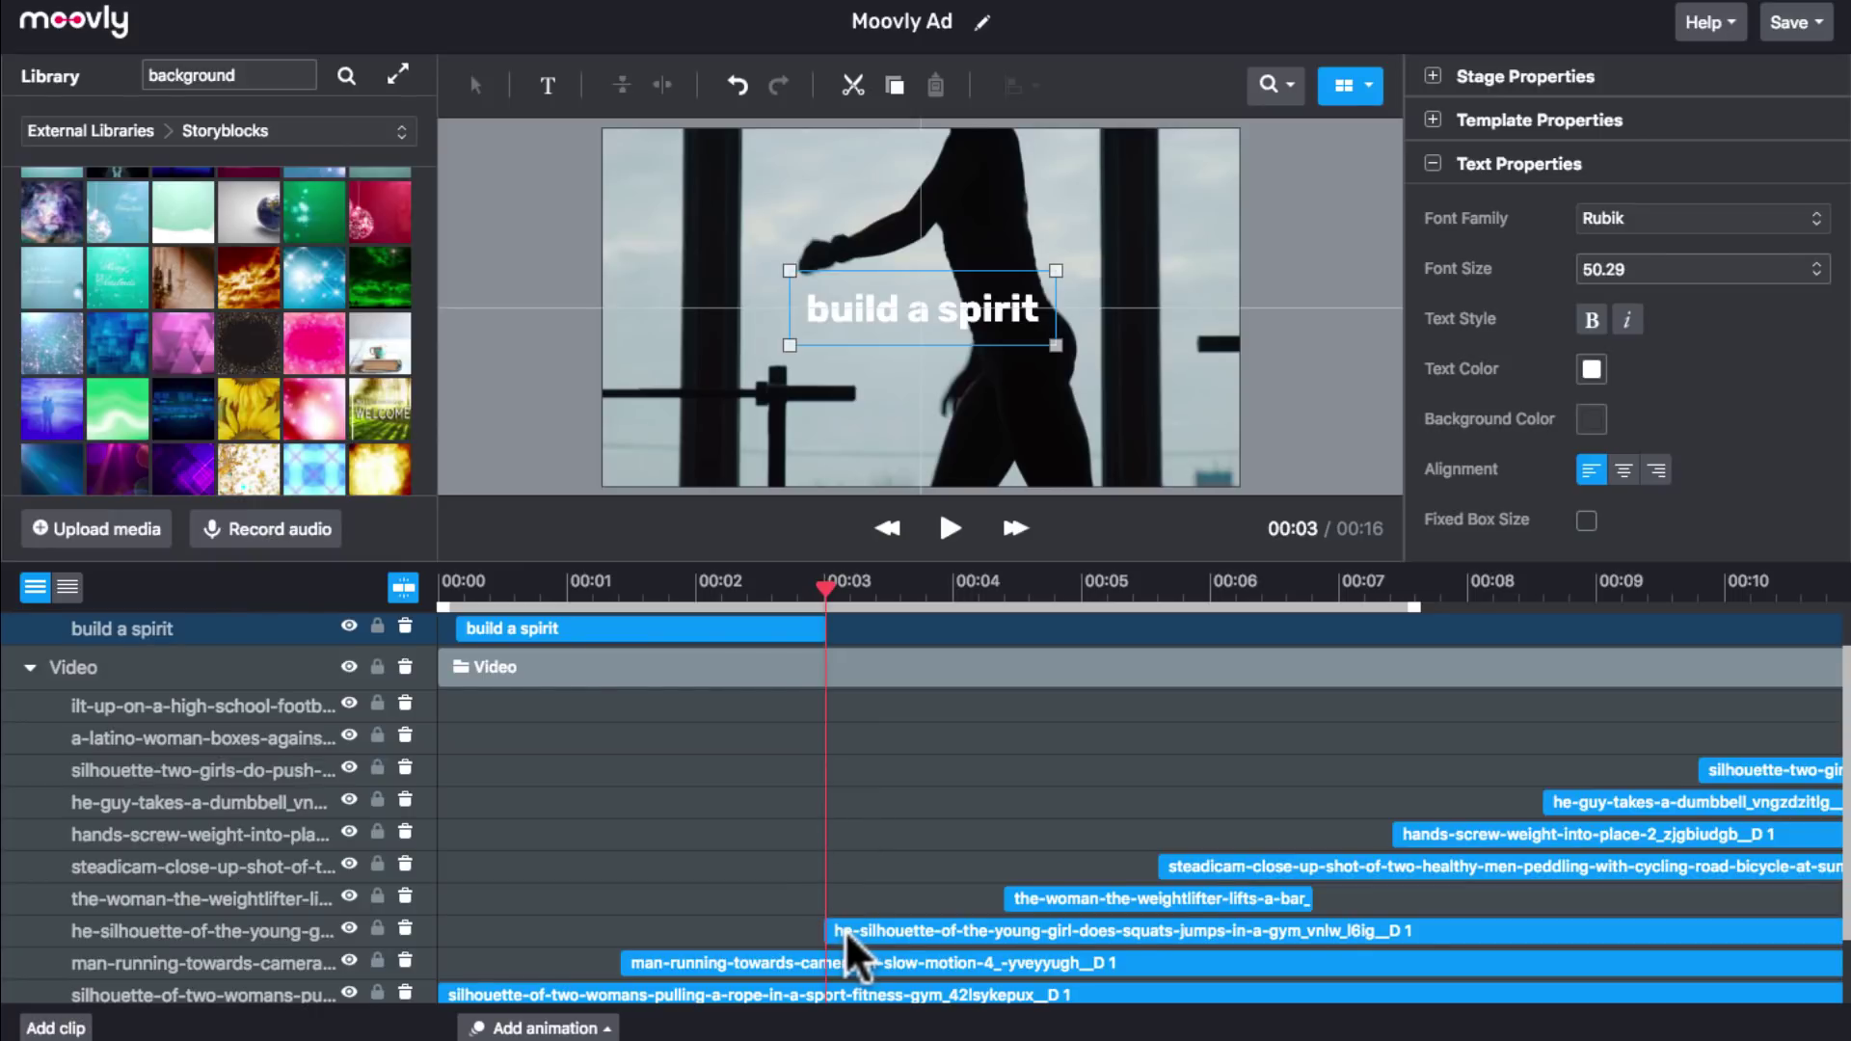
scroll(844, 929, "up", 1)
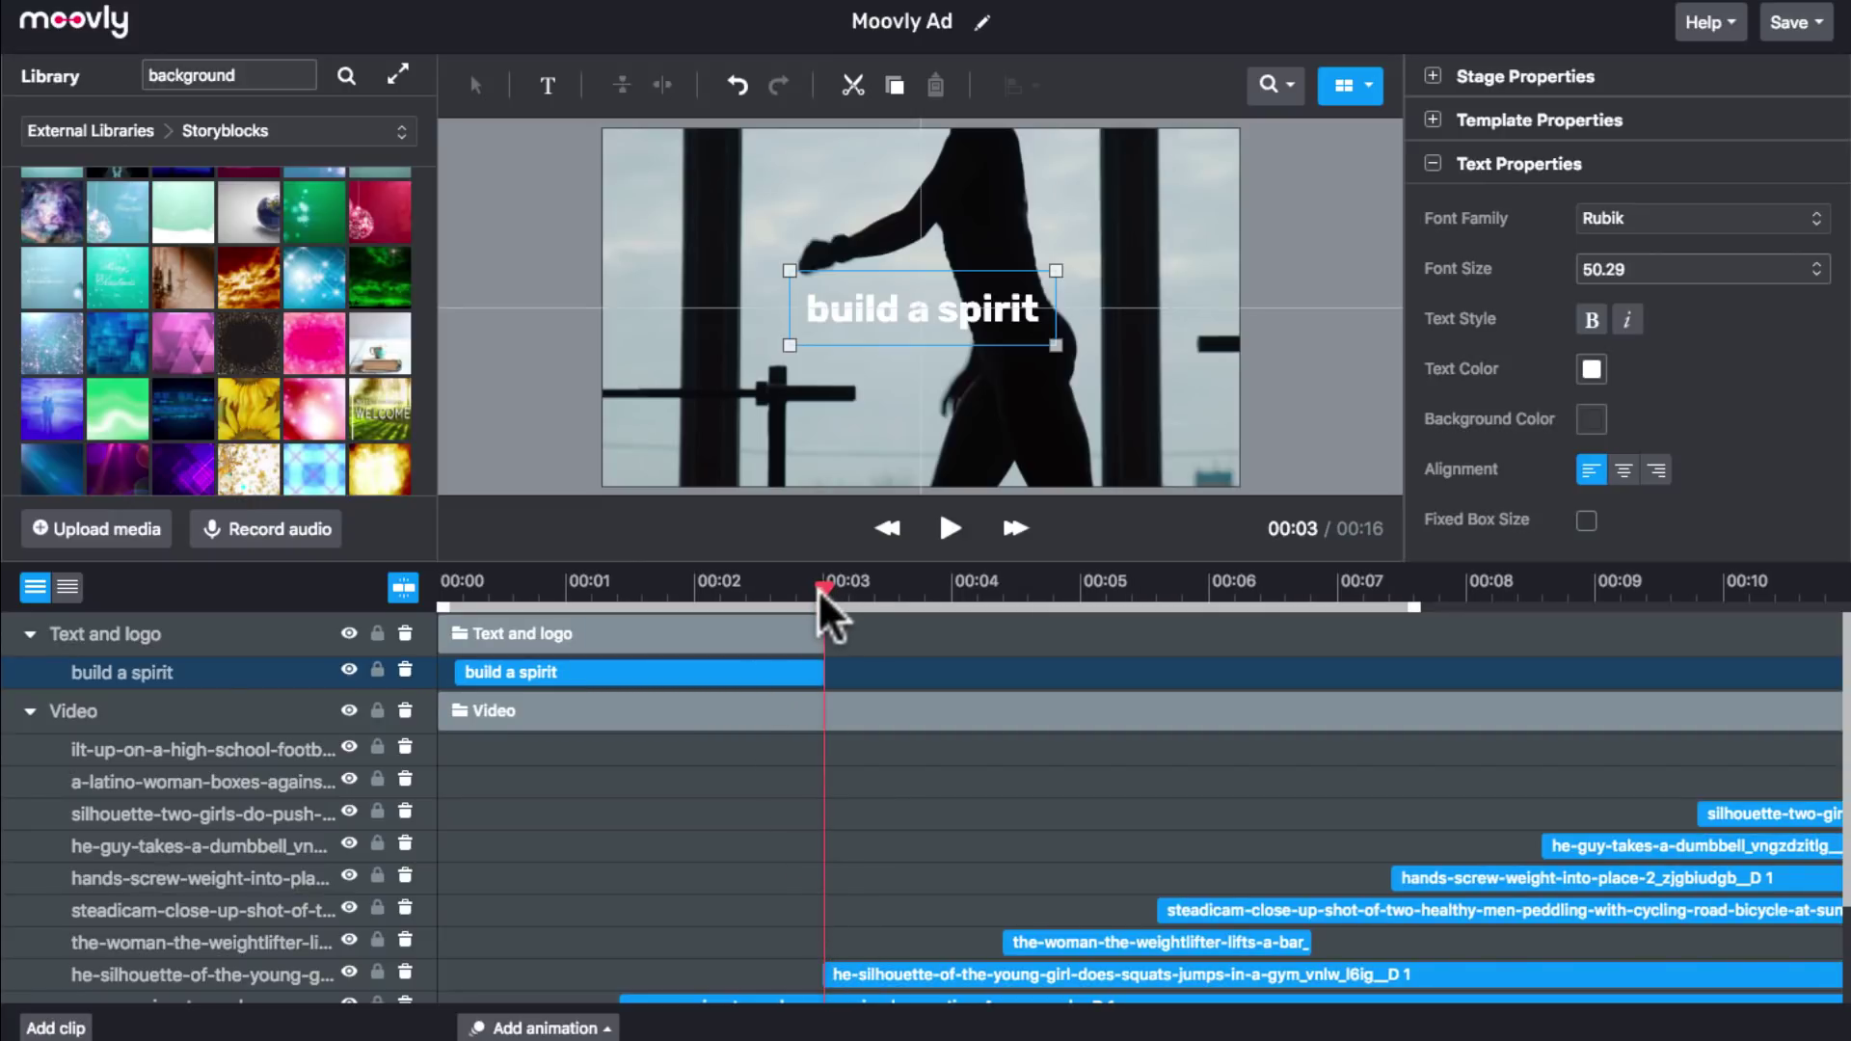
mouse_move(817, 588)
left_mouse_down()
mouse_move(742, 588)
mouse_move(823, 605)
left_mouse_up()
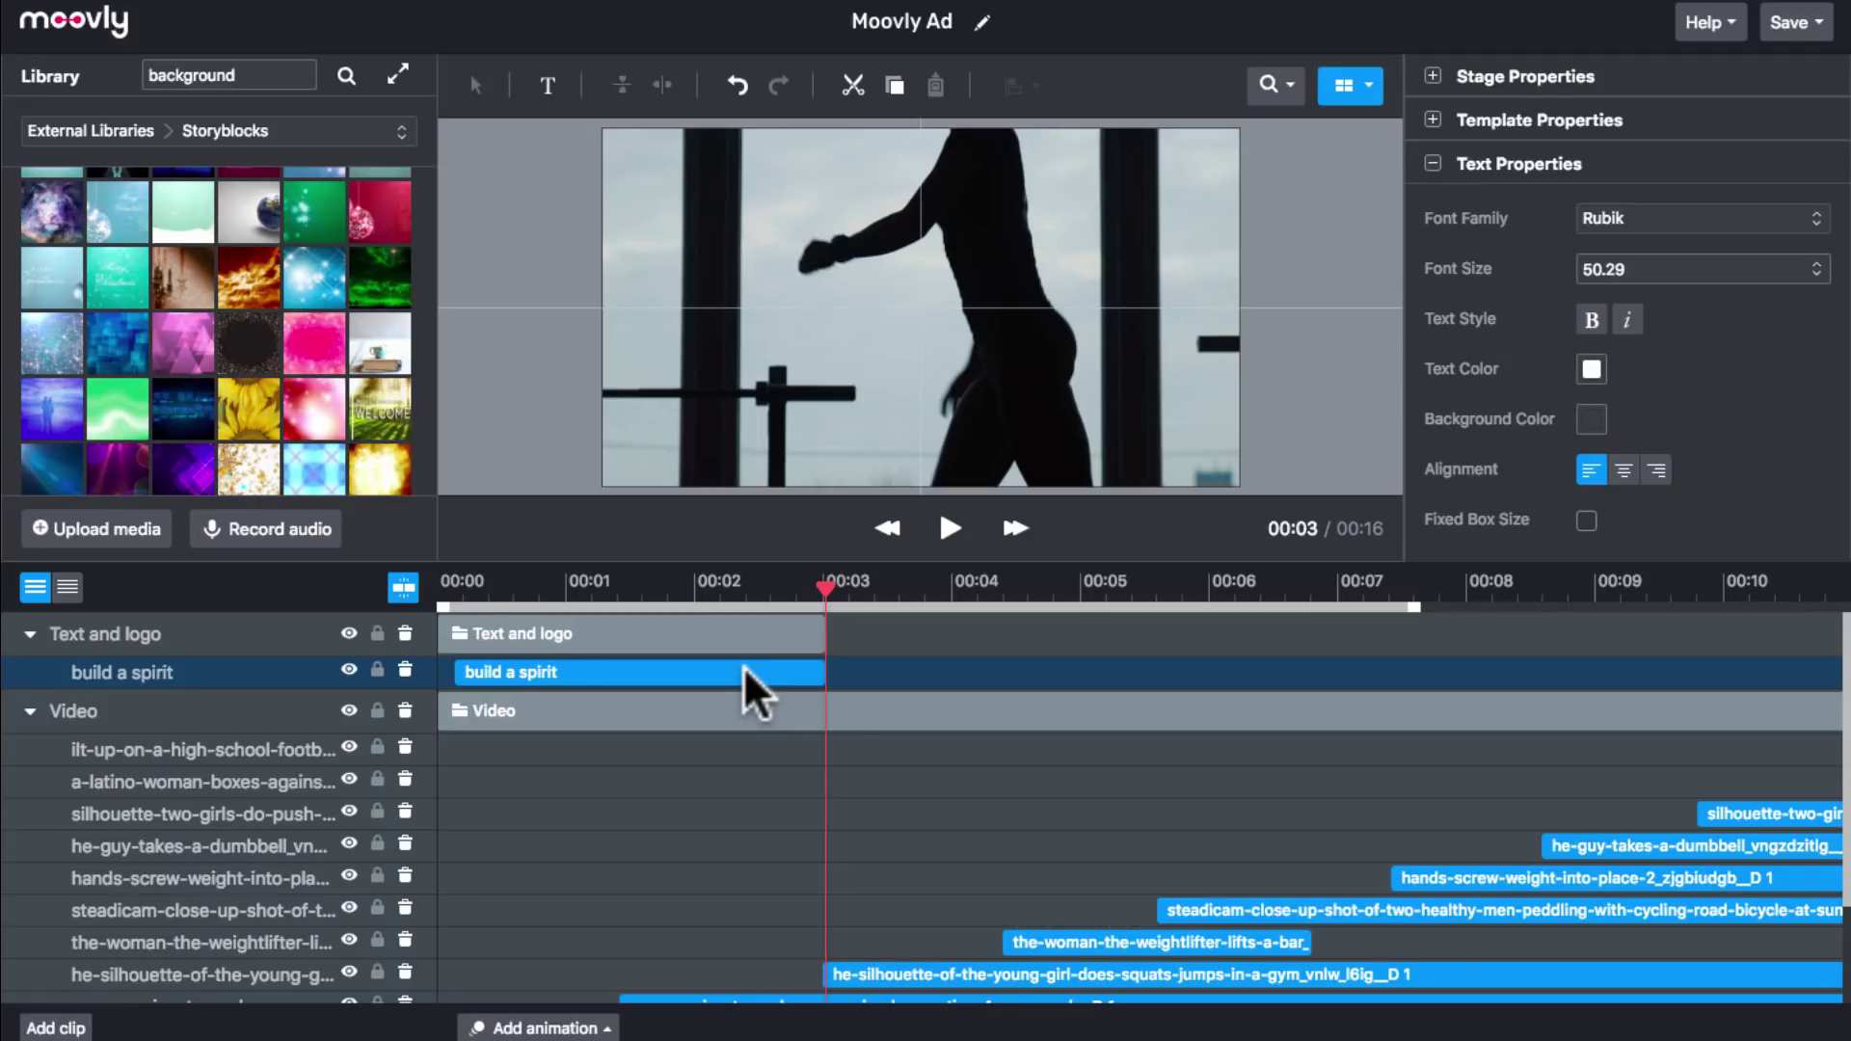
Duplicate the caption and place the copy right after the first one.
key("ctrl+c")
key("ctrl+v")
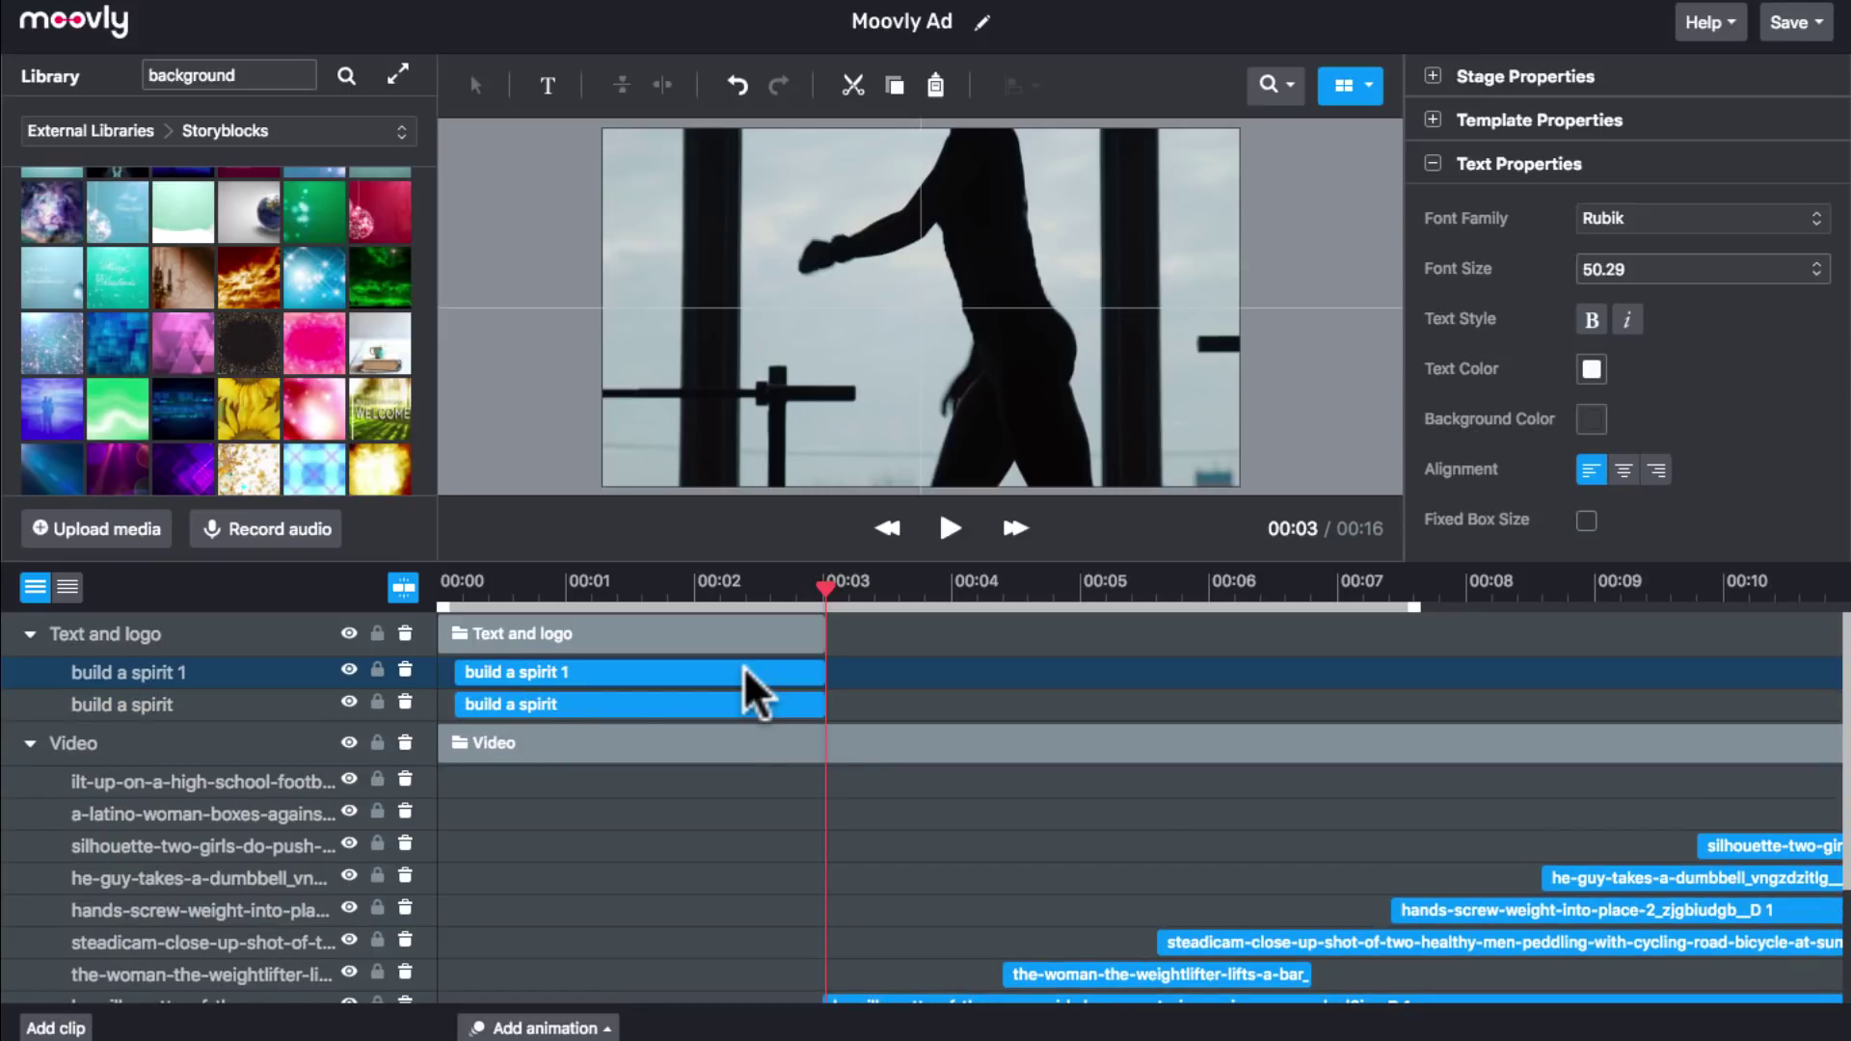
left_click_drag(601, 663, 962, 667)
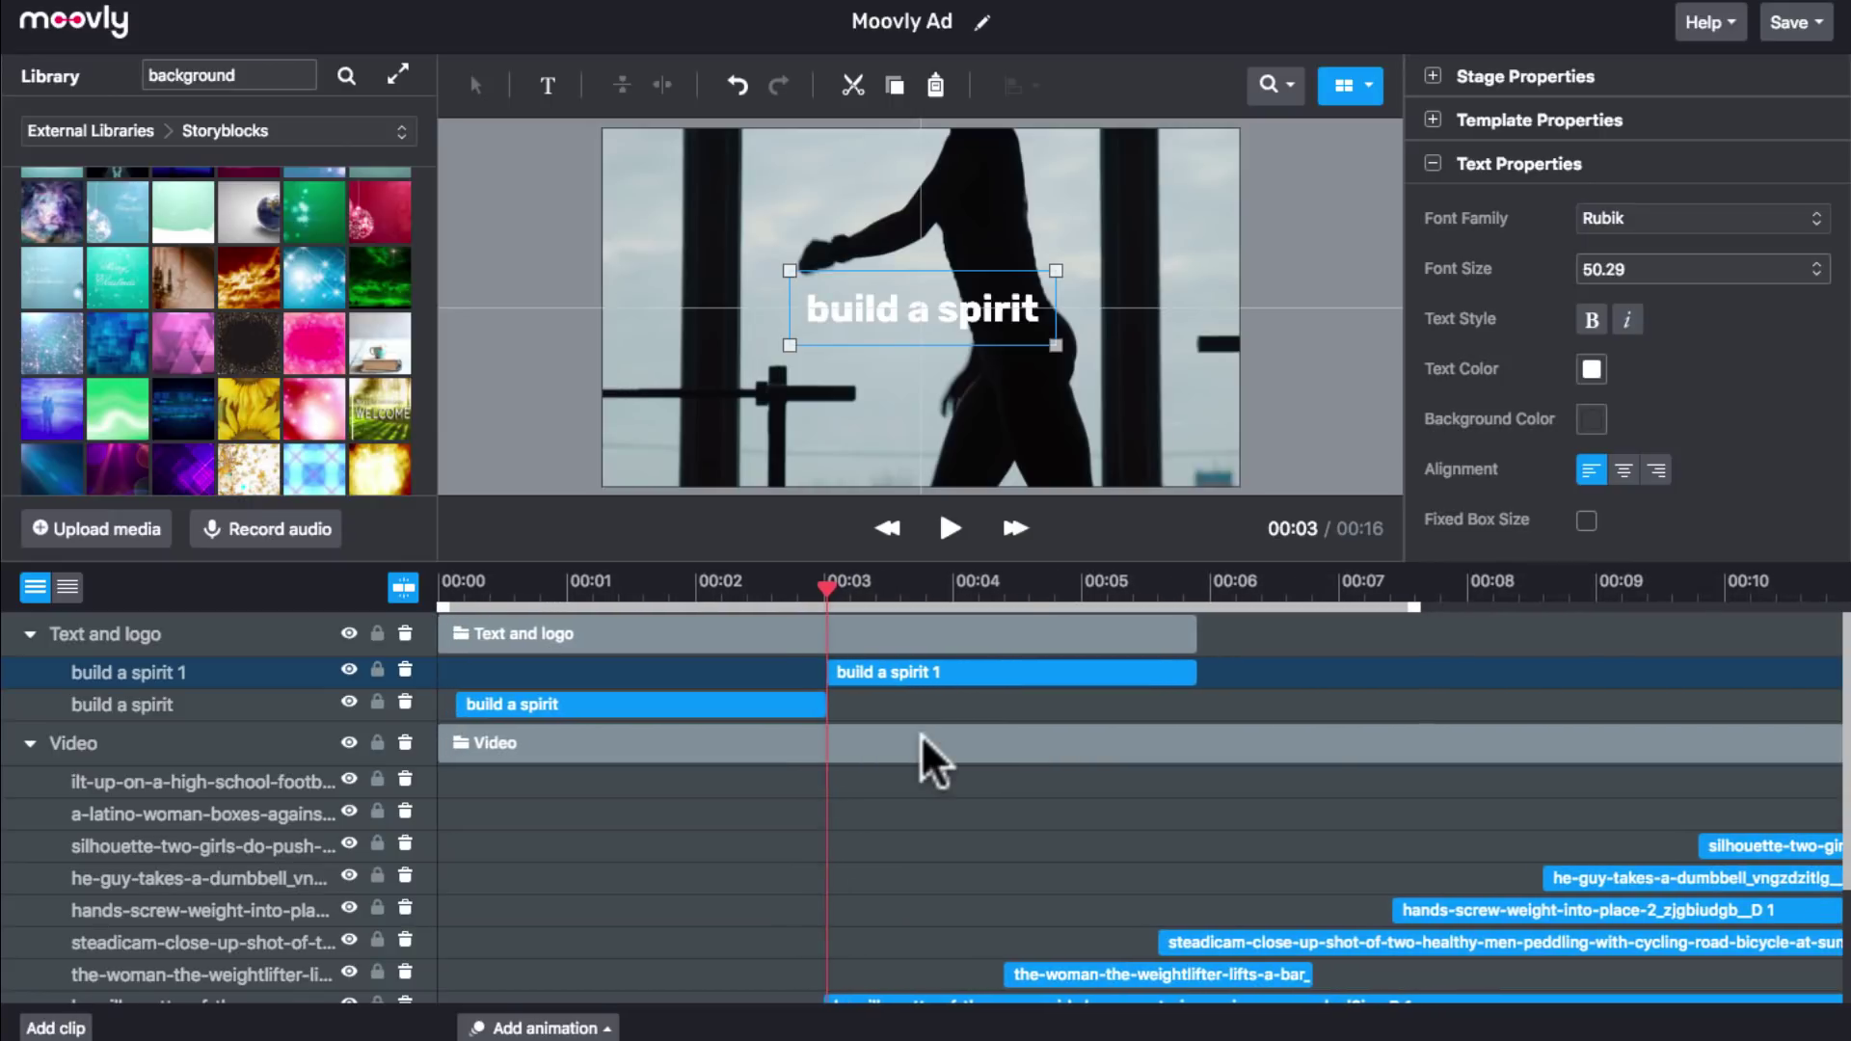
At 00:03, change the copy's text to 'chase a dream' and centre it on the stage.
left_click(896, 574)
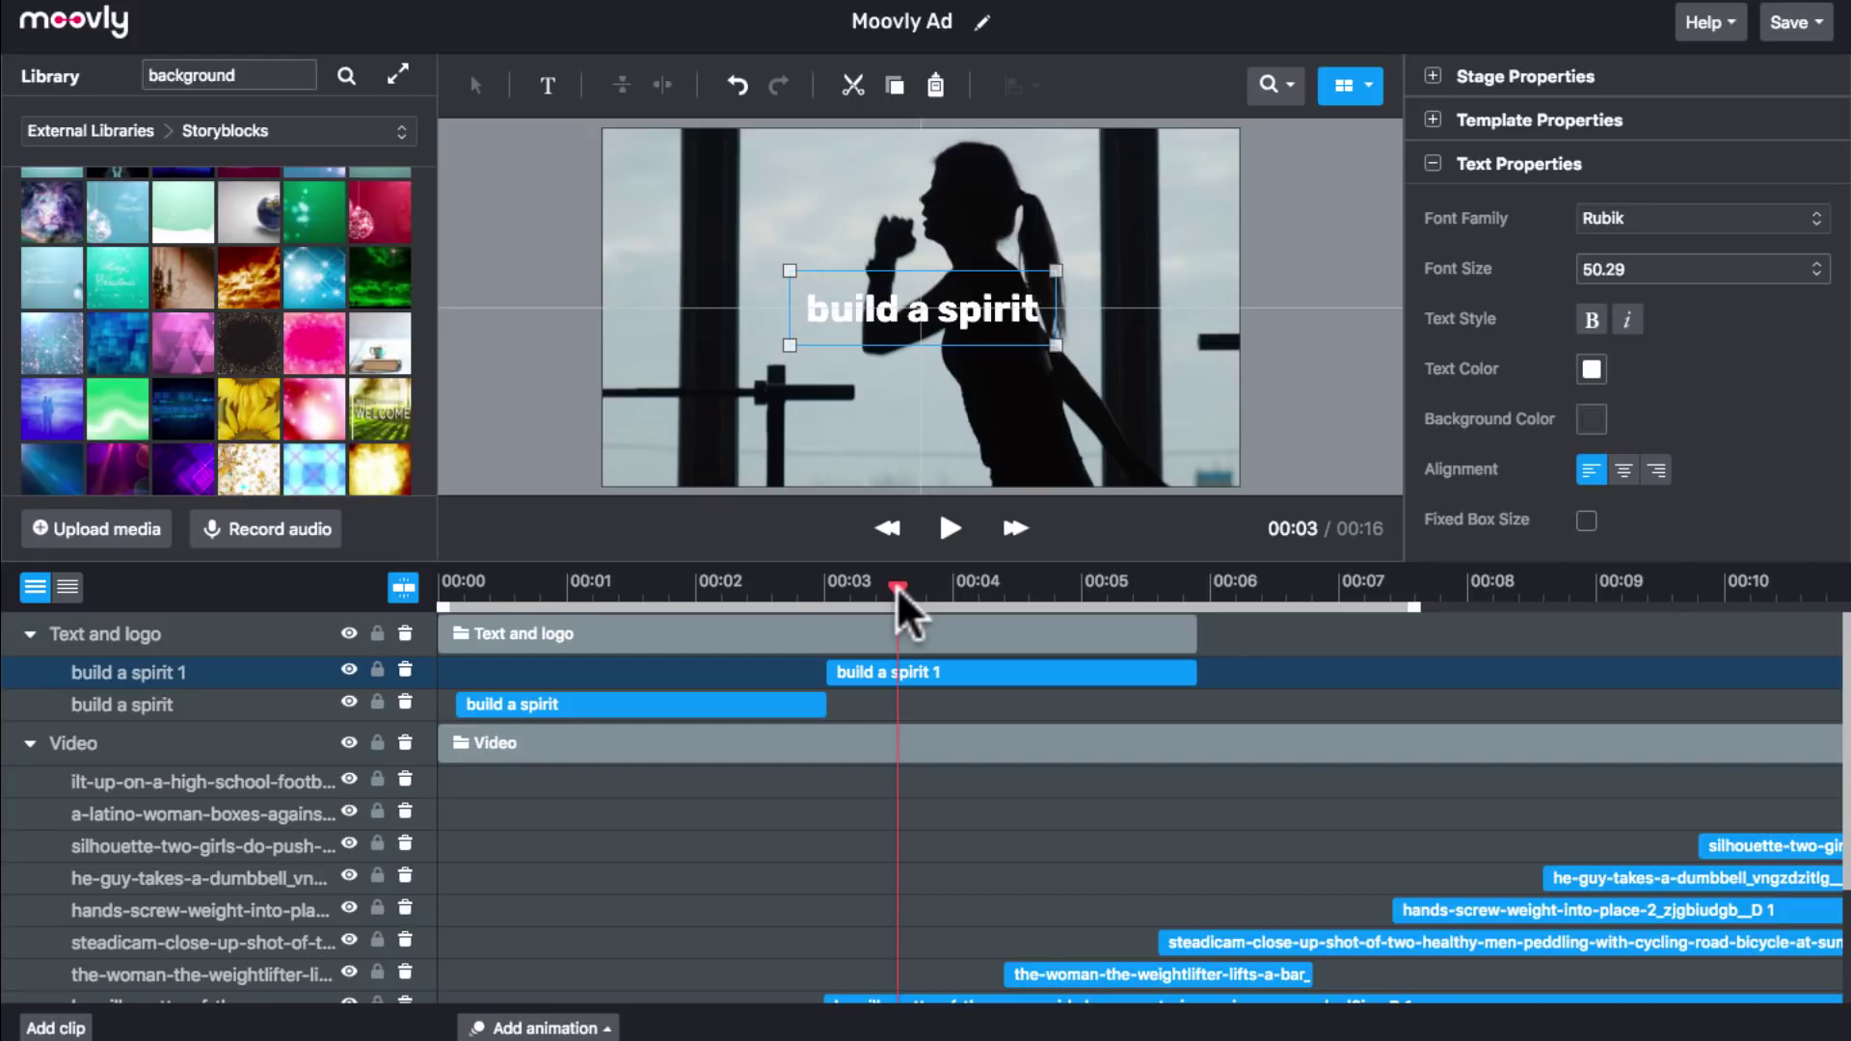
left_click_drag(897, 587, 777, 586)
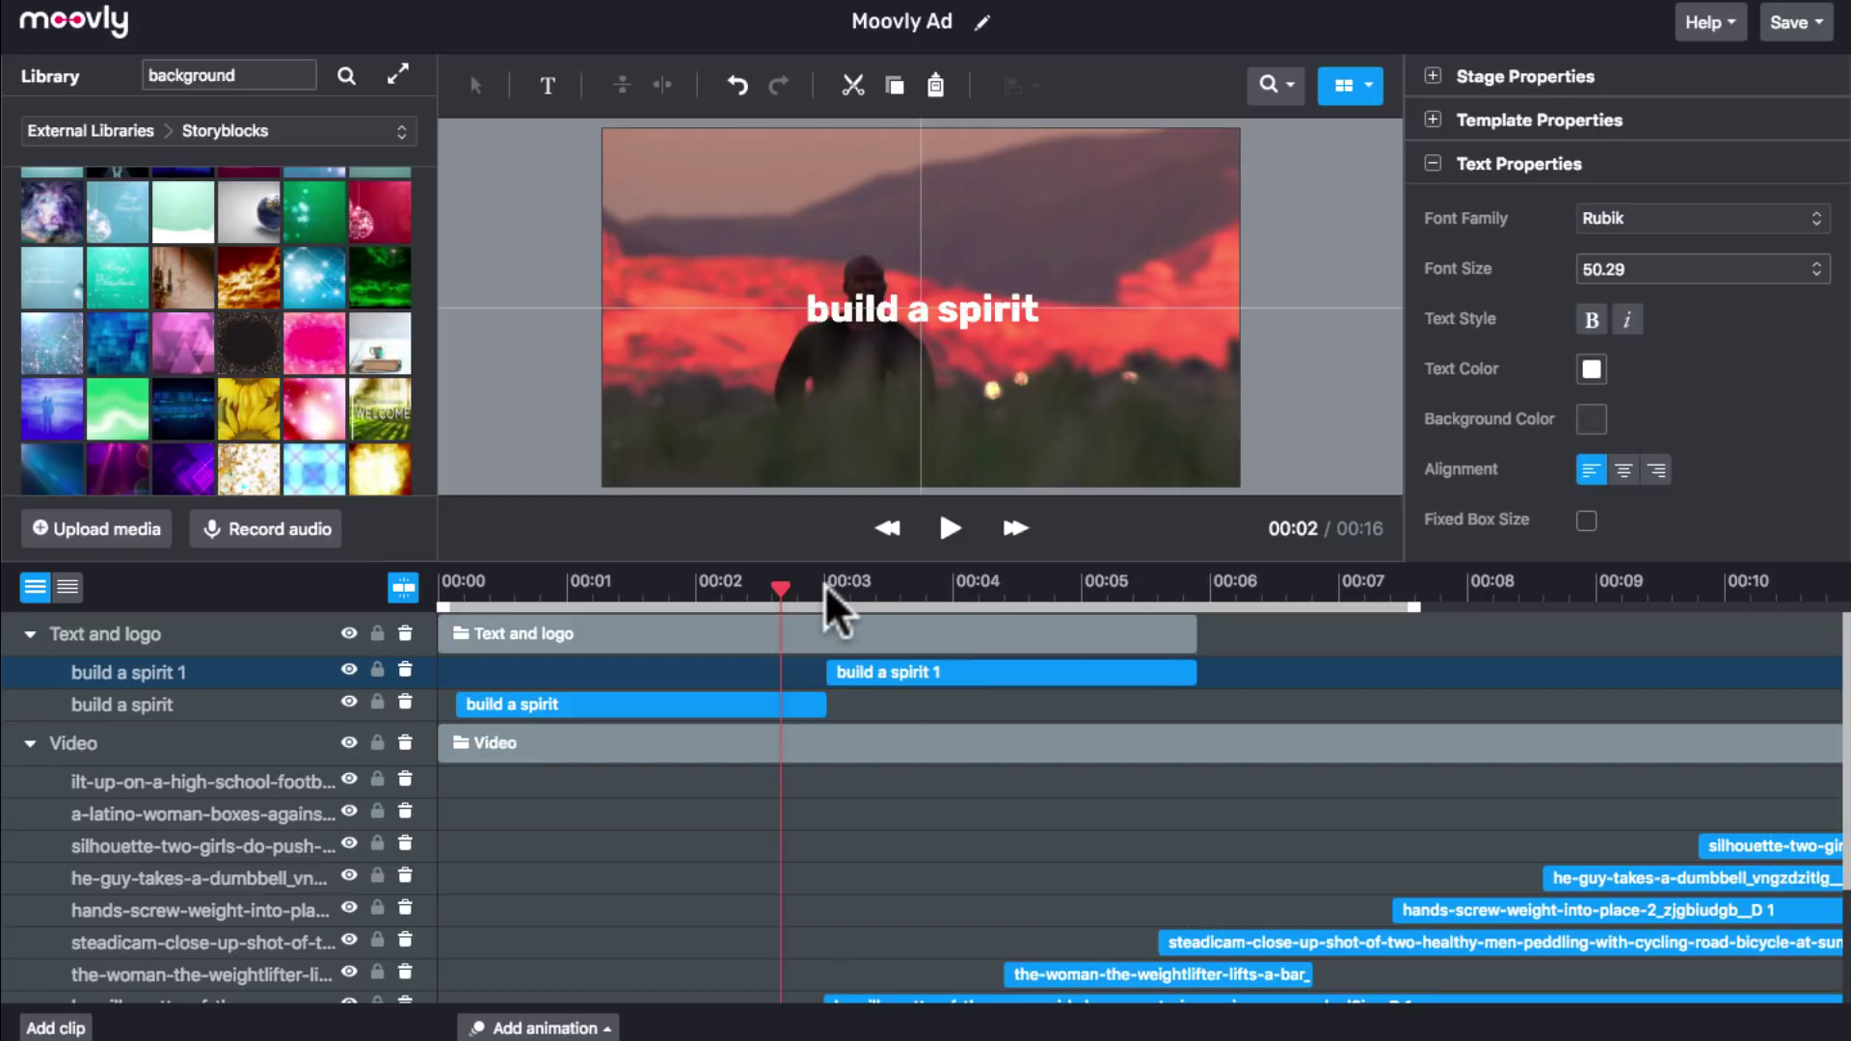
left_click_drag(824, 586, 865, 588)
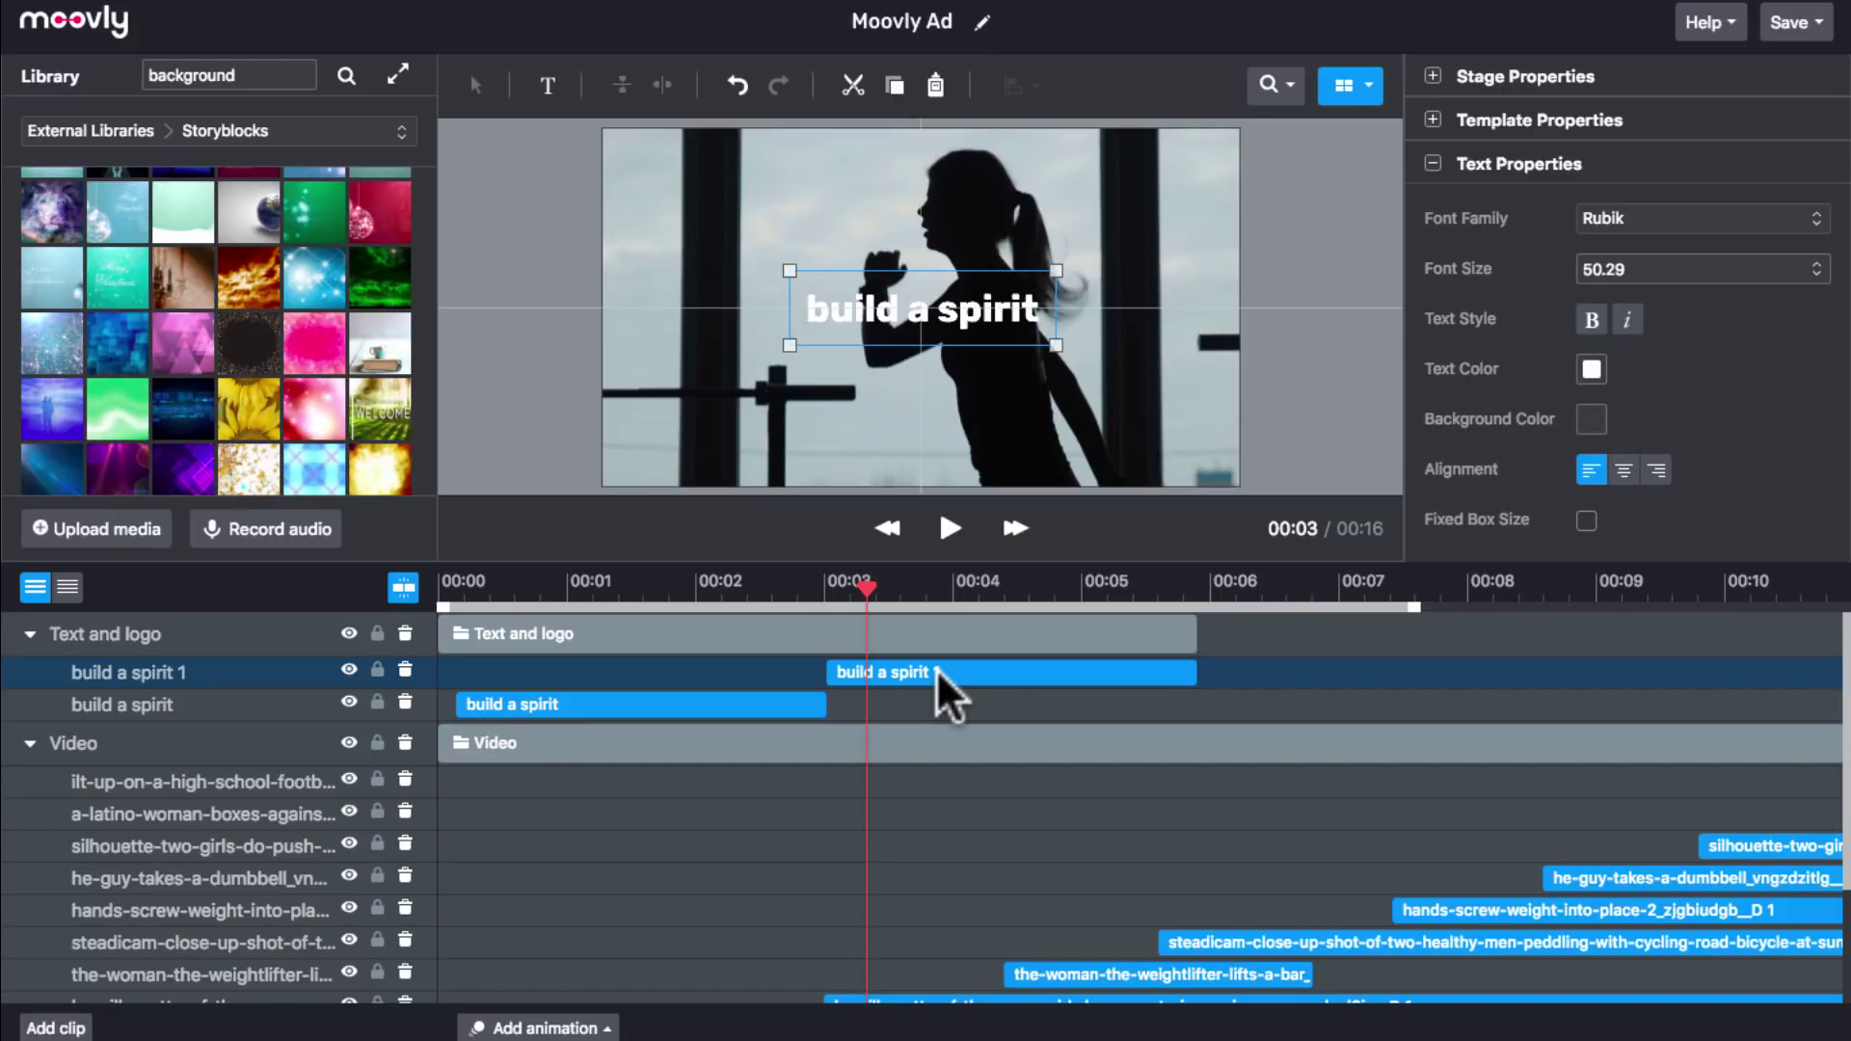
double_click(941, 303)
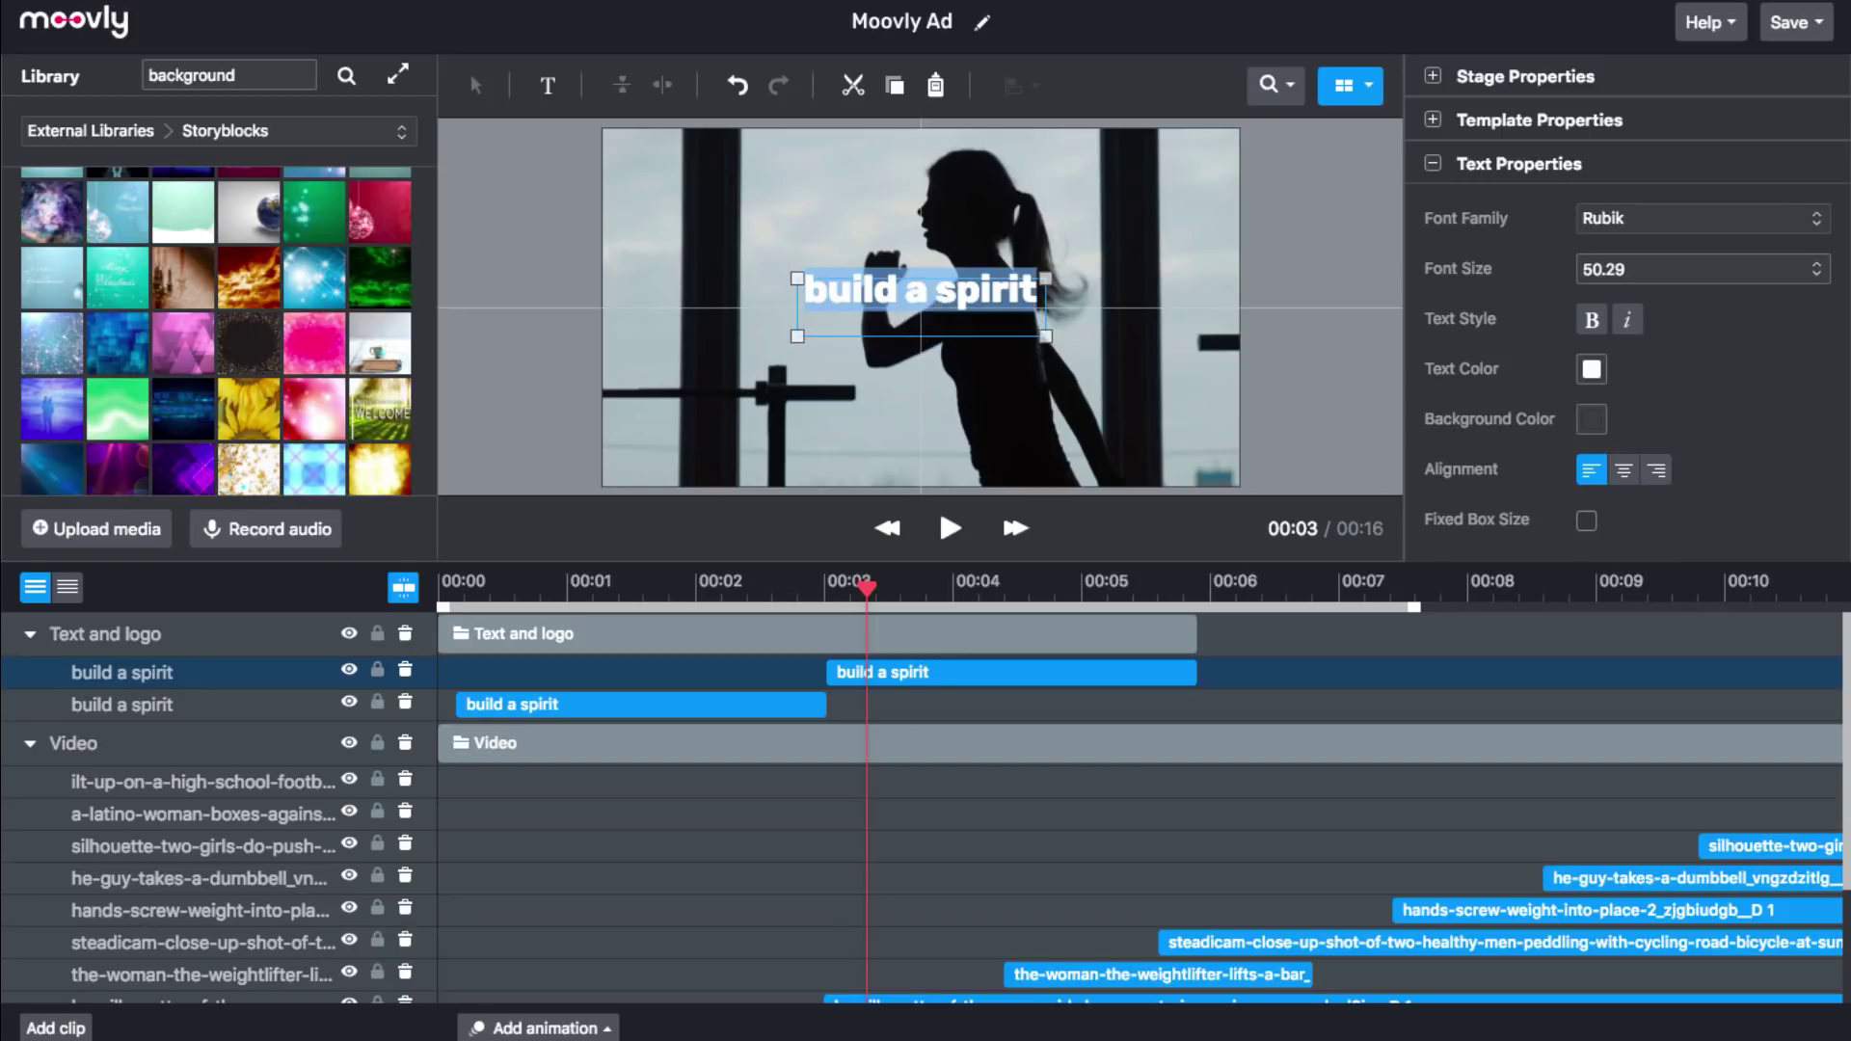
type("chase a dream")
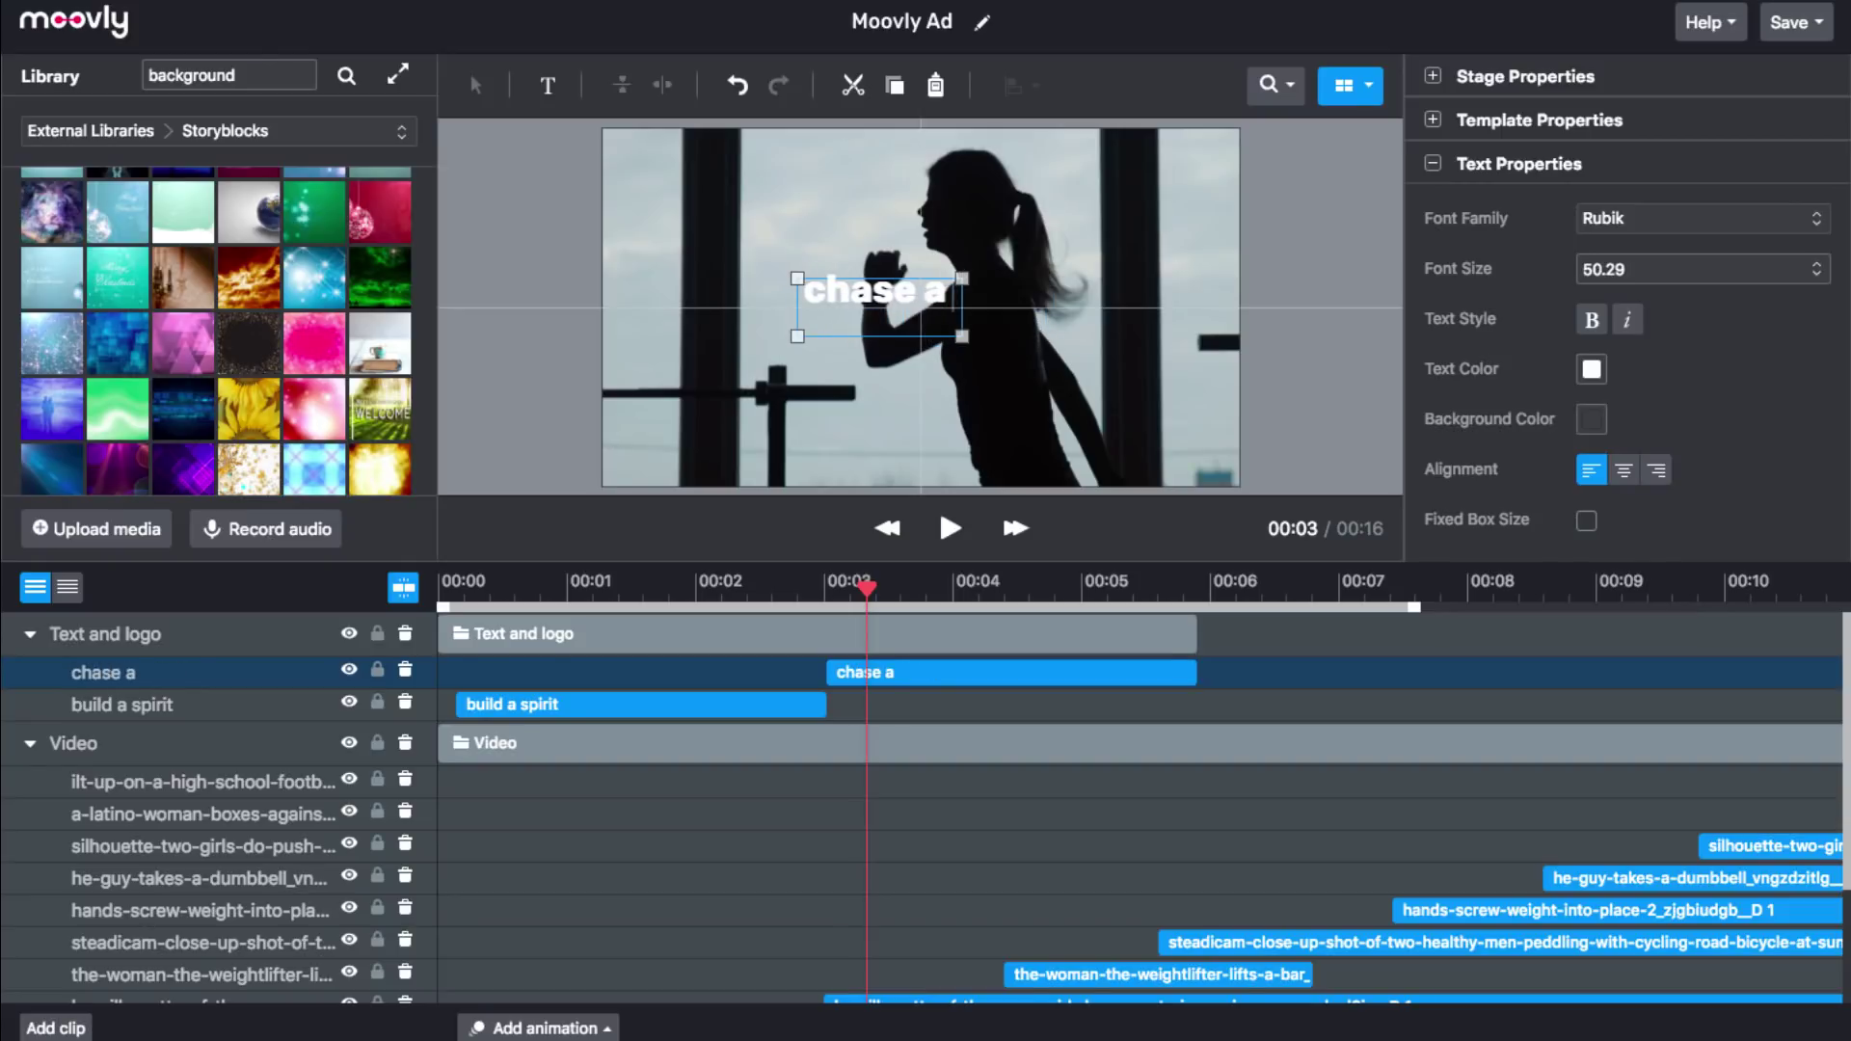
left_click(1033, 360)
left_click(991, 310)
left_click_drag(991, 310, 976, 310)
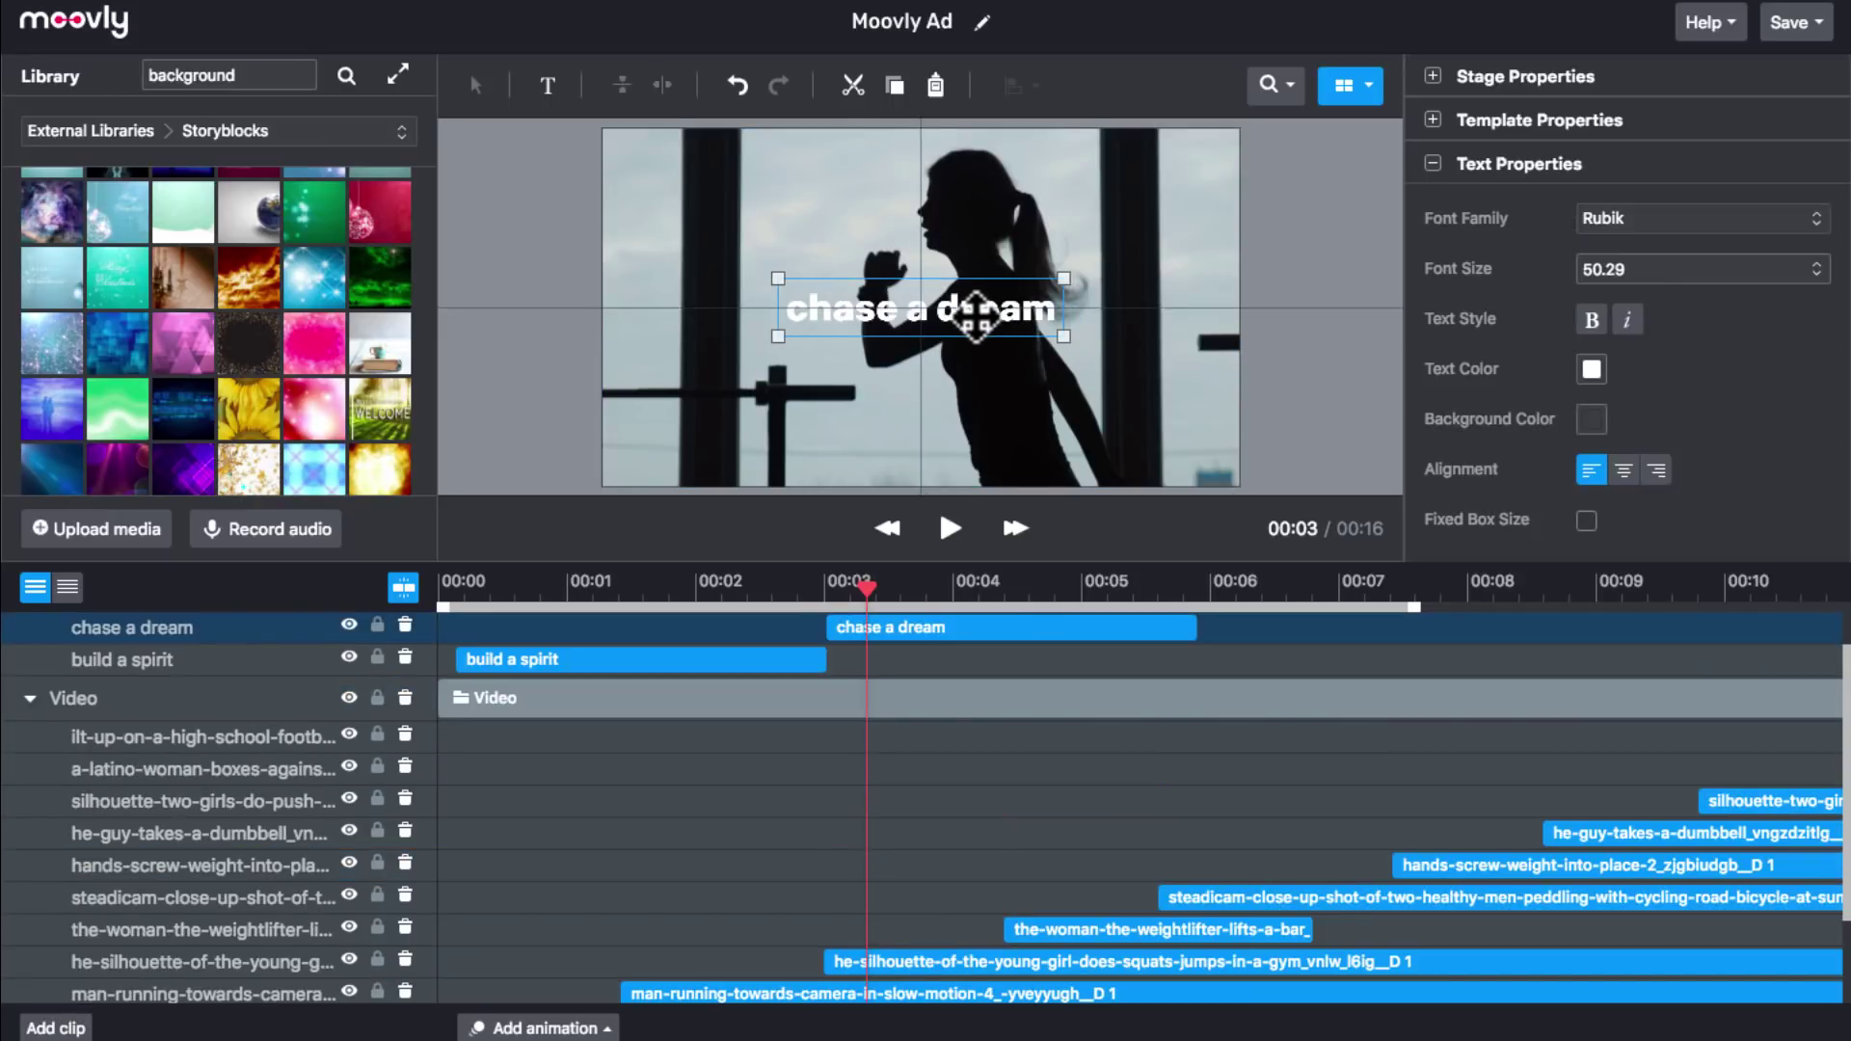
scroll(1003, 659, "right", 3)
scroll(1003, 660, "up", 1)
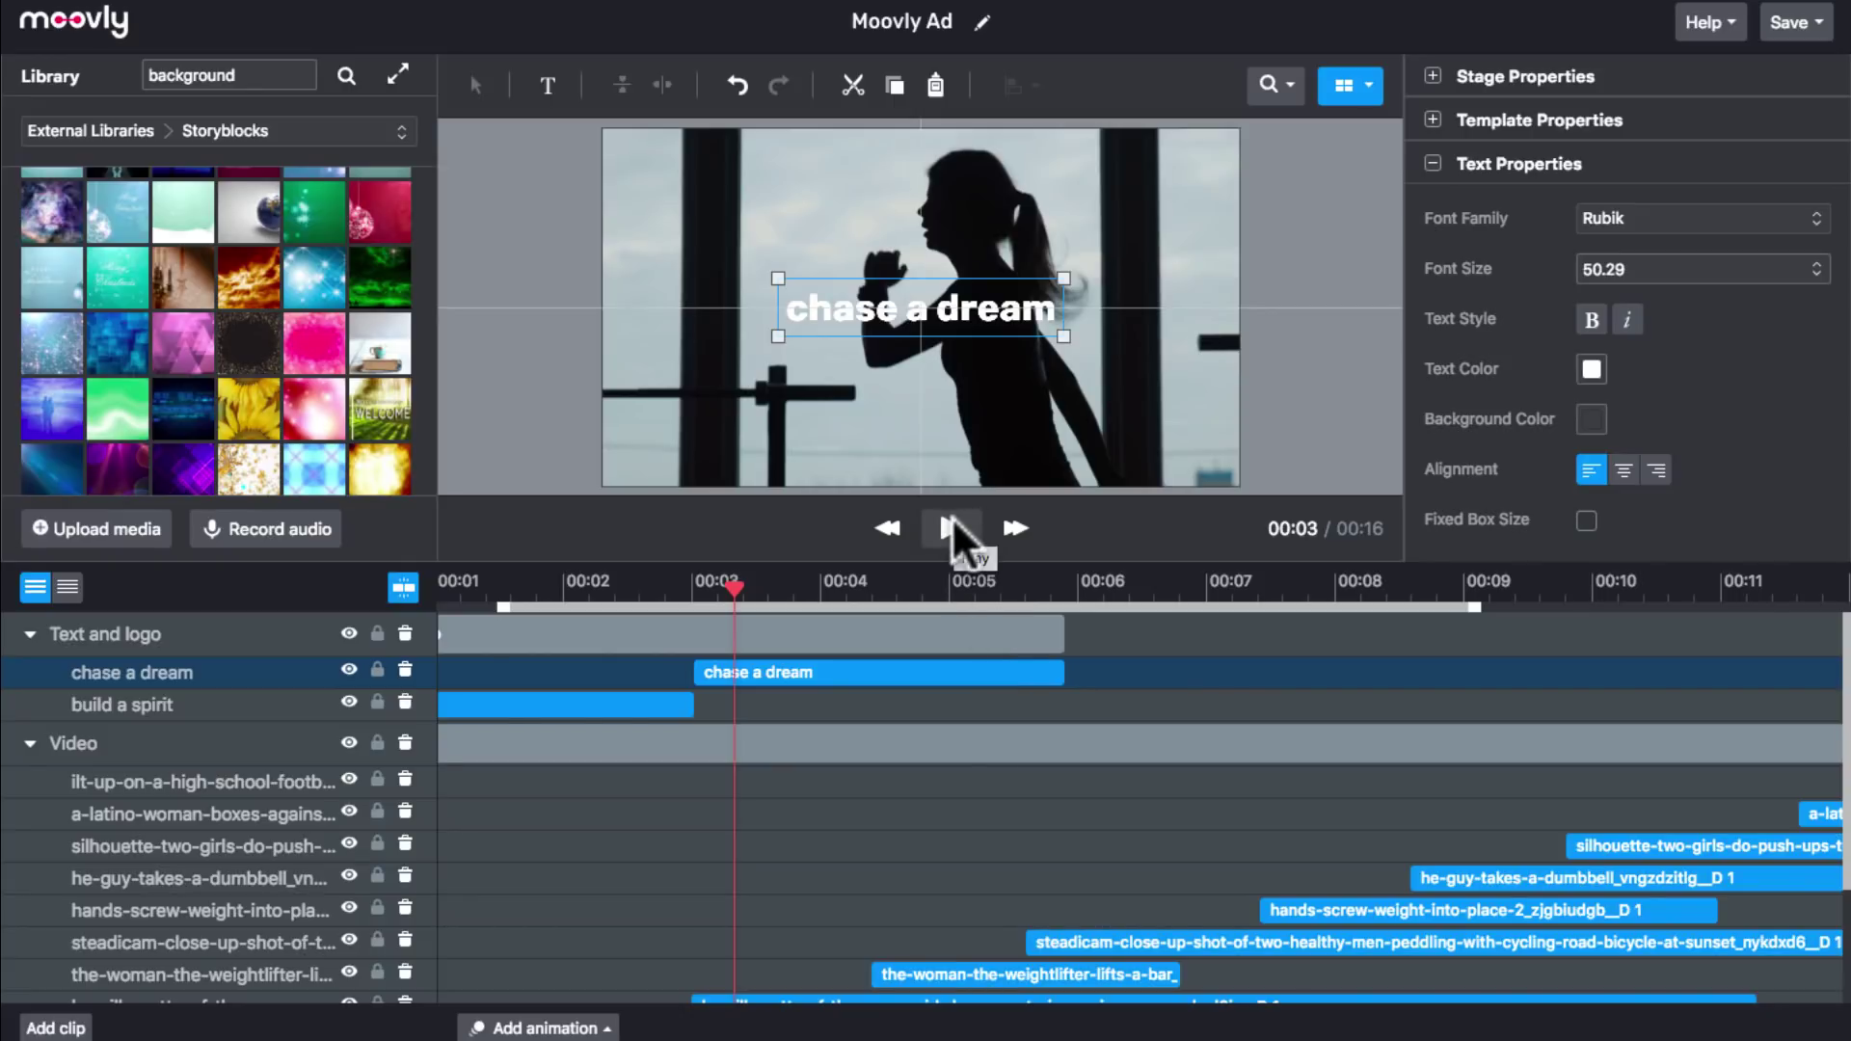
Extend the 'chase a dream' caption clip to end at about 00:07.
left_click(951, 521)
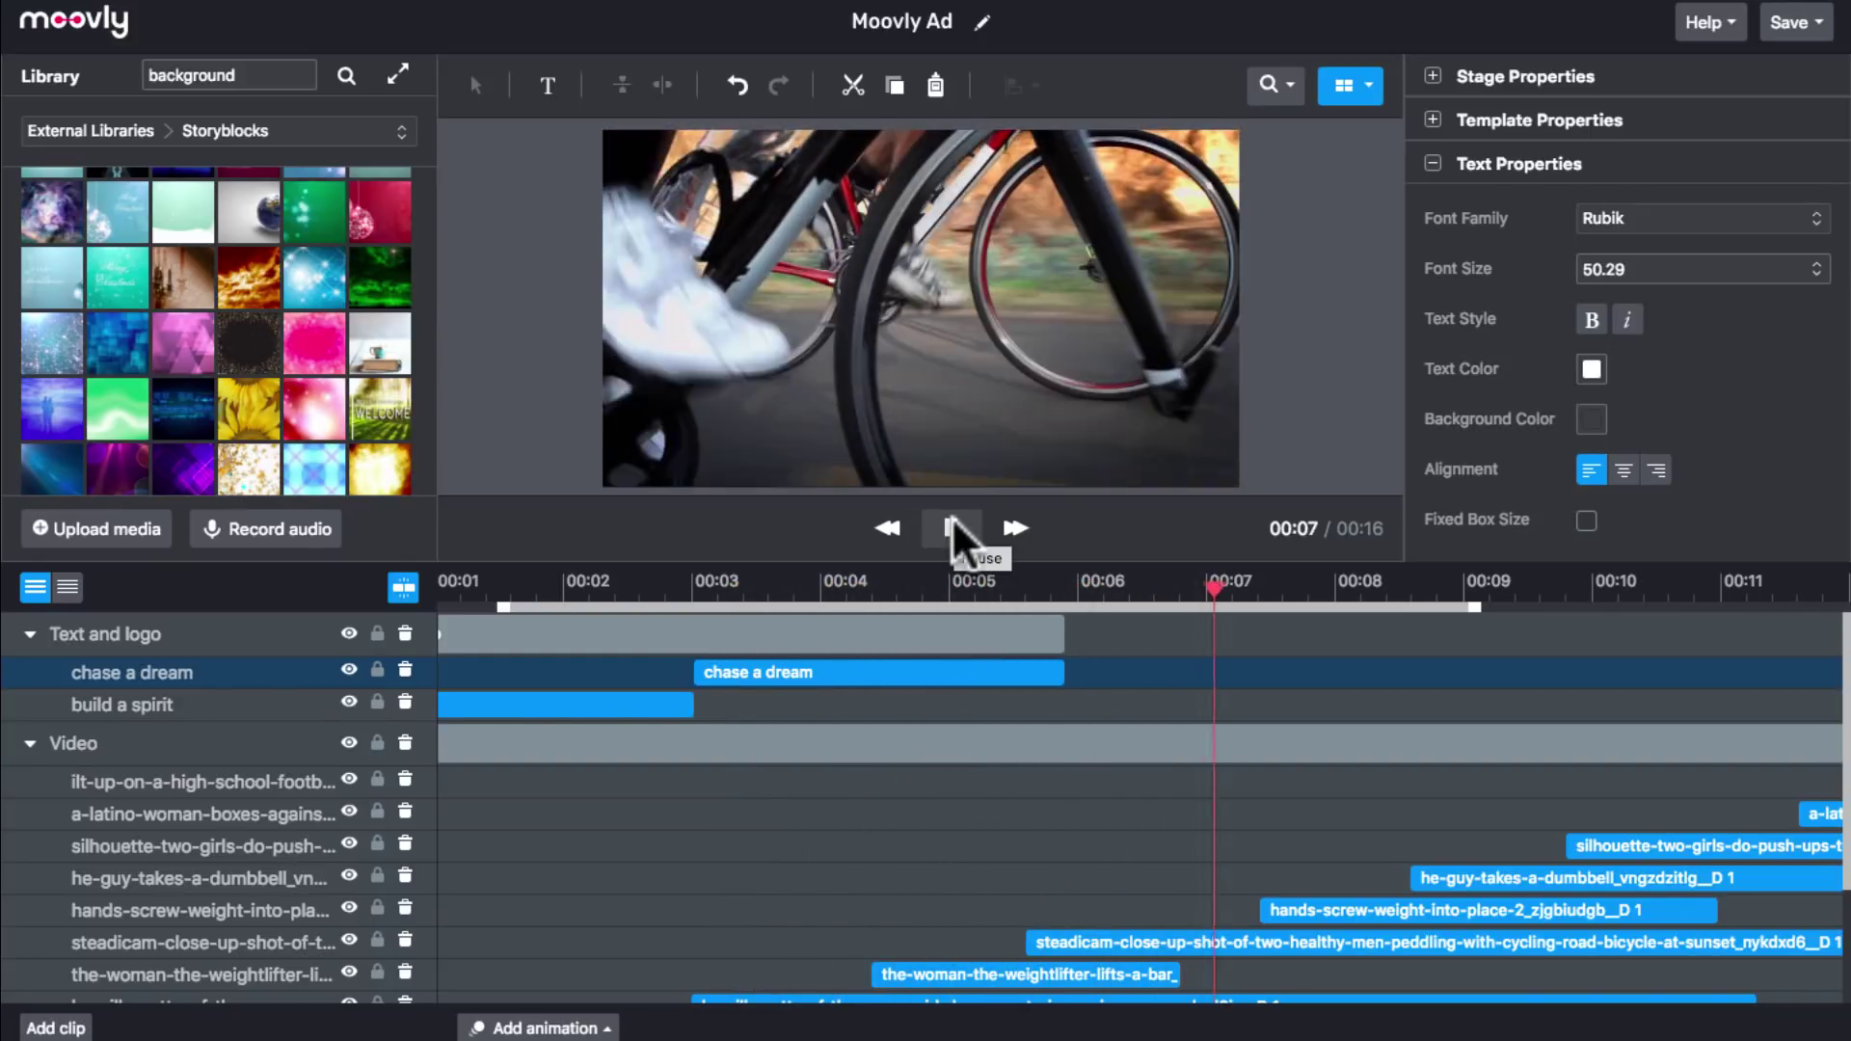
left_click(955, 530)
left_click_drag(1213, 588, 1206, 588)
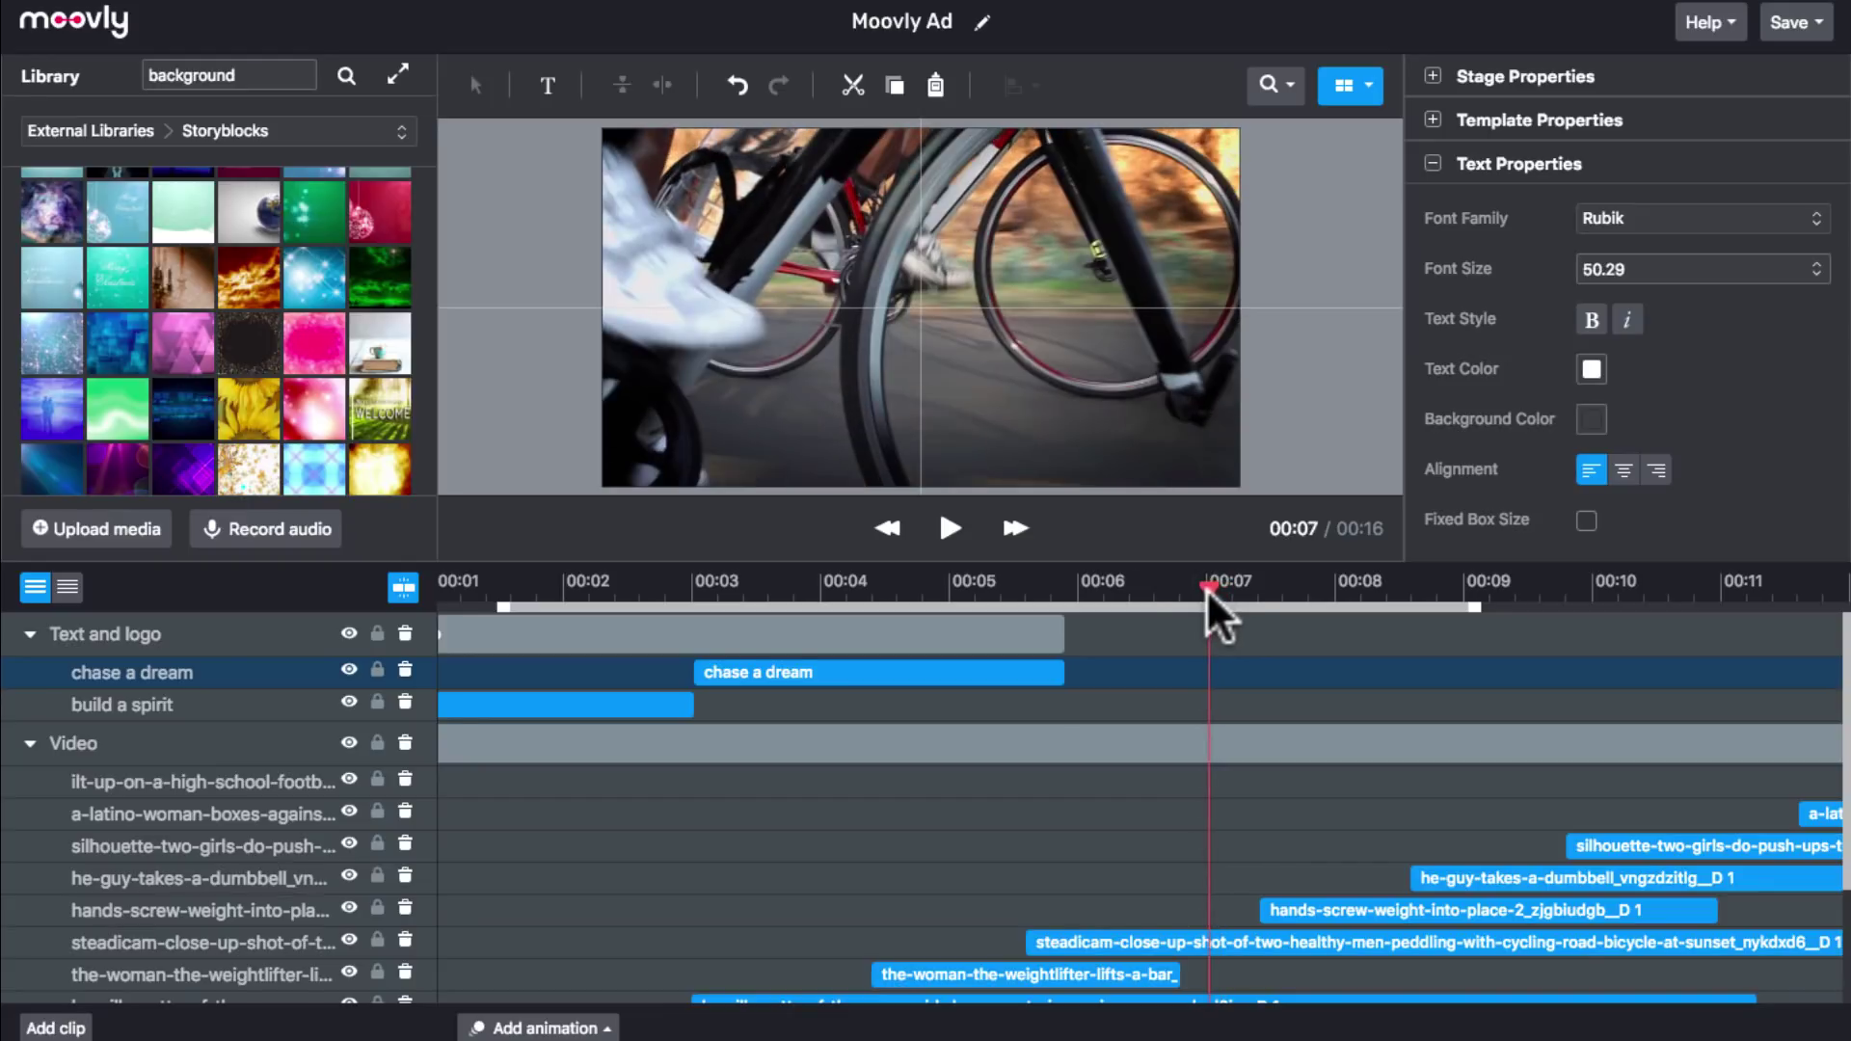
left_click_drag(1063, 672, 1188, 672)
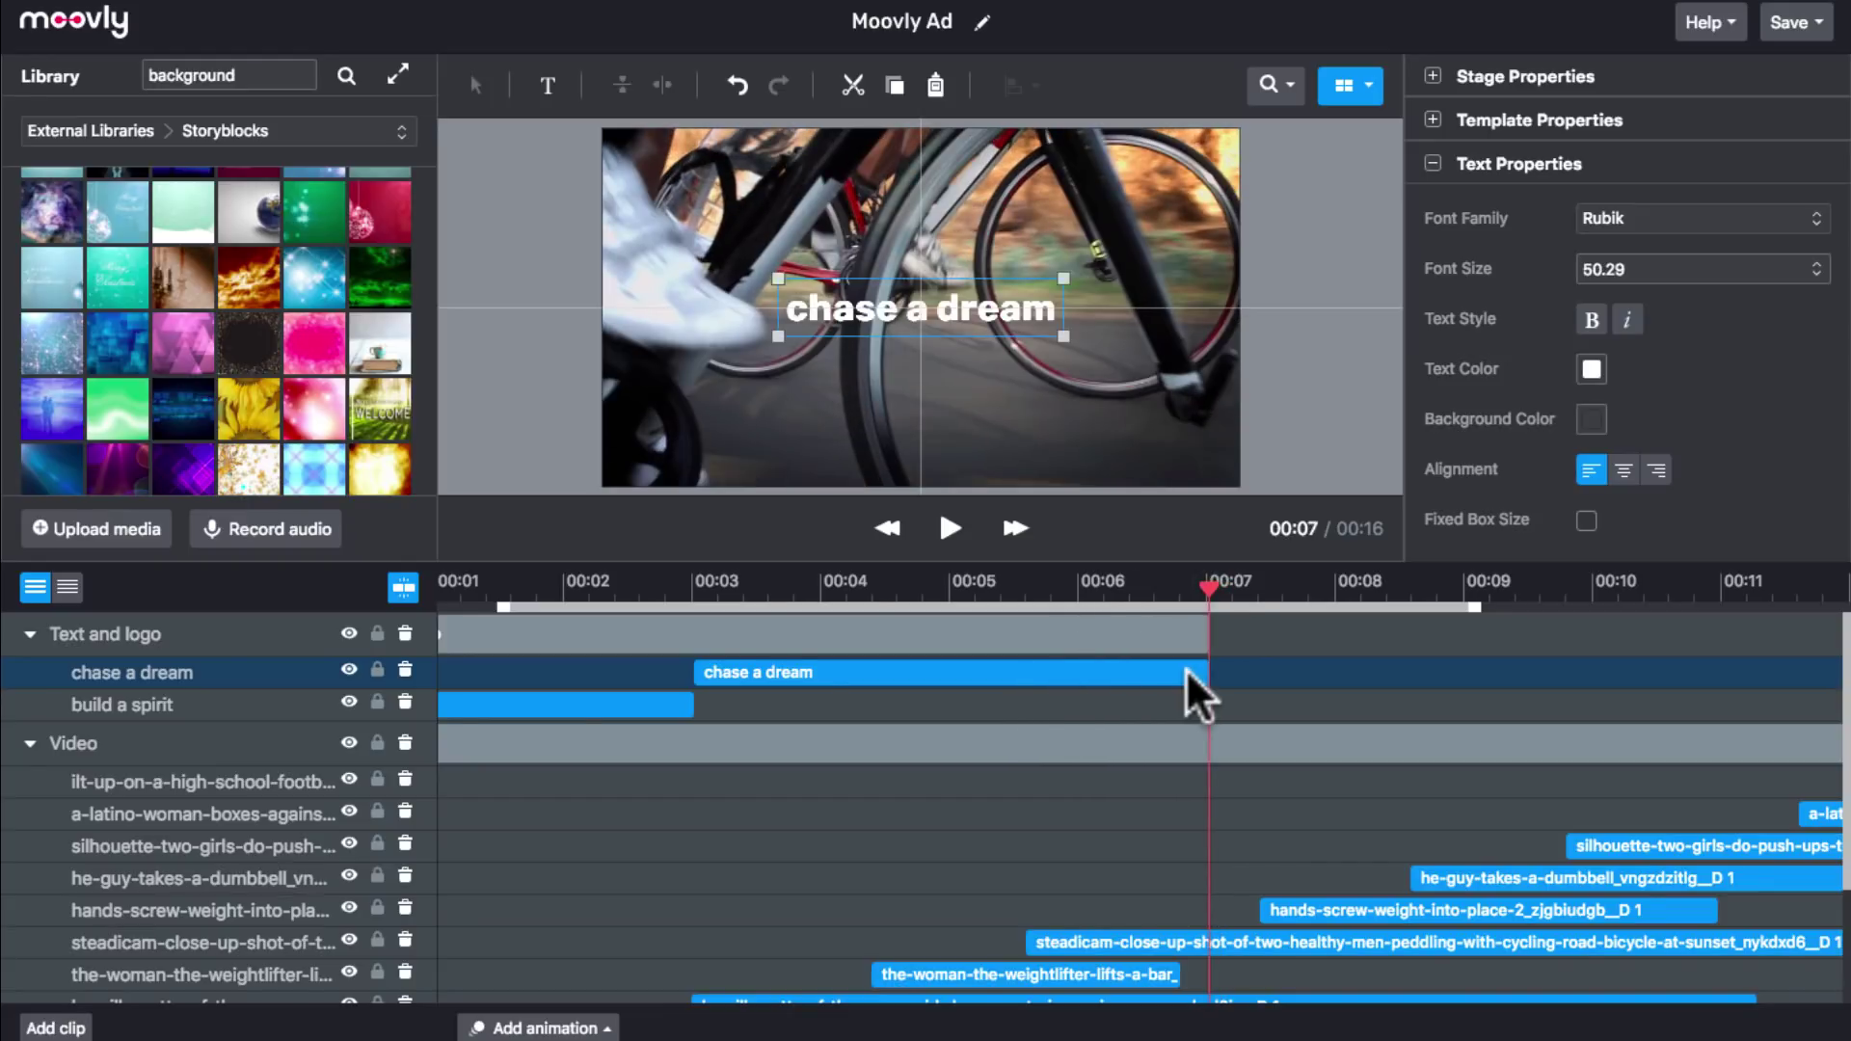
scroll(1118, 790, "left", 3)
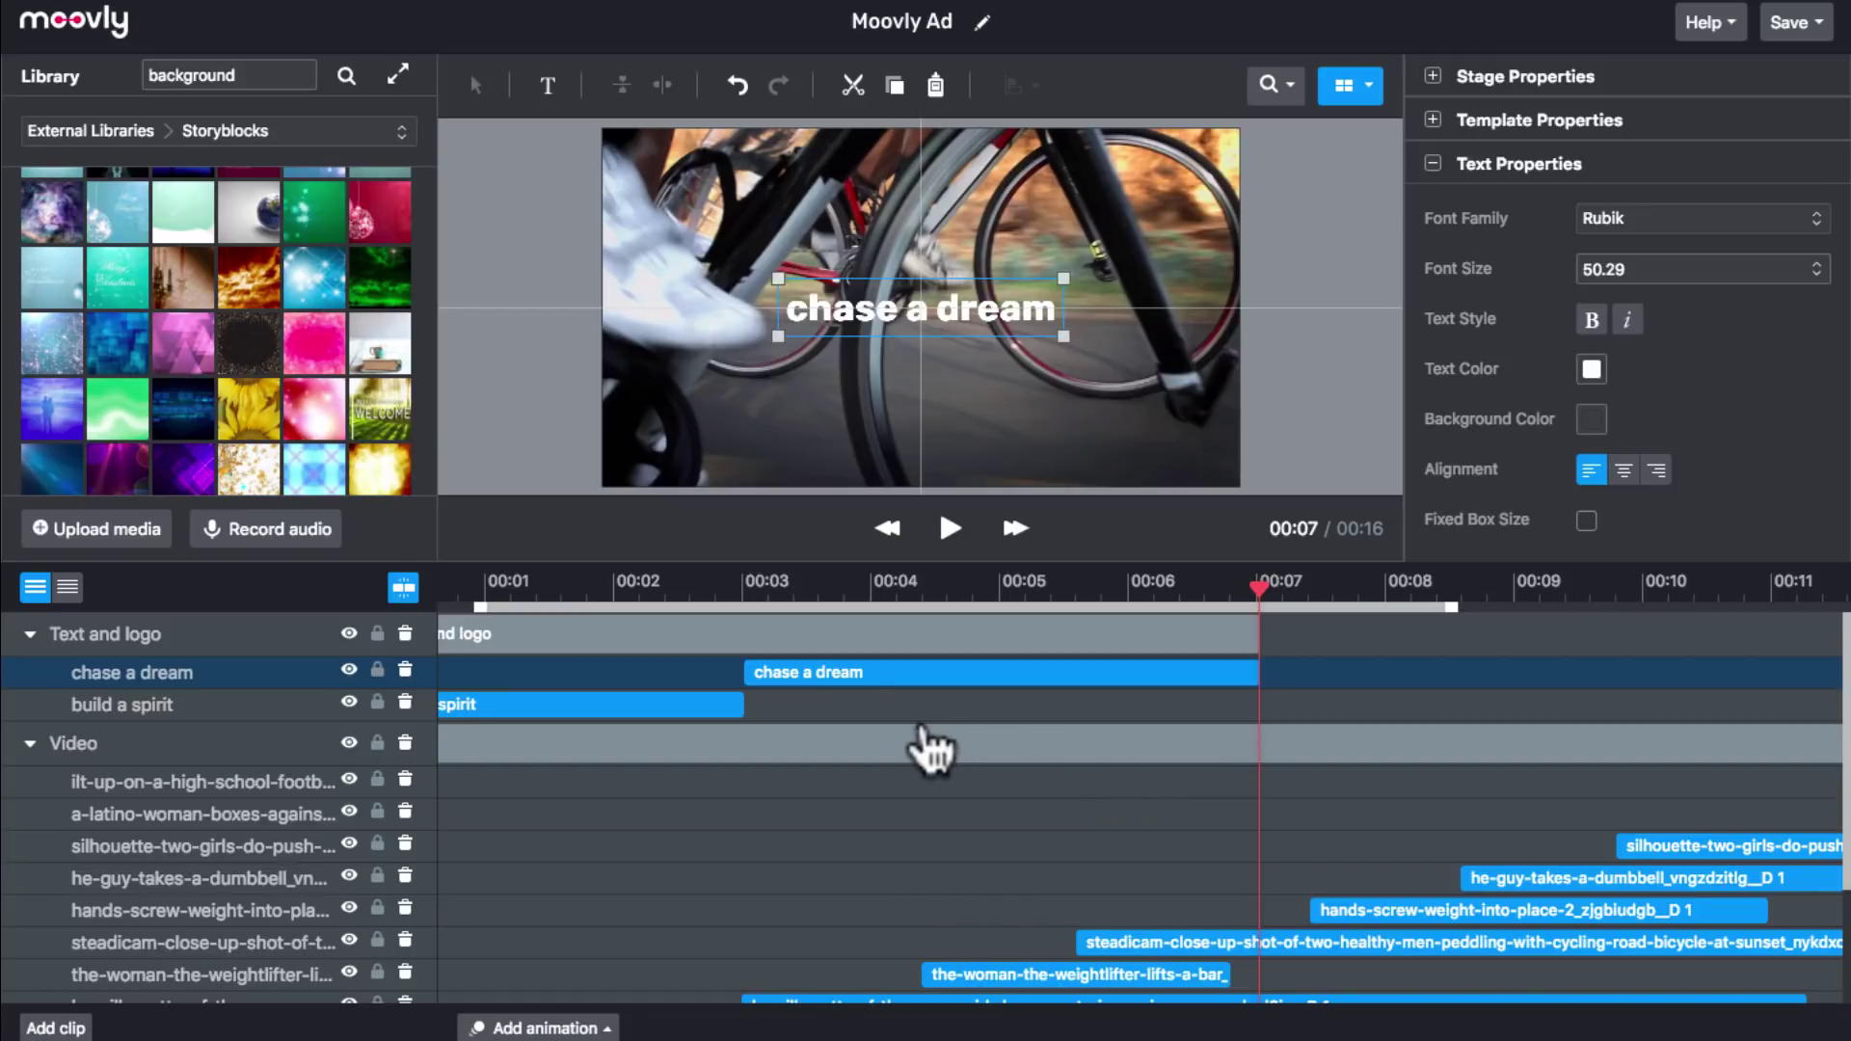
scroll(974, 781, "right", 5)
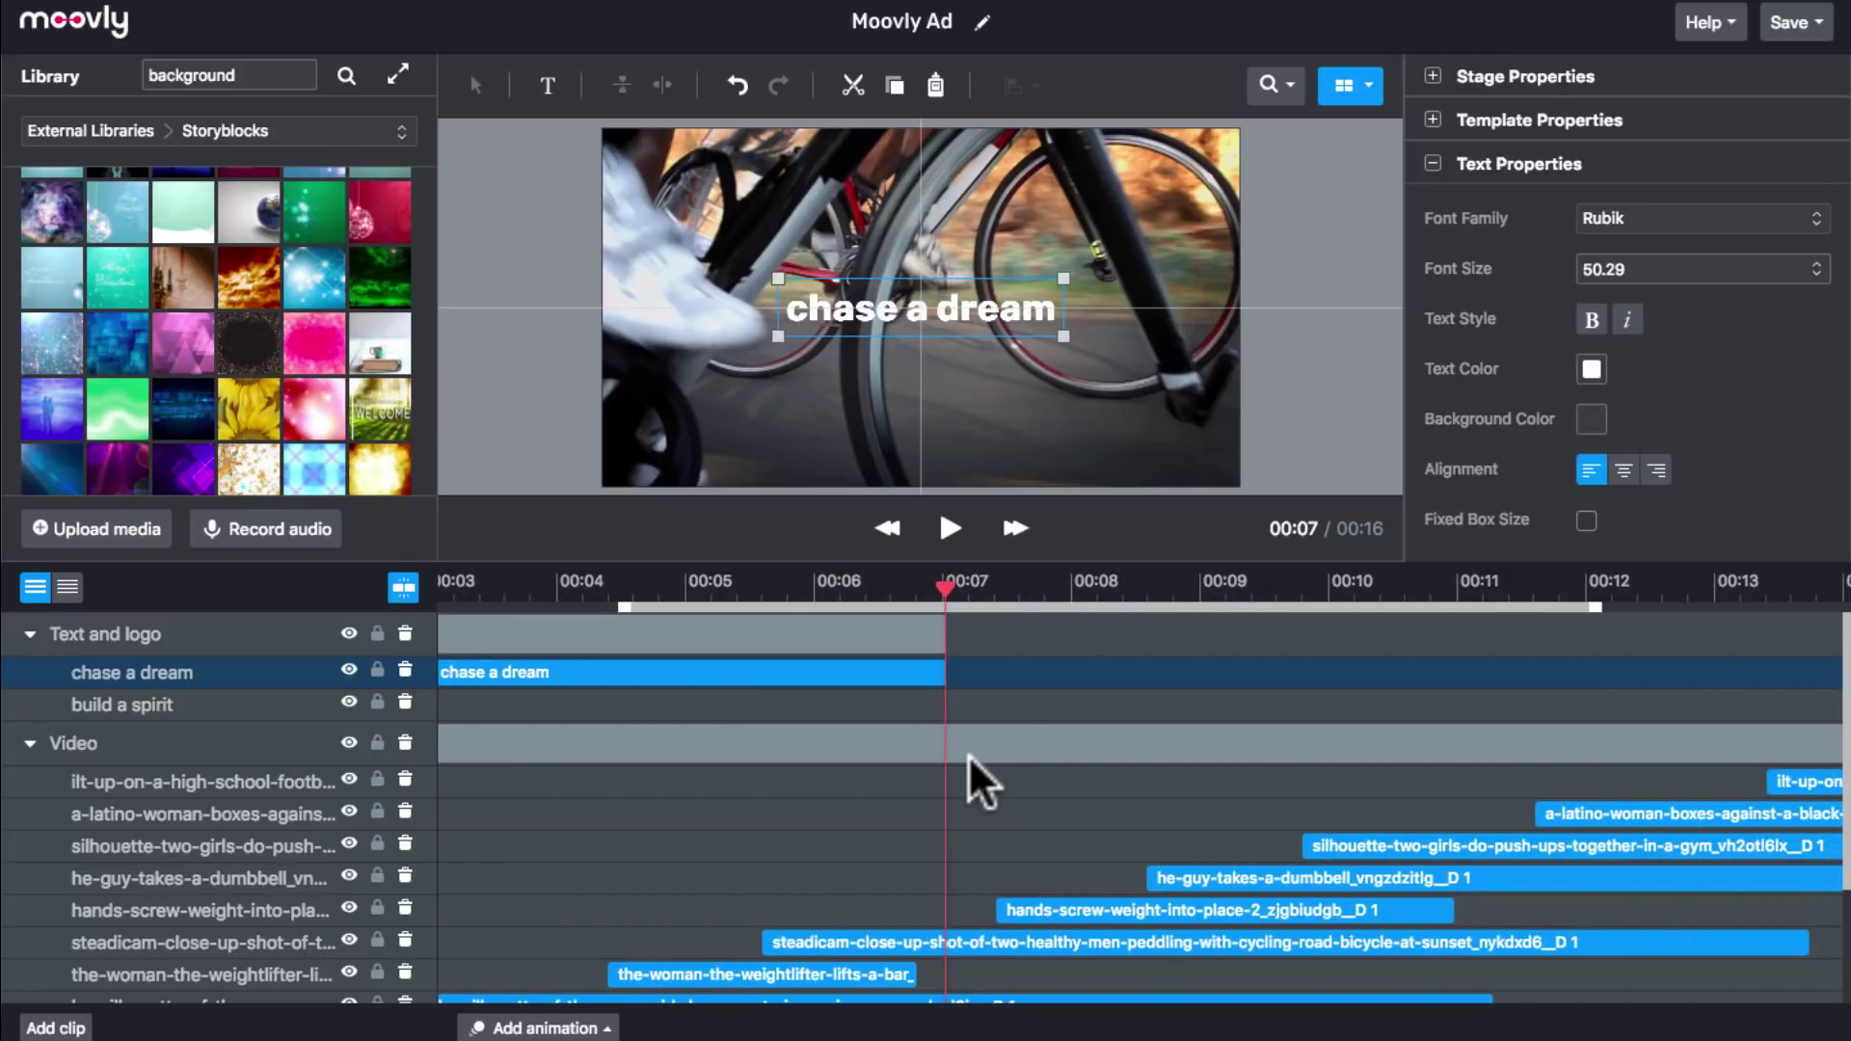
Copy the 'chase a dream' caption and place the duplicate starting near 00:10.
left_click(950, 533)
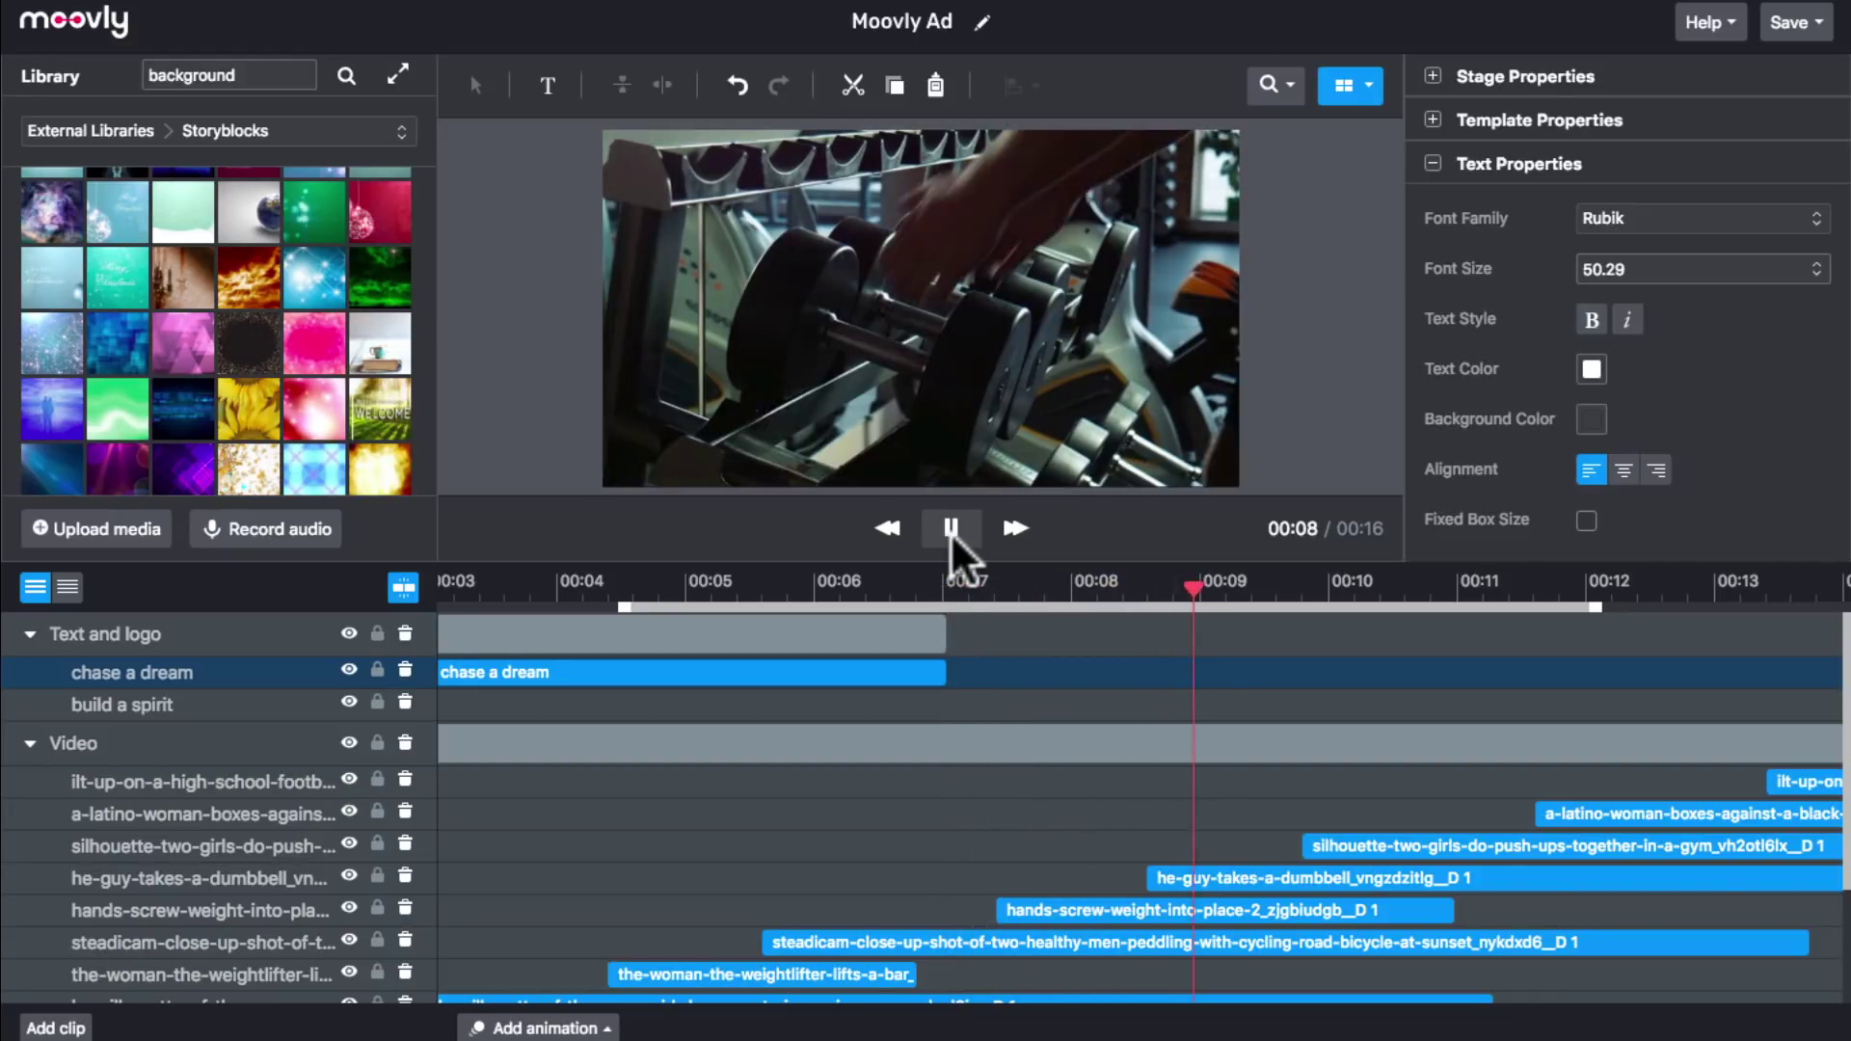
left_click(950, 533)
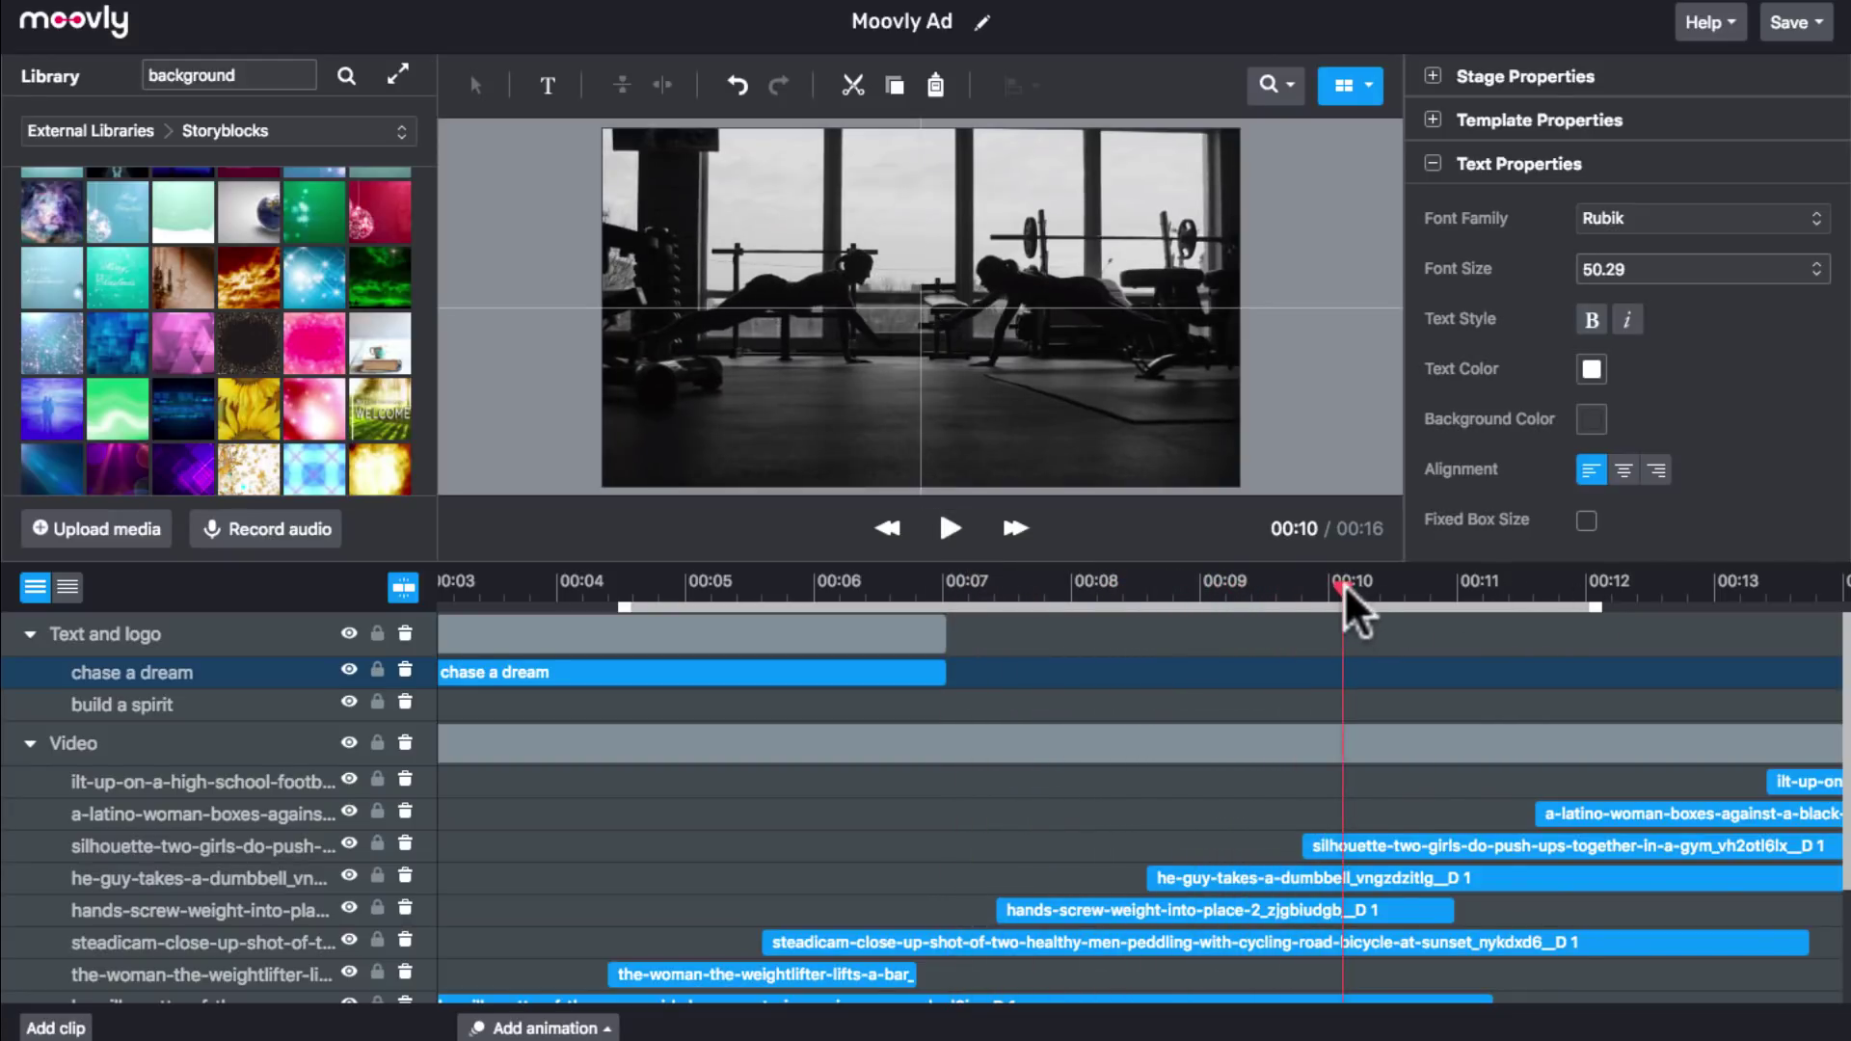
left_click_drag(1344, 582, 1330, 582)
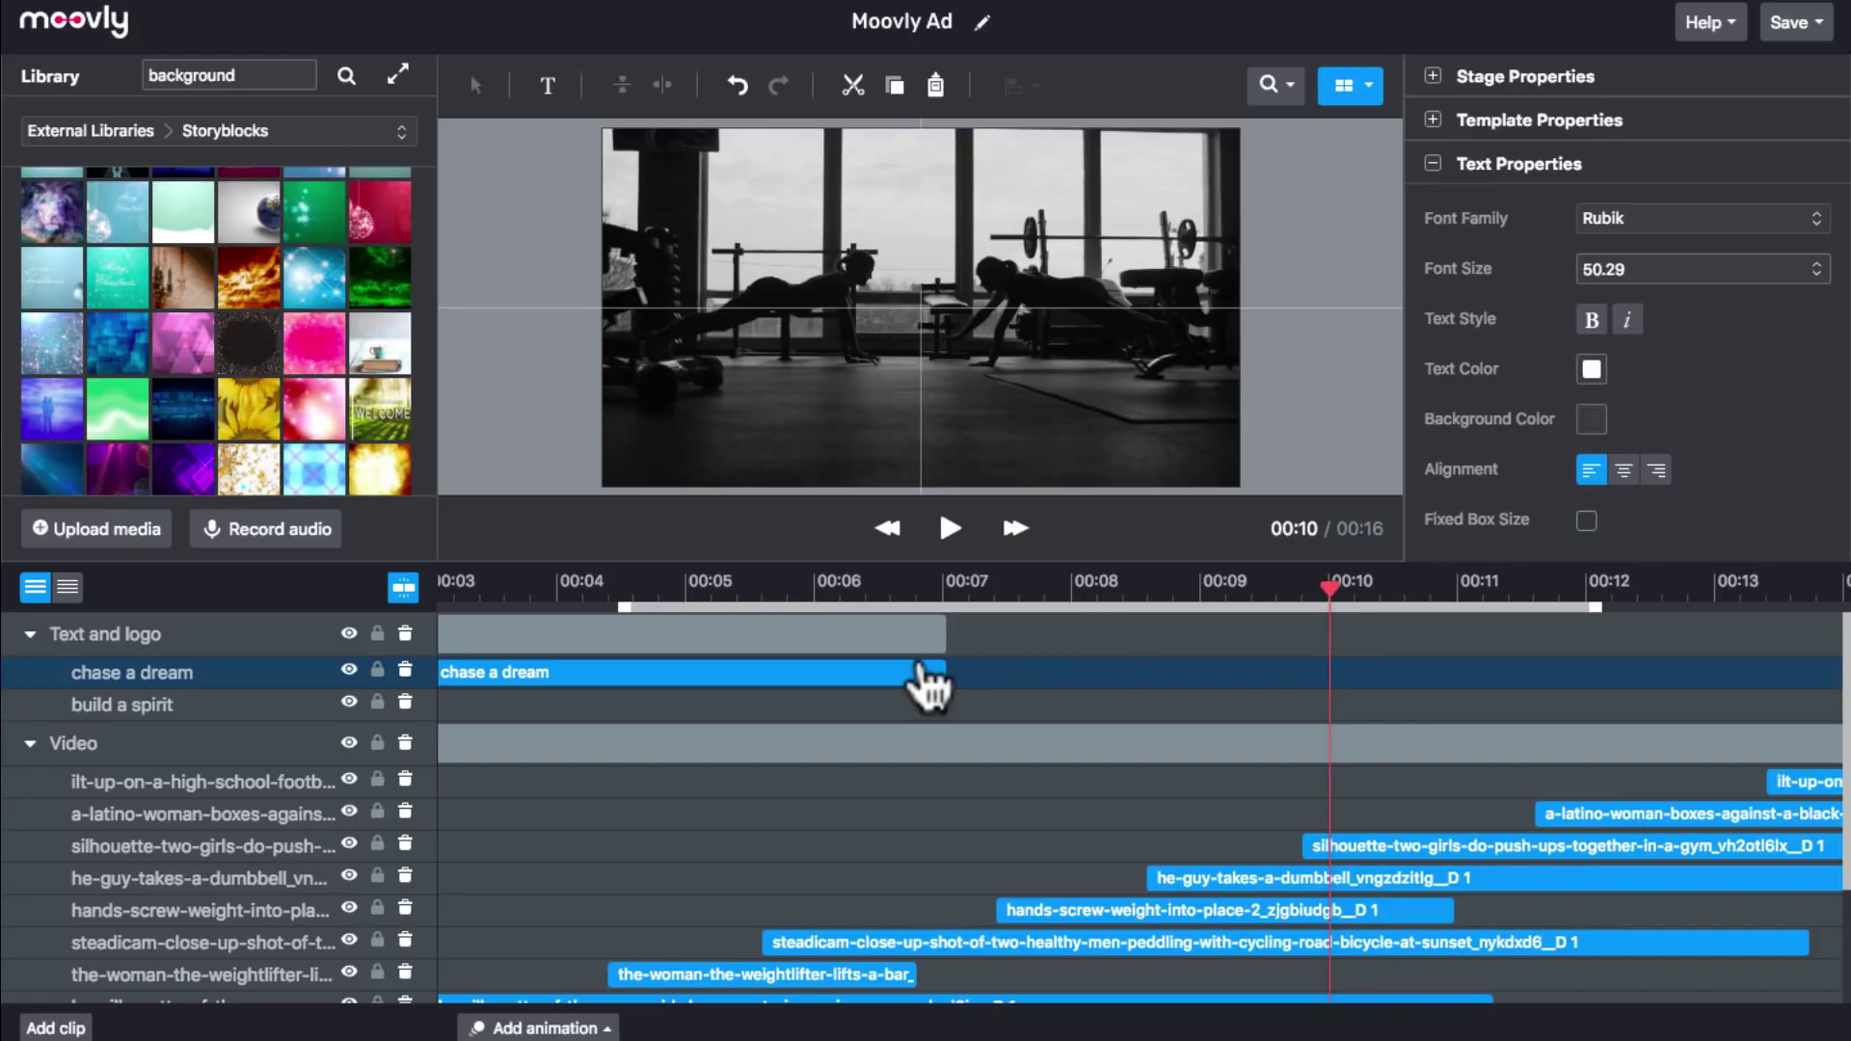
key("ctrl+c")
key("ctrl+v")
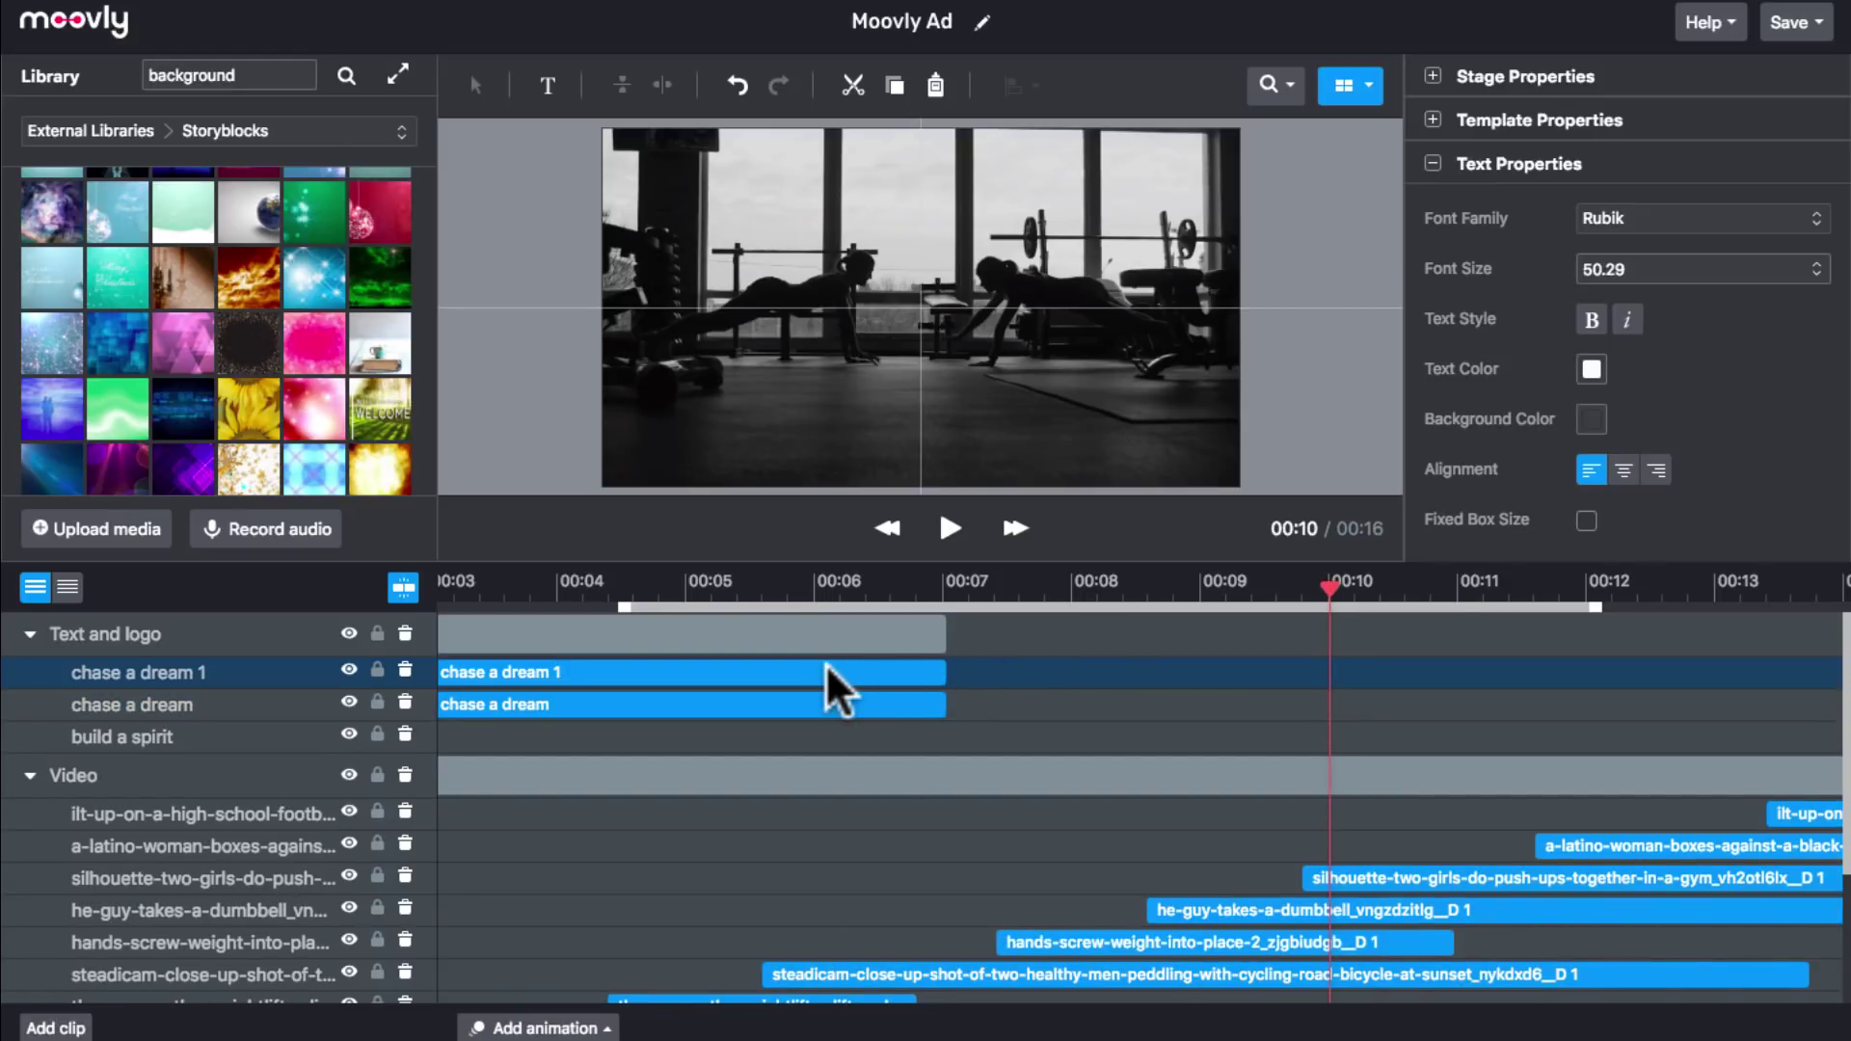
left_click_drag(825, 665, 1710, 675)
Replace the copied caption's text with 'strive to win'.
scroll(1518, 762, "right", 5)
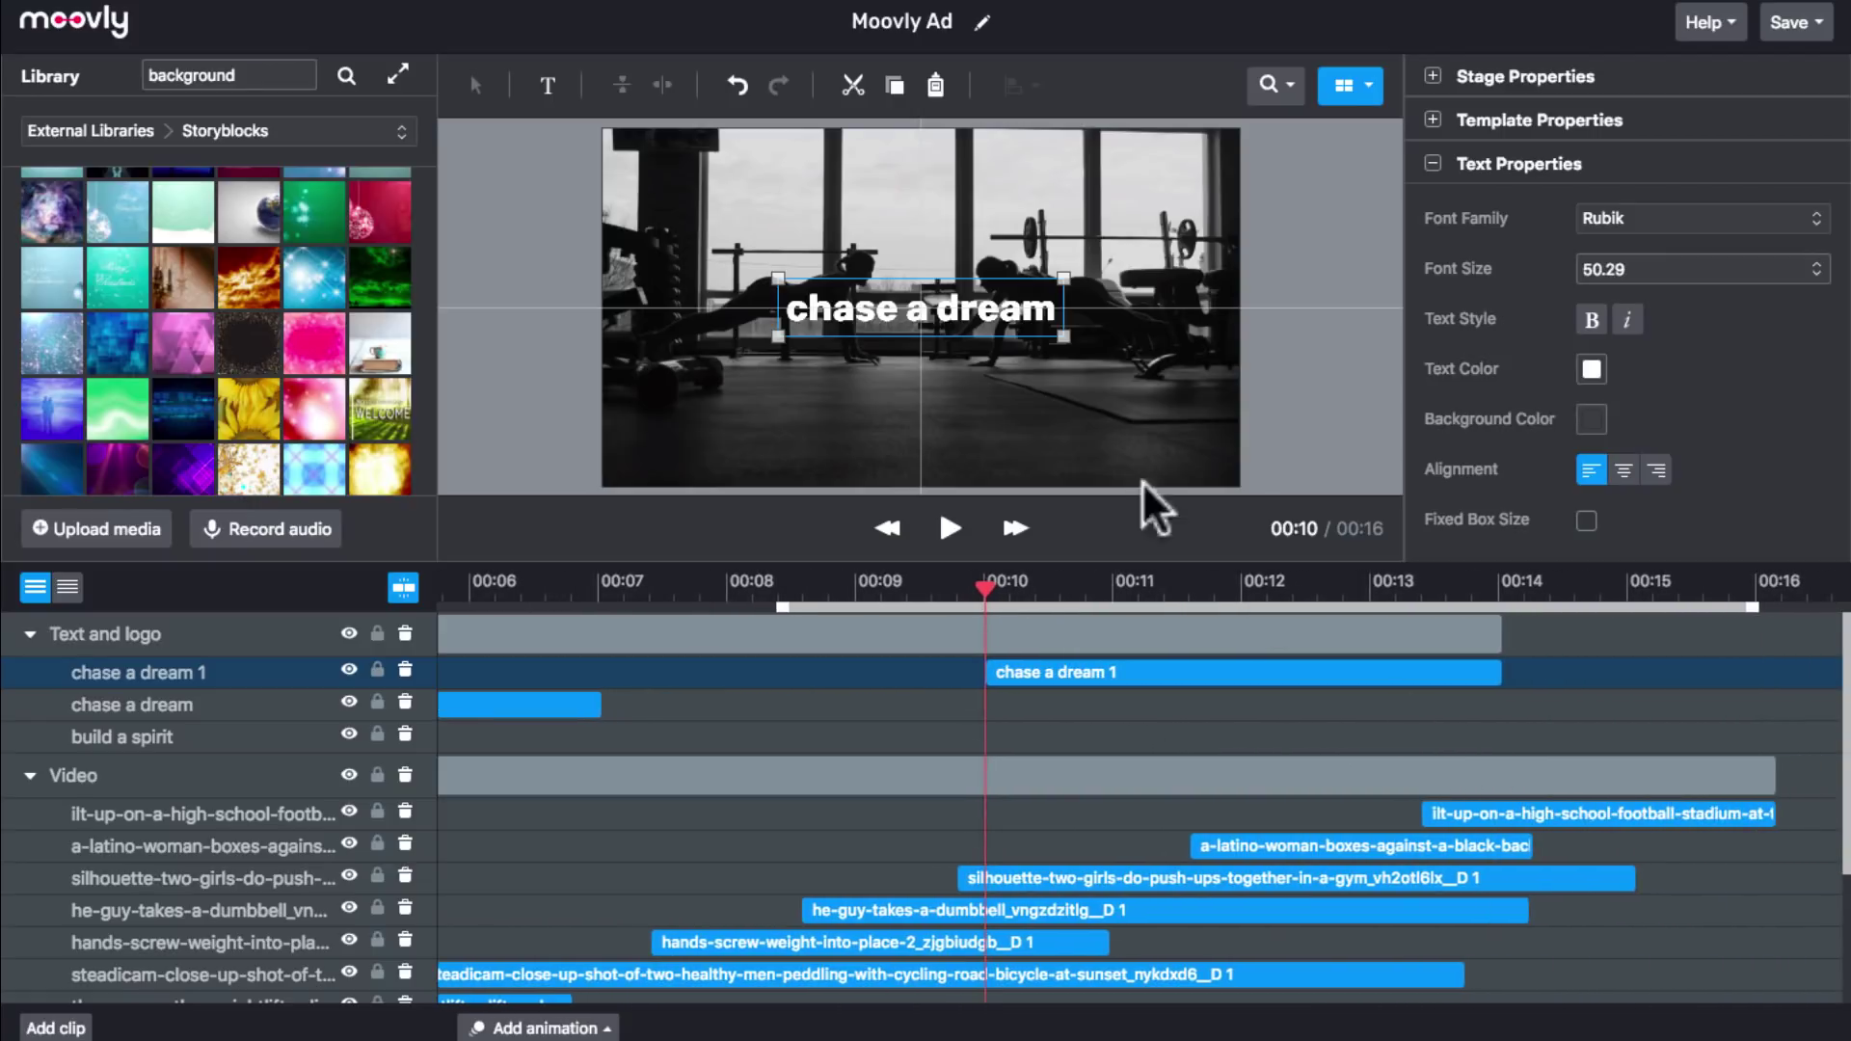
double_click(976, 309)
left_click(924, 311)
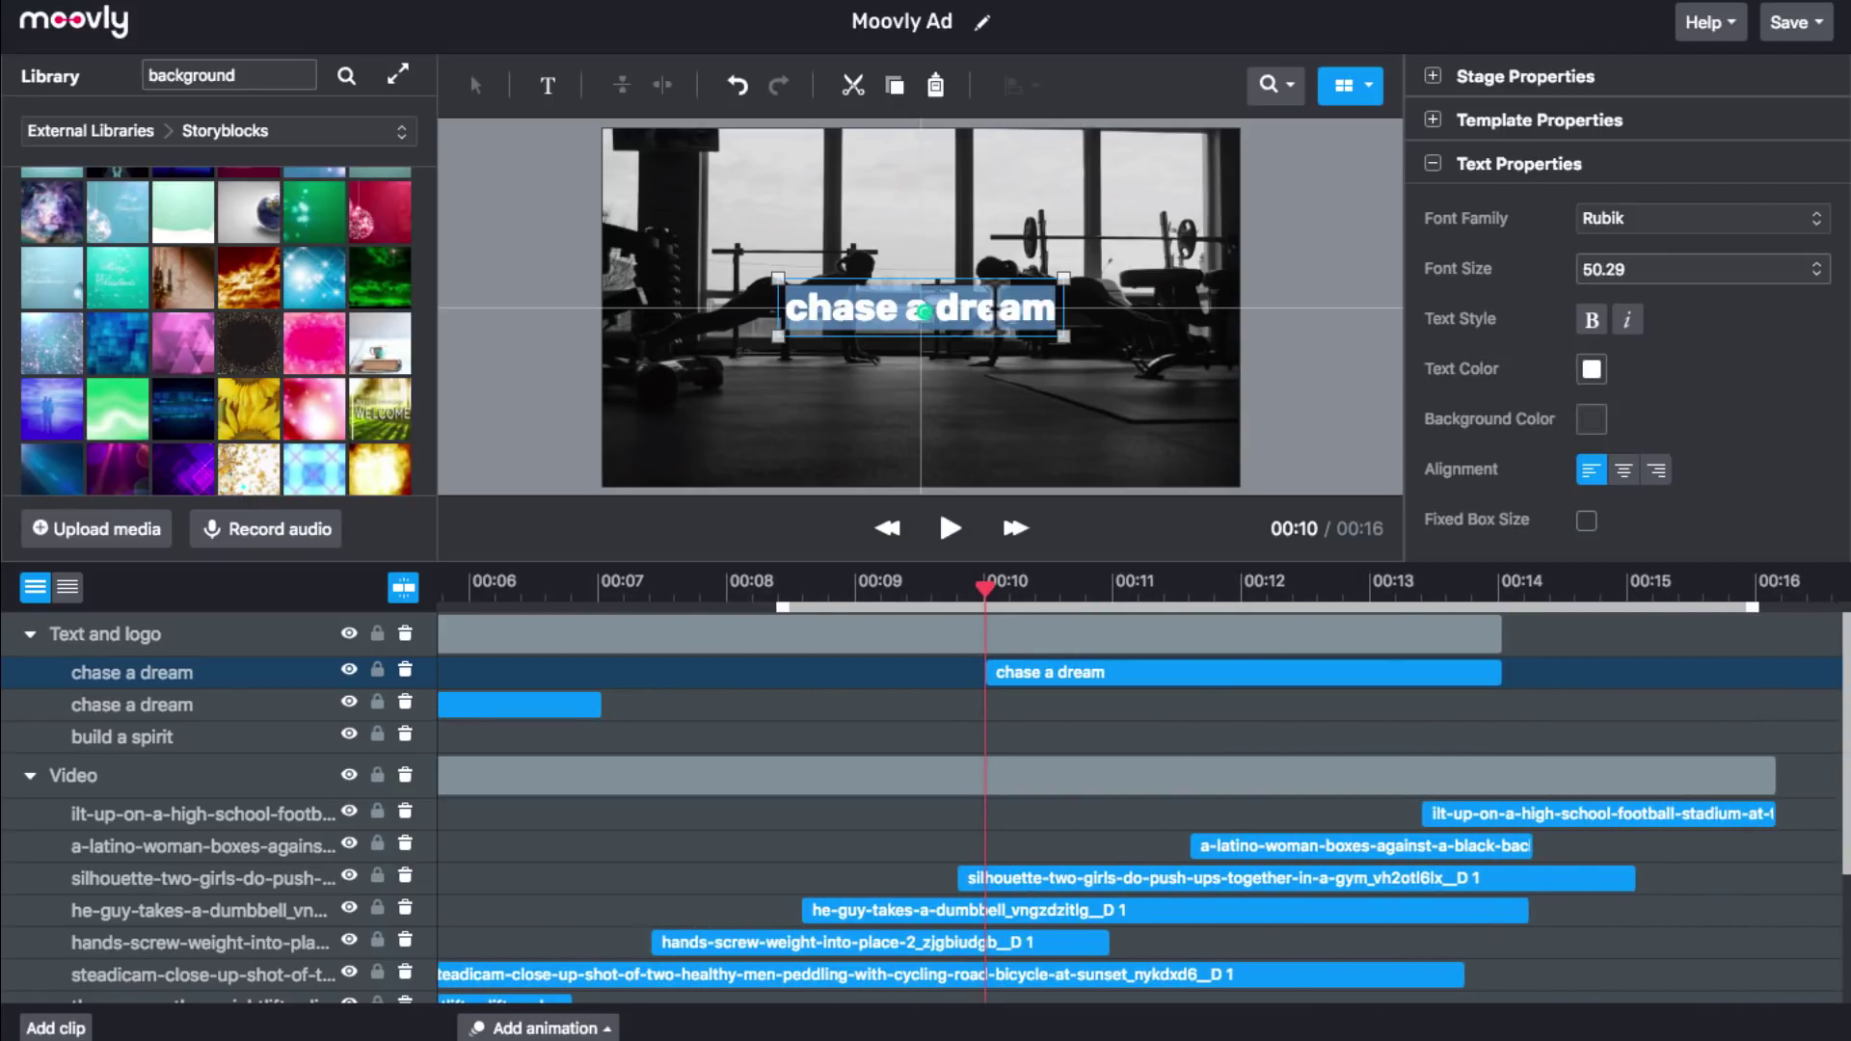
key("BackSpace")
type("strive")
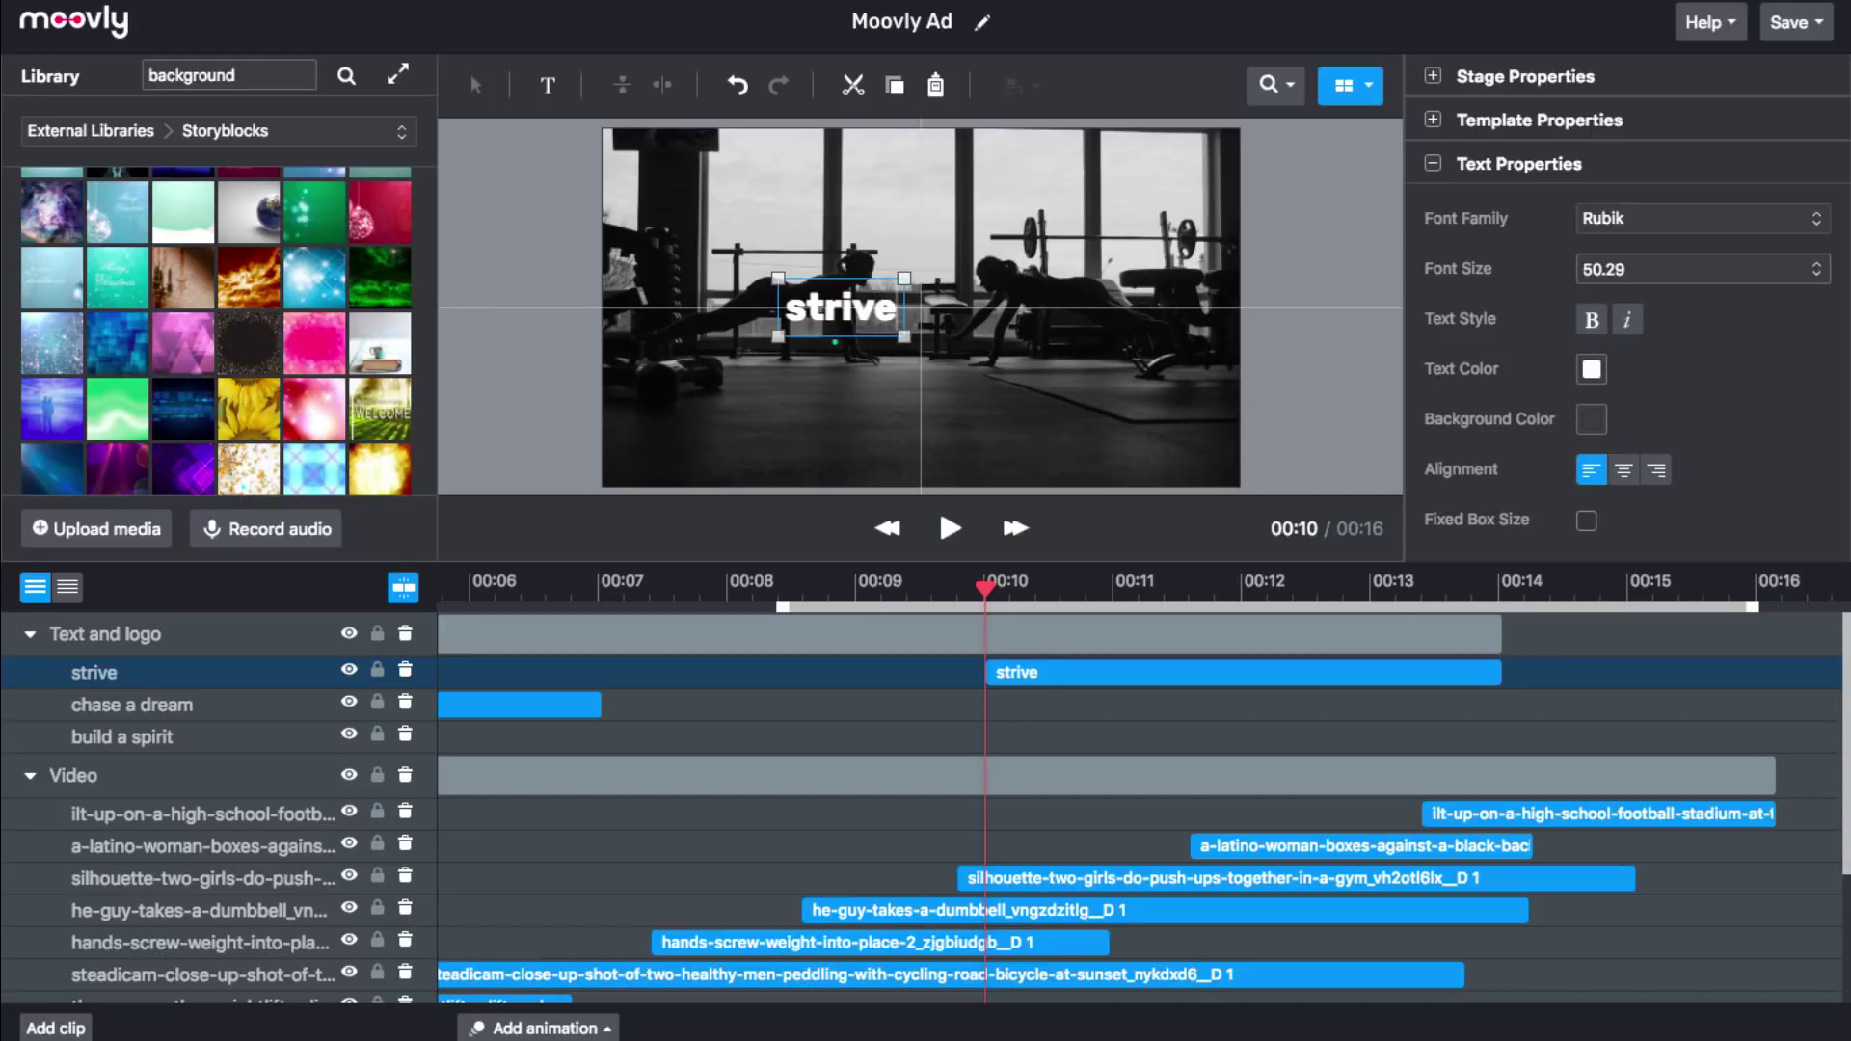
type(" to w")
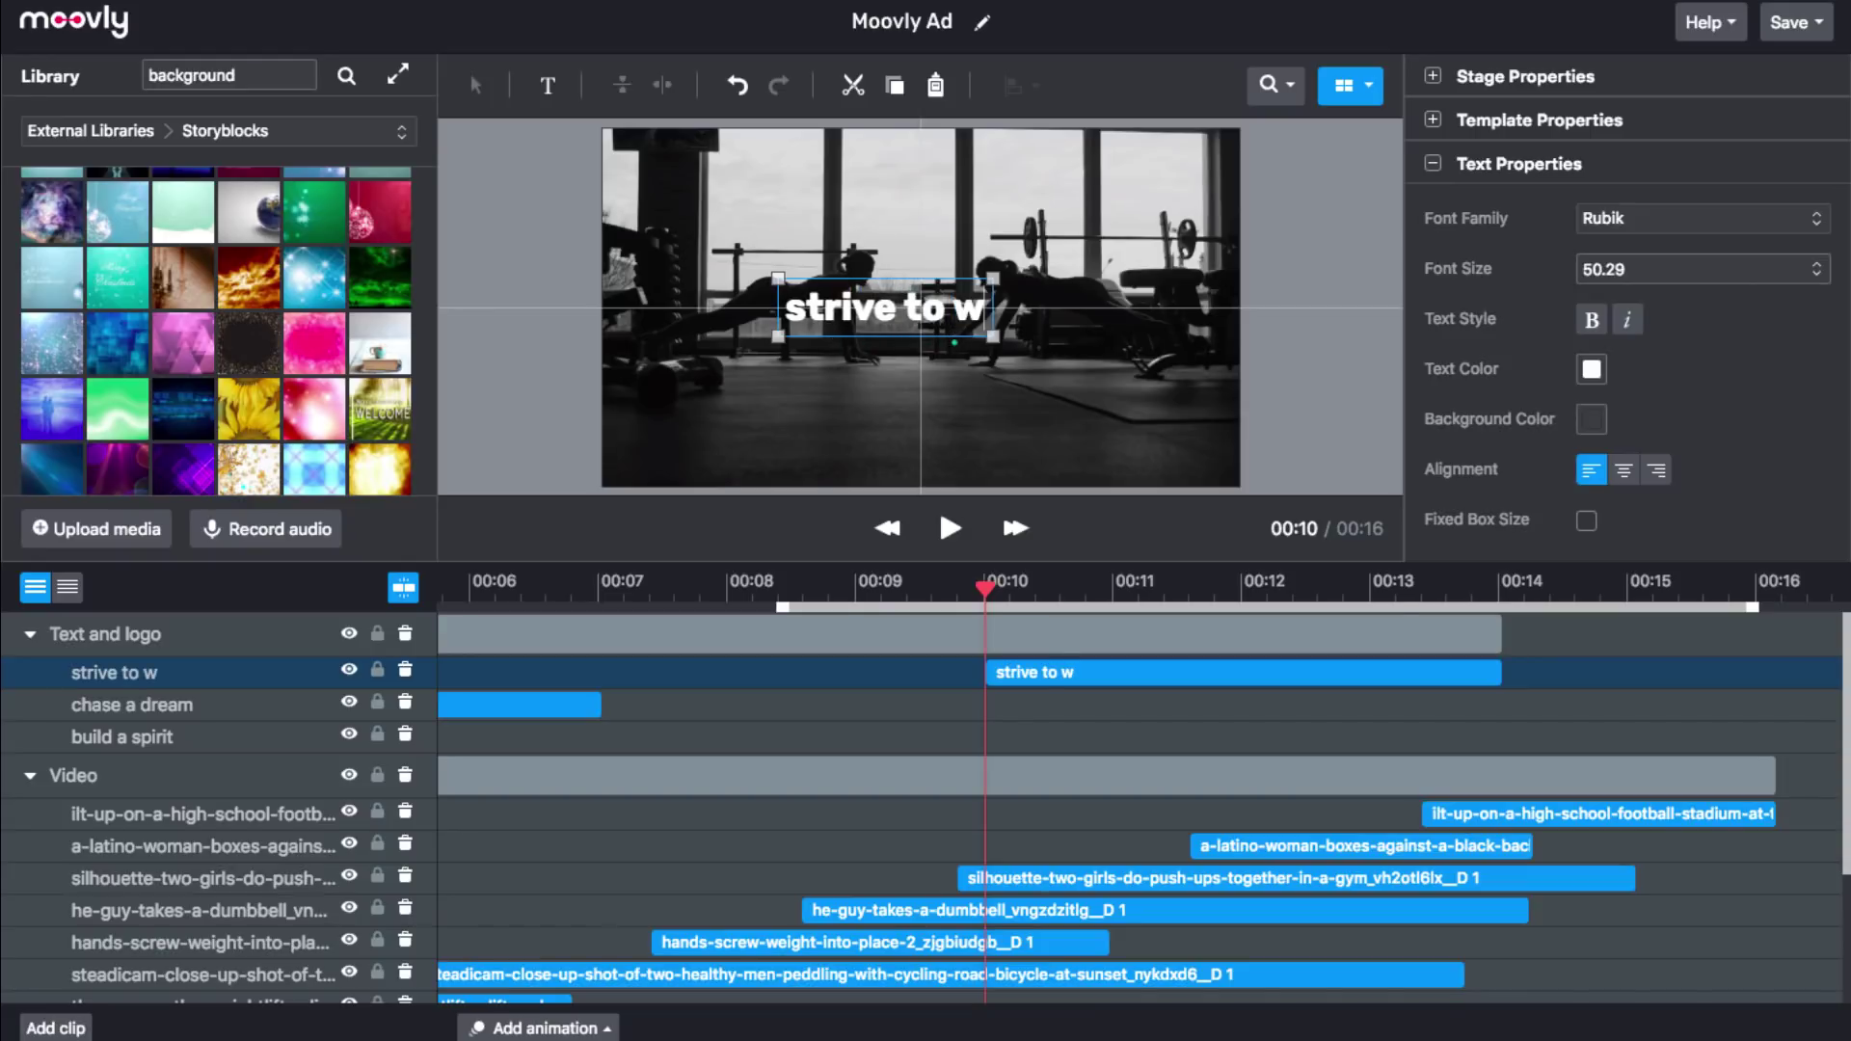
type("in")
Centre the 'strive to win' caption on the stage and preview it from 00:10.
left_click(1109, 390)
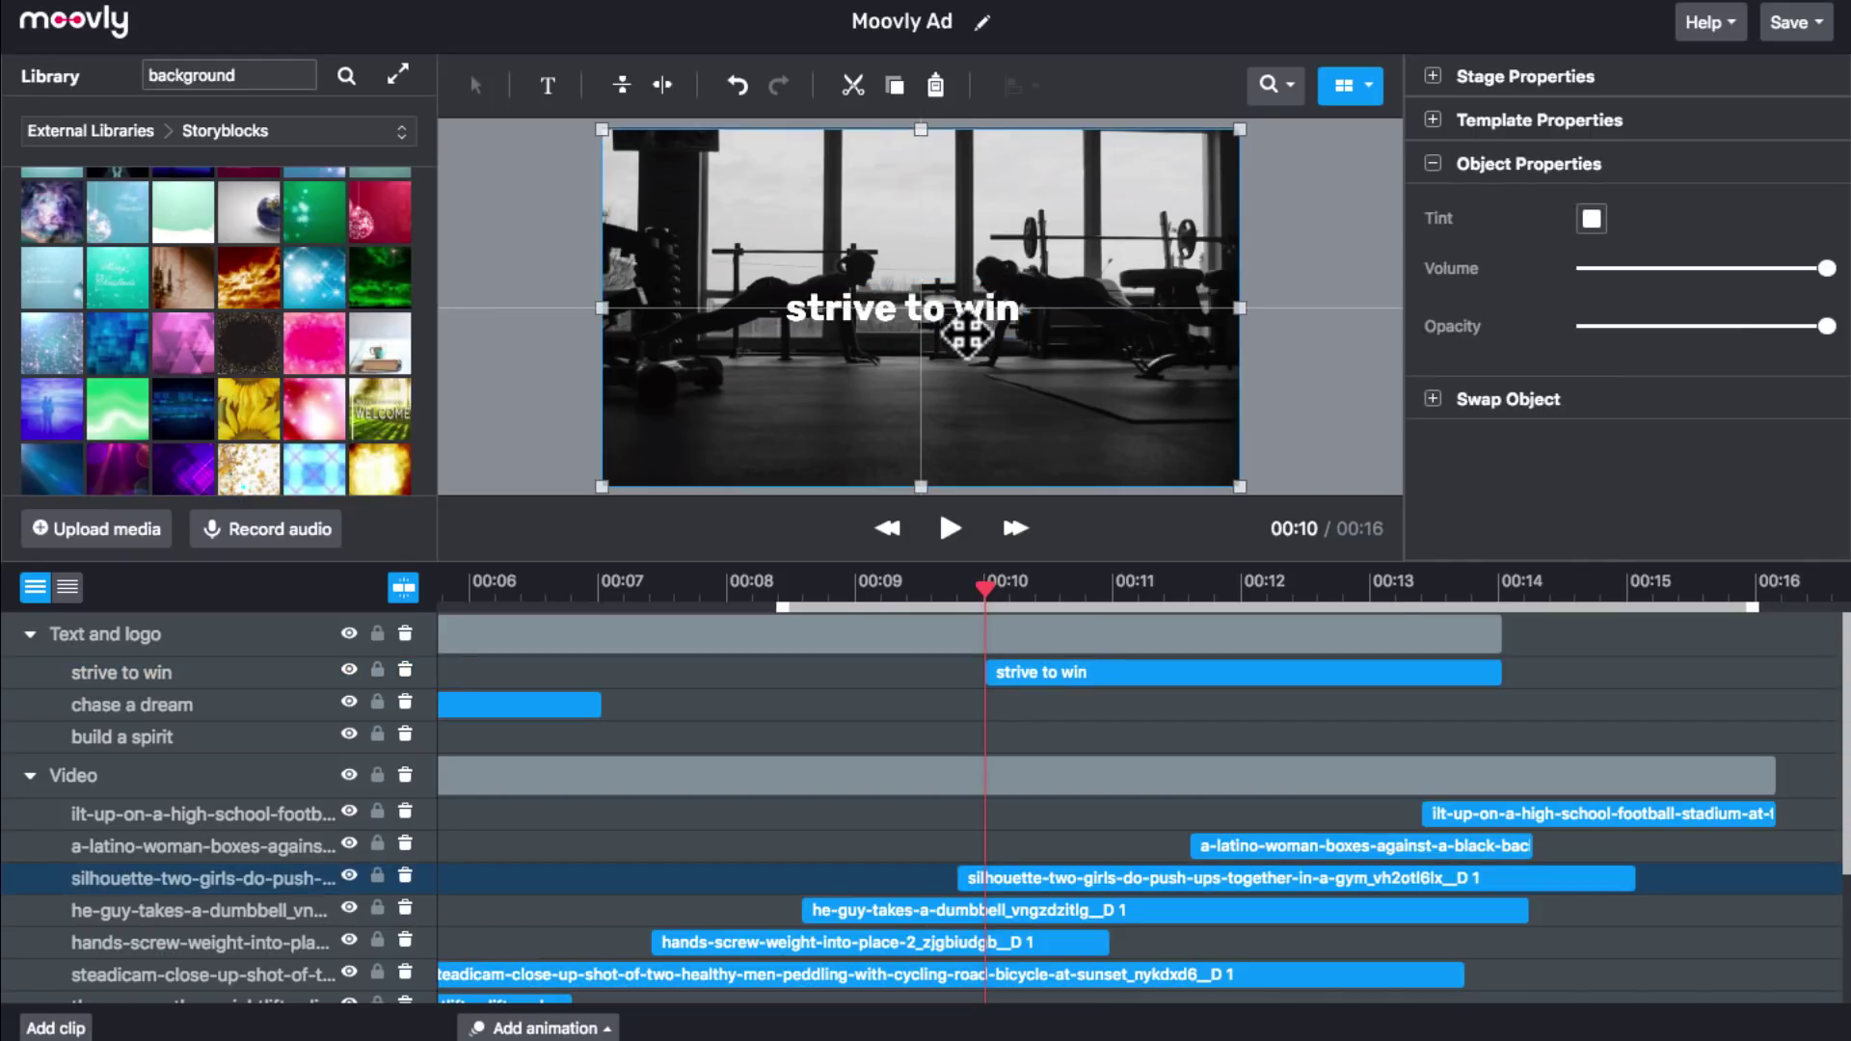
left_click_drag(964, 318, 984, 318)
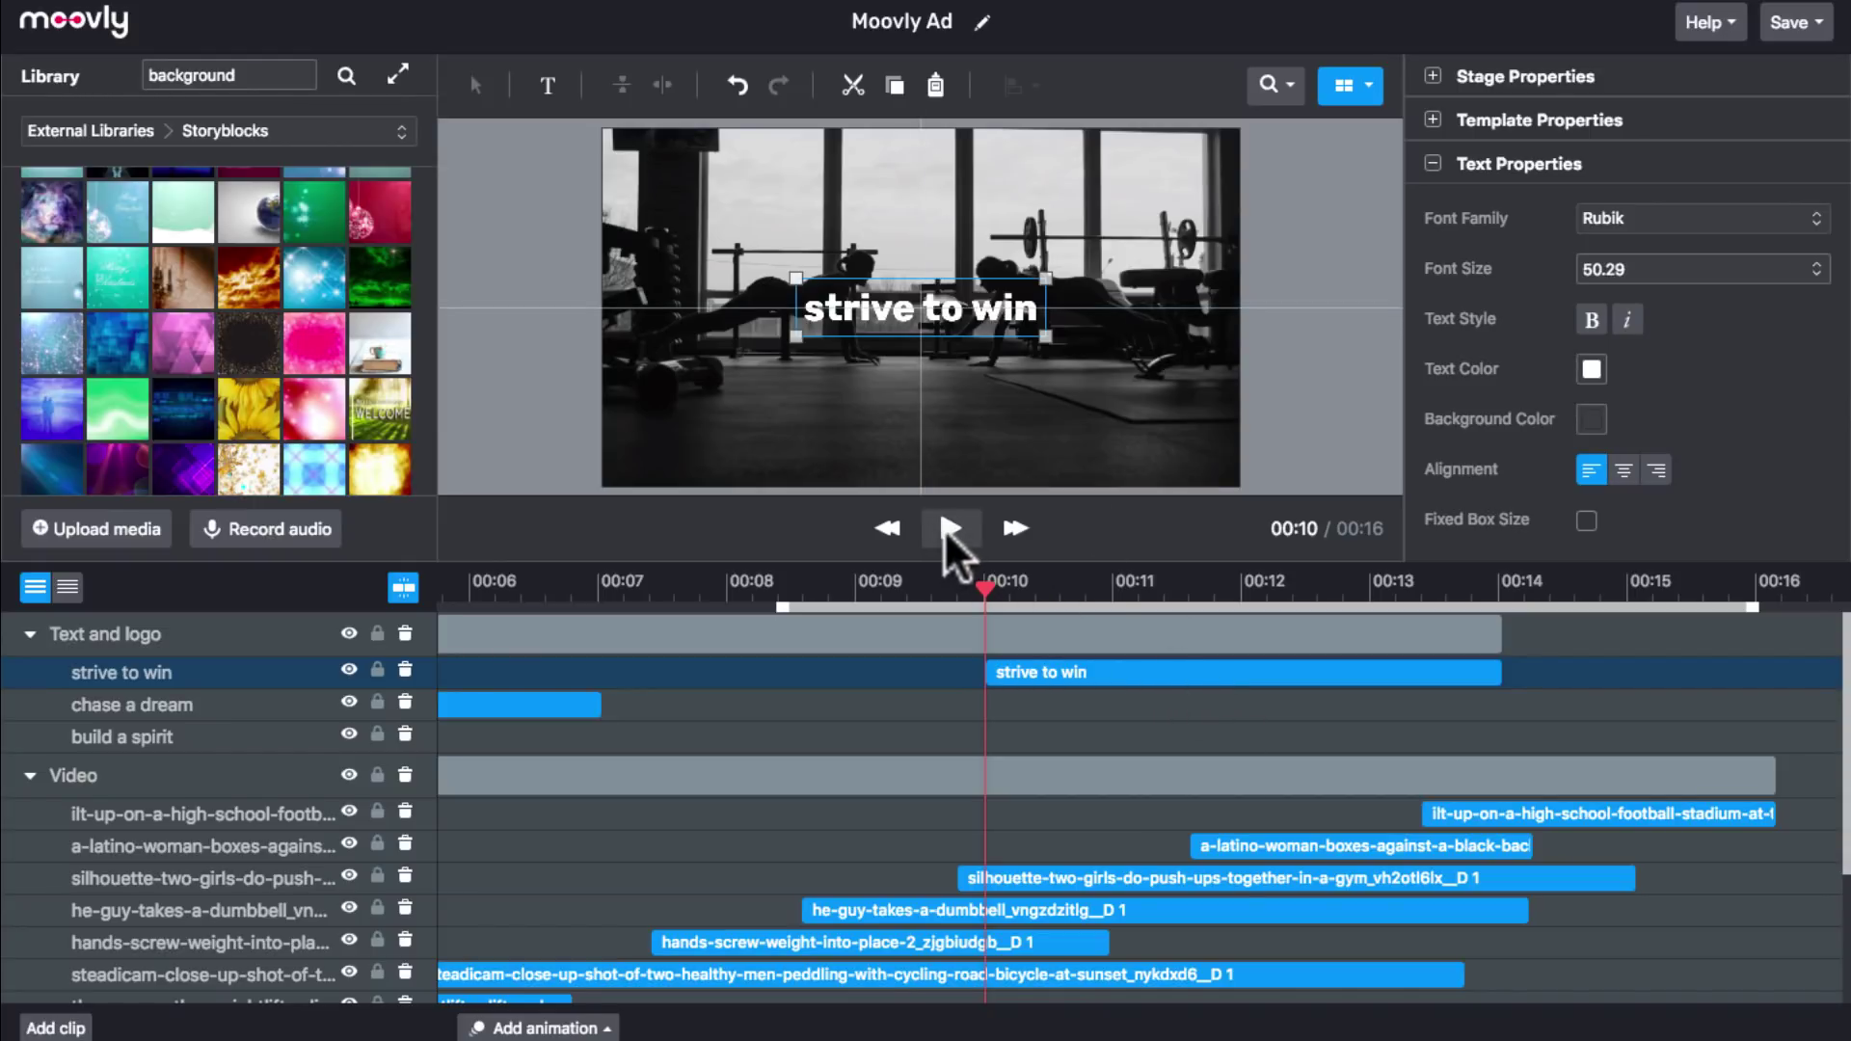
left_click(950, 528)
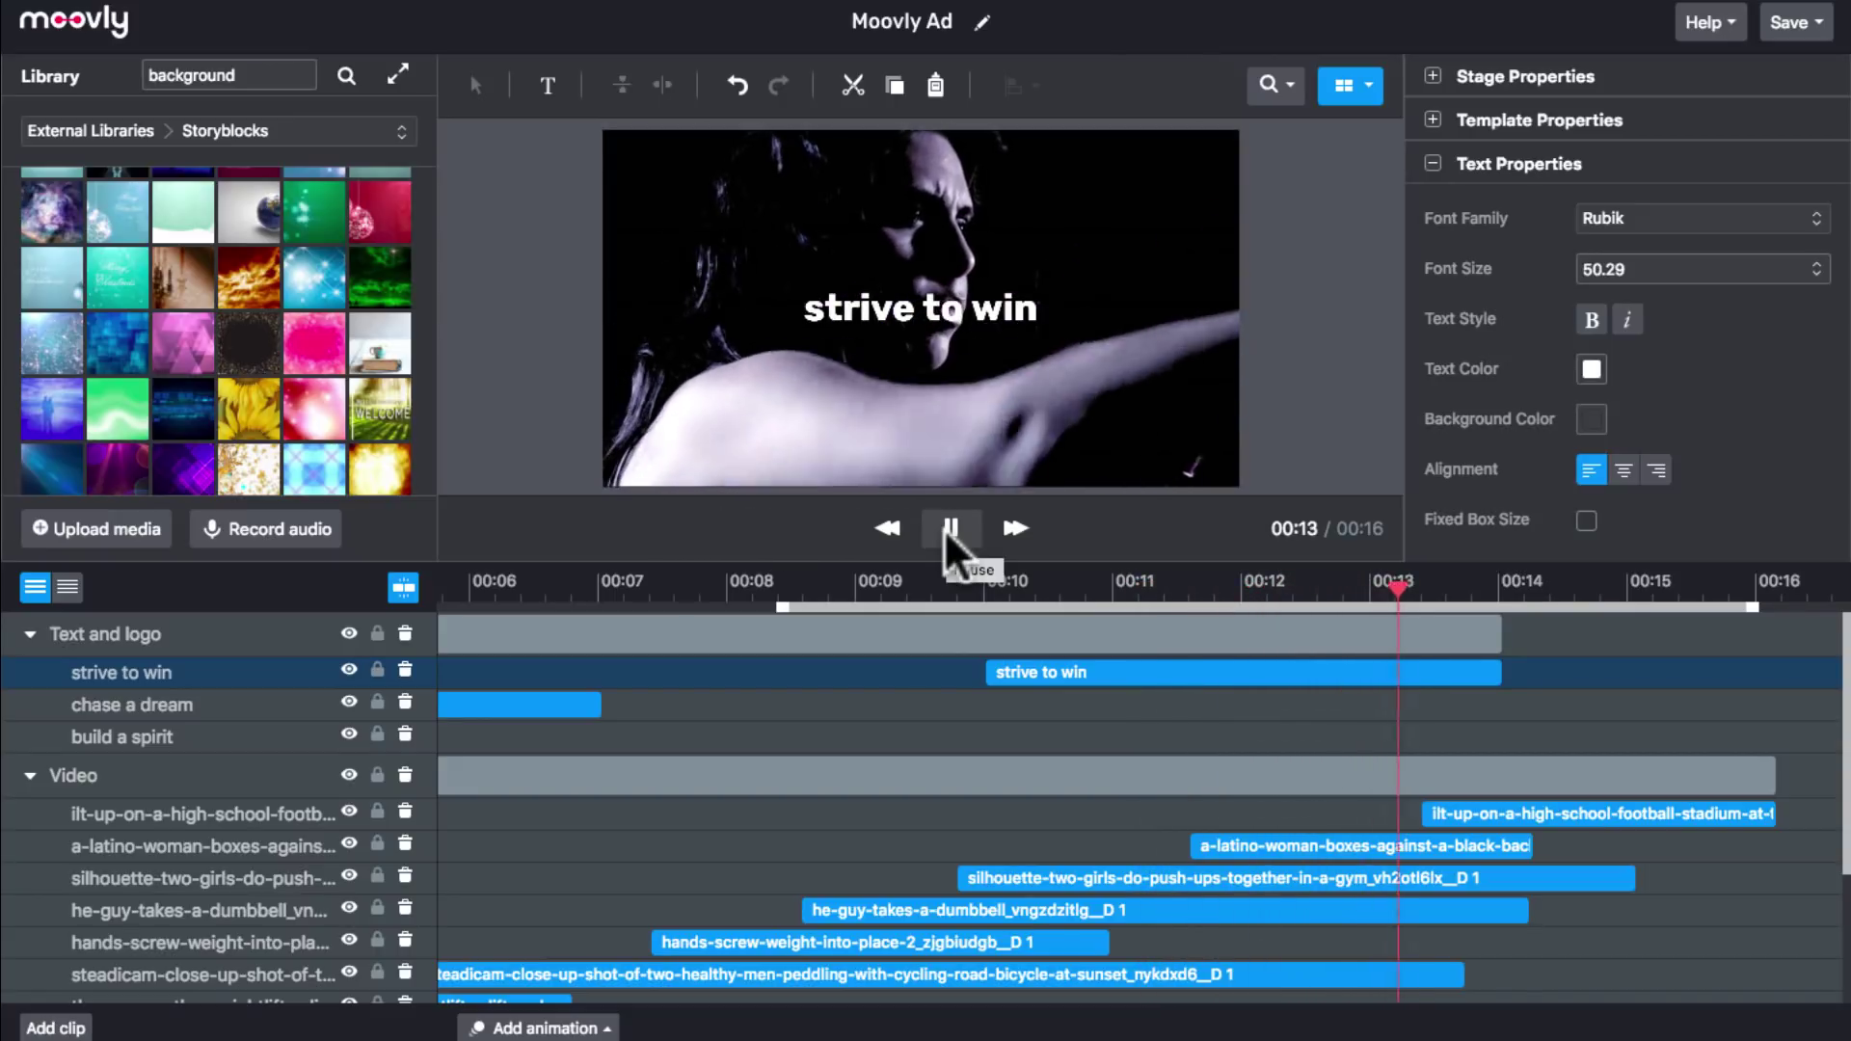
left_click(946, 529)
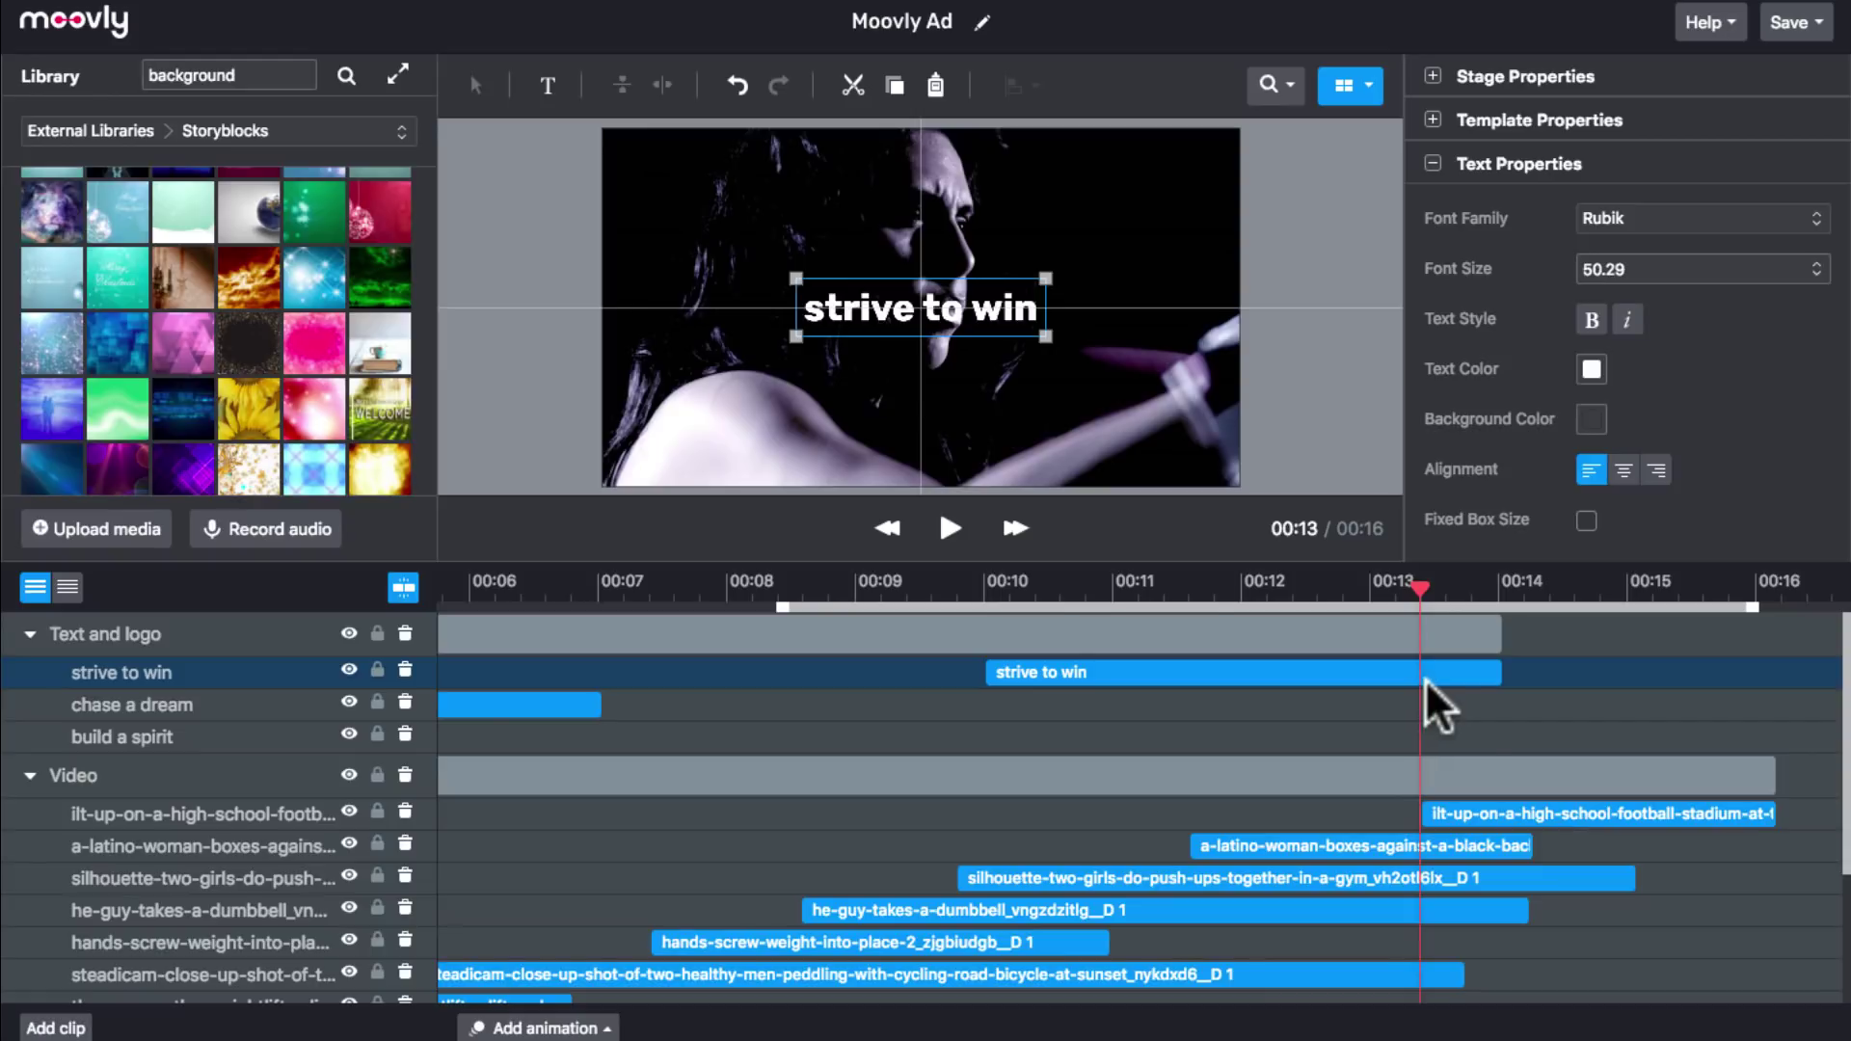
Trim 'strive to win' to end around 00:13, hide the guides, and preview the cut.
left_click_drag(1497, 675, 1420, 683)
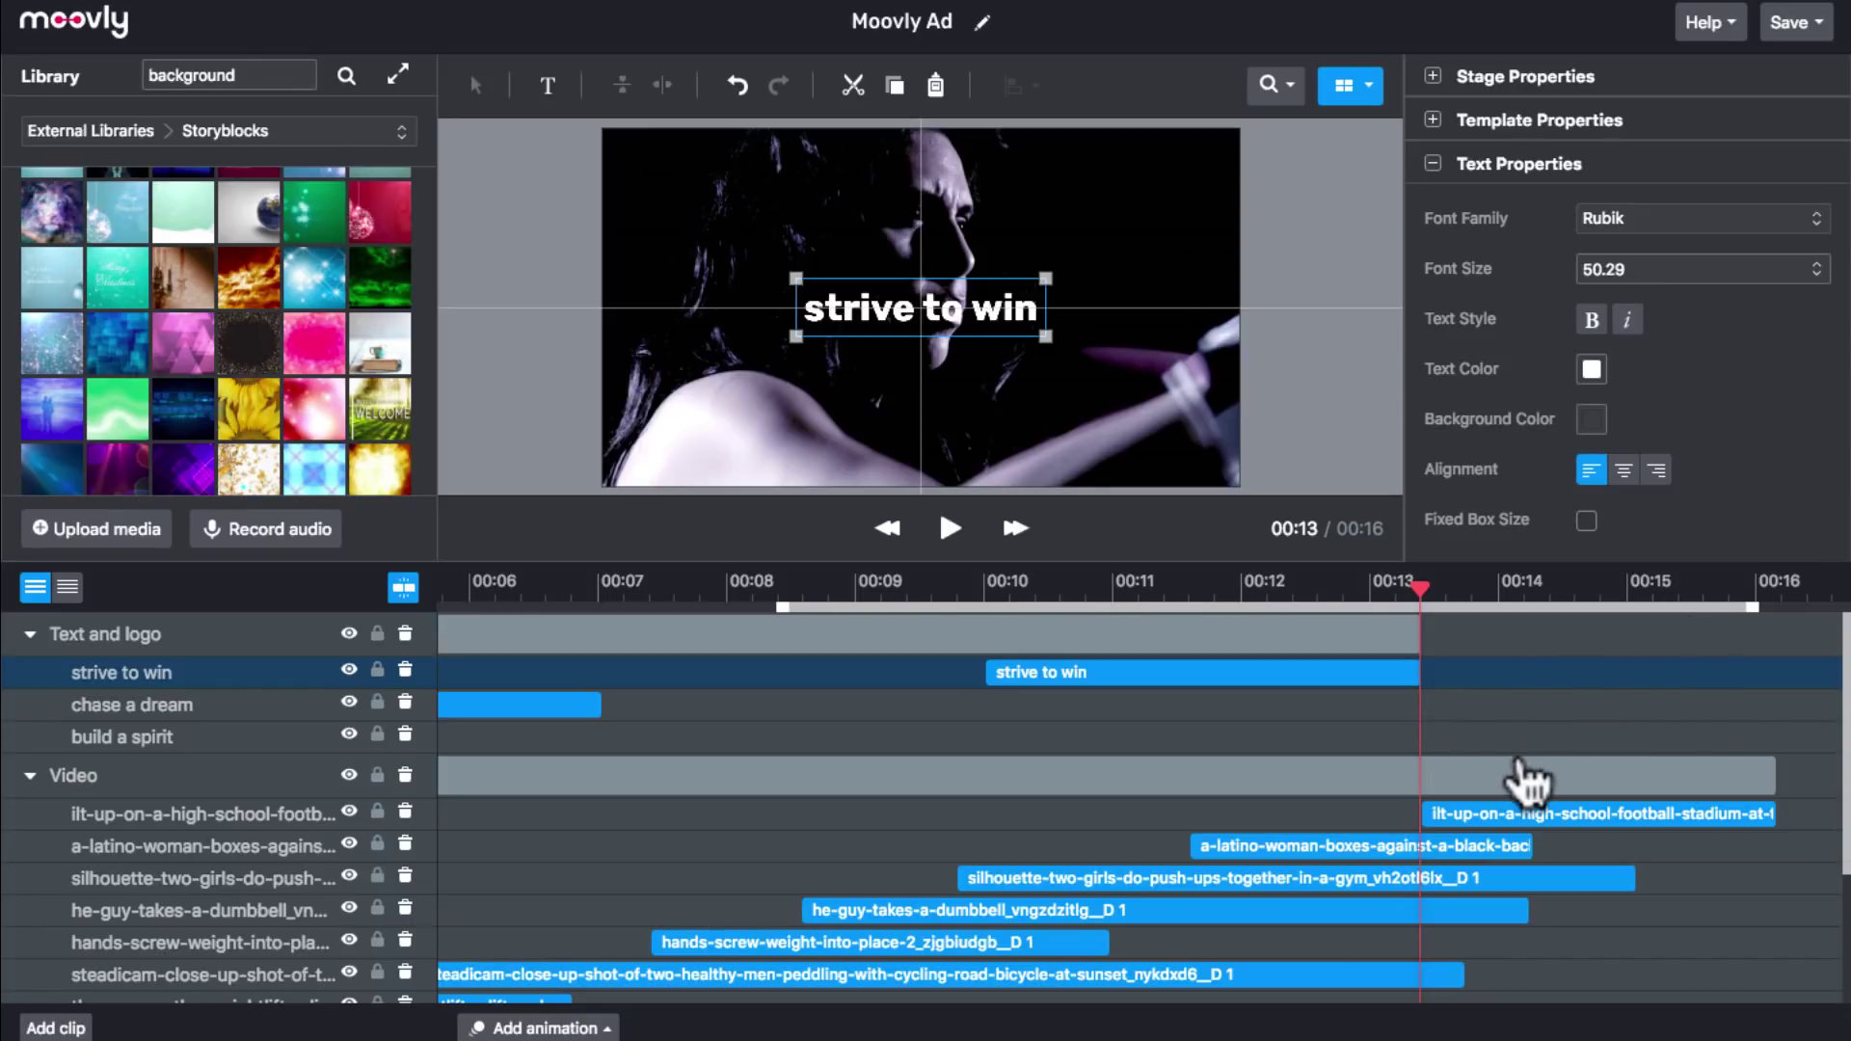
left_click(1350, 87)
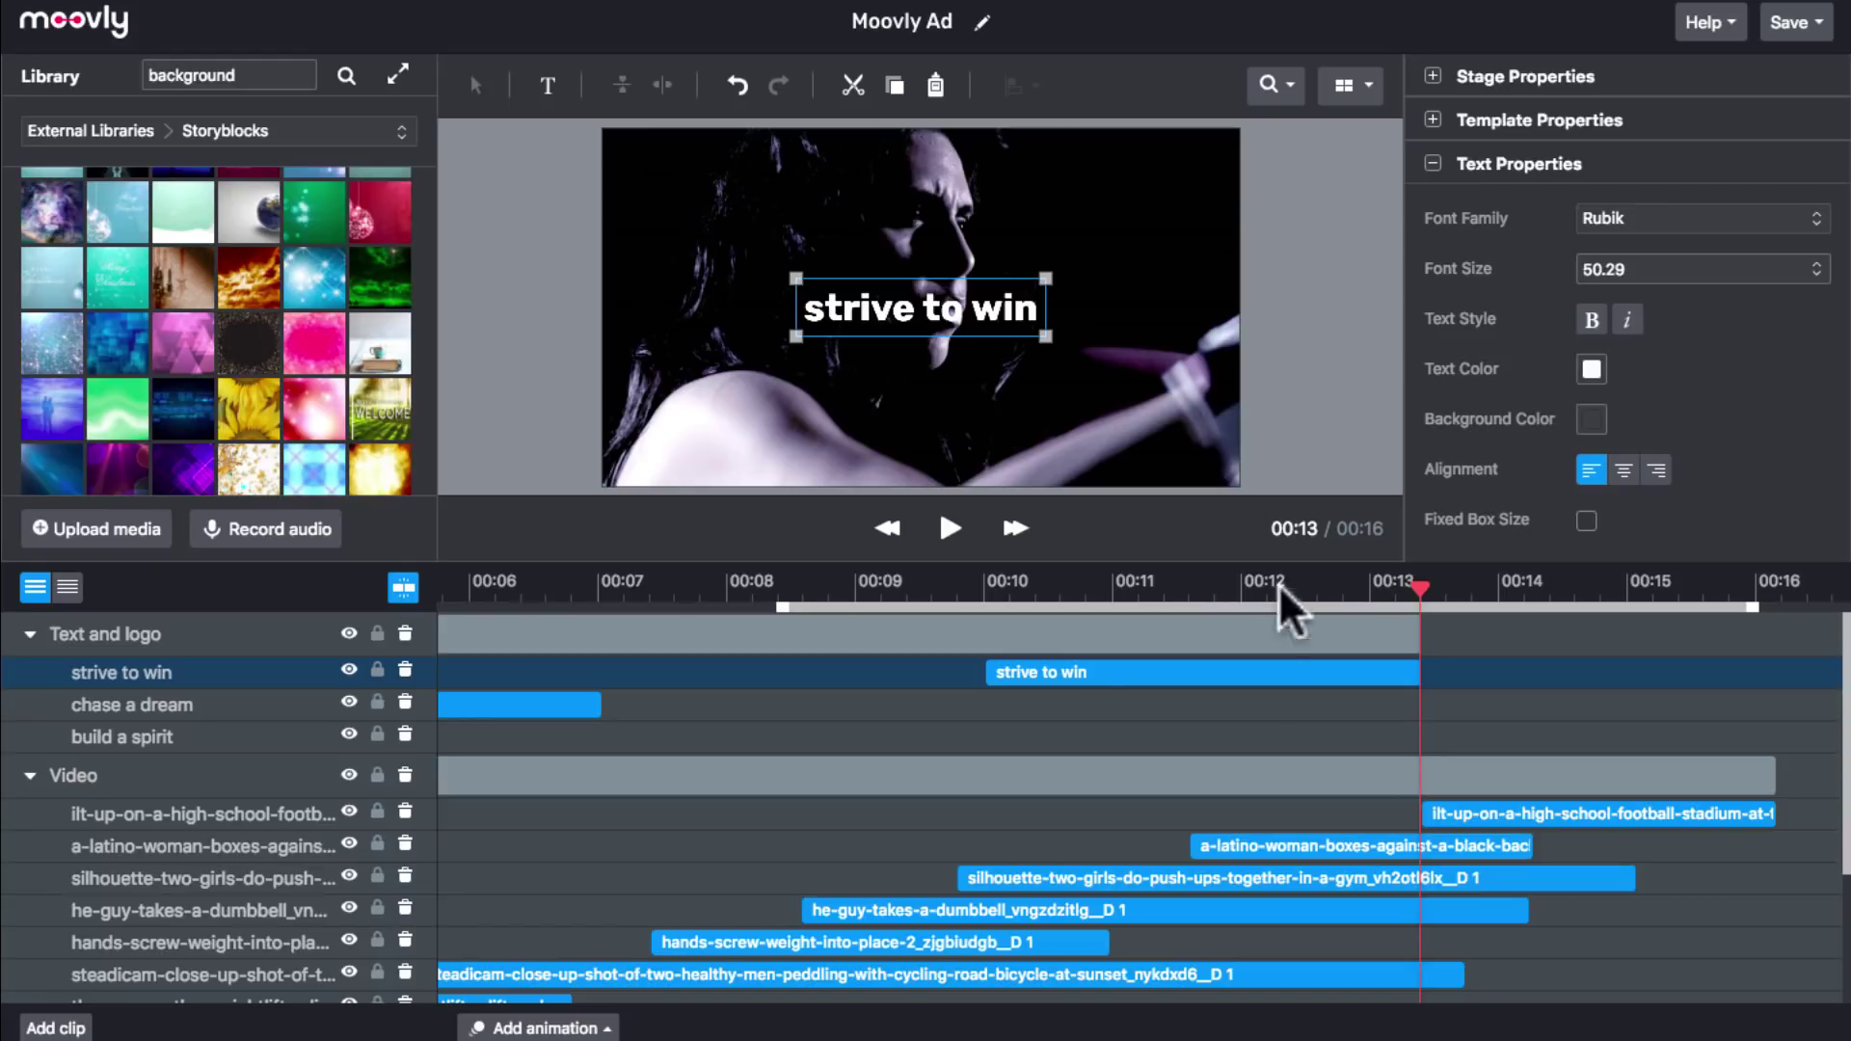
left_click(945, 529)
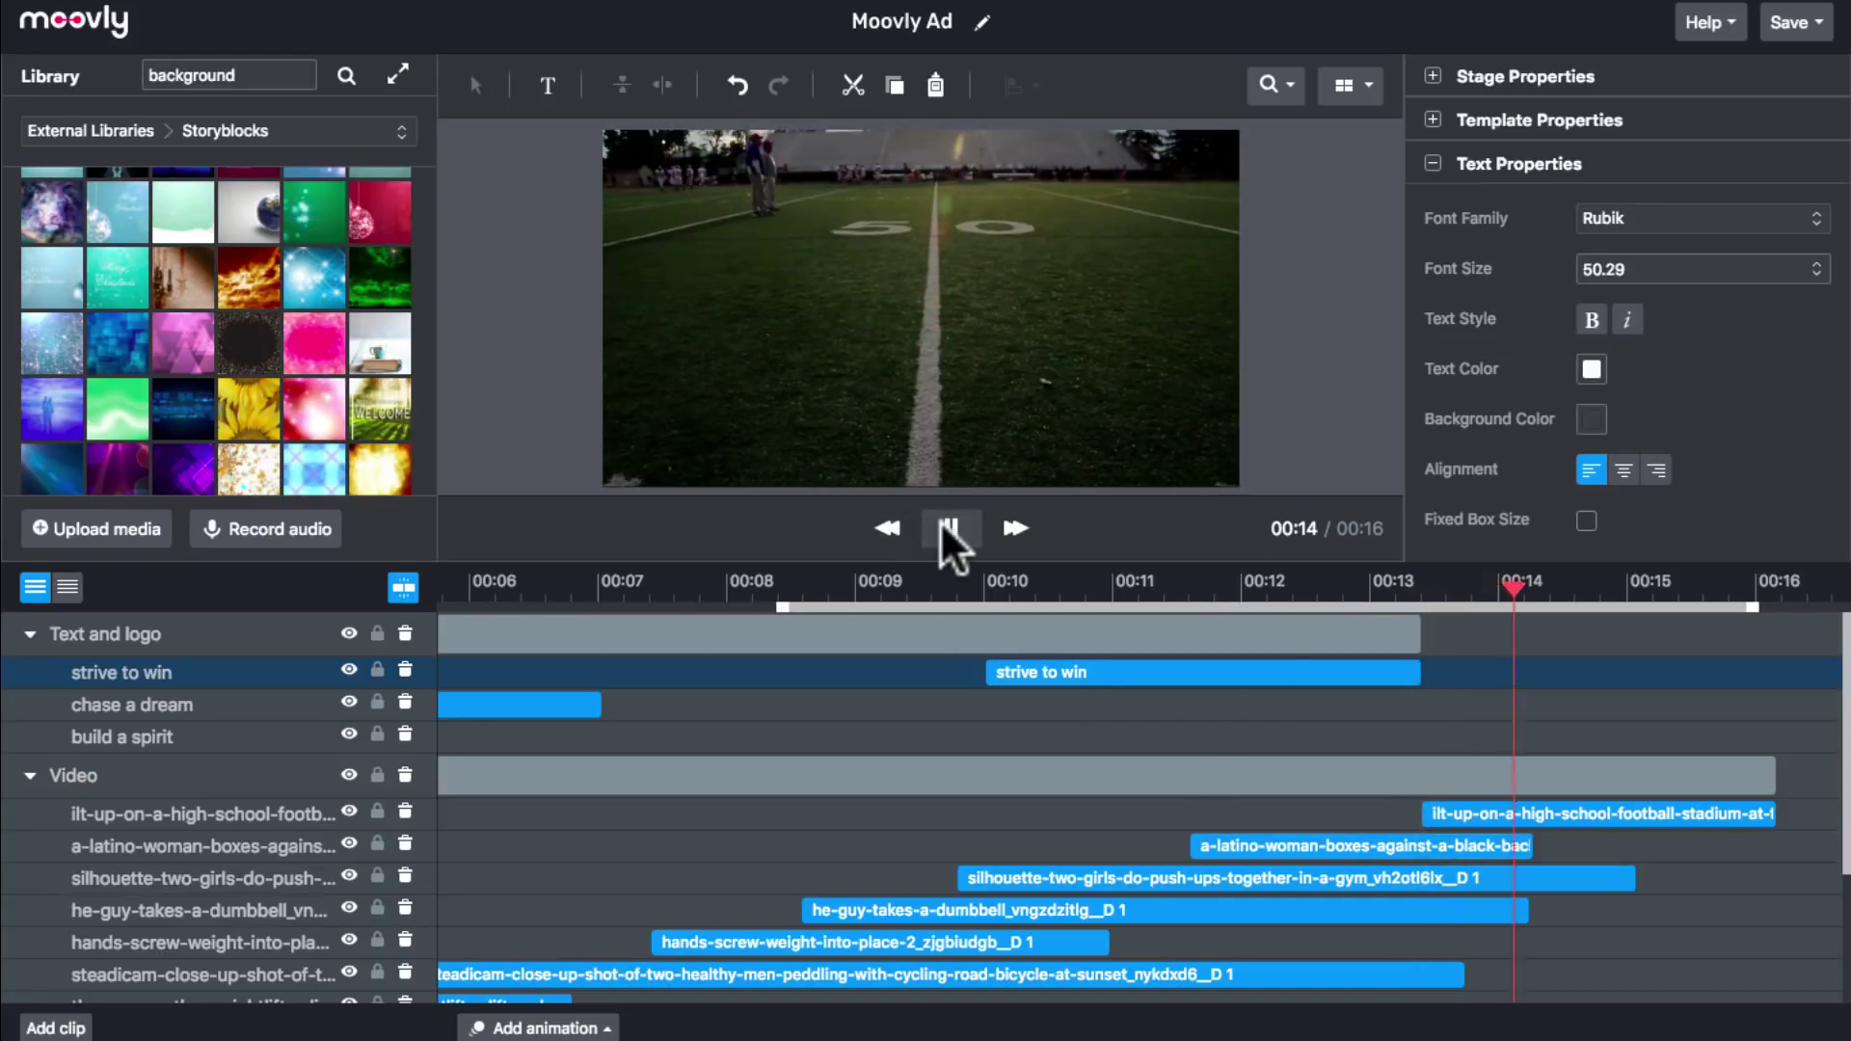
left_click(949, 530)
left_click(1501, 588)
left_click_drag(1500, 590, 1495, 590)
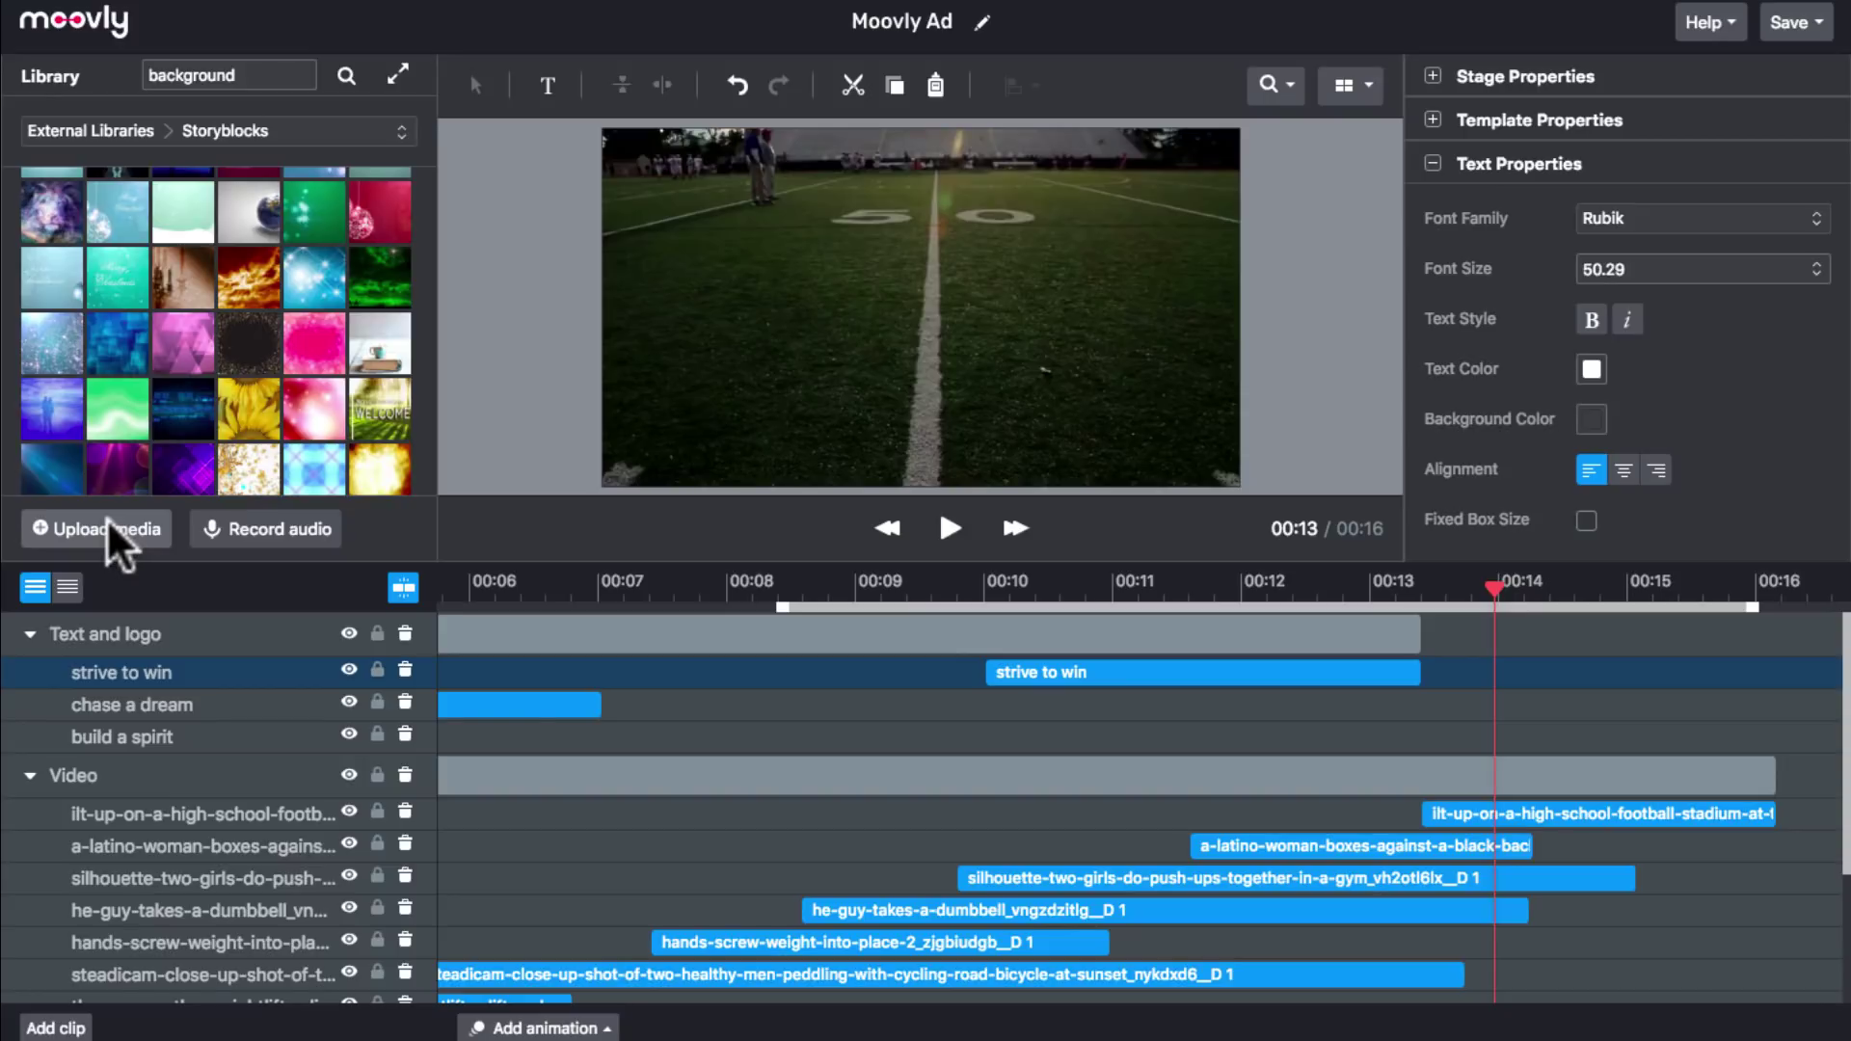
Add the GYM LOGO image from the personal media library to the scene.
left_click(198, 135)
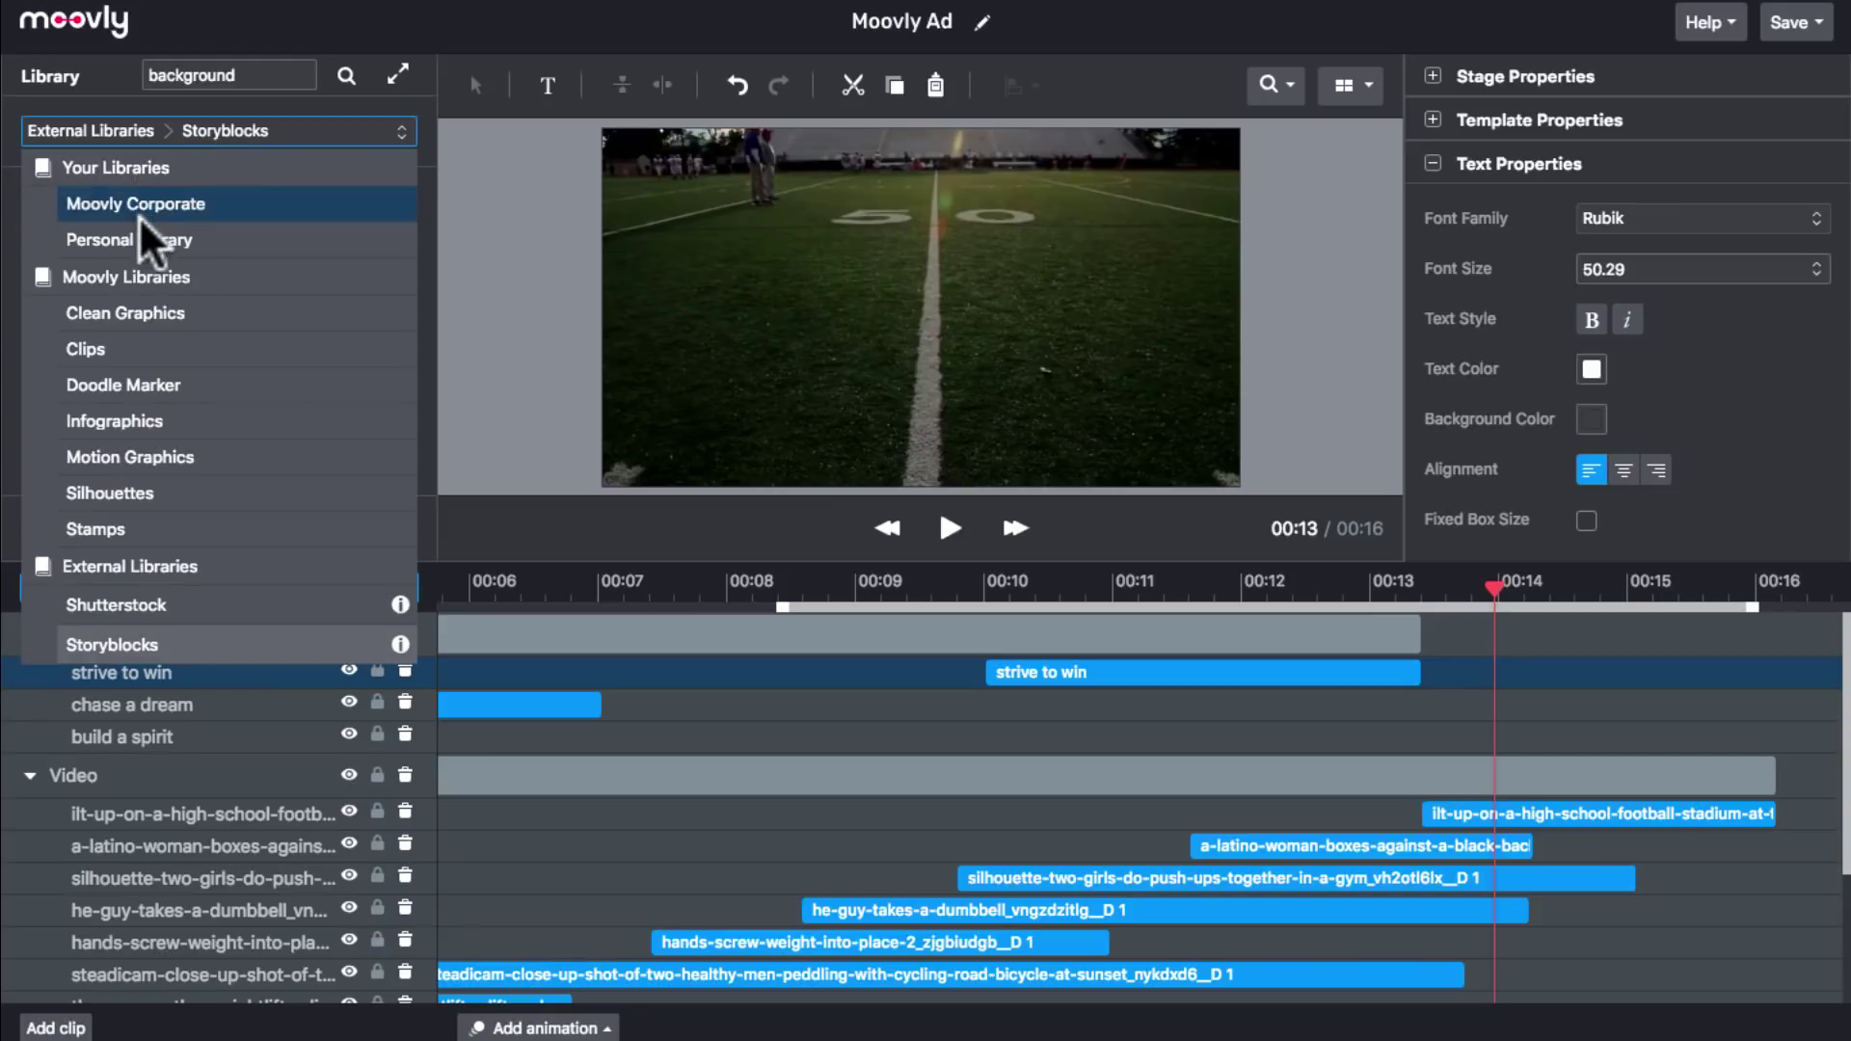
left_click(145, 241)
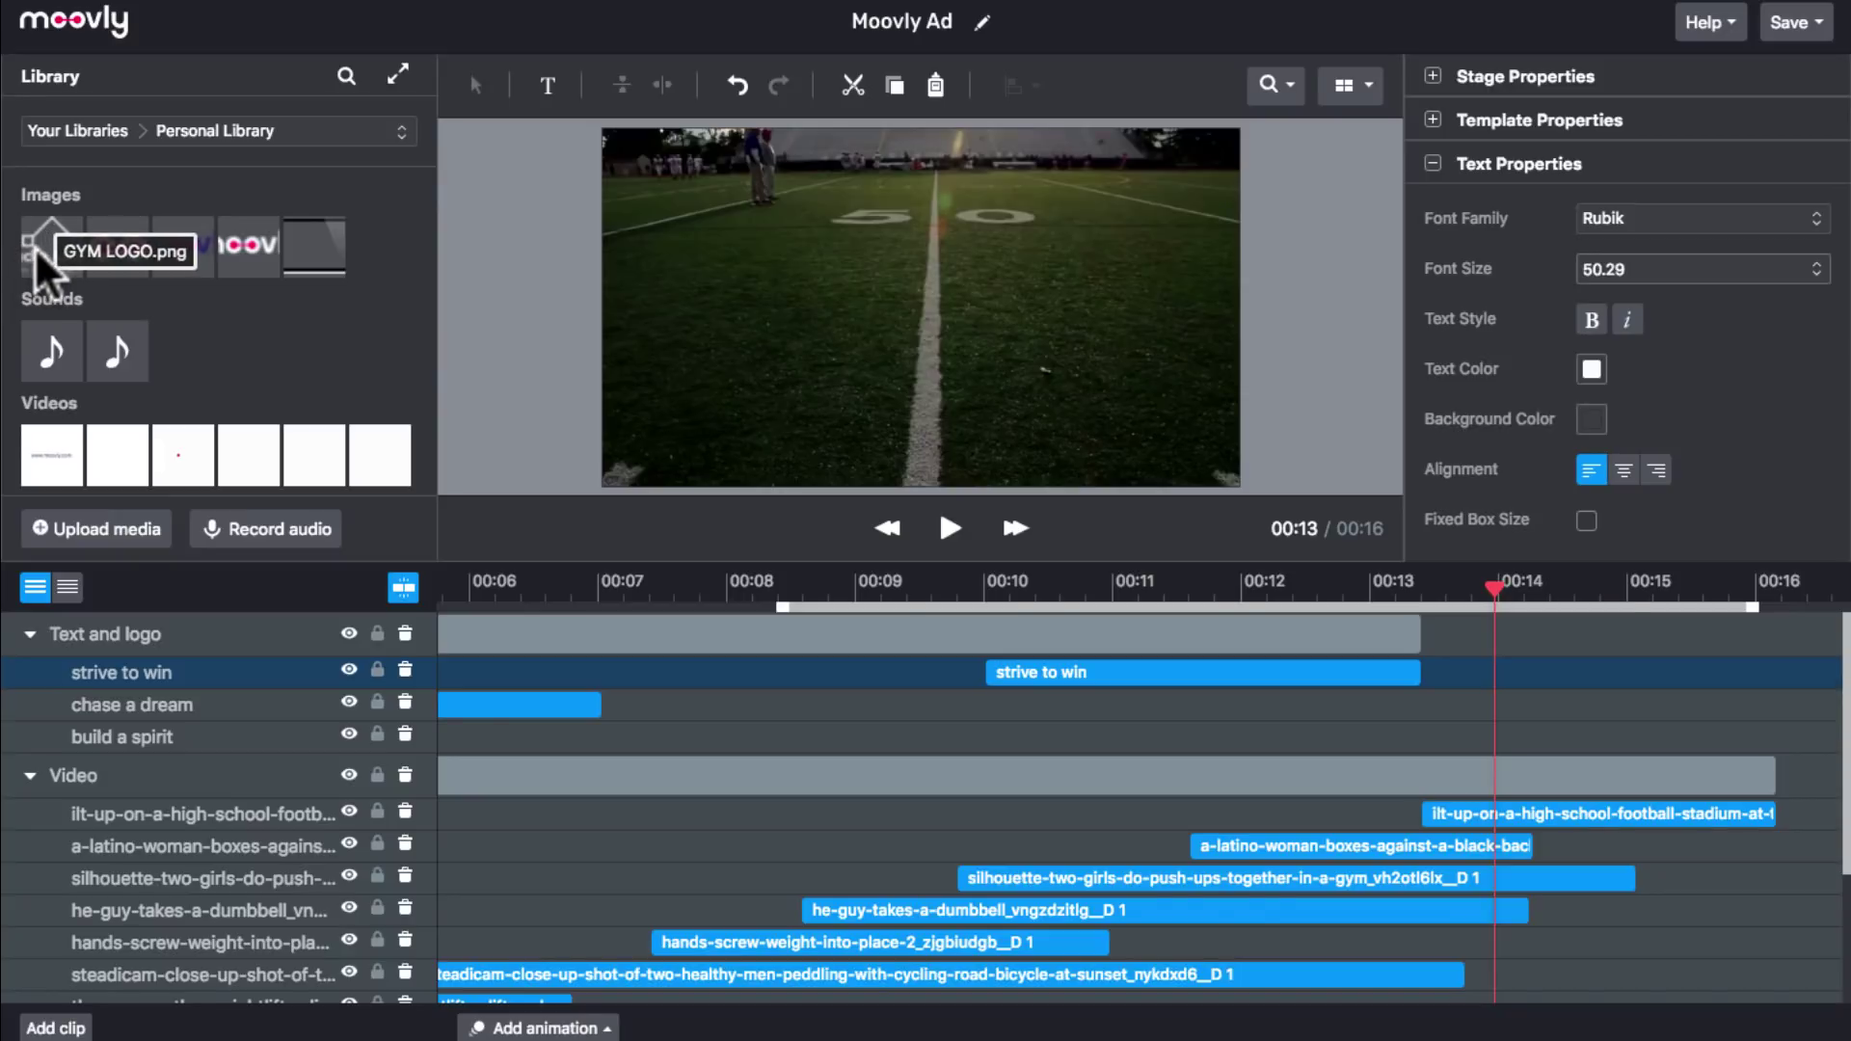
left_click_drag(37, 249, 949, 287)
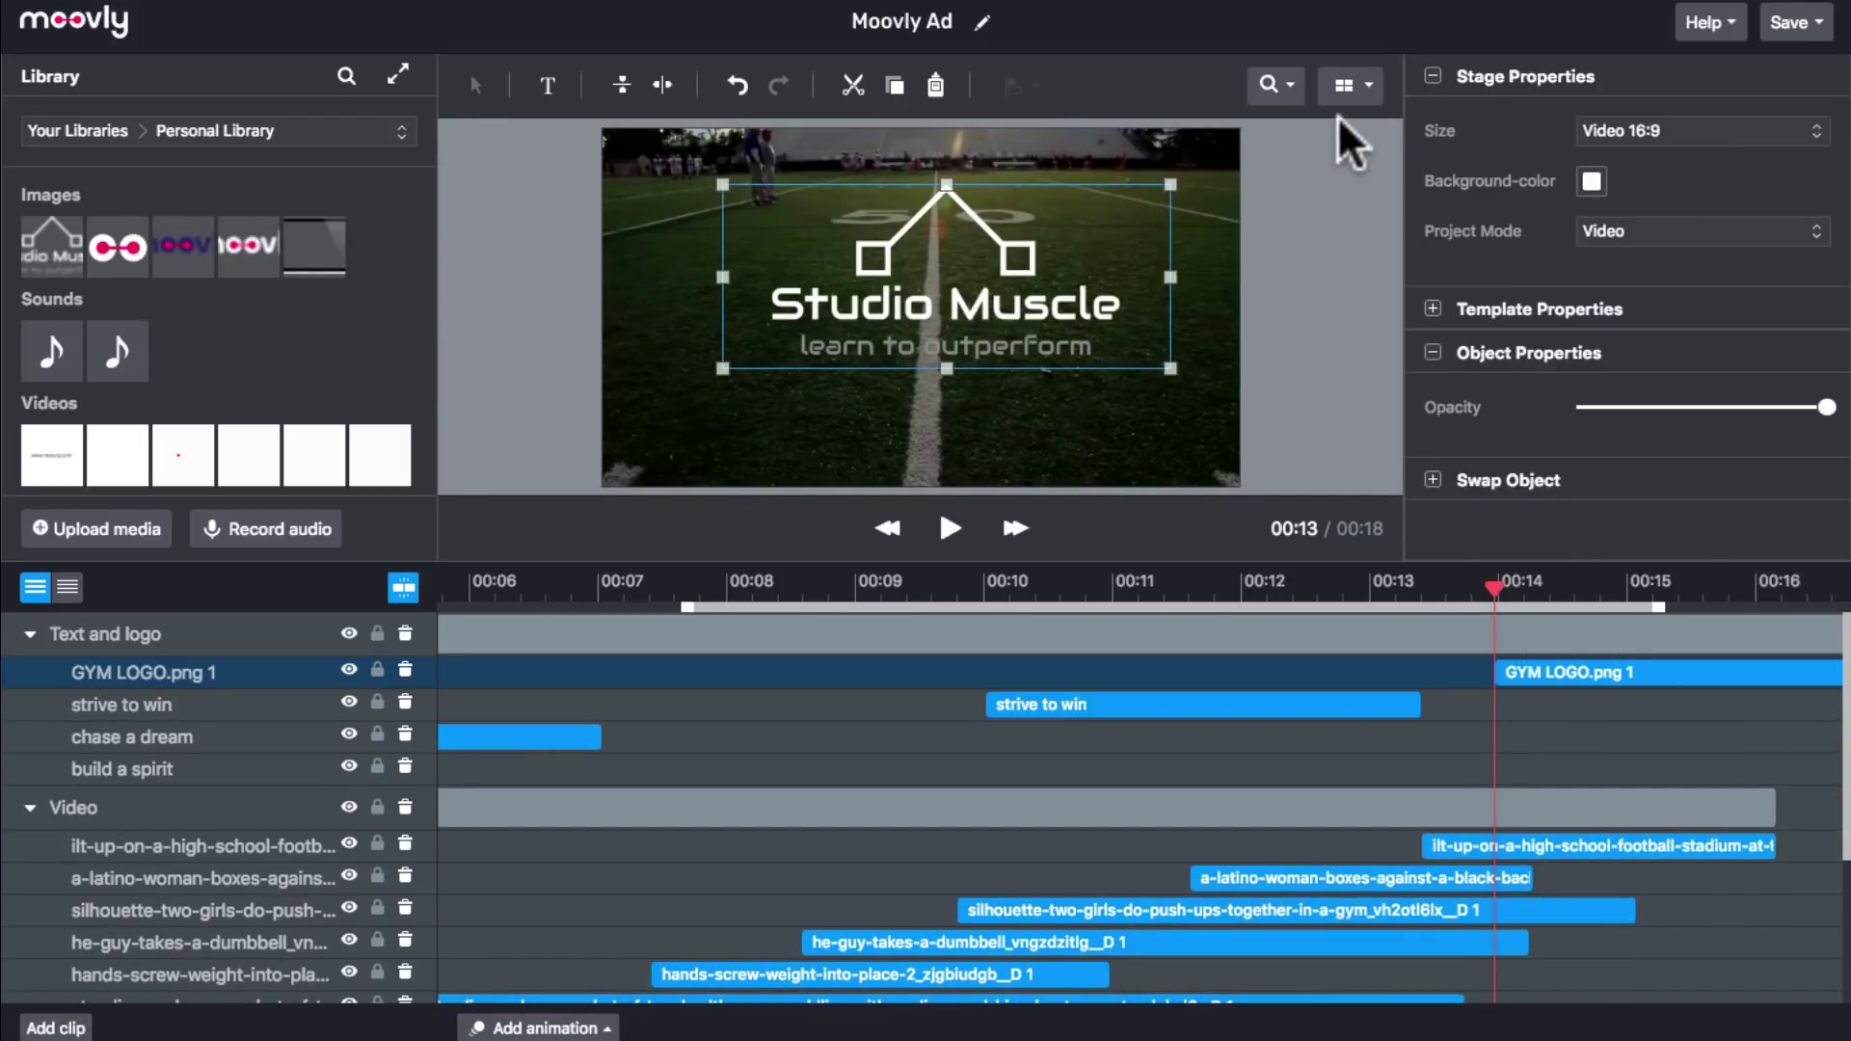
Centre the Studio Muscle logo on the stage and trim its clip to end at 00:16.
left_click(1343, 85)
left_click_drag(1049, 250, 1022, 280)
left_click(1351, 89)
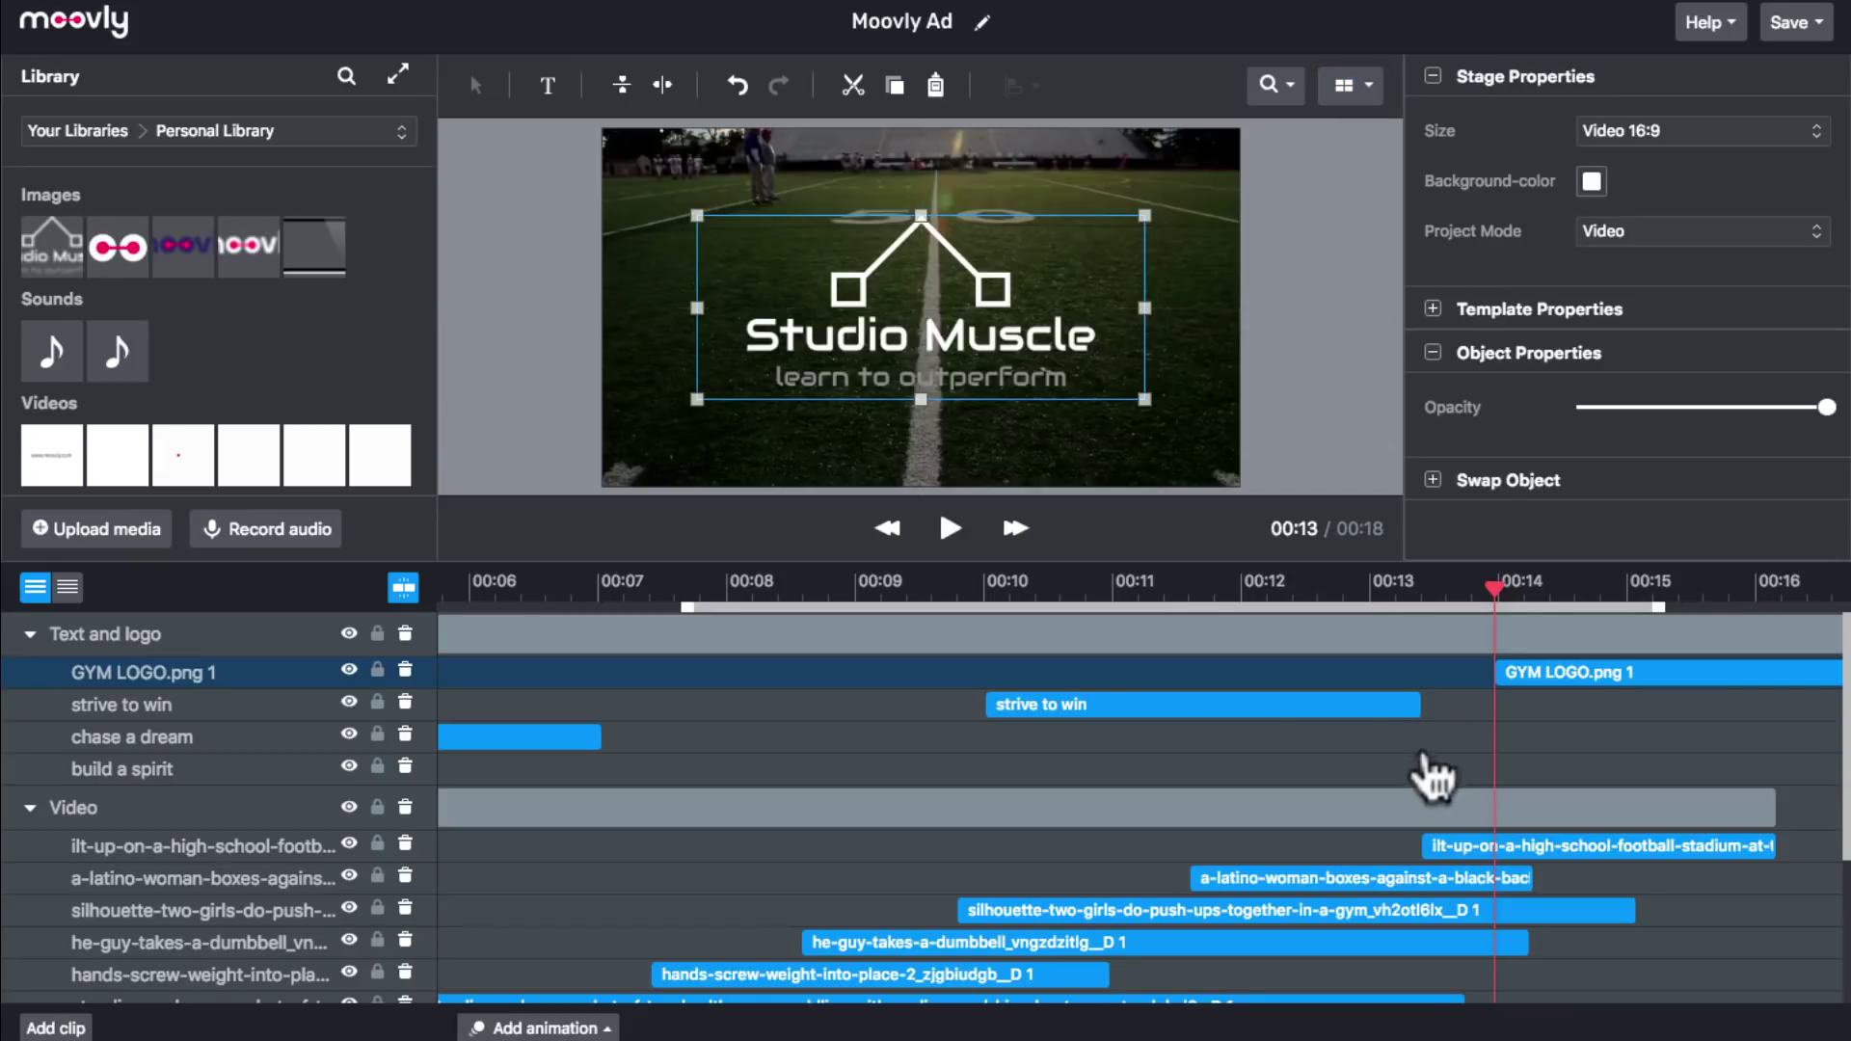
scroll(1289, 859, "right", 3)
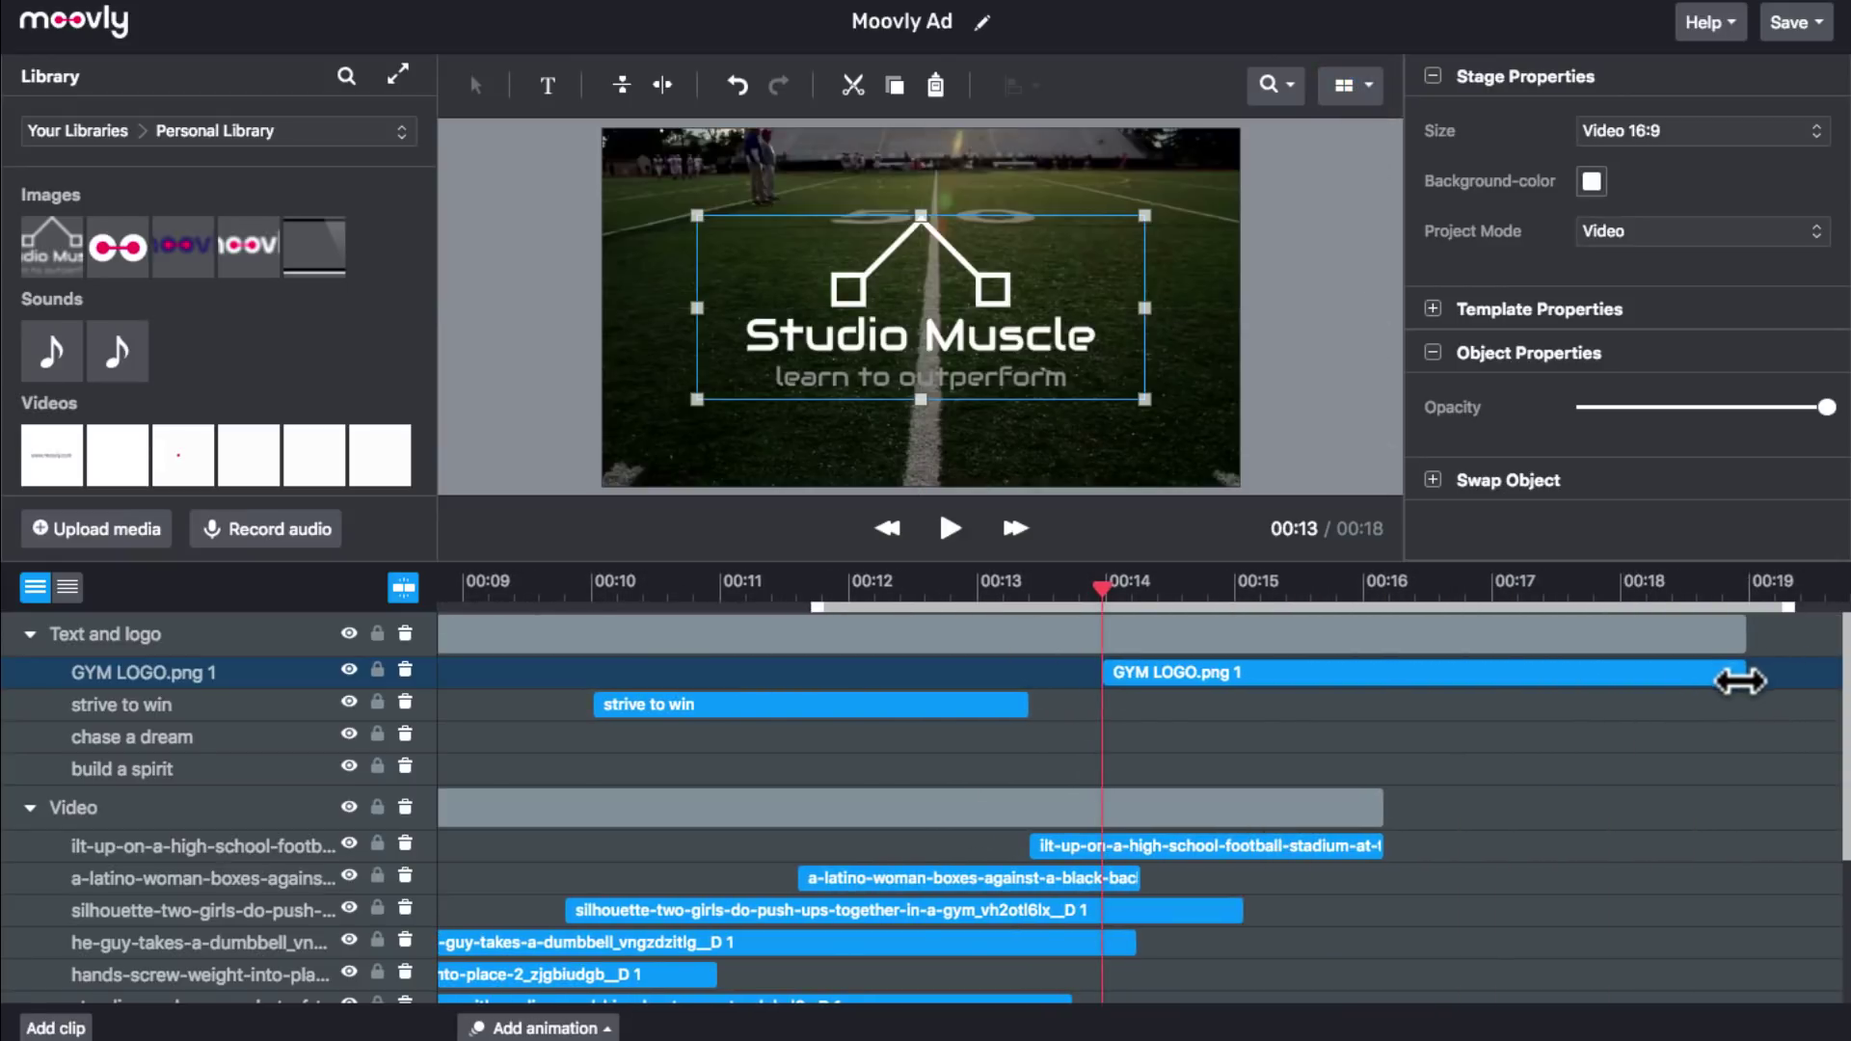
left_click_drag(1739, 674, 1382, 725)
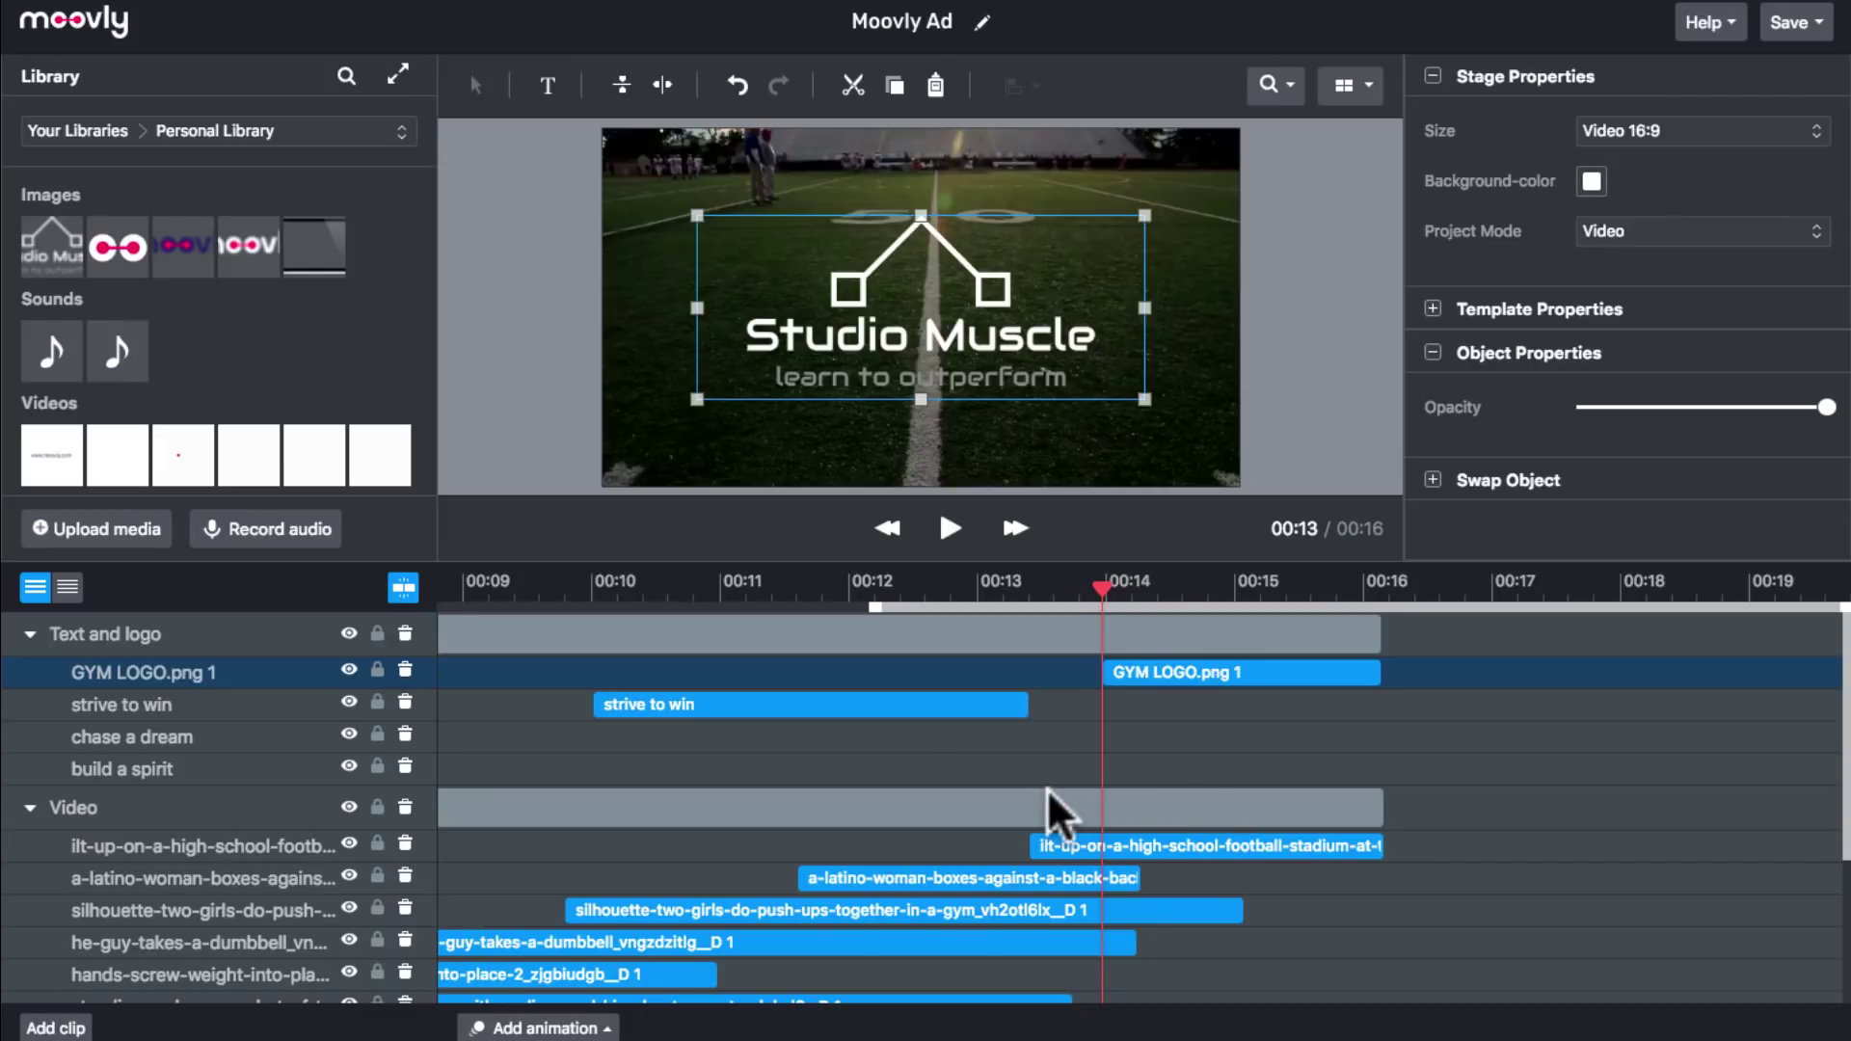
Give the logo a Scale In entrance animation and preview it.
left_click(538, 1030)
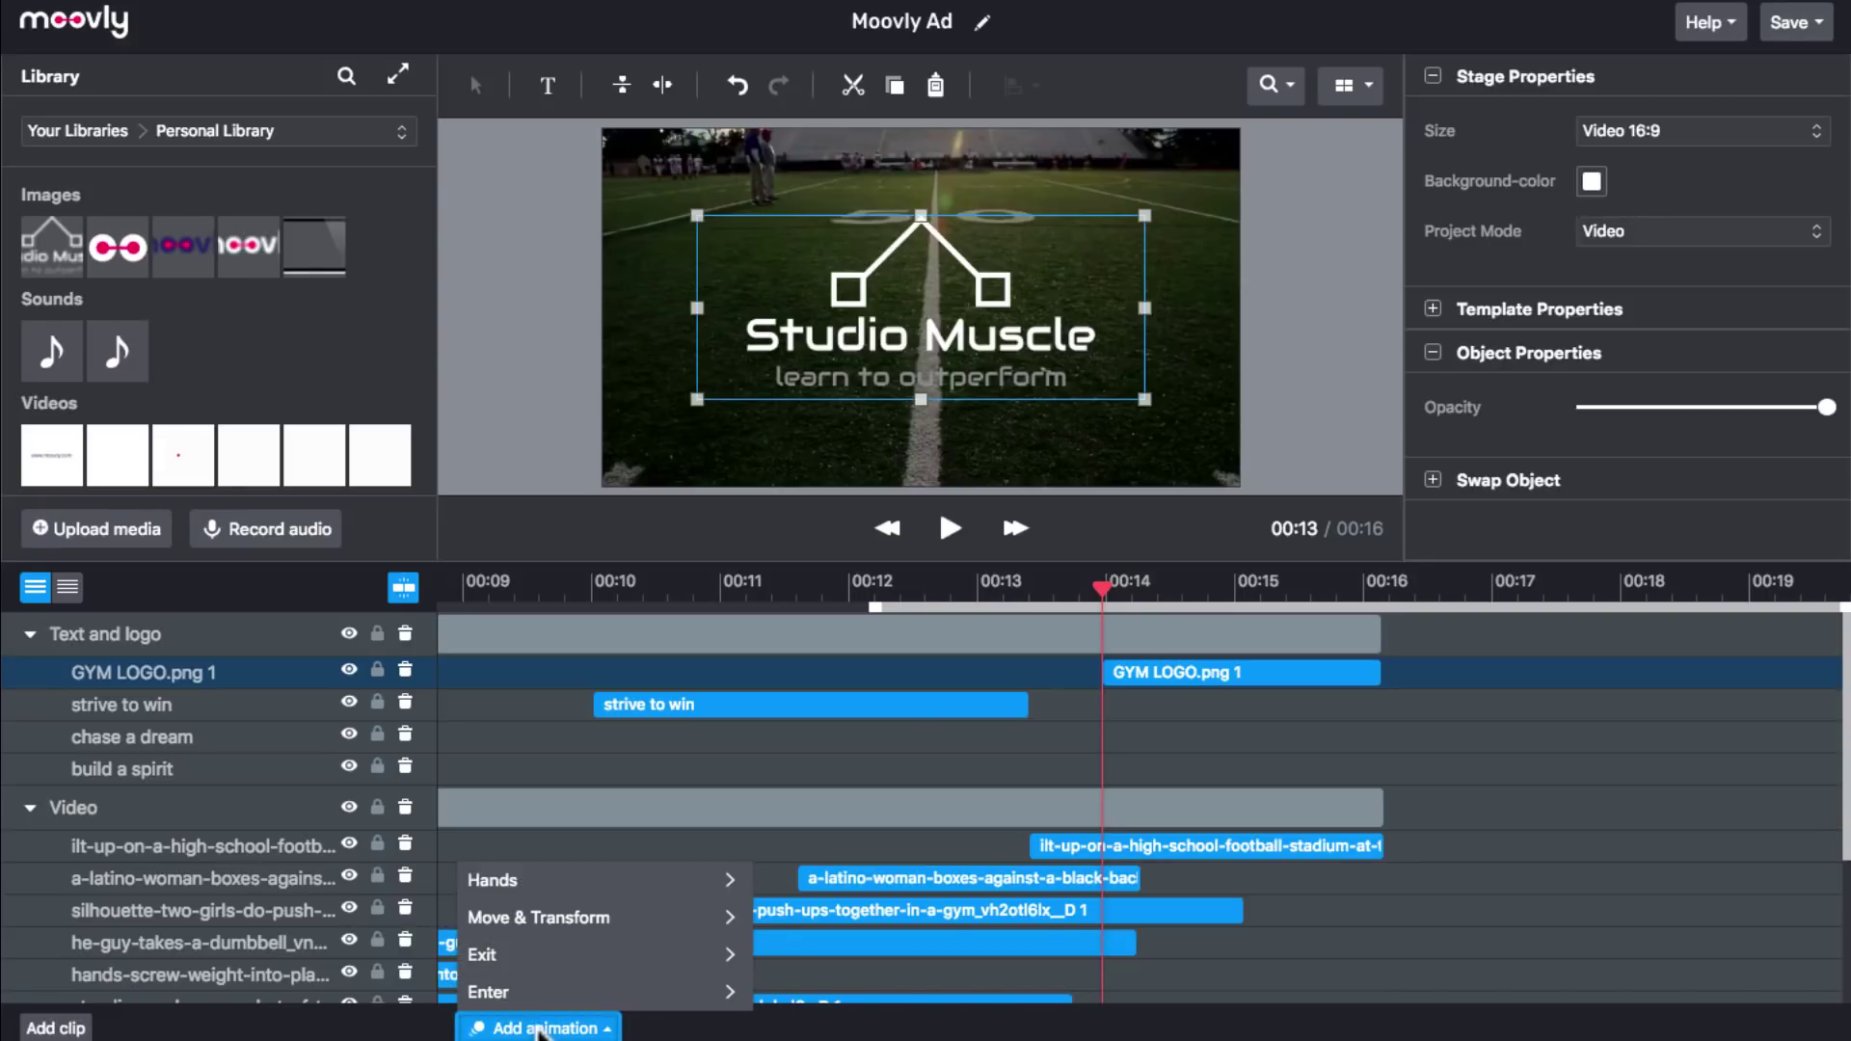
mouse_move(530, 998)
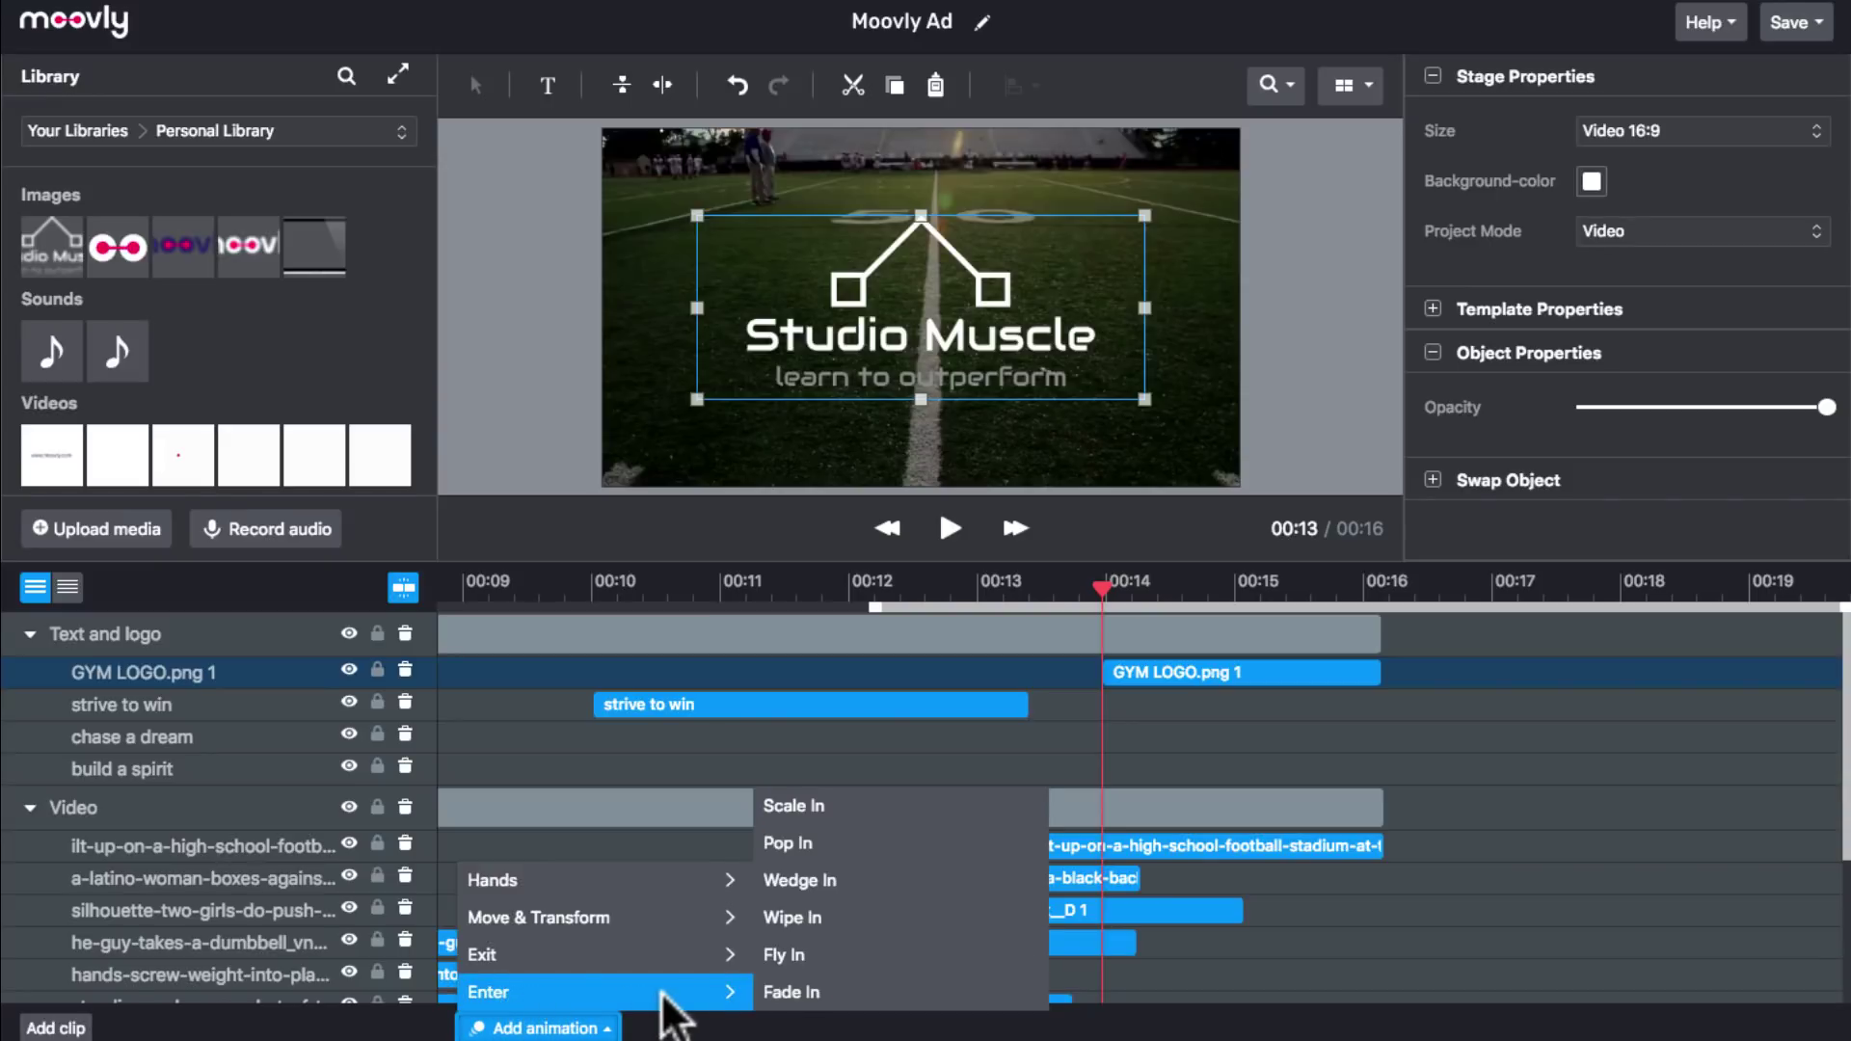
left_click(785, 815)
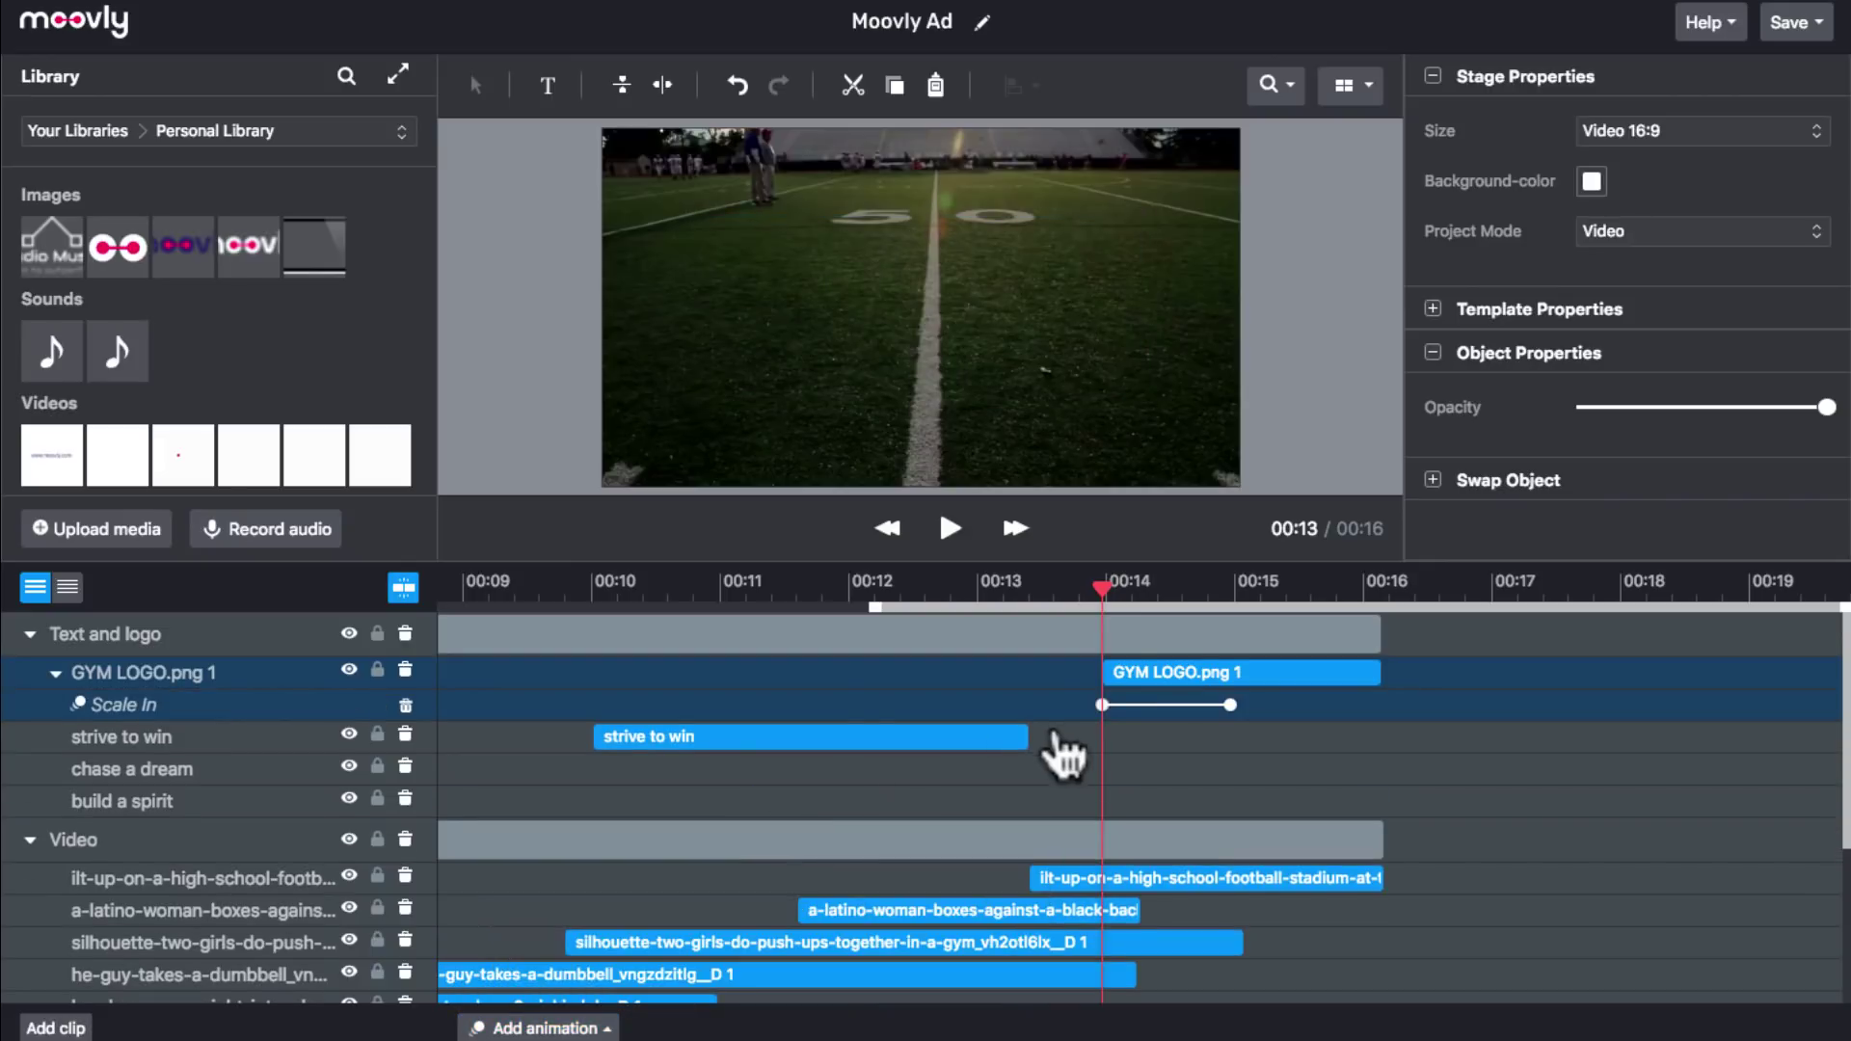
left_click(947, 529)
left_click(948, 529)
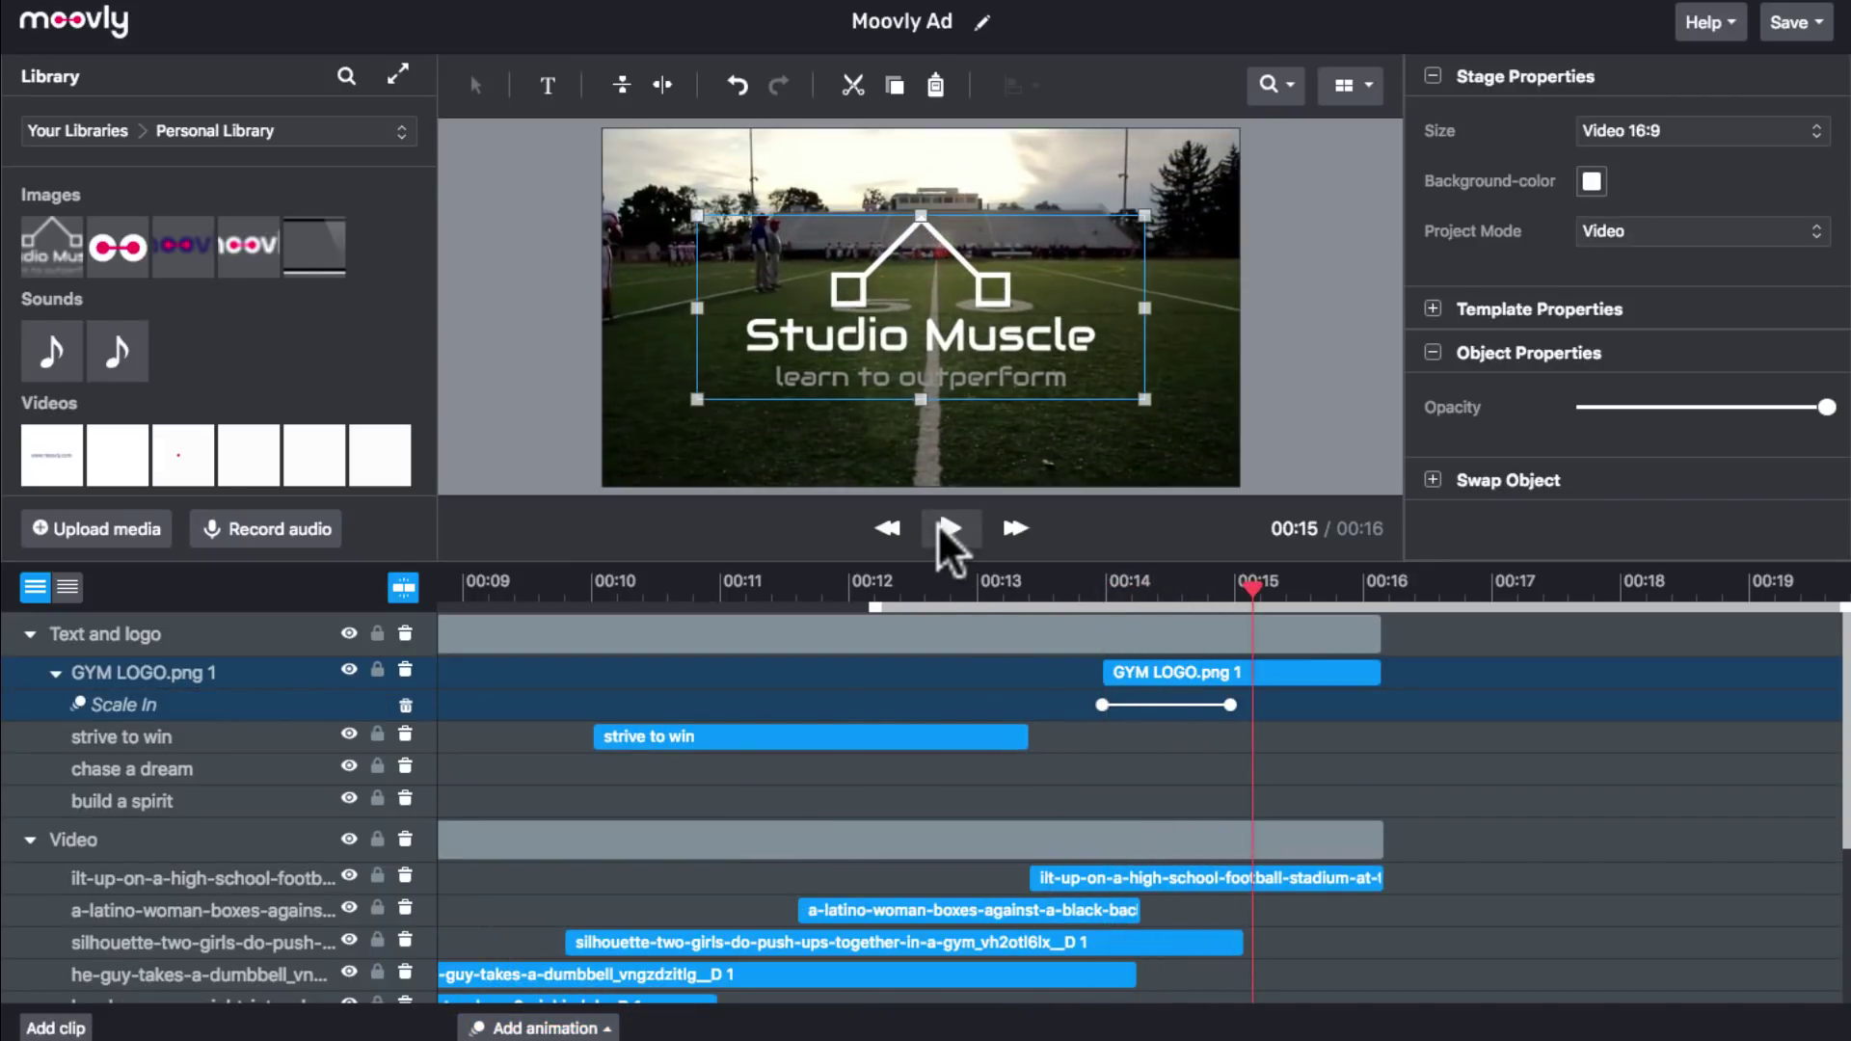
left_click_drag(1252, 592, 1268, 592)
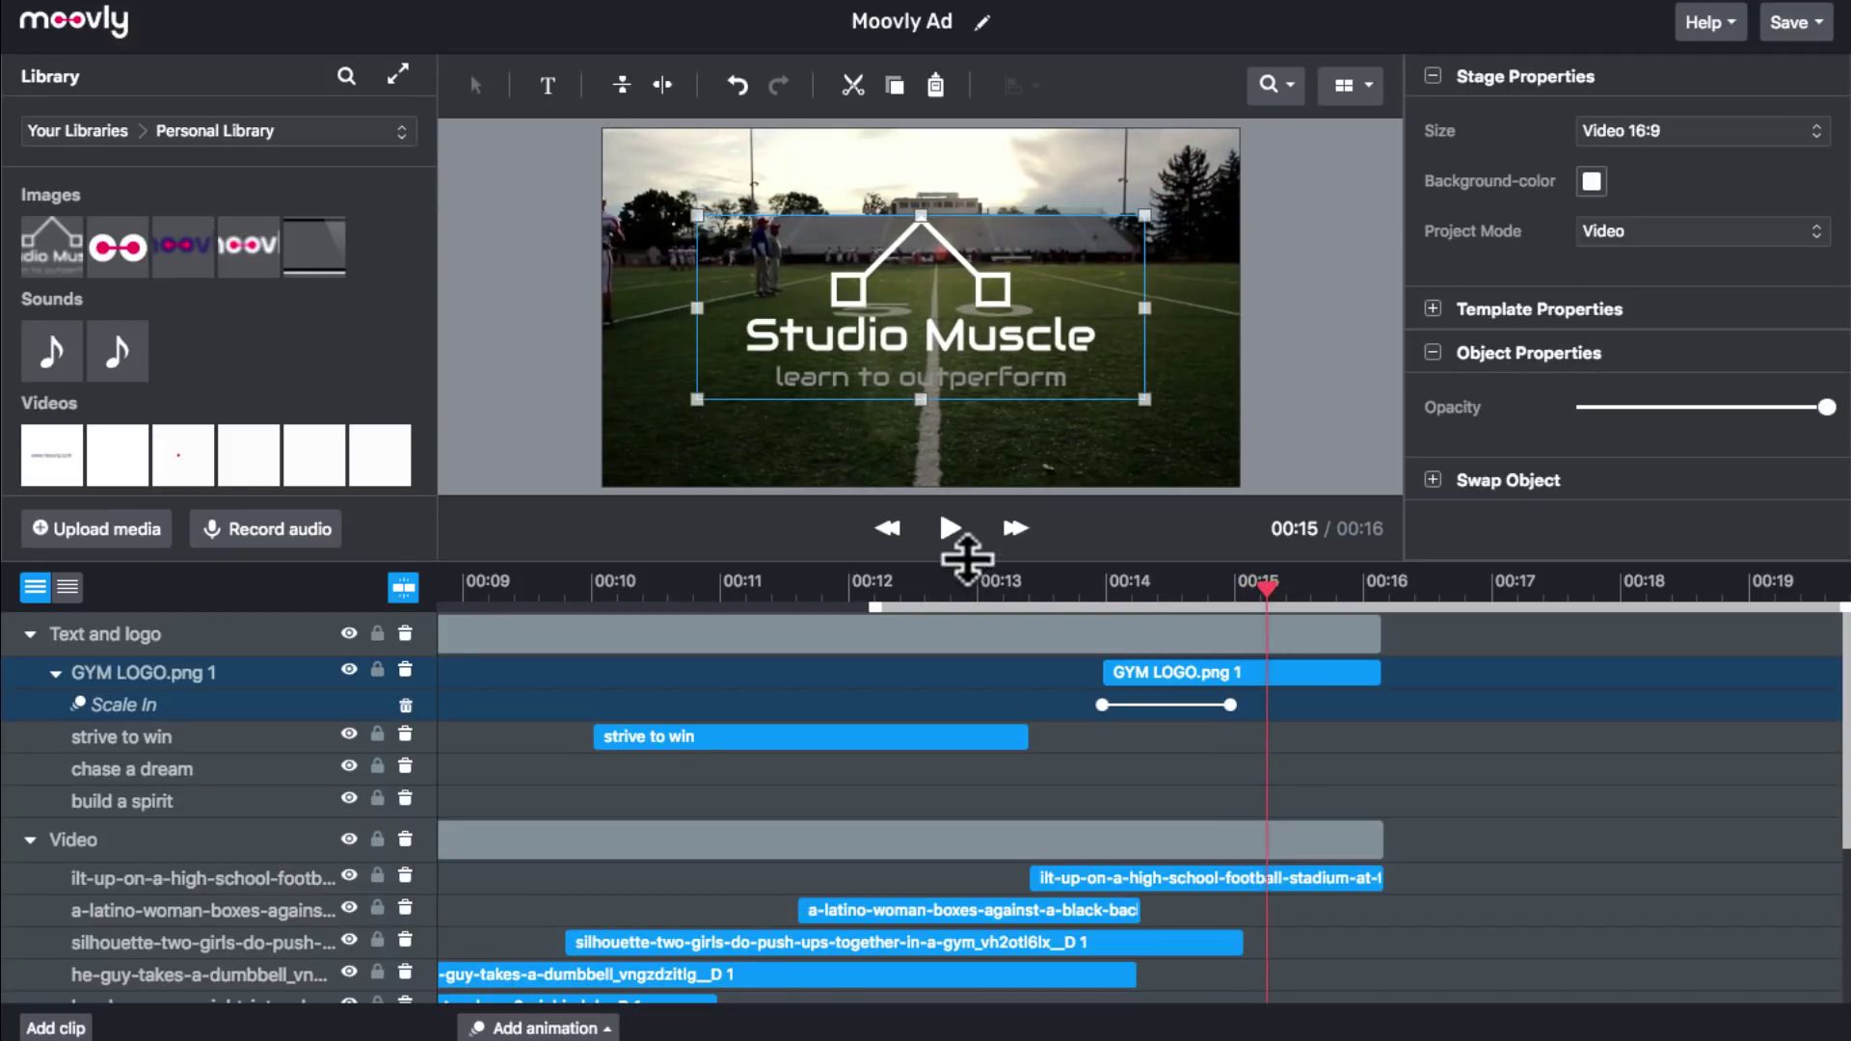
left_click(950, 530)
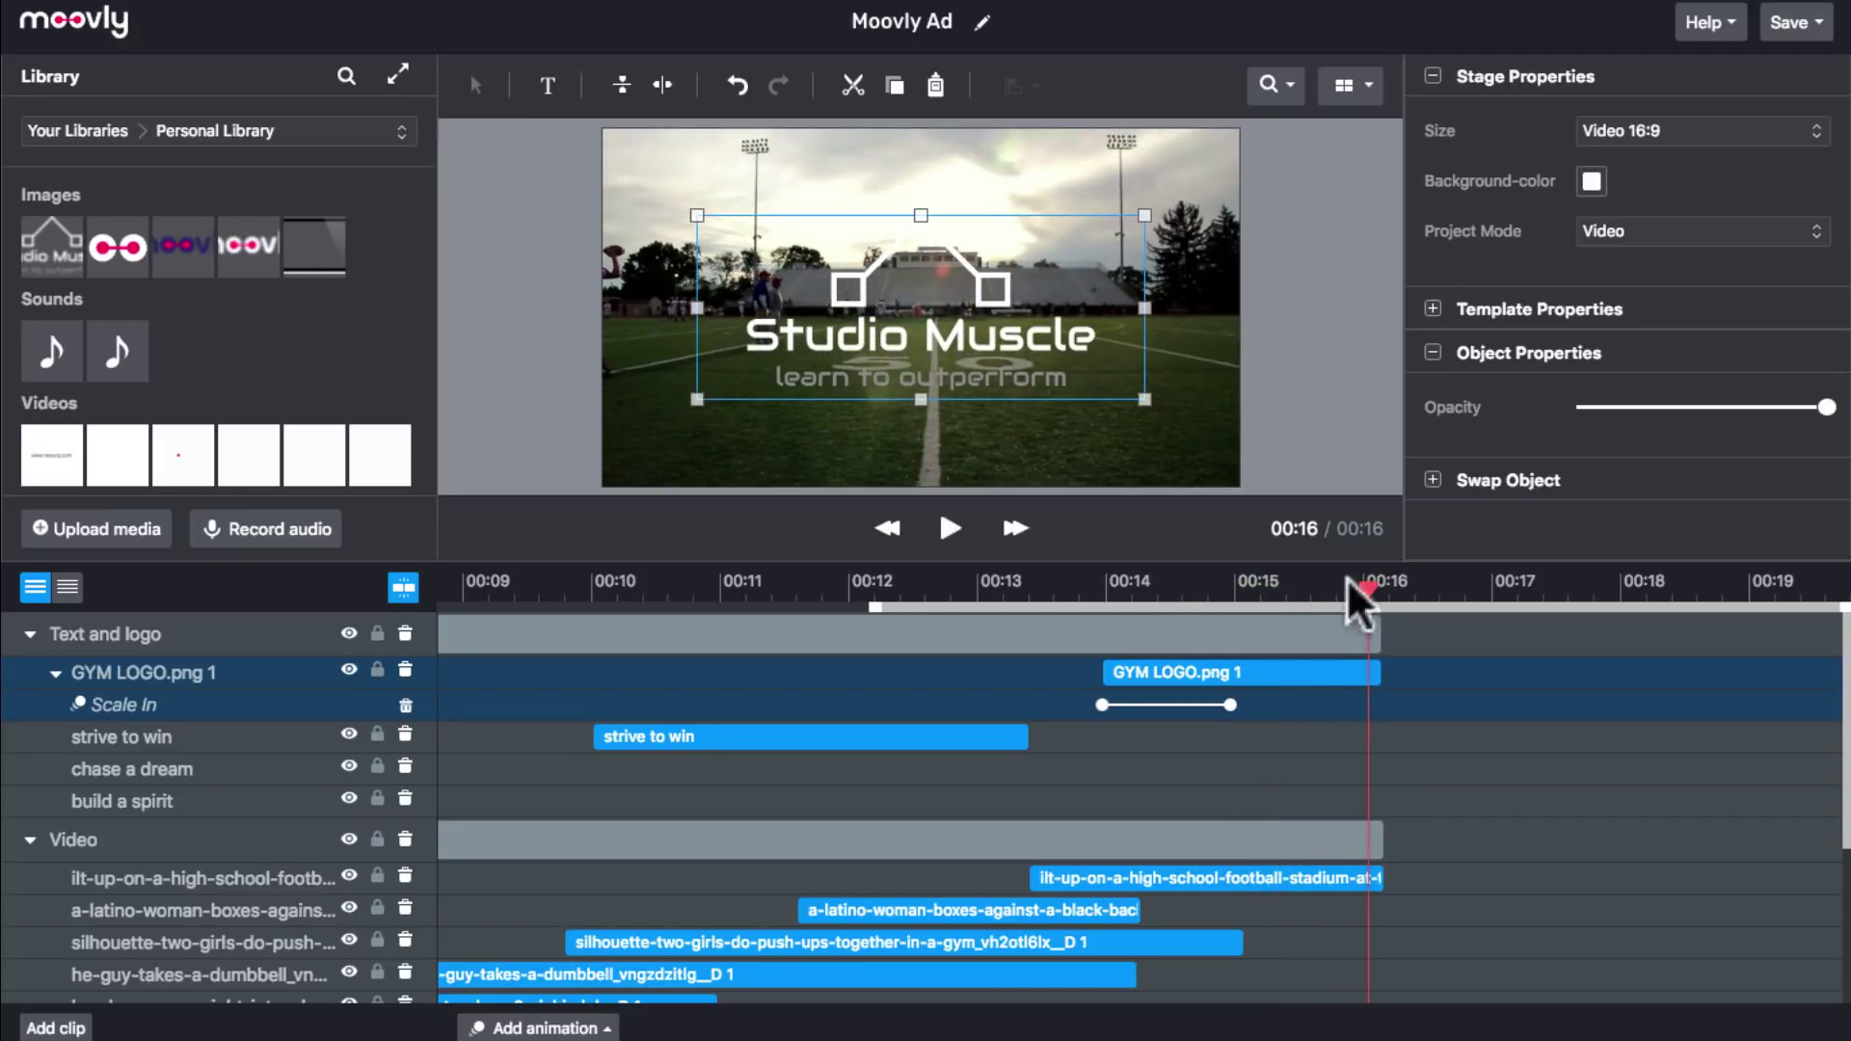
left_click_drag(1368, 590, 1297, 591)
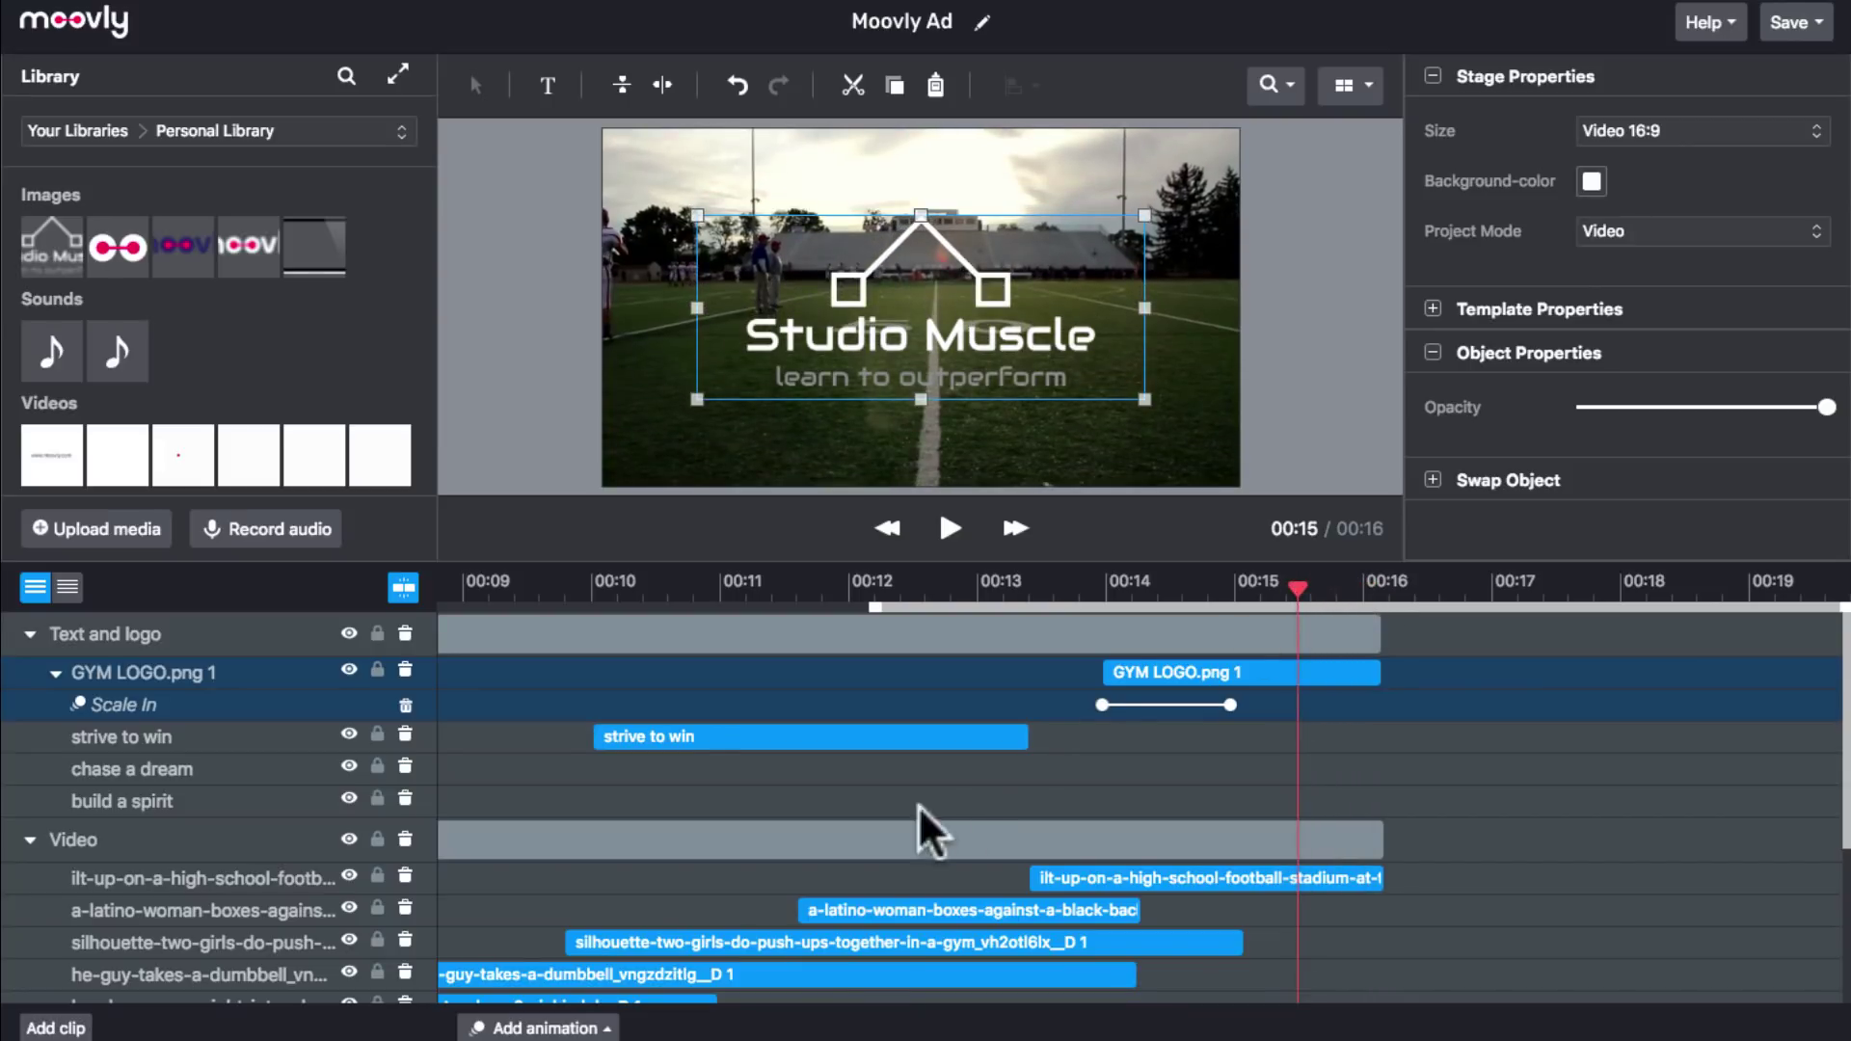
Add a Fade Out exit to the logo starting at 00:15.3 and preview from 00:14.
left_click(540, 1029)
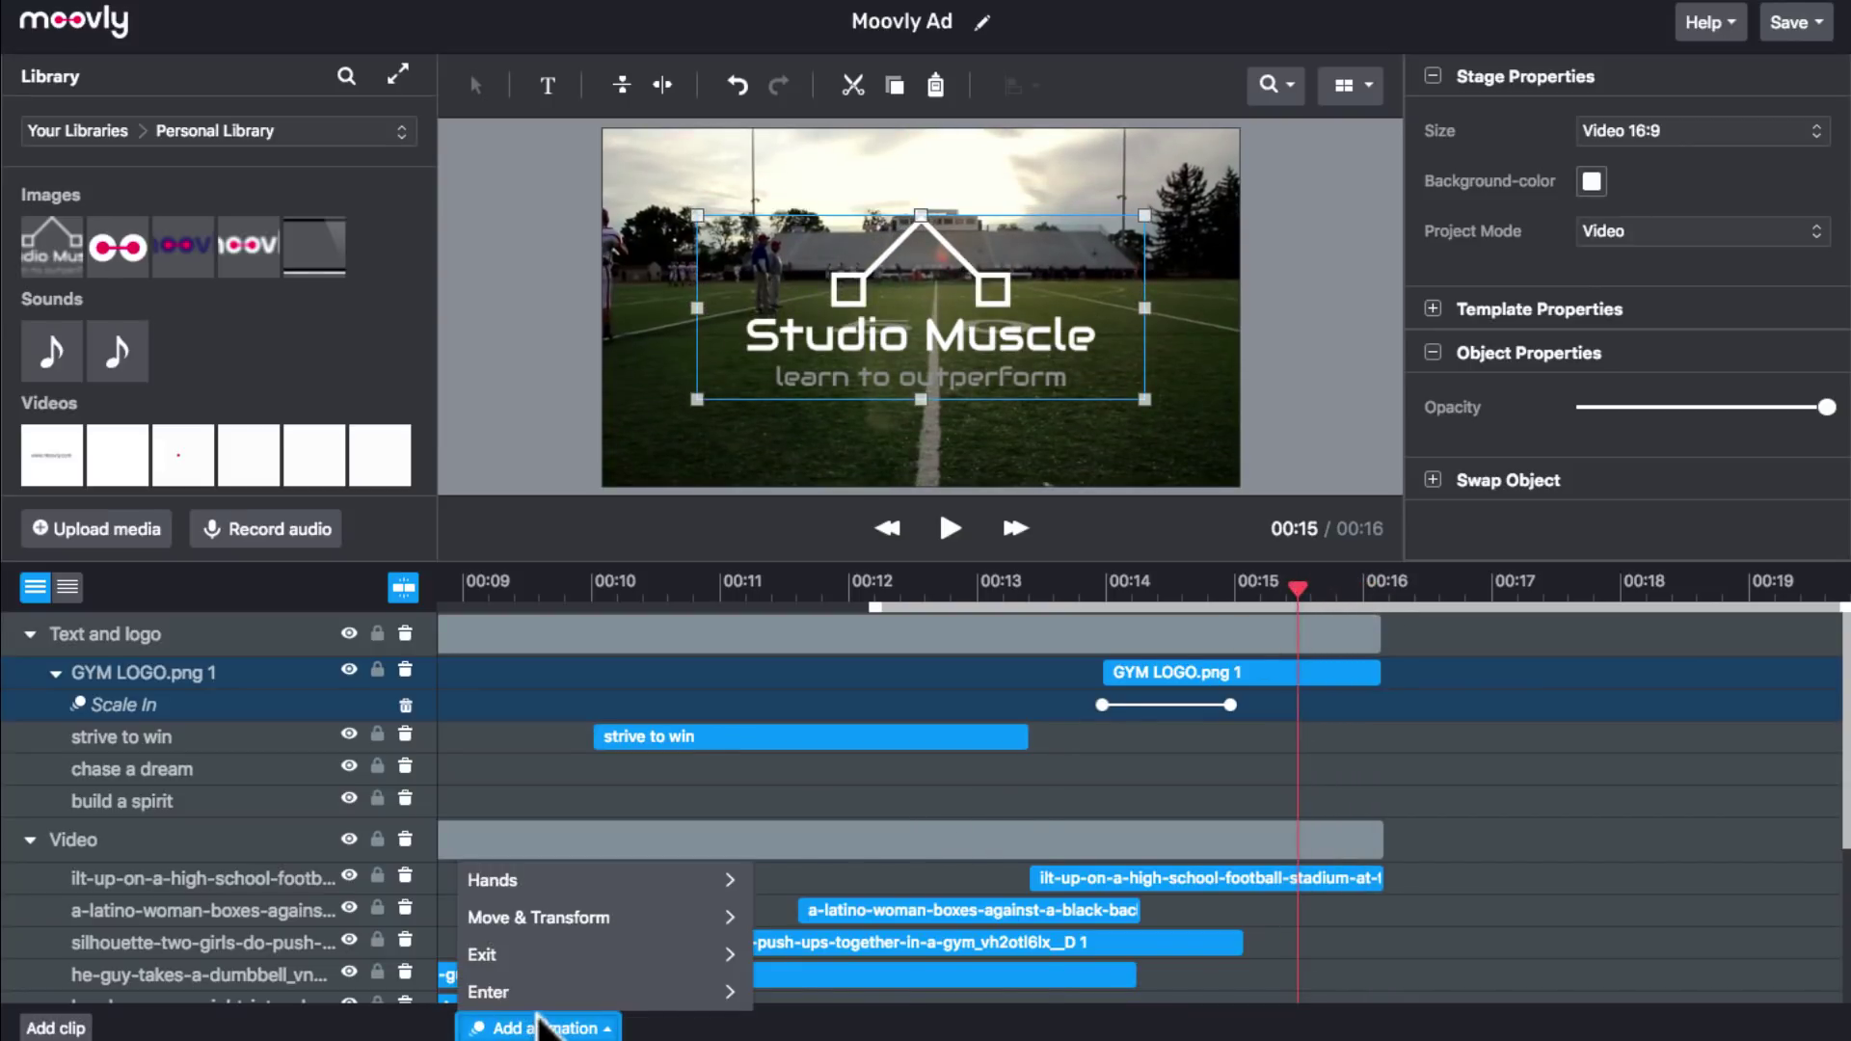
mouse_move(513, 957)
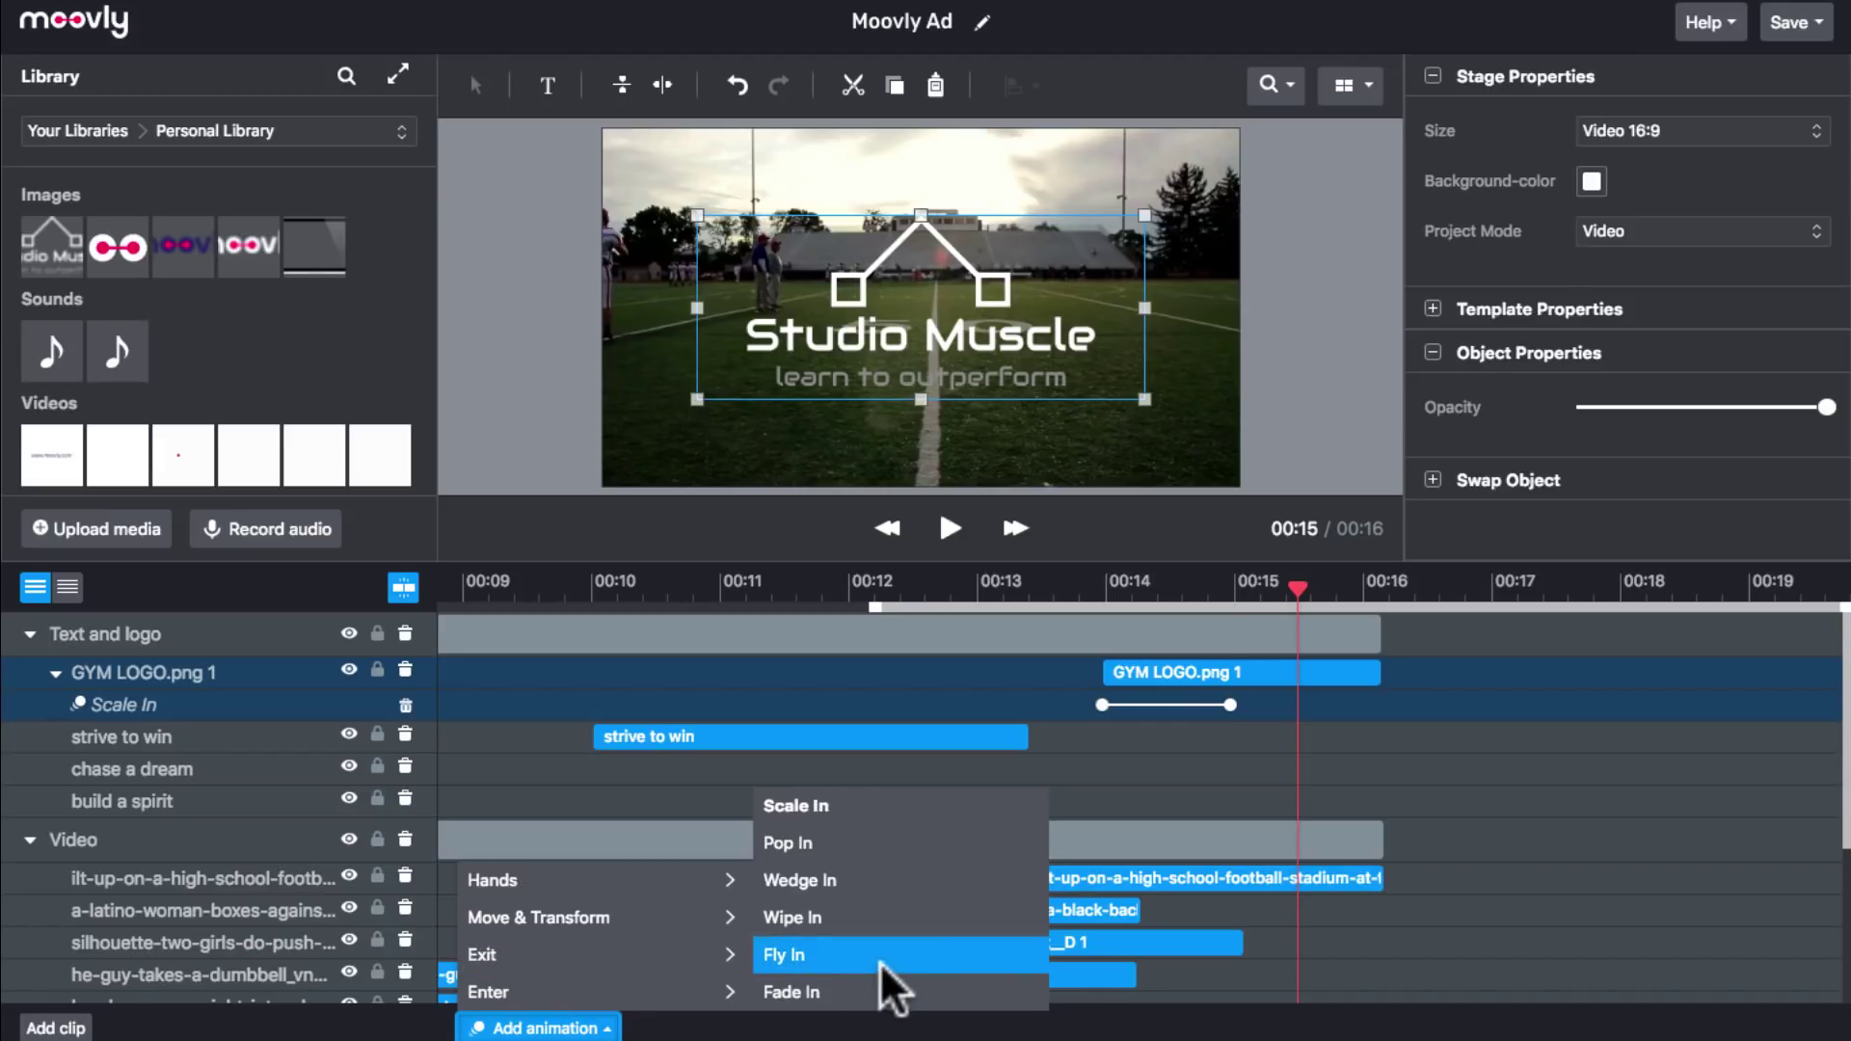
left_click(797, 990)
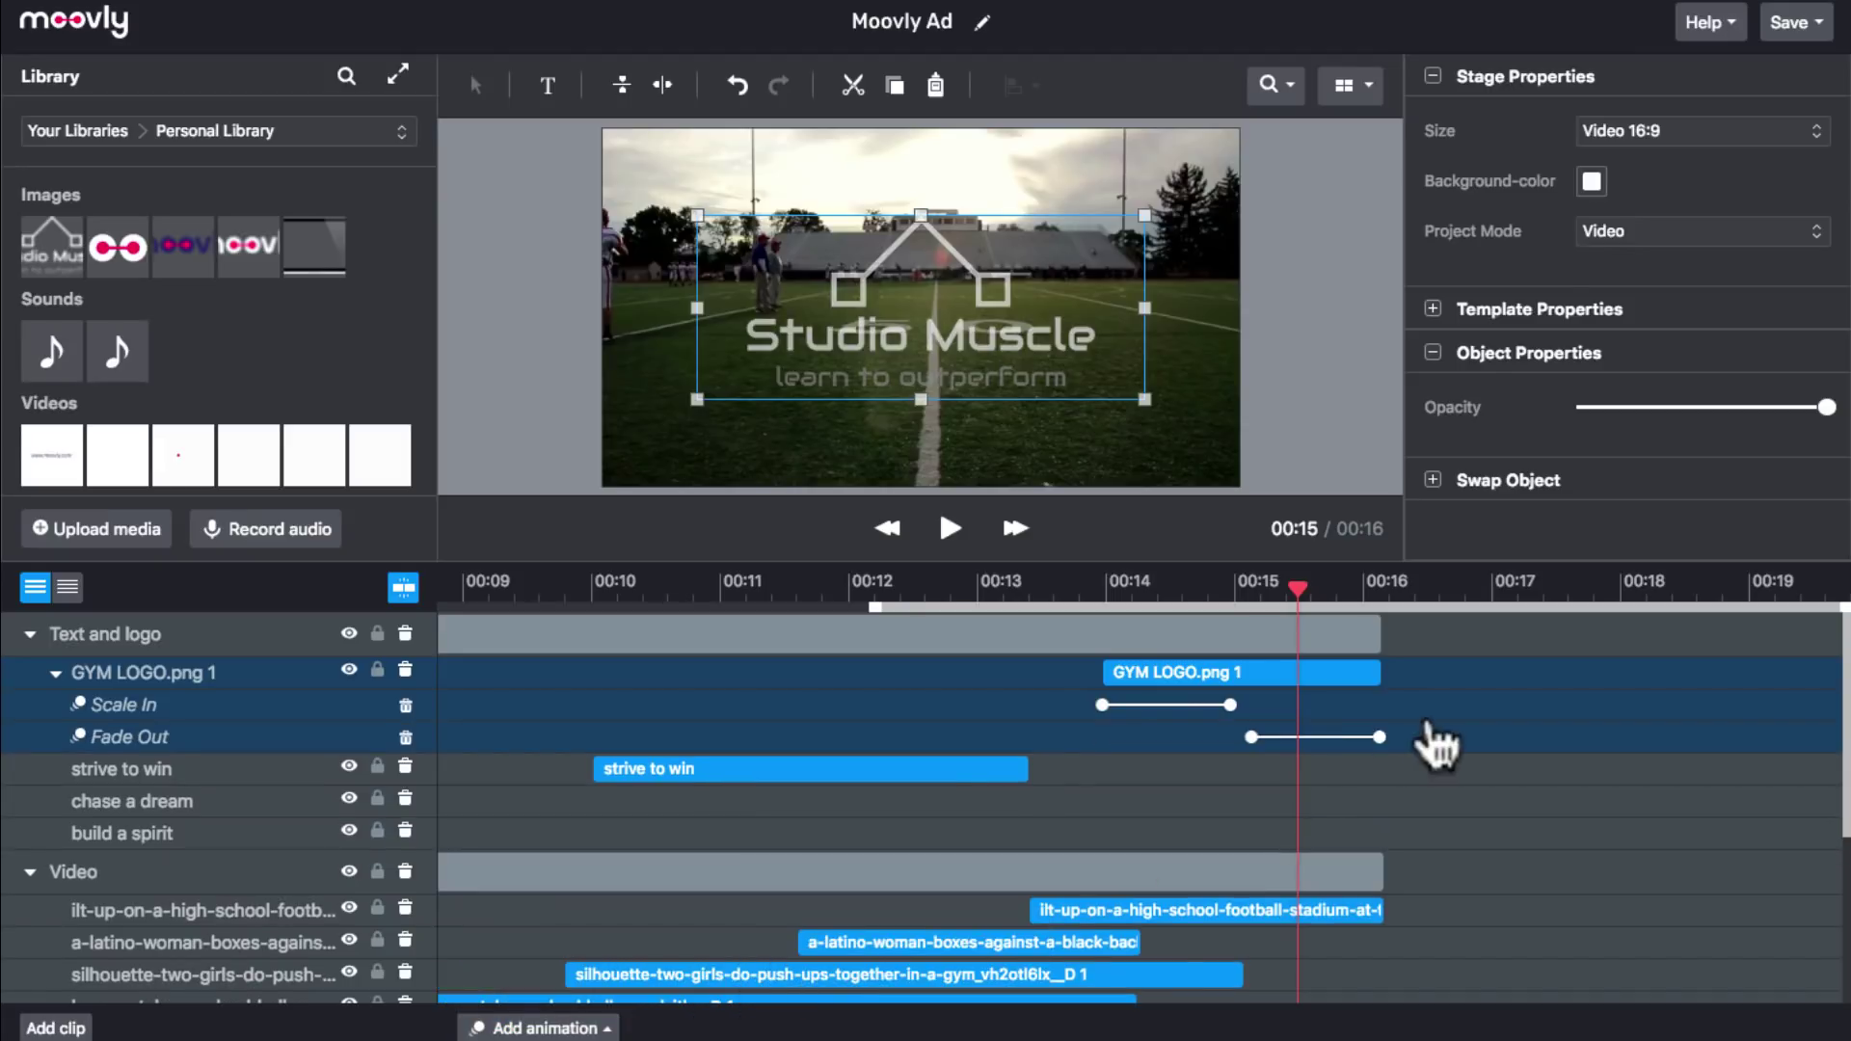
left_click_drag(1252, 739, 1297, 736)
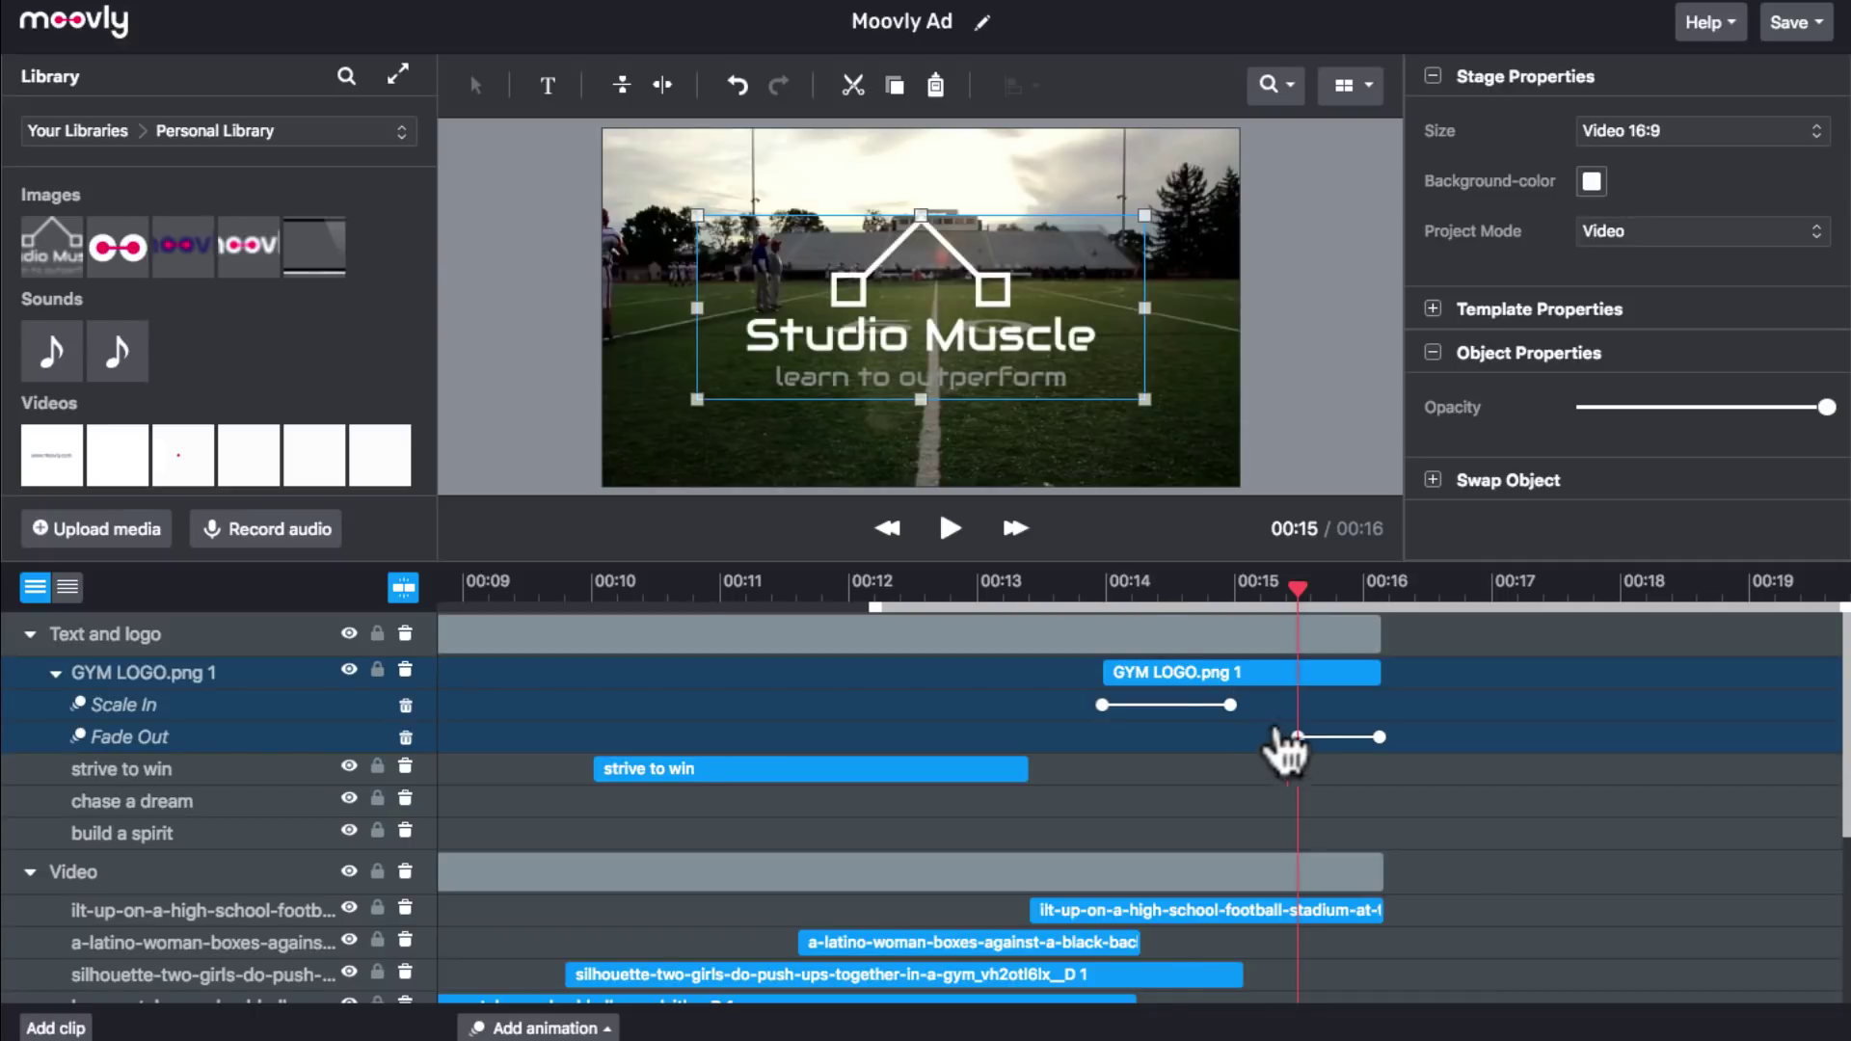
left_click(1093, 590)
left_click(933, 525)
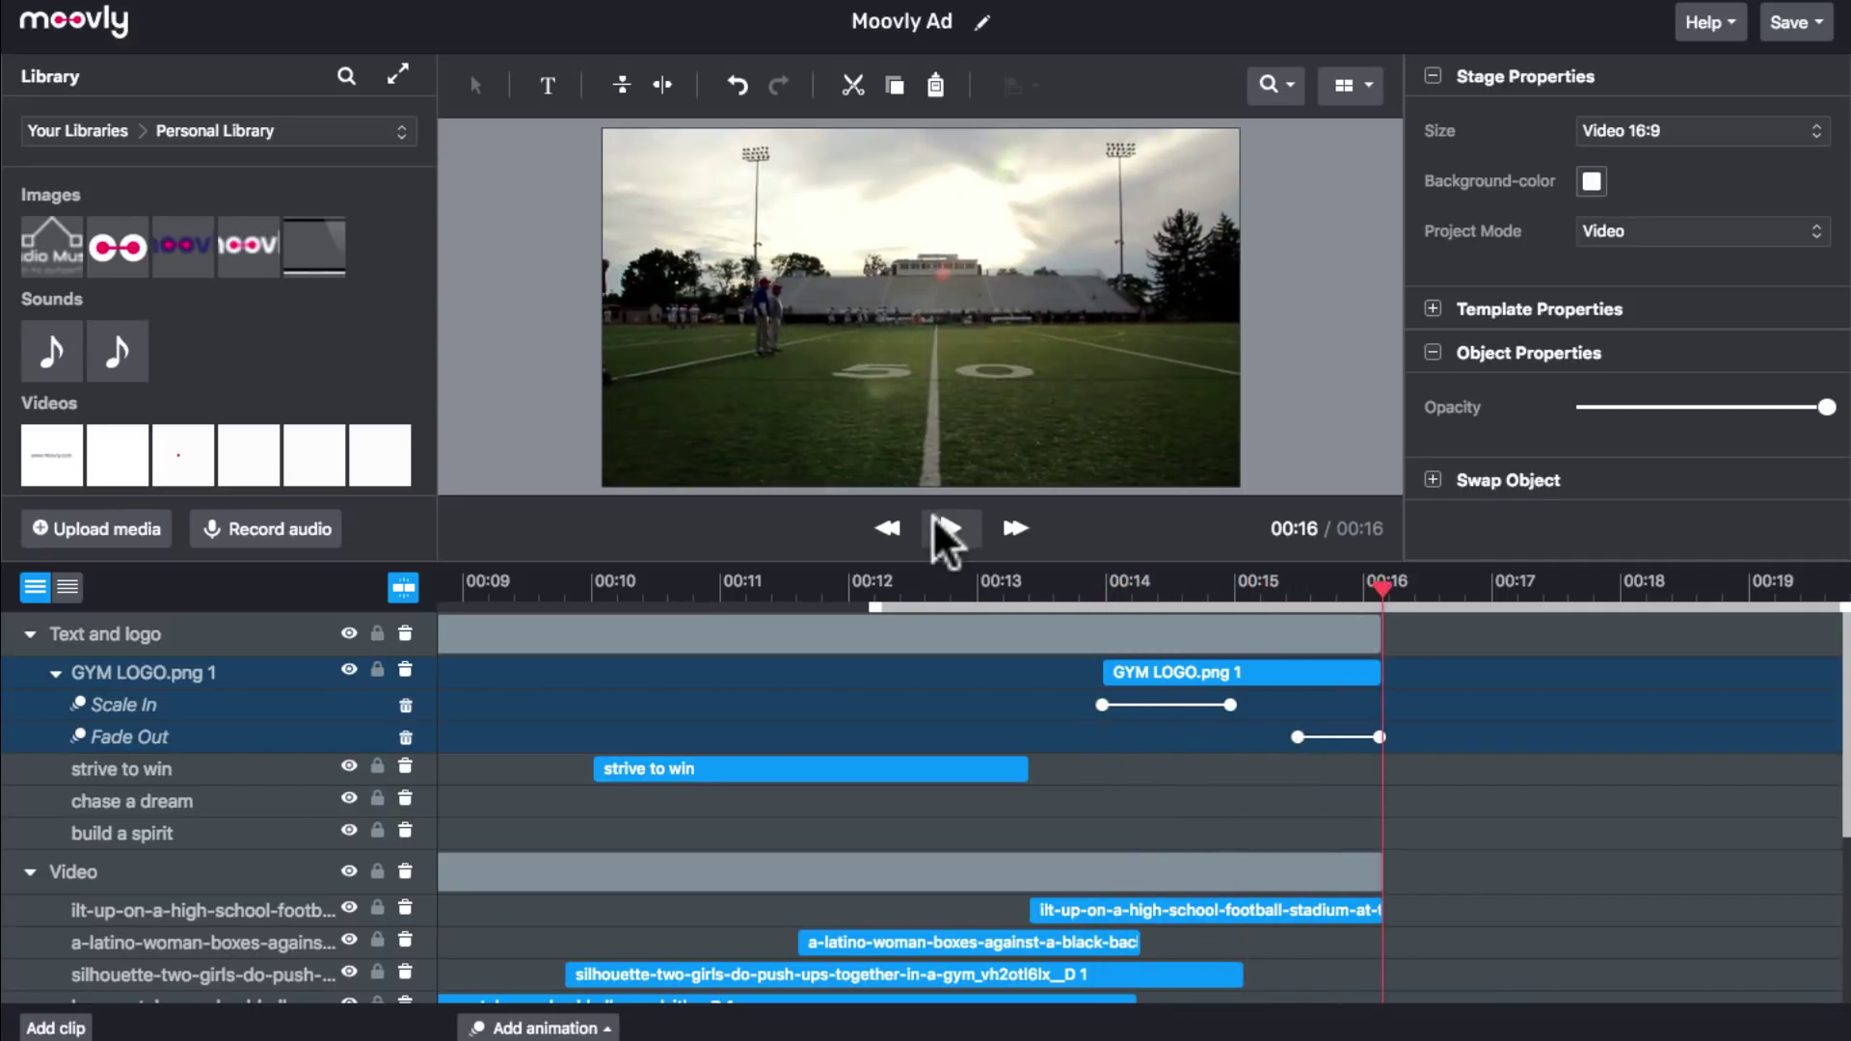
Give the football-stadium clip a Fade Out exit animation and shorten it.
left_click(1323, 909)
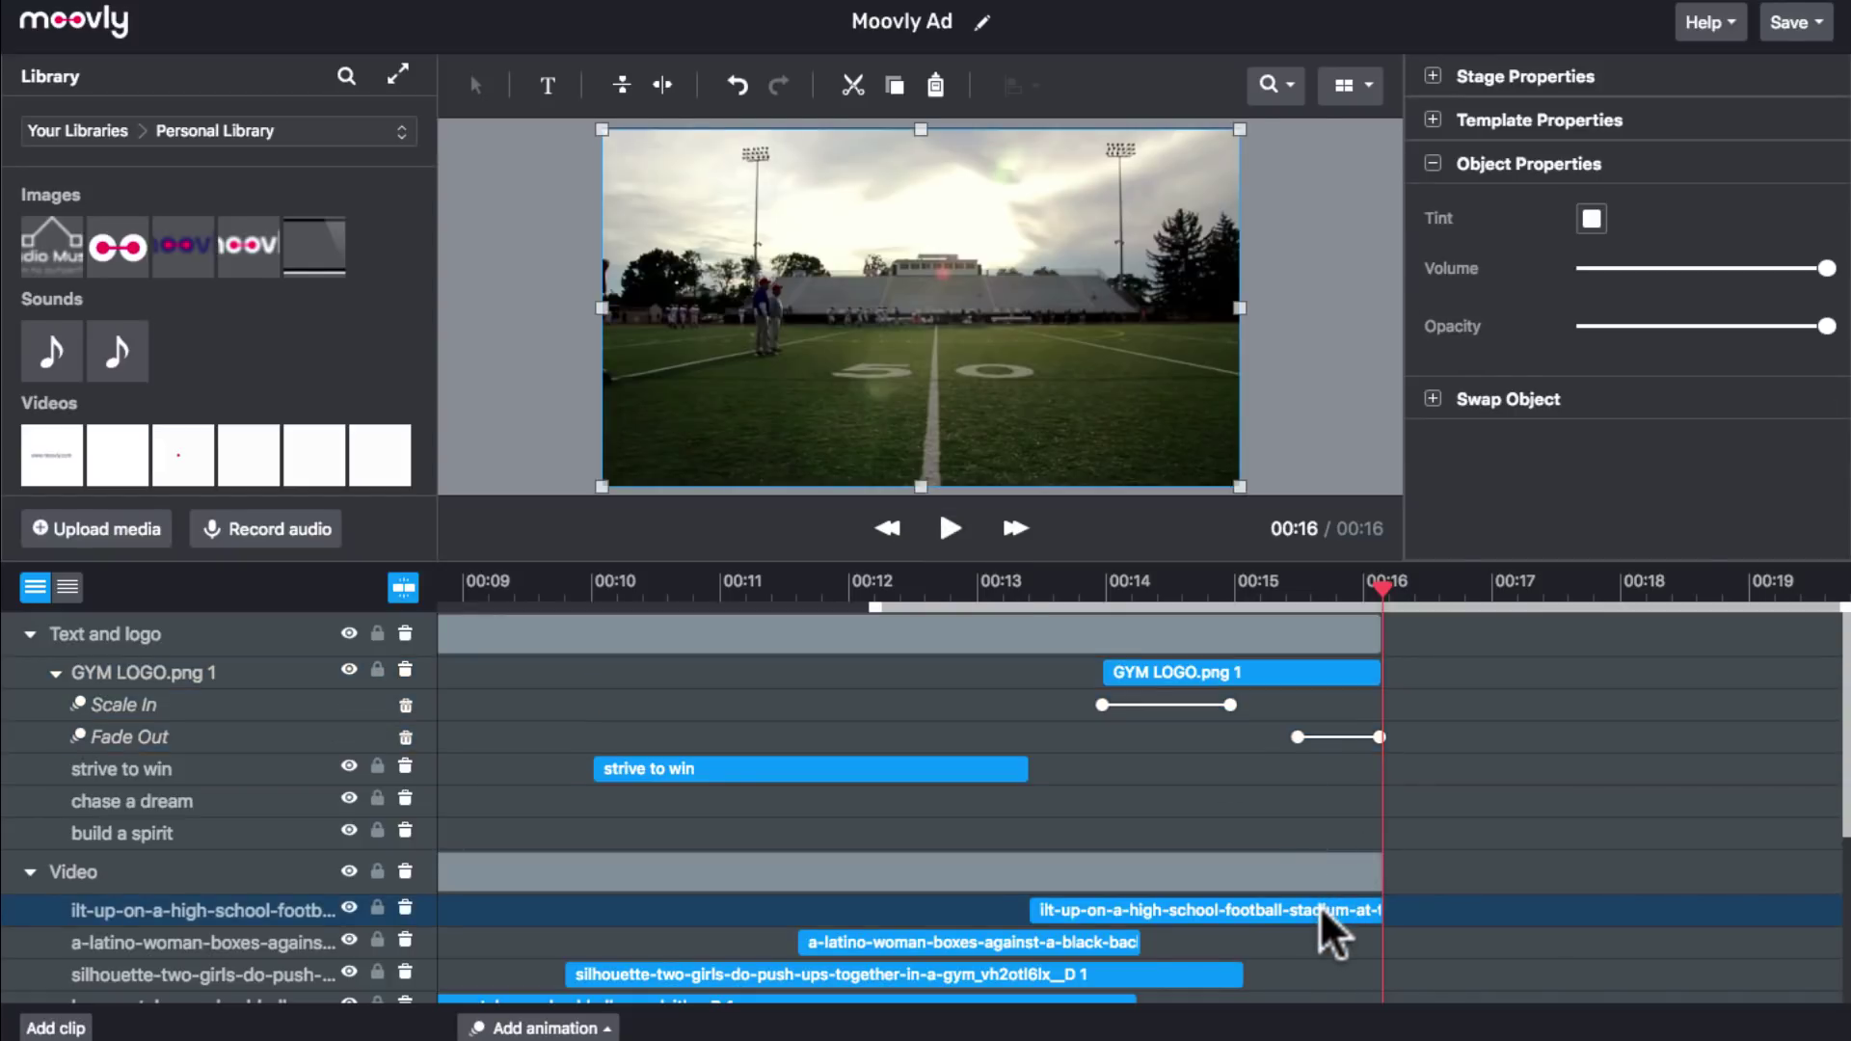
left_click(547, 1028)
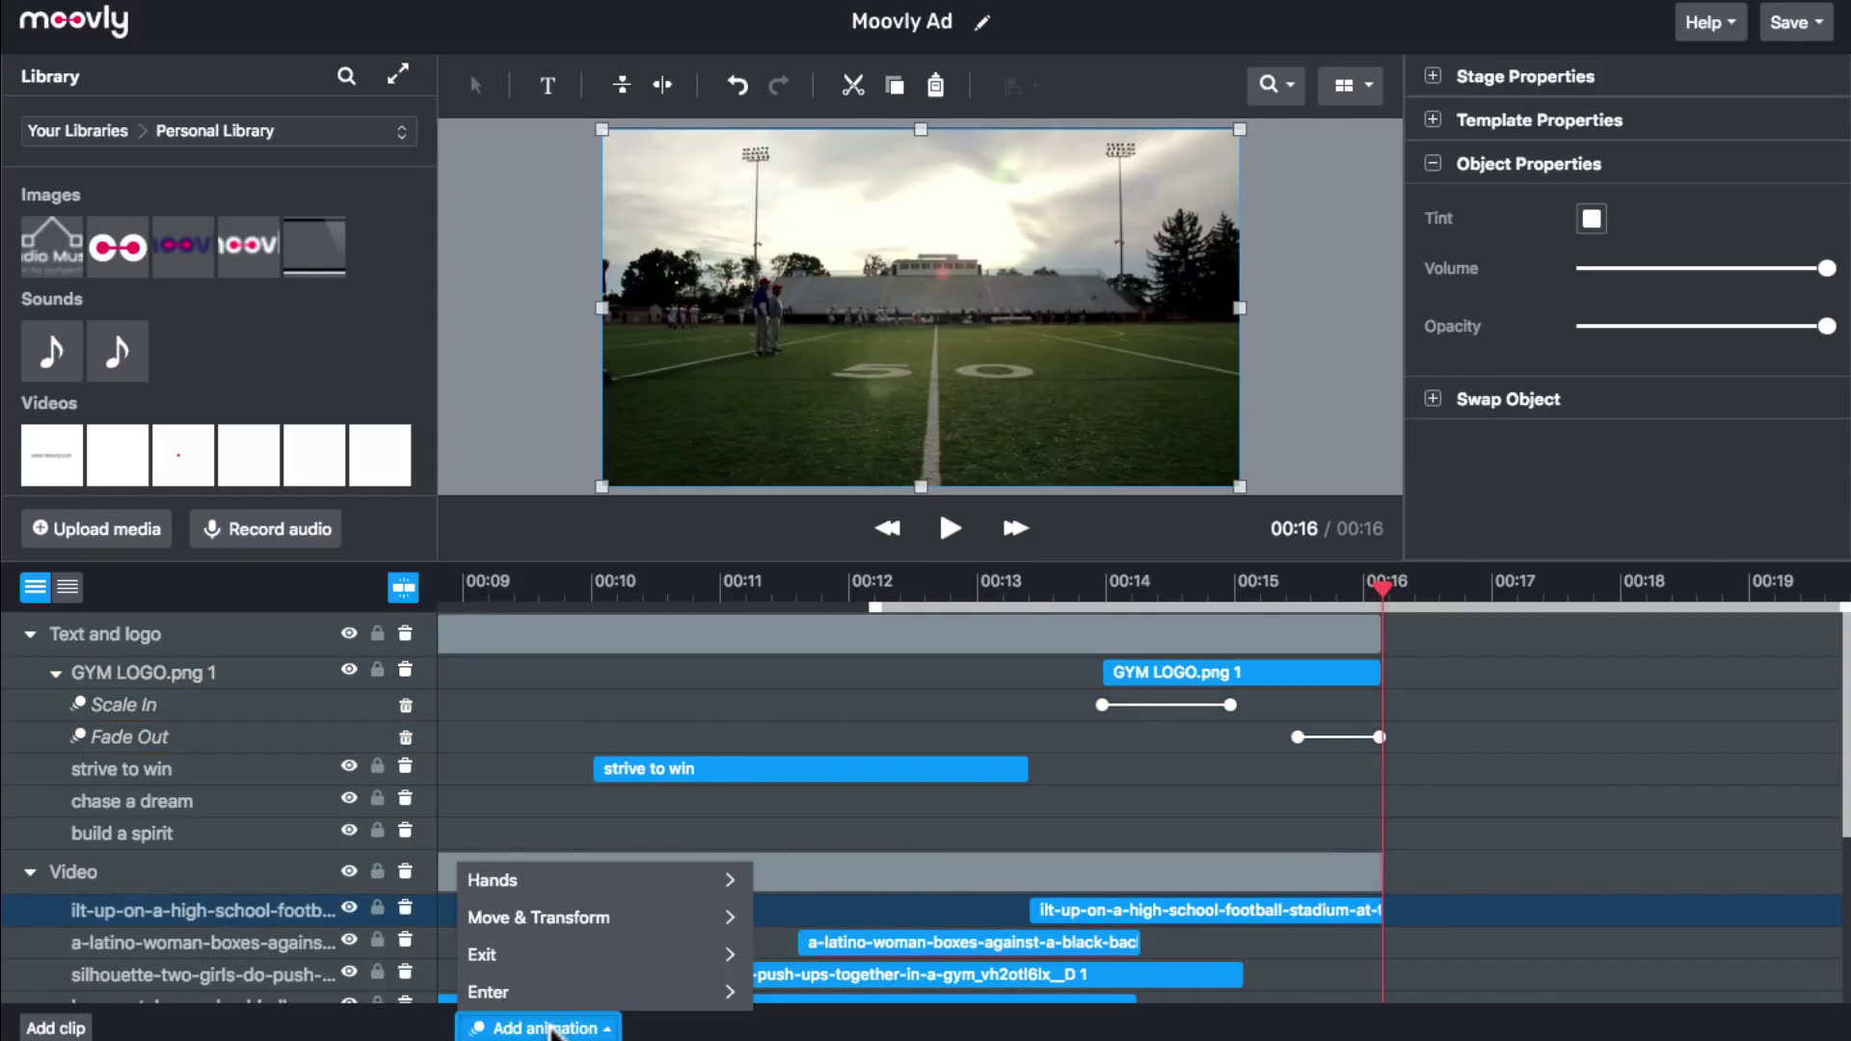
mouse_move(526, 956)
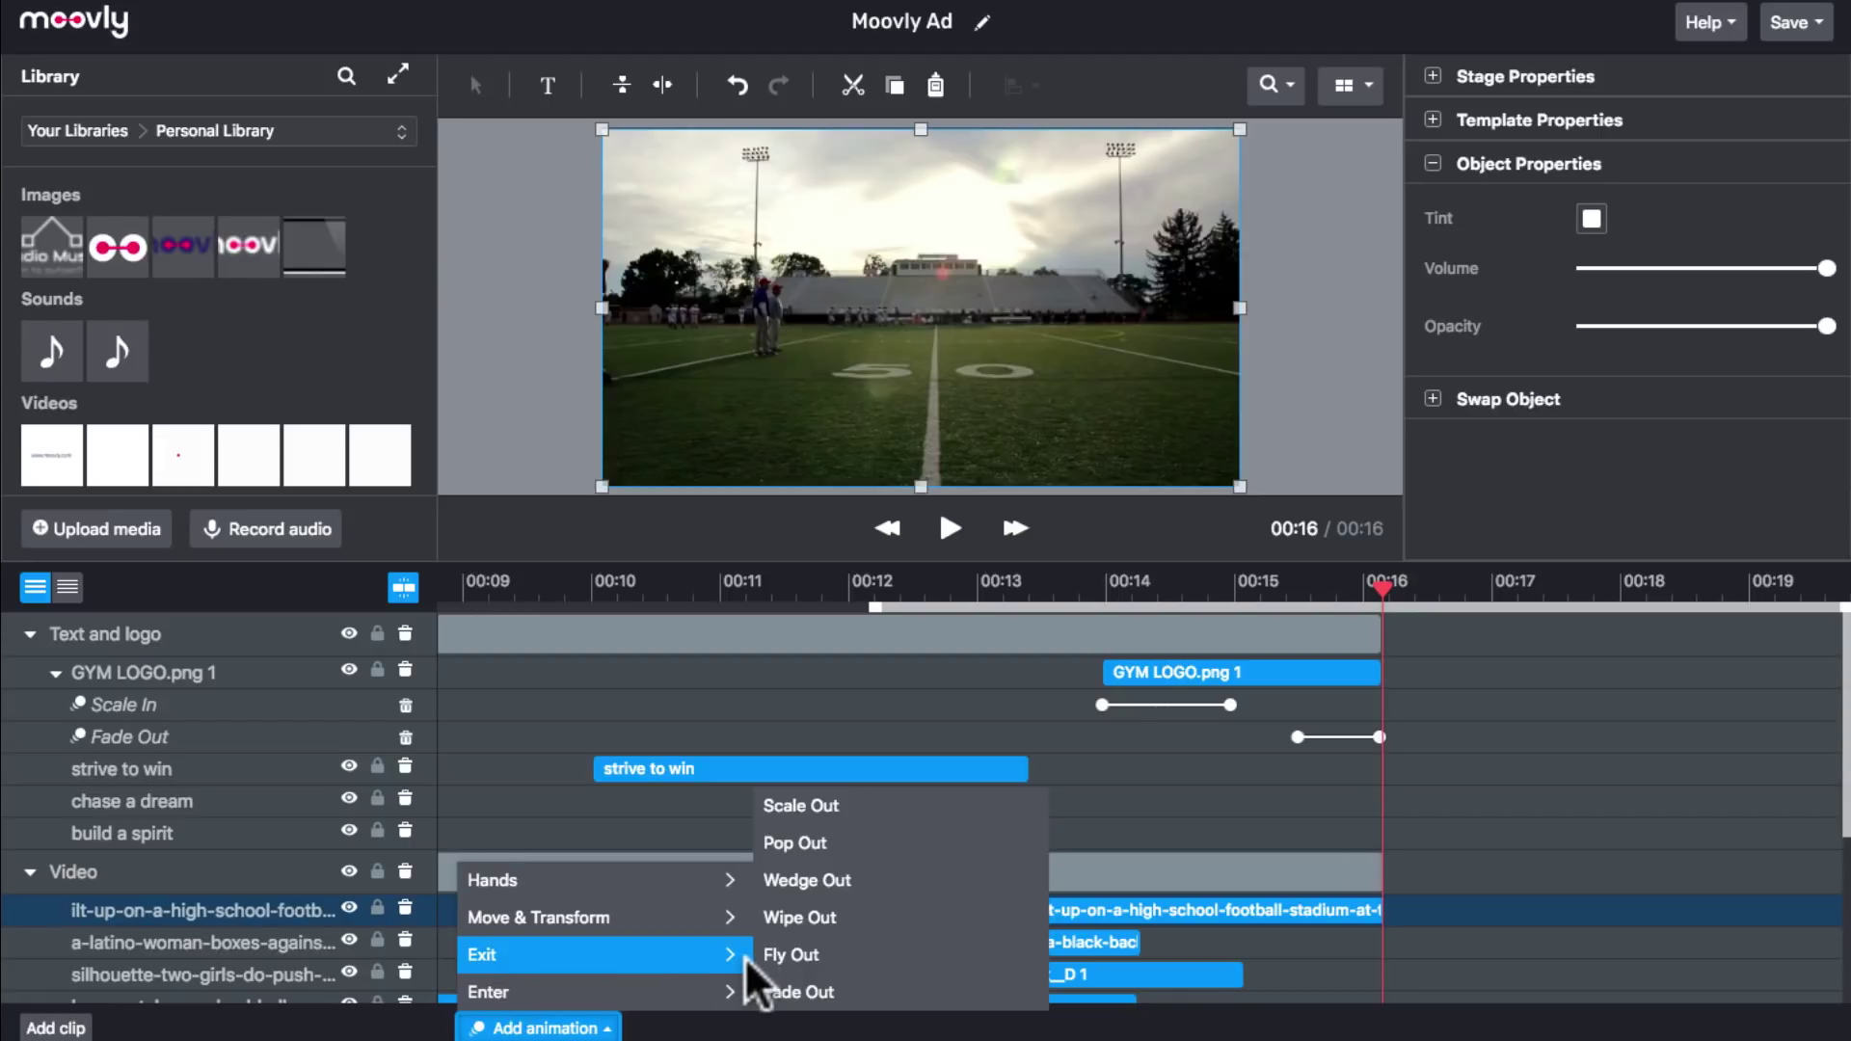
left_click(795, 992)
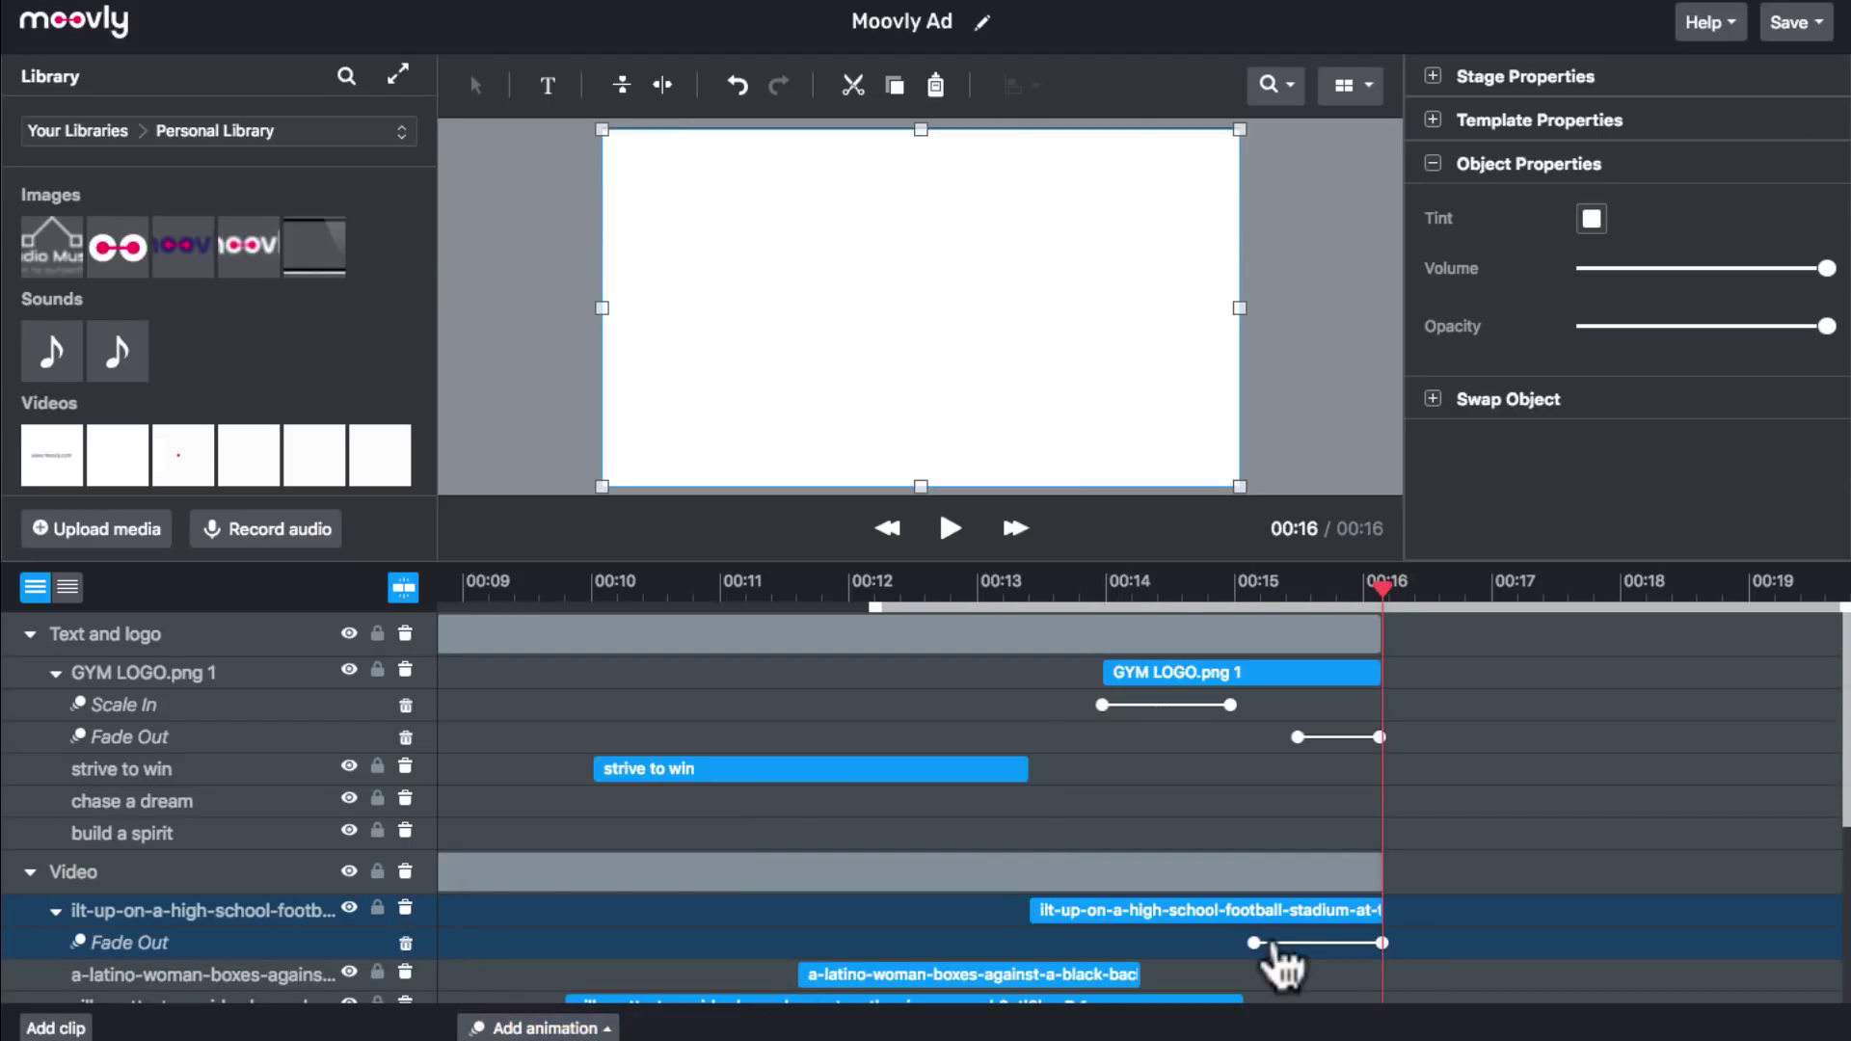
left_click_drag(1254, 943, 1301, 943)
Delay the stadium clip's fade-out start to about 00:15.3 and preview the ending fades.
left_click(1243, 583)
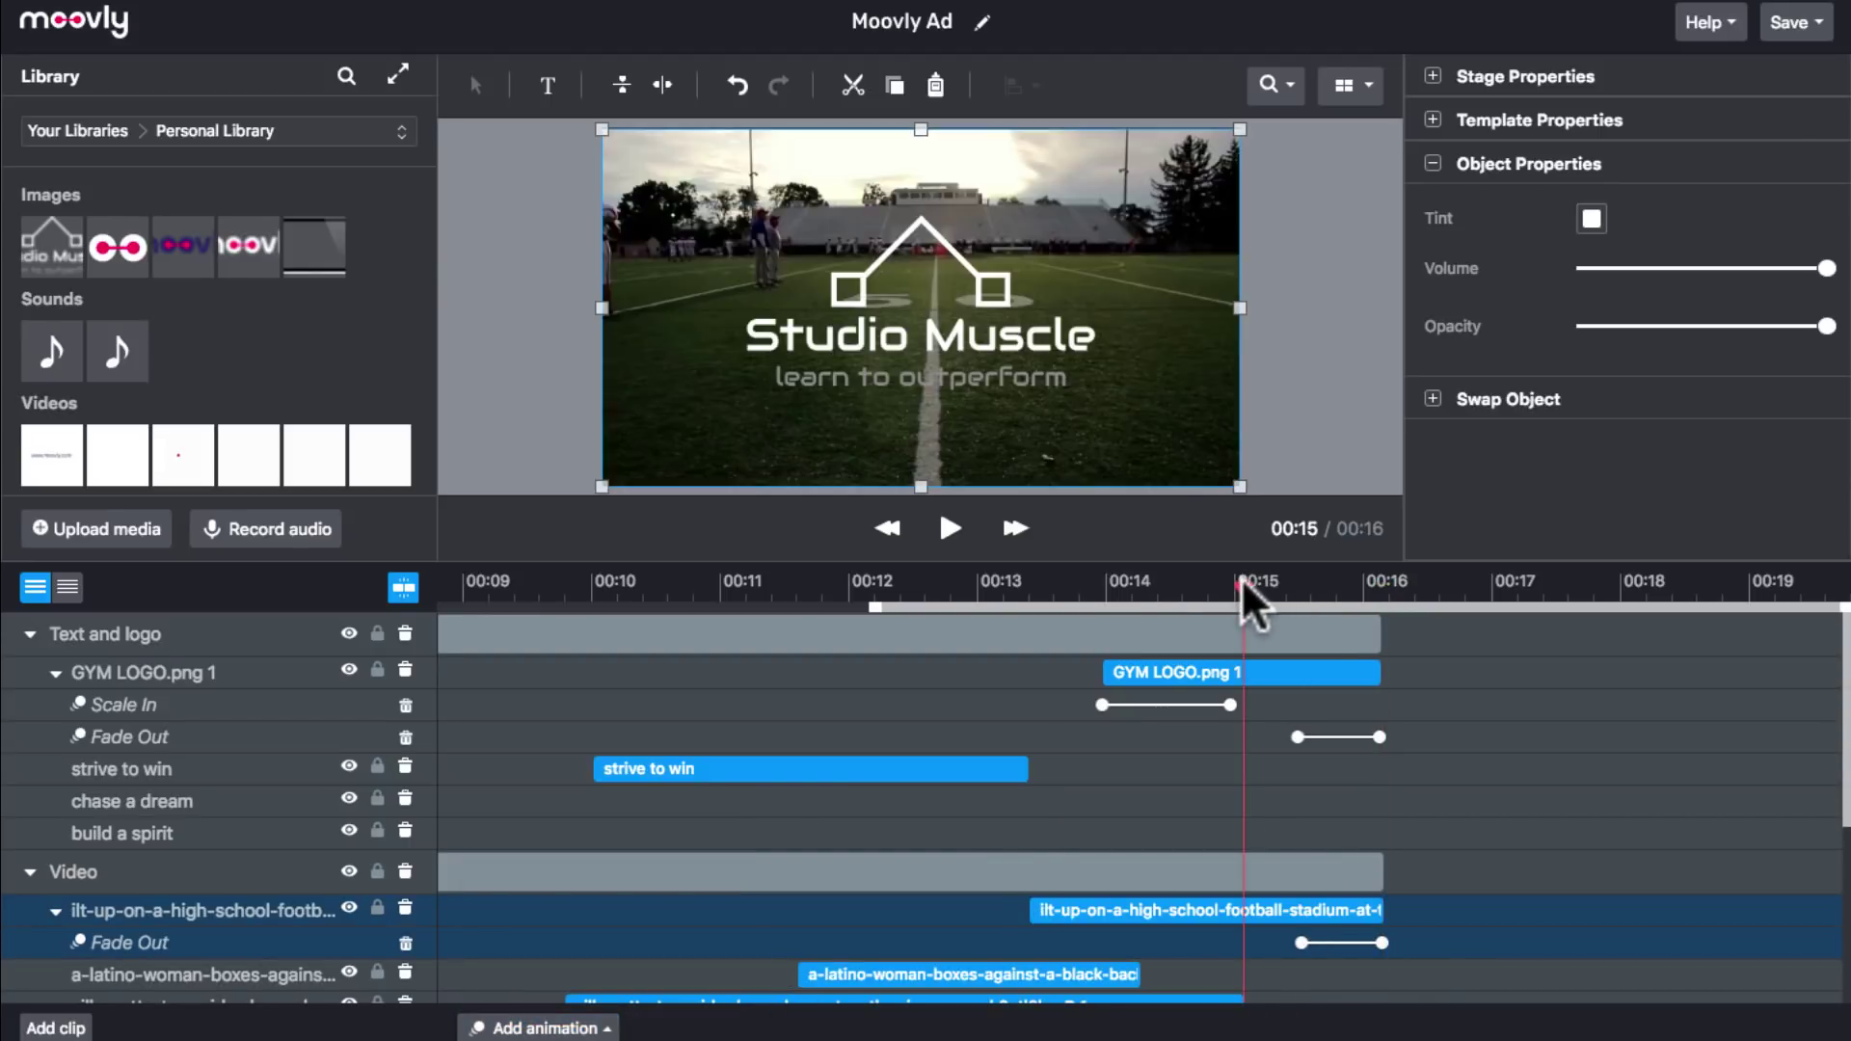
left_click(1266, 584)
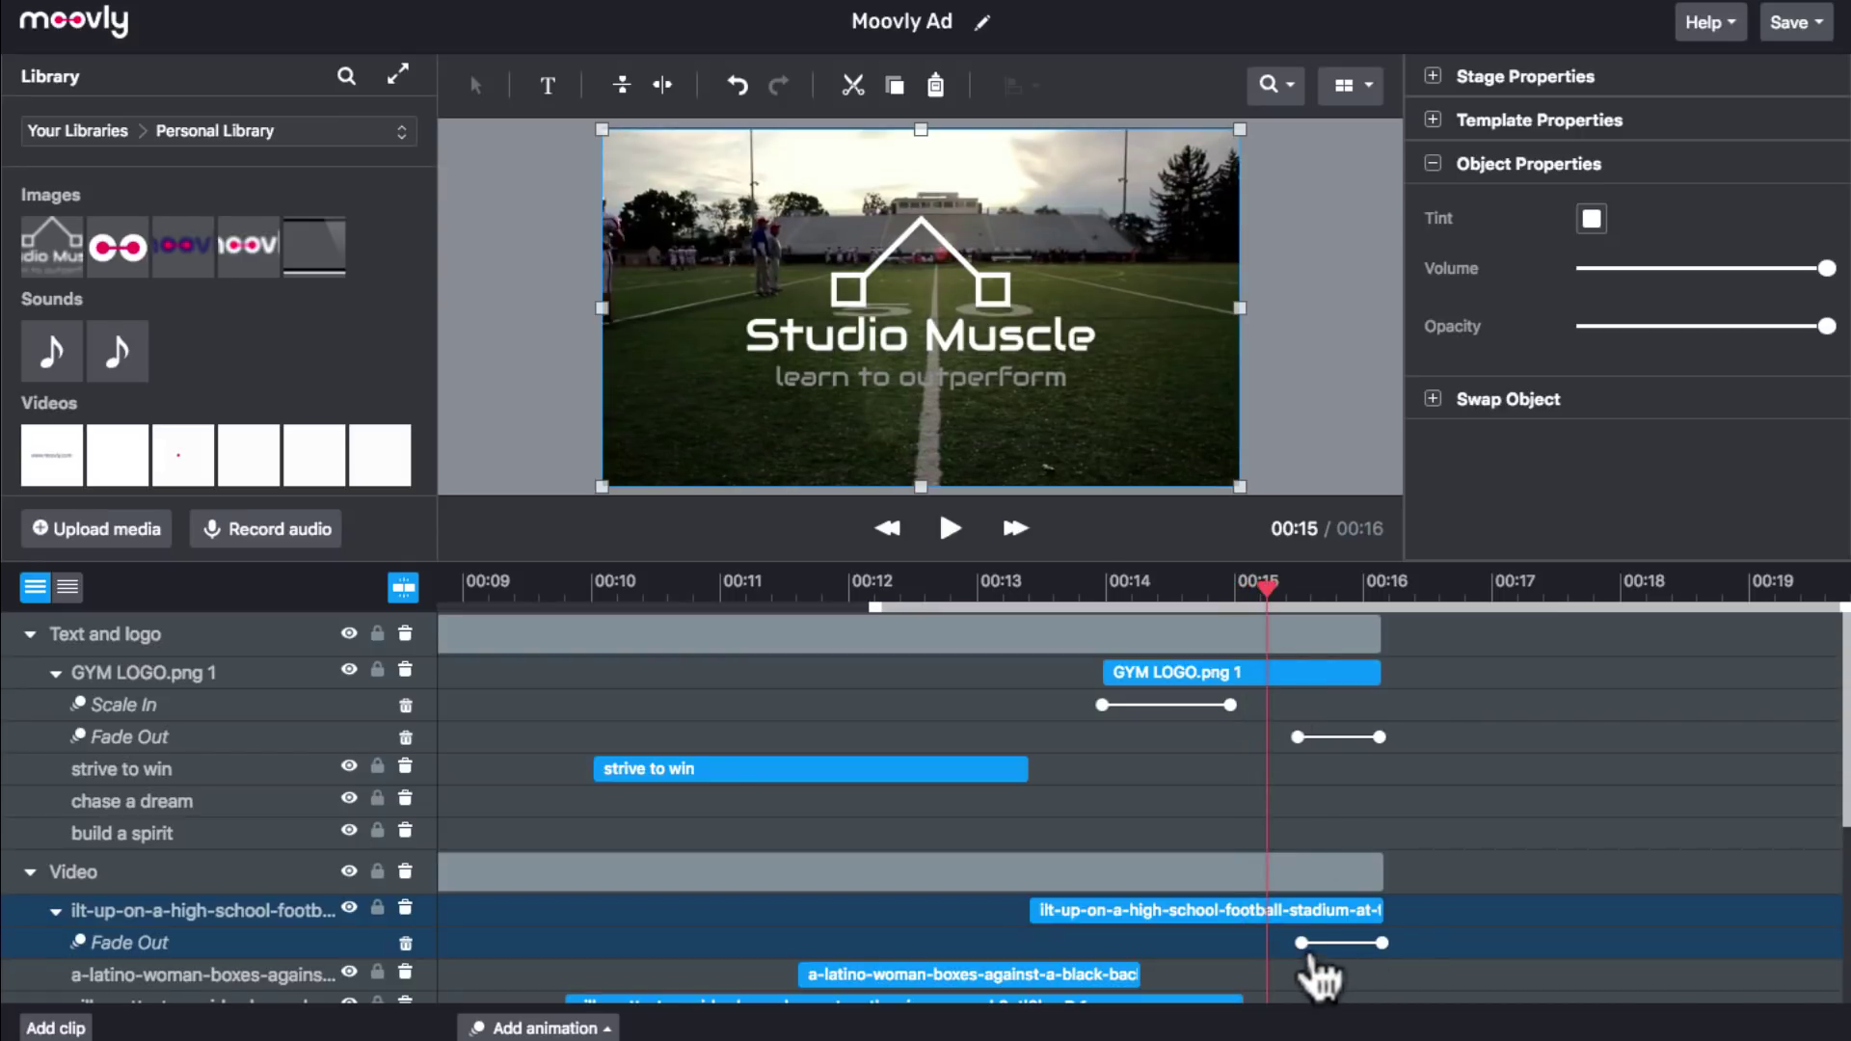
left_click_drag(1301, 943, 1315, 943)
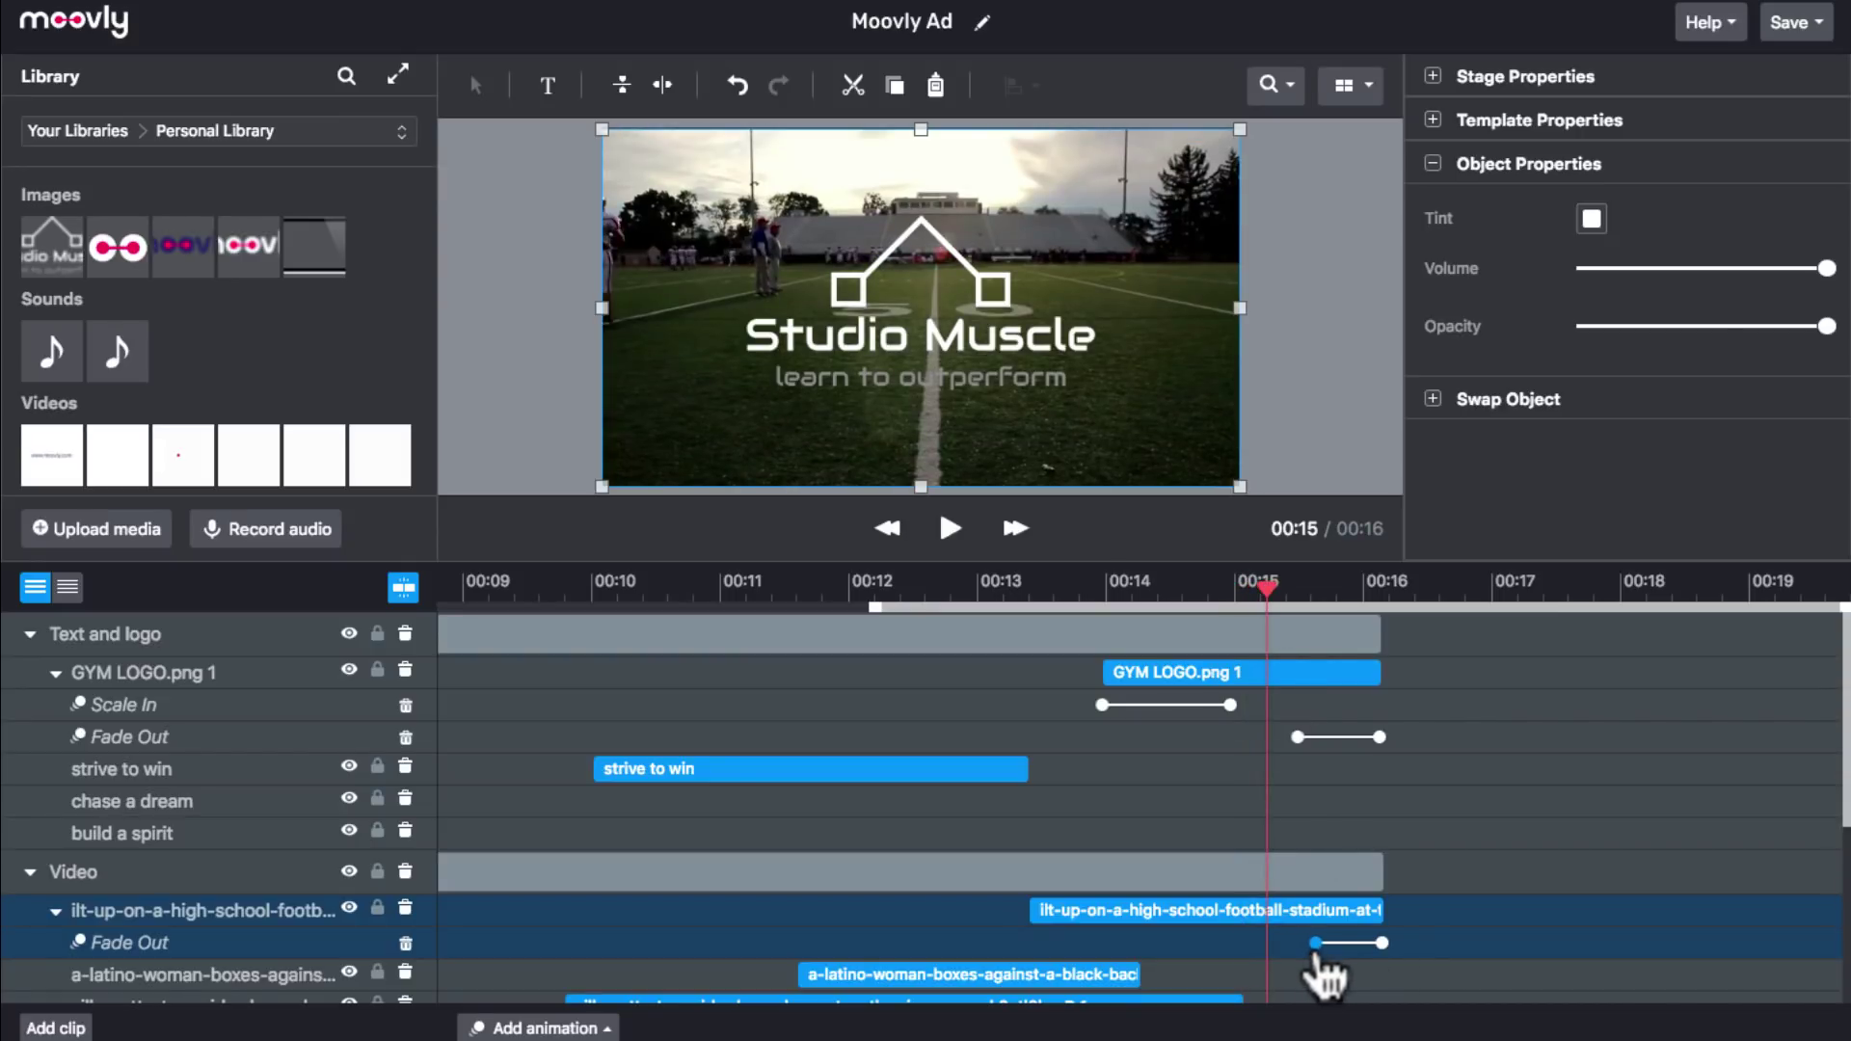
scroll(1317, 973, "down", 1)
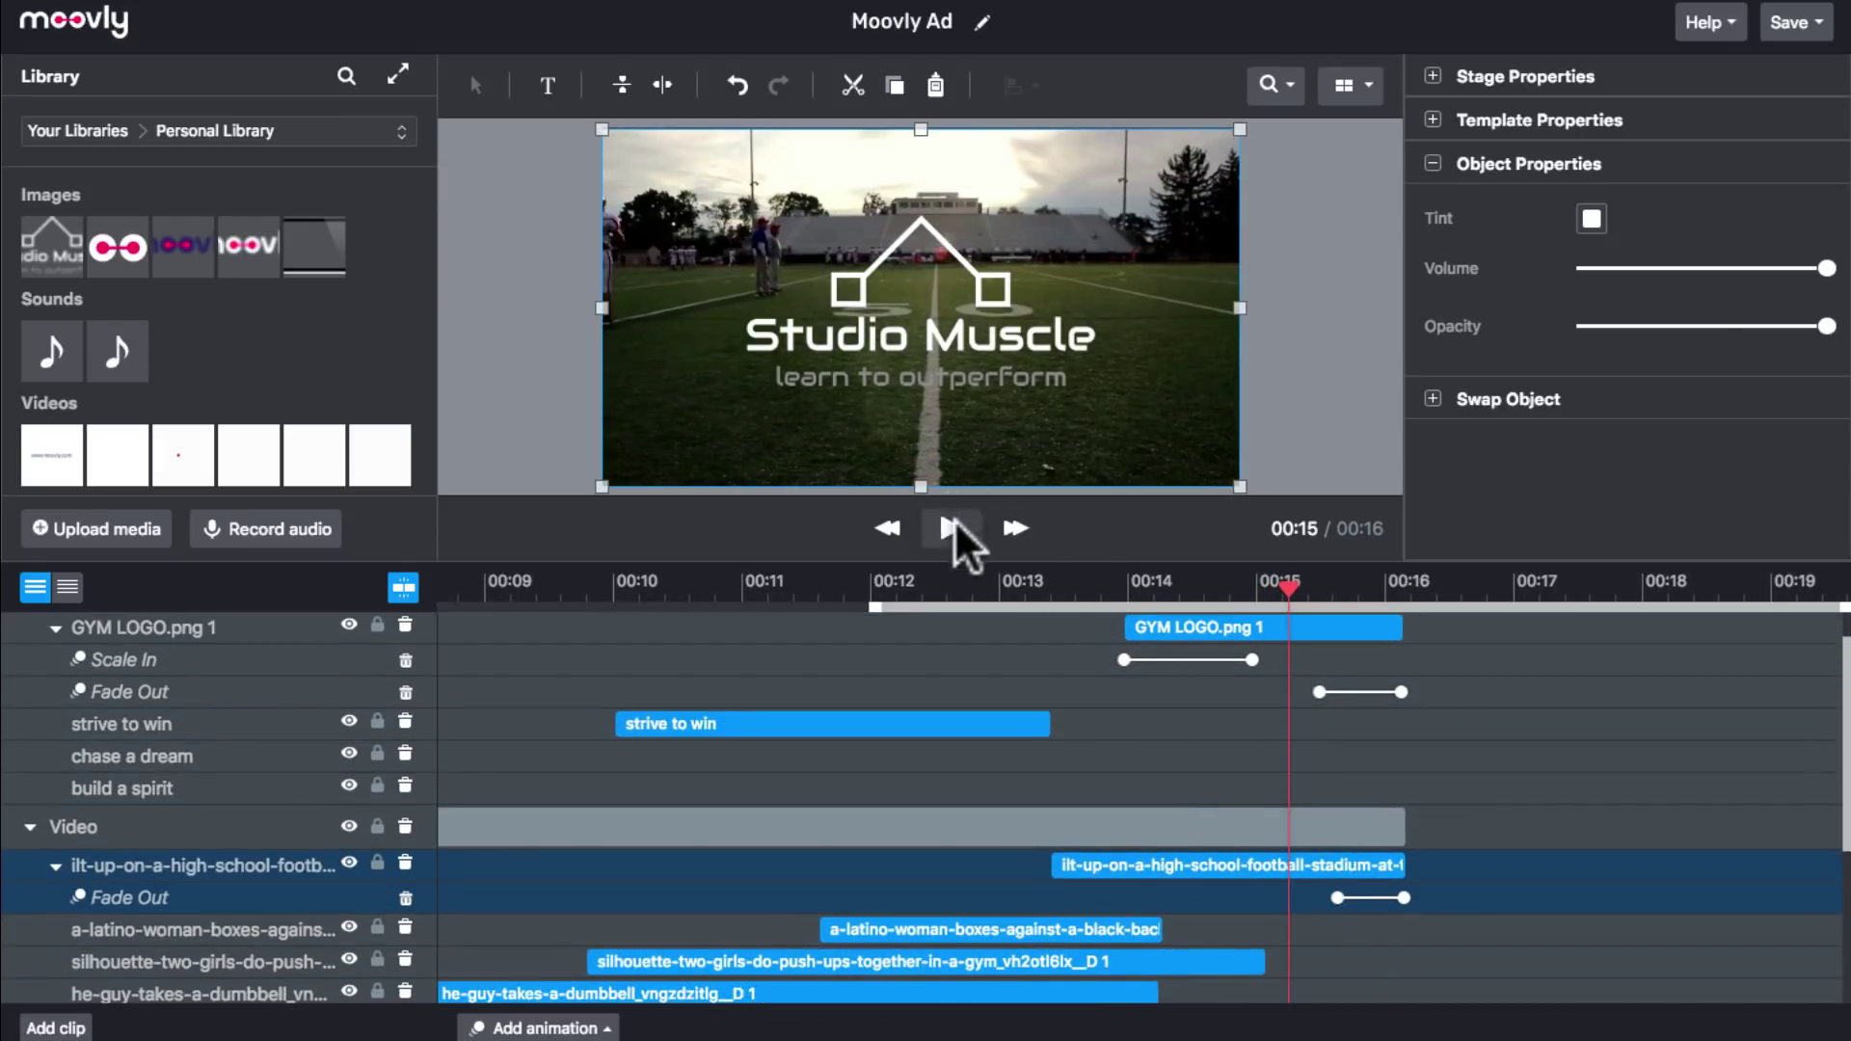
left_click(950, 529)
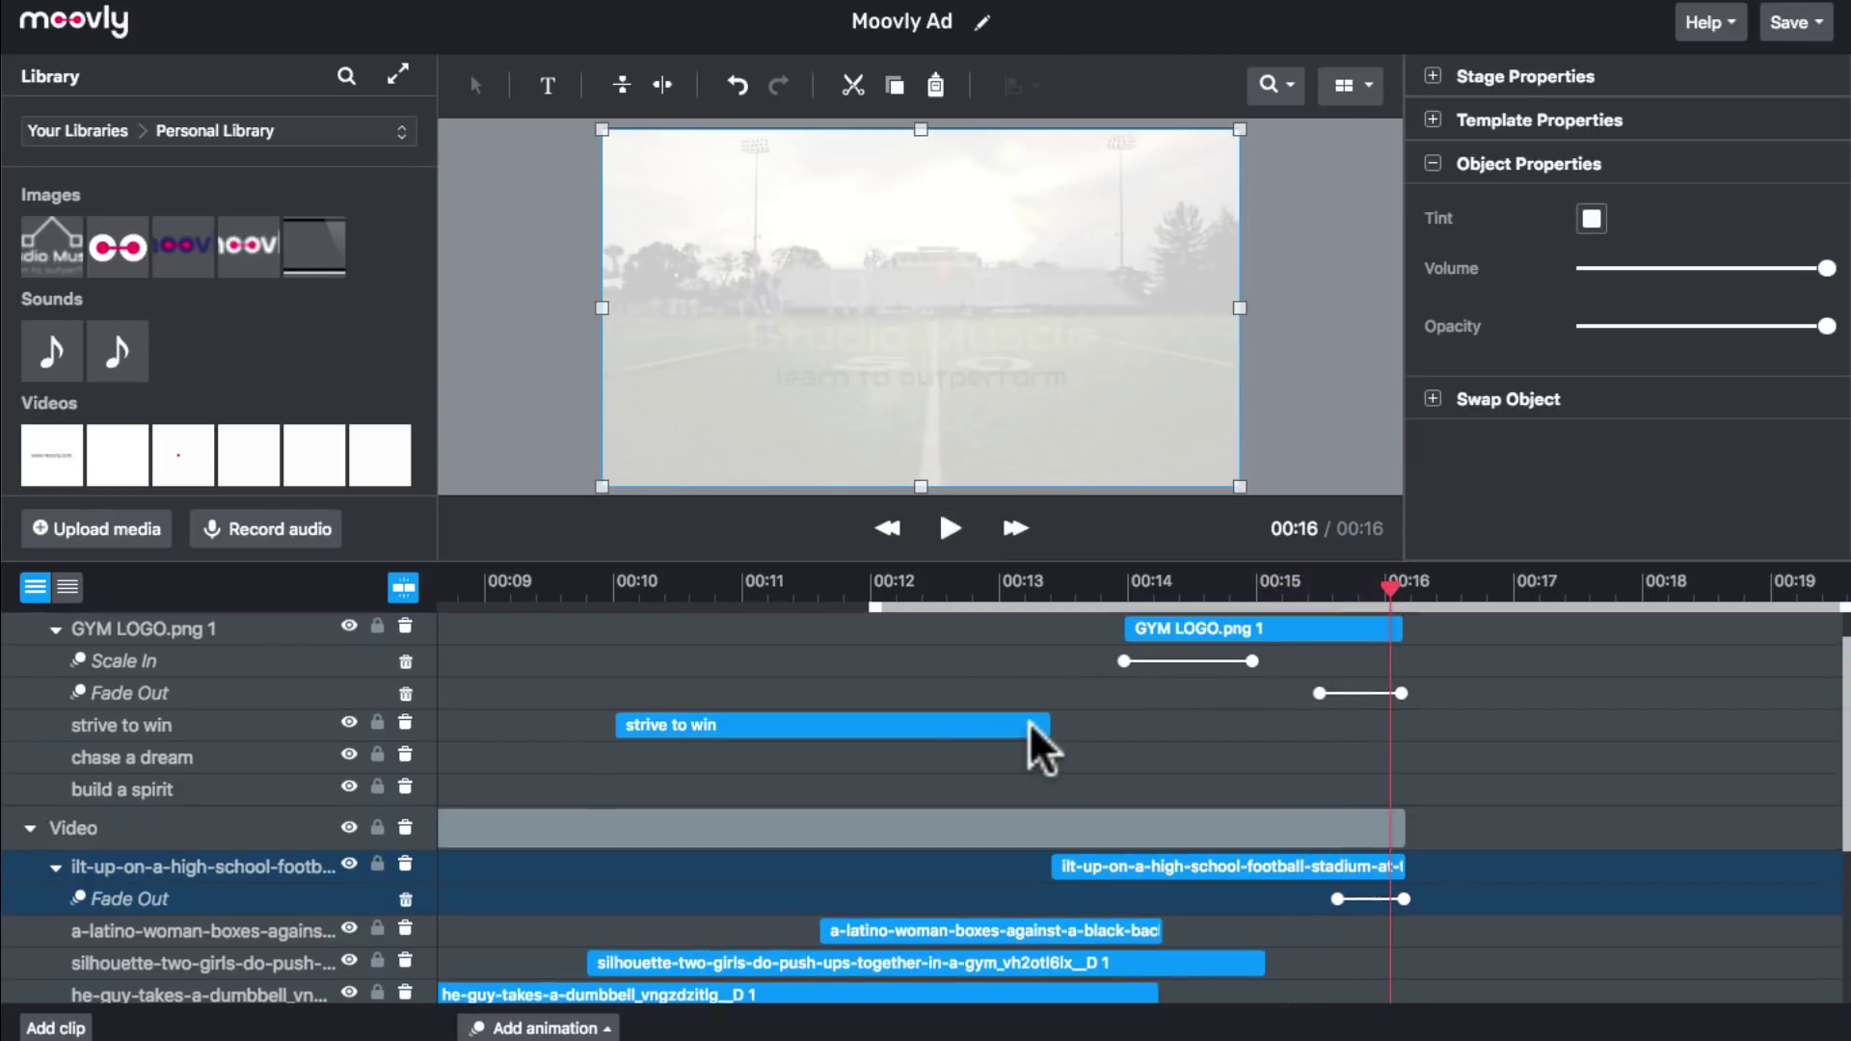
scroll(1037, 743, "up", 1)
scroll(1032, 757, "left", 5)
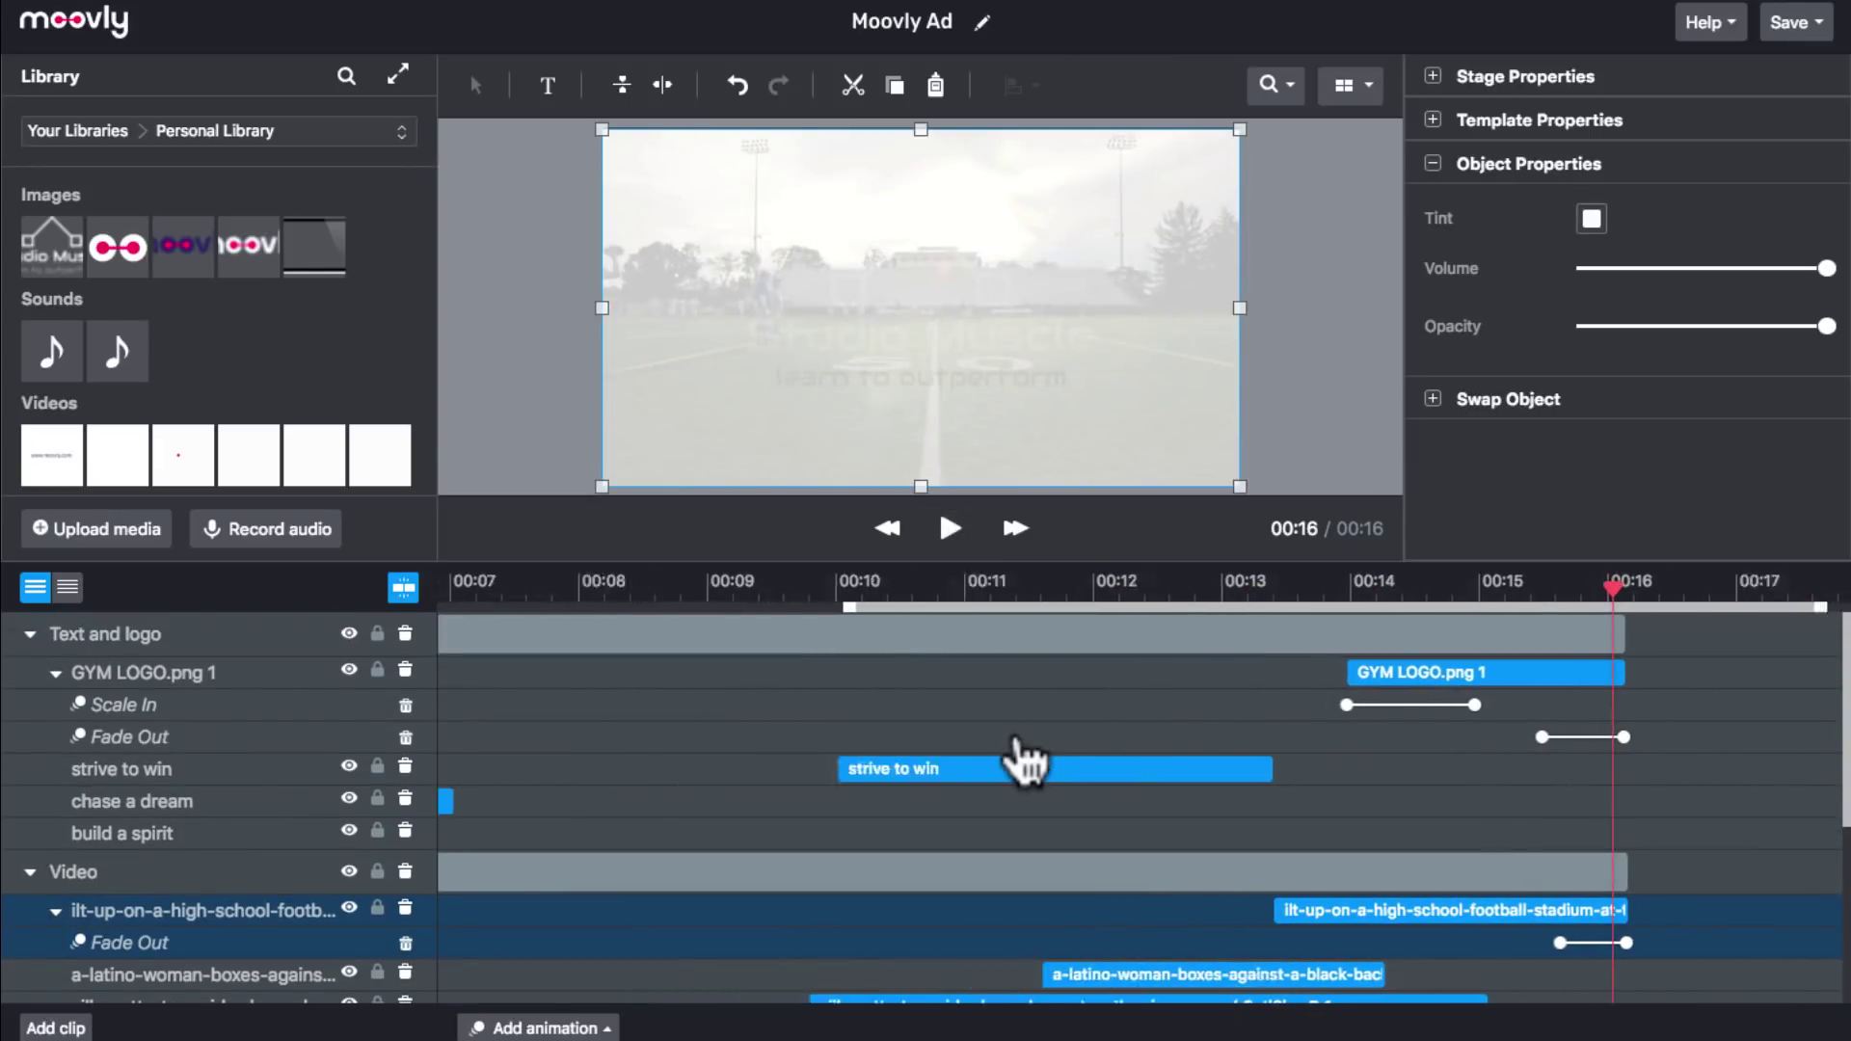
scroll(1024, 761, "left", 3)
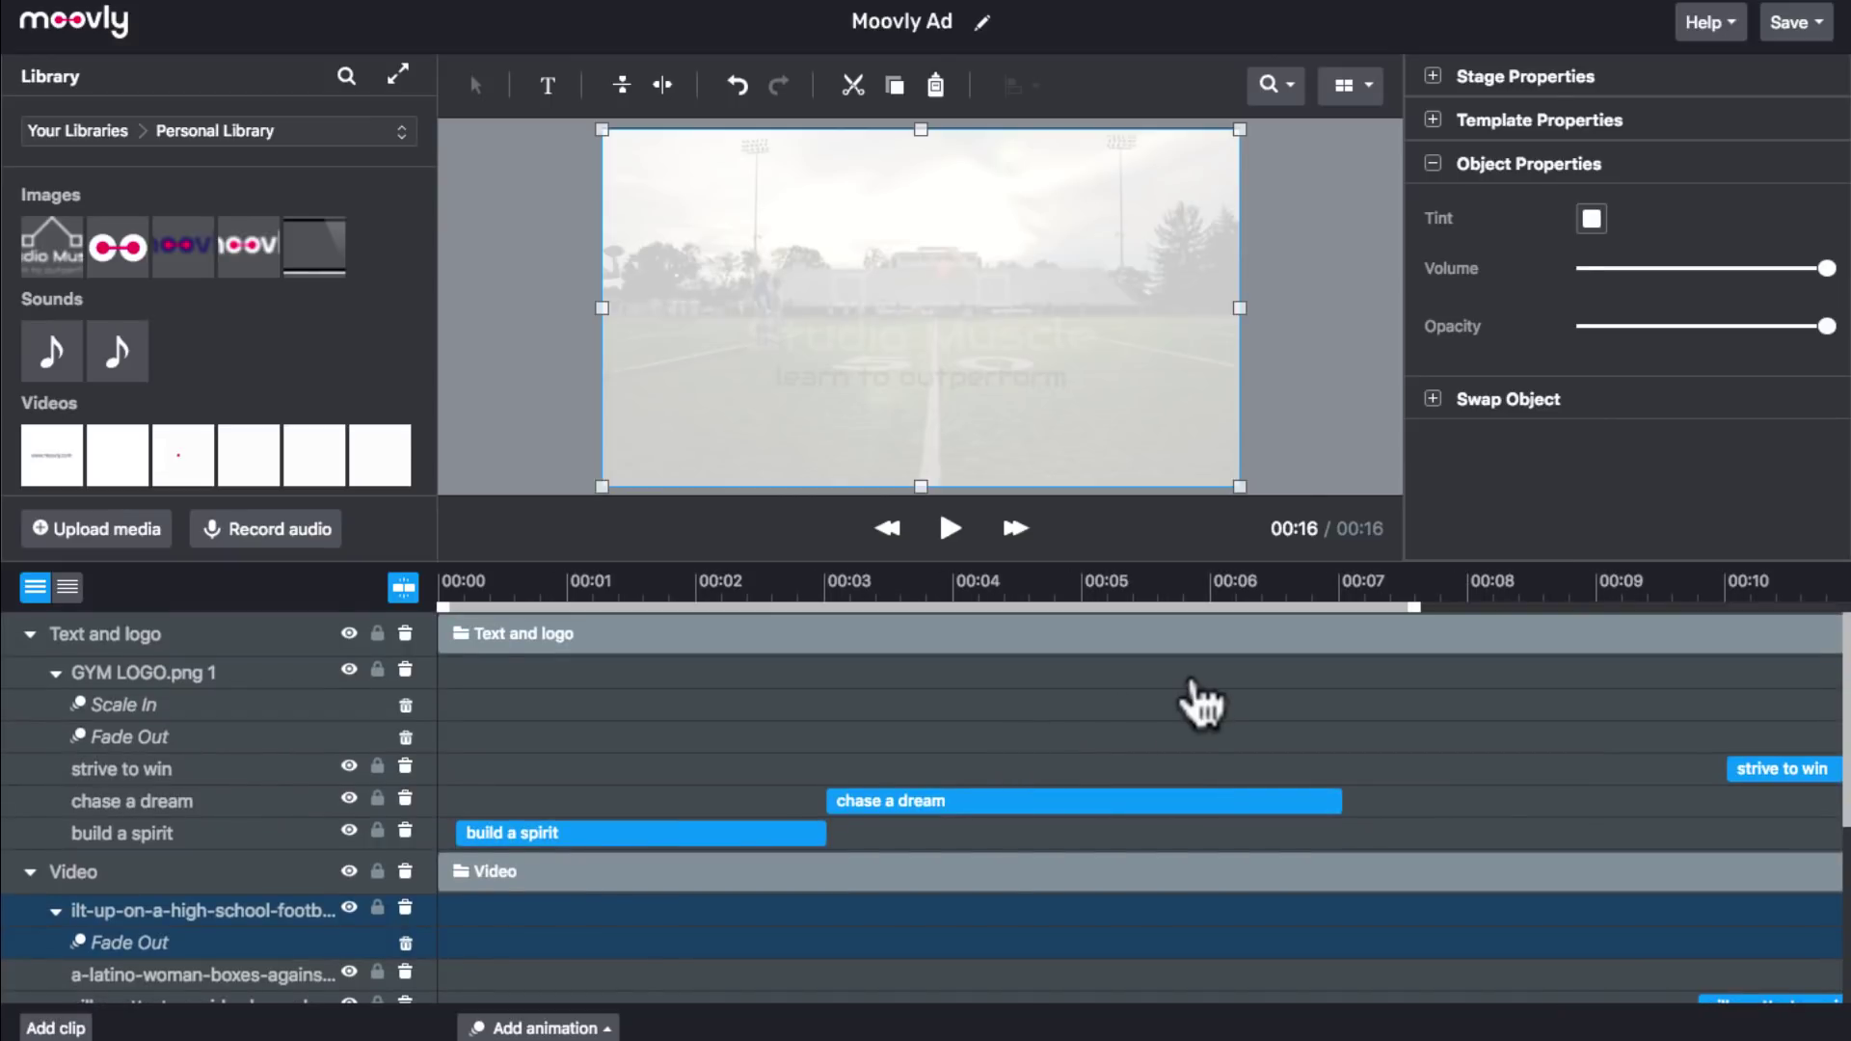
Save the project, open the Moovly Ad project page, and play the 16-second ad.
left_click(1791, 29)
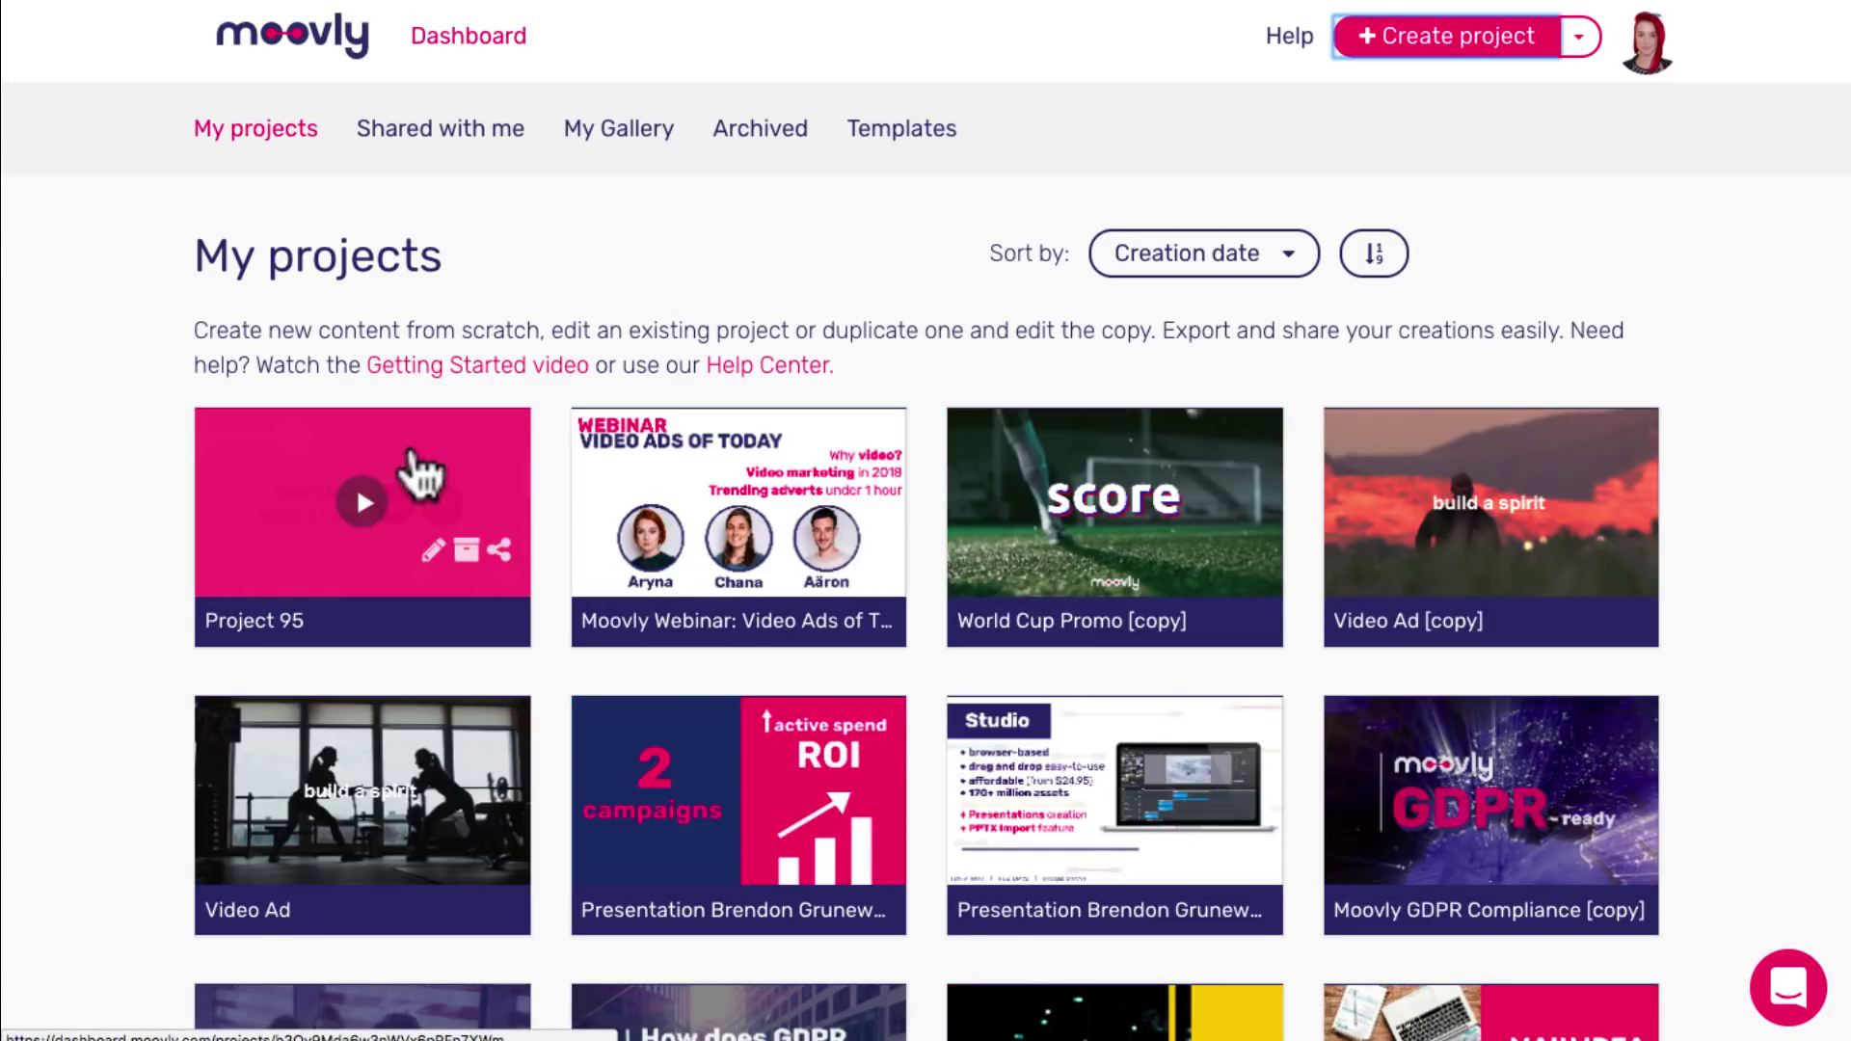
left_click(412, 453)
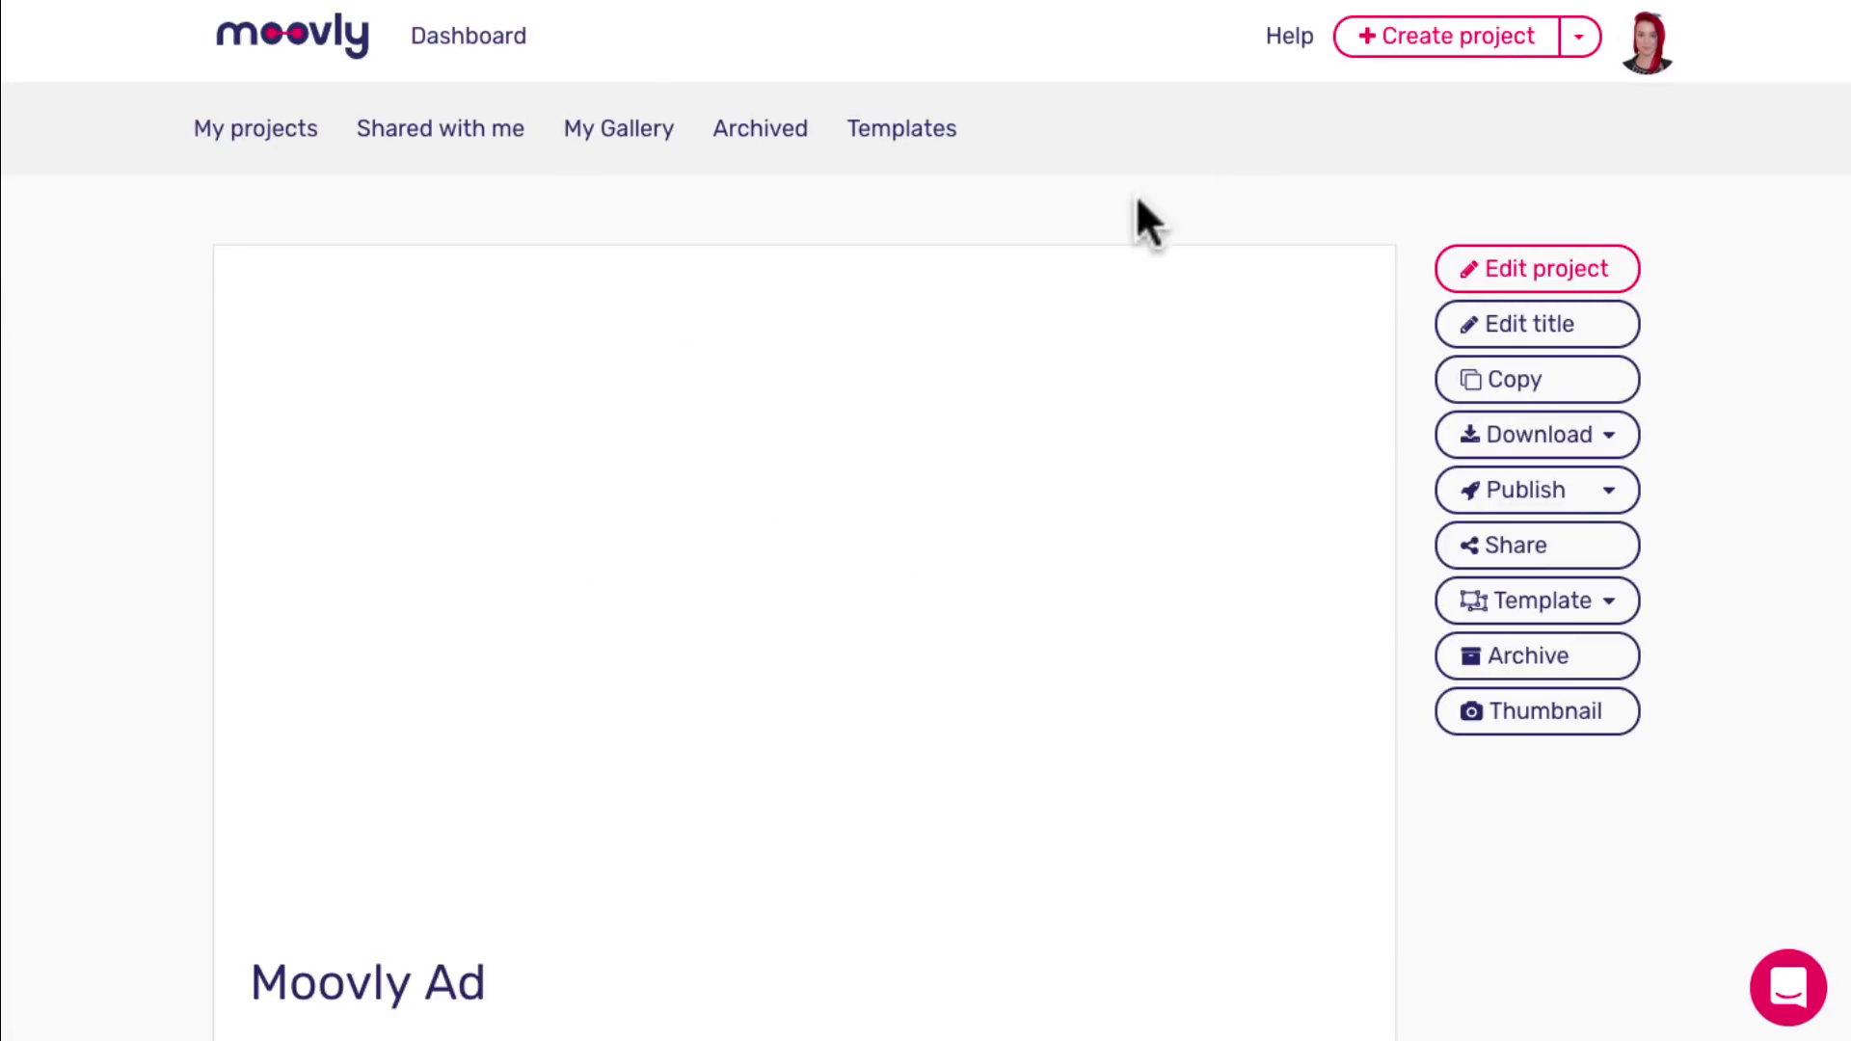
scroll(1137, 207, "down", 1)
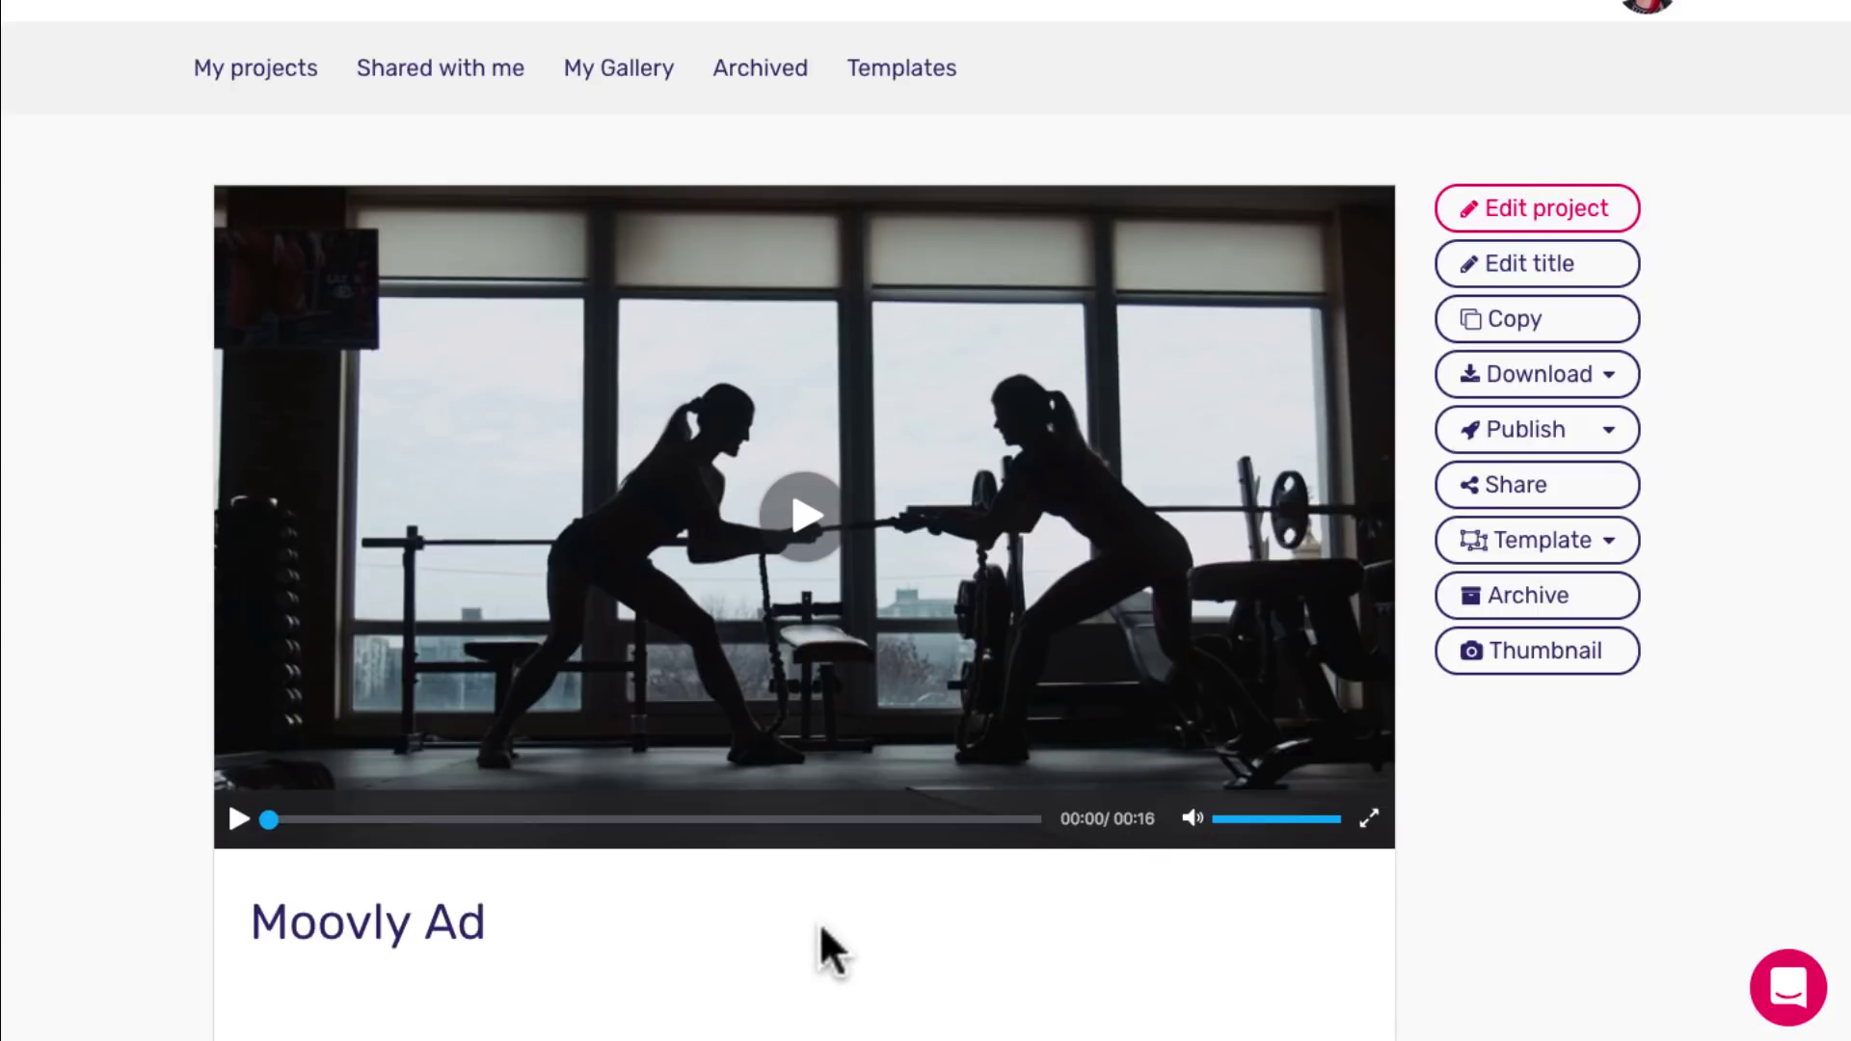
key("space")
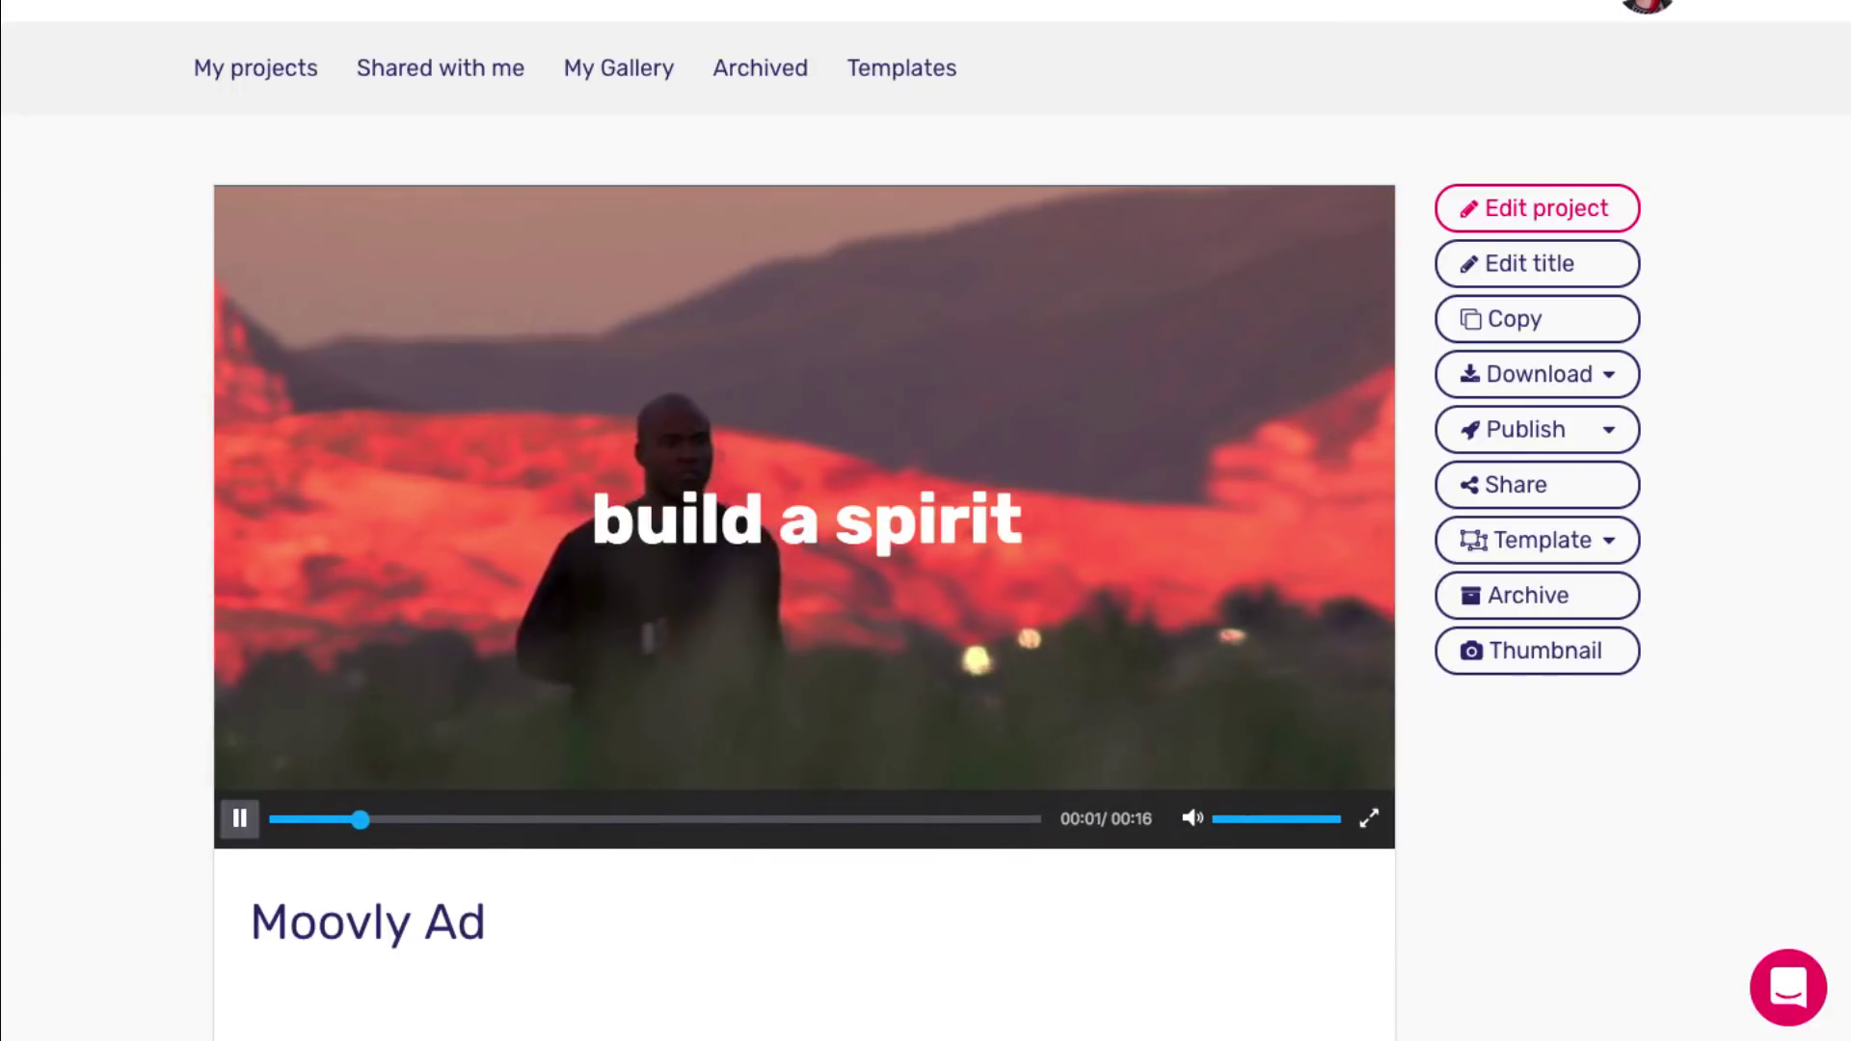
key("space")
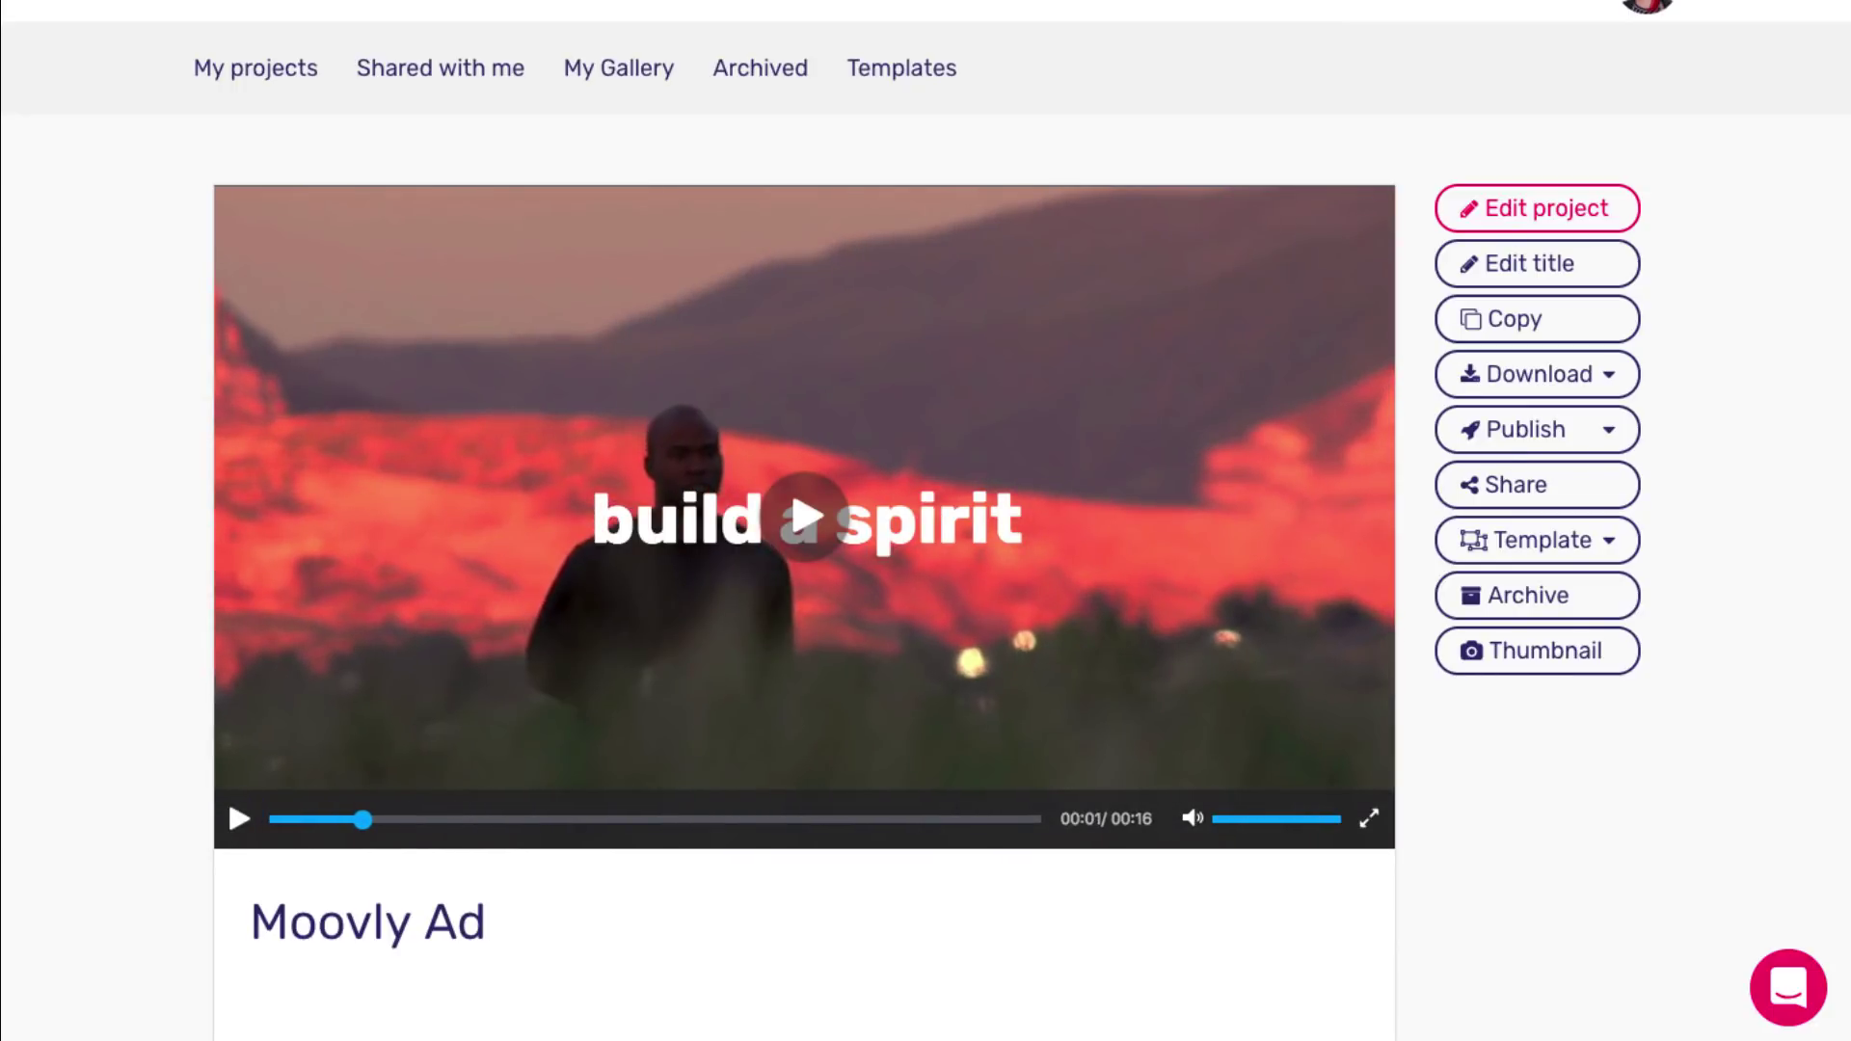